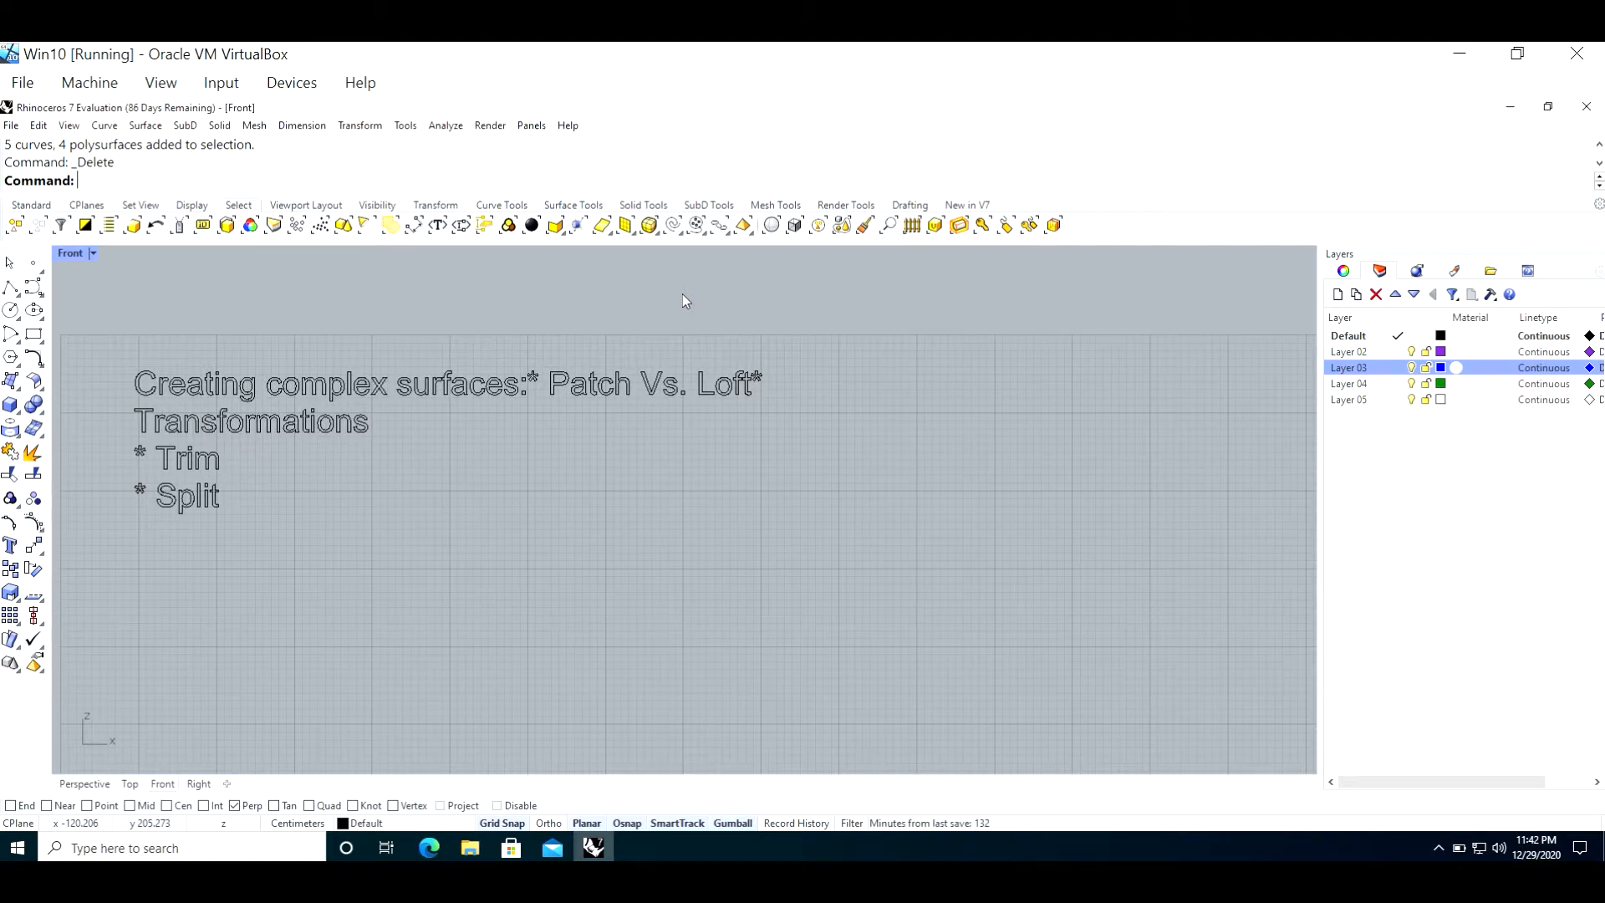
{"action": "scroll", "coordinate": [478, 356], "scroll_direction": "down", "scroll_amount": 8}
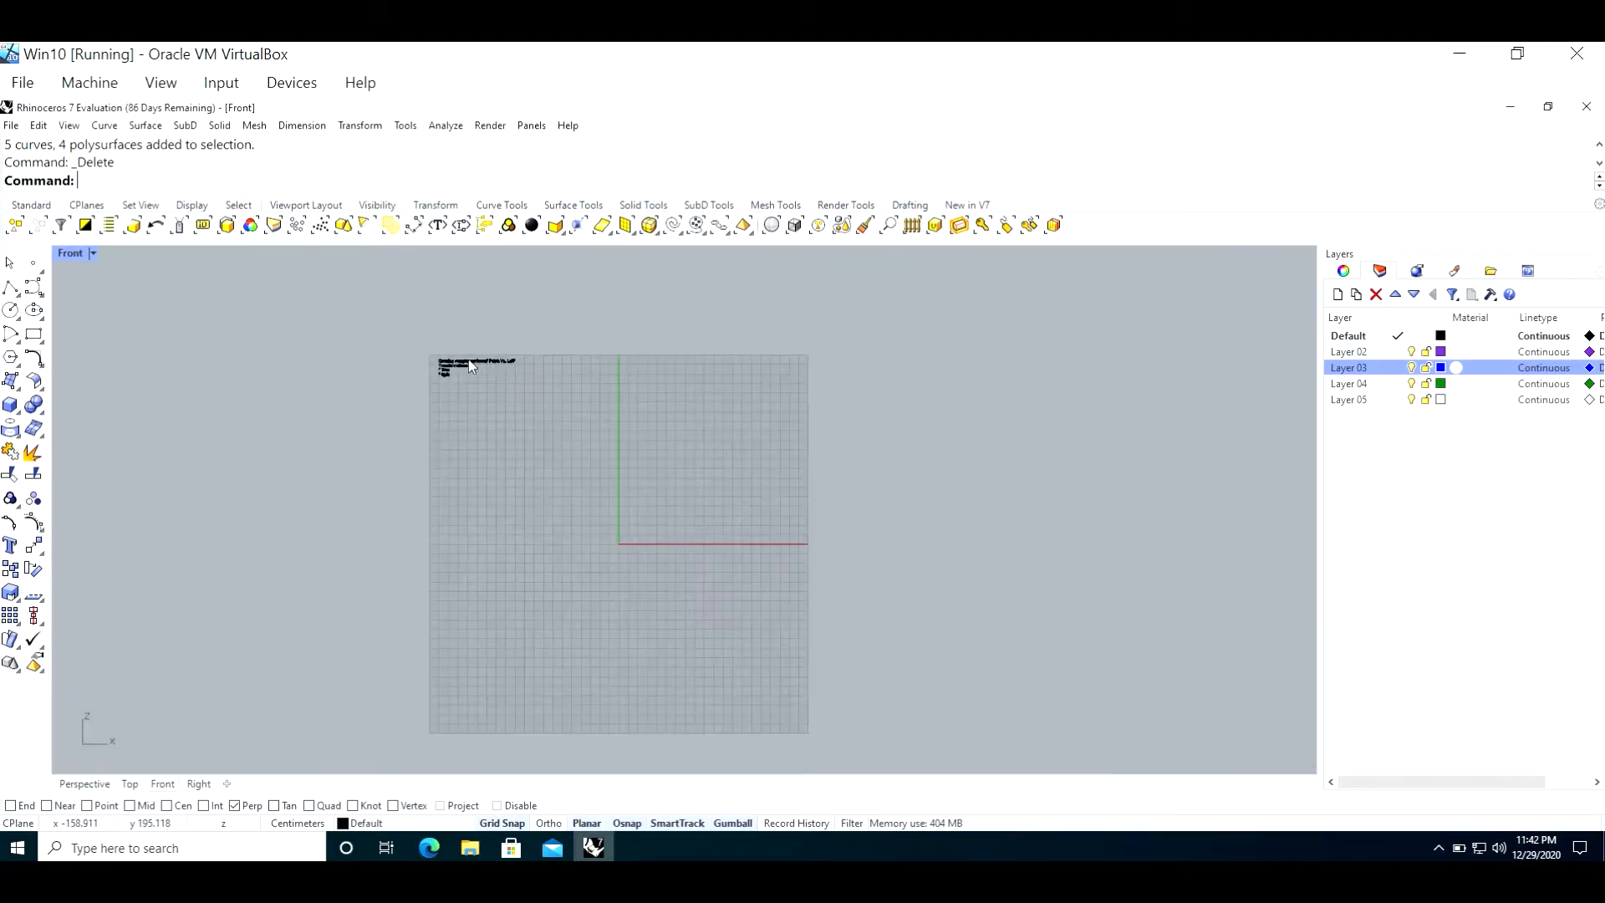
{"action": "scroll", "coordinate": [508, 383], "scroll_direction": "up", "scroll_amount": 8}
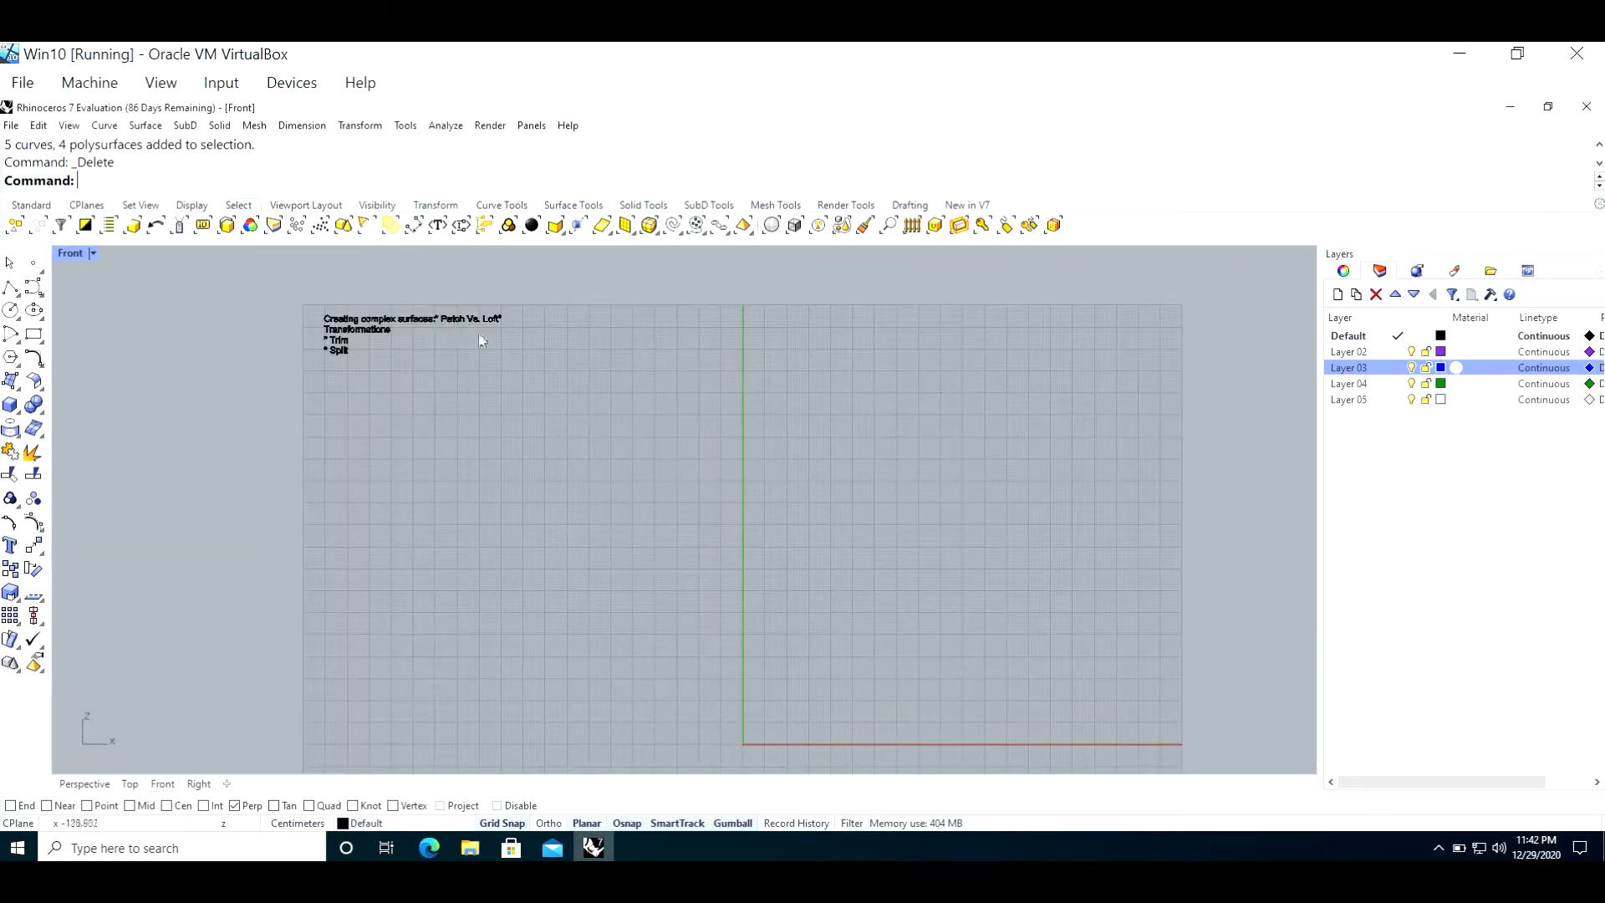
{"action": "scroll", "coordinate": [699, 343], "scroll_direction": "down", "scroll_amount": 3}
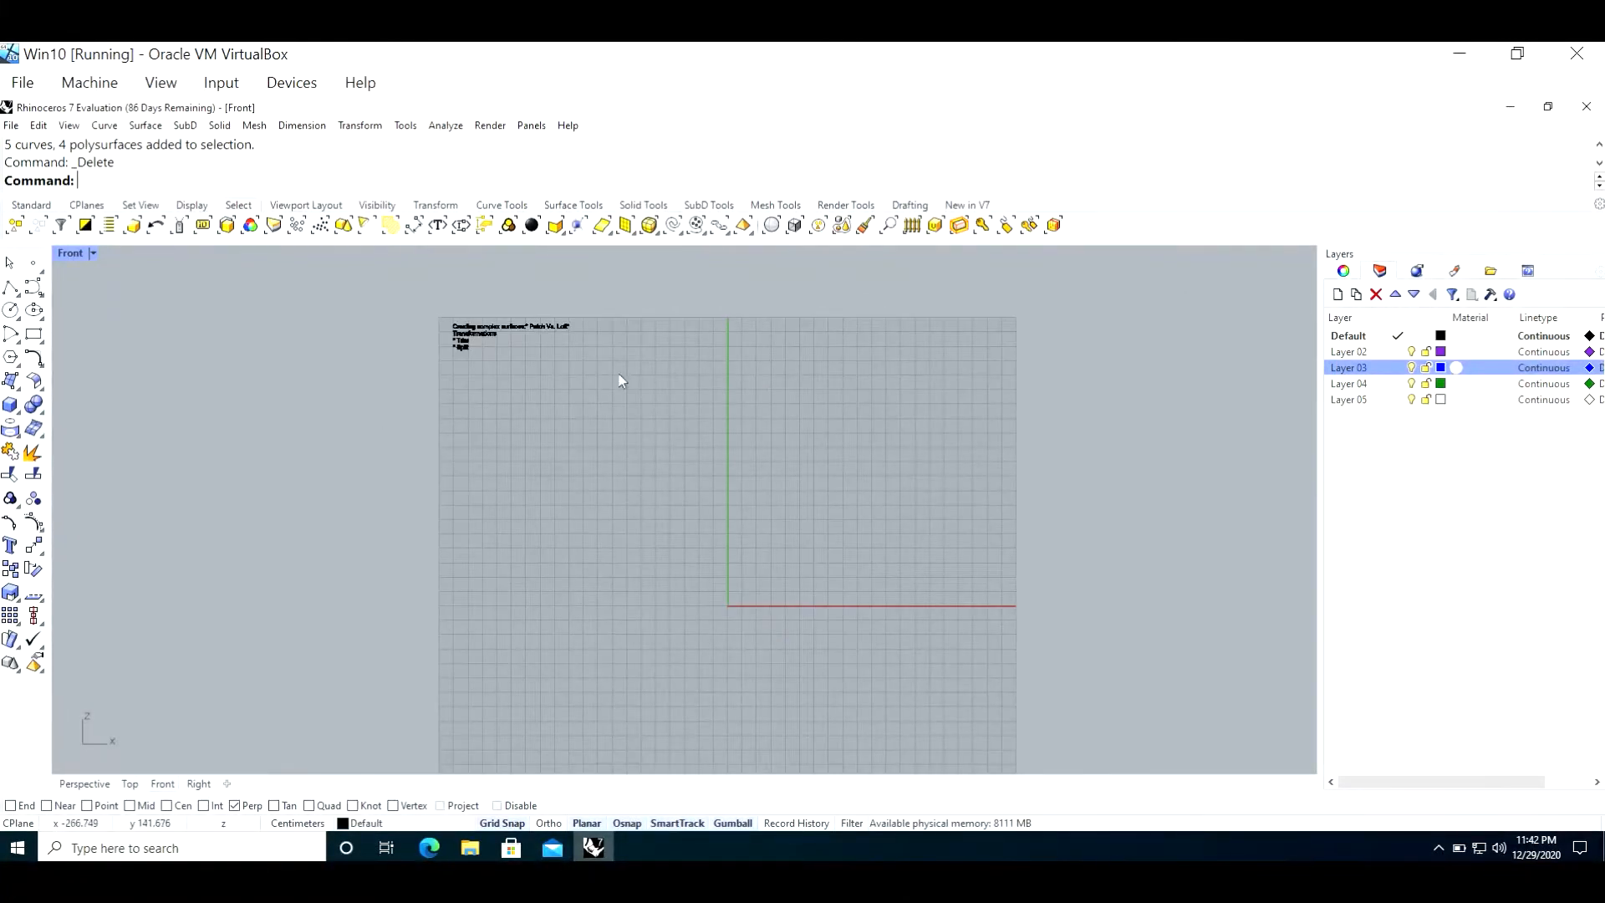
{"action": "scroll", "coordinate": [928, 387], "scroll_direction": "down", "scroll_amount": 1}
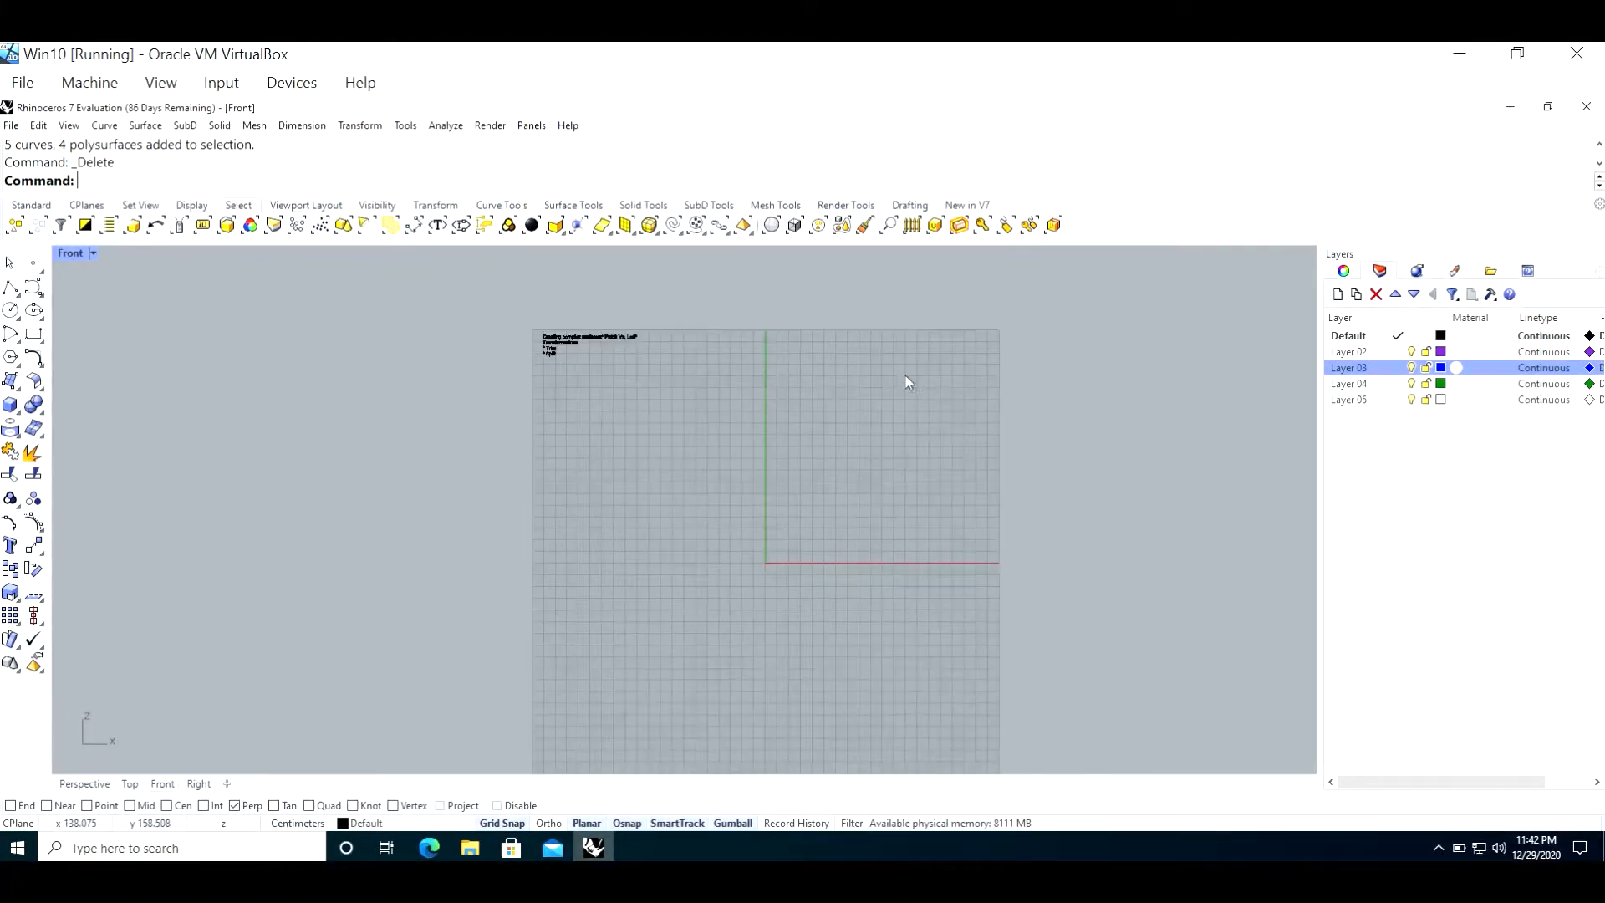
Step: Draw a degree-3 control point curve in the Right view, arching from the origin over about 71 cm high and descending to near the baseline
{"action": "double_click", "coordinate": [76, 254]}
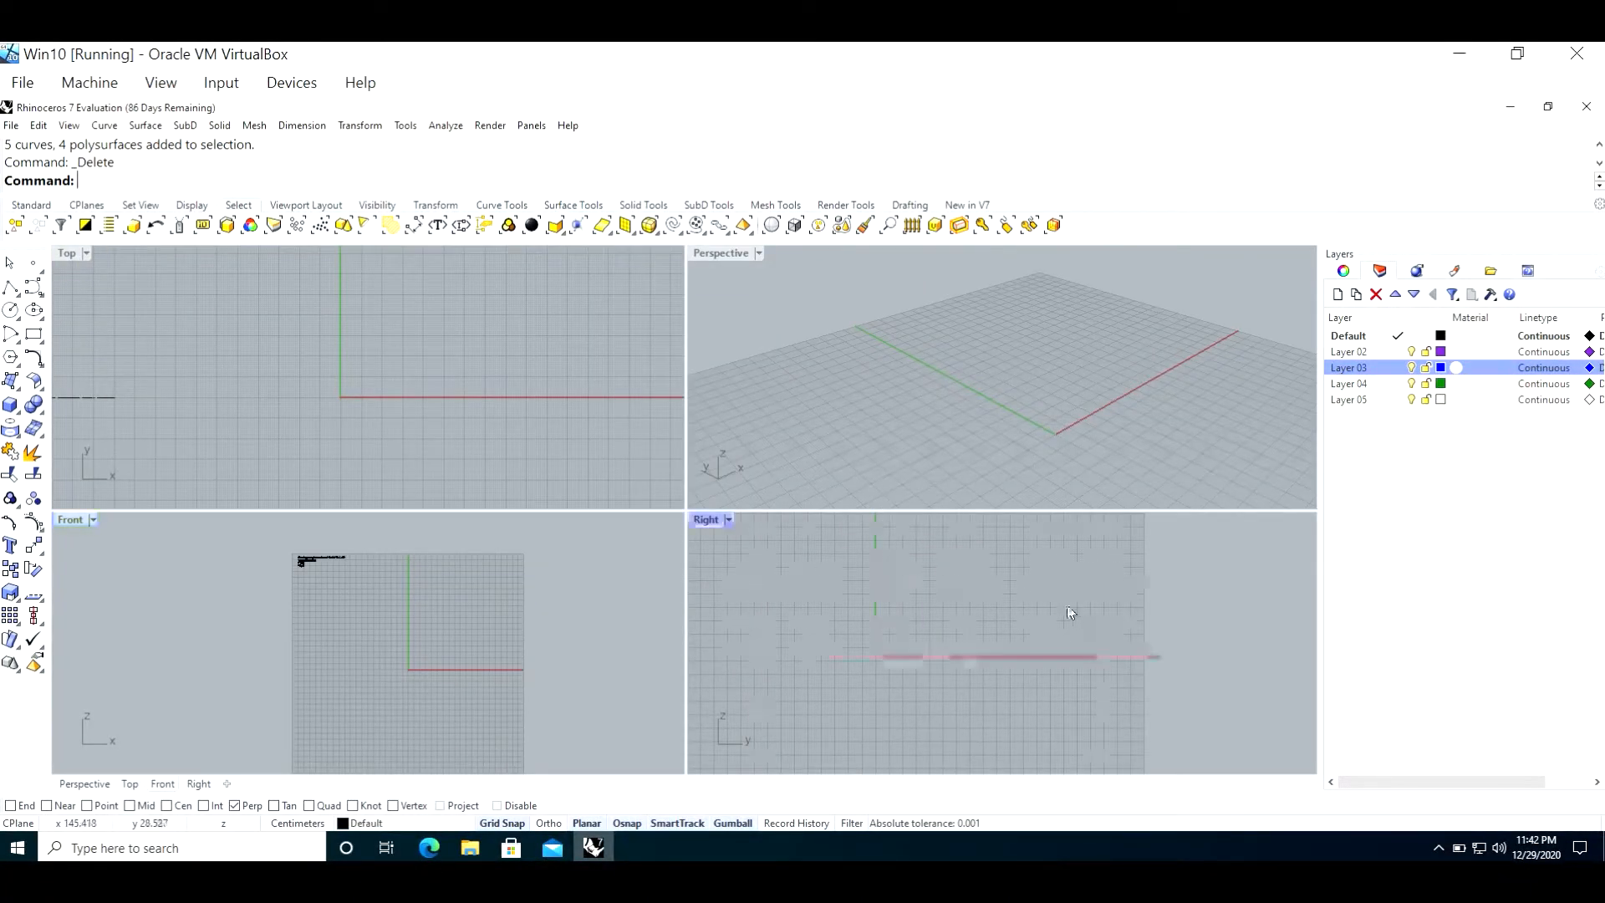
{"action": "double_click", "coordinate": [712, 520]}
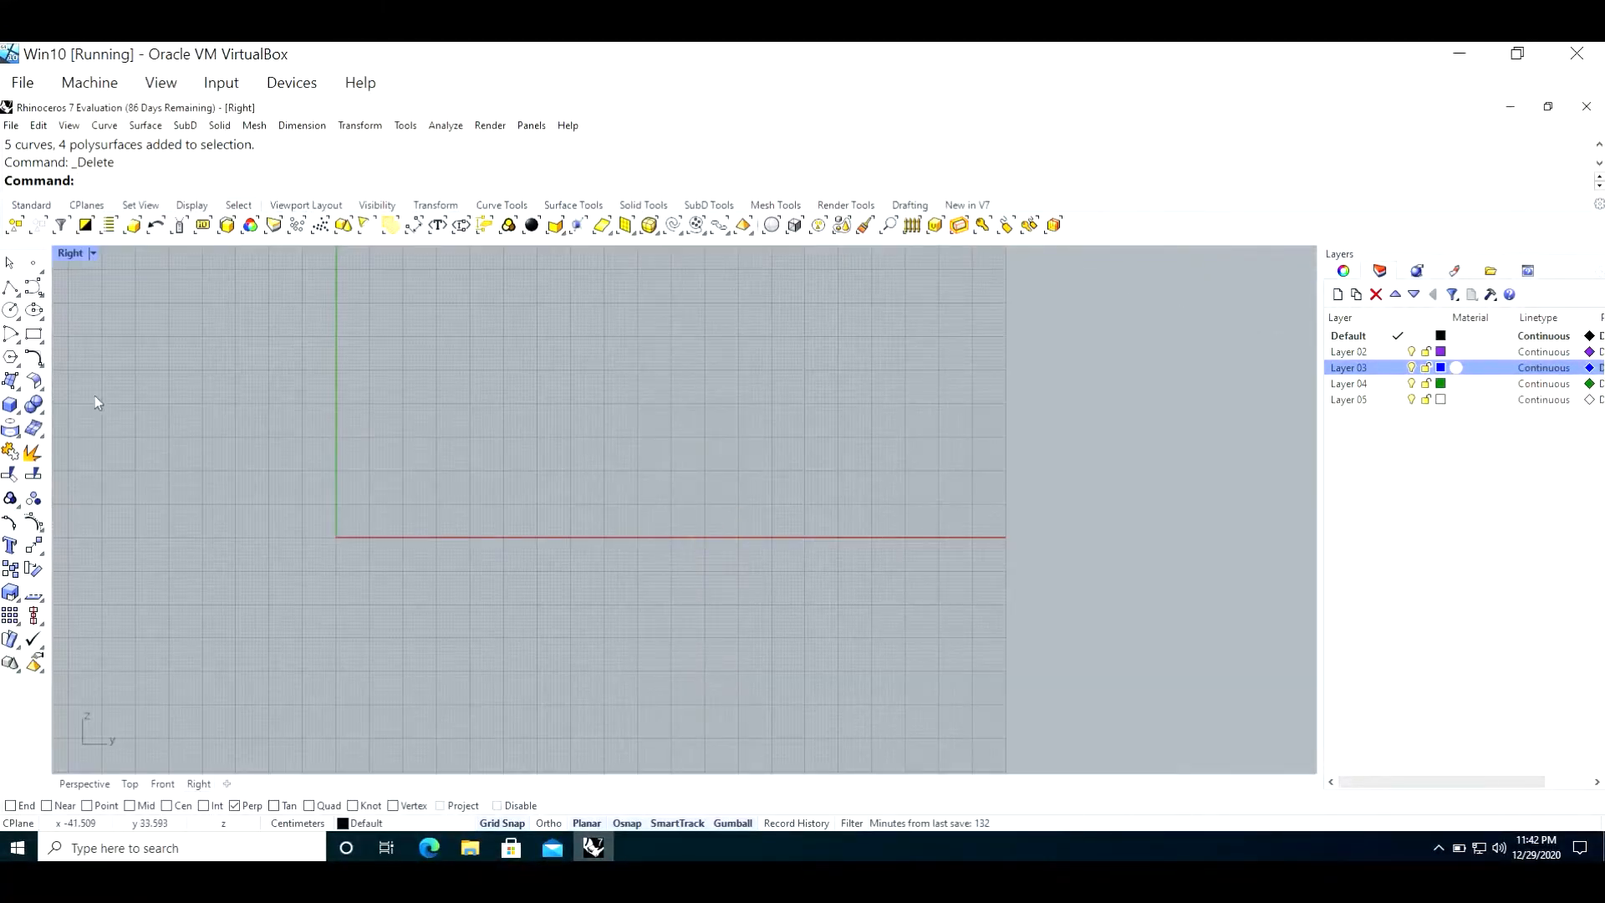
{"action": "left_click", "coordinate": [33, 288]}
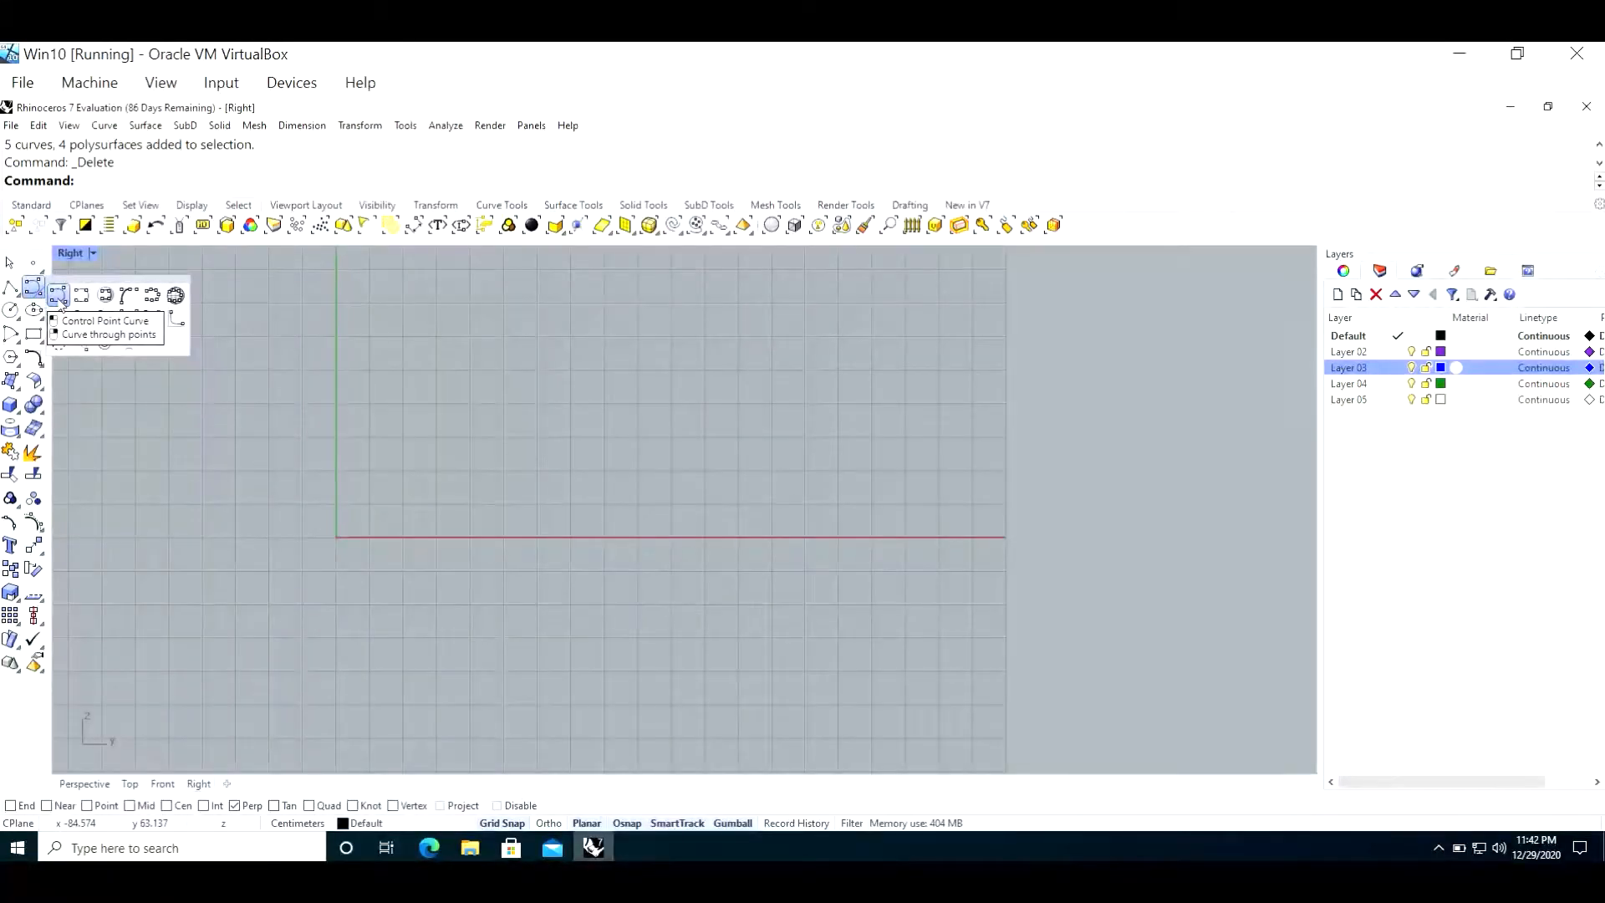
{"action": "left_click", "coordinate": [58, 295]}
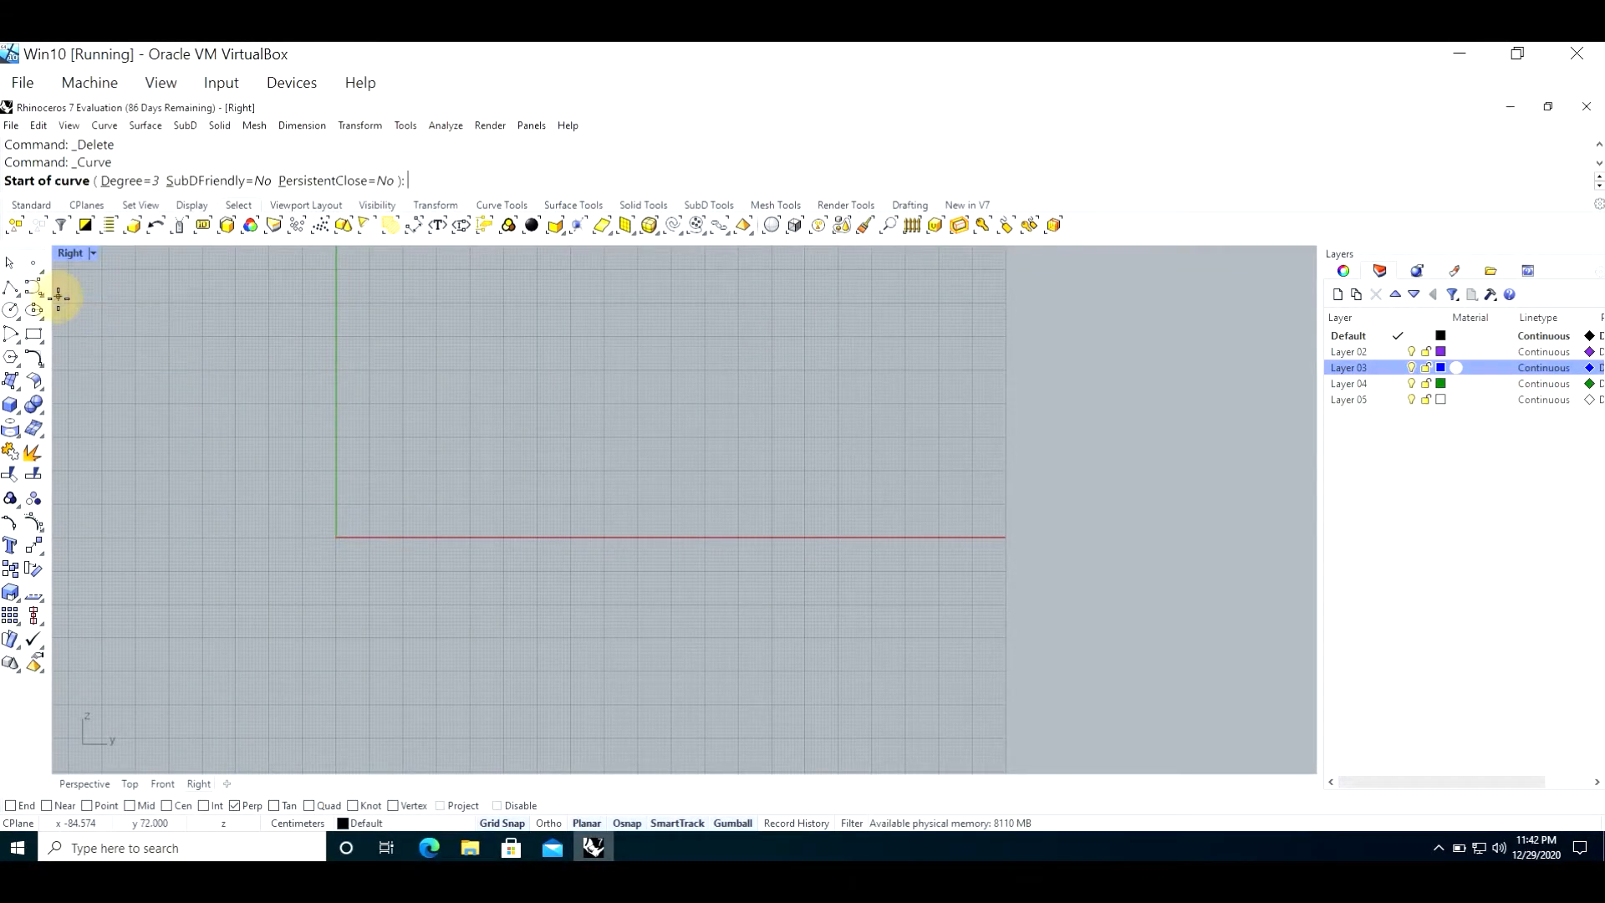
{"action": "left_click", "coordinate": [336, 536]}
{"action": "left_click", "coordinate": [356, 468]}
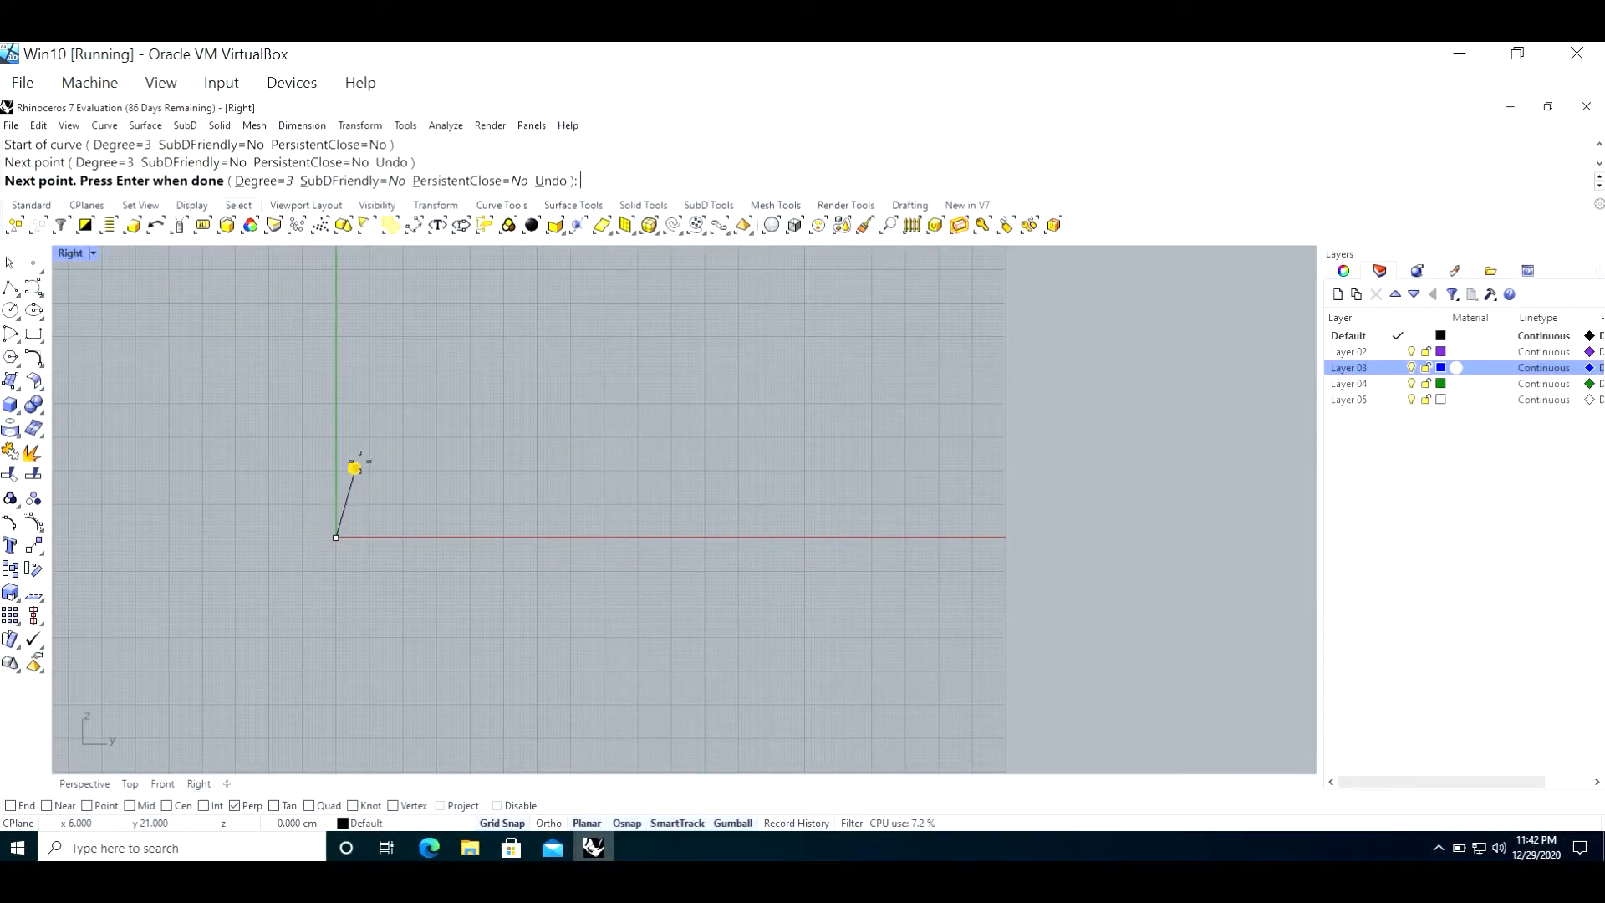
{"action": "left_click", "coordinate": [393, 410]}
{"action": "left_click", "coordinate": [446, 359]}
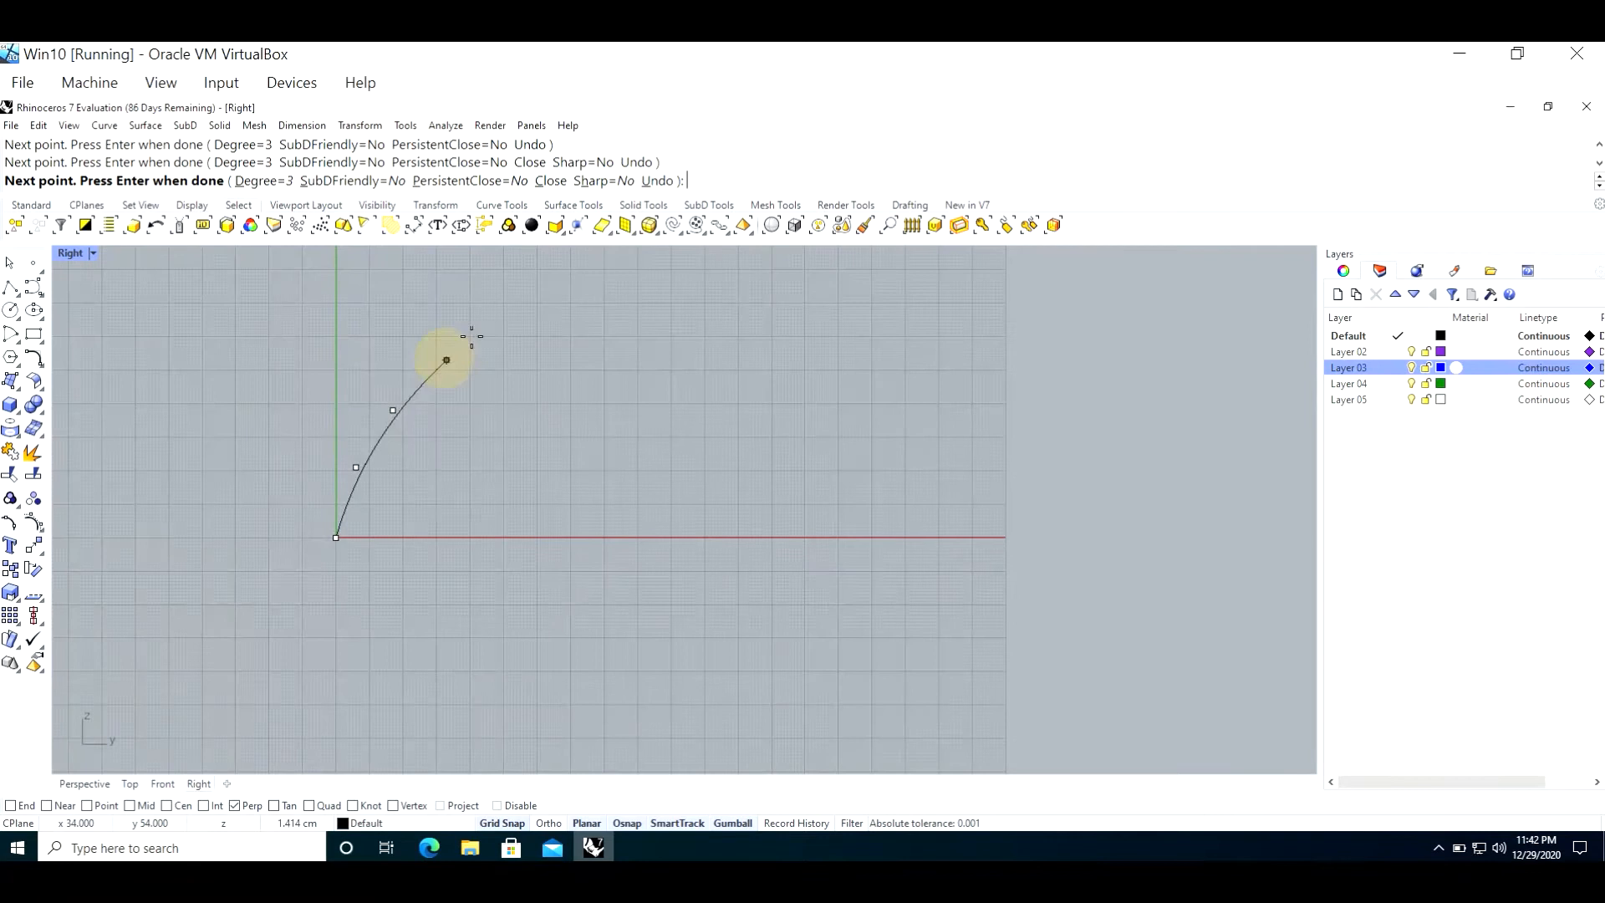
{"action": "left_click", "coordinate": [530, 316]}
{"action": "left_click", "coordinate": [600, 299]}
{"action": "left_click", "coordinate": [685, 299]}
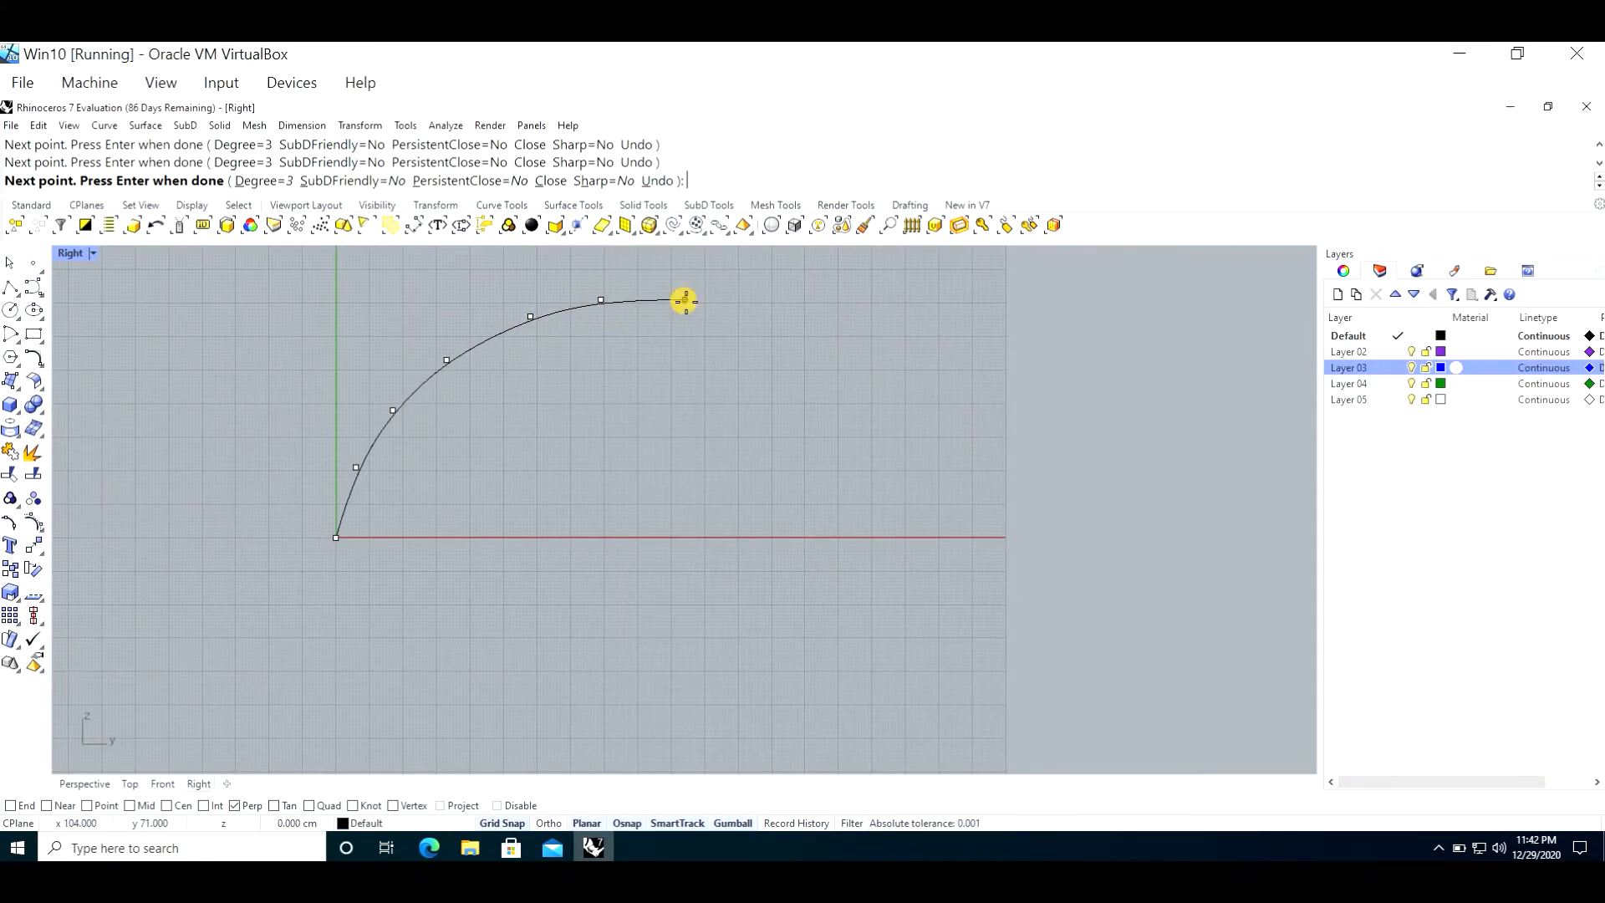
{"action": "left_click", "coordinate": [755, 327]}
{"action": "left_click", "coordinate": [785, 366]}
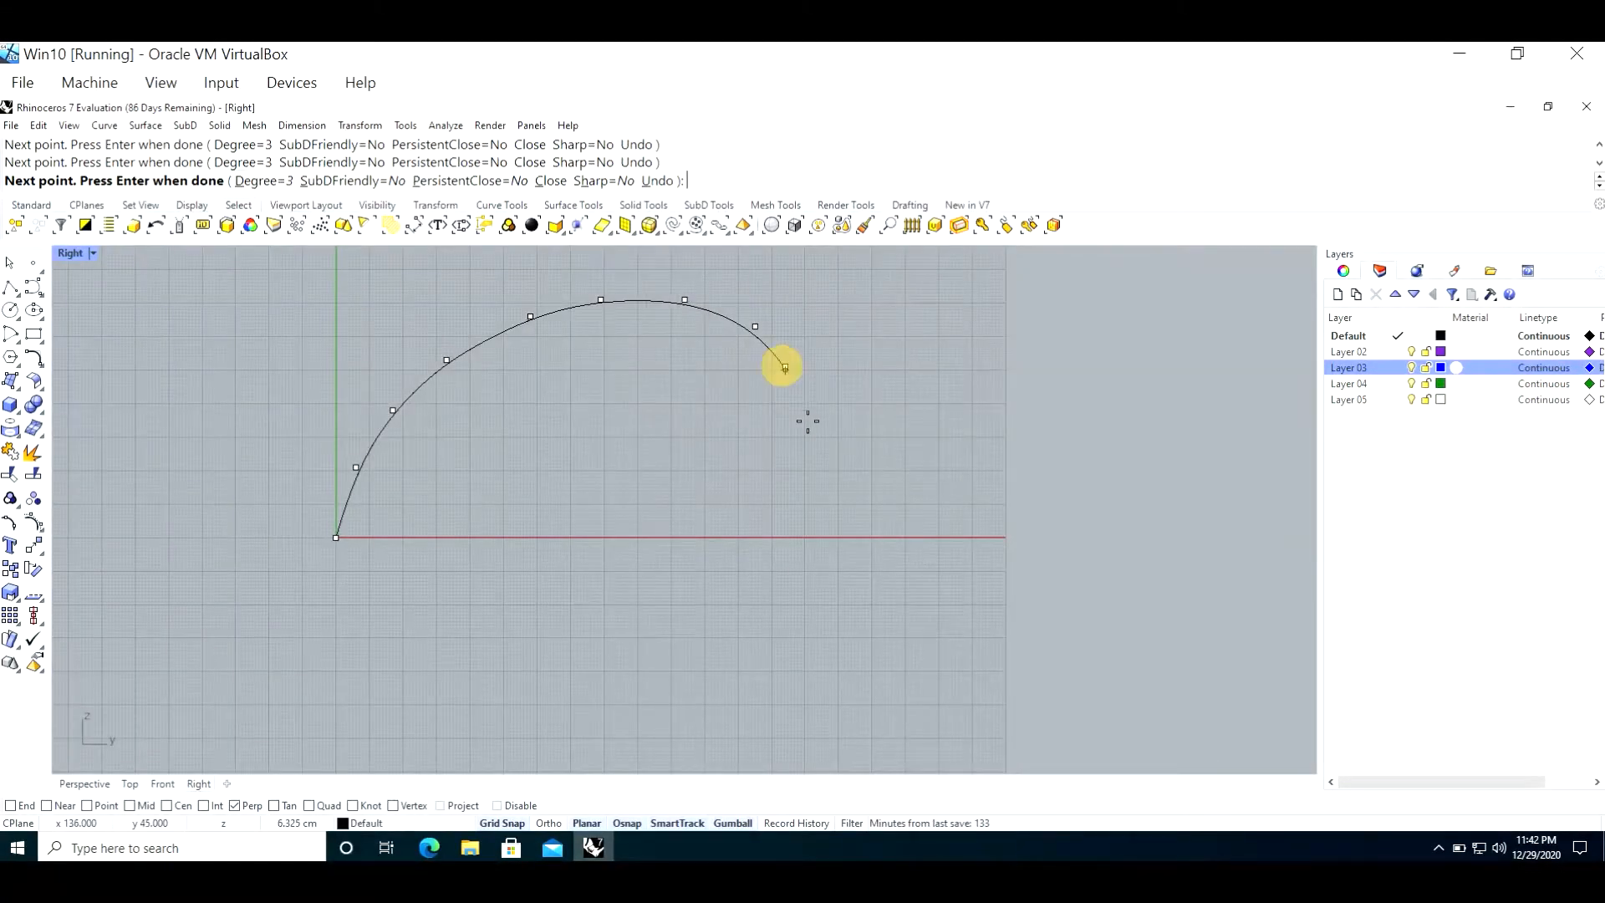
{"action": "left_click", "coordinate": [818, 451]}
{"action": "left_click", "coordinate": [834, 478]}
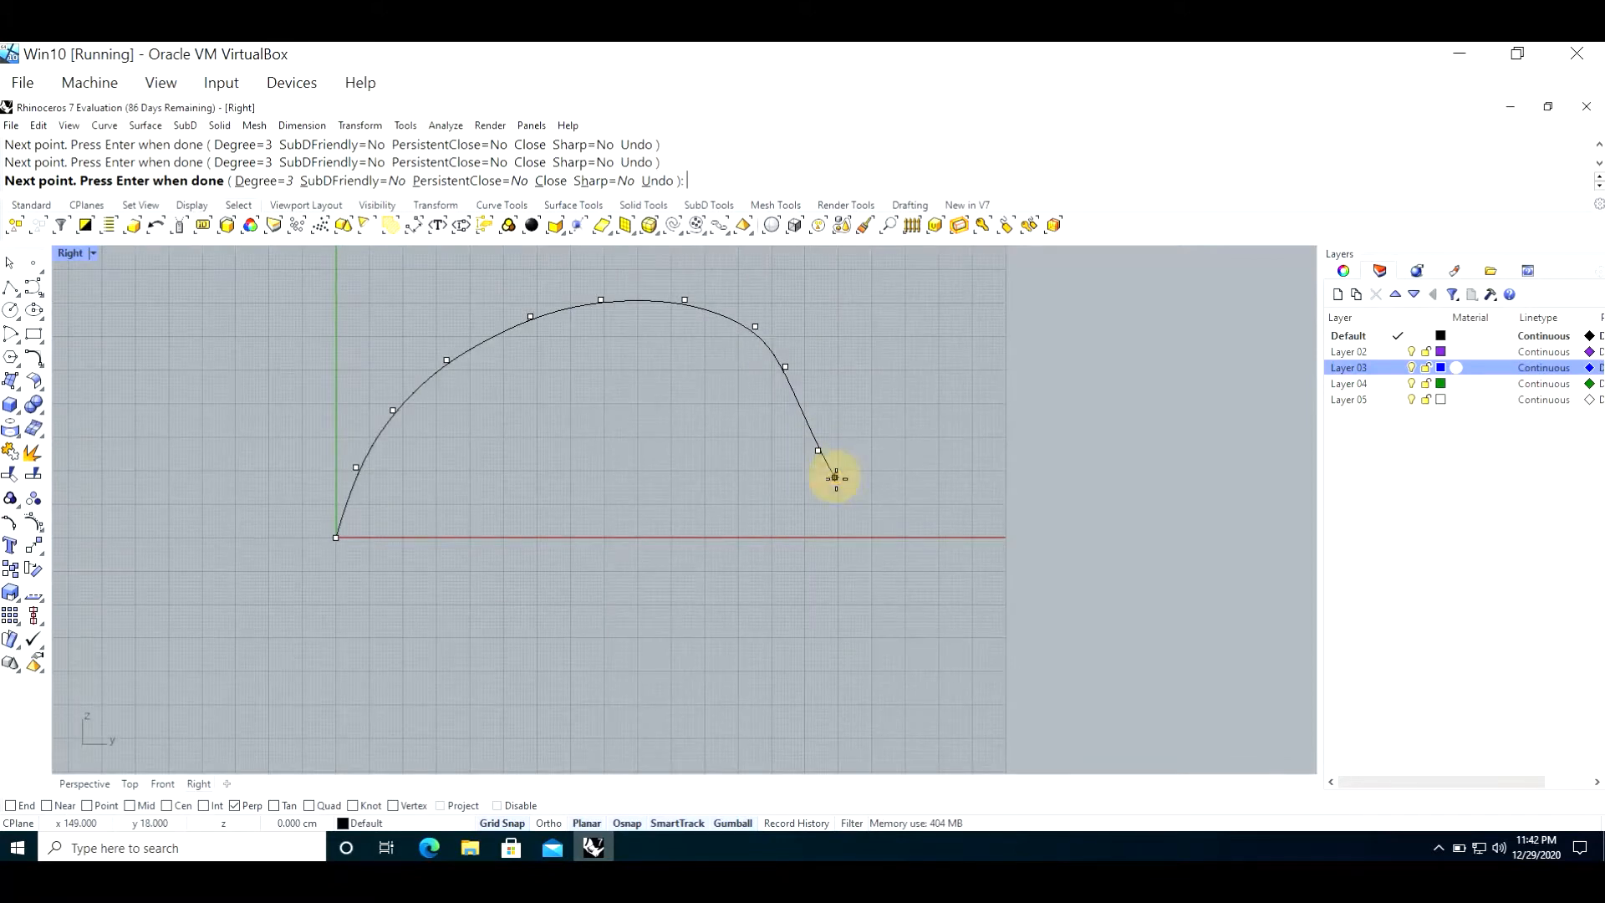
{"action": "left_click", "coordinate": [873, 506]}
{"action": "left_click", "coordinate": [888, 531]}
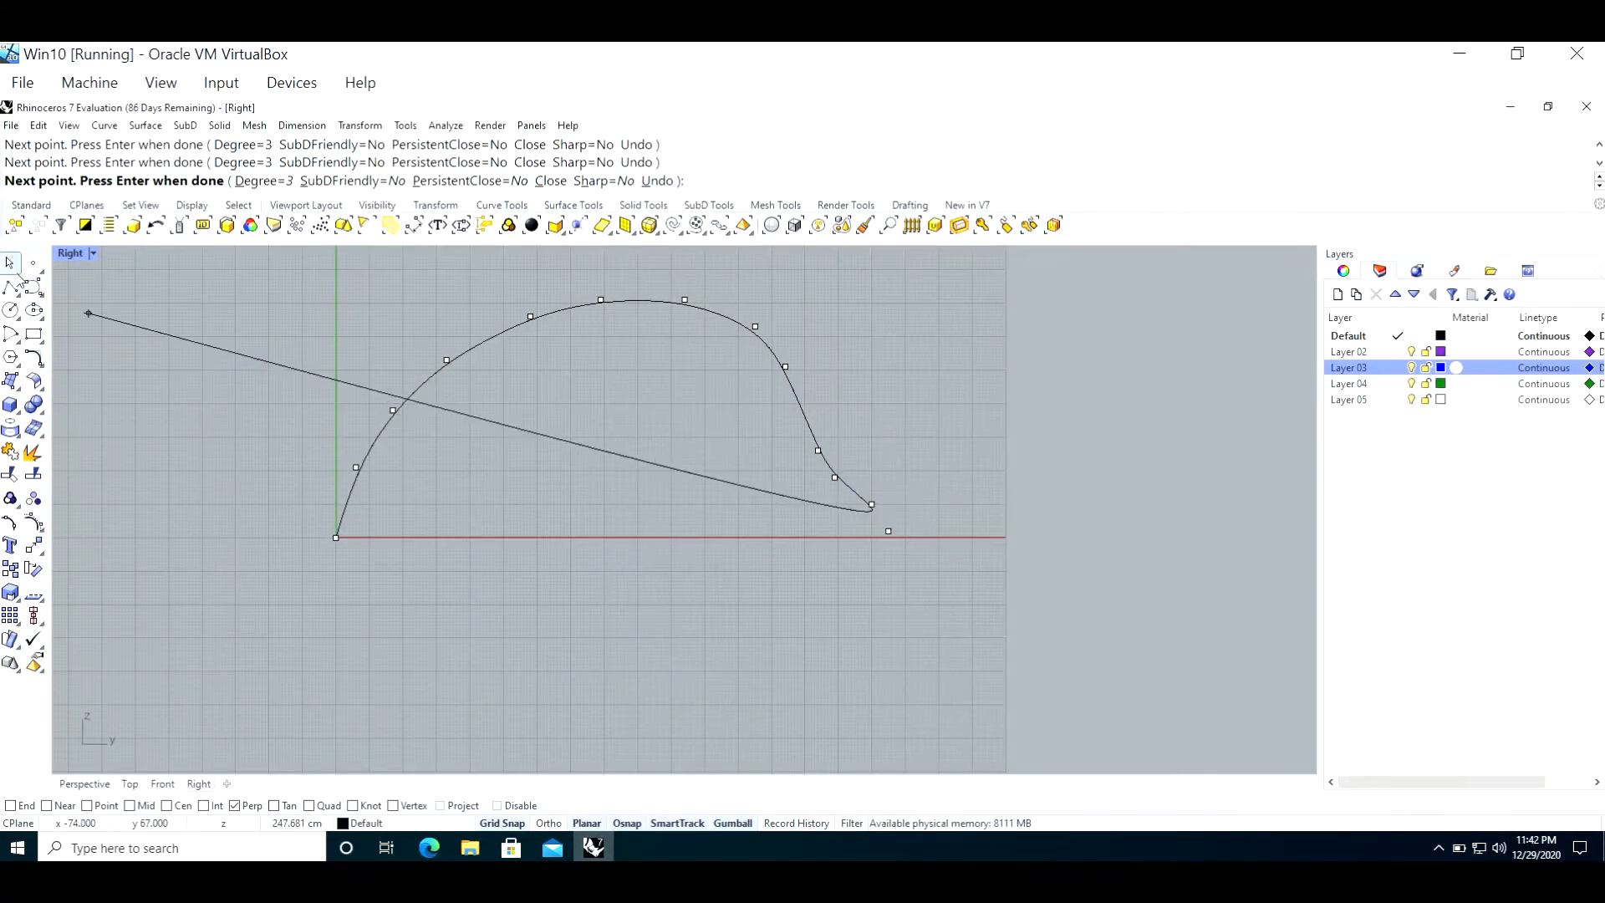
{"action": "key", "text": "Return"}
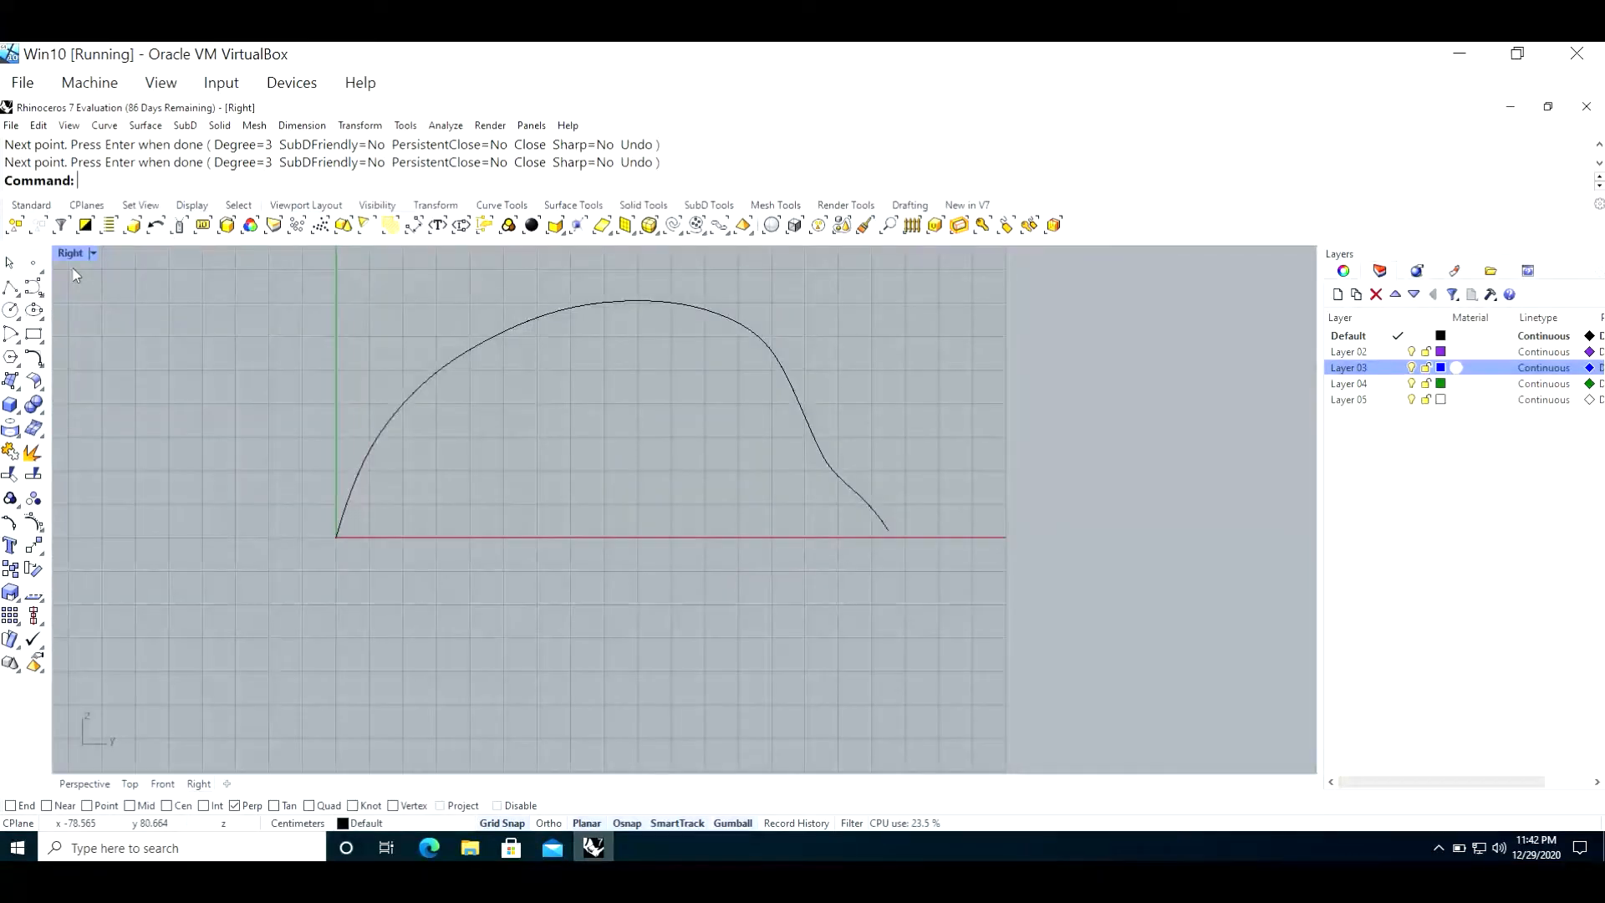
Step: Duplicate the arched curve and move the copy along the positive X axis in the Perspective view
{"action": "double_click", "coordinate": [71, 254]}
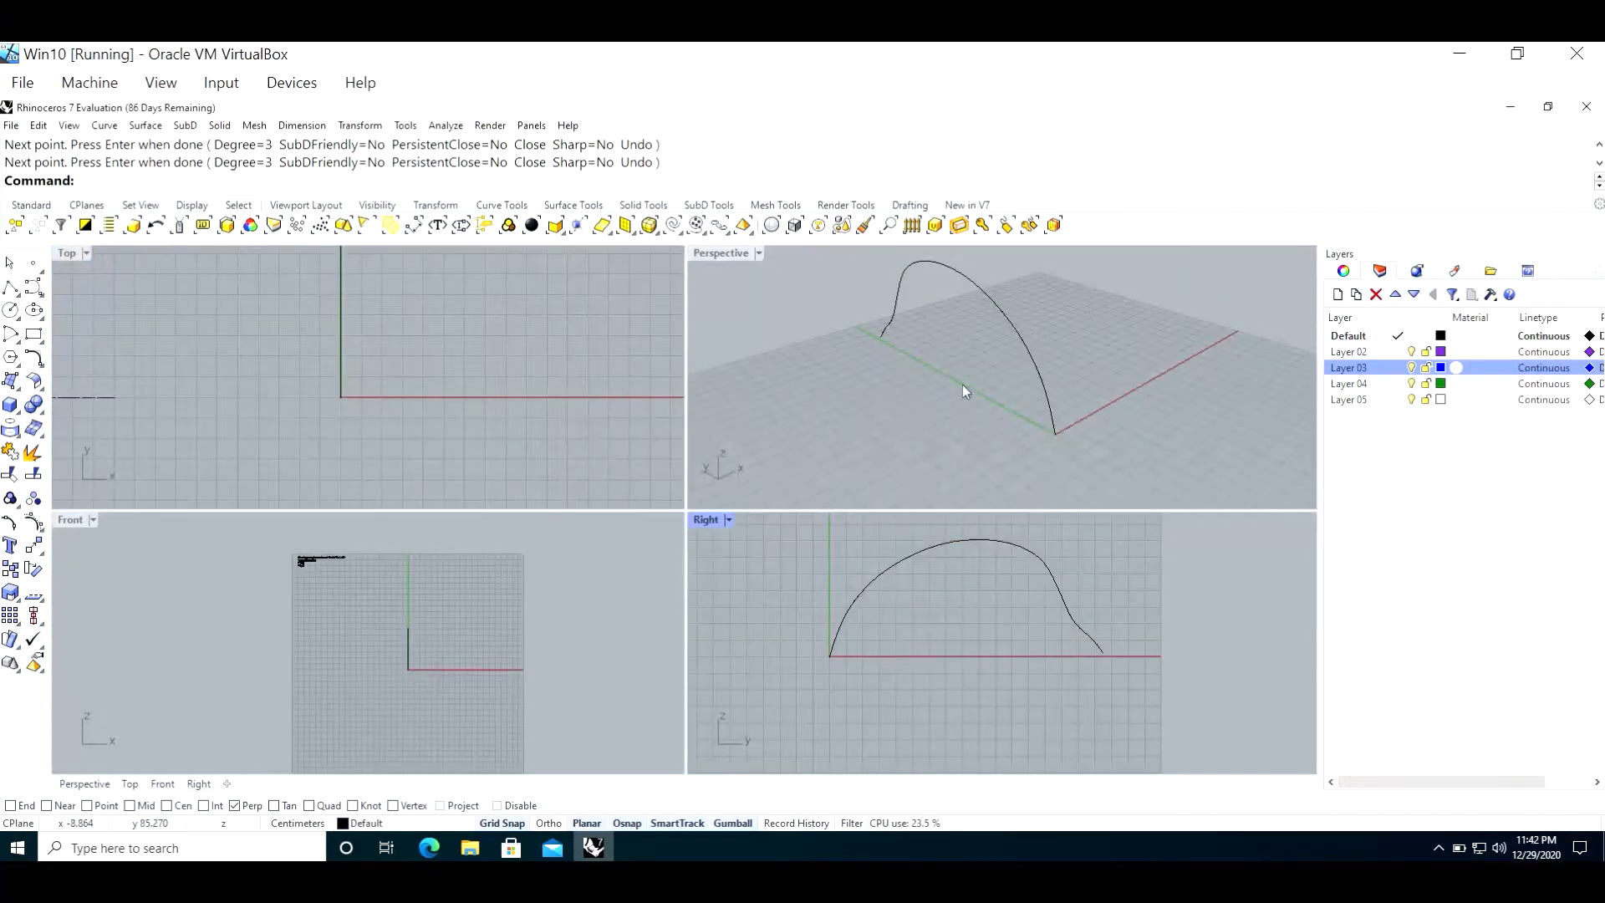
{"action": "left_click", "coordinate": [1043, 400]}
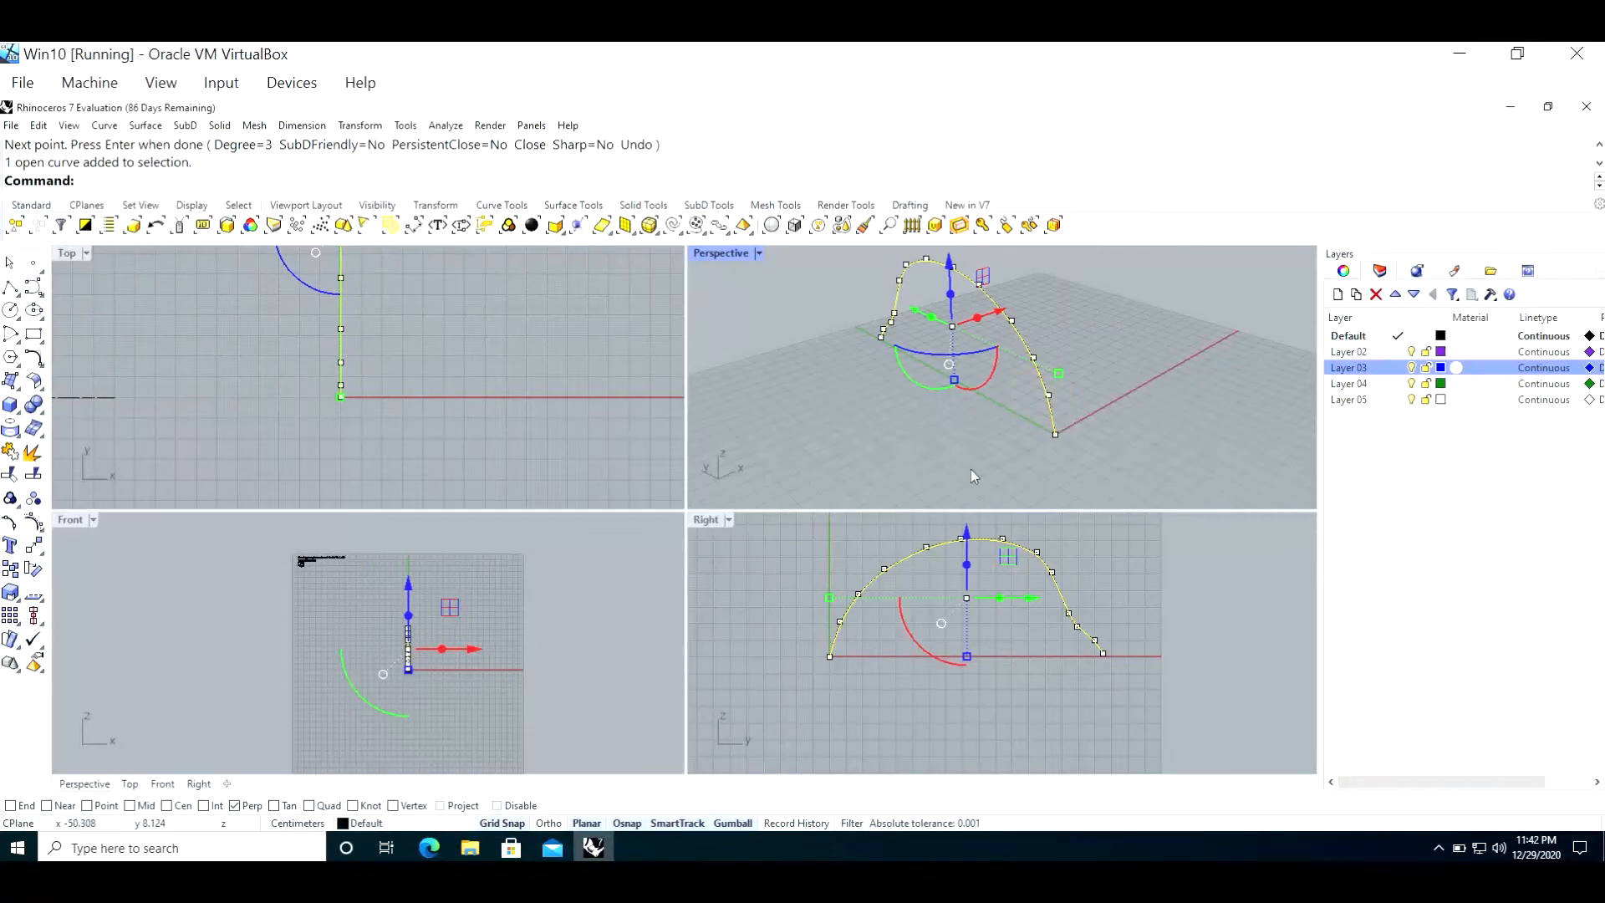
{"action": "key", "text": "ctrl+c"}
{"action": "key", "text": "ctrl+v"}
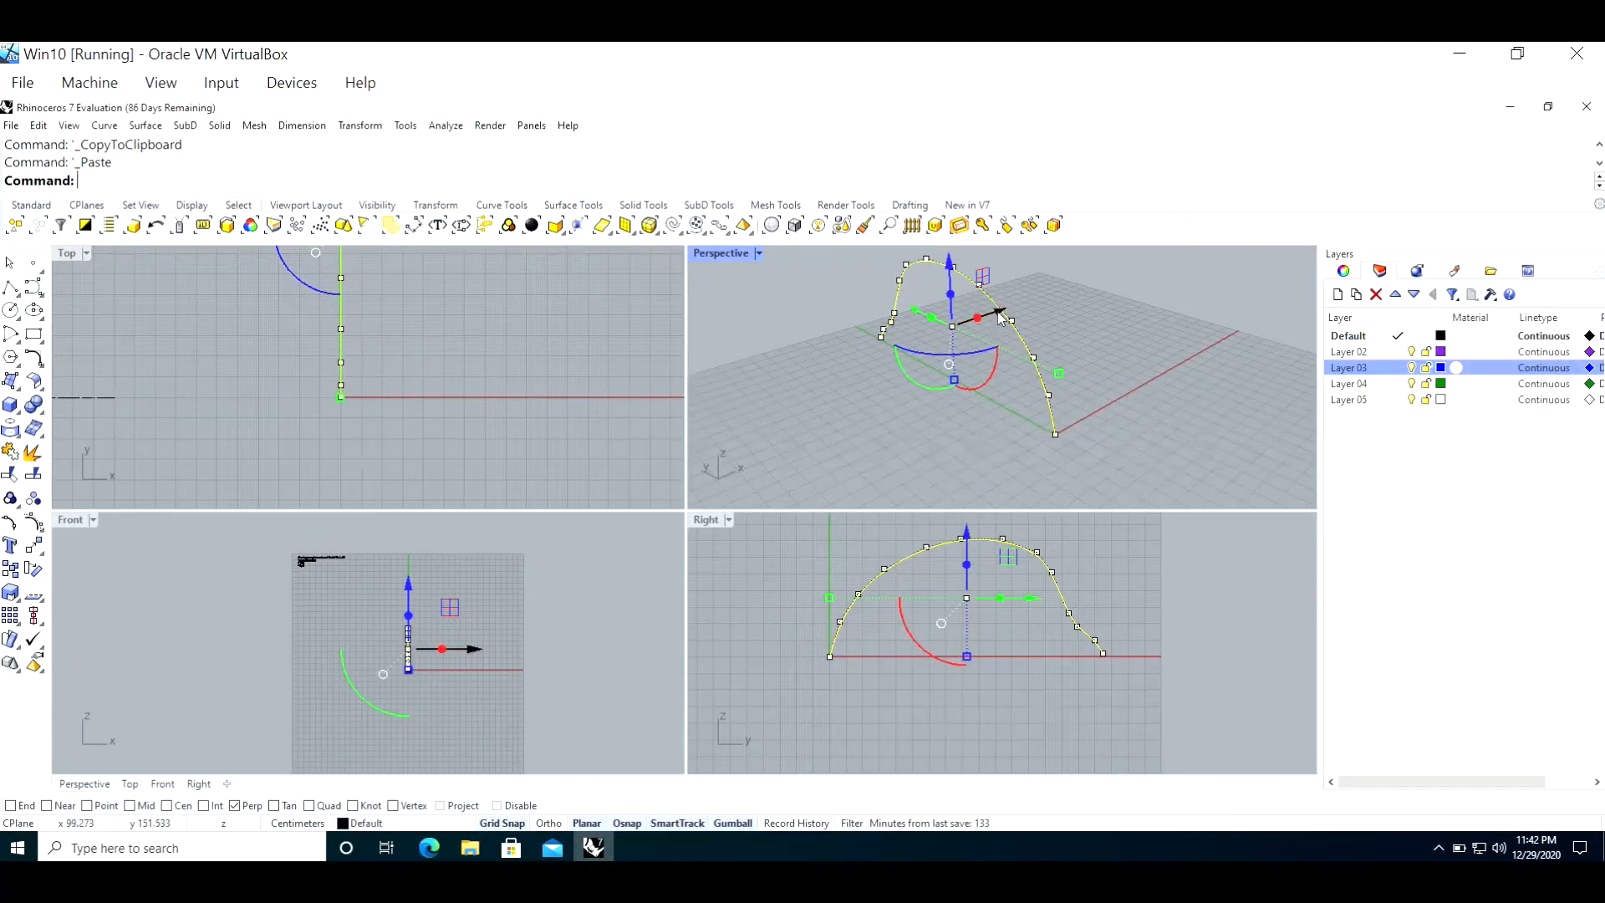
{"action": "left_click_drag", "start_coordinate": [1001, 315], "coordinate": [1072, 292]}
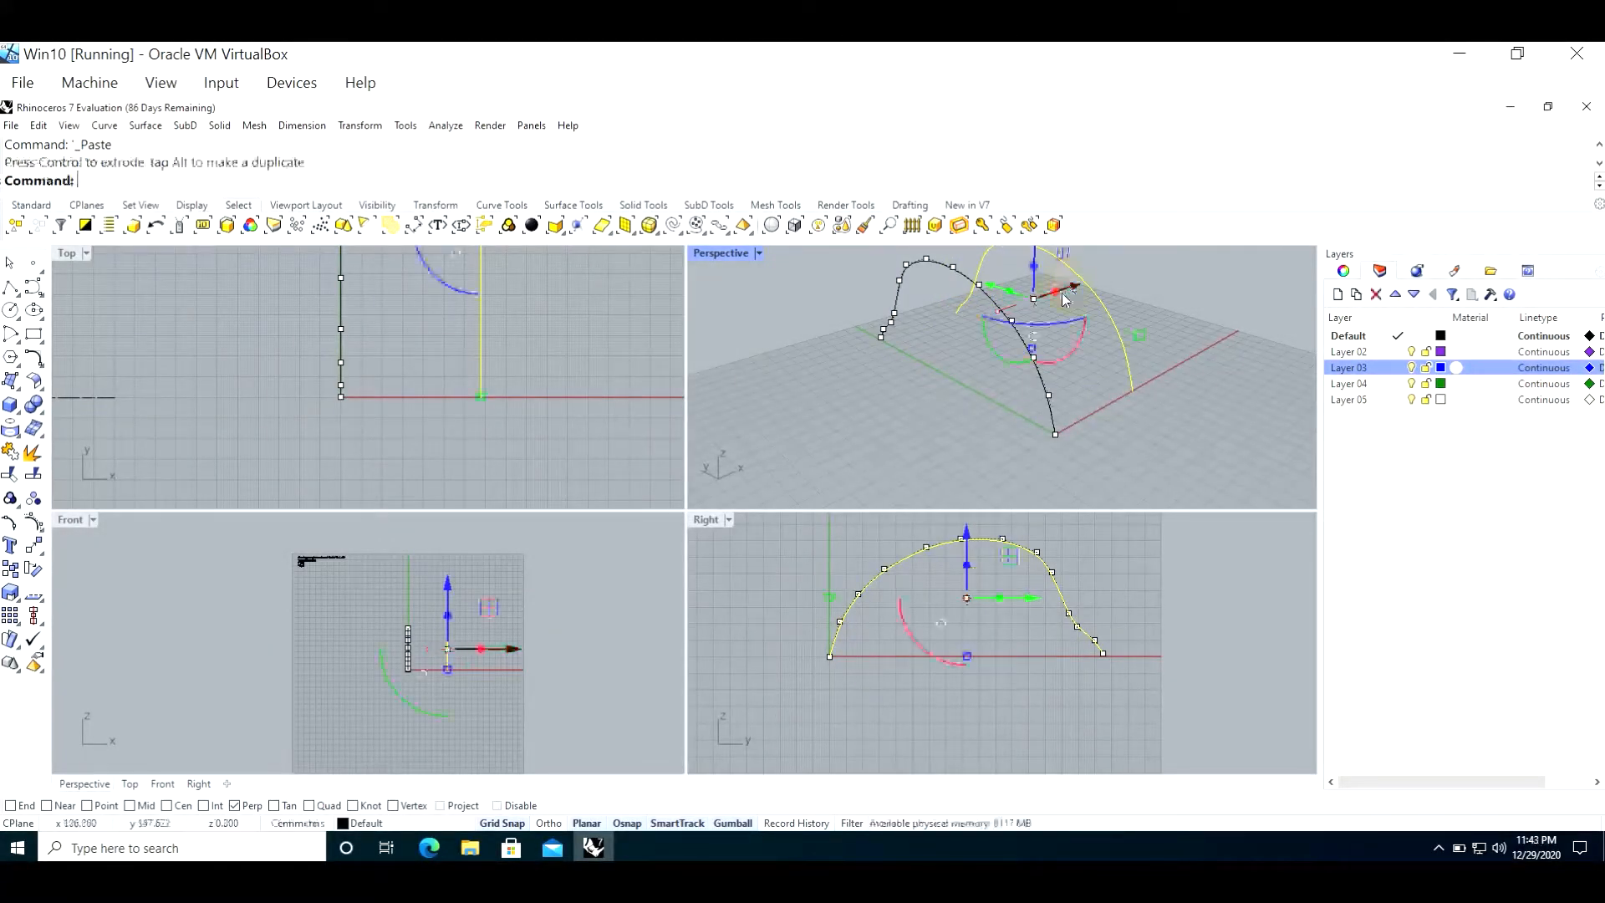
{"action": "left_click", "coordinate": [1140, 284]}
Step: Duplicate the original arched curve again and move this copy along the negative X axis, opposite the first copy
{"action": "left_click", "coordinate": [1036, 356]}
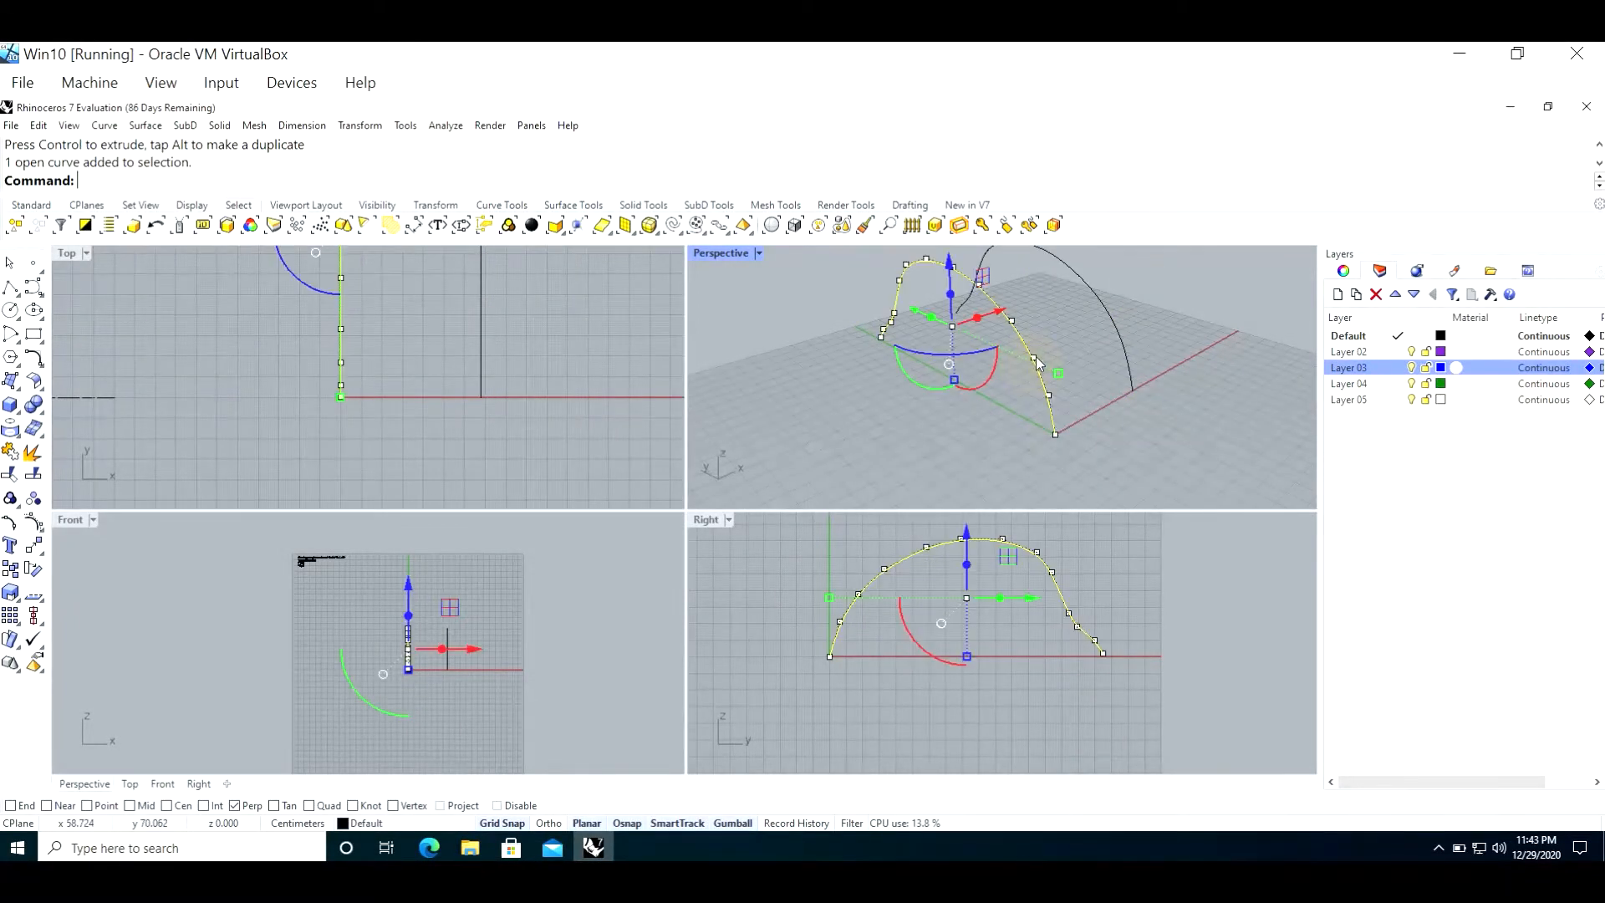
{"action": "key", "text": "ctrl+c"}
{"action": "key", "text": "ctrl+v"}
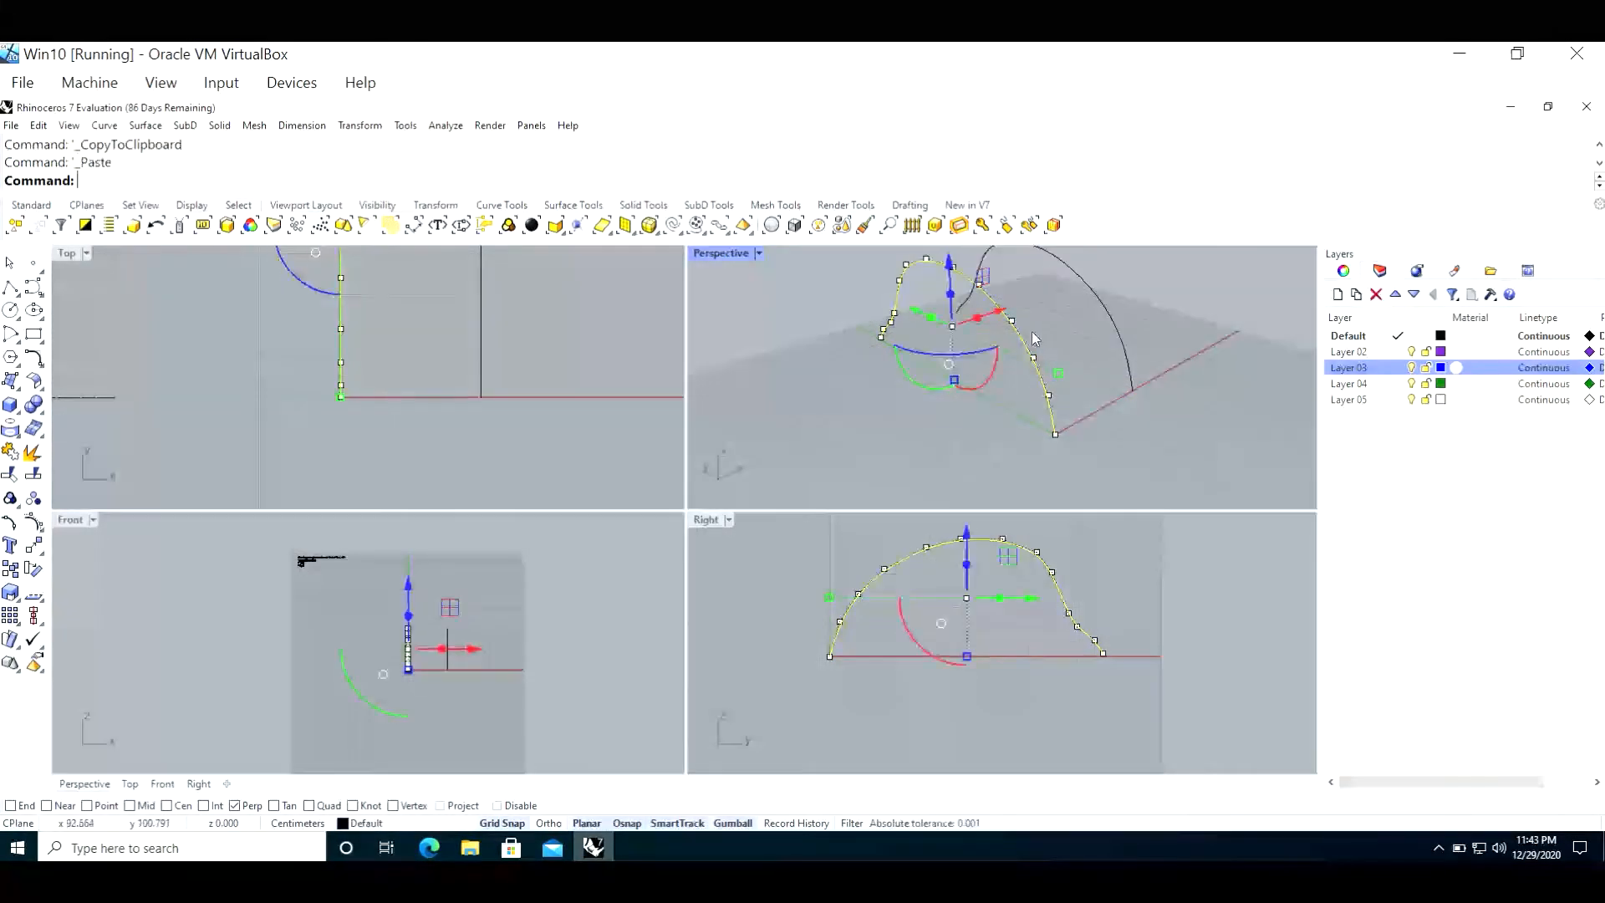
{"action": "left_click_drag", "start_coordinate": [1003, 315], "coordinate": [894, 346]}
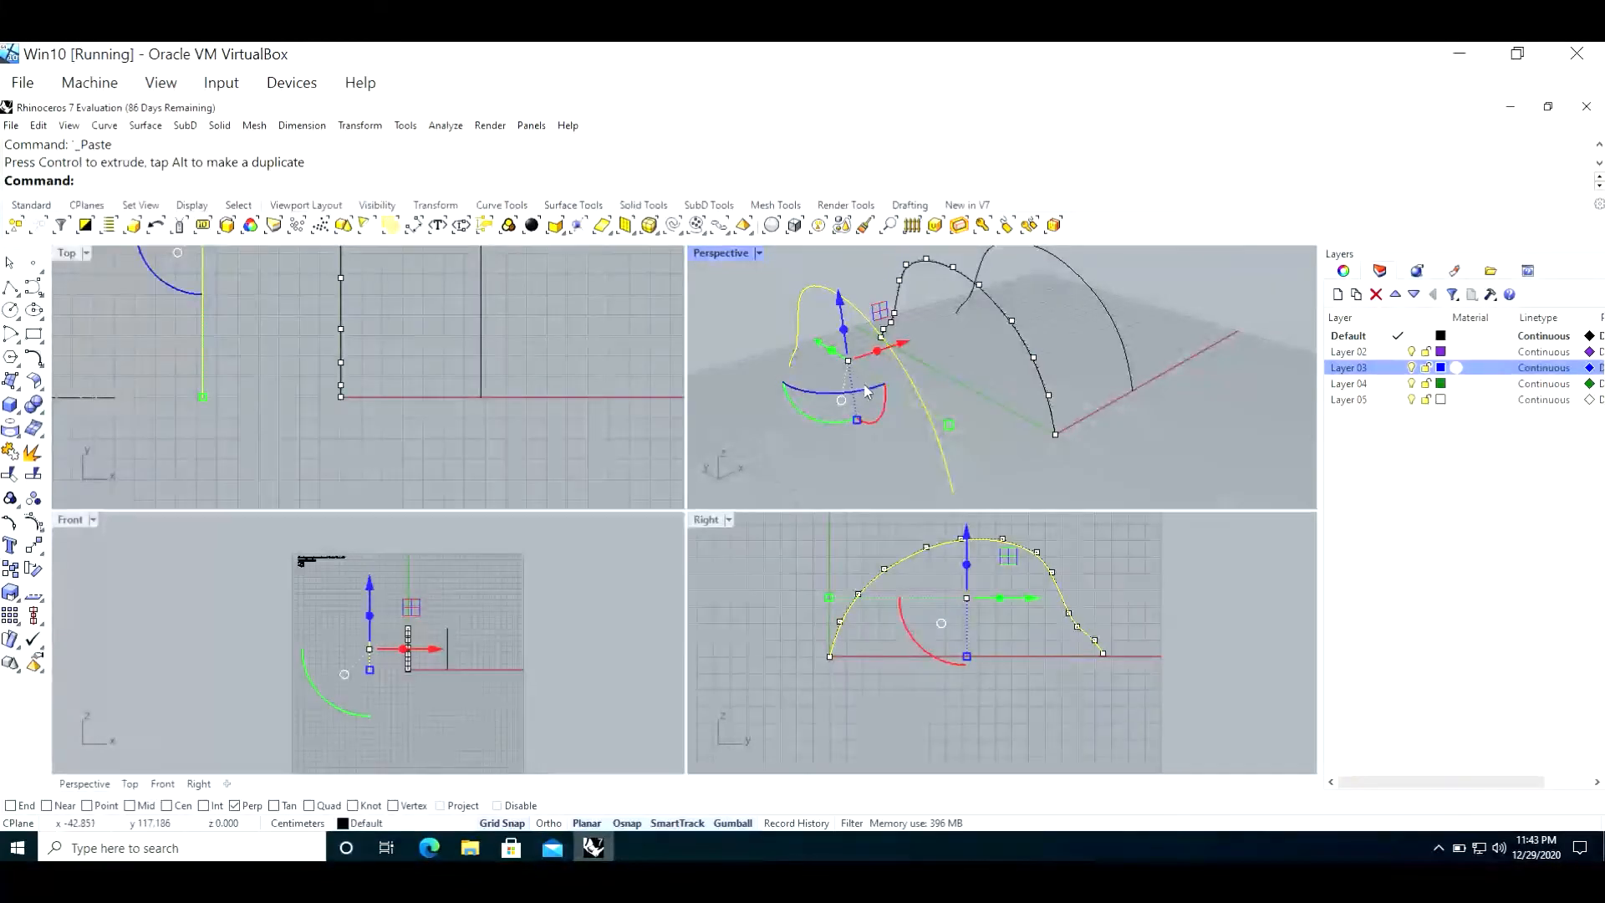
Step: Reshape the middle curve in the Right view by moving the control point on its descending shoulder outward and up into a bulge
{"action": "double_click", "coordinate": [706, 518]}
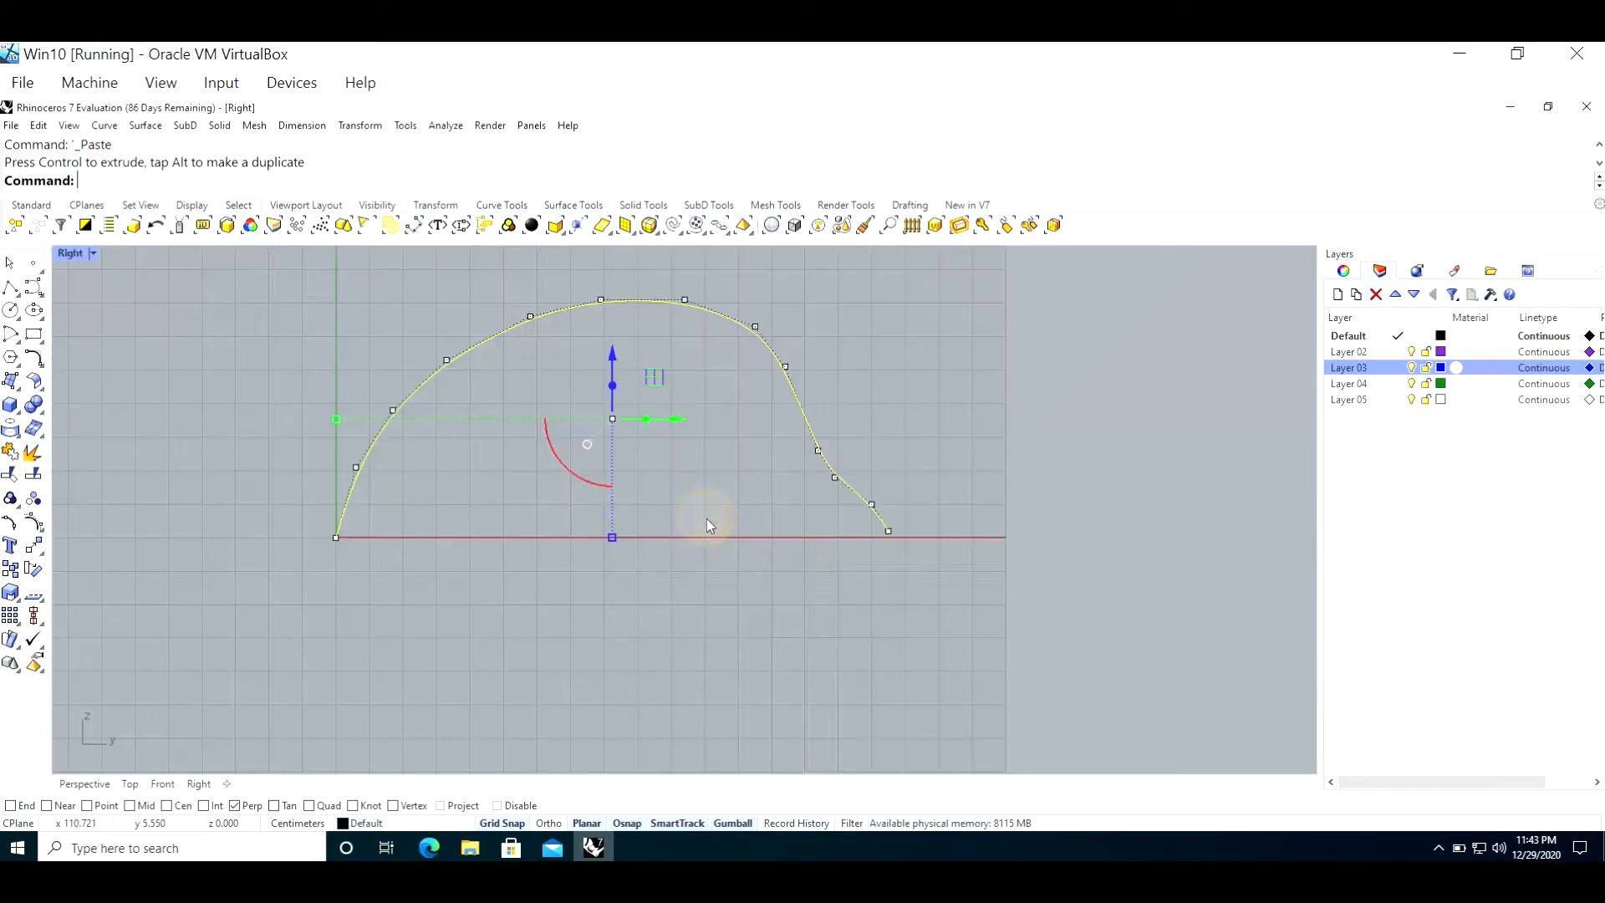
{"action": "left_click", "coordinate": [786, 367]}
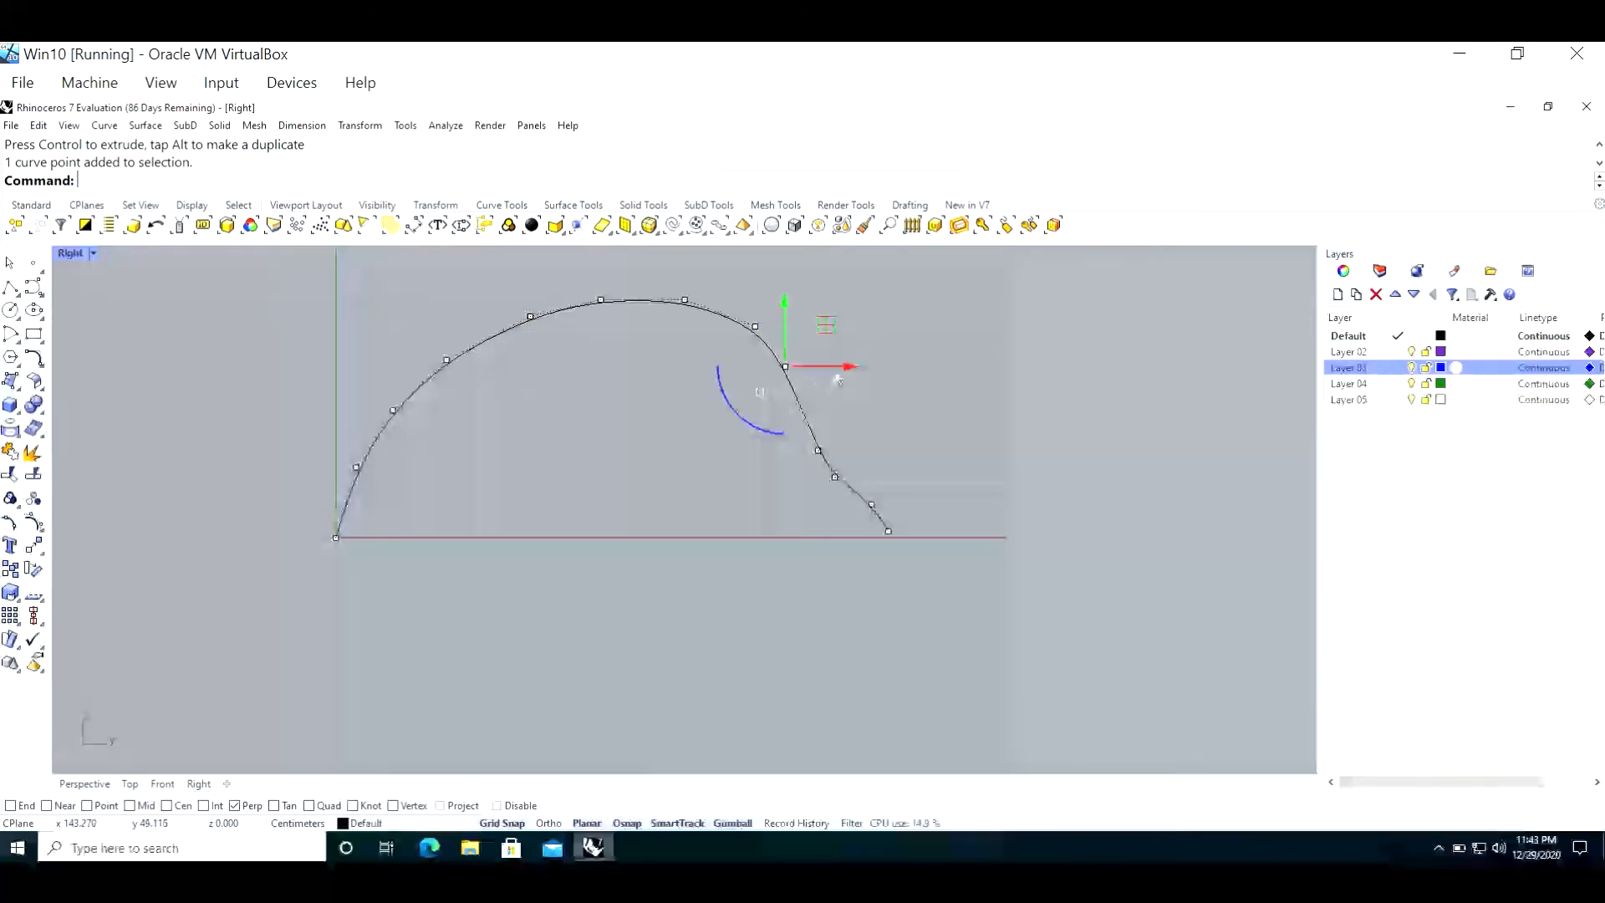
{"action": "left_click_drag", "start_coordinate": [831, 331], "coordinate": [873, 309]}
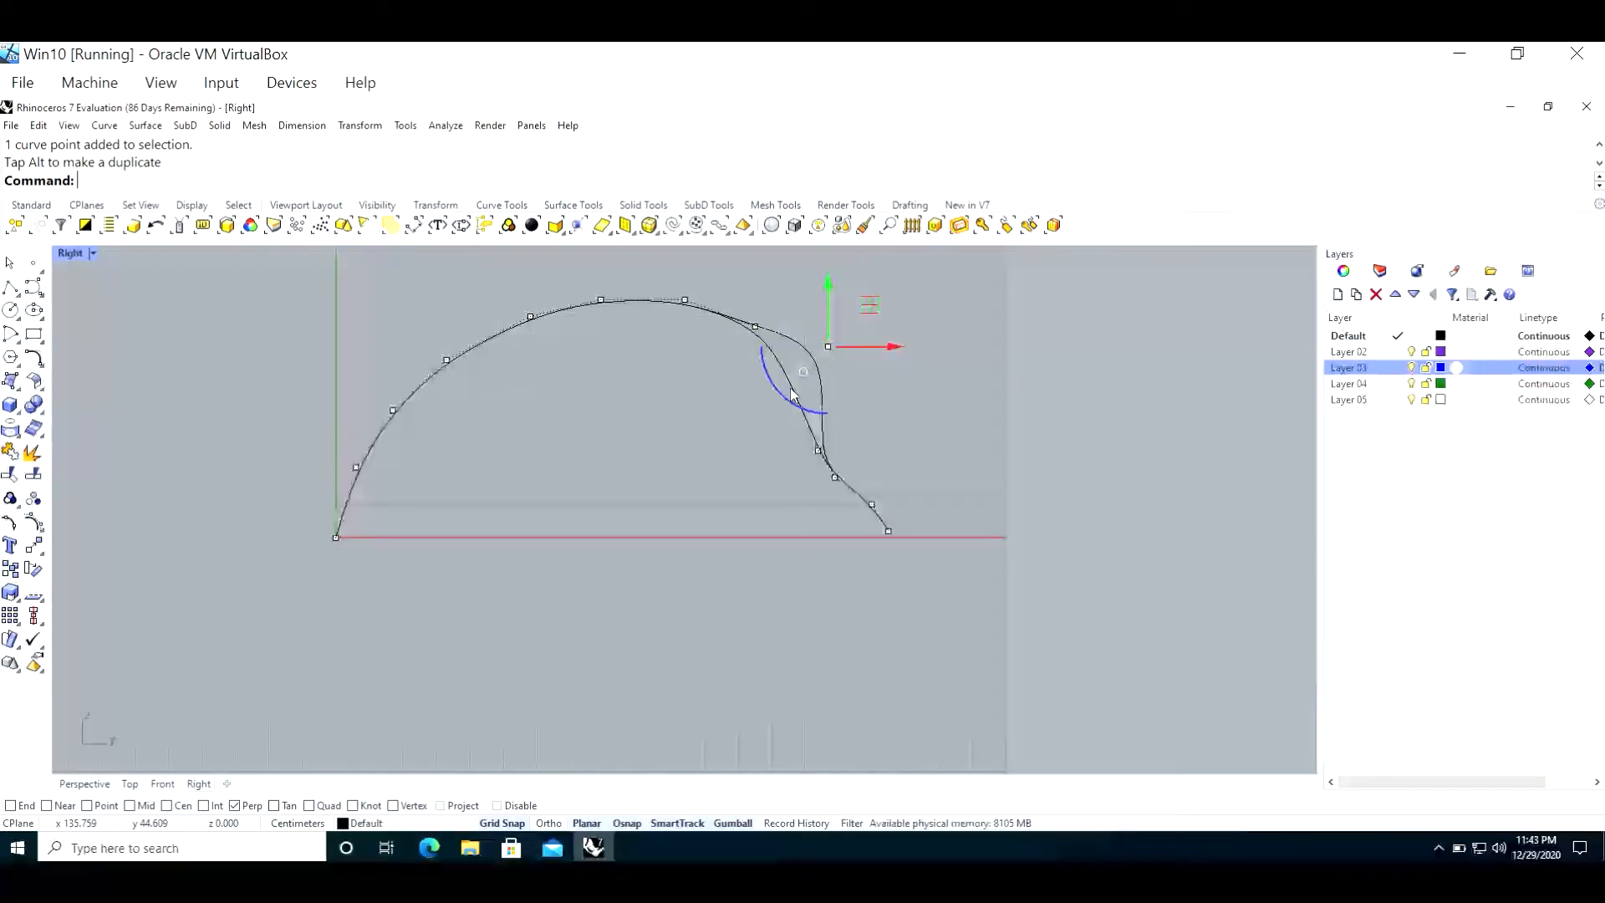
{"action": "left_click", "coordinate": [920, 418]}
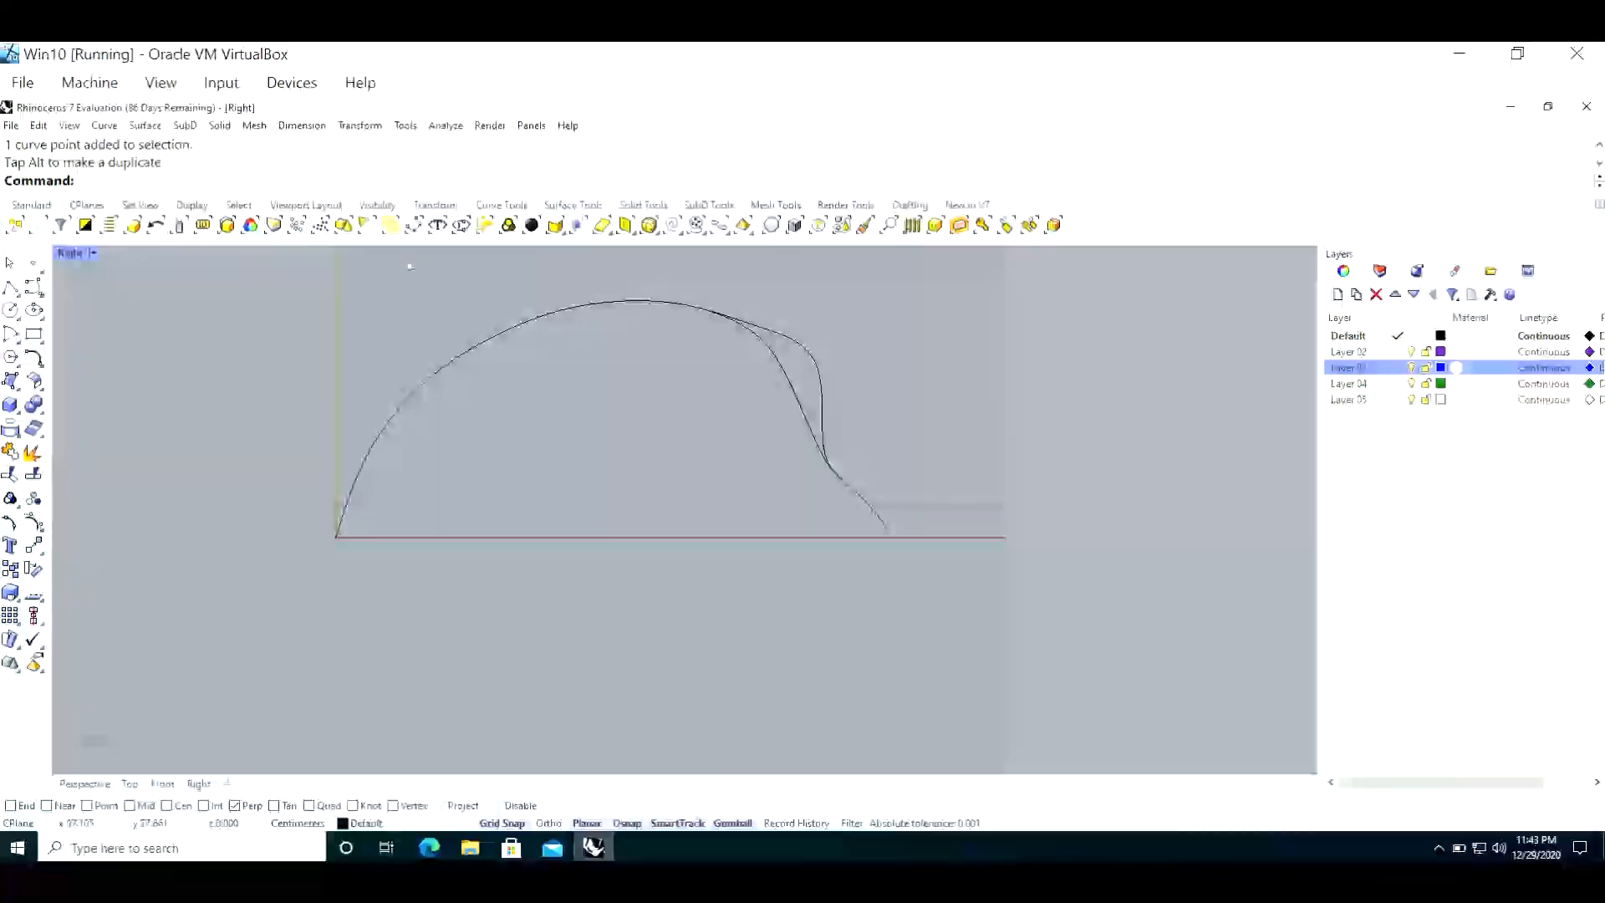
Step: Flatten the rising side of the negative-X curve by moving its fourth to sixth control points down in the Right view, and restore the four-view layout
{"action": "double_click", "coordinate": [72, 254]}
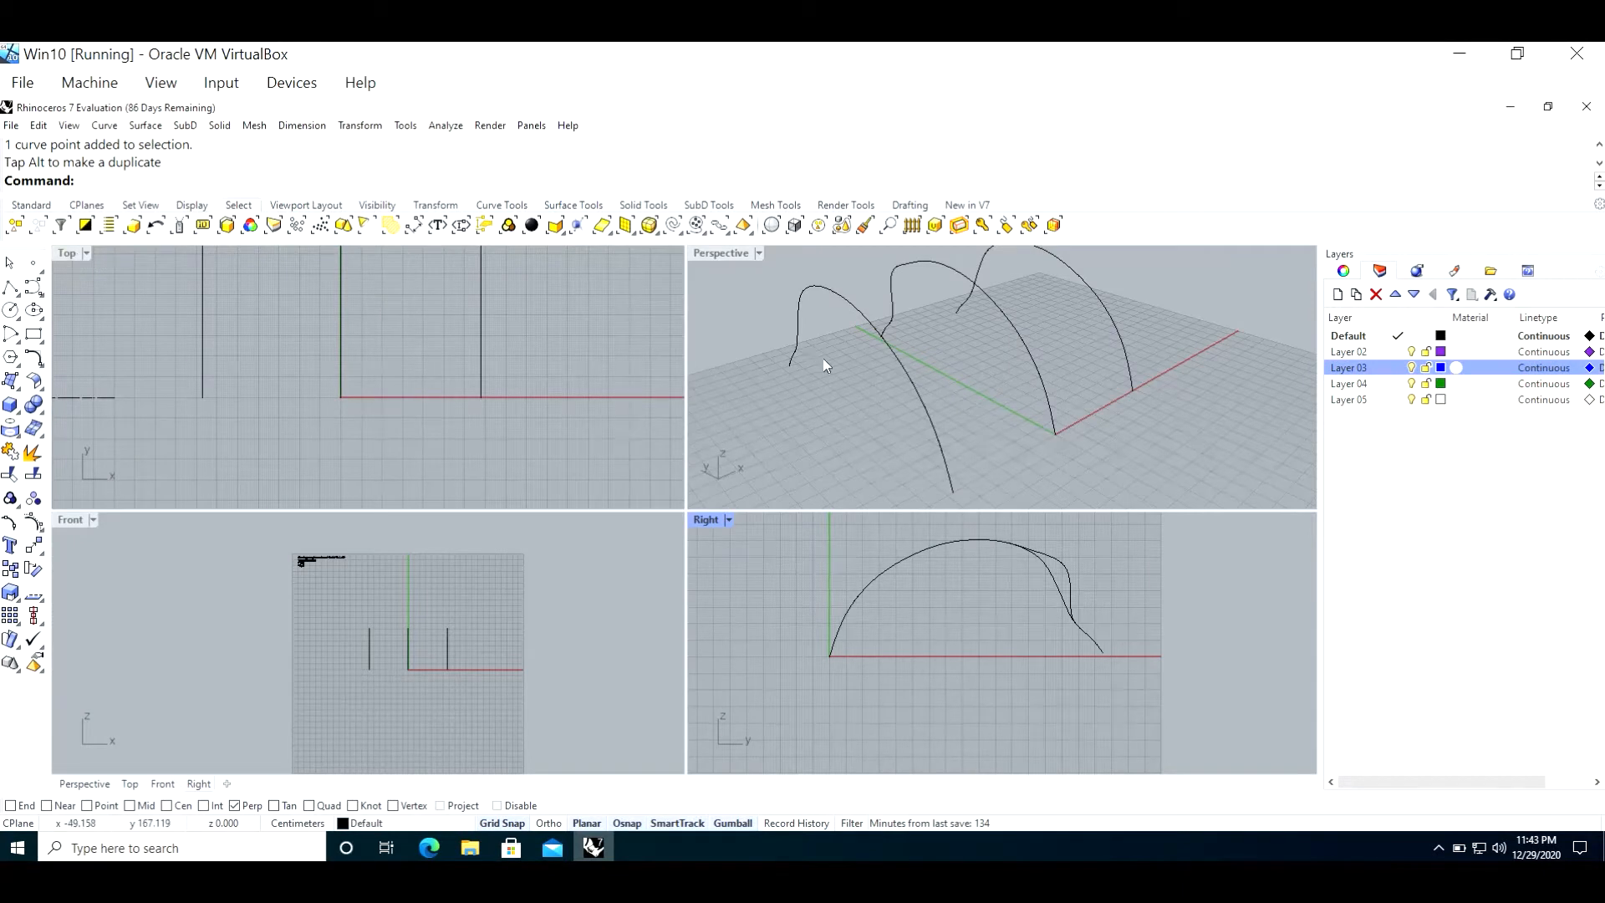
{"action": "left_click", "coordinate": [886, 343]}
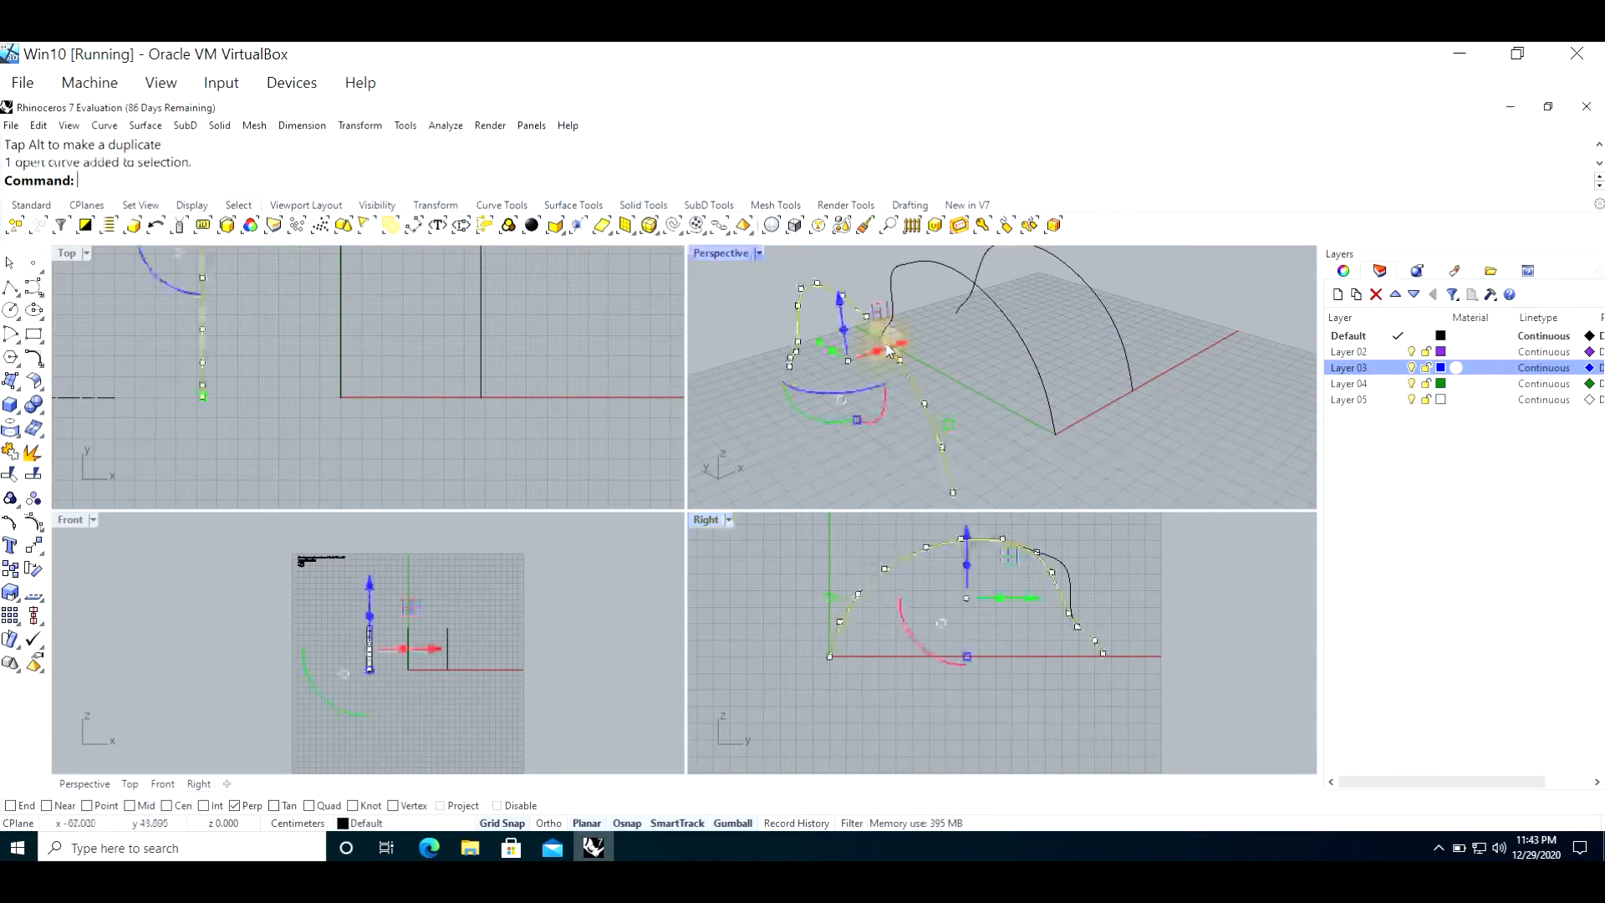
{"action": "double_click", "coordinate": [709, 522]}
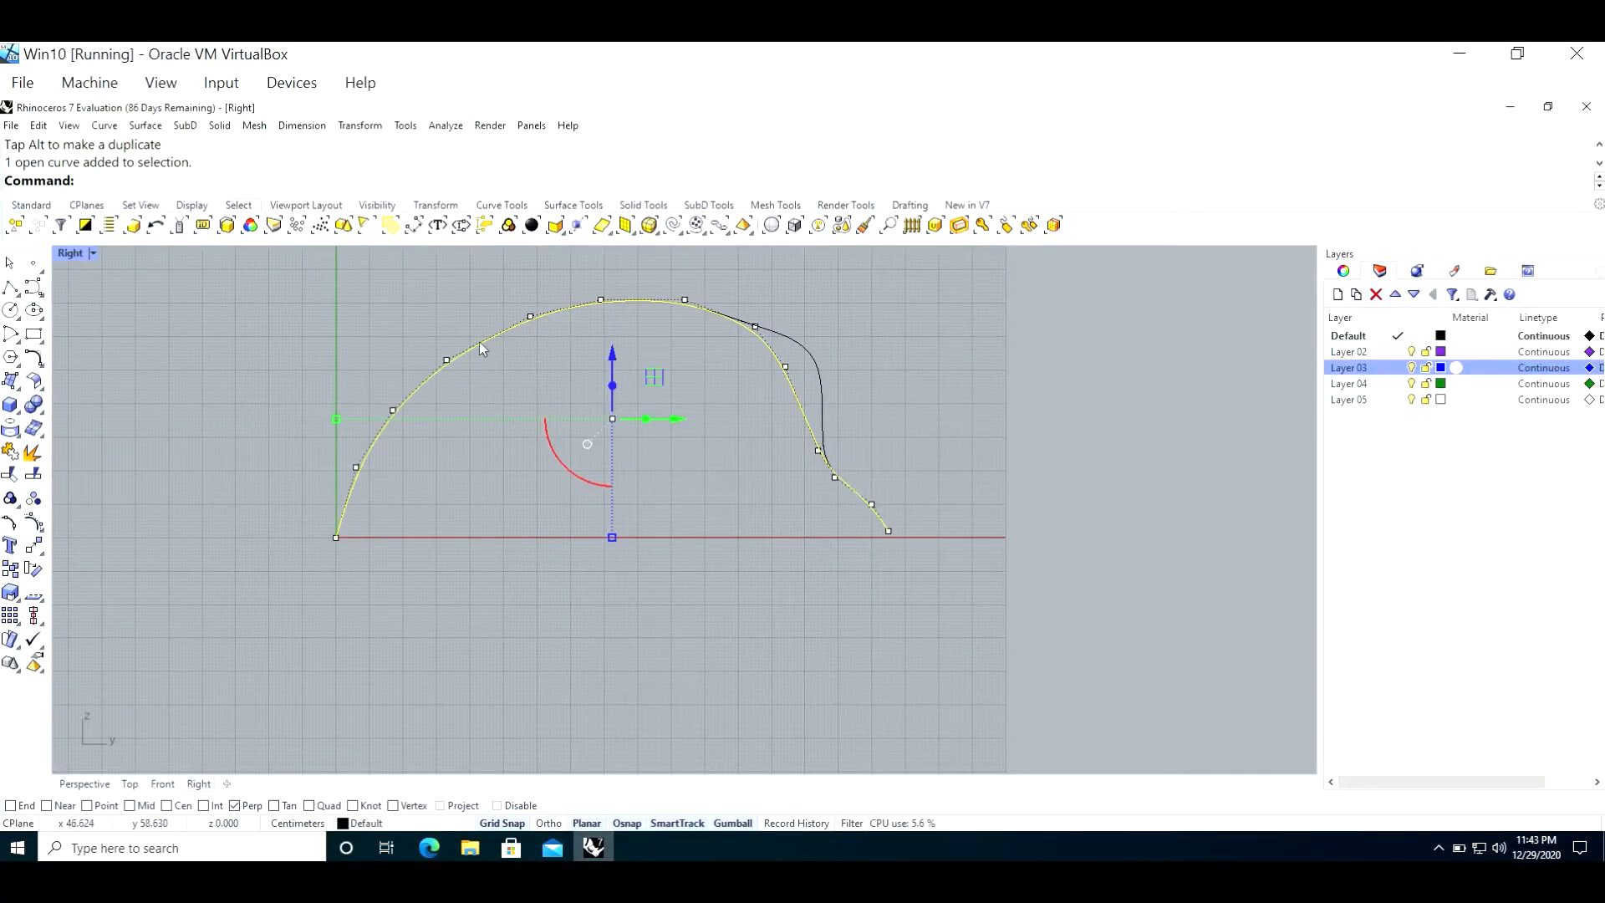
{"action": "left_click", "coordinate": [447, 362]}
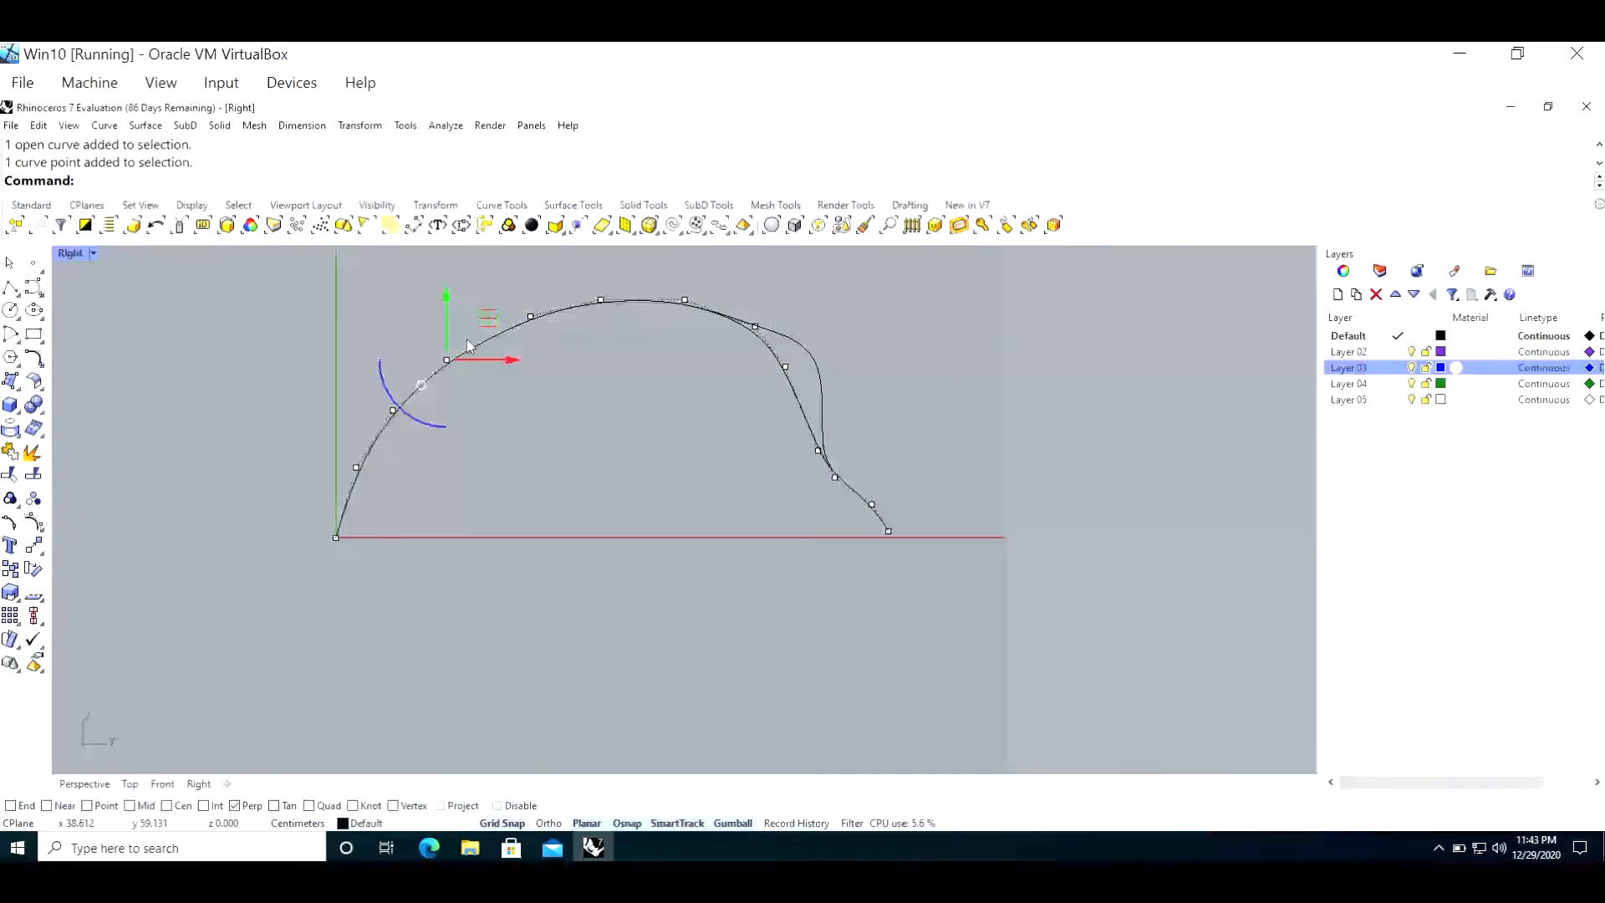
{"action": "left_click", "coordinate": [531, 317], "text": "shift"}
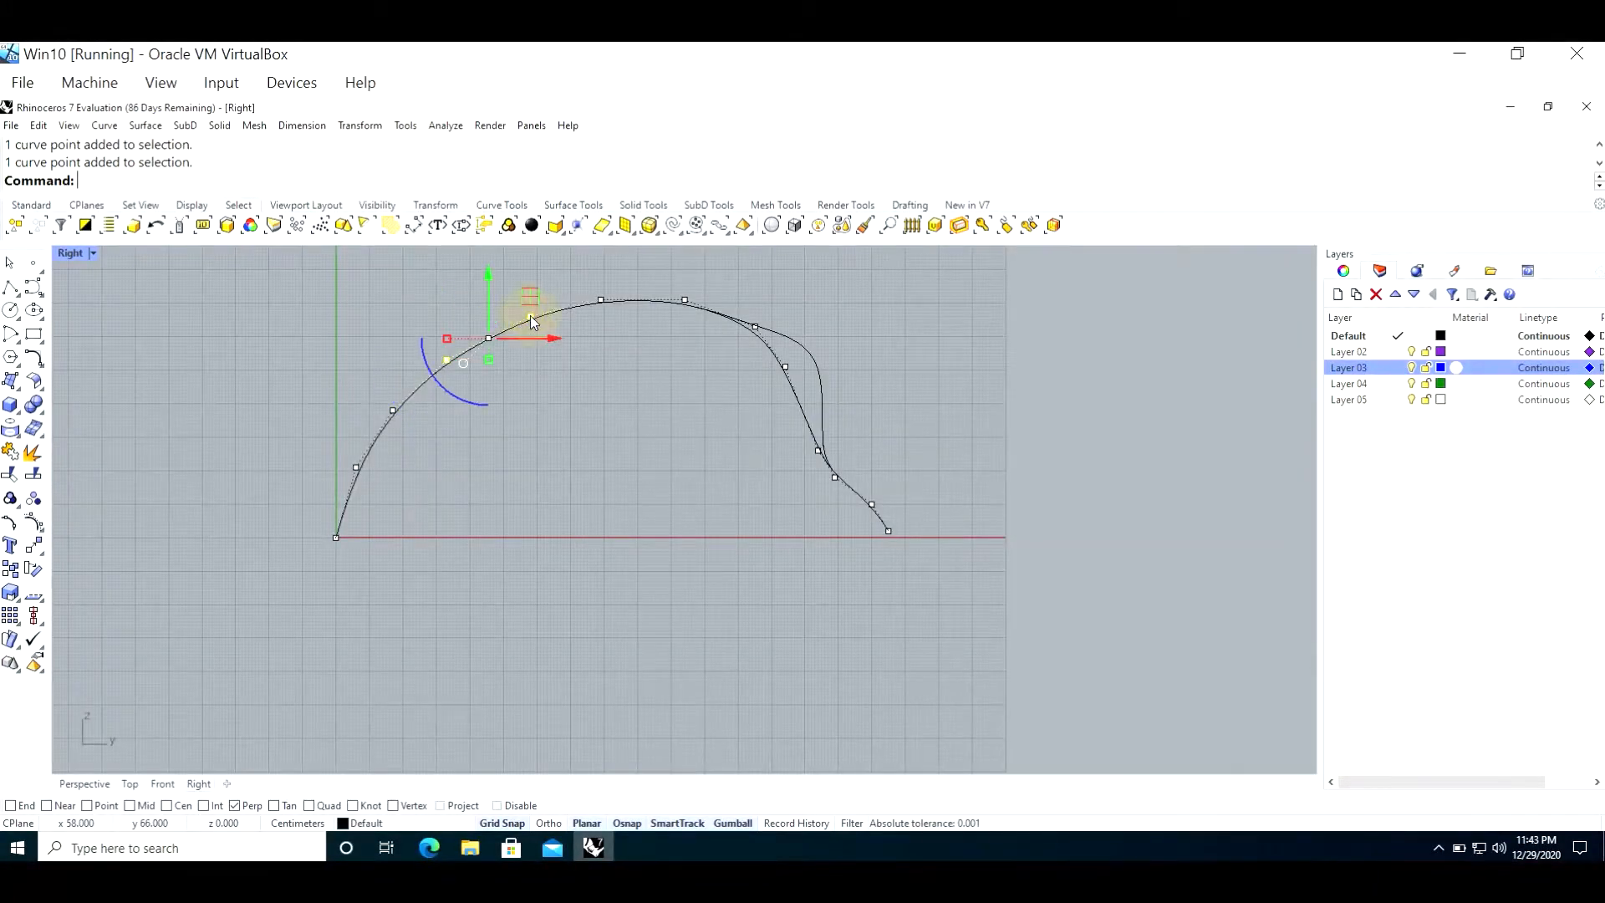
{"action": "left_click", "coordinate": [602, 300], "text": "shift"}
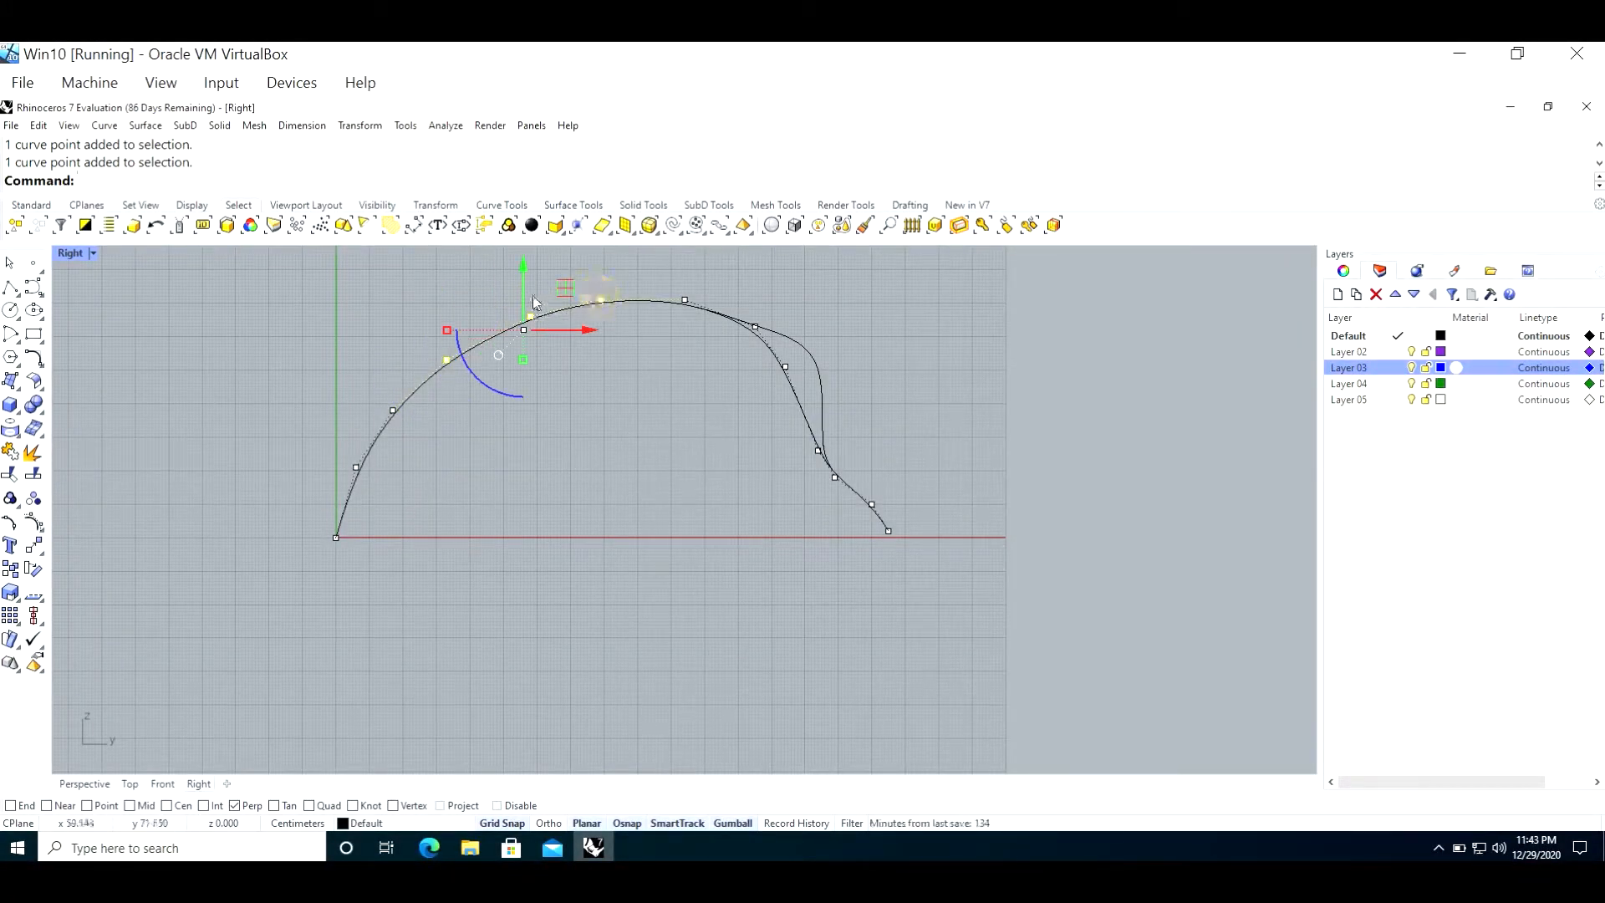
{"action": "left_click_drag", "start_coordinate": [566, 293], "coordinate": [570, 347]}
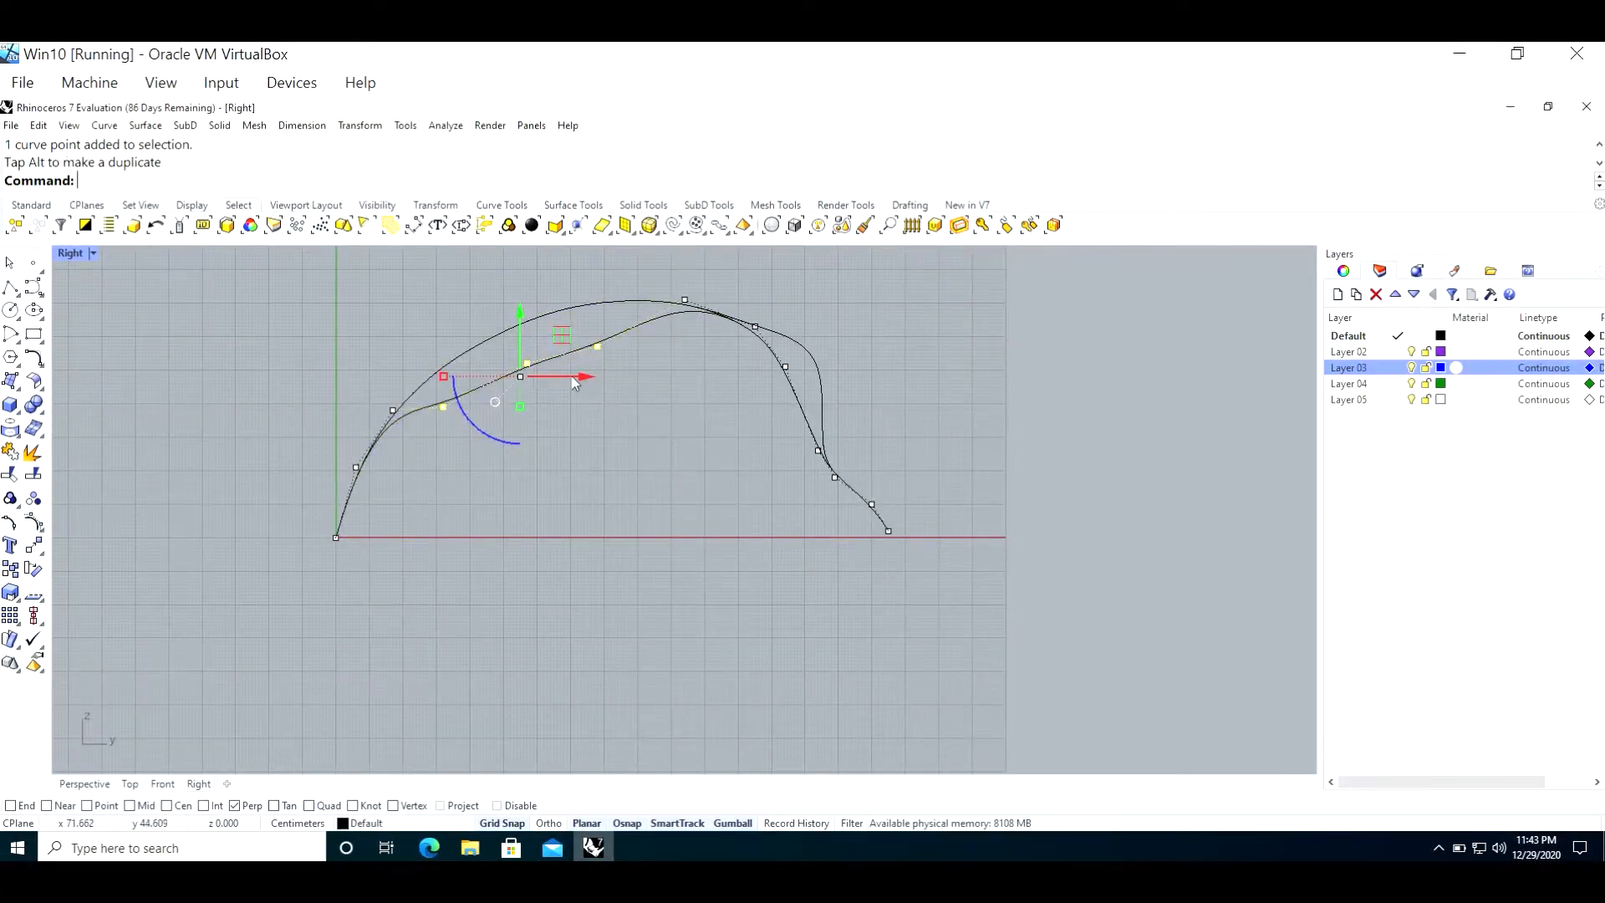
{"action": "mouse_move", "coordinate": [523, 337]}
{"action": "left_mouse_down"}
{"action": "mouse_move", "coordinate": [524, 287]}
{"action": "mouse_move", "coordinate": [525, 349]}
{"action": "left_mouse_up"}
{"action": "left_click_drag", "start_coordinate": [589, 399], "coordinate": [560, 328]}
{"action": "left_click", "coordinate": [613, 429]}
{"action": "key", "text": "Escape"}
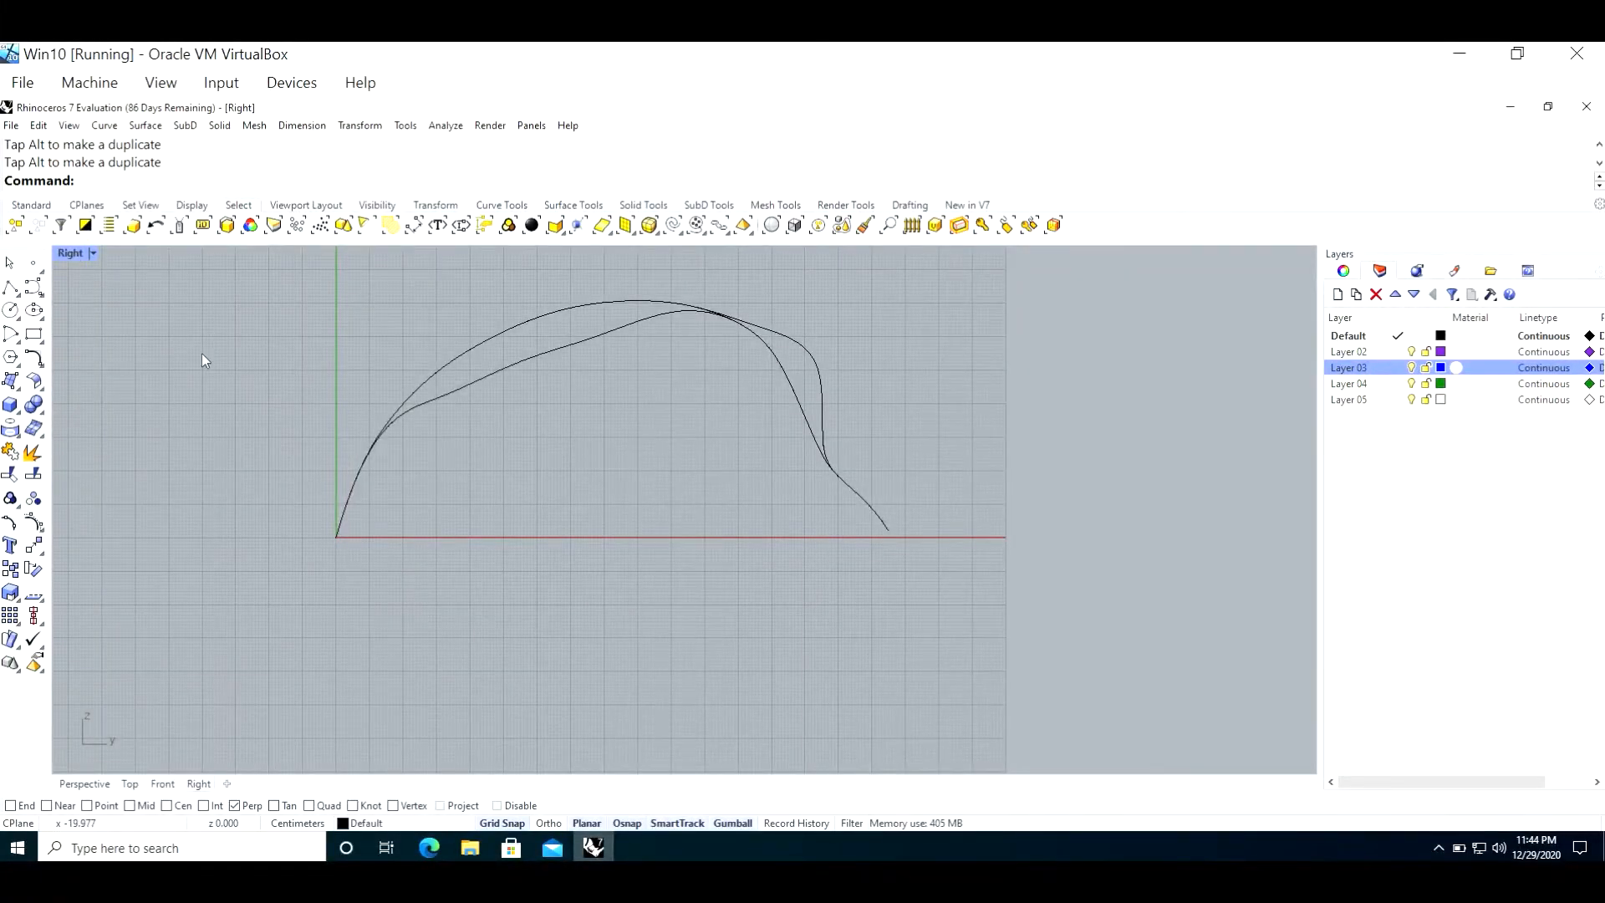
{"action": "double_click", "coordinate": [72, 253]}
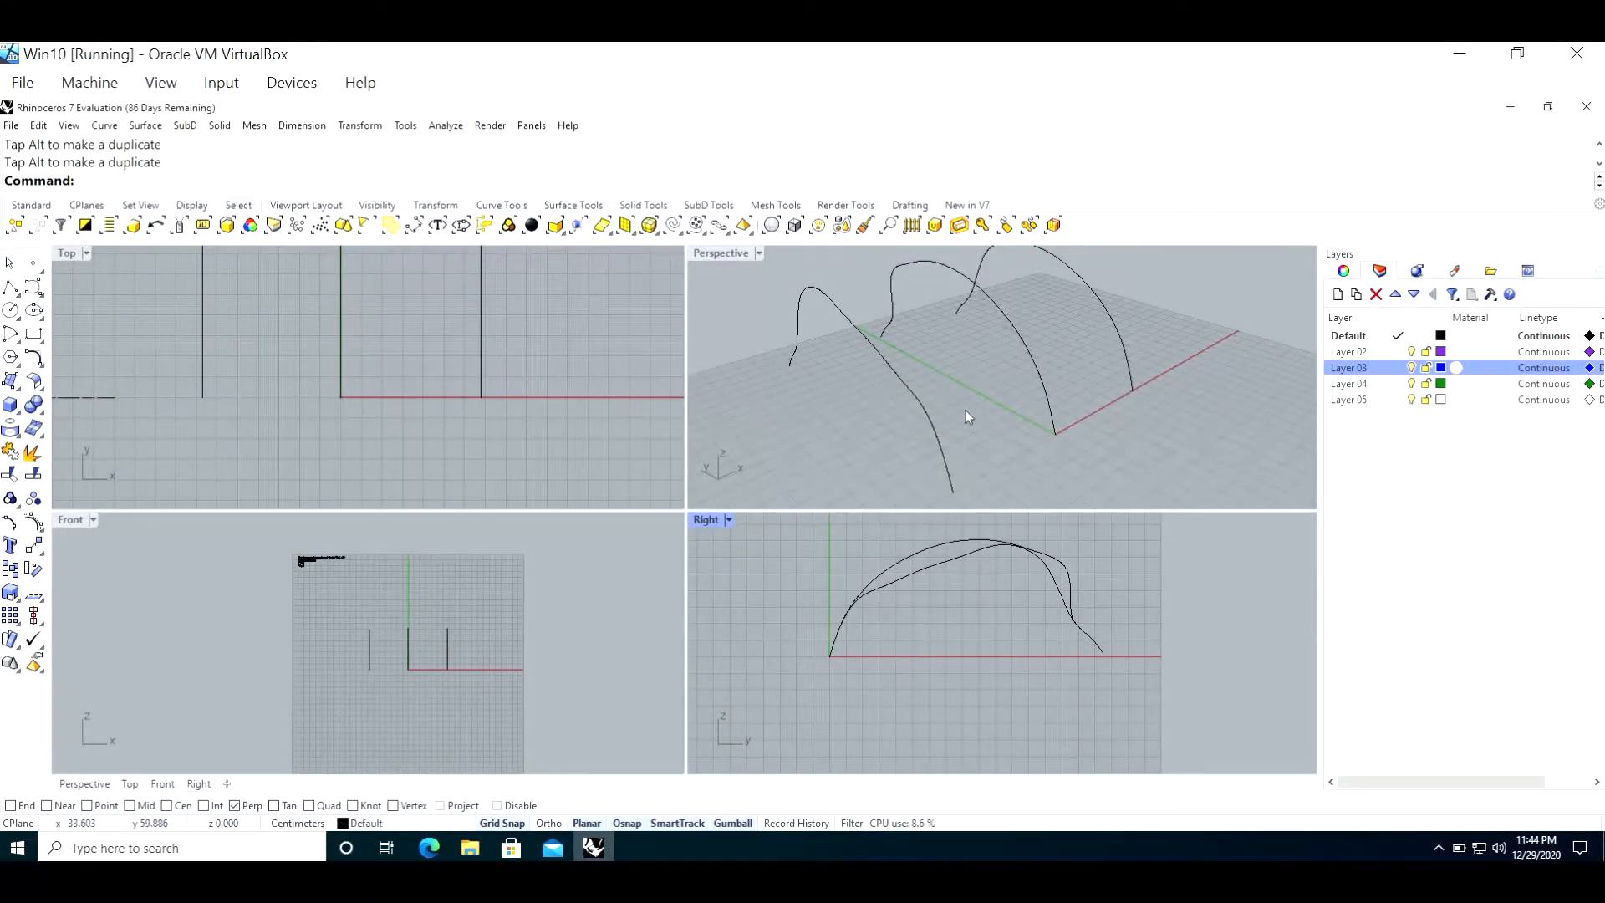
Step: Loft a surface through the three arched curves in order along the X axis, using the Normal style and Do not simplify
{"action": "double_click", "coordinate": [727, 252]}
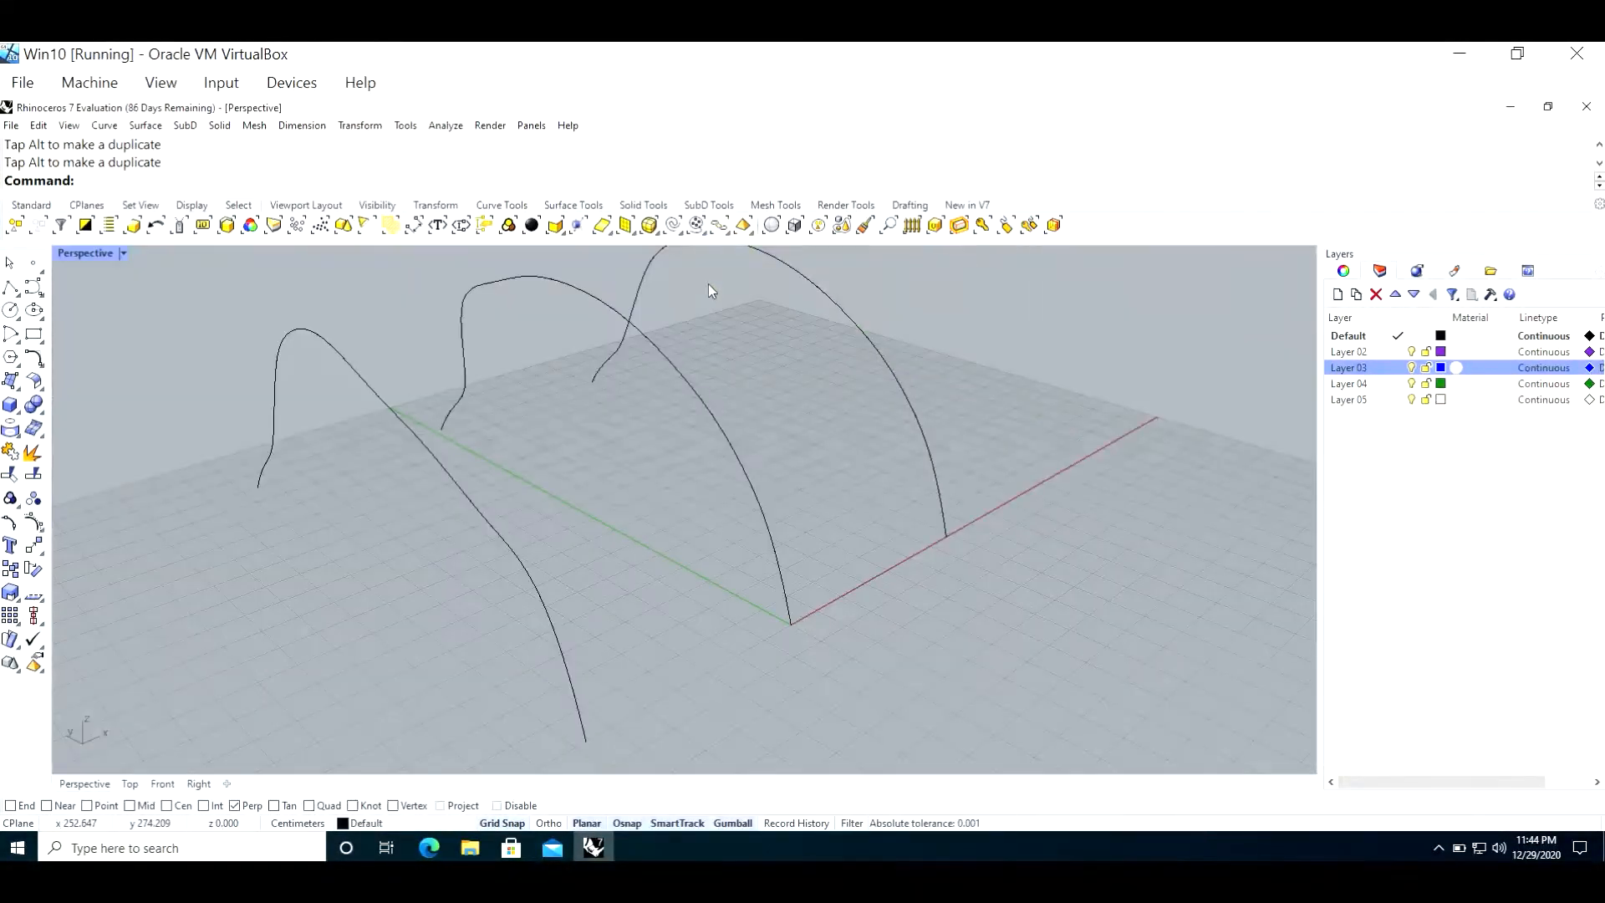
{"action": "scroll", "coordinate": [667, 512], "scroll_direction": "down", "scroll_amount": 8}
{"action": "scroll", "coordinate": [667, 437], "scroll_direction": "up", "scroll_amount": 6}
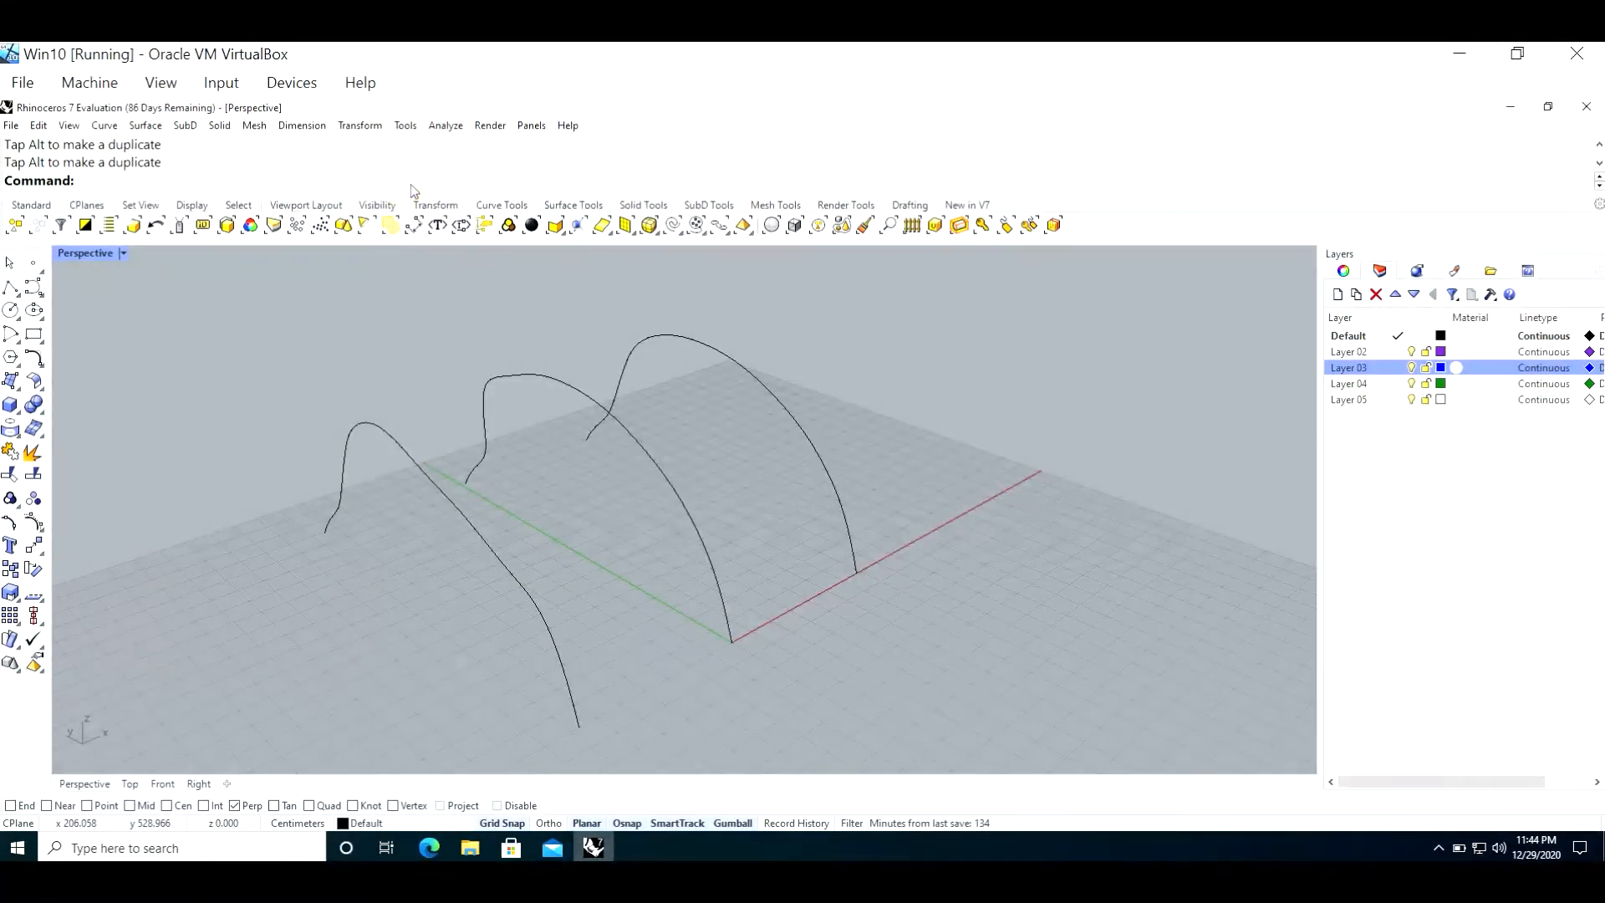
{"action": "type", "text": "Loft"}
{"action": "key", "text": "Return"}
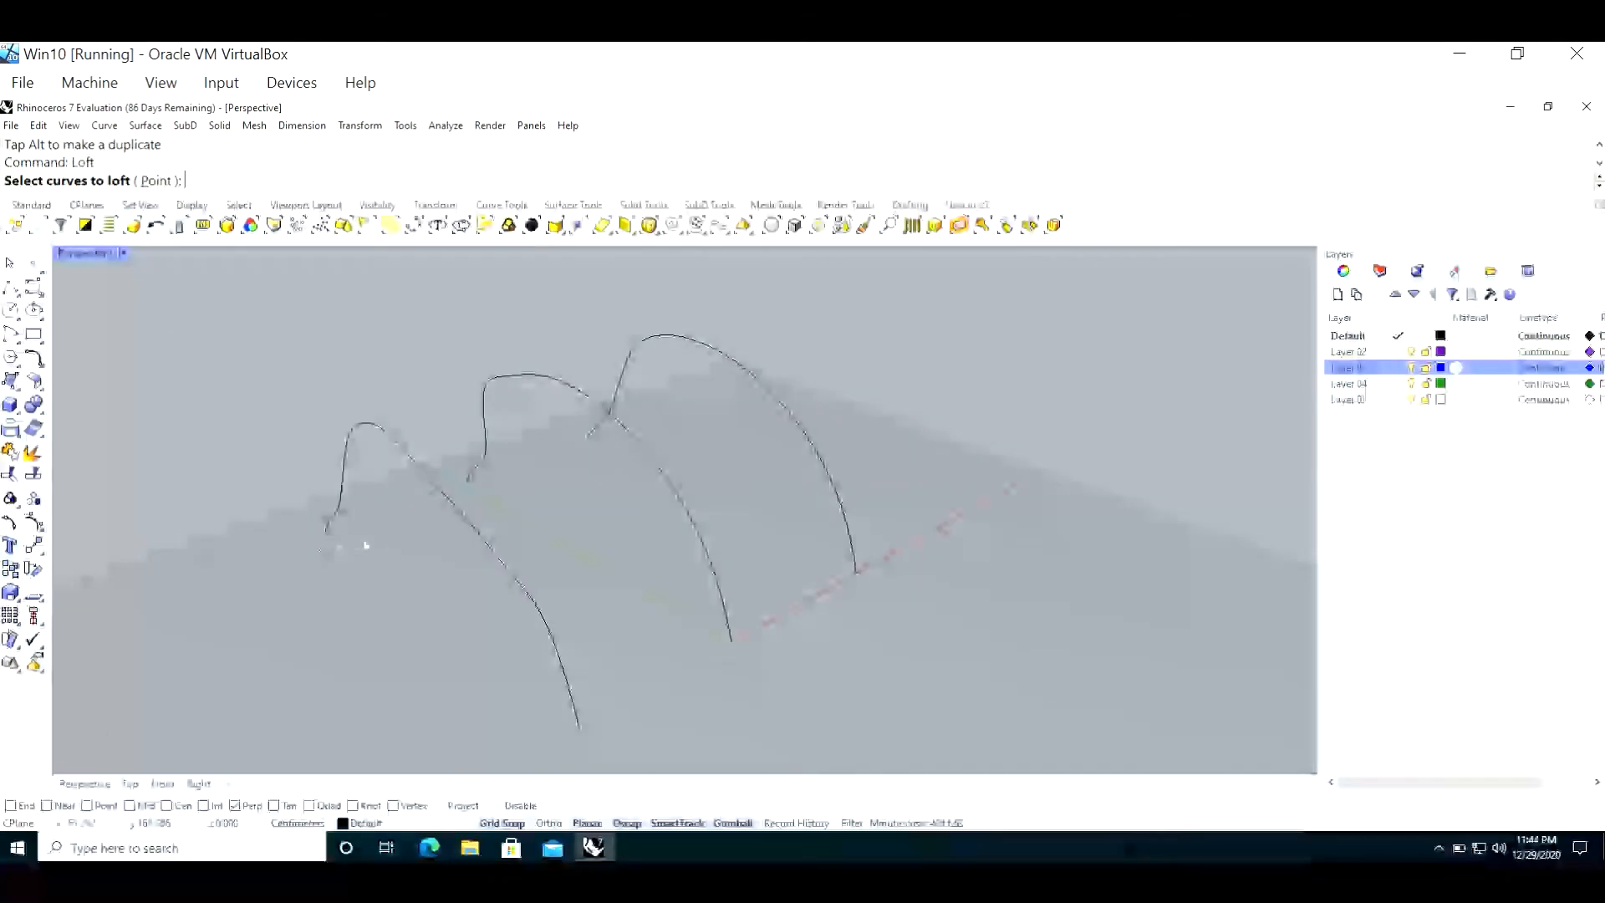
{"action": "left_click", "coordinate": [478, 534]}
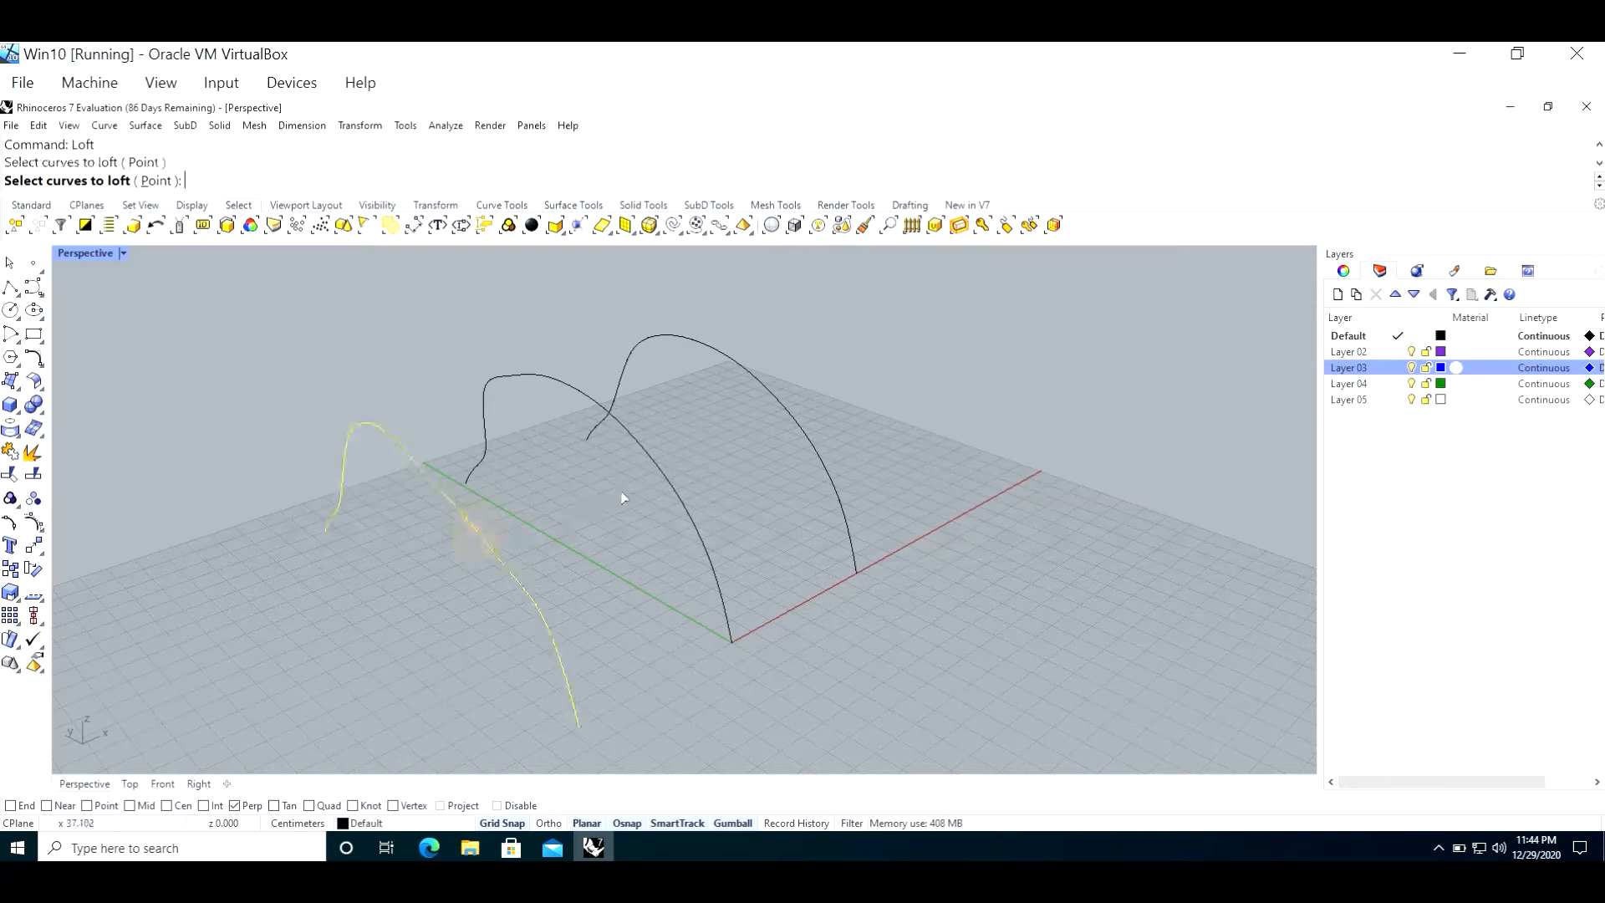
{"action": "left_click", "coordinate": [663, 469]}
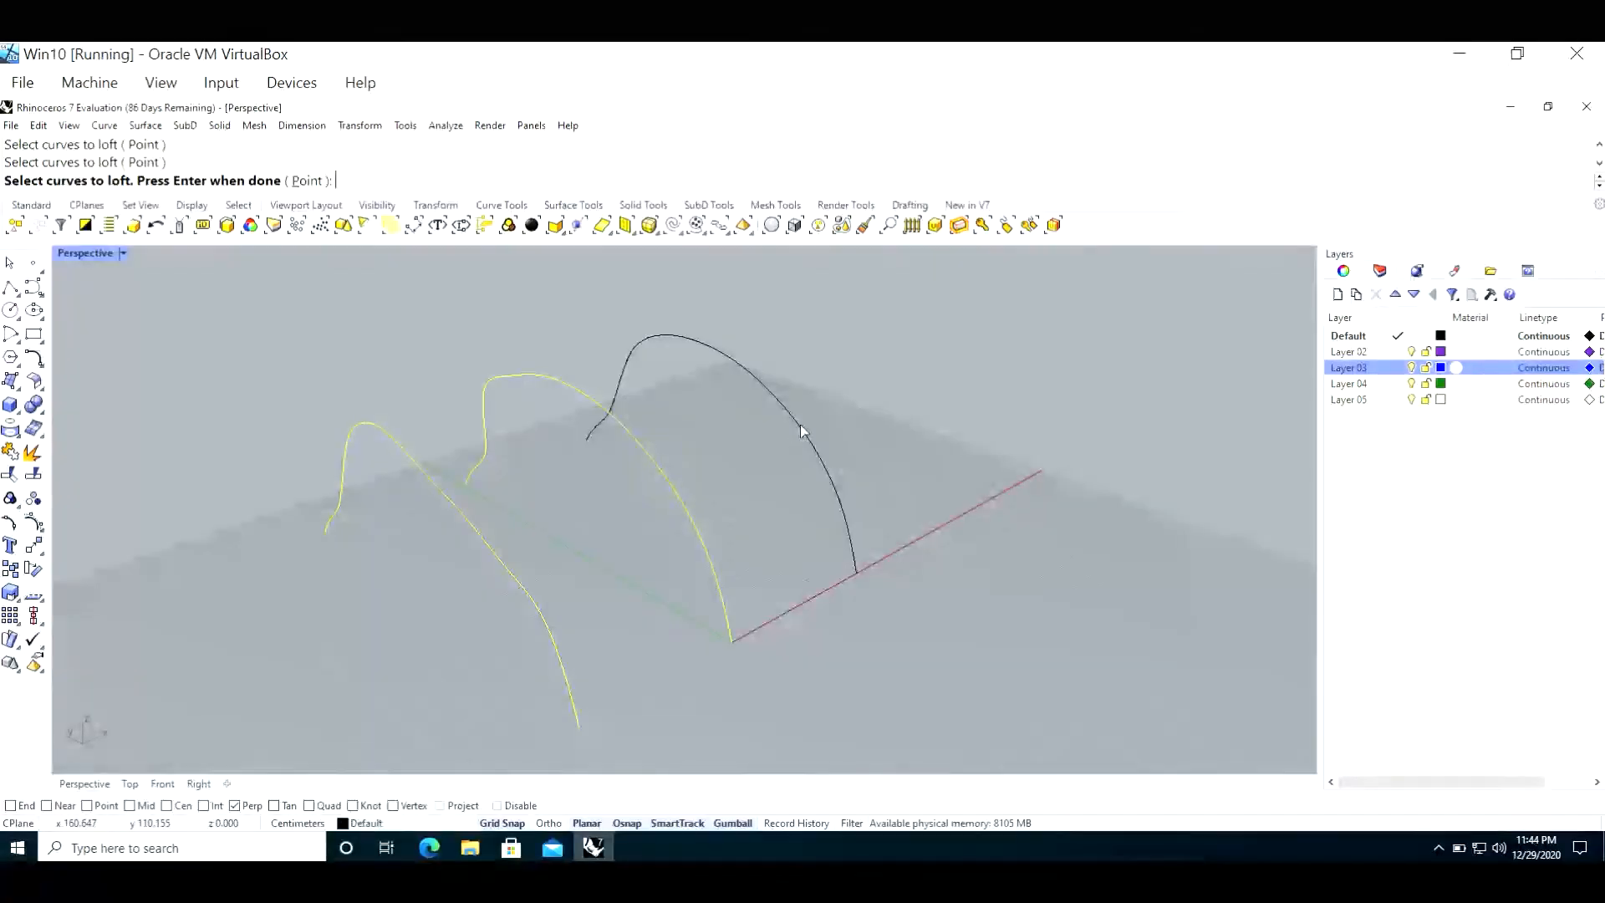
{"action": "left_click", "coordinate": [800, 431]}
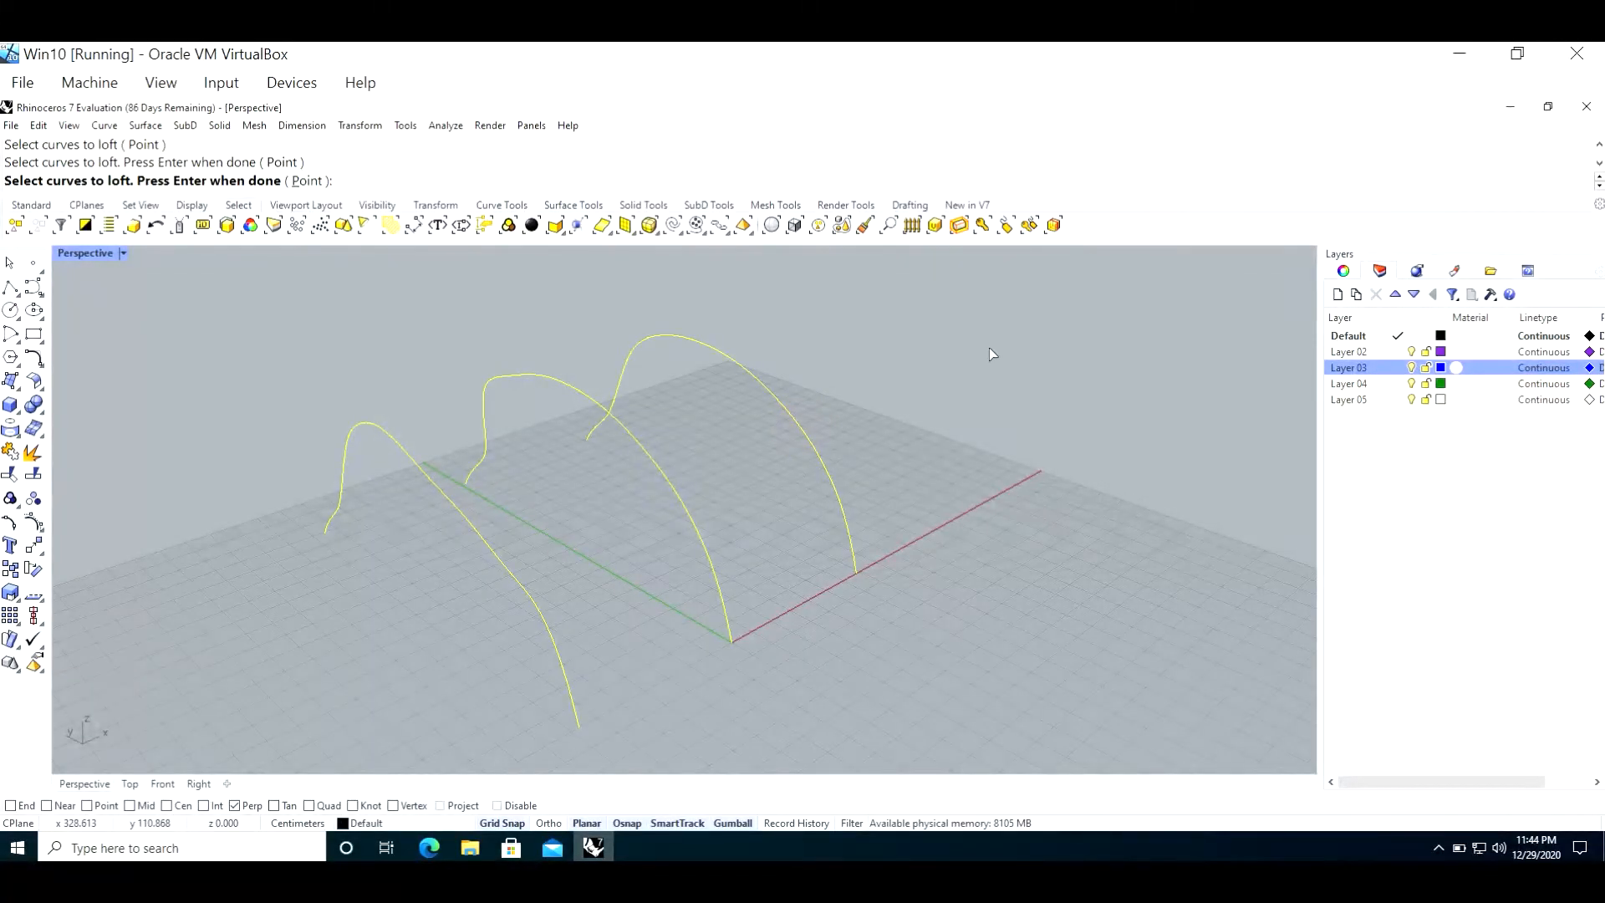
{"action": "key", "text": "Return"}
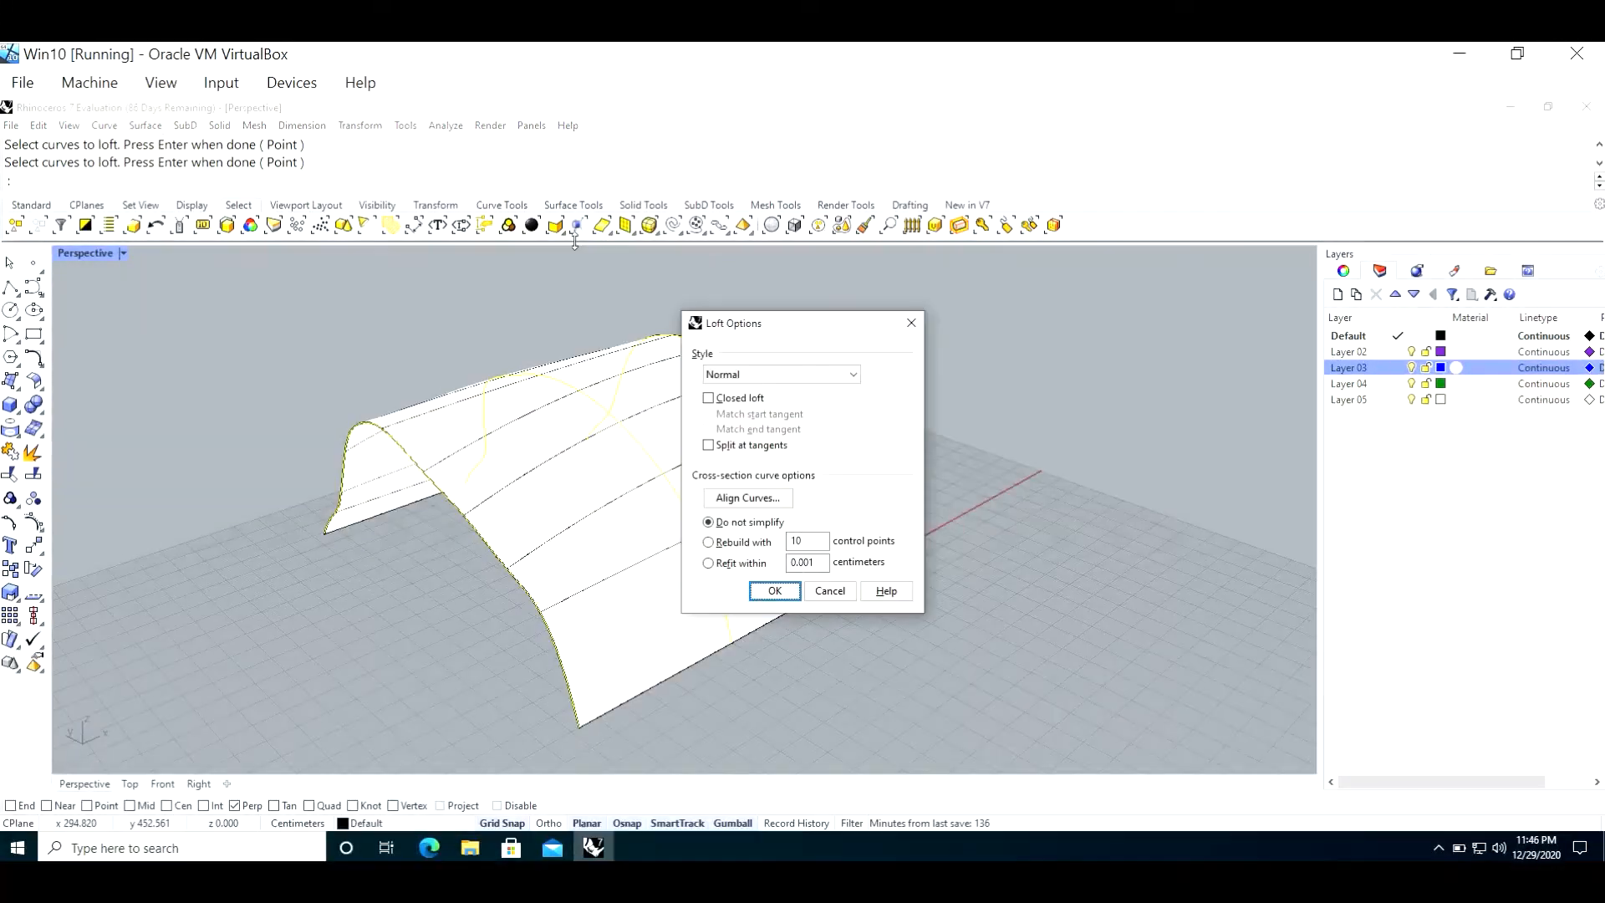
{"action": "left_click", "coordinate": [775, 591]}
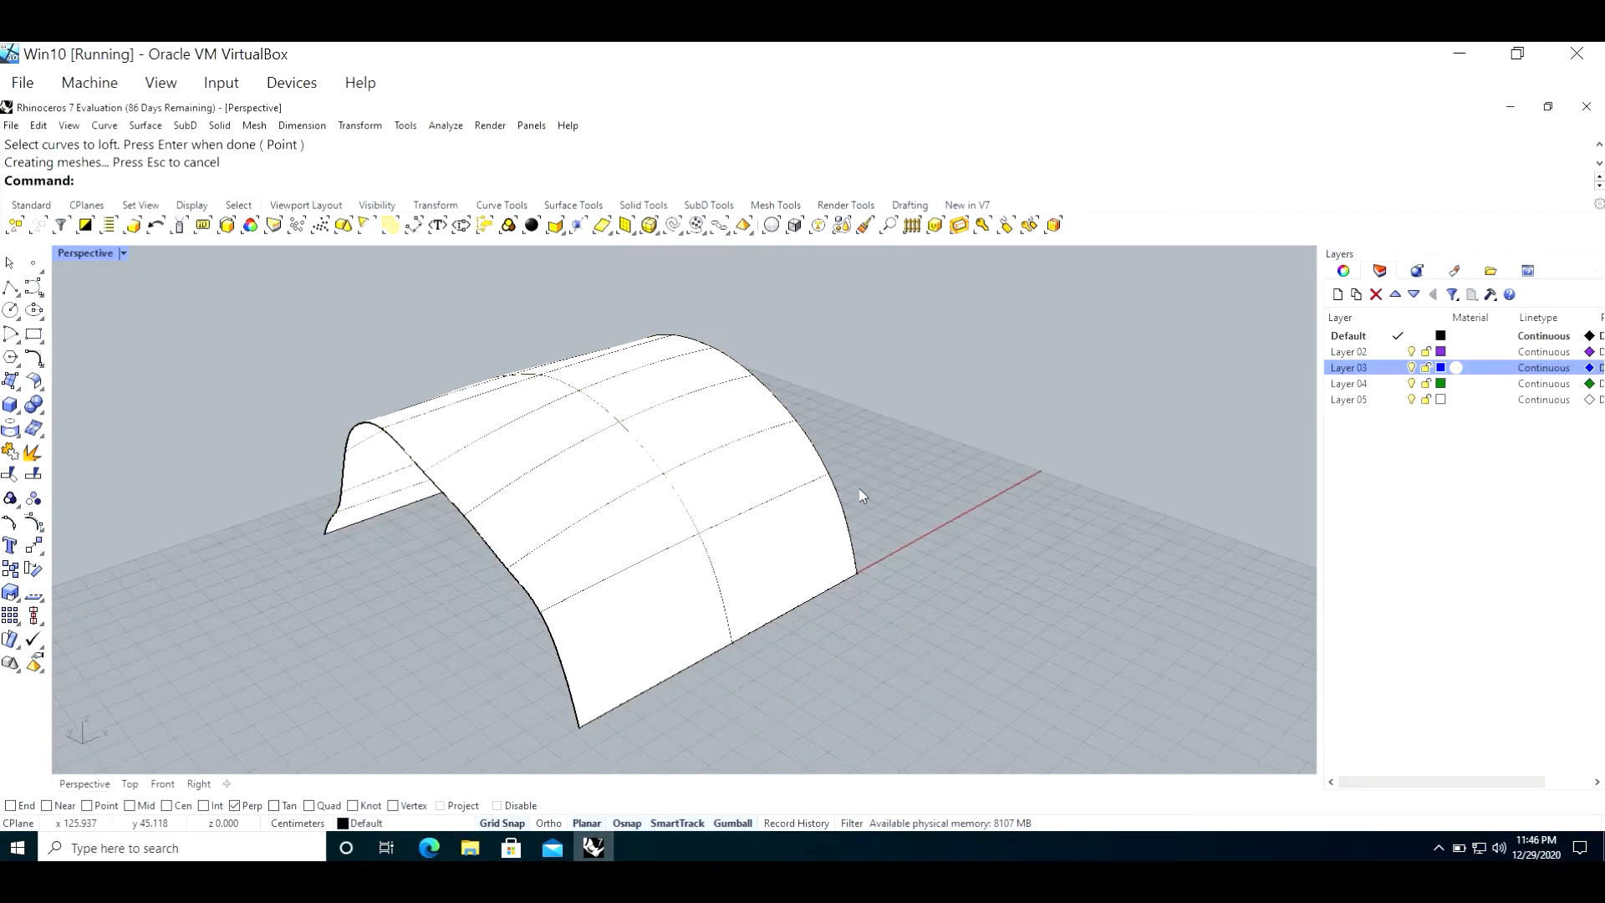
Step: Draw a circle with a radius of about 40 cm in the Top view, centred on the Y axis near the middle of the lofted surface
{"action": "mouse_move", "coordinate": [889, 602]}
{"action": "right_mouse_down"}
{"action": "mouse_move", "coordinate": [924, 584]}
{"action": "mouse_move", "coordinate": [950, 526]}
{"action": "mouse_move", "coordinate": [874, 619]}
{"action": "right_mouse_up"}
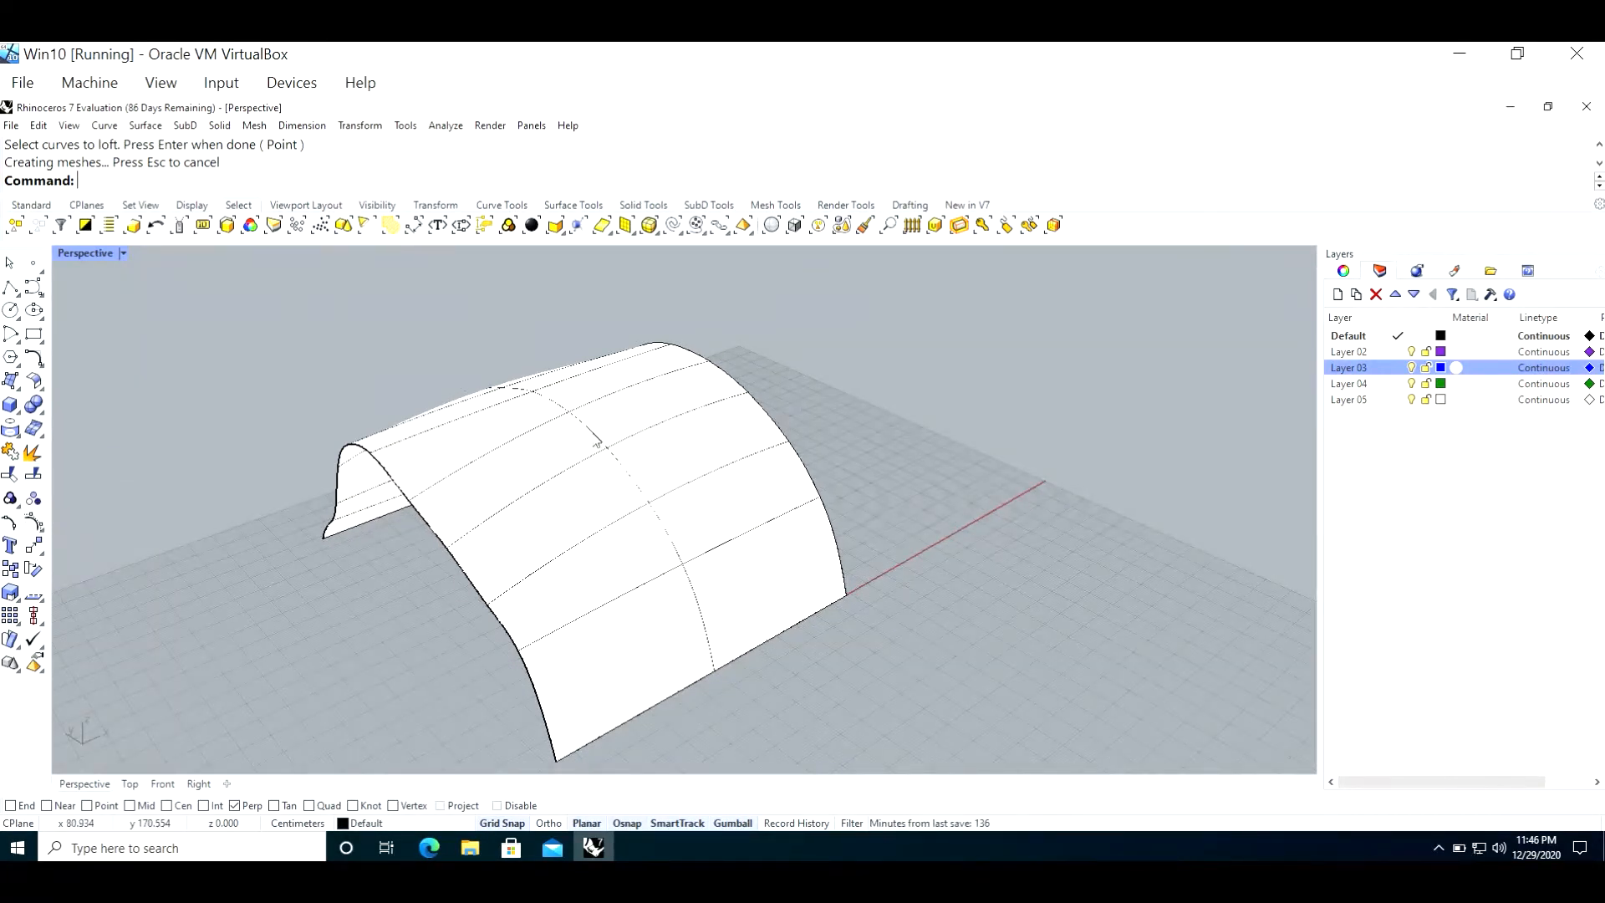
{"action": "right_click_drag", "start_coordinate": [318, 580], "coordinate": [348, 555]}
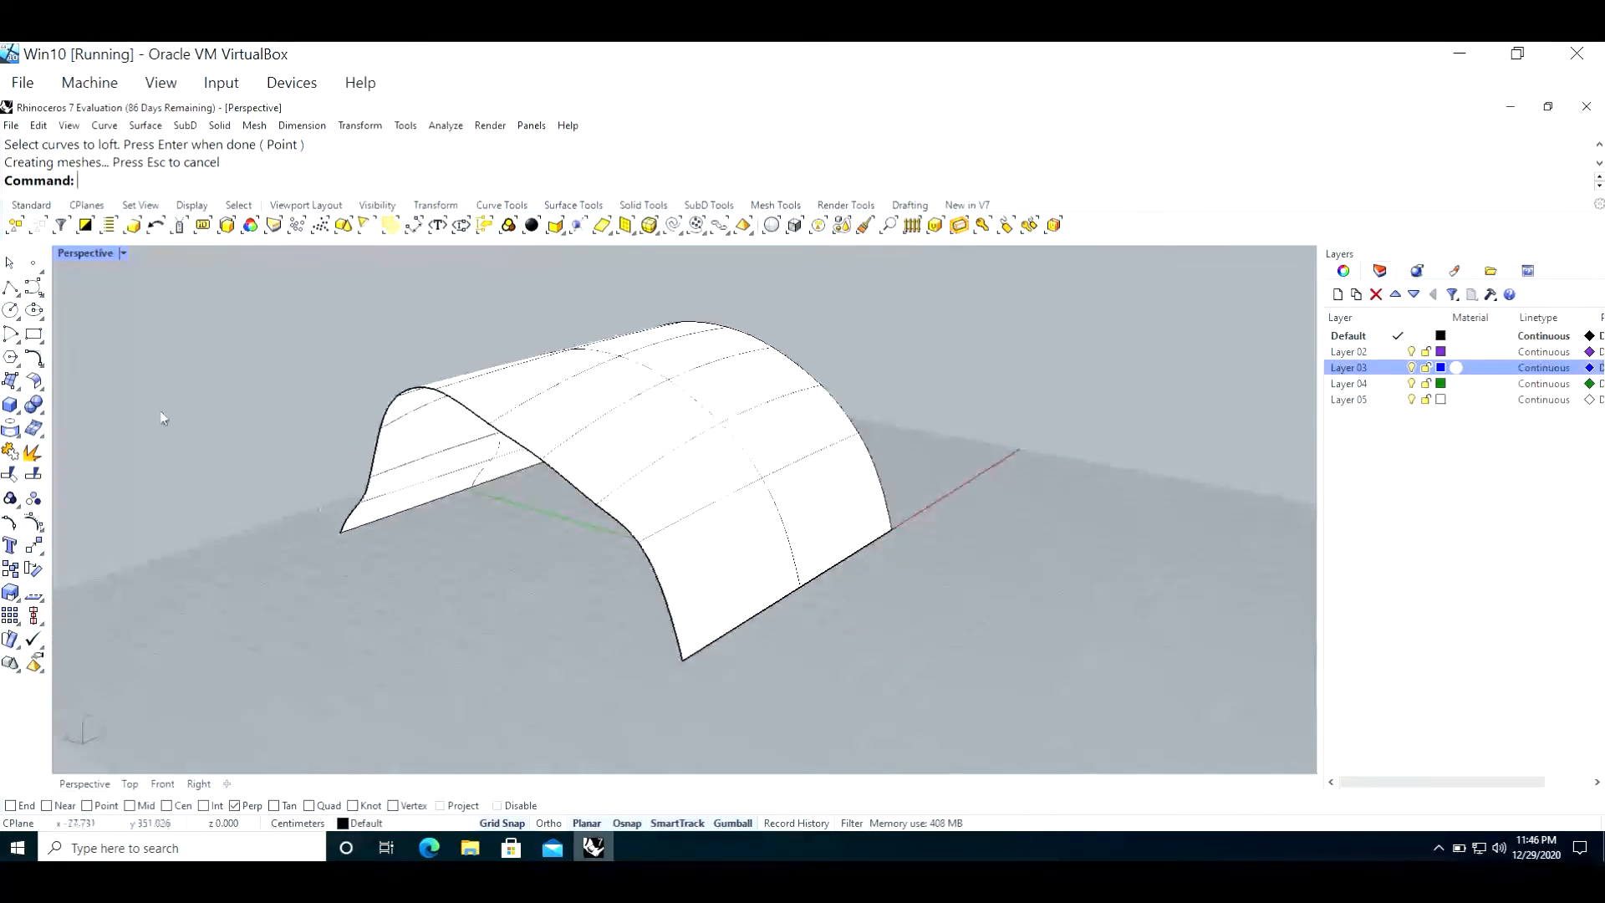
{"action": "double_click", "coordinate": [88, 256]}
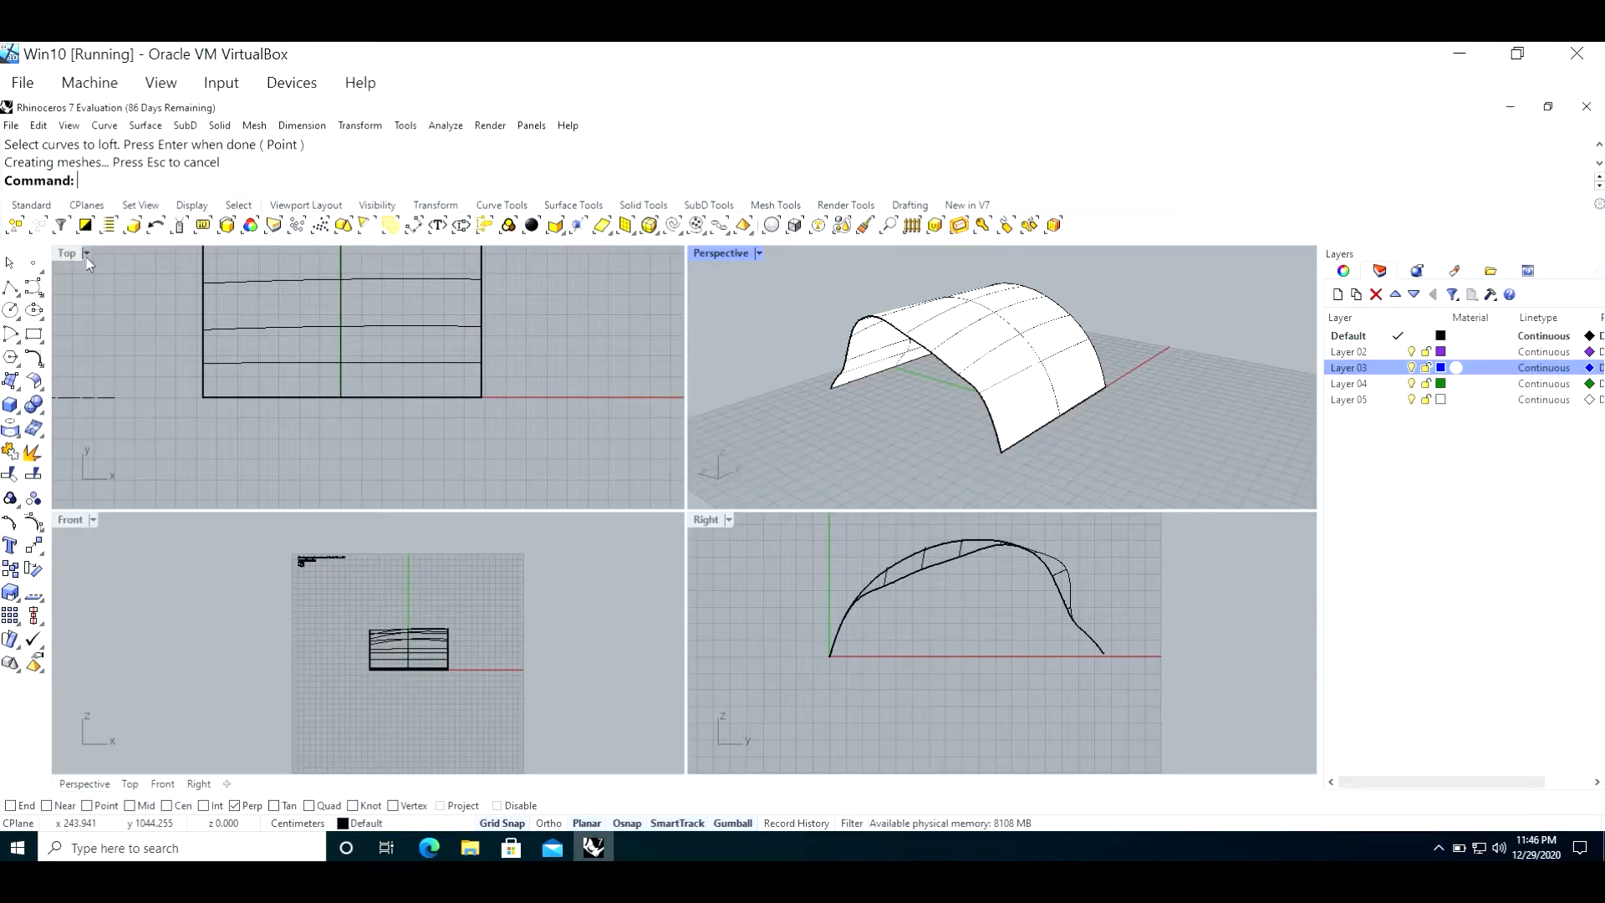
{"action": "scroll", "coordinate": [1016, 449], "scroll_direction": "down", "scroll_amount": 4}
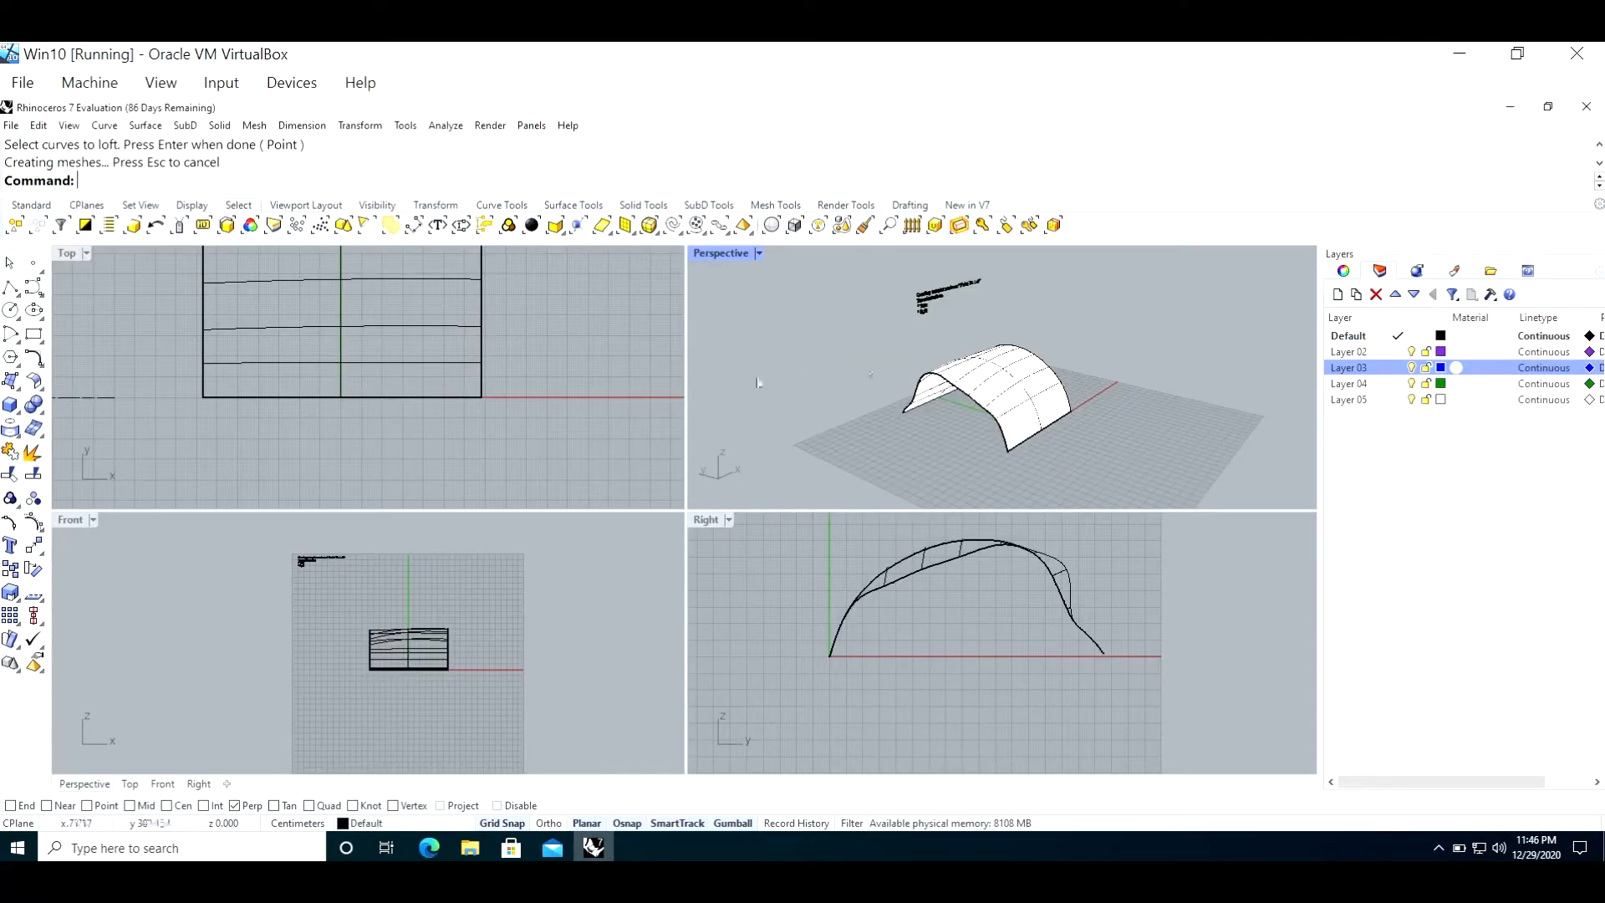
{"action": "scroll", "coordinate": [458, 406], "scroll_direction": "down", "scroll_amount": 5}
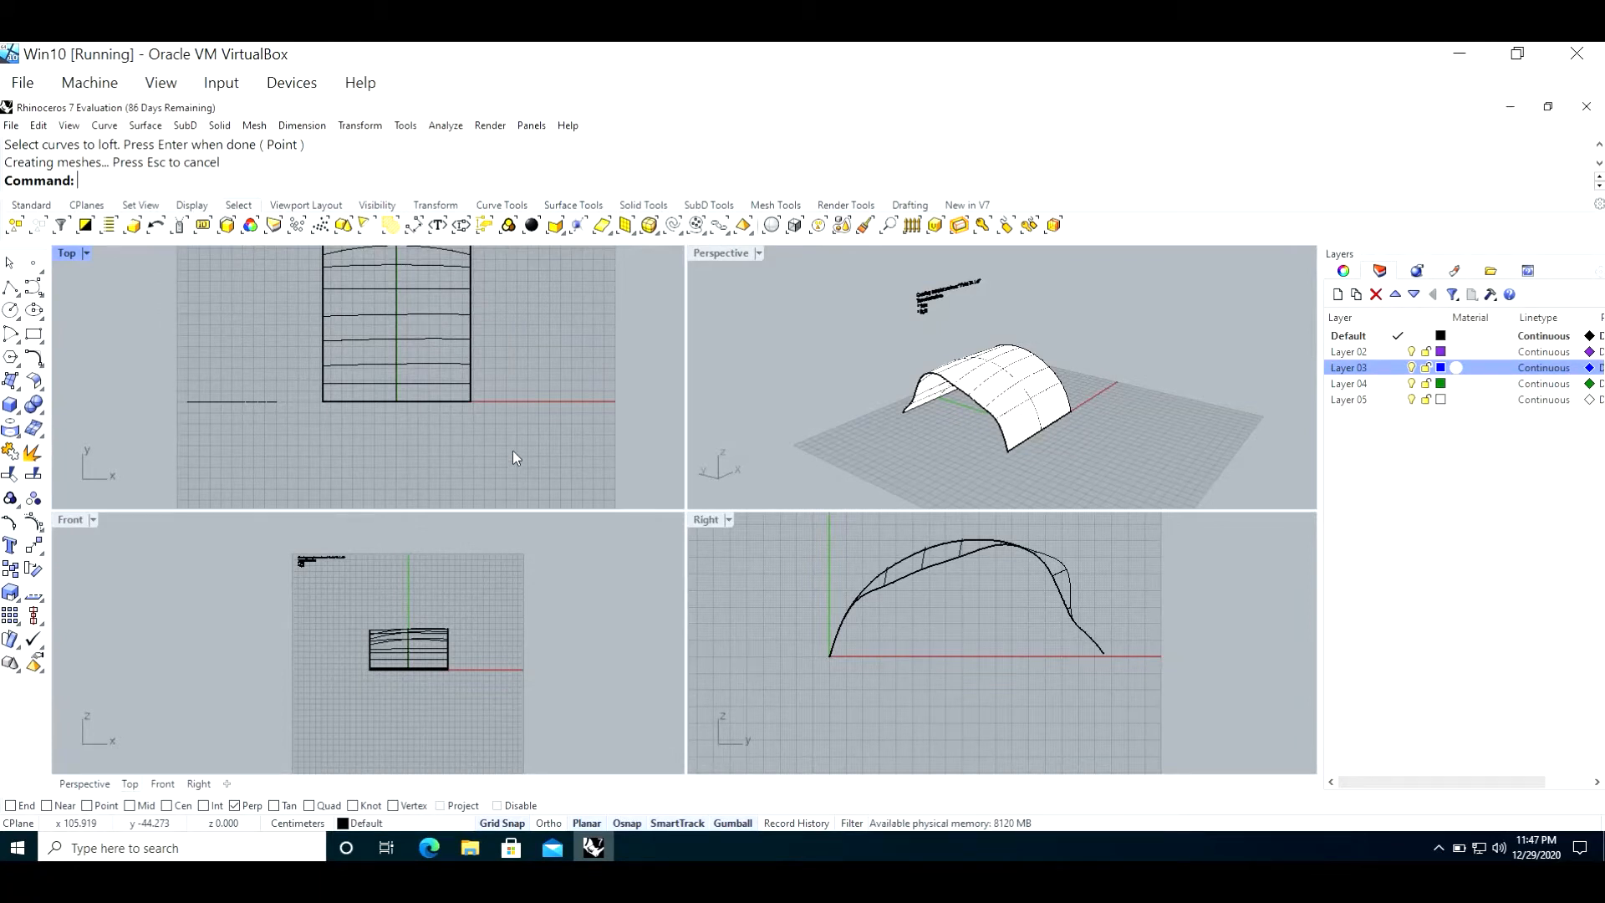
{"action": "scroll", "coordinate": [514, 452], "scroll_direction": "down", "scroll_amount": 2}
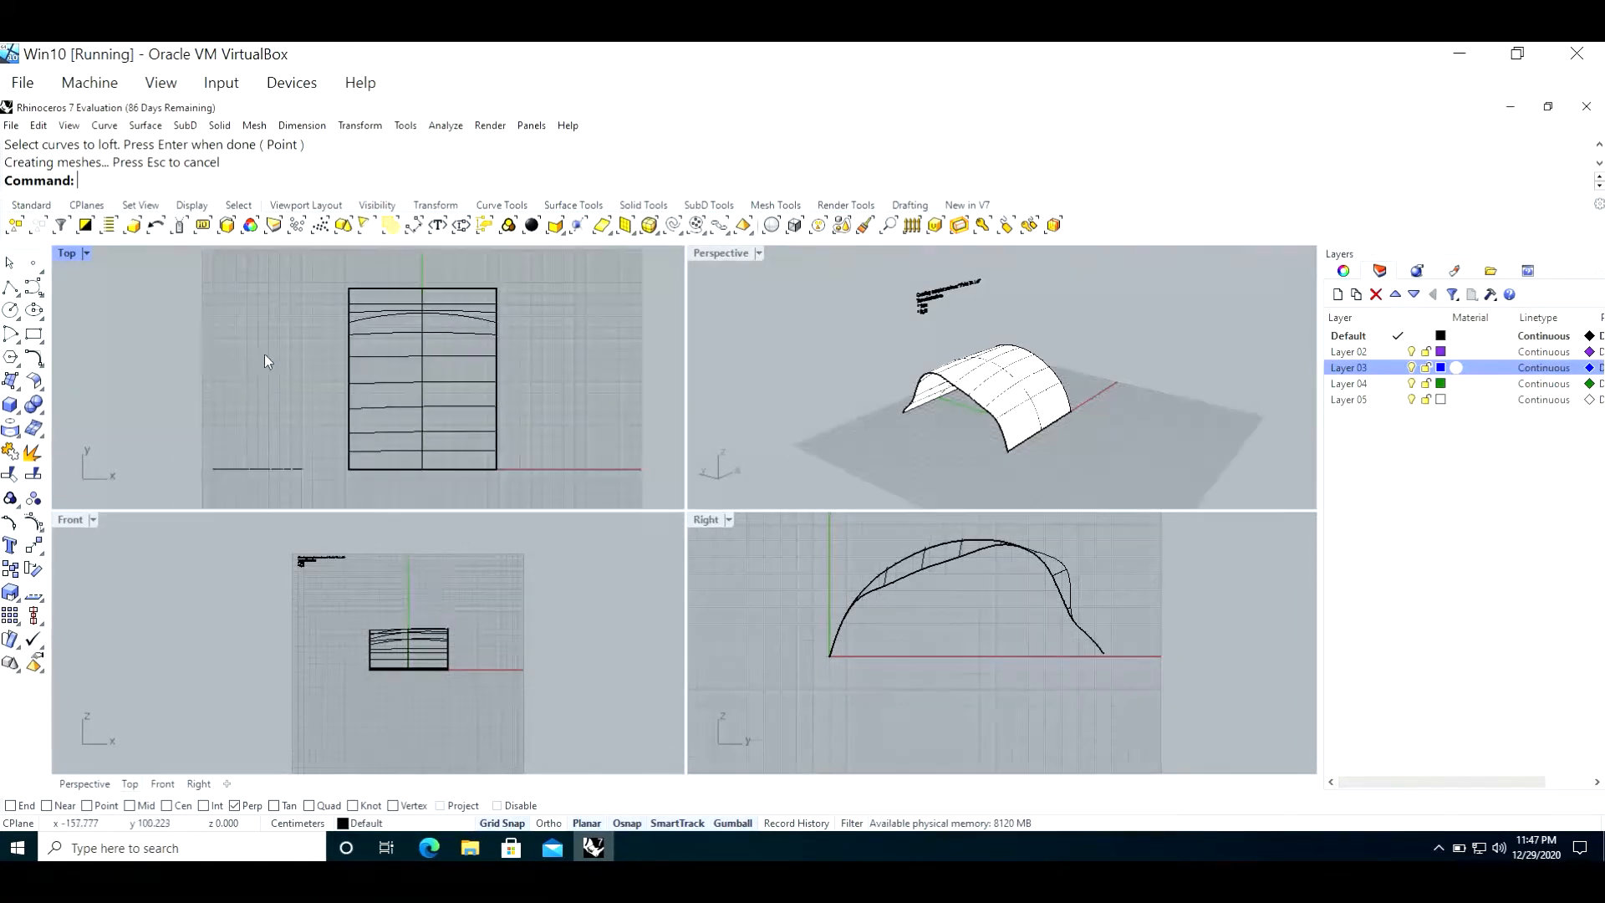
{"action": "double_click", "coordinate": [70, 253]}
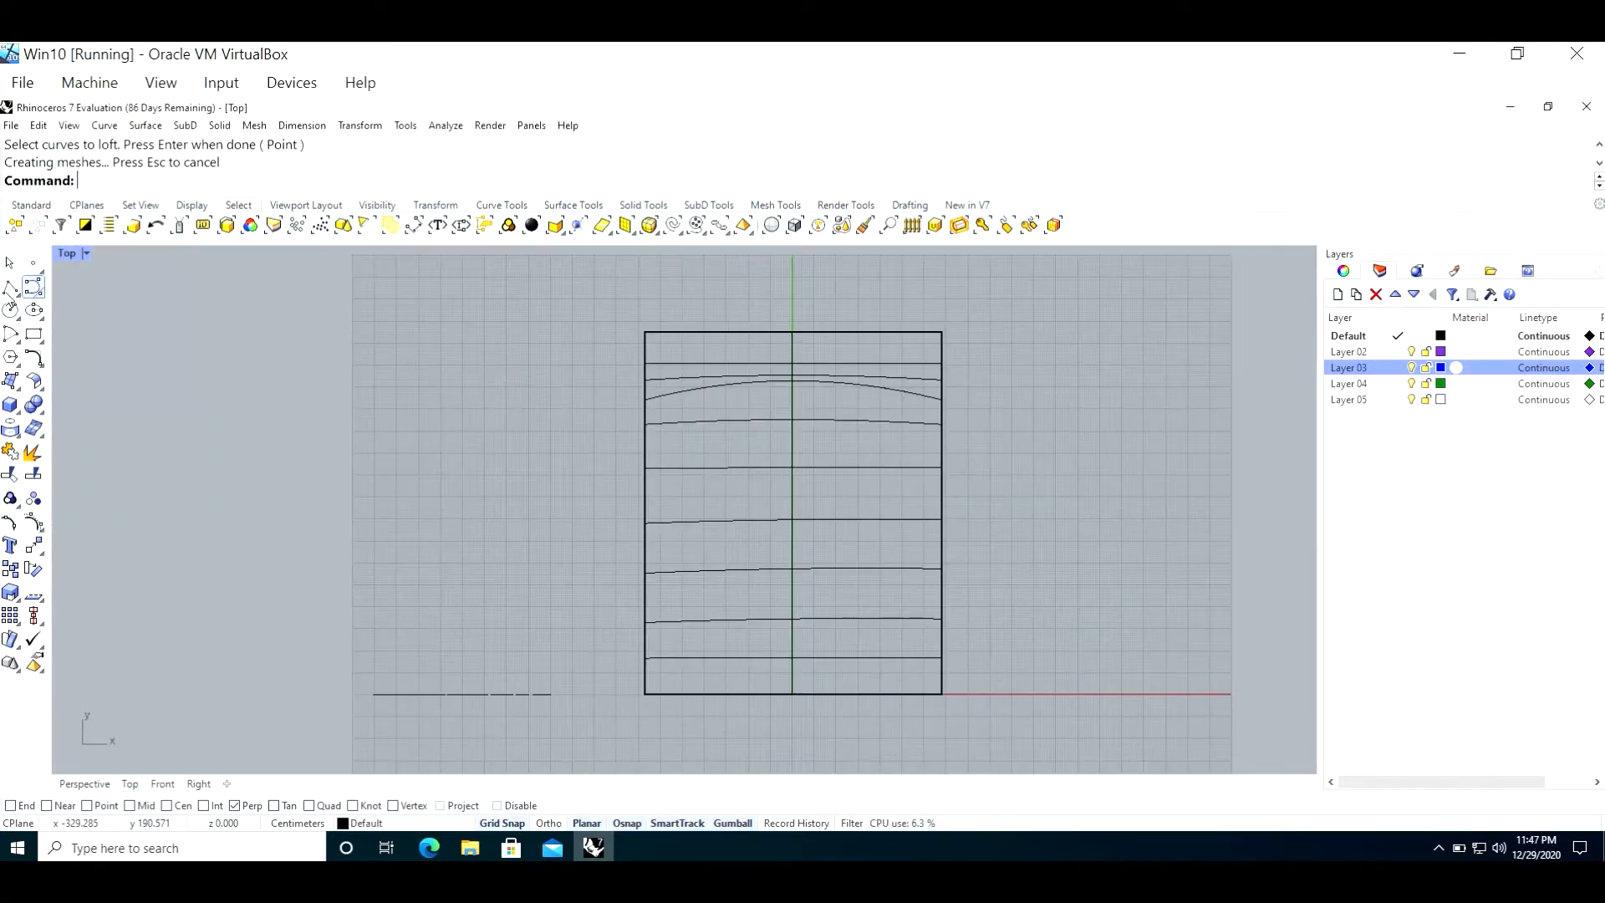
{"action": "left_click", "coordinate": [11, 310]}
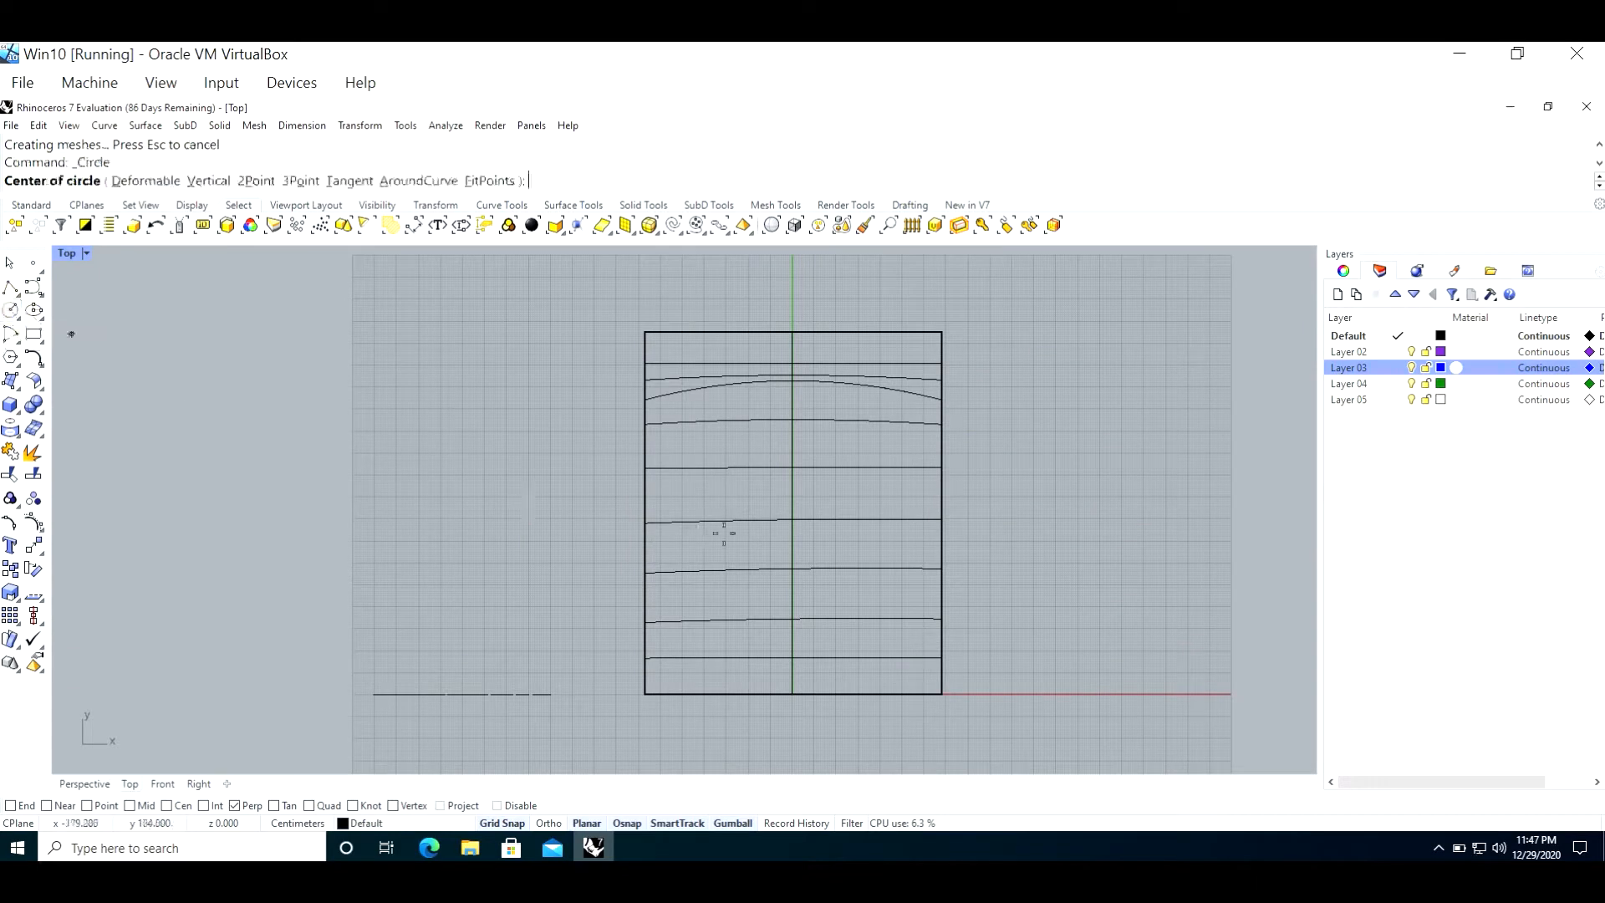
{"action": "left_click", "coordinate": [792, 519]}
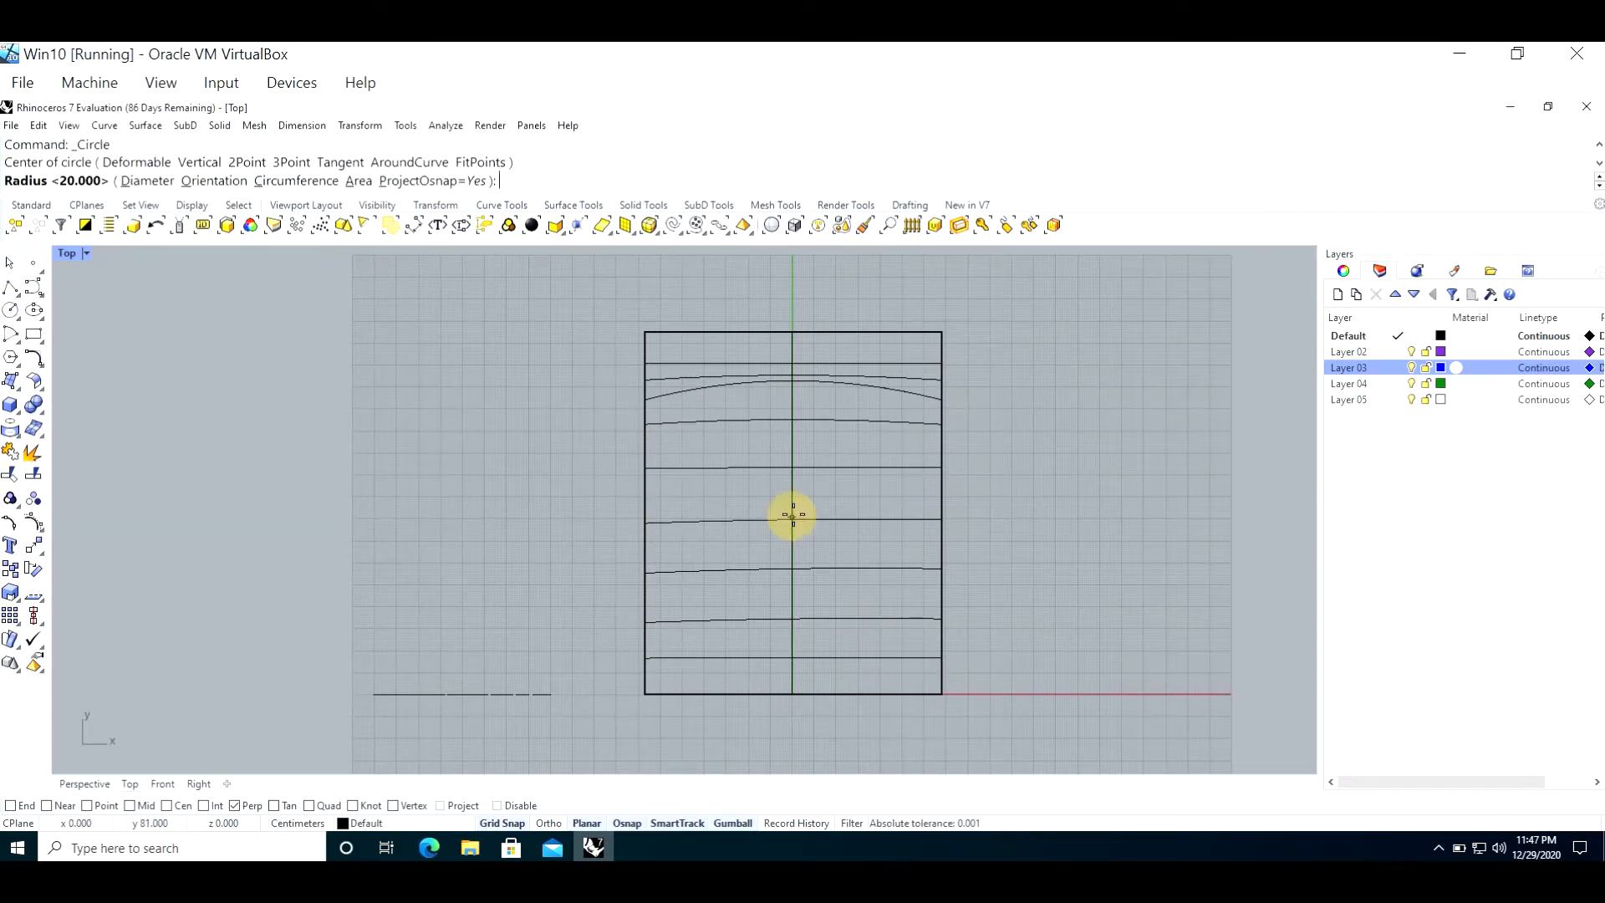
{"action": "left_click", "coordinate": [818, 433]}
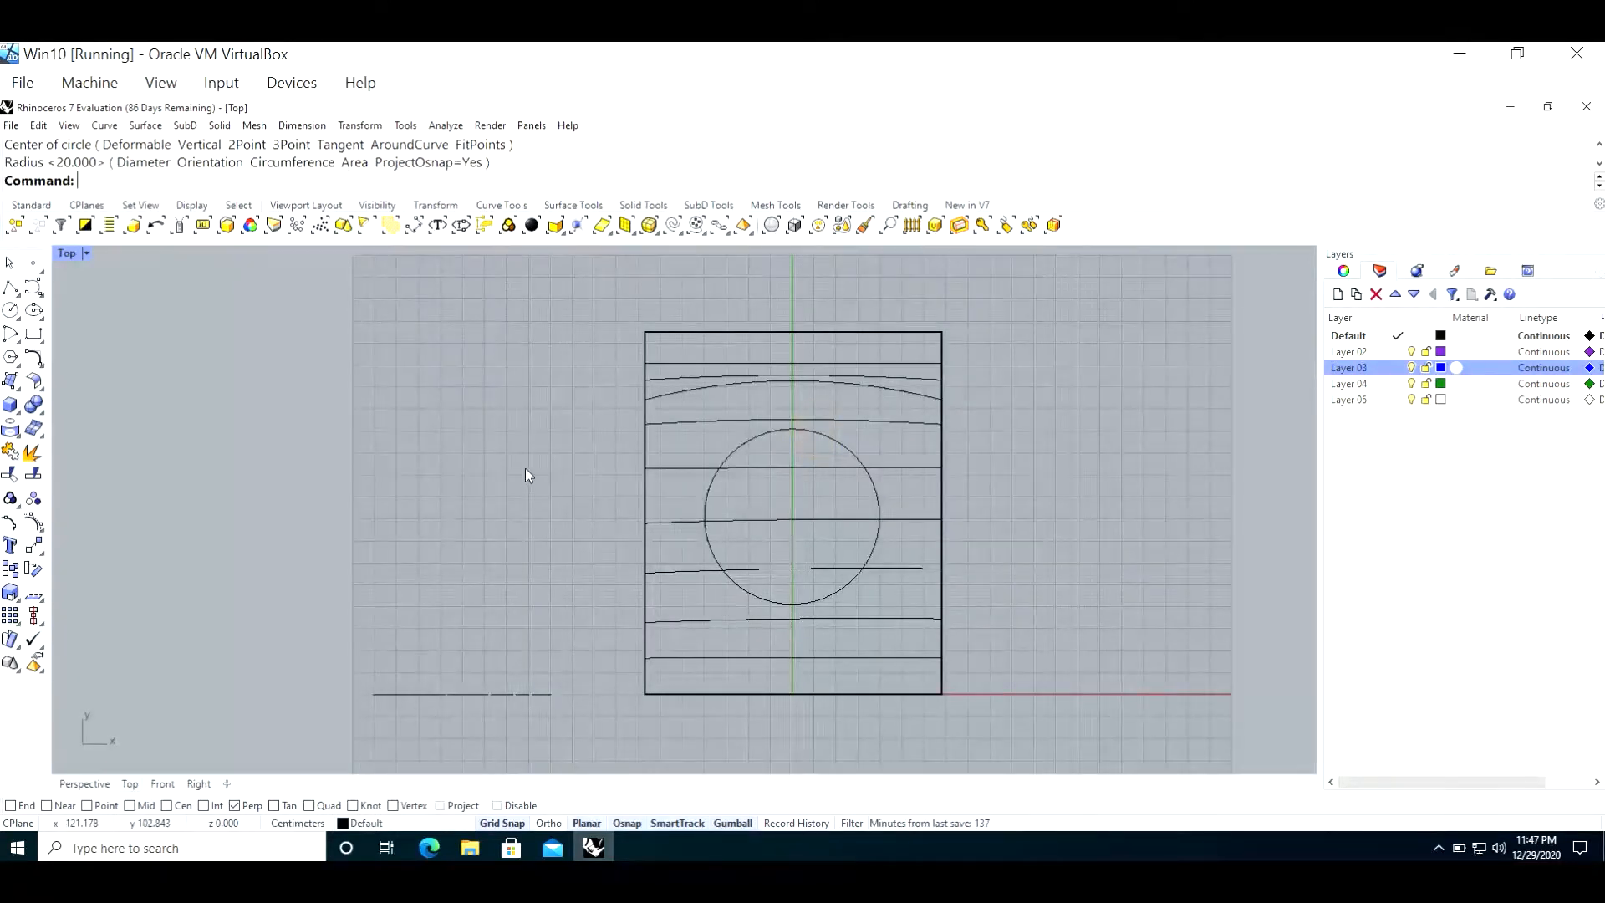
Step: Project the circle vertically onto the lofted surface in the Perspective view, with direction CPlaneZ and the input curve kept
{"action": "double_click", "coordinate": [66, 253]}
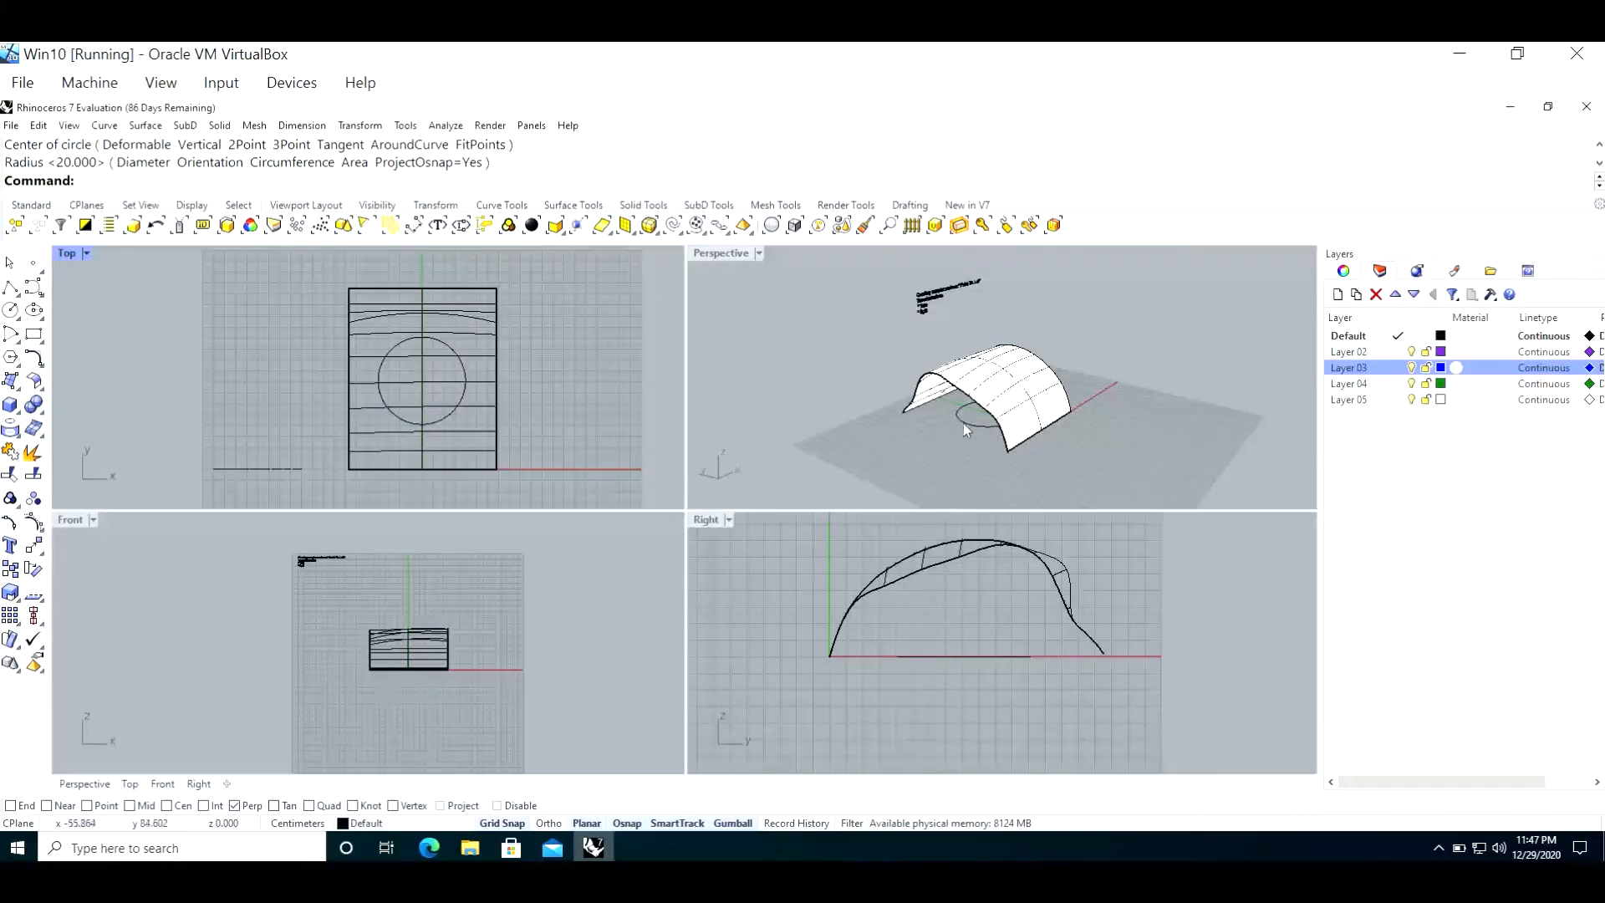
{"action": "double_click", "coordinate": [717, 254]}
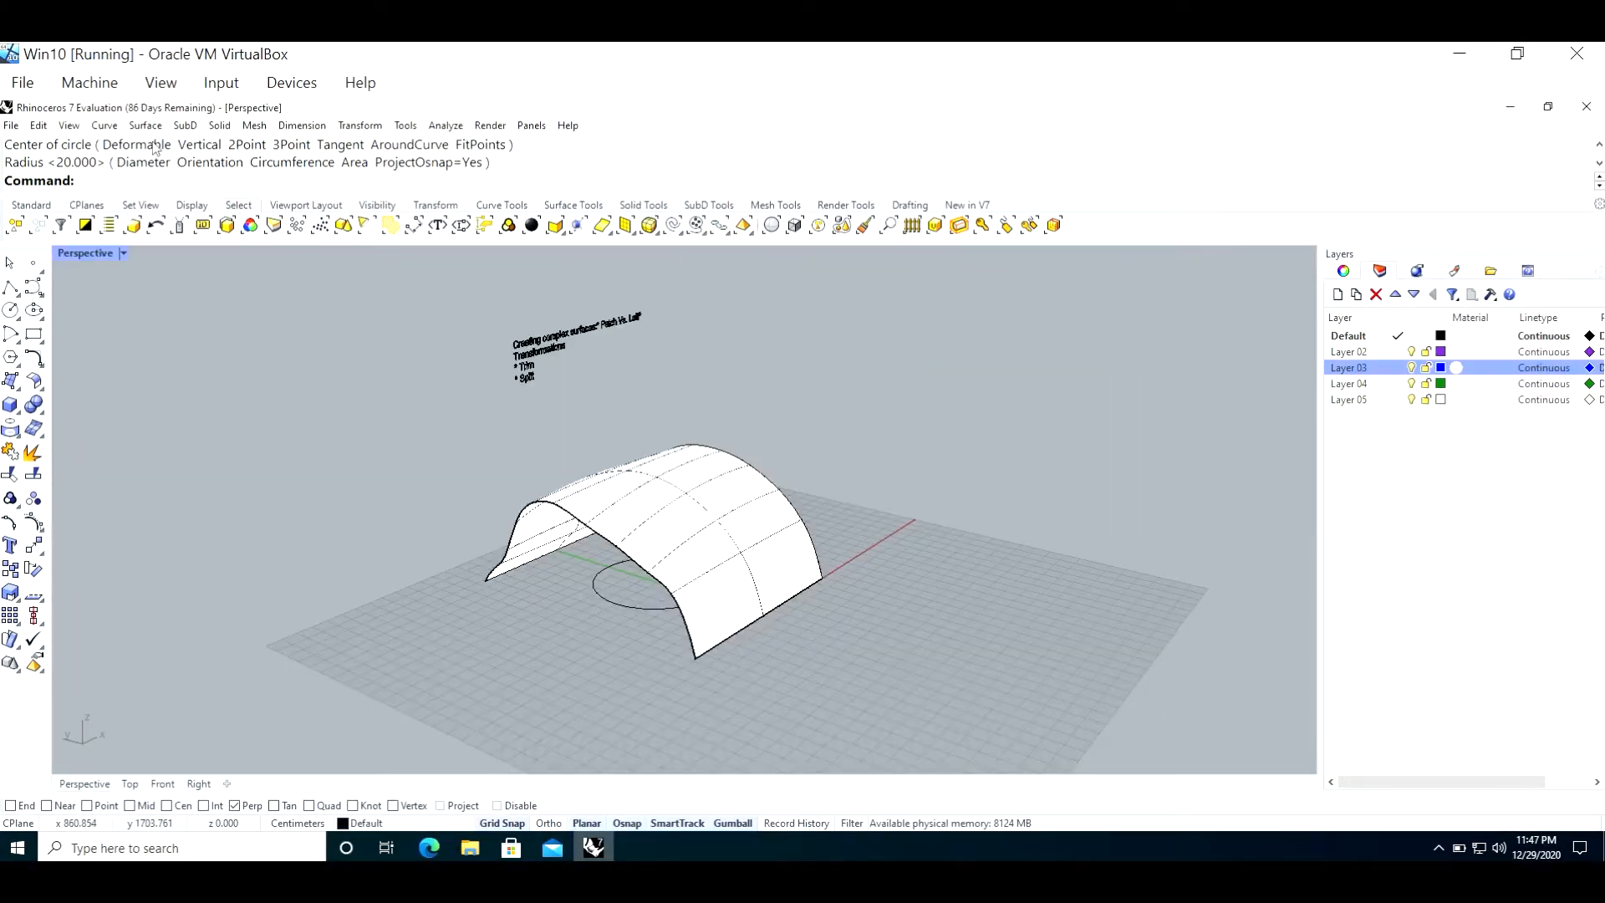
{"action": "left_click", "coordinate": [110, 127]}
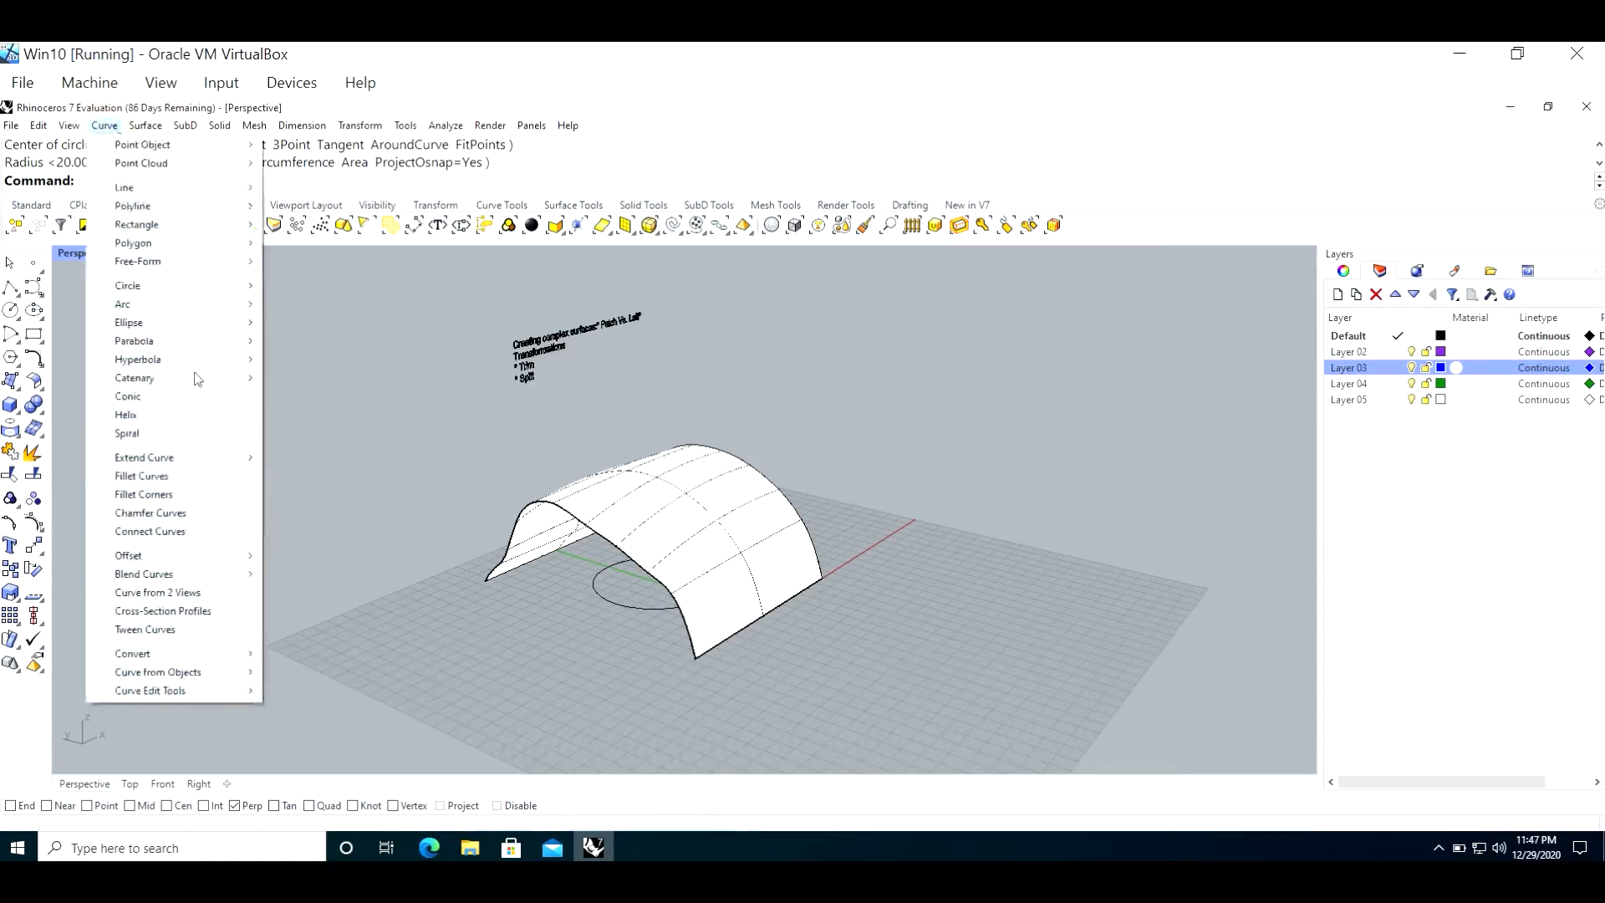
{"action": "mouse_move", "coordinate": [218, 673]}
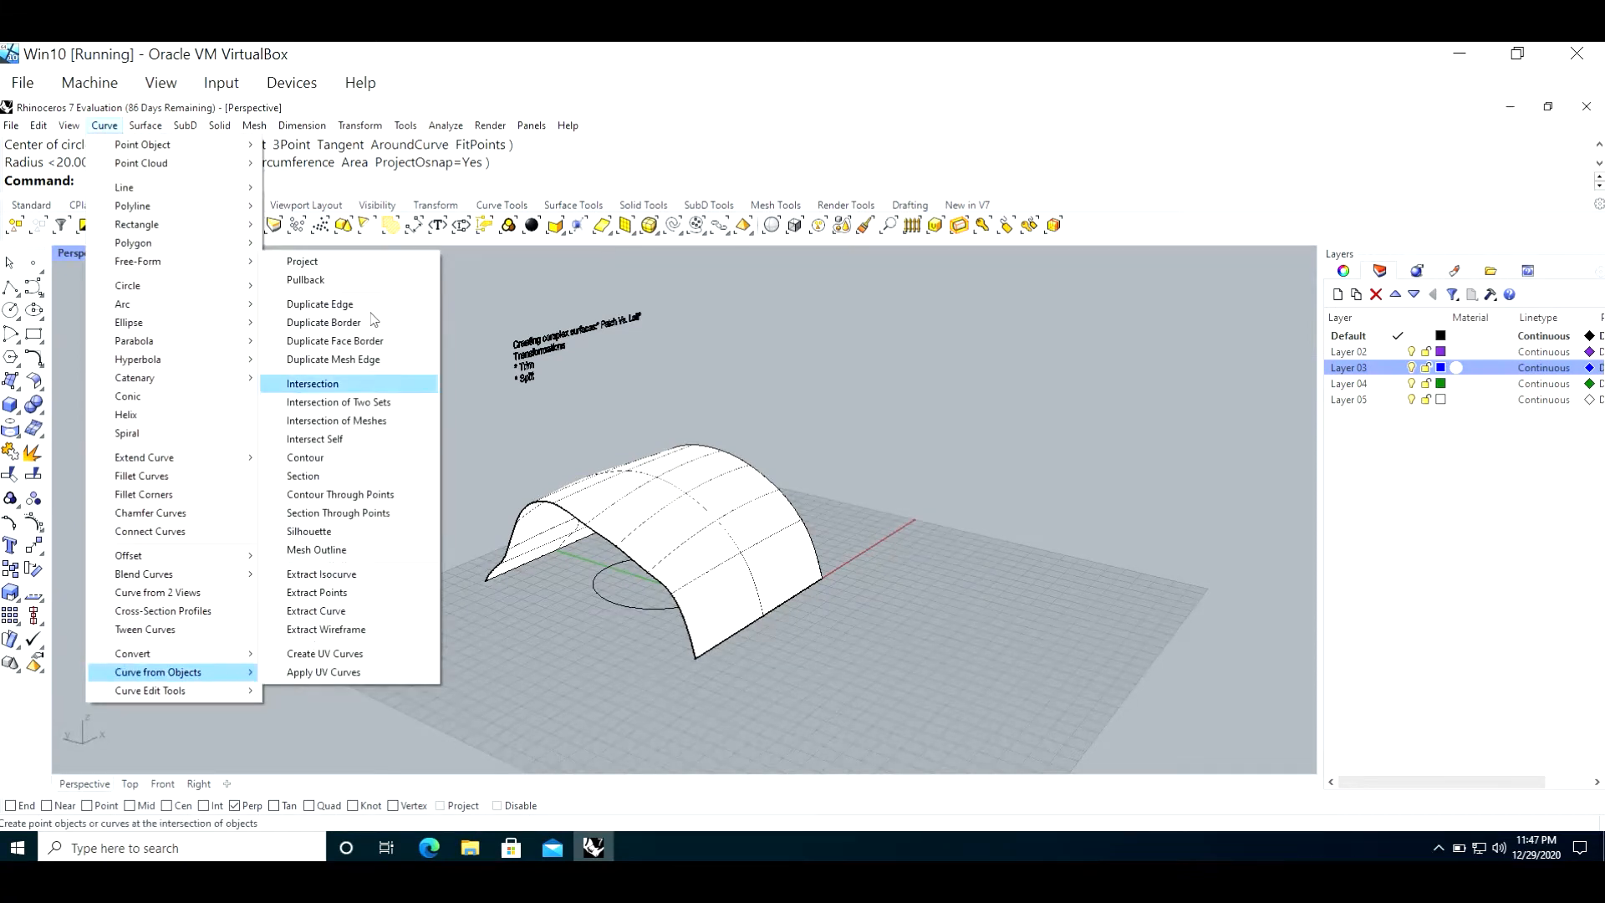
{"action": "left_click", "coordinate": [369, 265]}
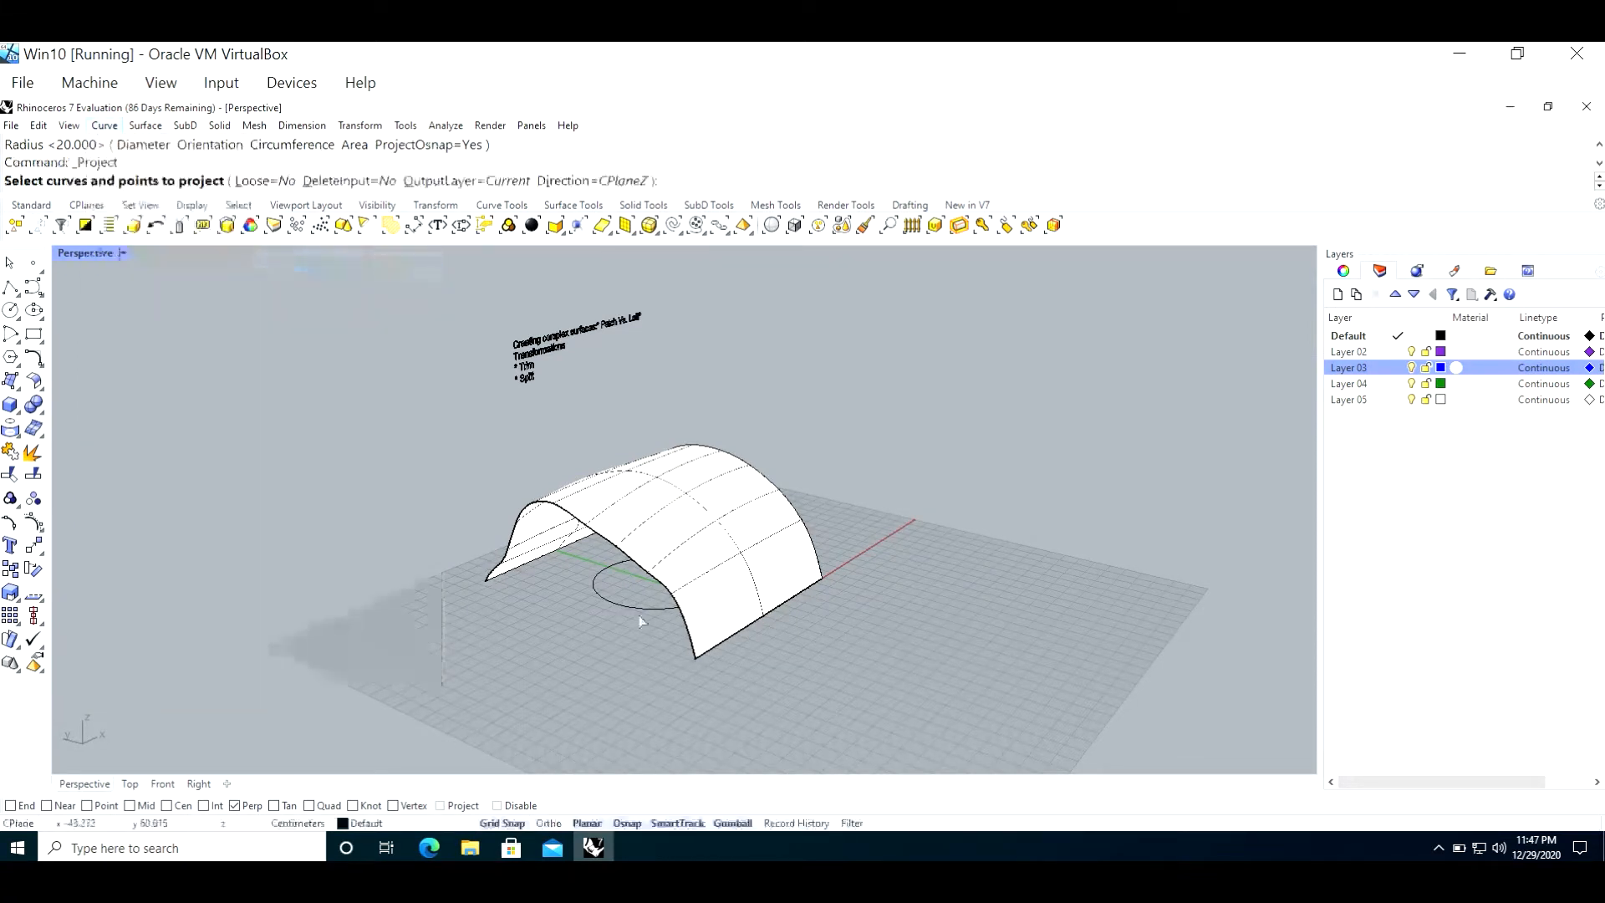
{"action": "left_click", "coordinate": [661, 610]}
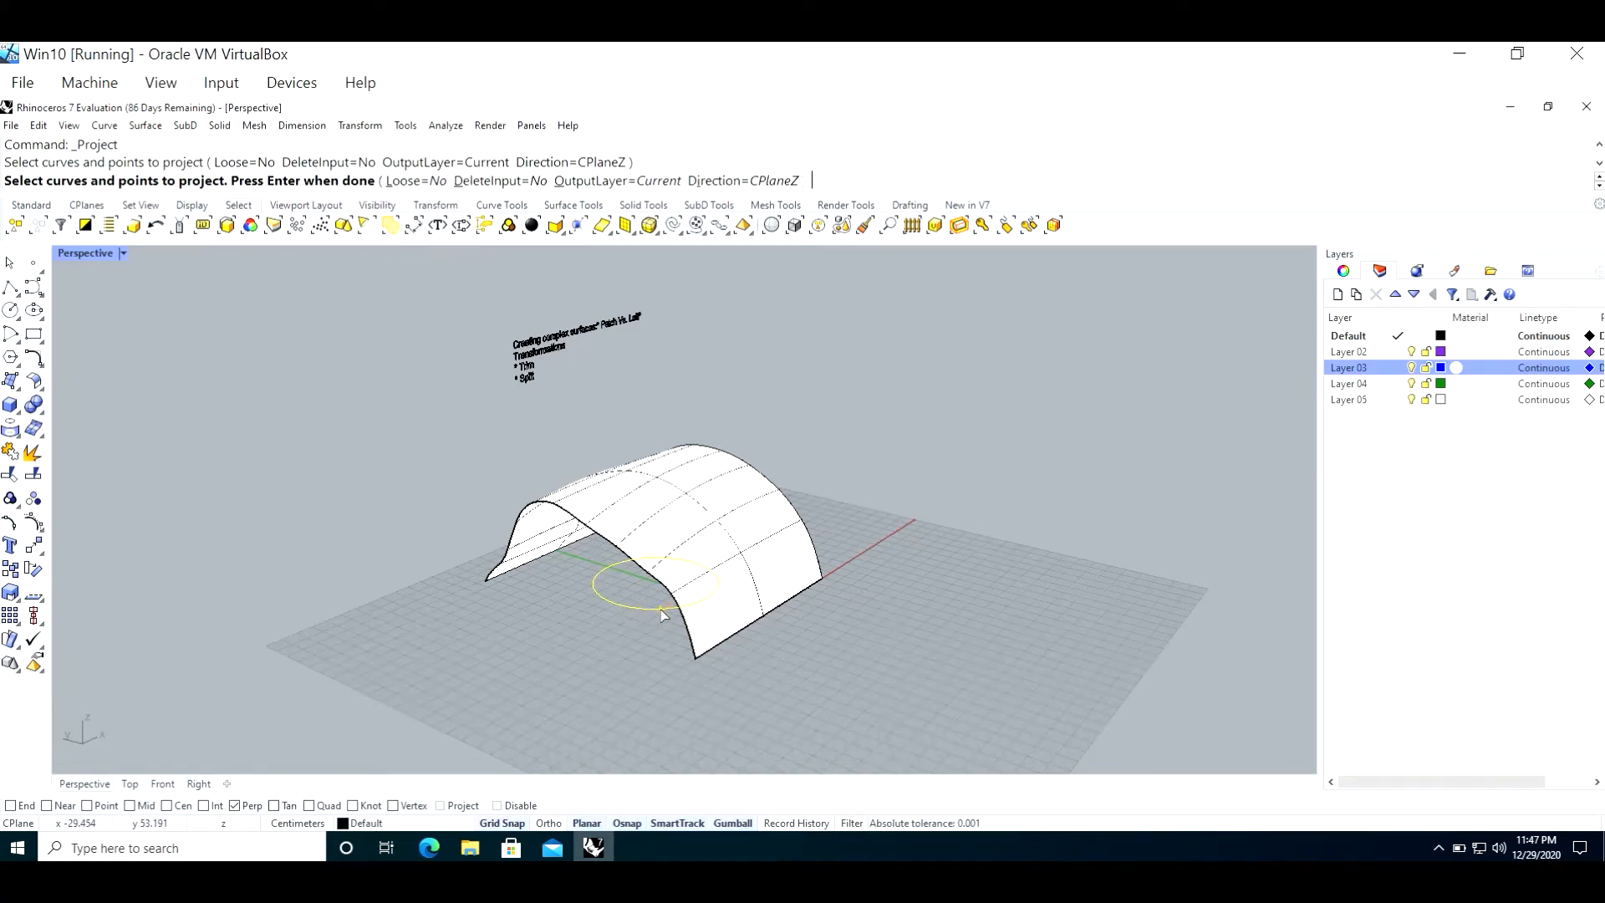
{"action": "key", "text": "Return"}
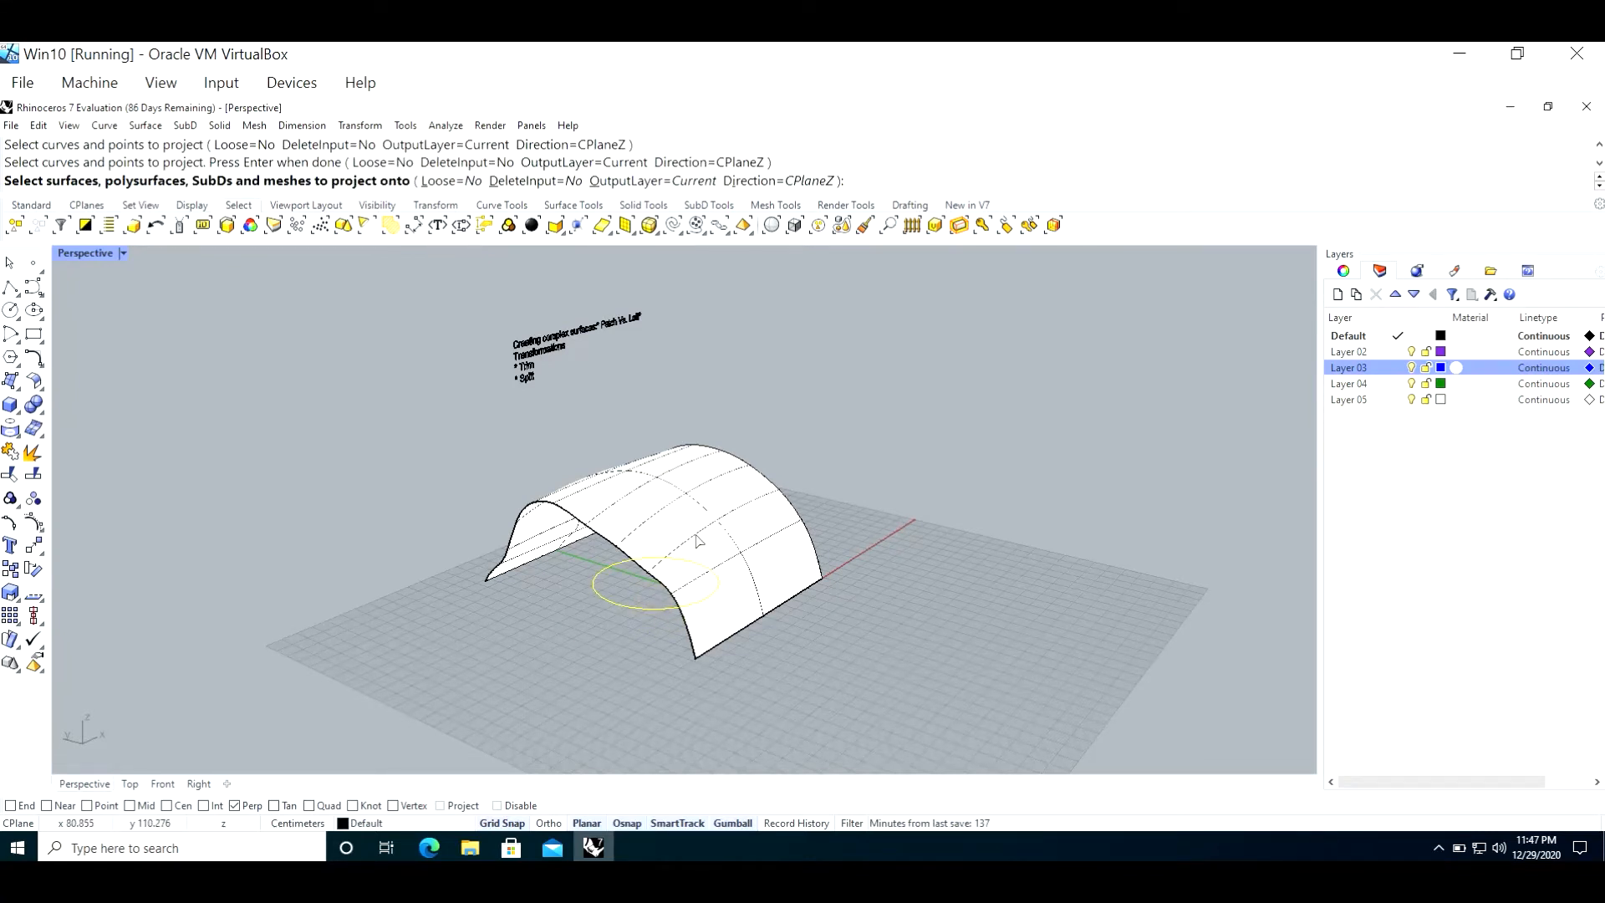
{"action": "left_click", "coordinate": [698, 539]}
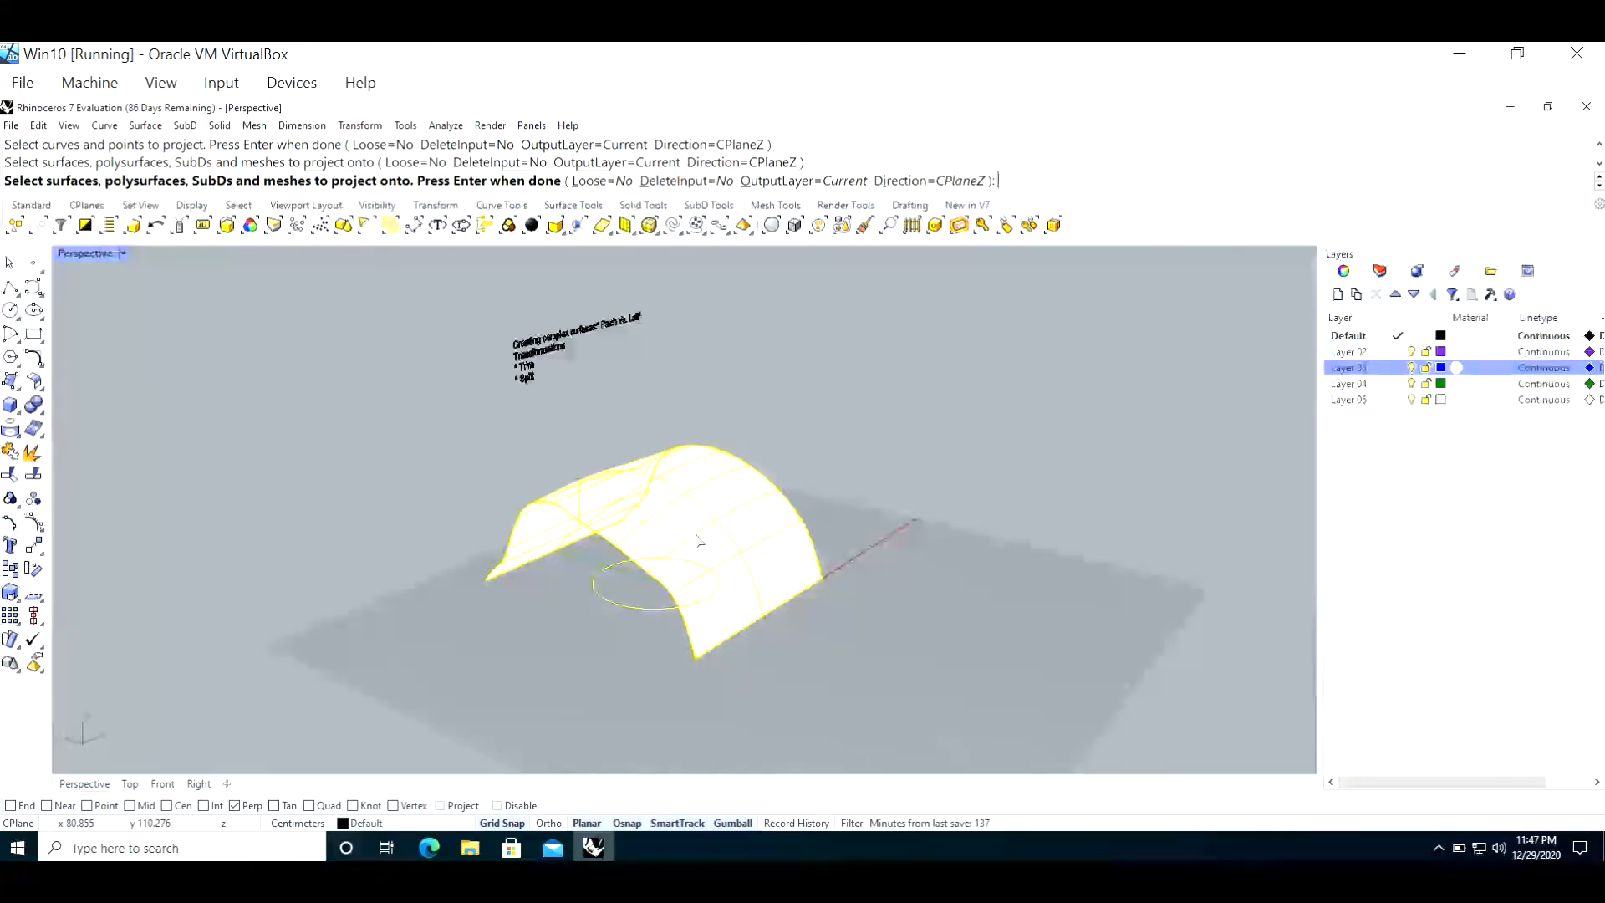
{"action": "key", "text": "Return"}
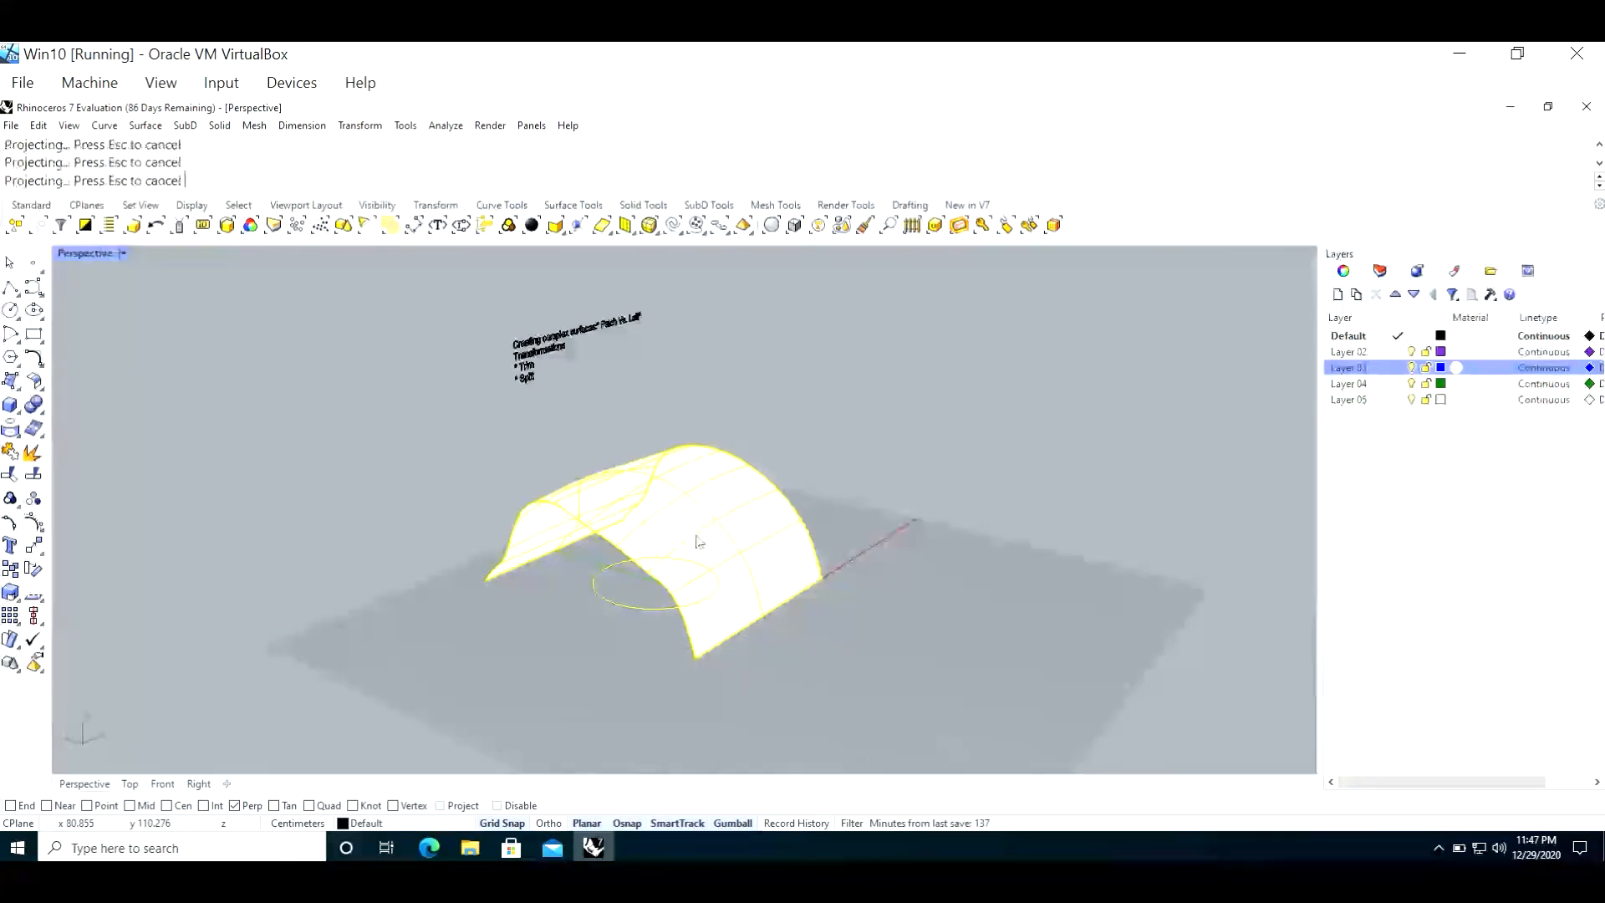
{"action": "left_click", "coordinate": [853, 430]}
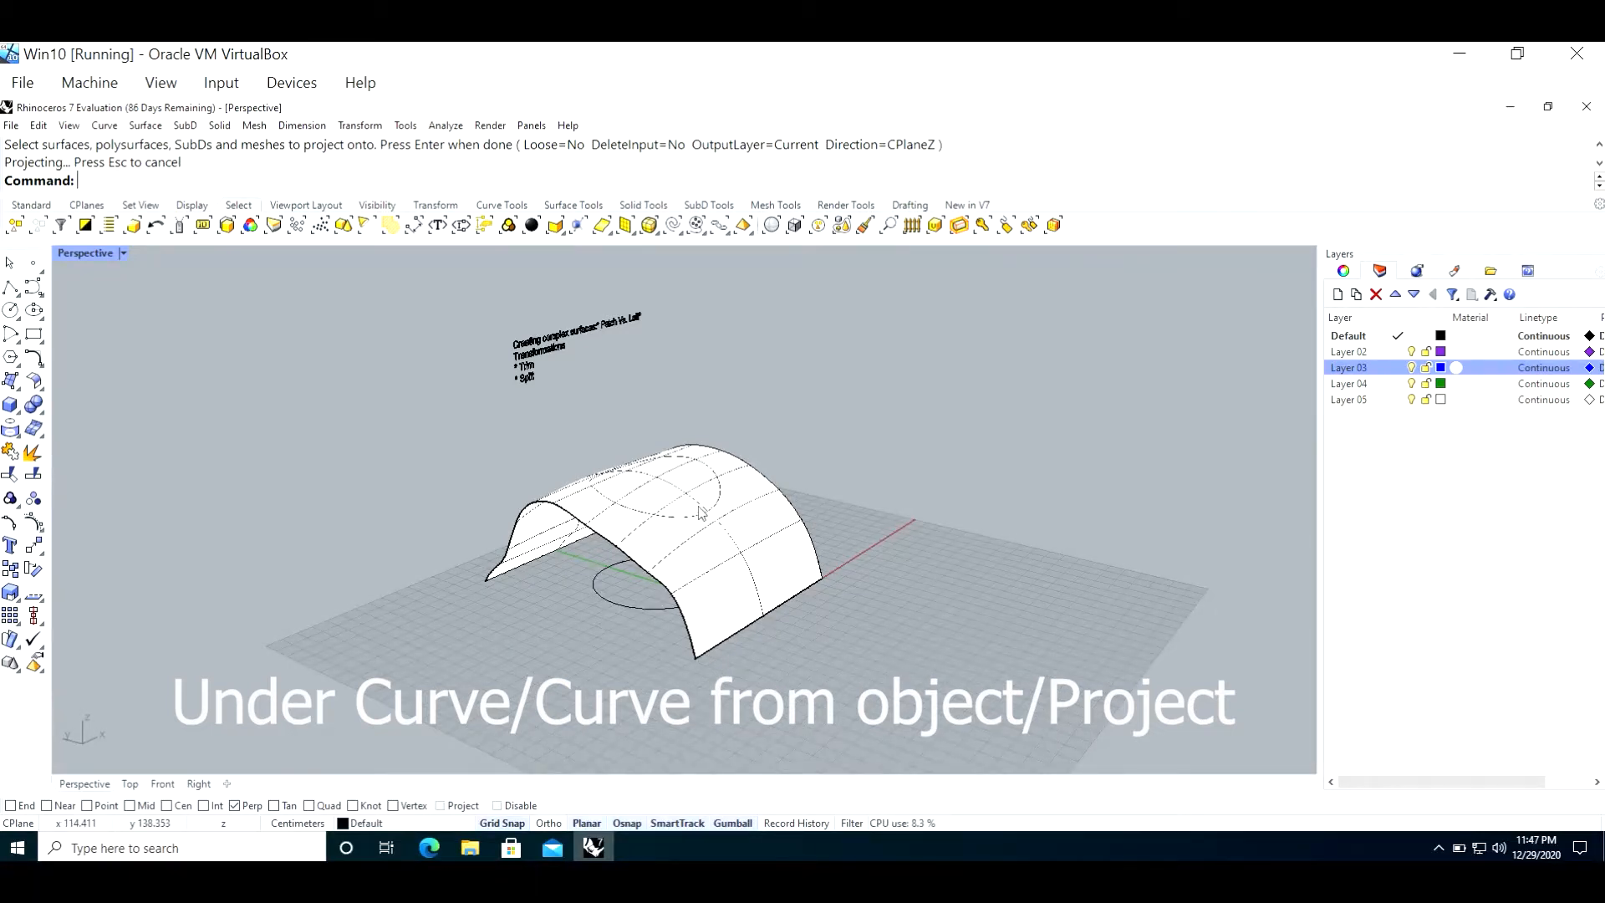
Step: Split the lofted surface with the projected circle curve as the cutting object
{"action": "left_click", "coordinate": [33, 474]}
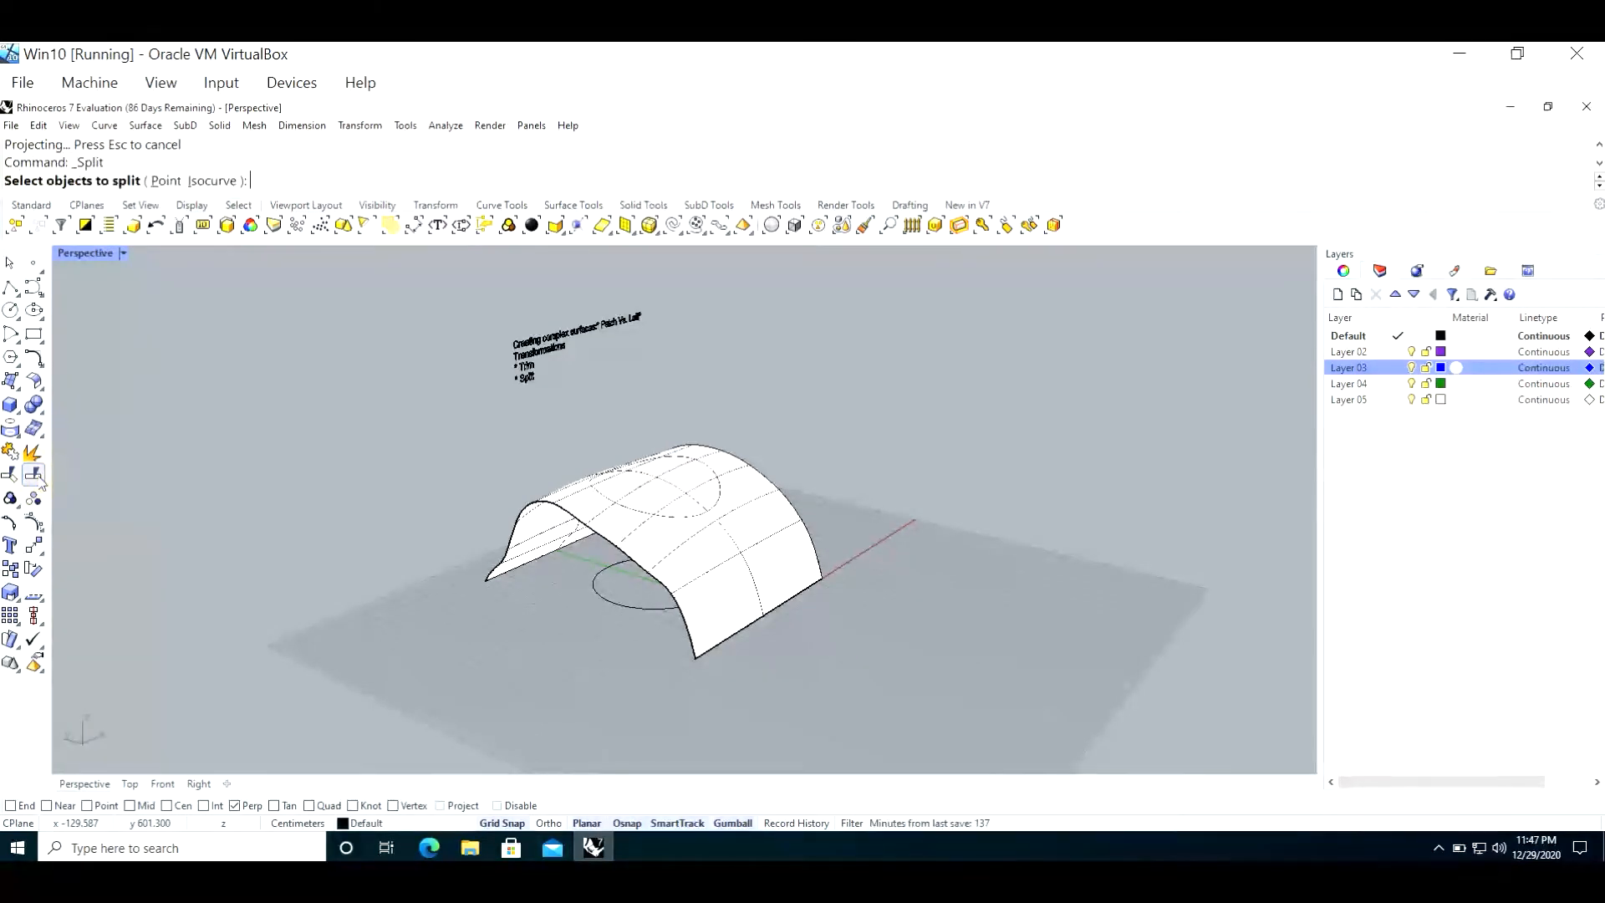
{"action": "left_click", "coordinate": [761, 542]}
{"action": "key", "text": "Return"}
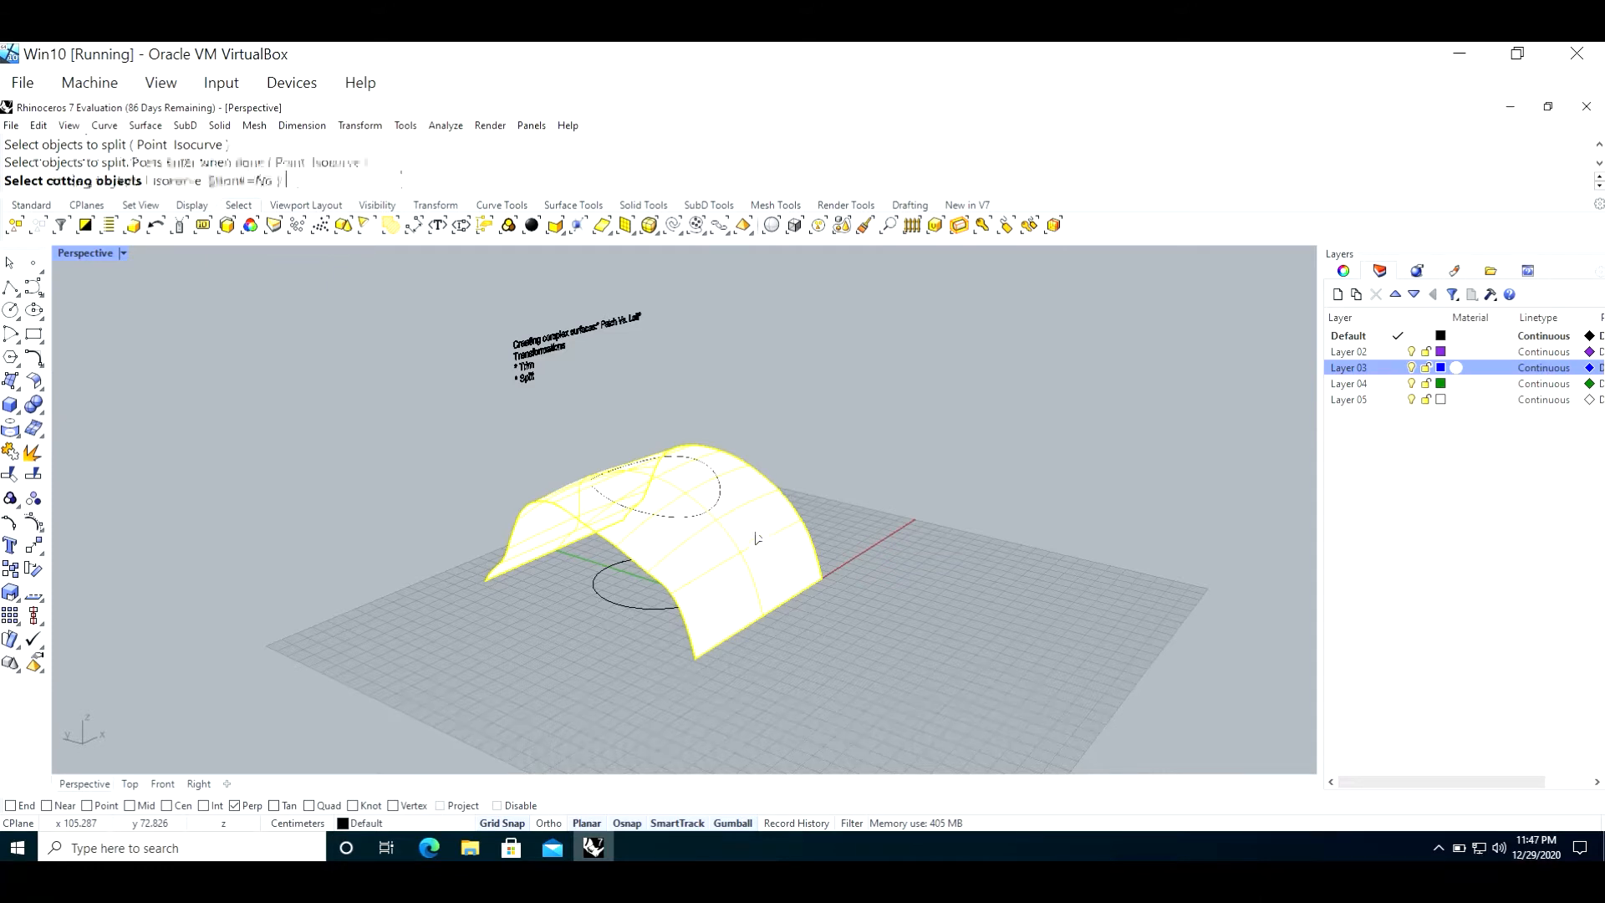
{"action": "left_click", "coordinate": [723, 504]}
{"action": "key", "text": "Return"}
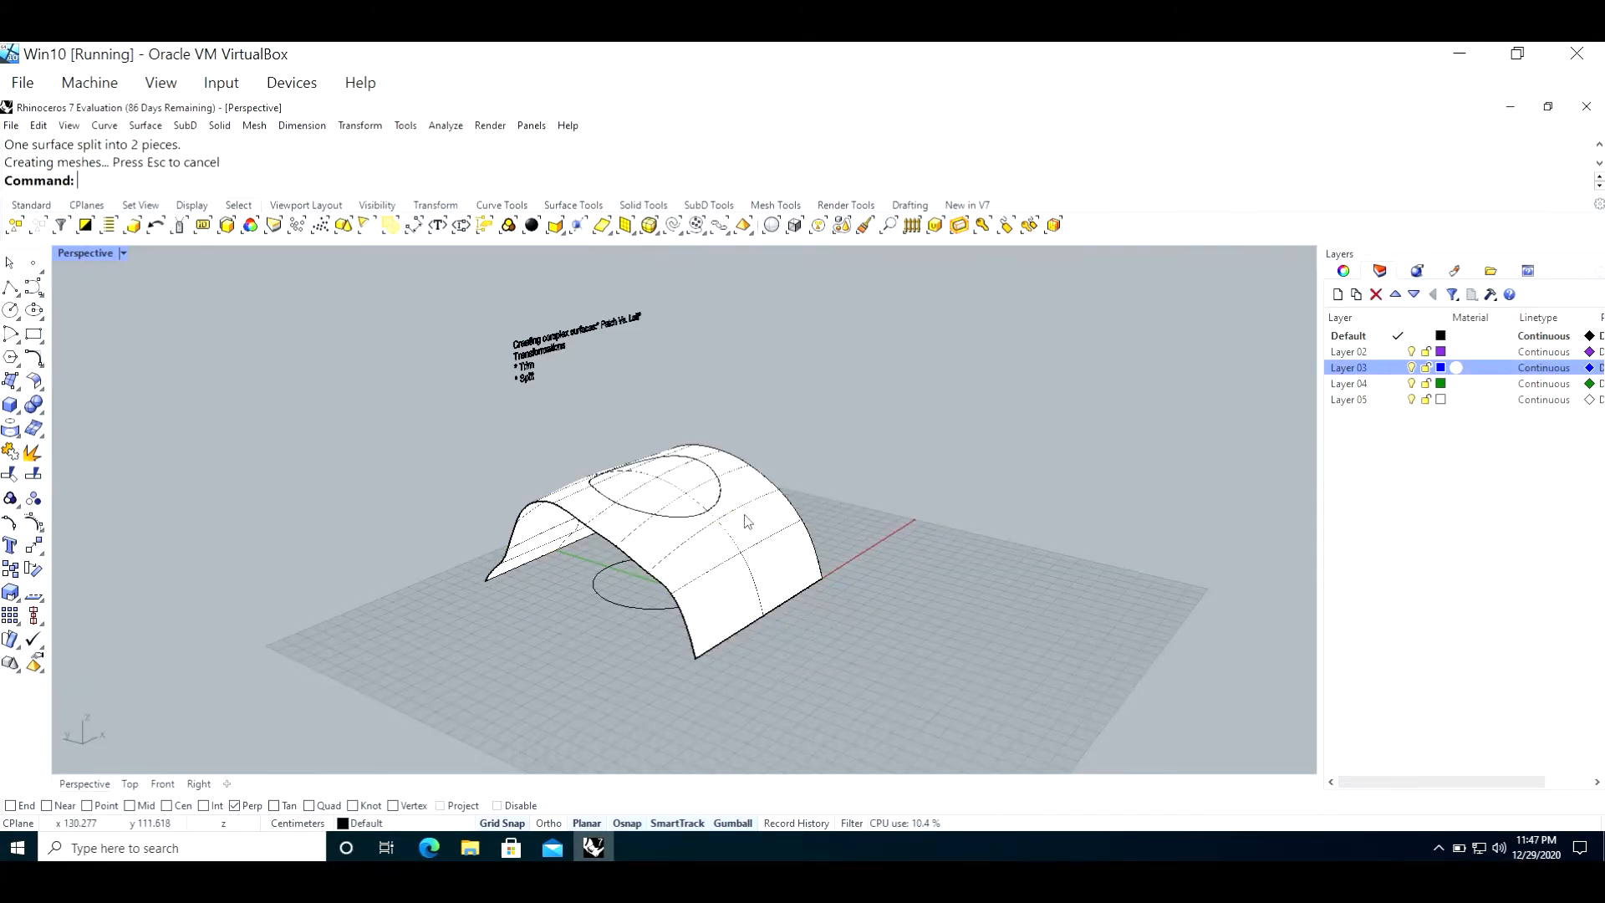
Step: Lift the circular piece straight up out of the lofted surface, and select the remaining surface
{"action": "left_click", "coordinate": [700, 496]}
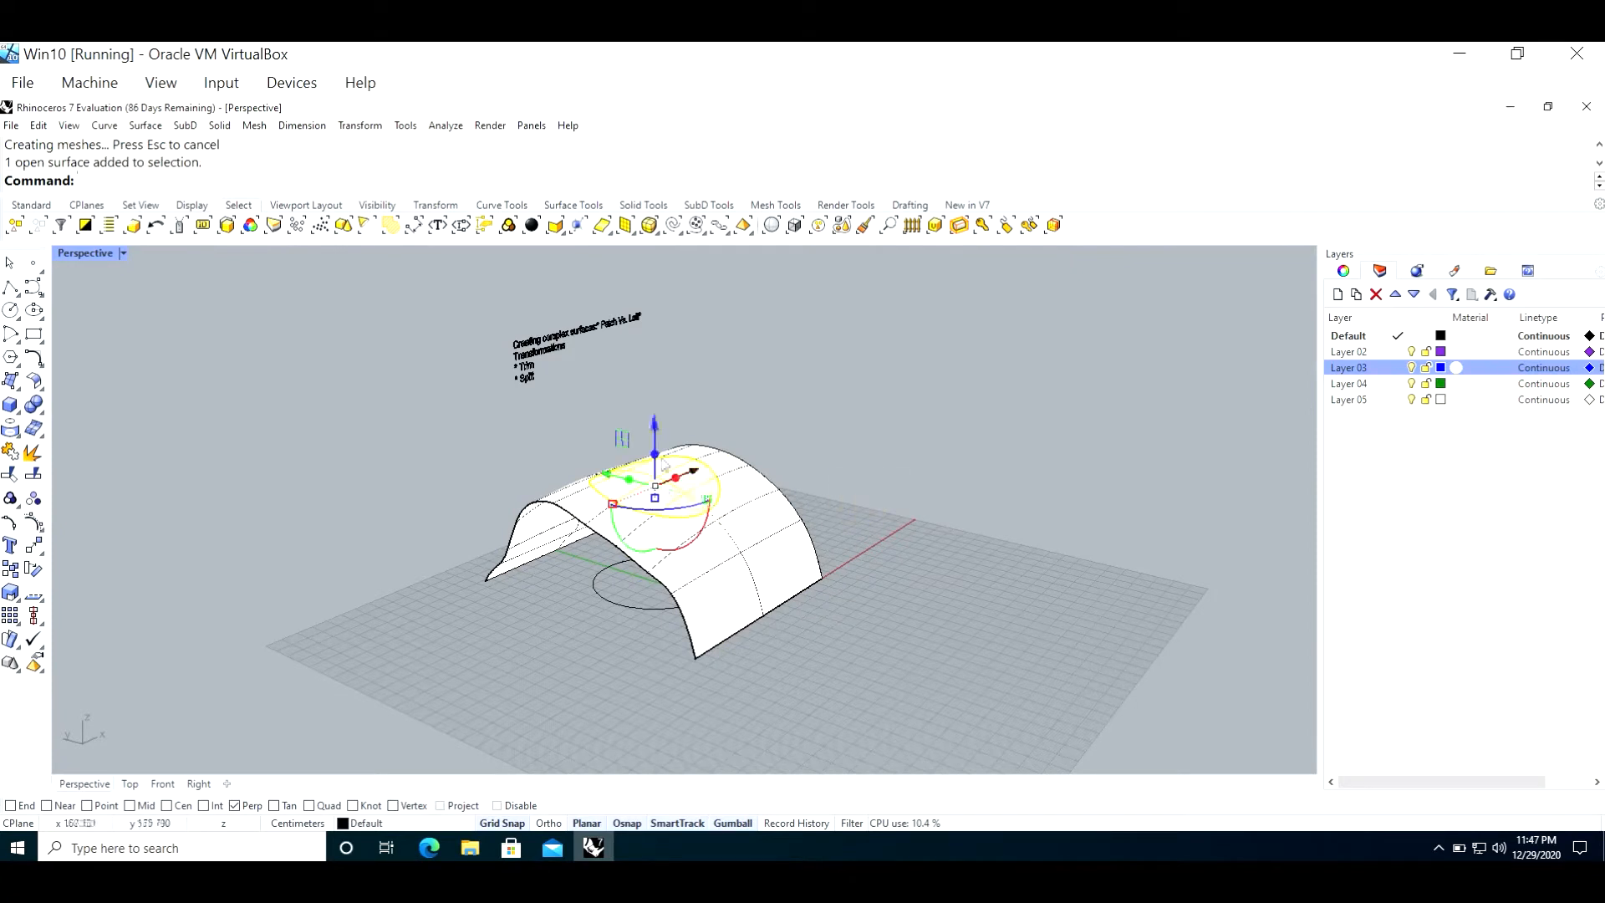
{"action": "left_click_drag", "start_coordinate": [655, 431], "coordinate": [694, 359]}
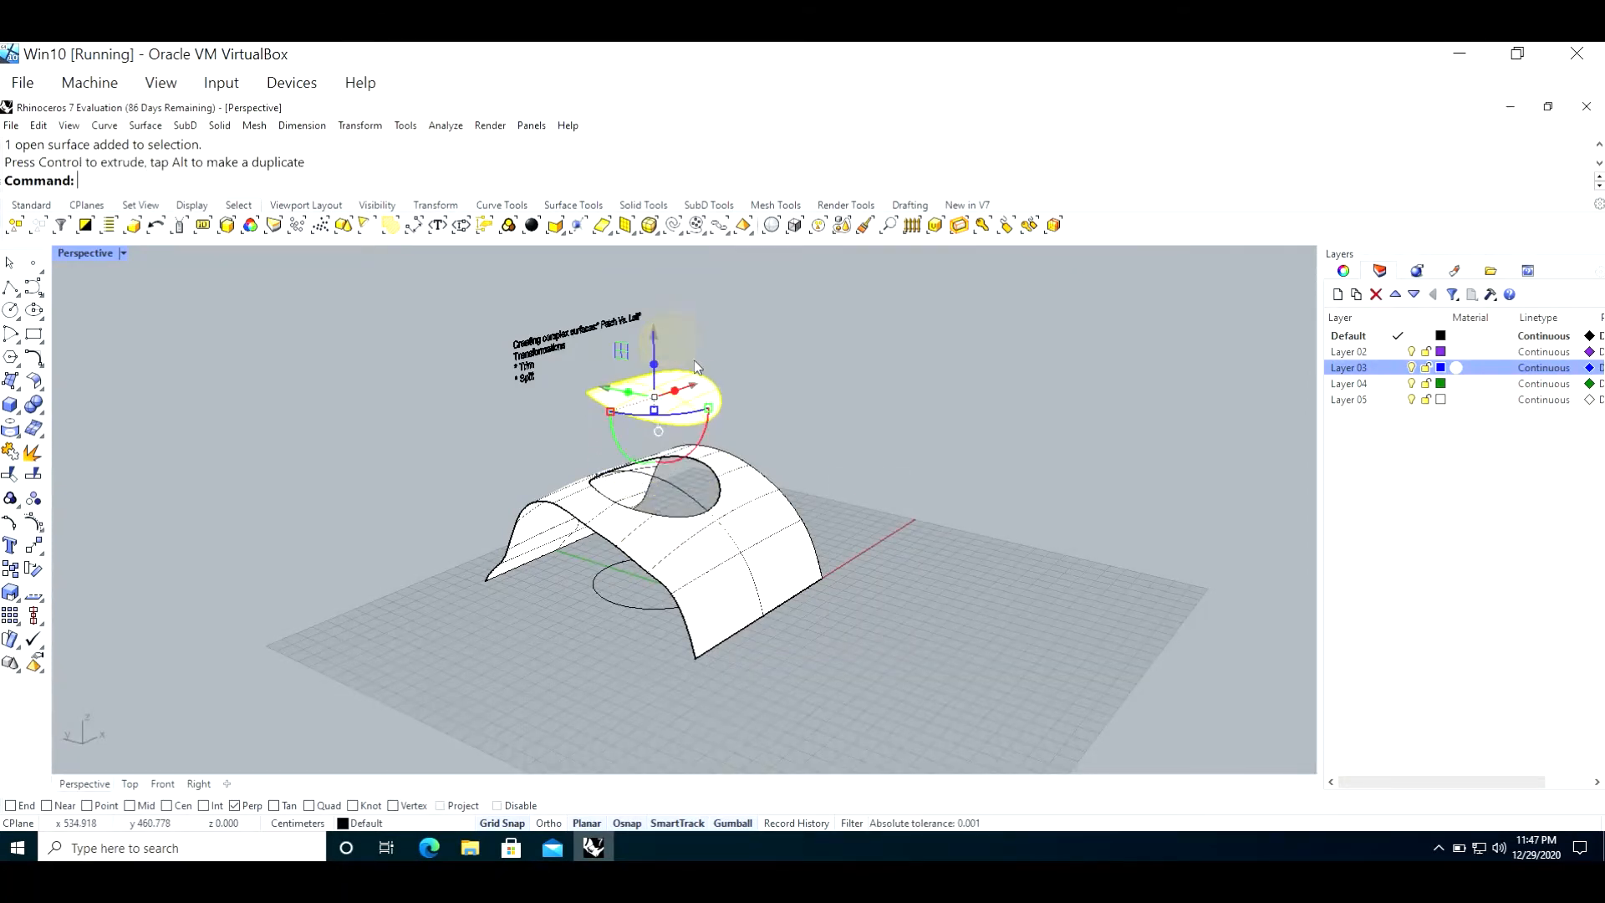
{"action": "left_click", "coordinate": [773, 546]}
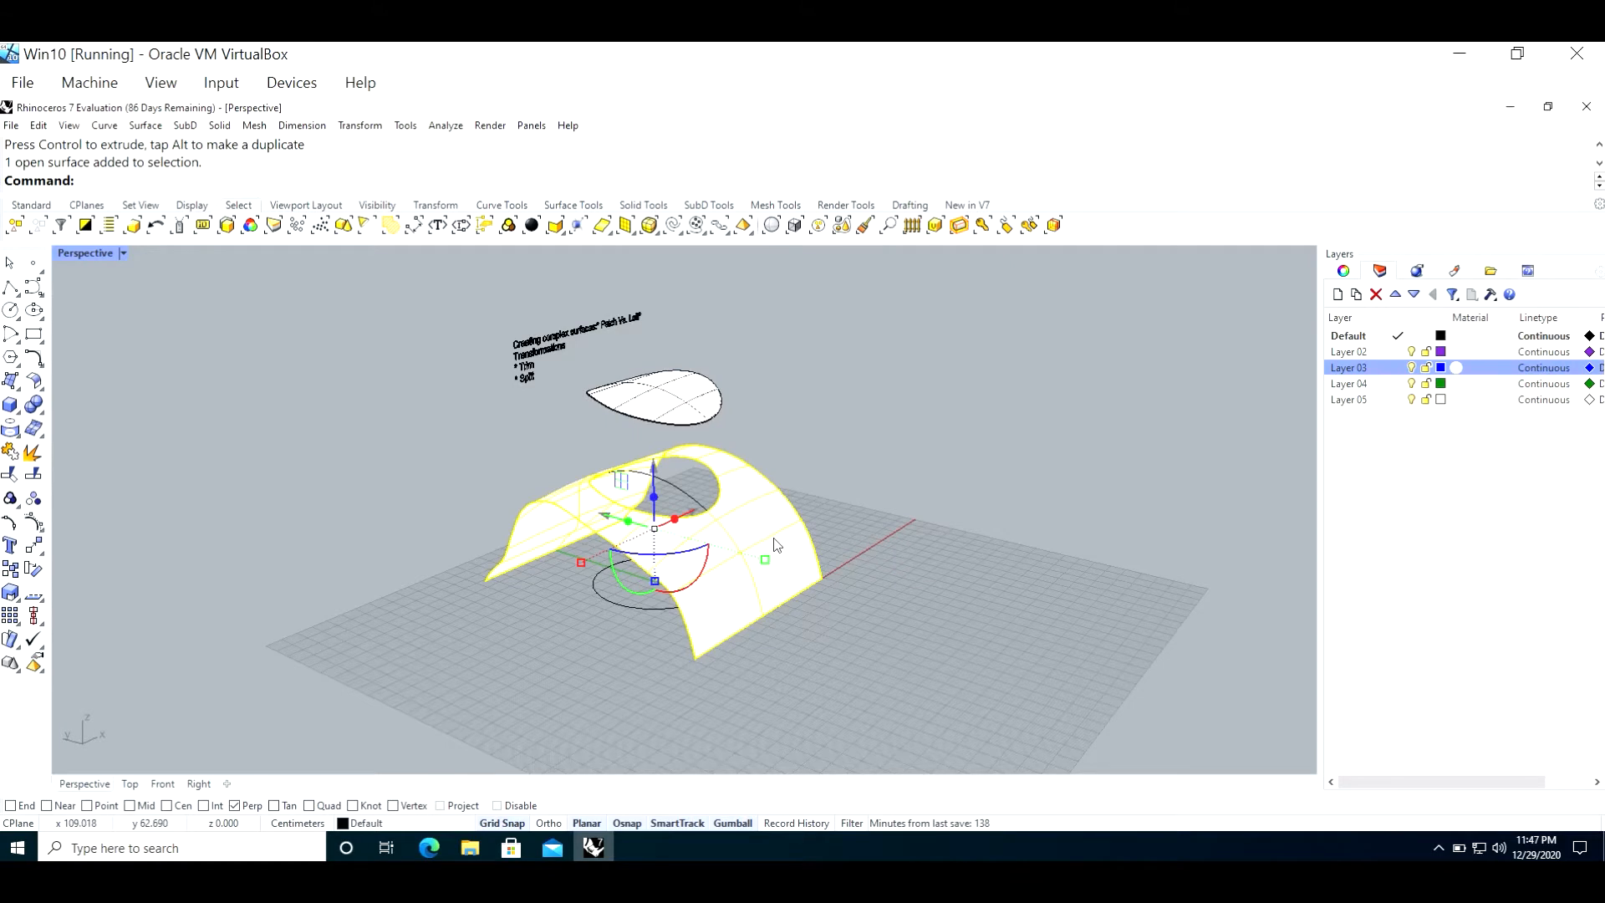
Step: Undo the lift of the circular piece, the split and the circle's projection, and clear the selection
{"action": "key", "text": "ctrl+z"}
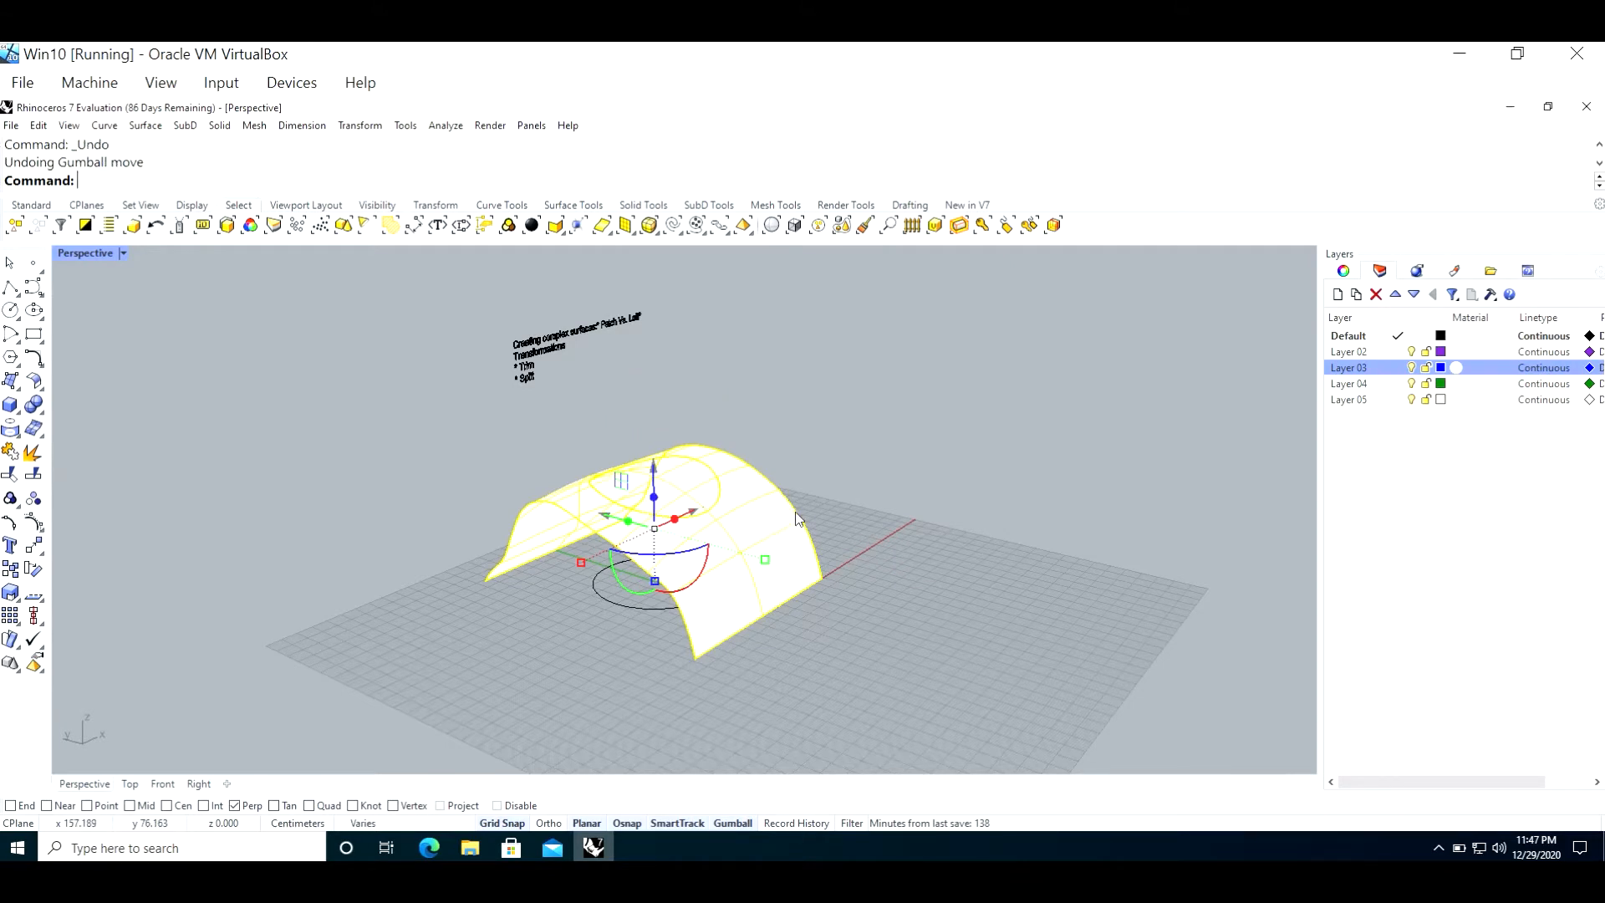
{"action": "key", "text": "ctrl+z"}
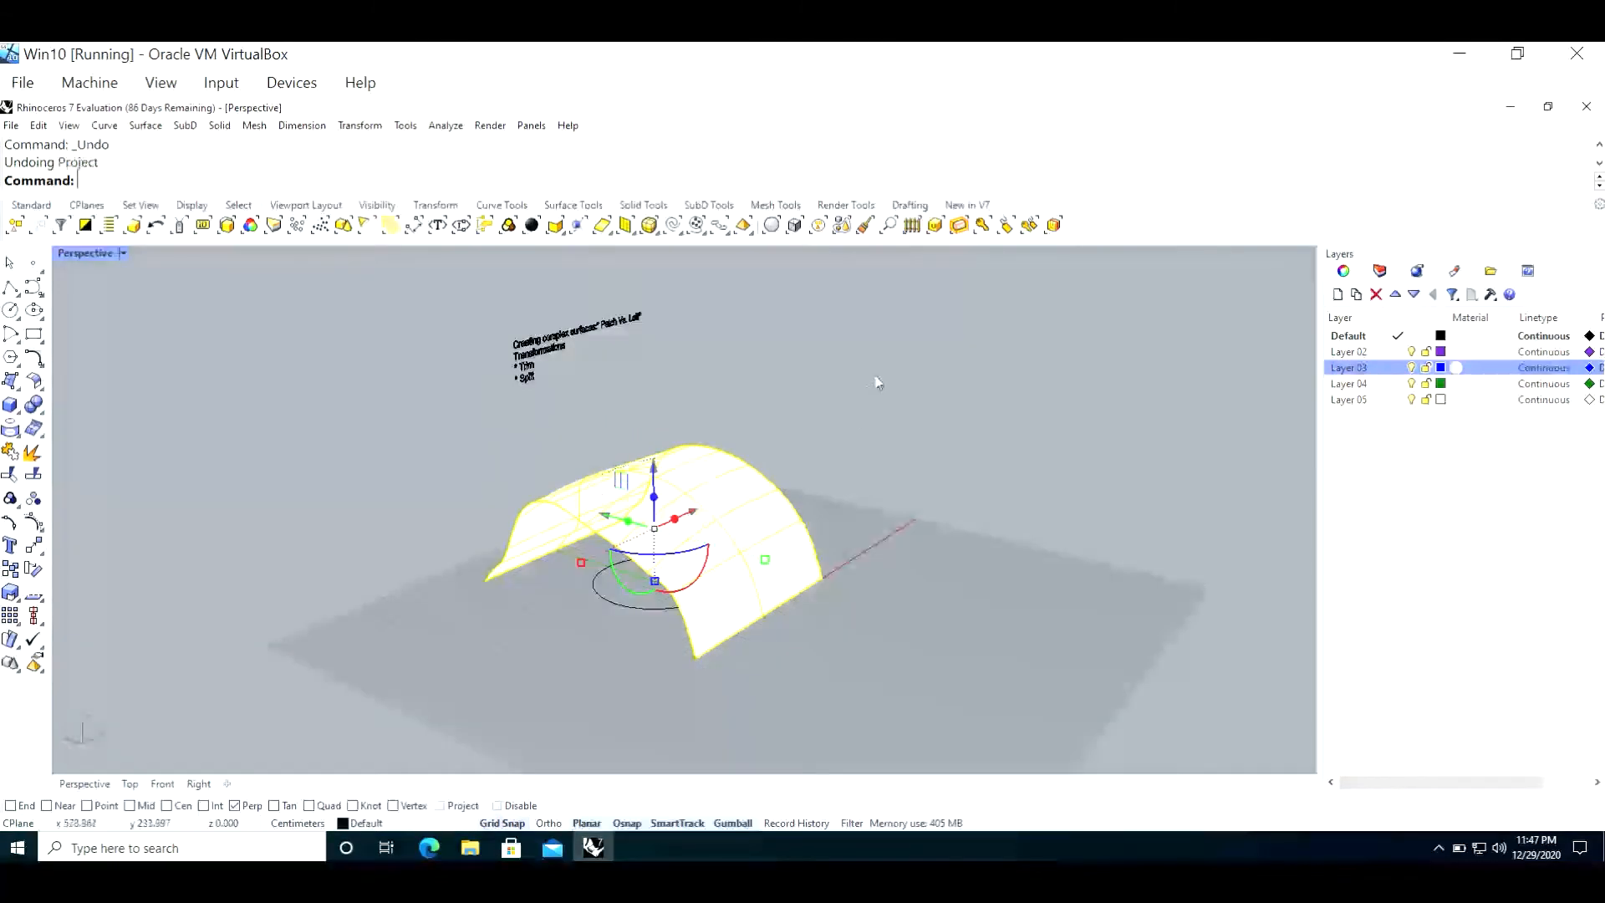
{"action": "left_click", "coordinate": [367, 596]}
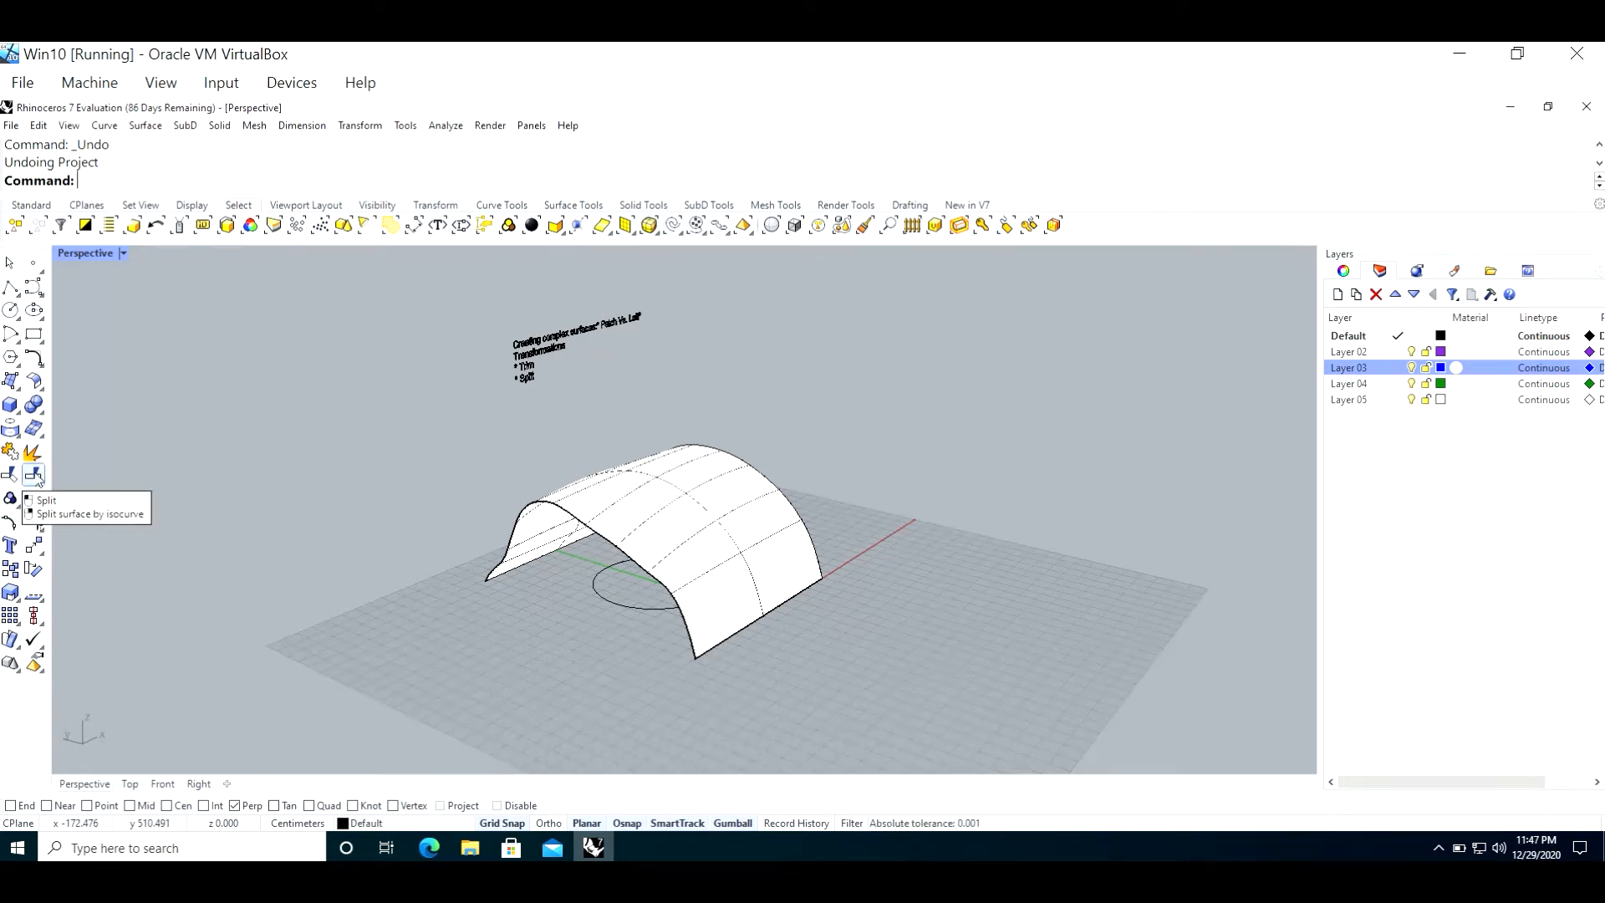
Step: Trim away the lofted surface outside the circle in the Perspective view, using the flat circle as the cutting object
{"action": "left_click", "coordinate": [11, 474]}
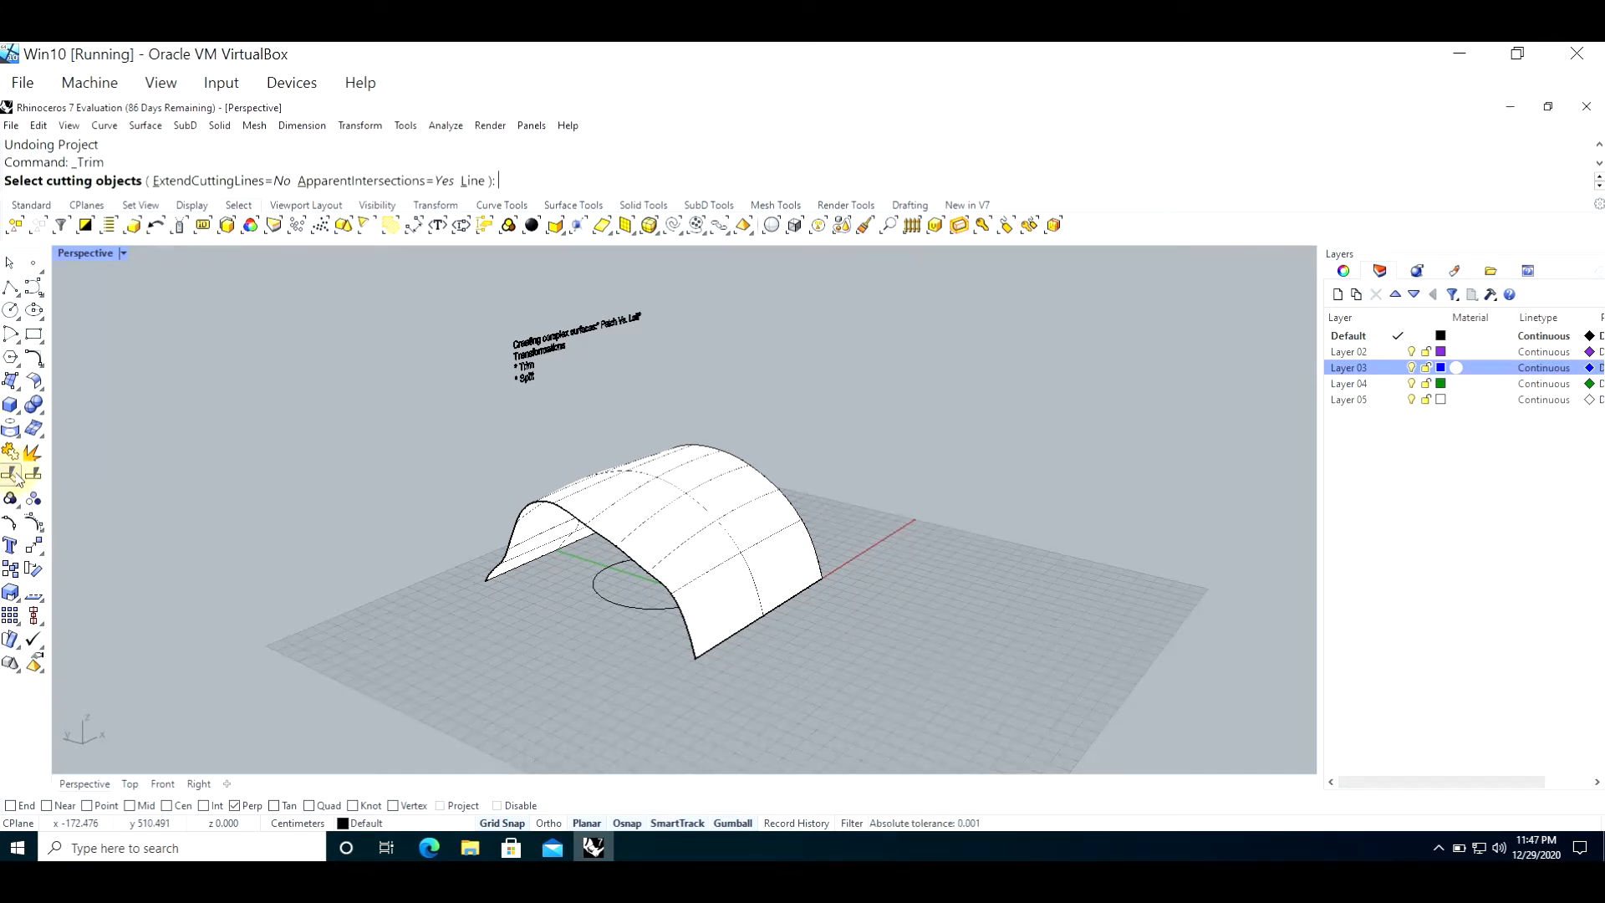
{"action": "left_click", "coordinate": [618, 608]}
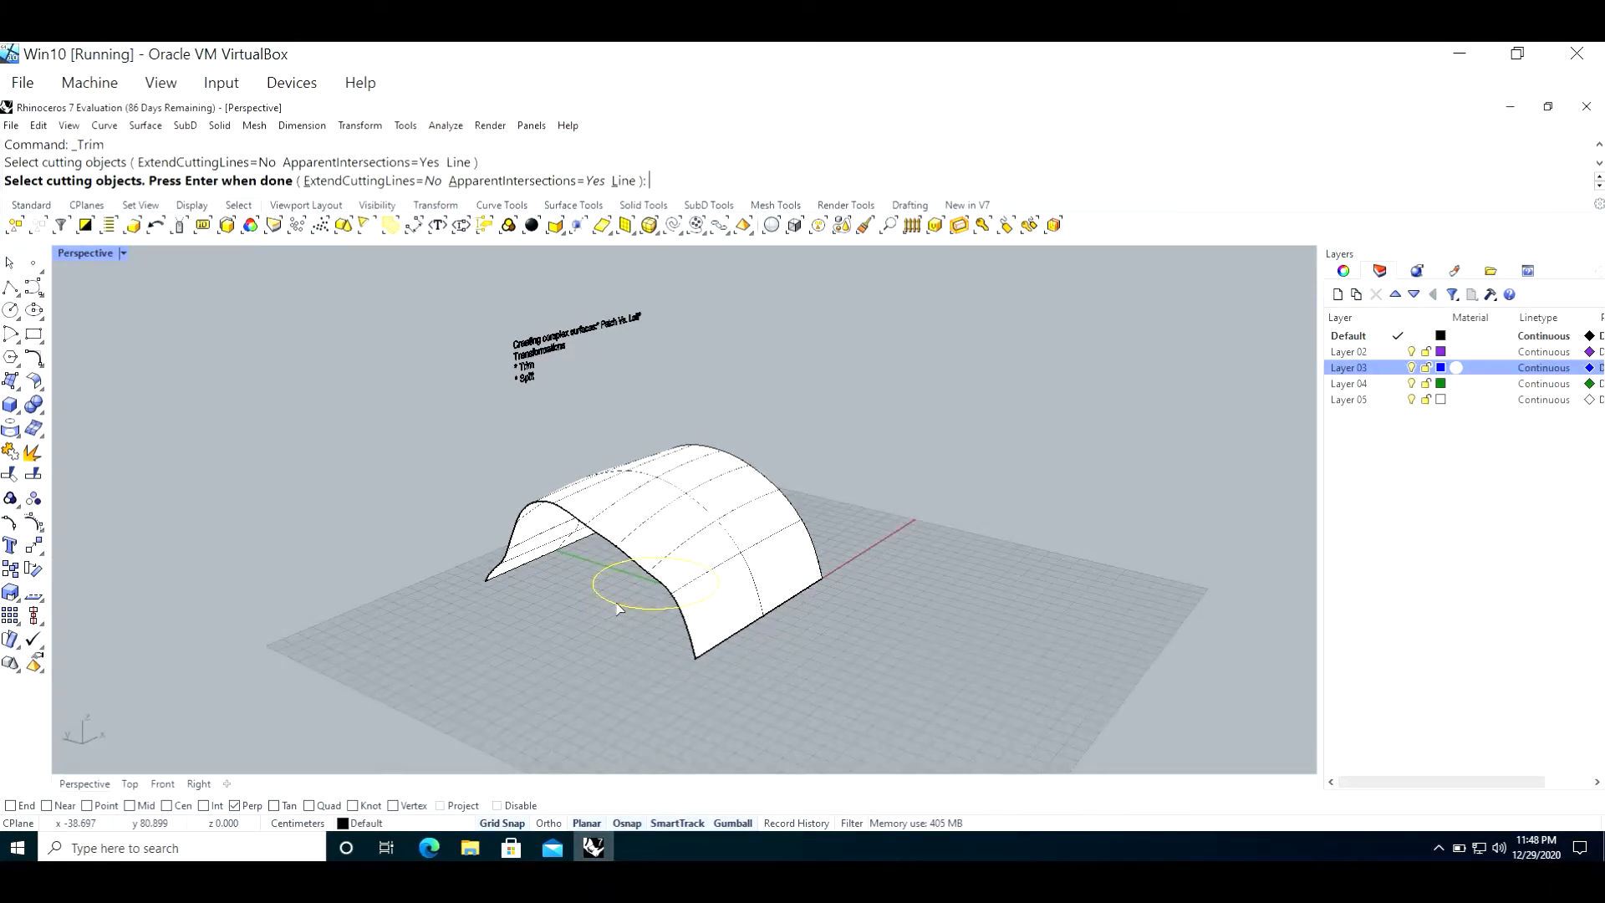
{"action": "key", "text": "Return"}
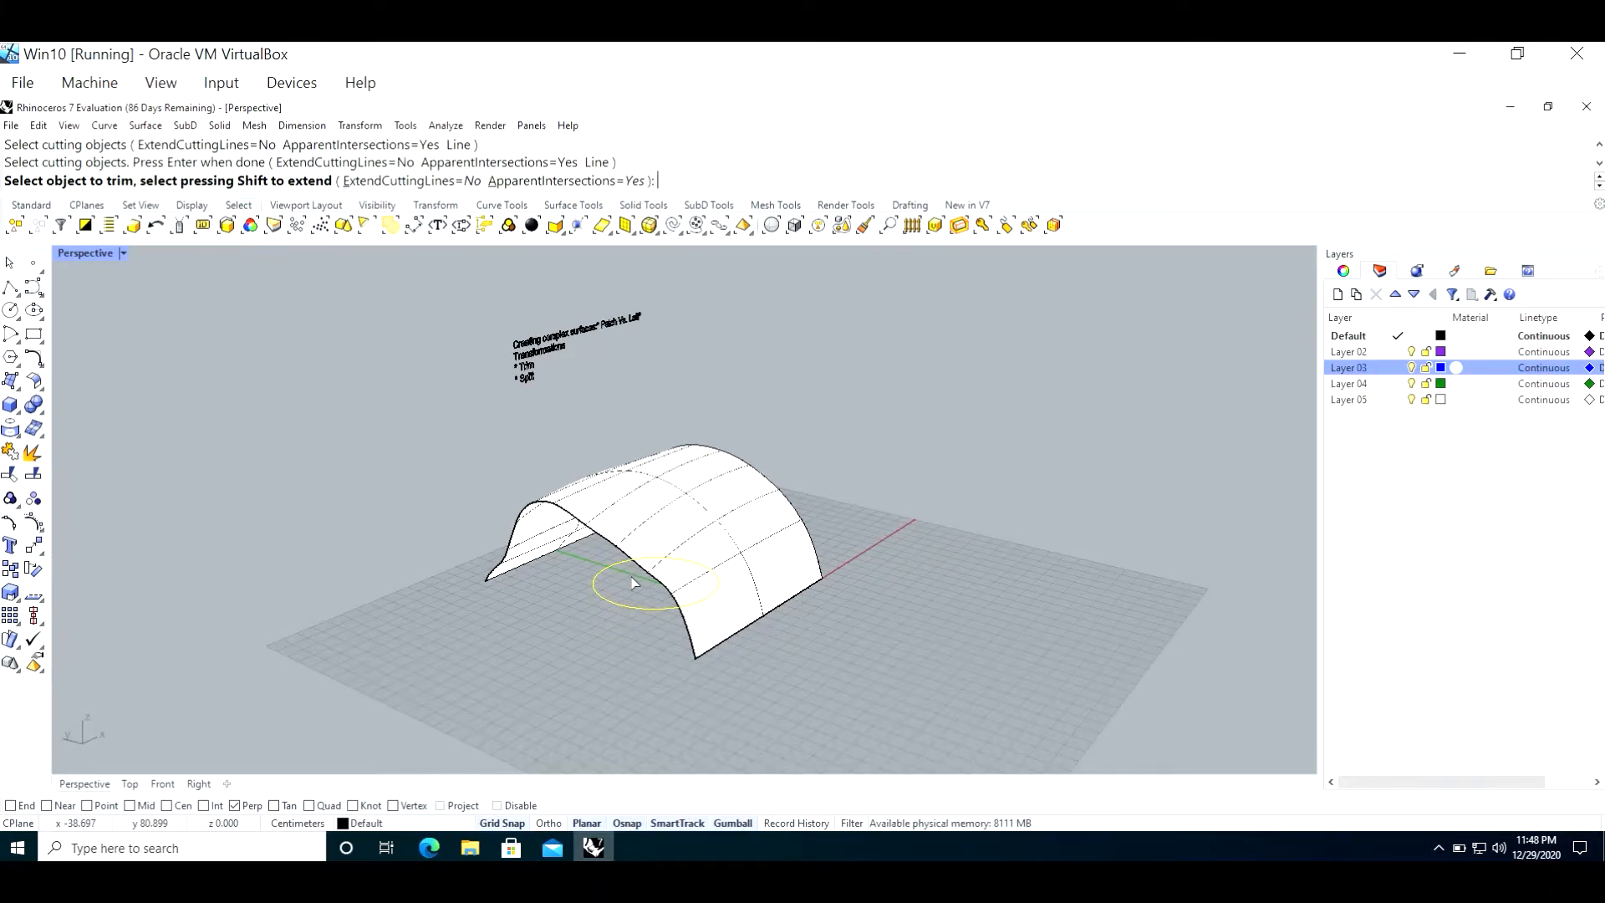
{"action": "left_click", "coordinate": [659, 516]}
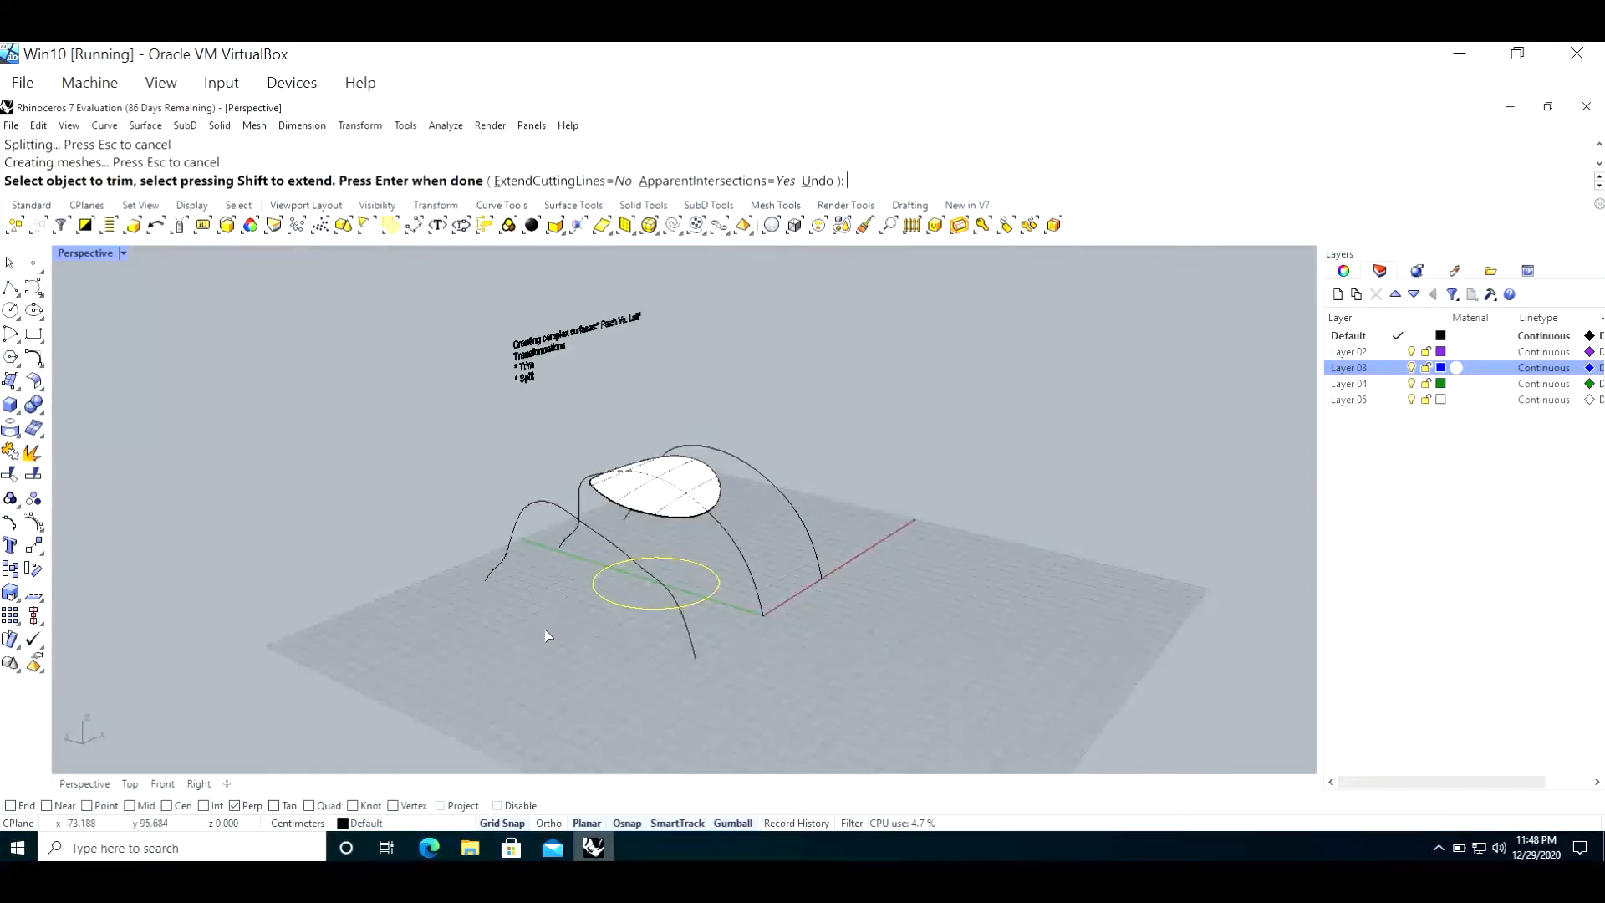
{"action": "mouse_move", "coordinate": [507, 621]}
{"action": "right_mouse_down"}
{"action": "mouse_move", "coordinate": [546, 643]}
{"action": "mouse_move", "coordinate": [493, 645]}
{"action": "right_mouse_up"}
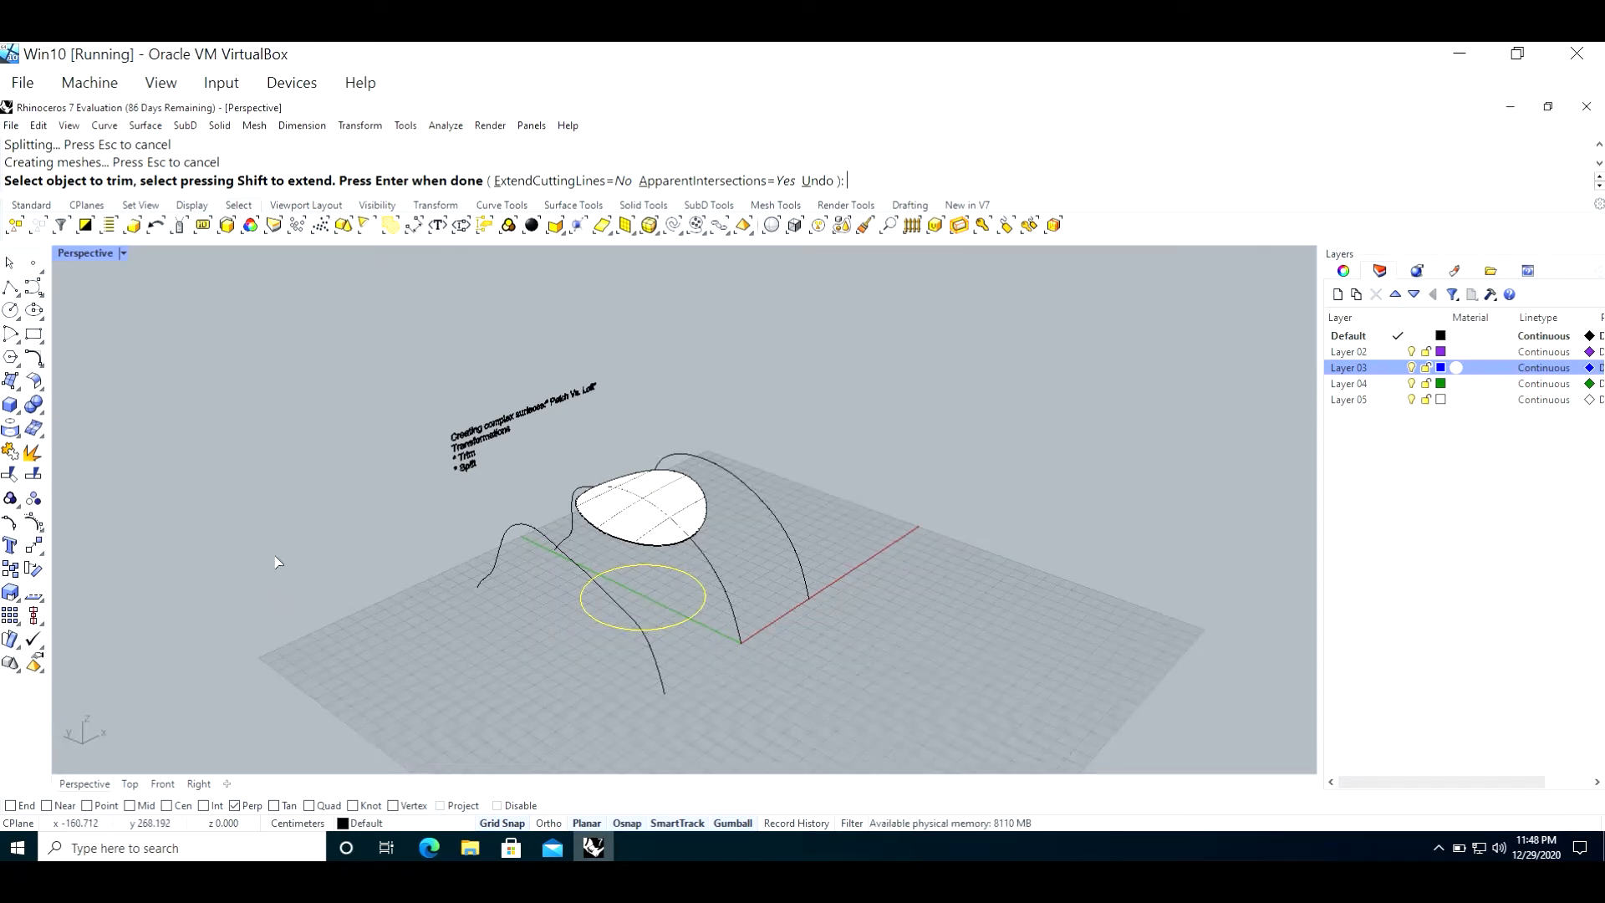
Step: Undo the last trim of the lofted surface and end the Trim command
{"action": "key", "text": "ctrl+z"}
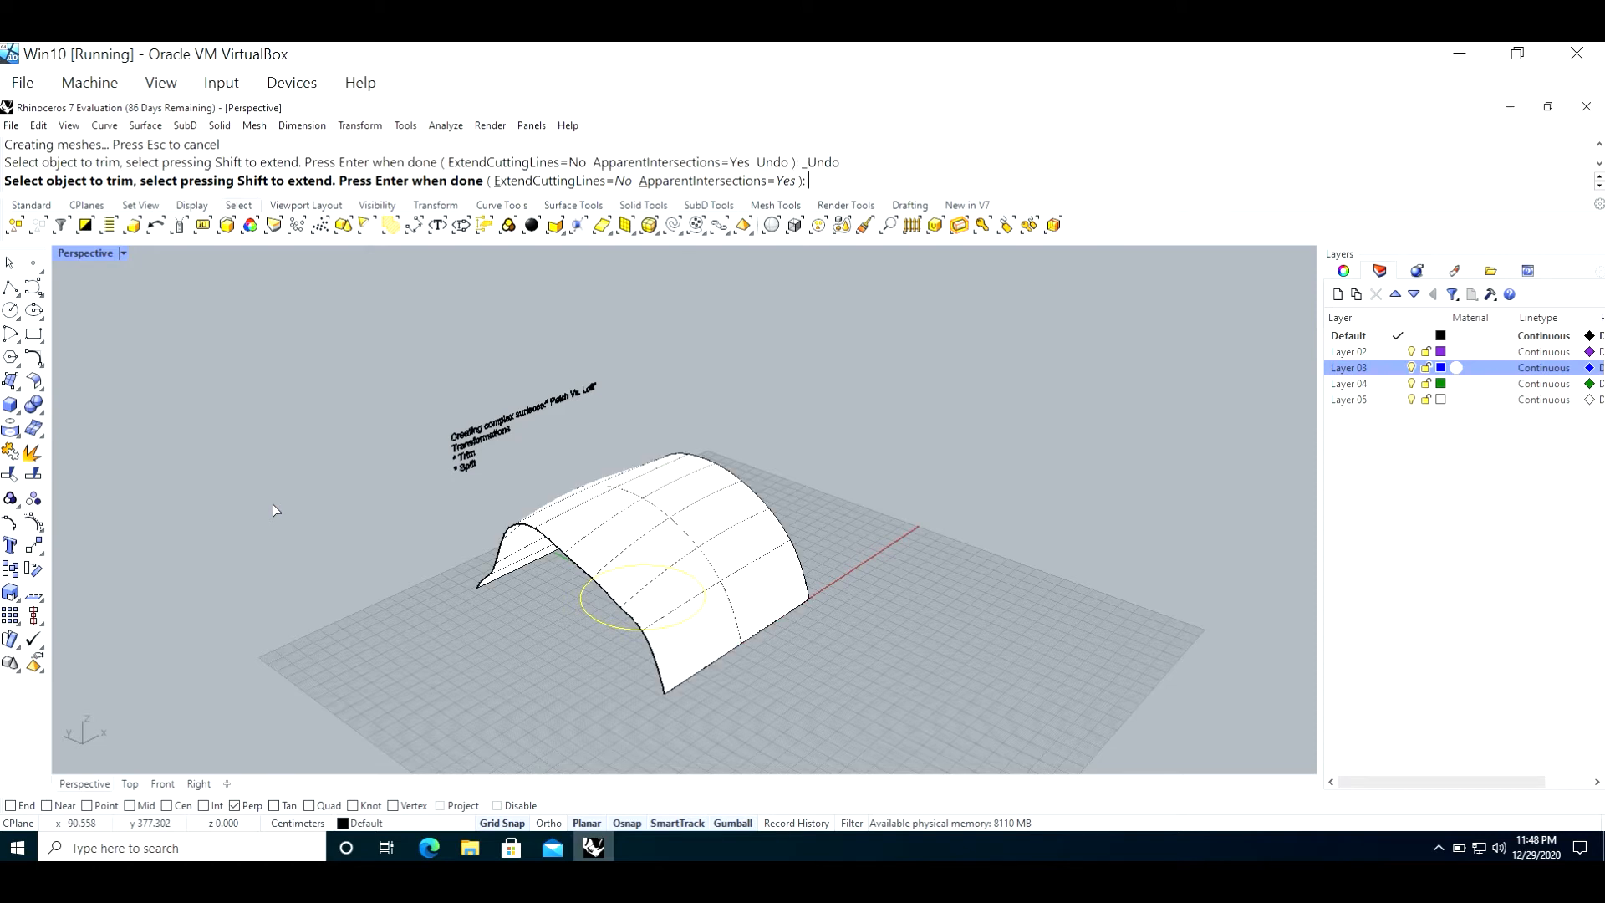
{"action": "mouse_move", "coordinate": [321, 549]}
{"action": "right_mouse_down"}
{"action": "mouse_move", "coordinate": [344, 509]}
{"action": "mouse_move", "coordinate": [373, 512]}
{"action": "right_mouse_up"}
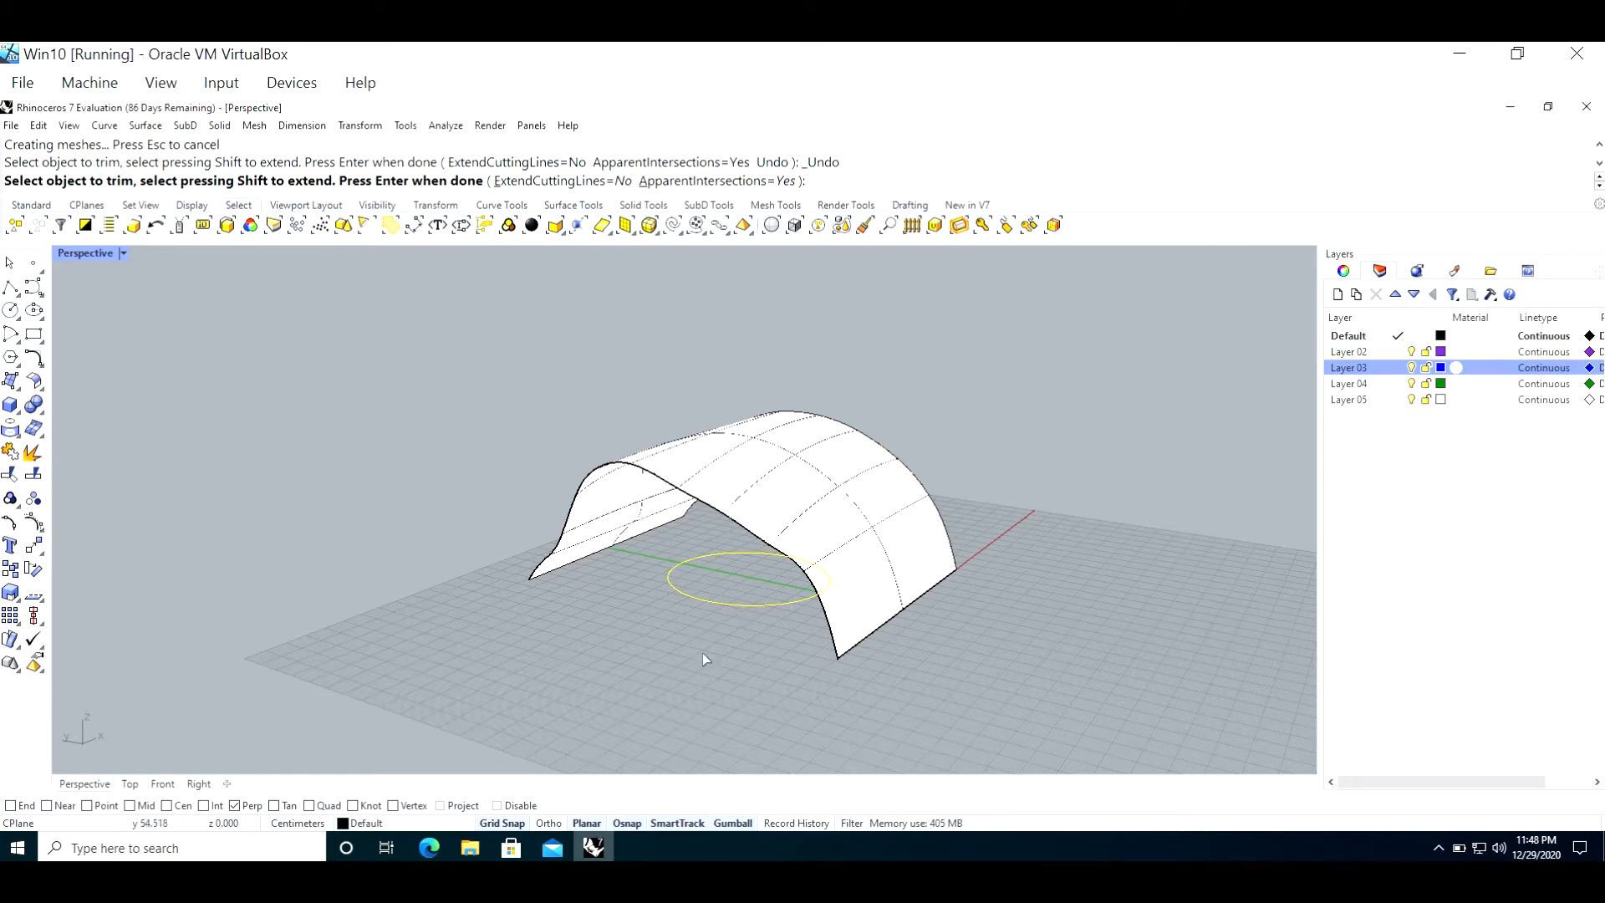
{"action": "key", "text": "Return"}
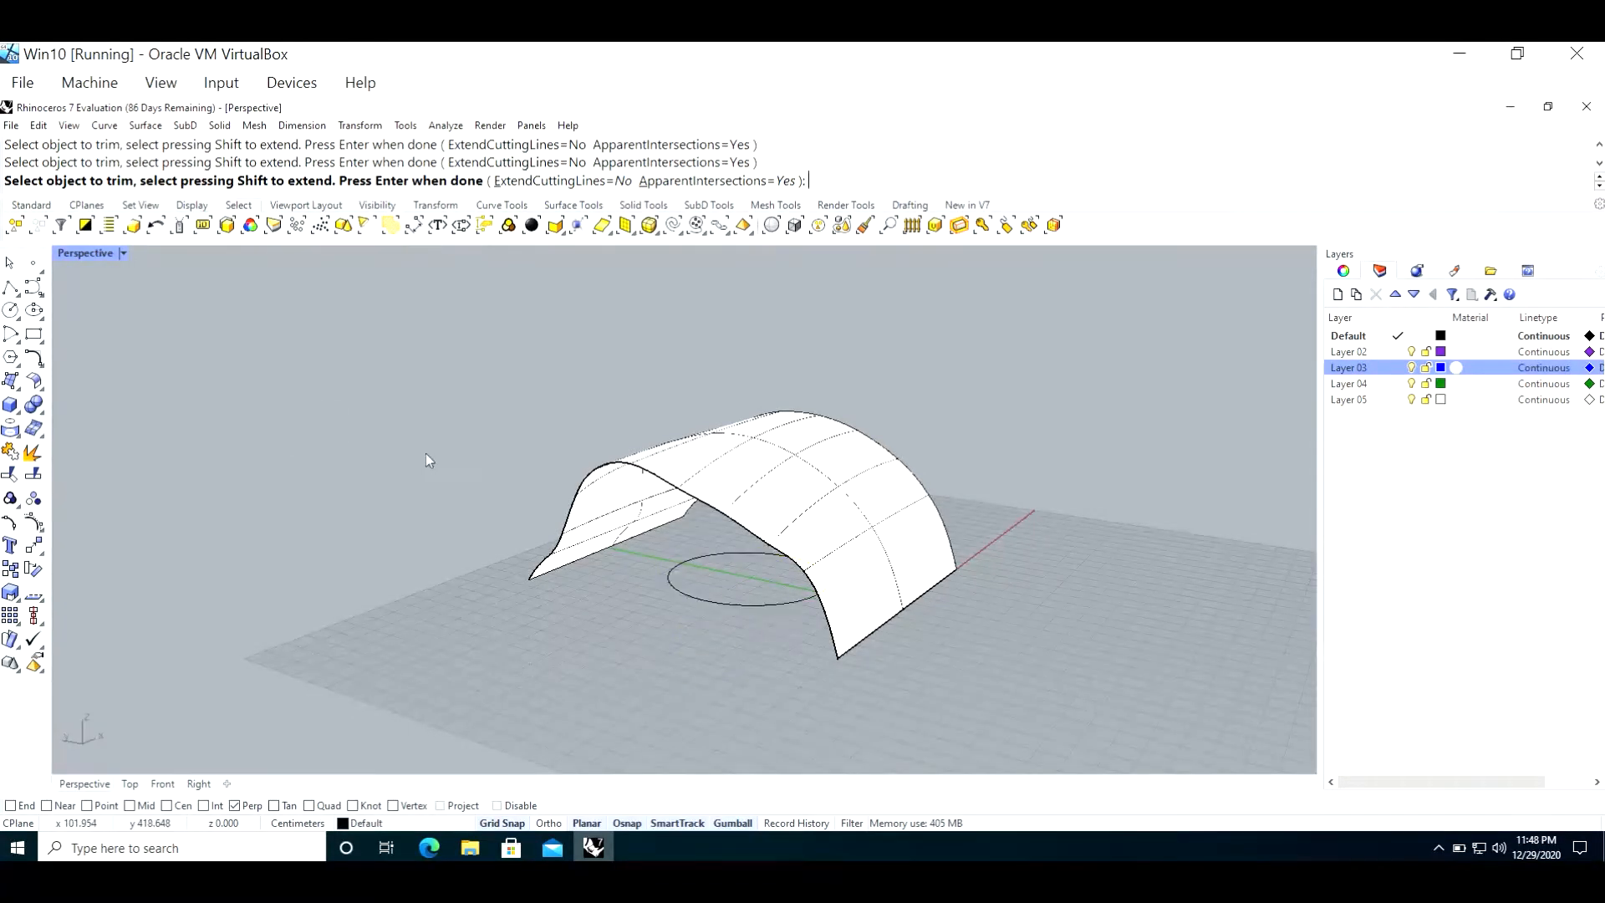
Step: Project the flat circle onto the lofted surface along CPlaneZ, keeping the input curve, and clear the selection
{"action": "left_click", "coordinate": [104, 125]}
{"action": "mouse_move", "coordinate": [183, 673]}
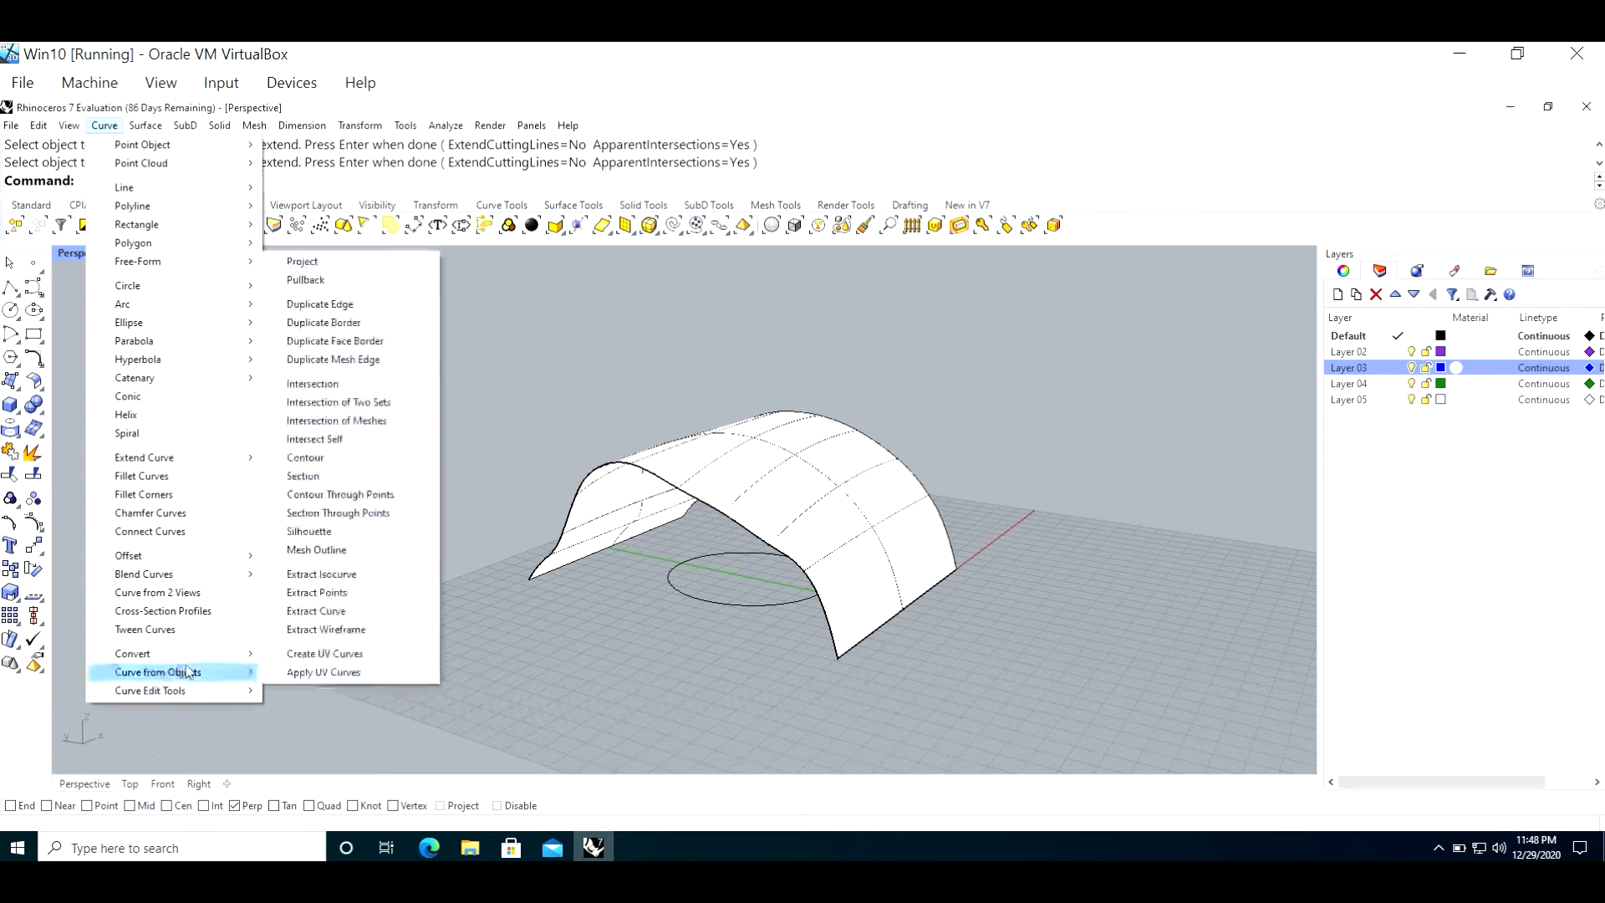
{"action": "left_click", "coordinate": [354, 274]}
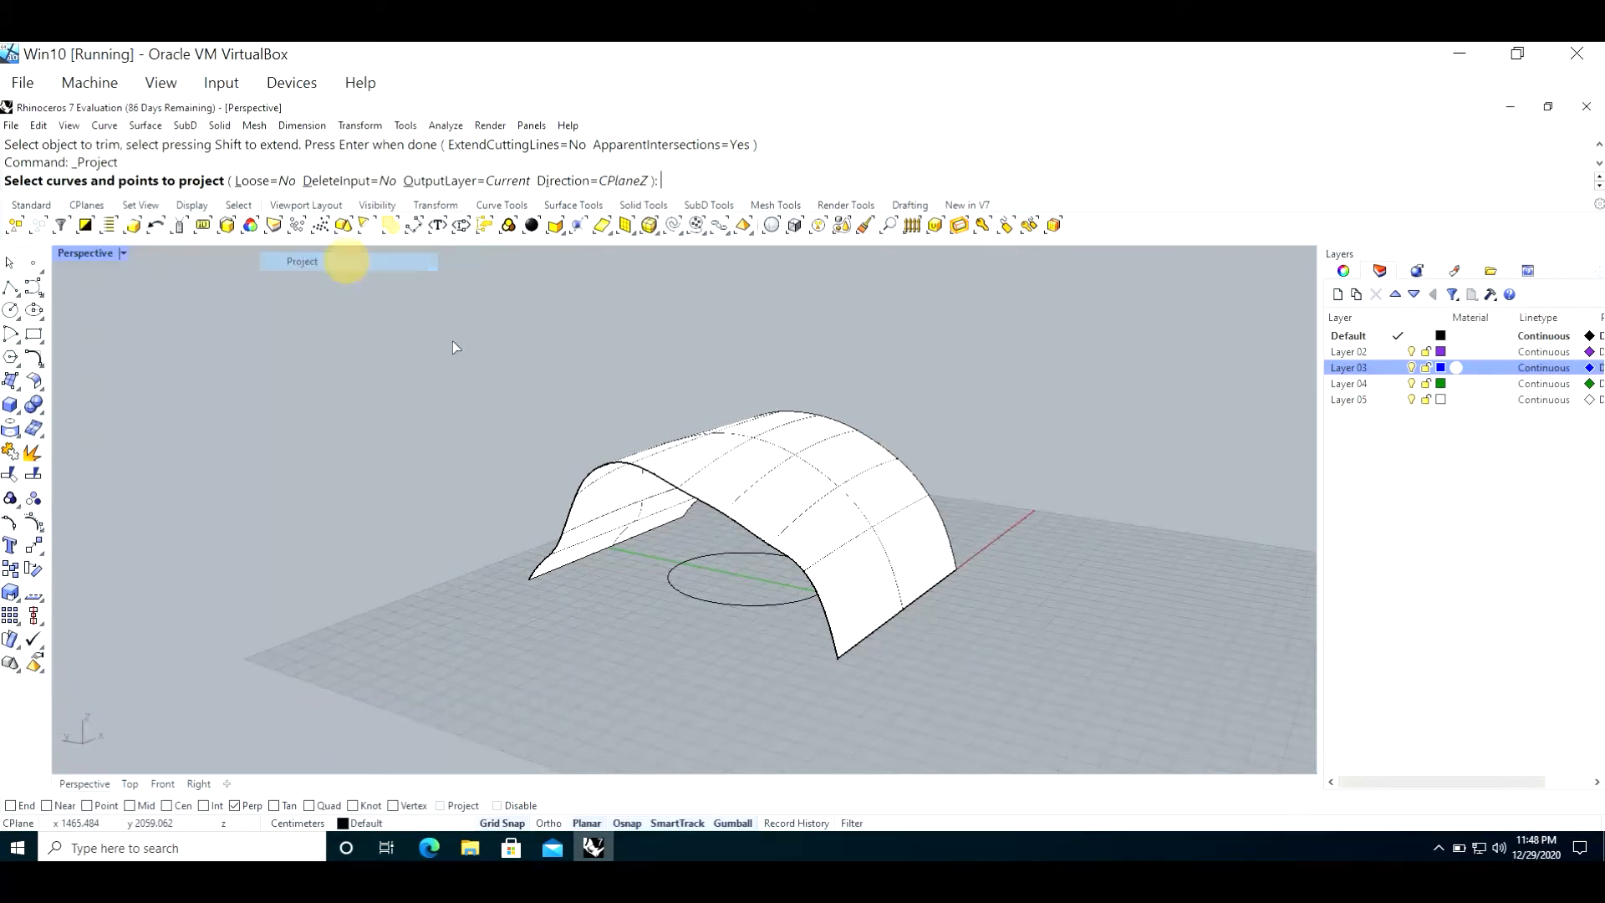
{"action": "left_click", "coordinate": [754, 607]}
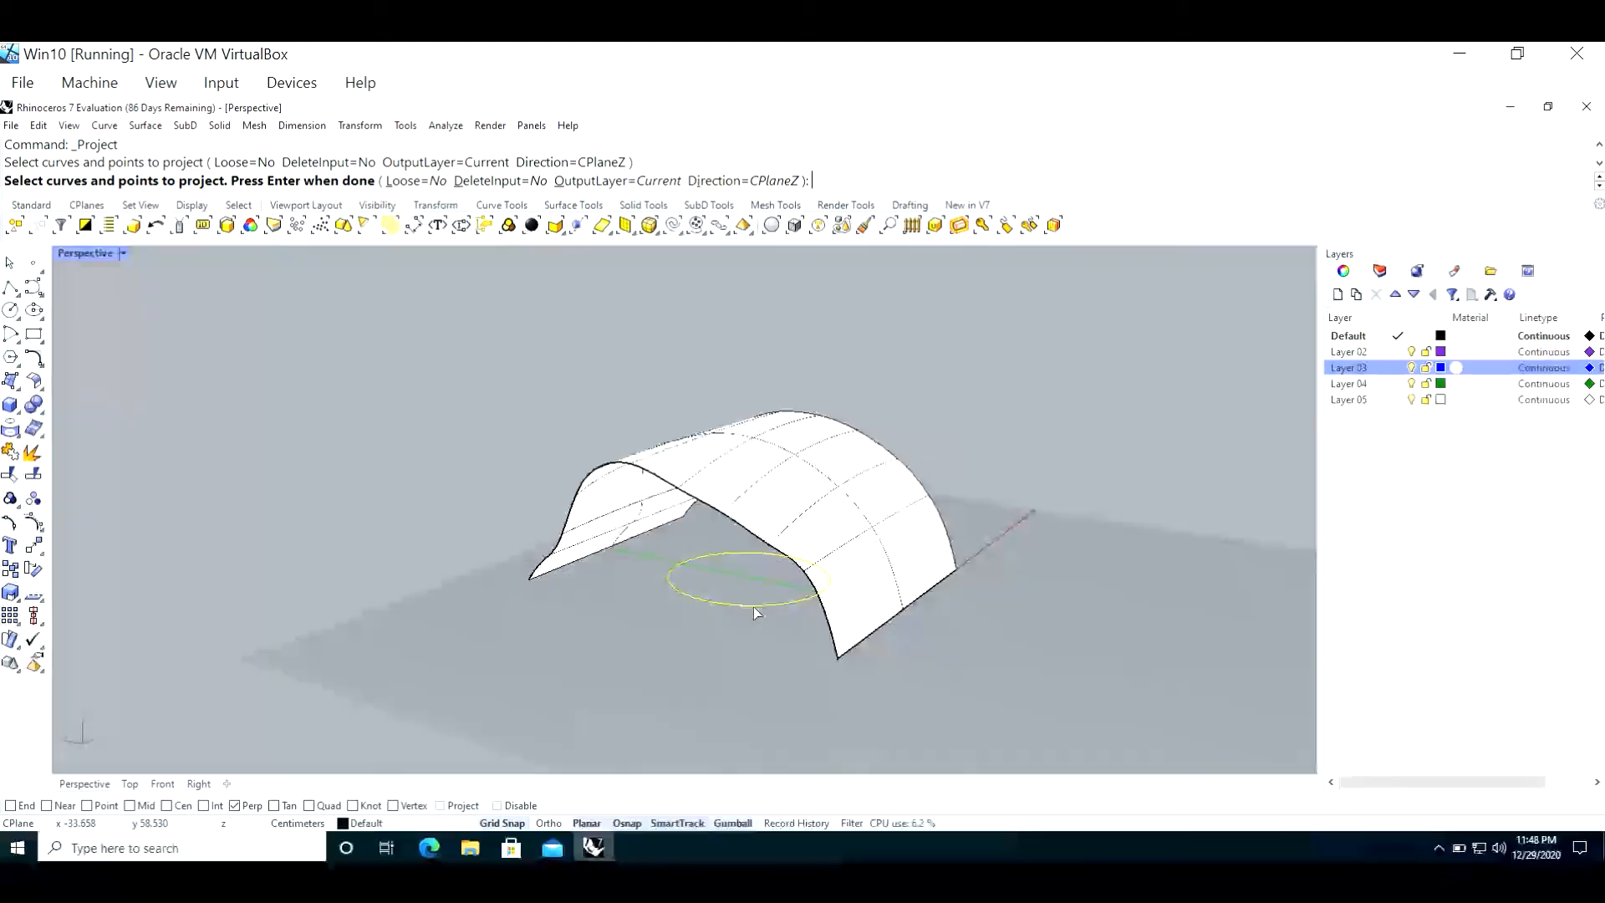
{"action": "key", "text": "Return"}
{"action": "left_click", "coordinate": [745, 477]}
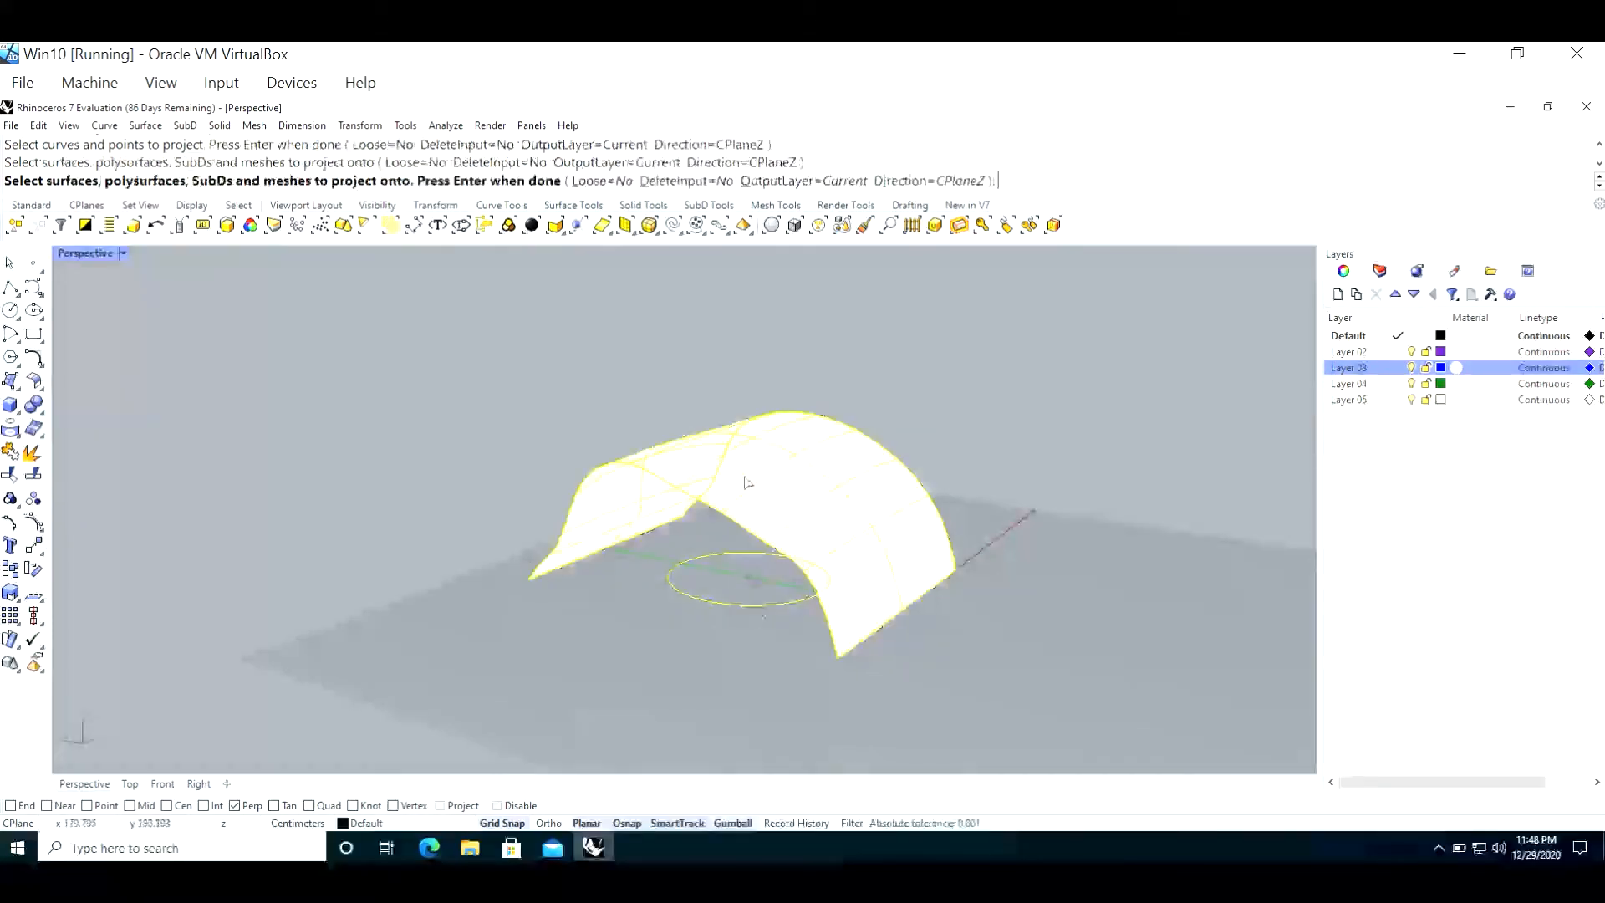
{"action": "key", "text": "Return"}
{"action": "left_click", "coordinate": [535, 412]}
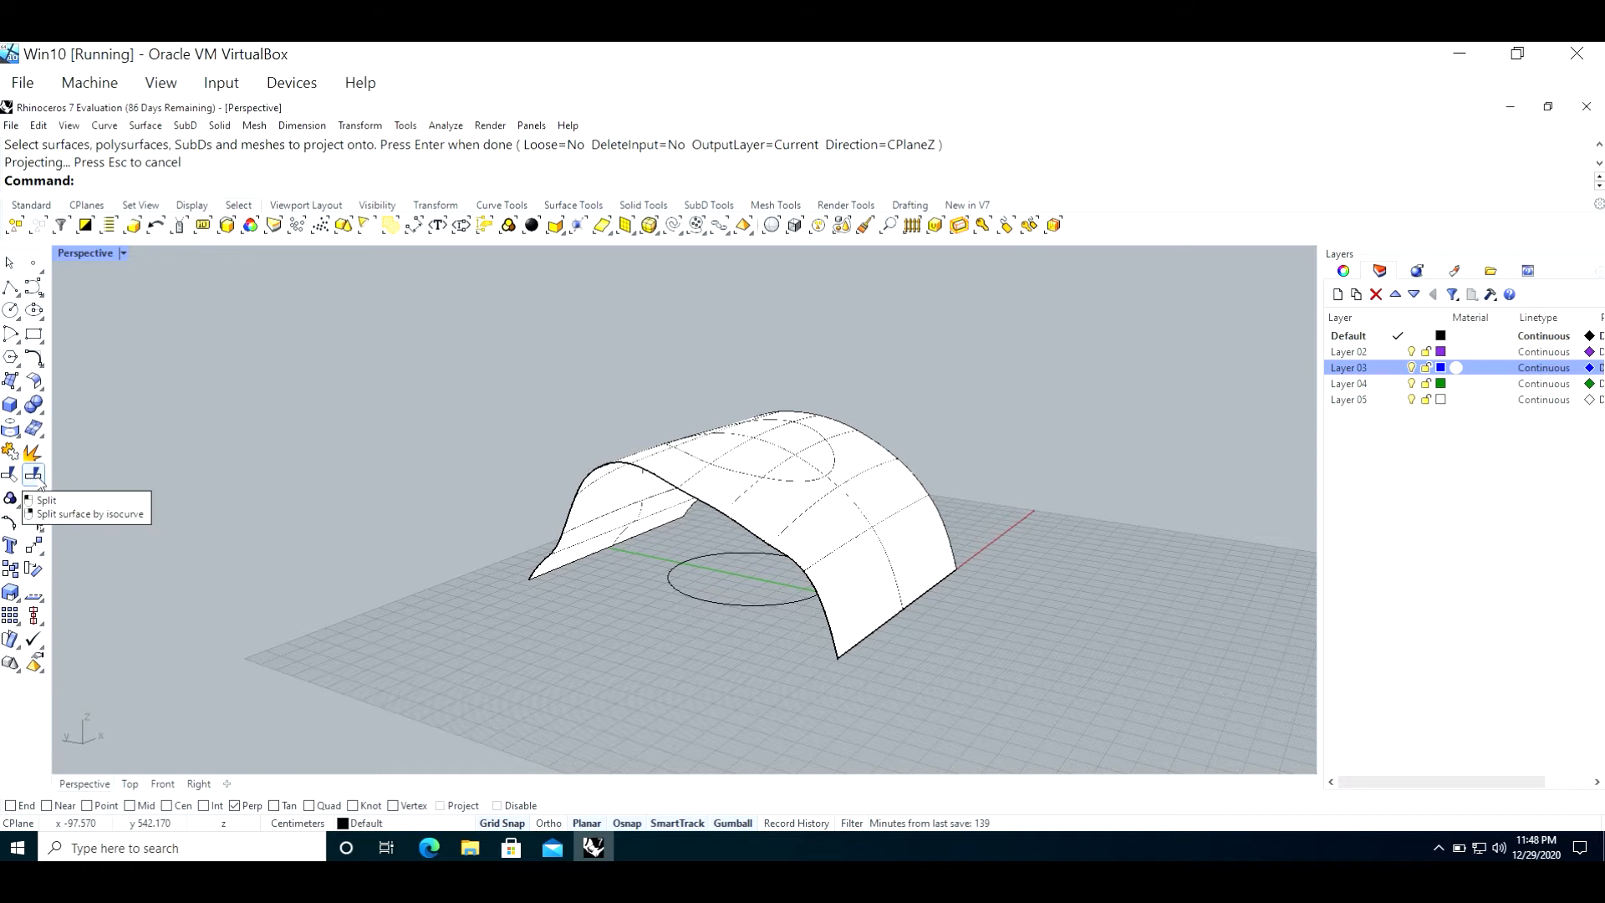
Step: Try to split the lofted surface with the projected circle, choosing the second curve among the overlapping candidates as the cutting object
{"action": "left_click", "coordinate": [34, 475]}
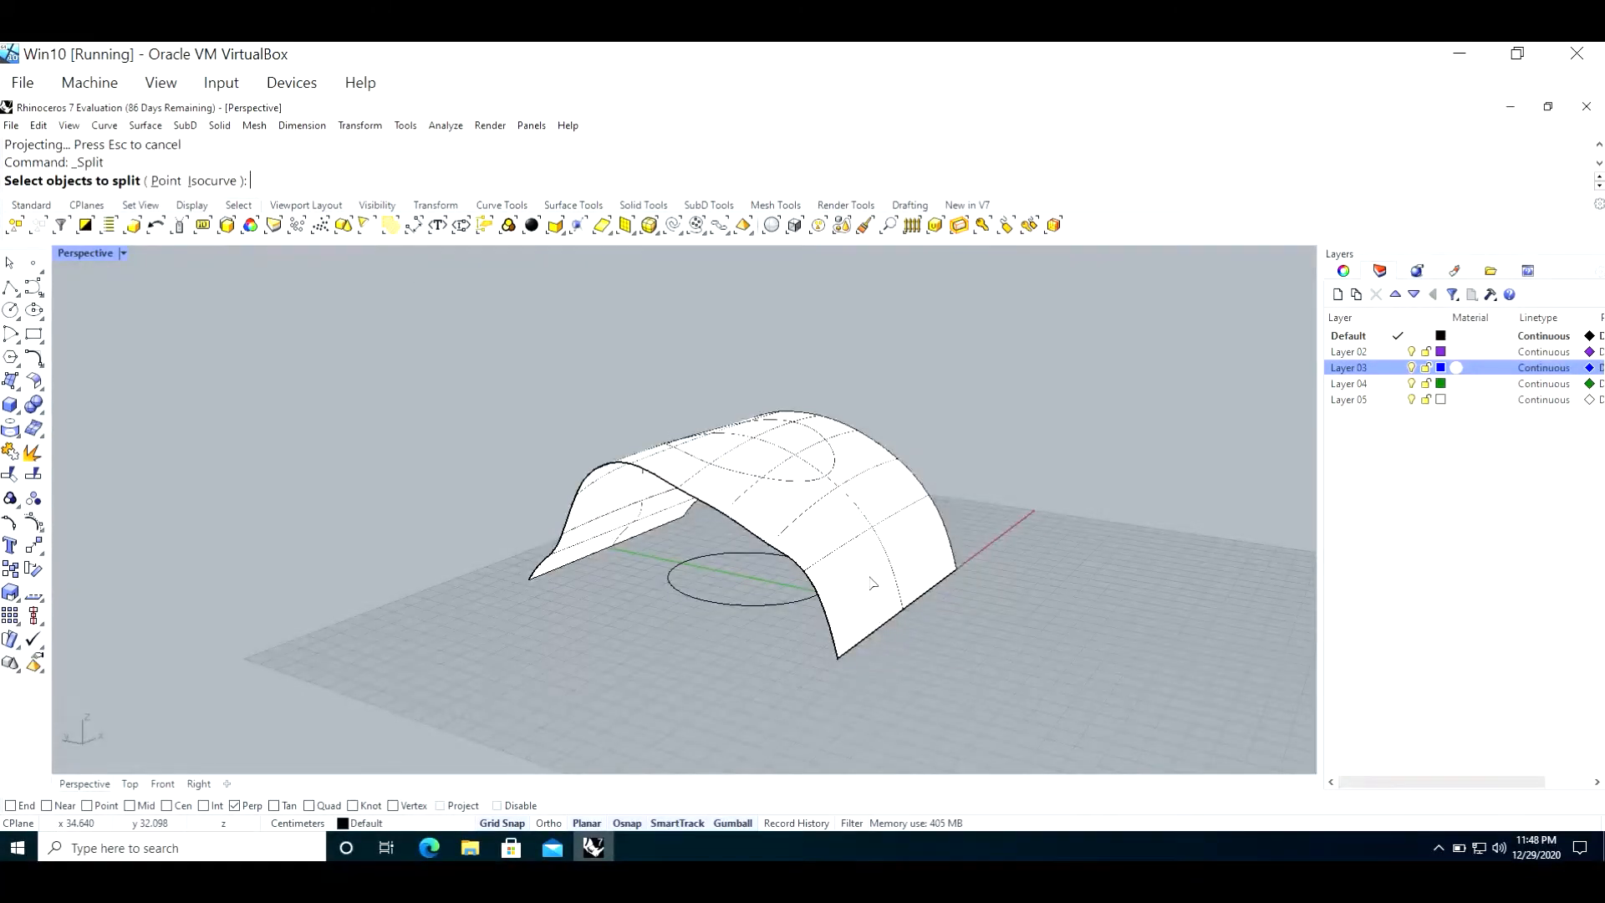
{"action": "left_click", "coordinate": [872, 582]}
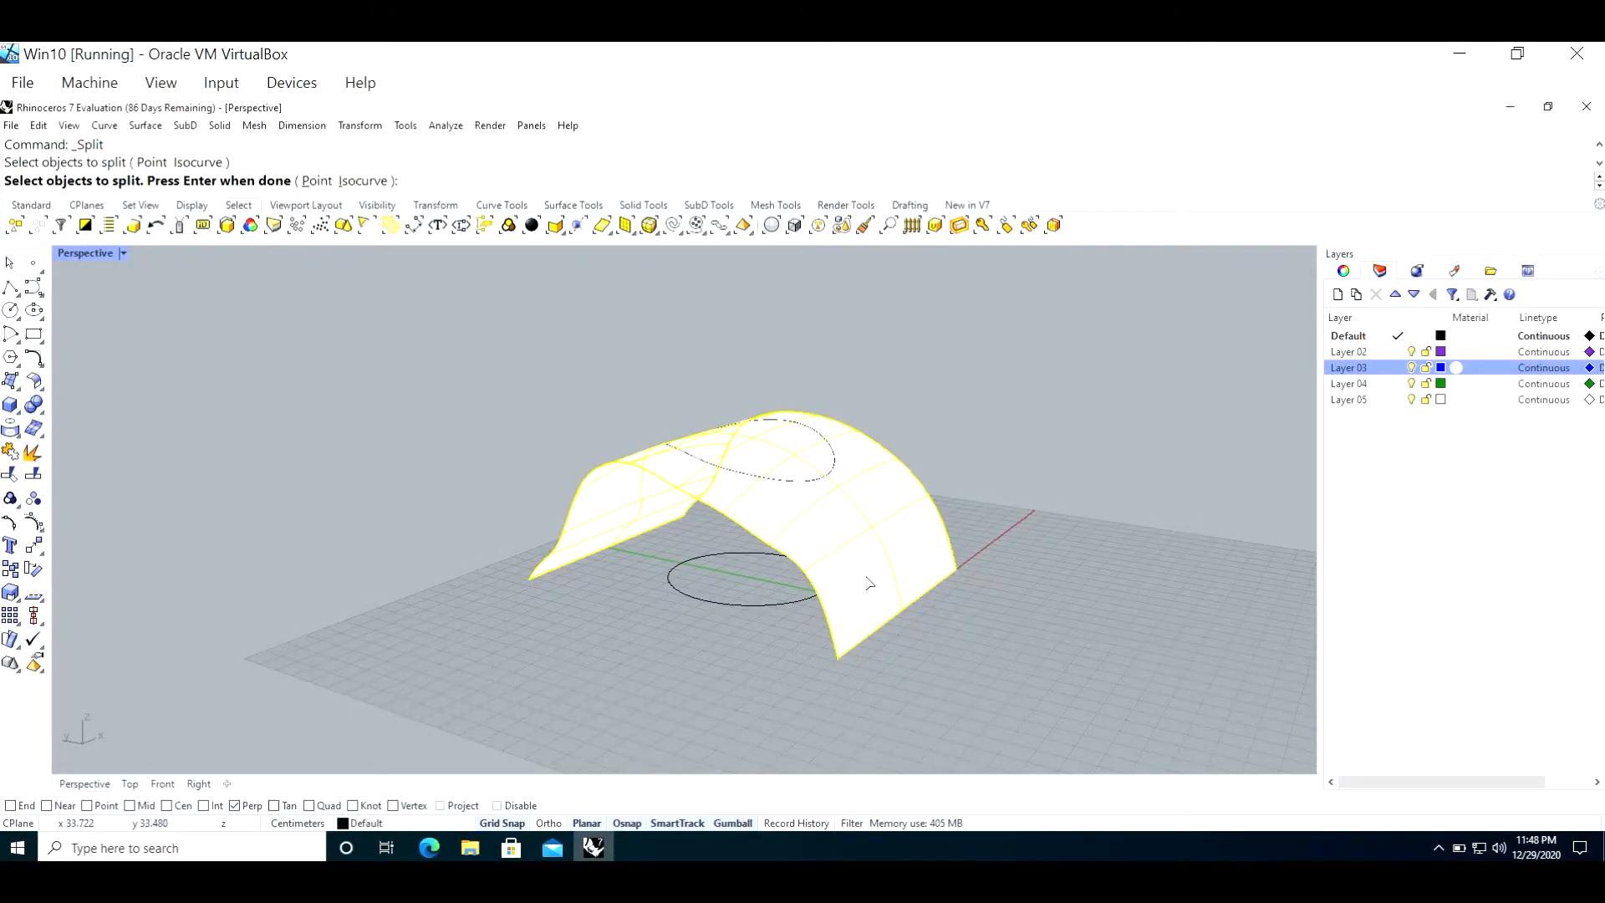
{"action": "key", "text": "Return"}
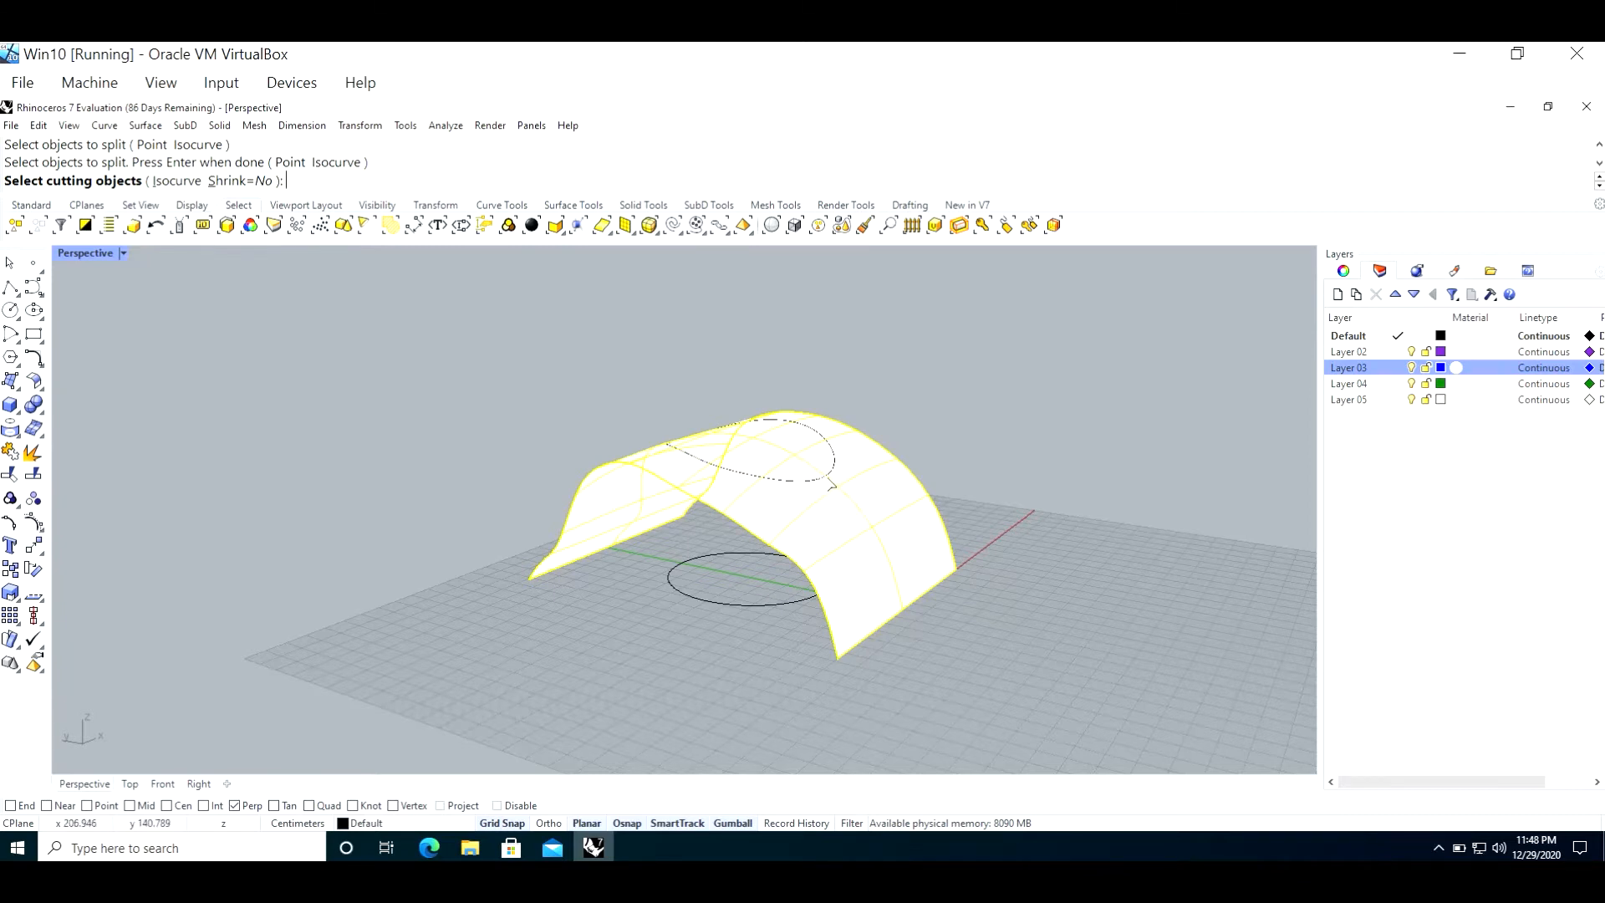
{"action": "left_click", "coordinate": [824, 483]}
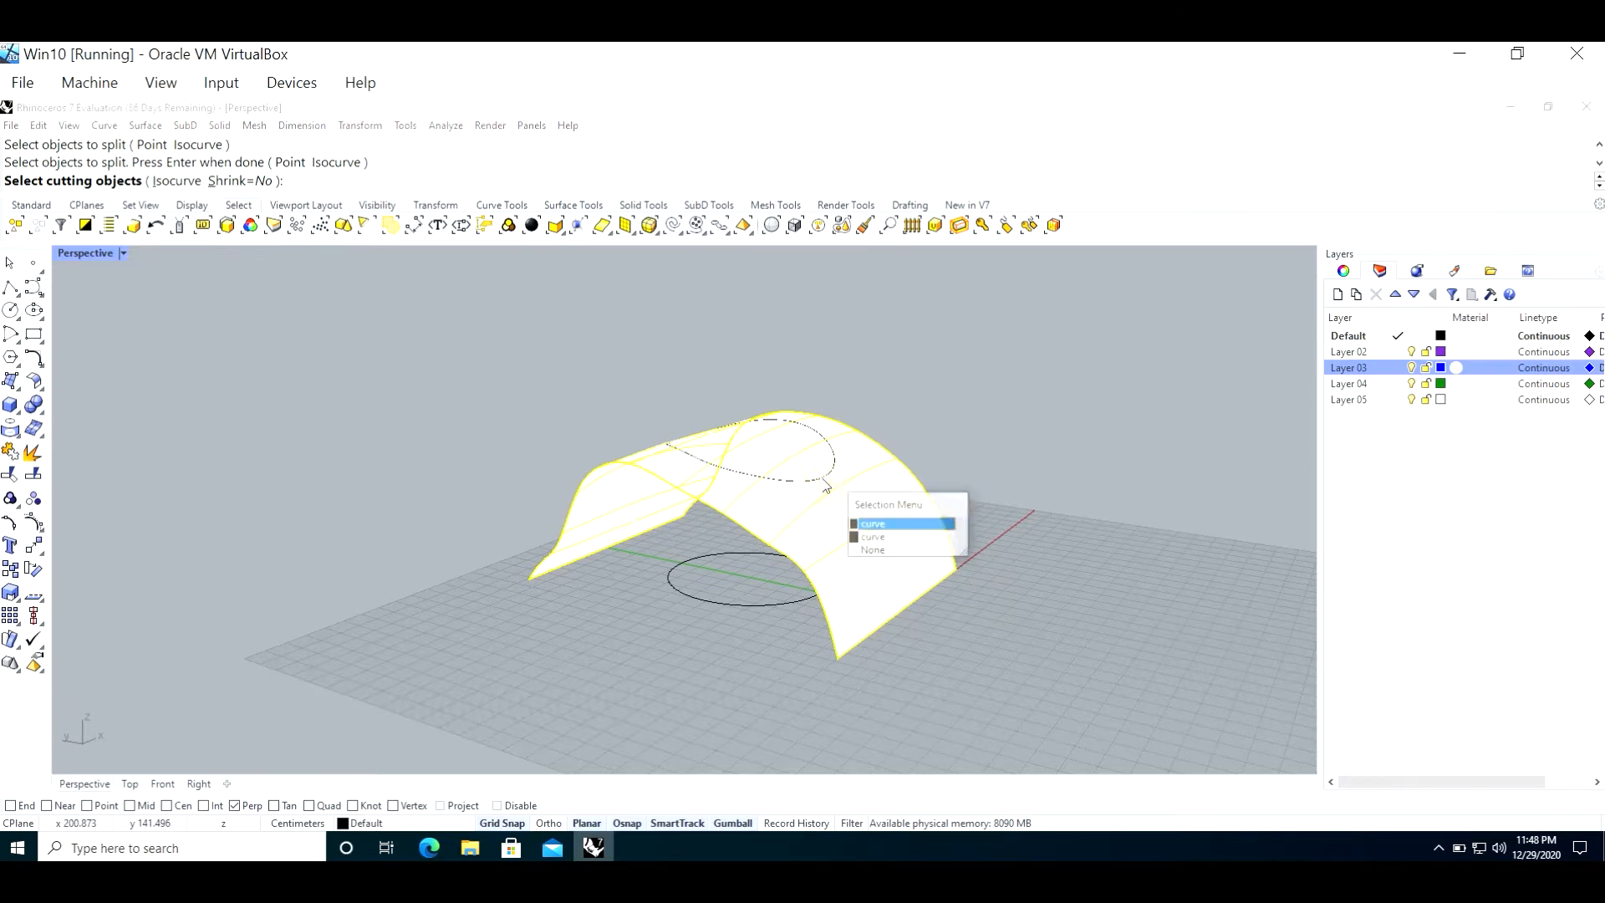
{"action": "left_click", "coordinate": [910, 537]}
{"action": "key", "text": "Return"}
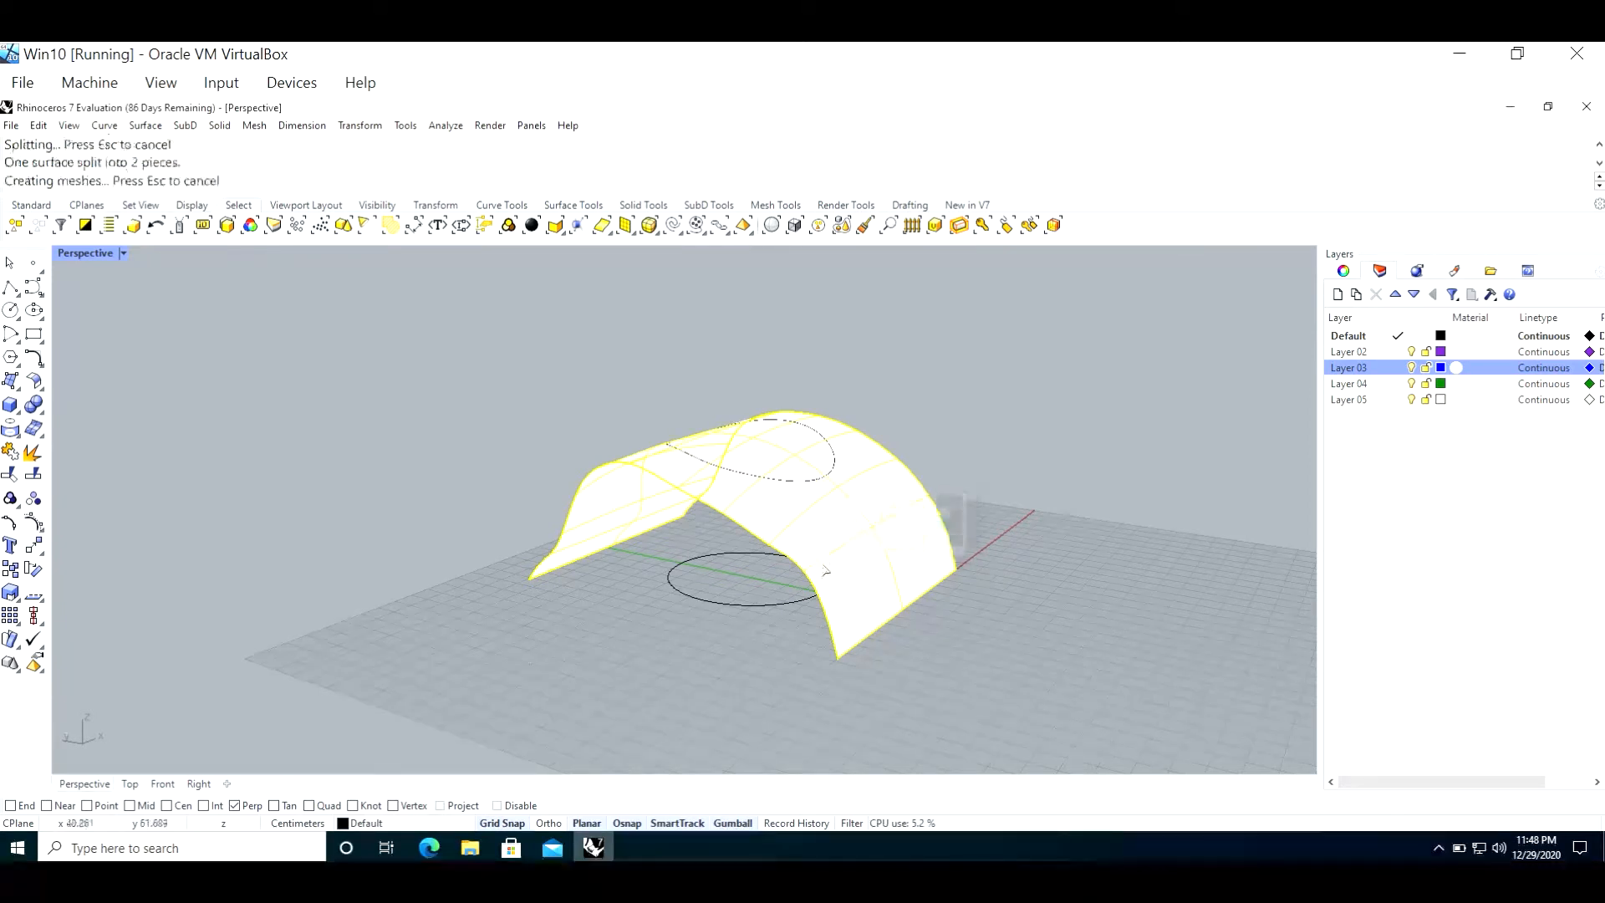
Step: Select the front piece of the split surface to check the cut, undo the split and clear the selection
{"action": "left_click", "coordinate": [816, 478]}
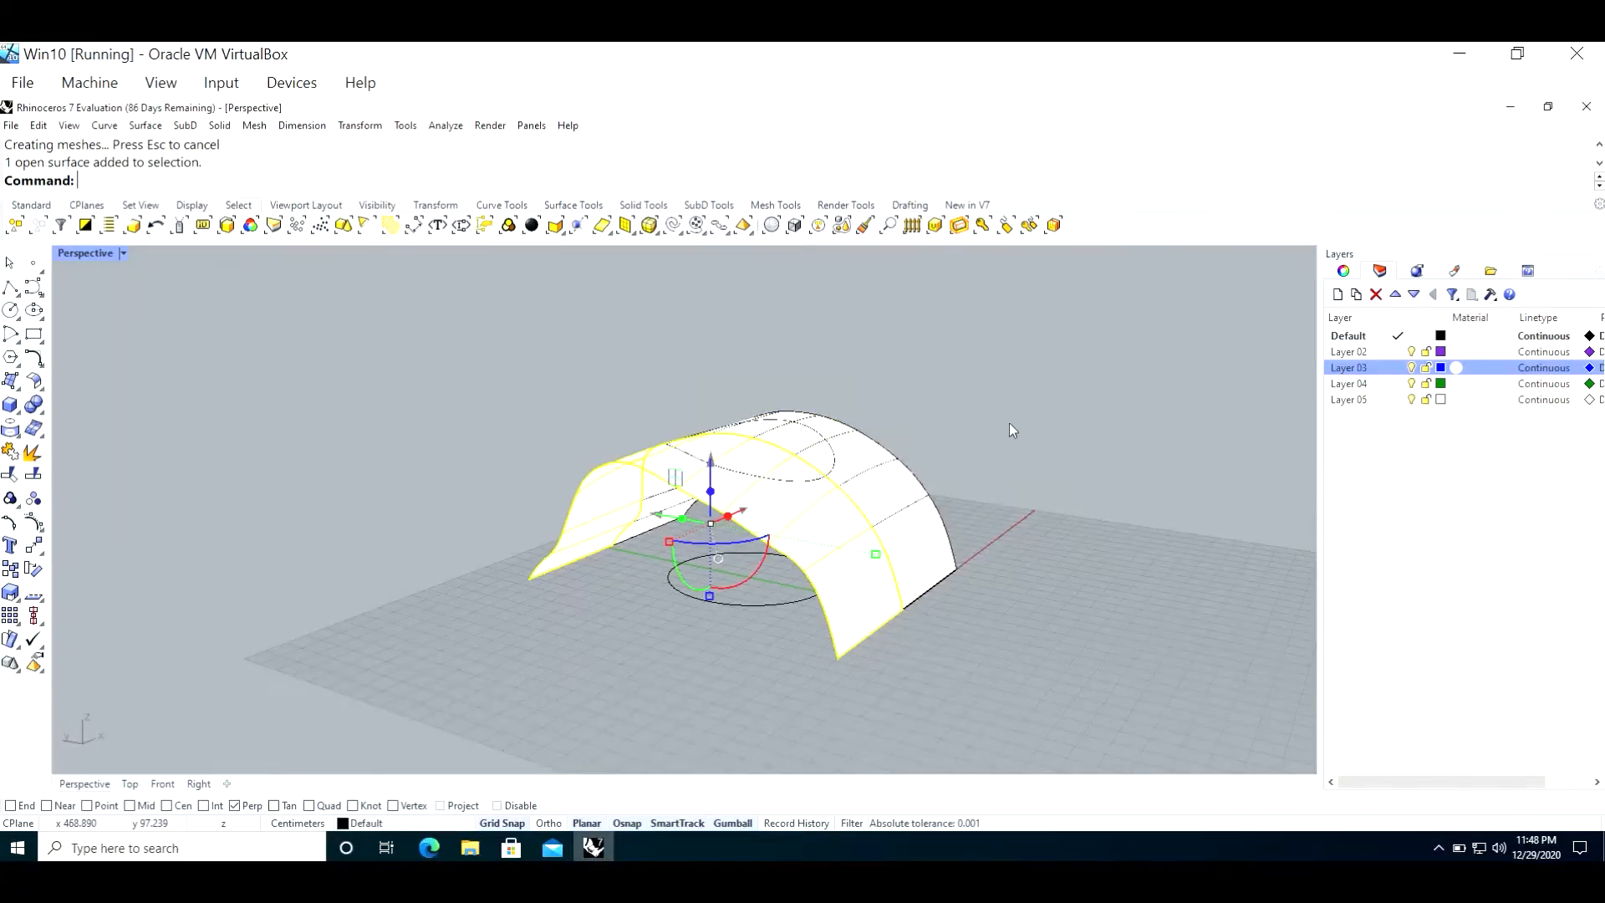
{"action": "key", "text": "Delete"}
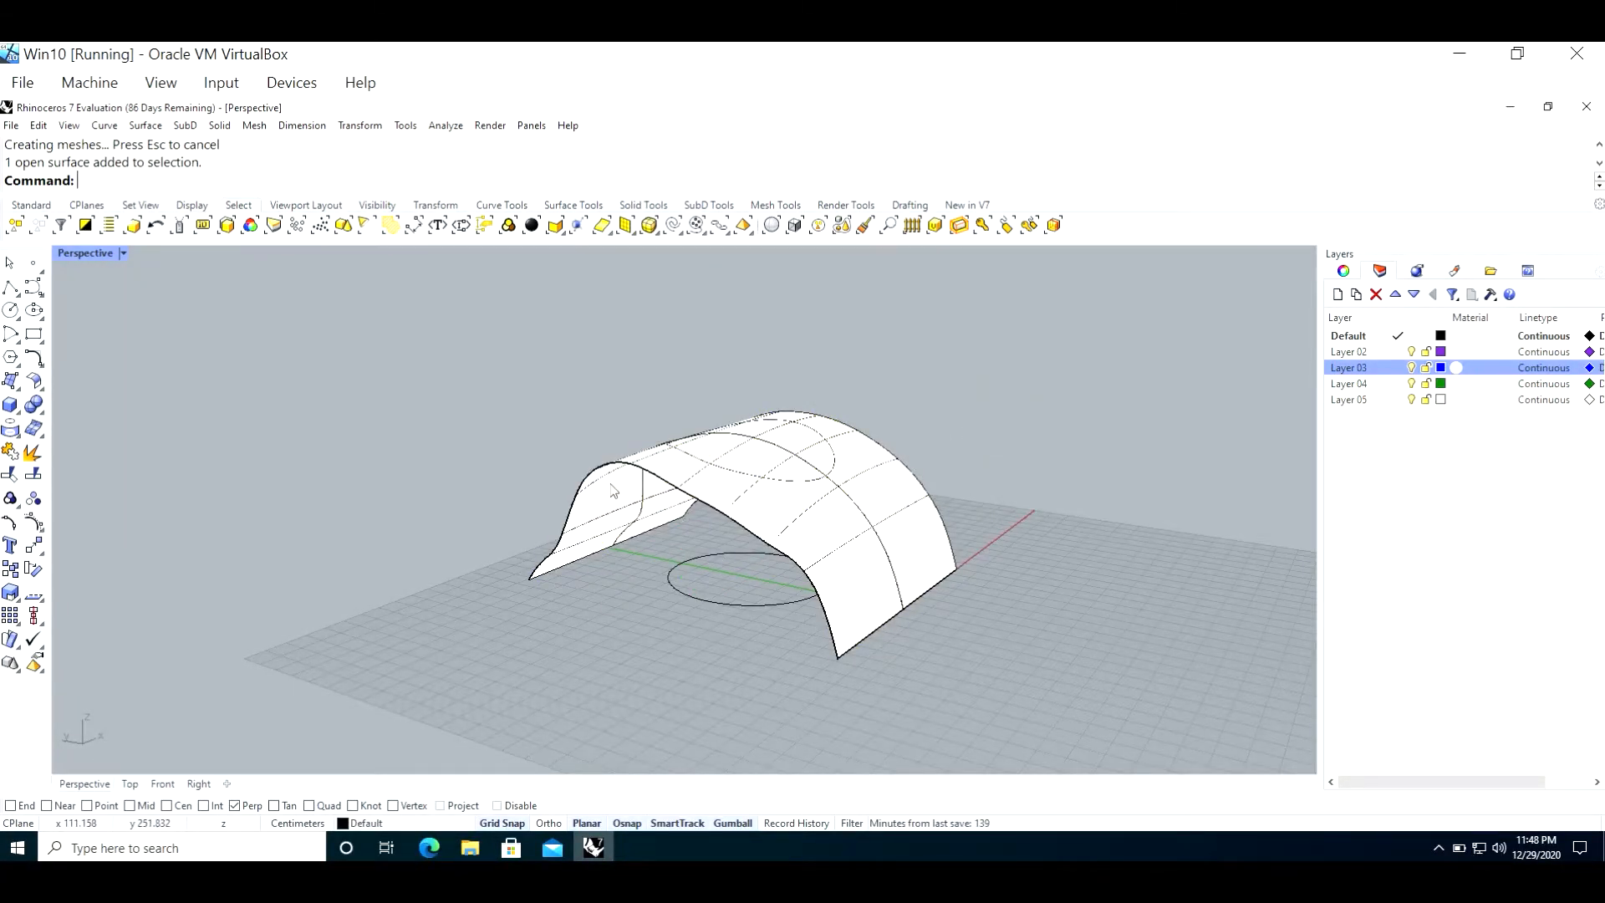
{"action": "key", "text": "ctrl+z"}
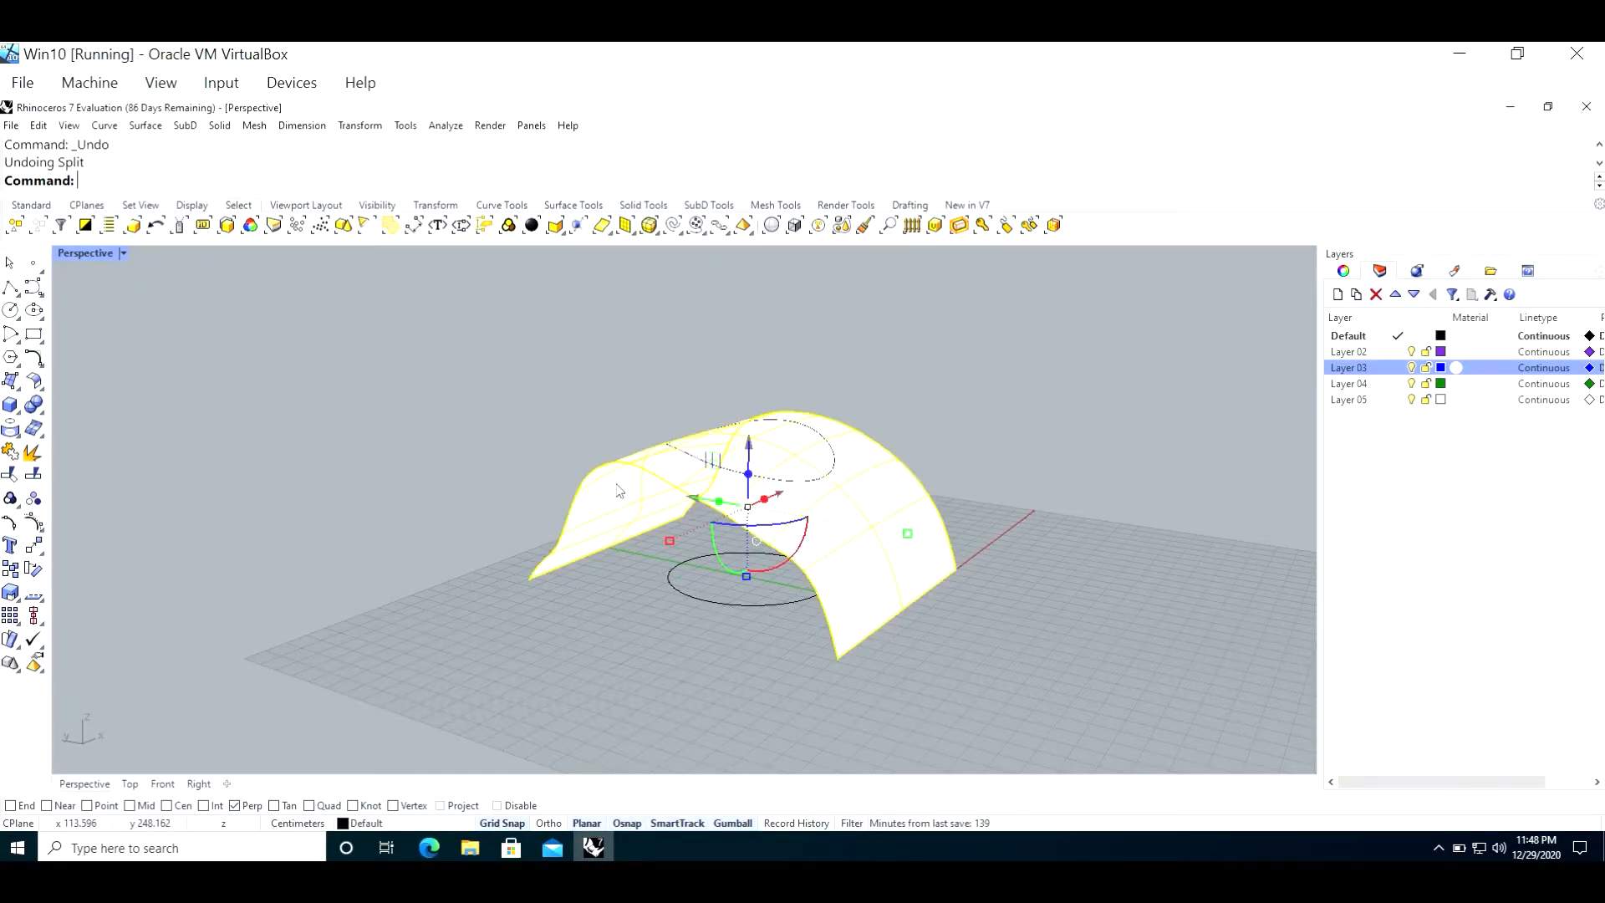
{"action": "left_click", "coordinate": [453, 474]}
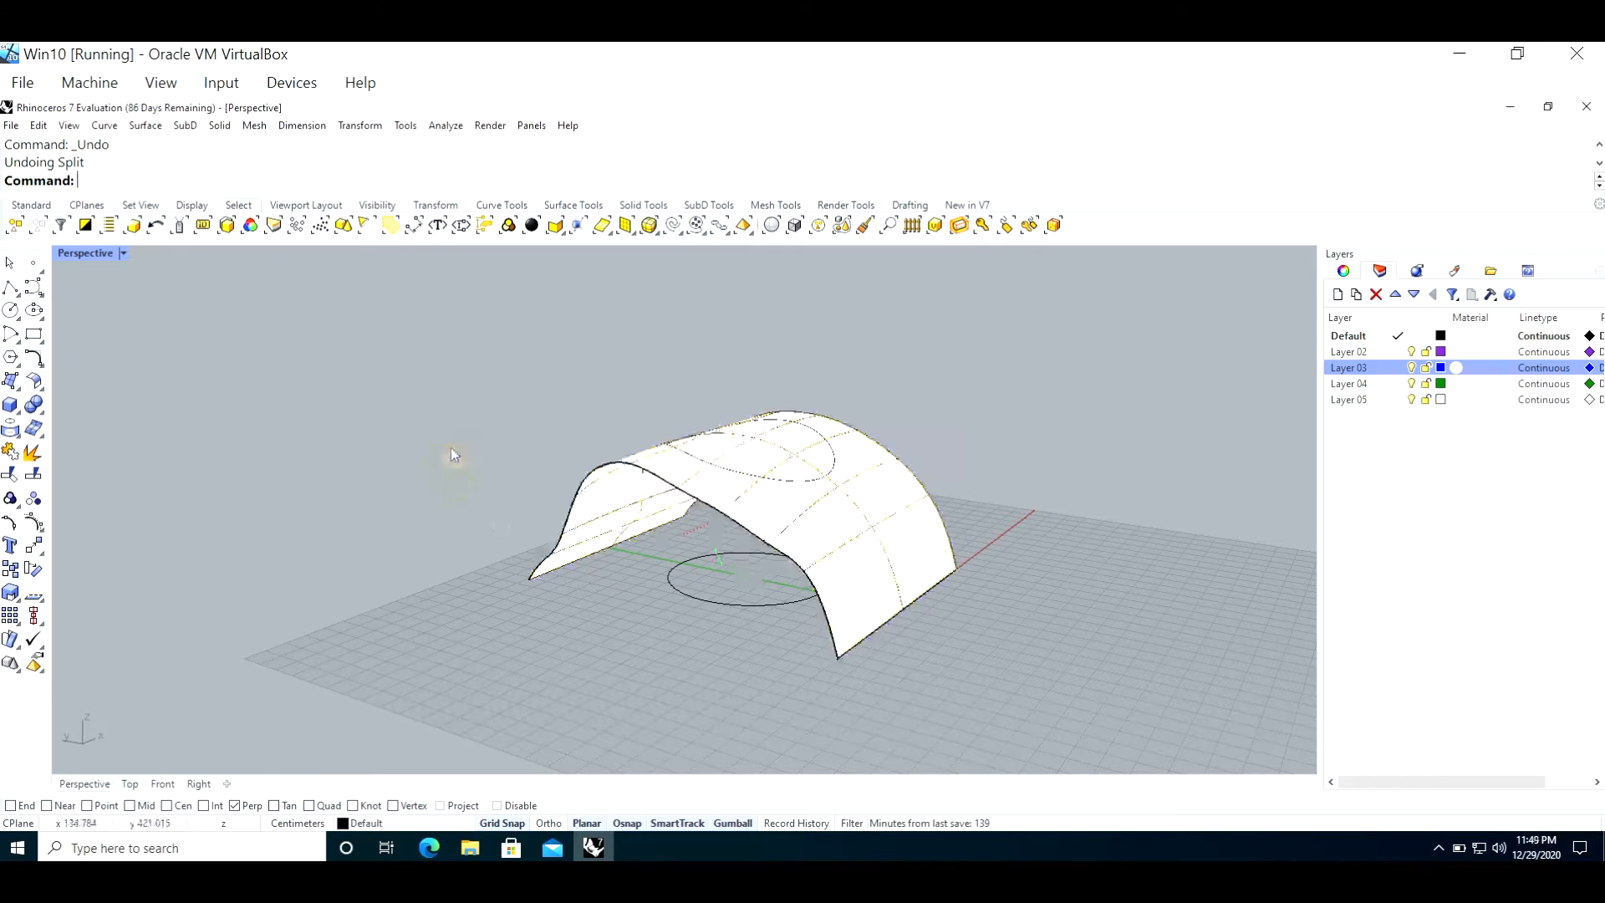
Step: Split the lofted surface, picking the projected circle curve on top of it as the cutting object
{"action": "left_click", "coordinate": [33, 474]}
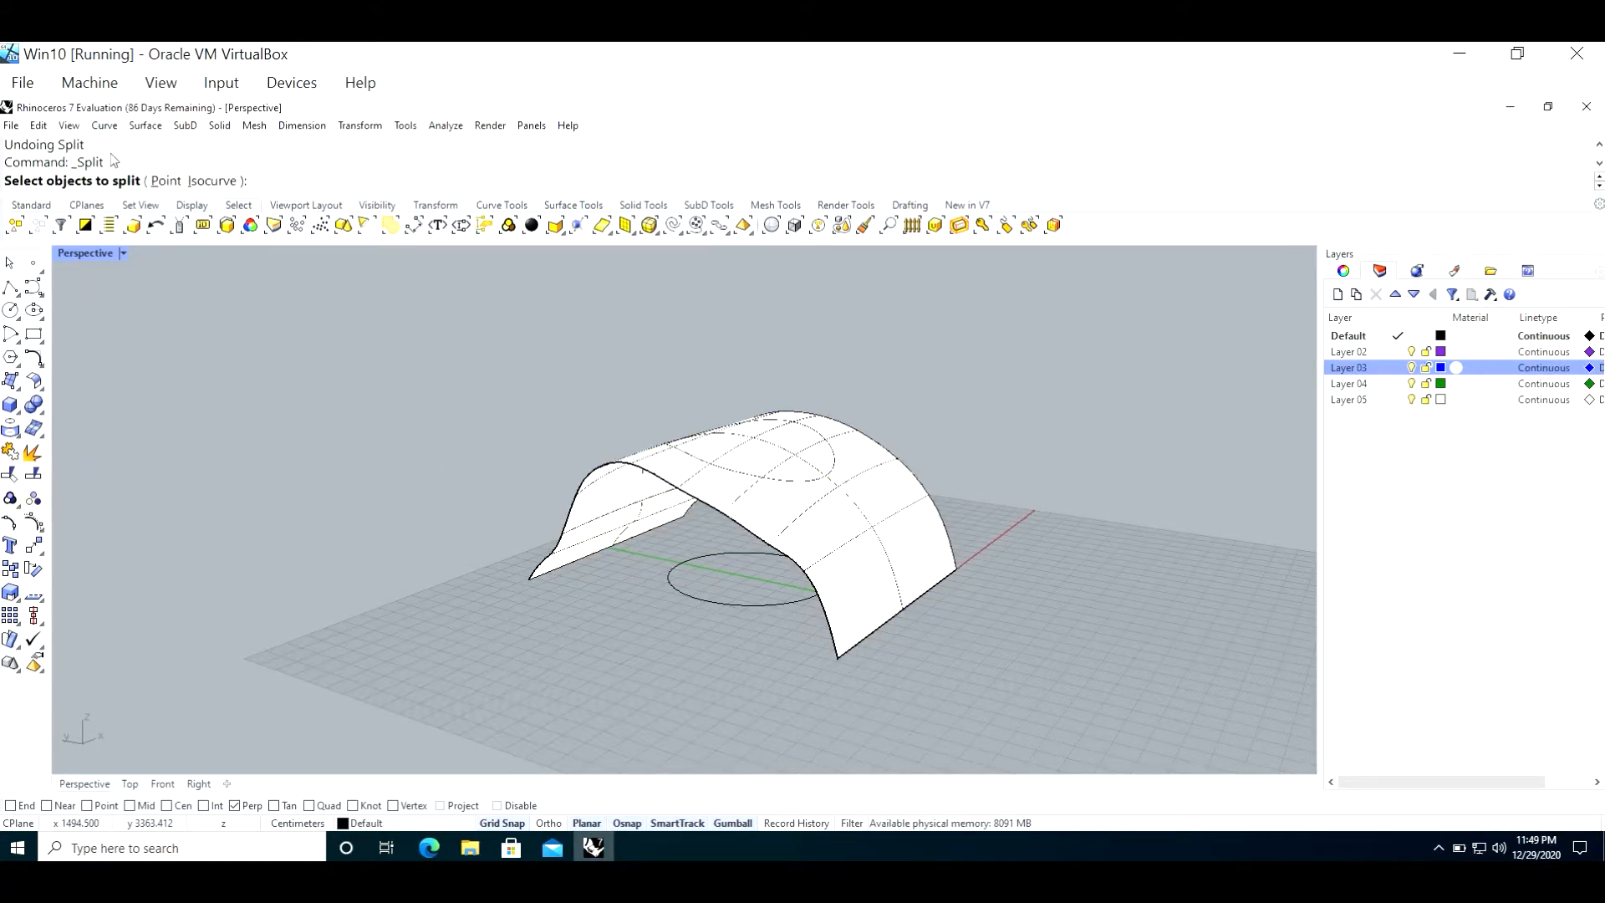
{"action": "left_click", "coordinate": [866, 570]}
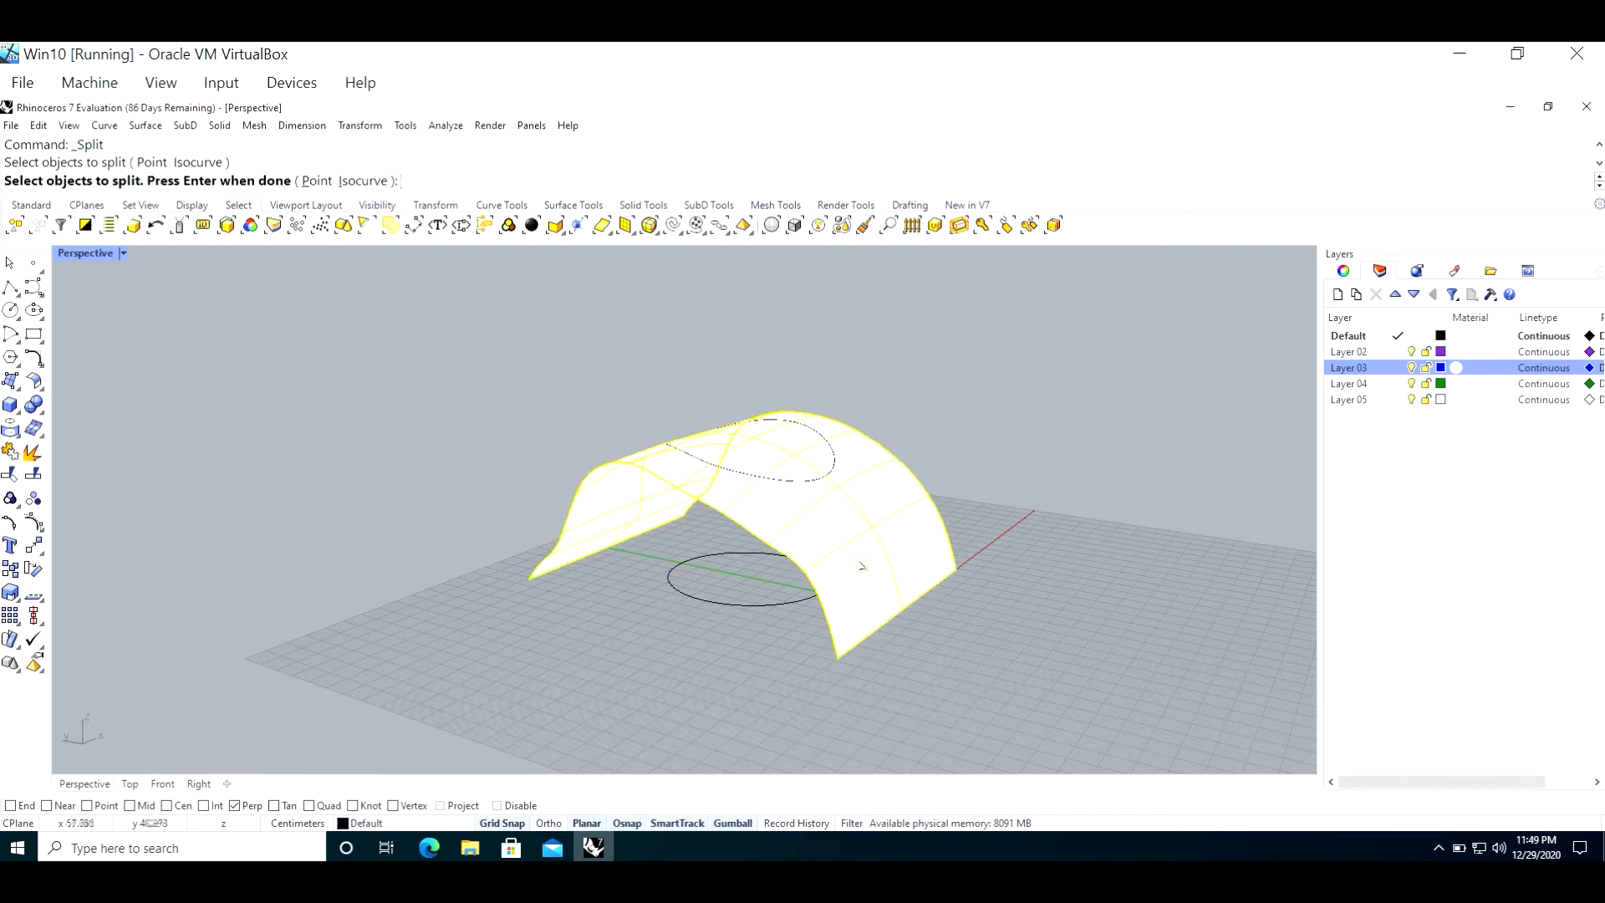
{"action": "key", "text": "Return"}
{"action": "scroll", "coordinate": [840, 451], "scroll_direction": "up", "scroll_amount": 5}
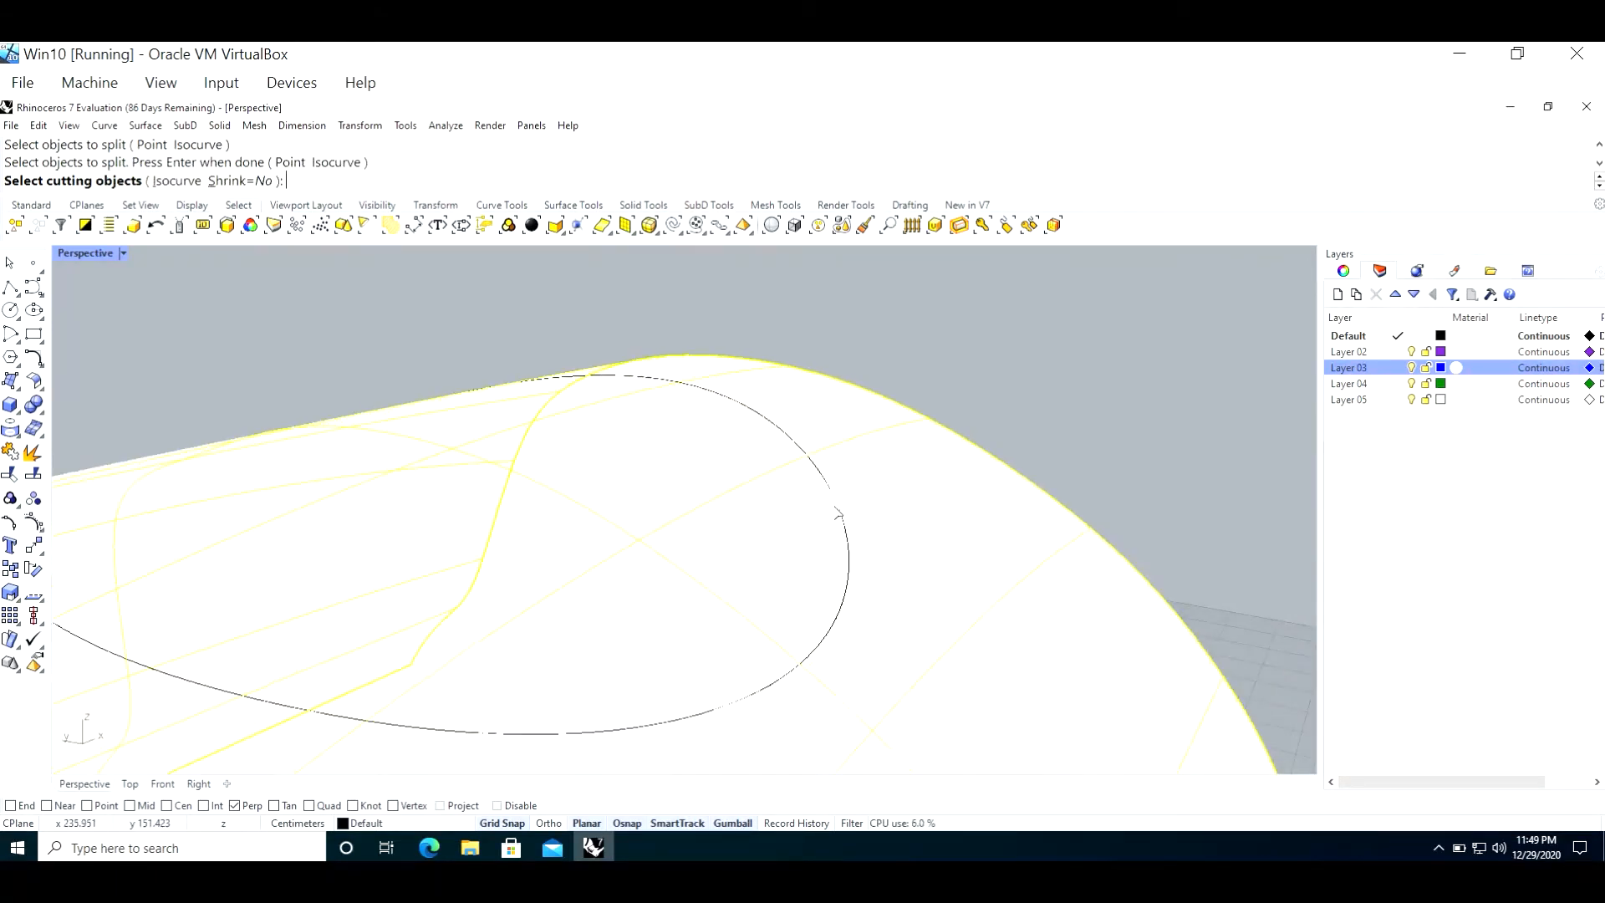
{"action": "left_click", "coordinate": [851, 547]}
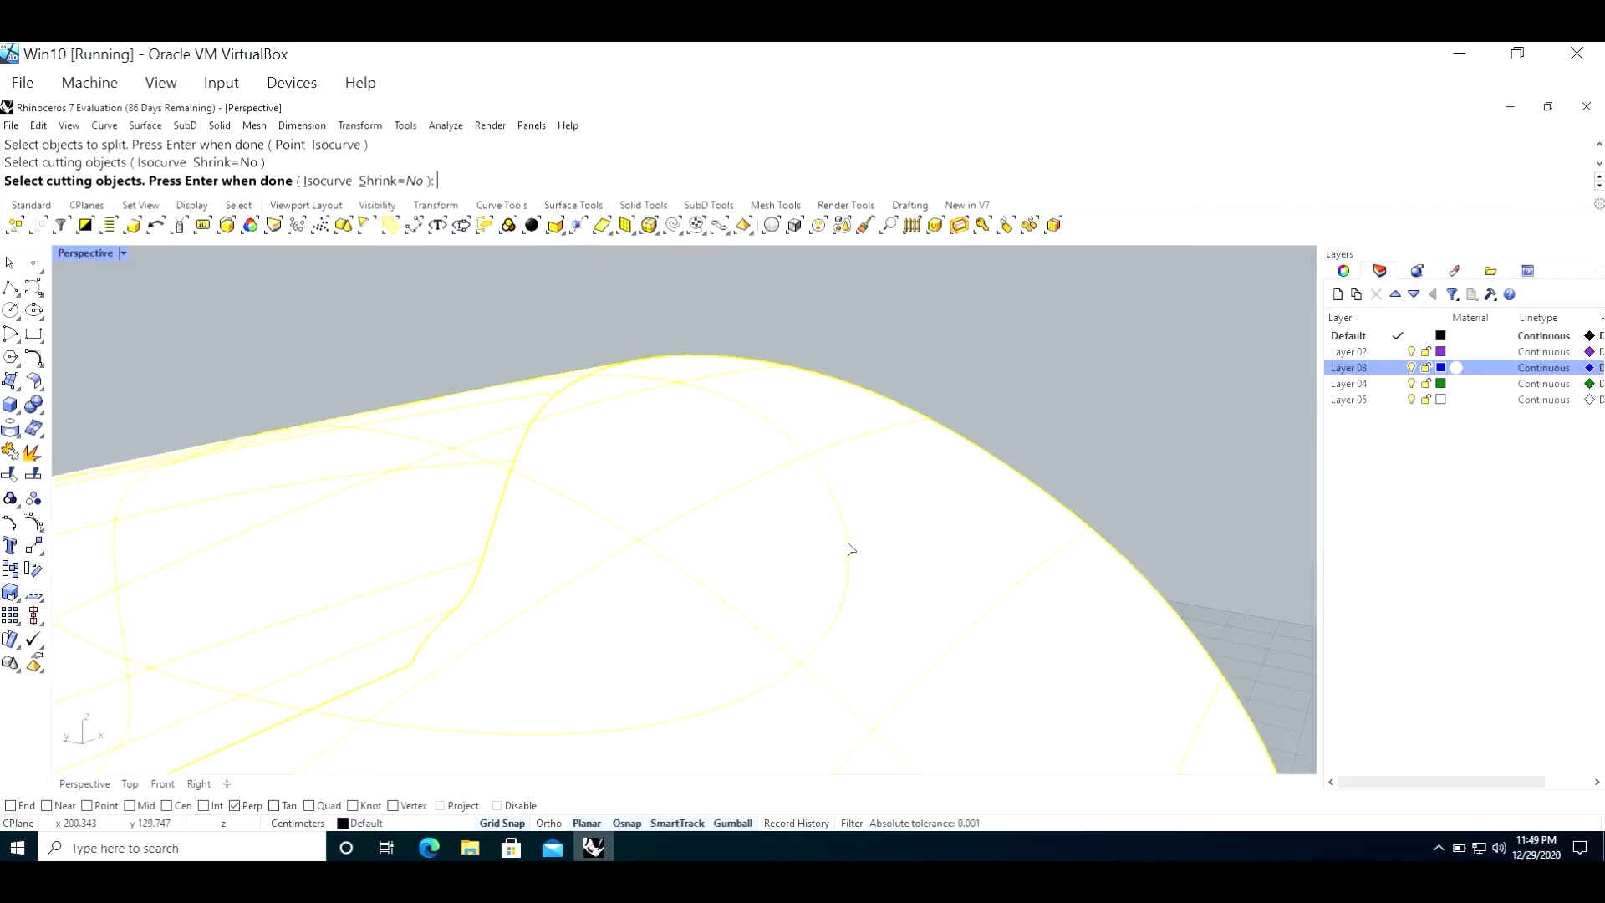
{"action": "key", "text": "Return"}
{"action": "scroll", "coordinate": [851, 548], "scroll_direction": "down", "scroll_amount": 5}
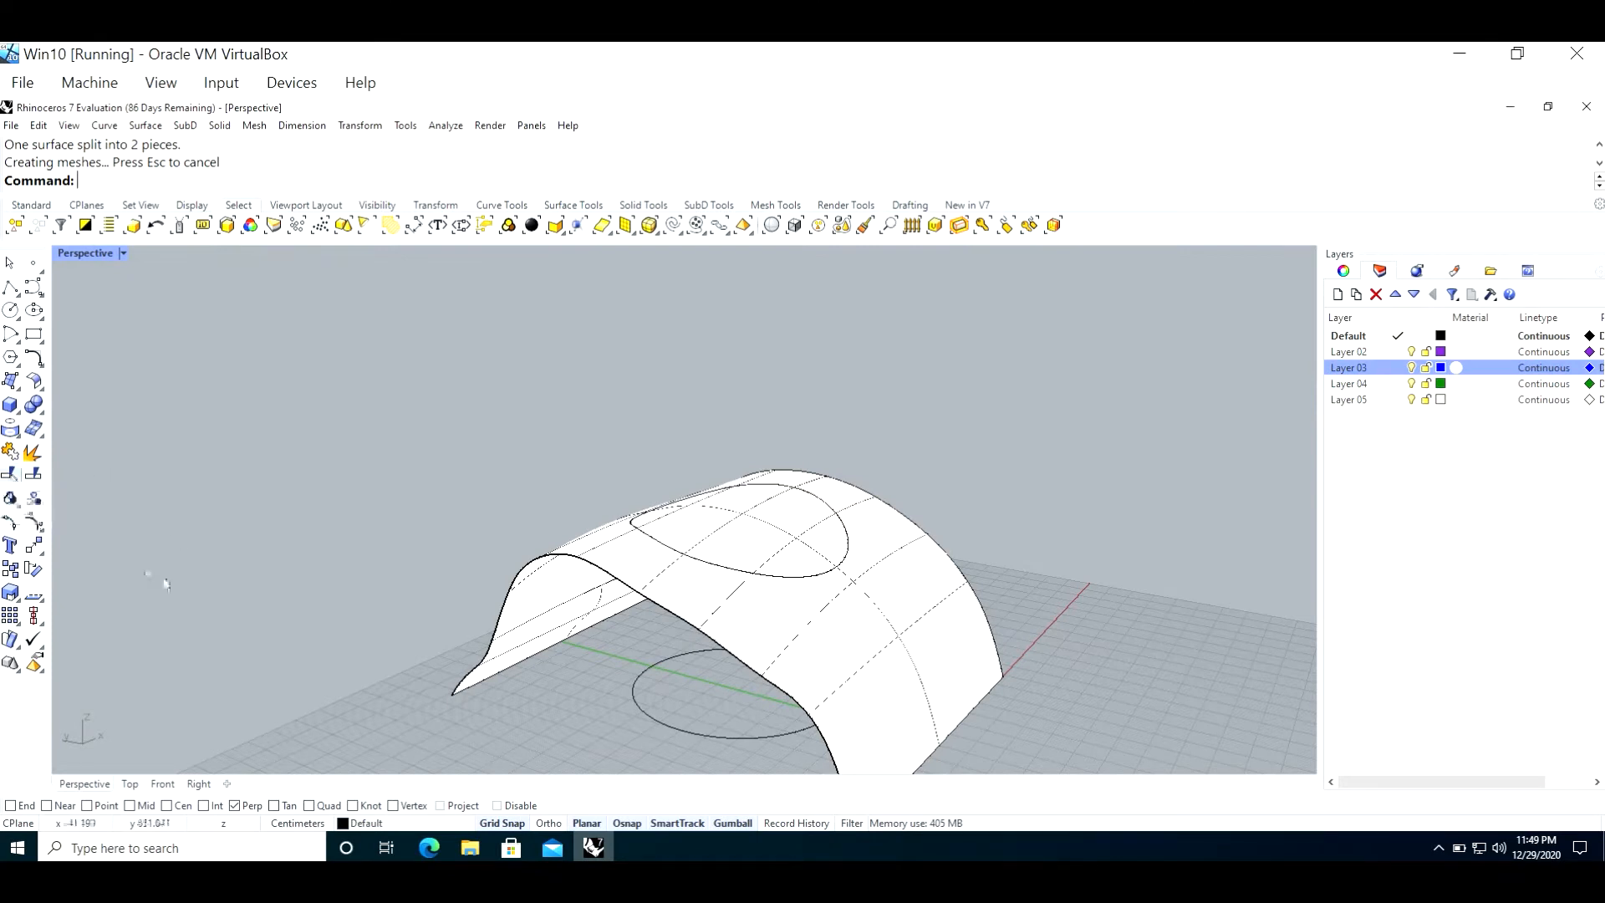
Step: Move the surface with the circular opening straight down, away from the arched profile curves
{"action": "left_click", "coordinate": [820, 561]}
{"action": "left_click", "coordinate": [755, 580], "text": "shift"}
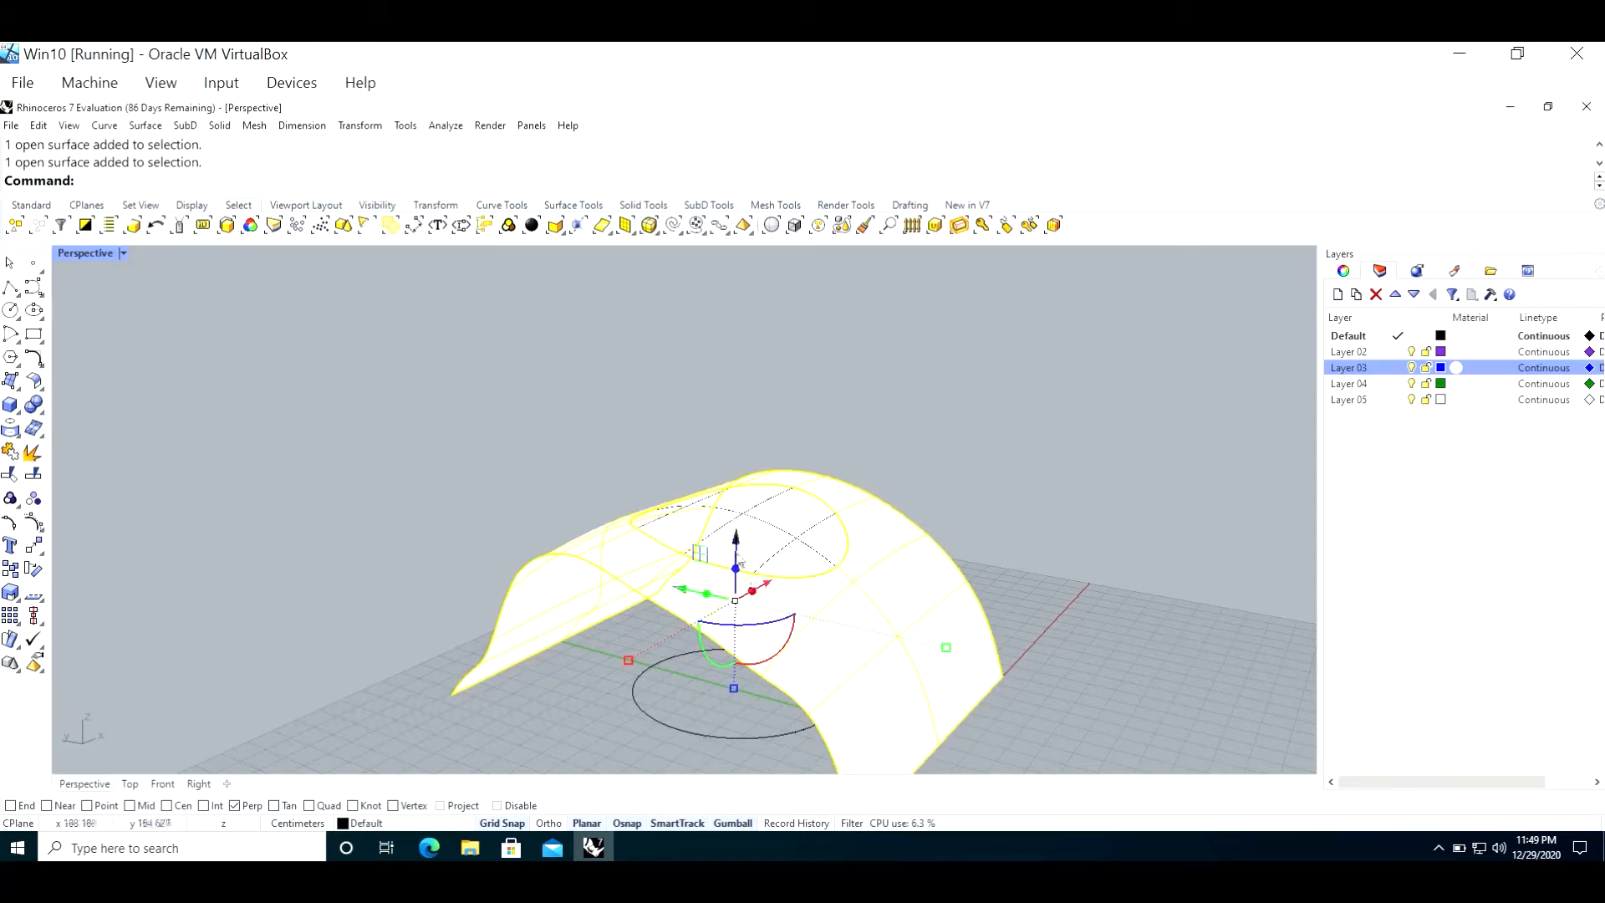
{"action": "left_click_drag", "start_coordinate": [736, 544], "coordinate": [747, 540]}
Step: Select the circular cut-out piece and move it up above the profile curves
{"action": "left_click", "coordinate": [759, 519]}
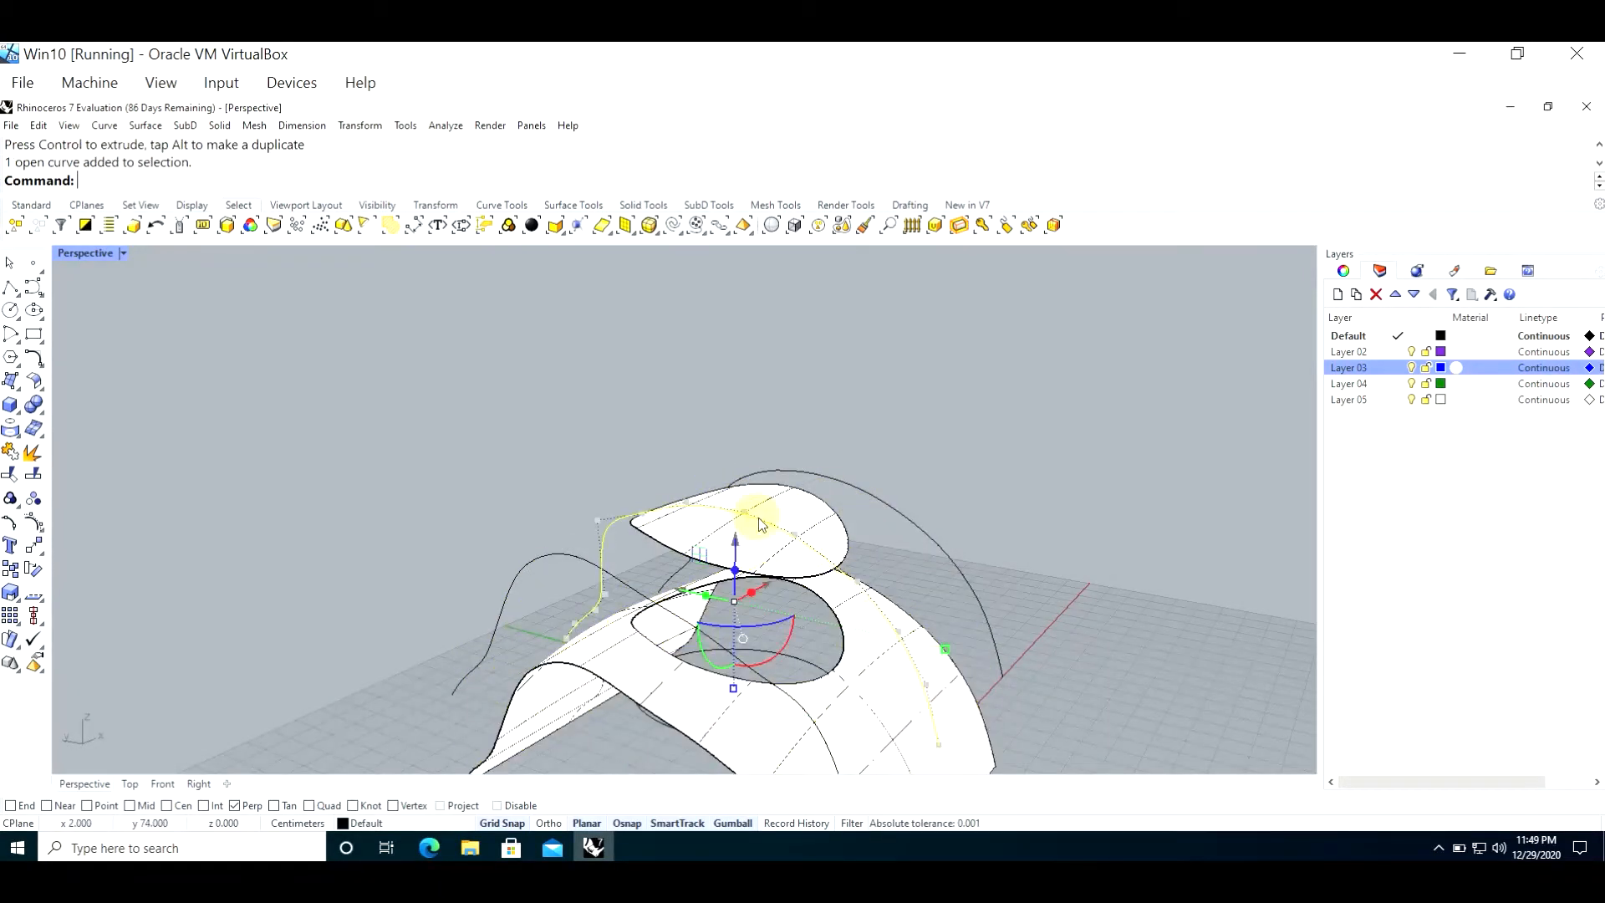
{"action": "left_click", "coordinate": [796, 495]}
{"action": "left_click_drag", "start_coordinate": [742, 474], "coordinate": [660, 380]}
{"action": "left_click_drag", "start_coordinate": [709, 328], "coordinate": [709, 348]}
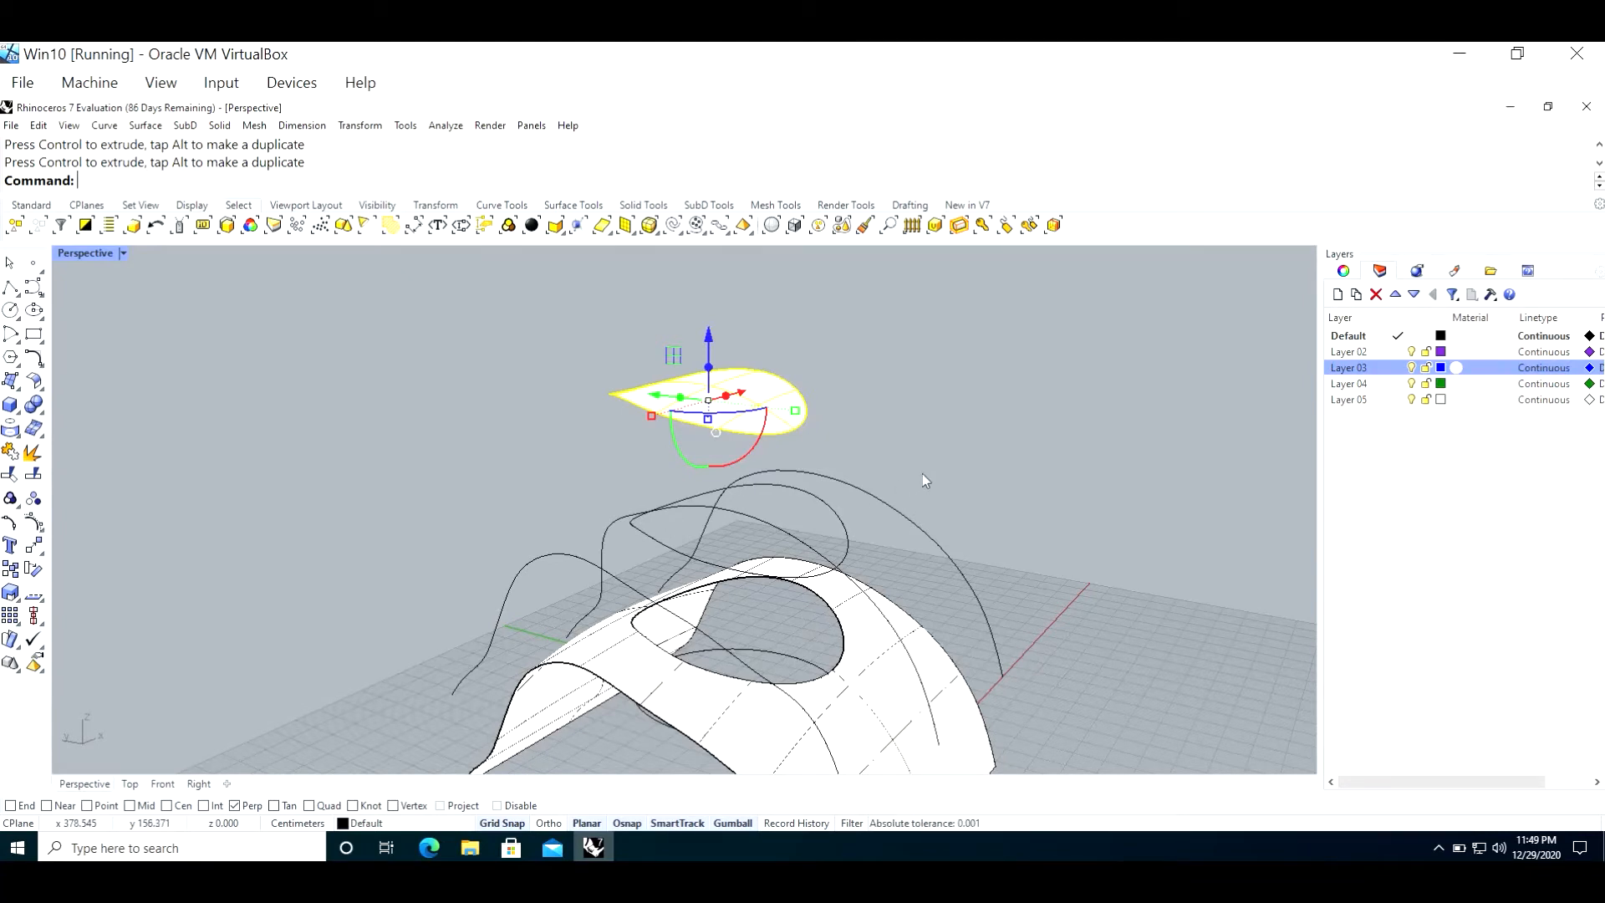
{"action": "left_click_drag", "start_coordinate": [901, 481], "coordinate": [789, 506]}
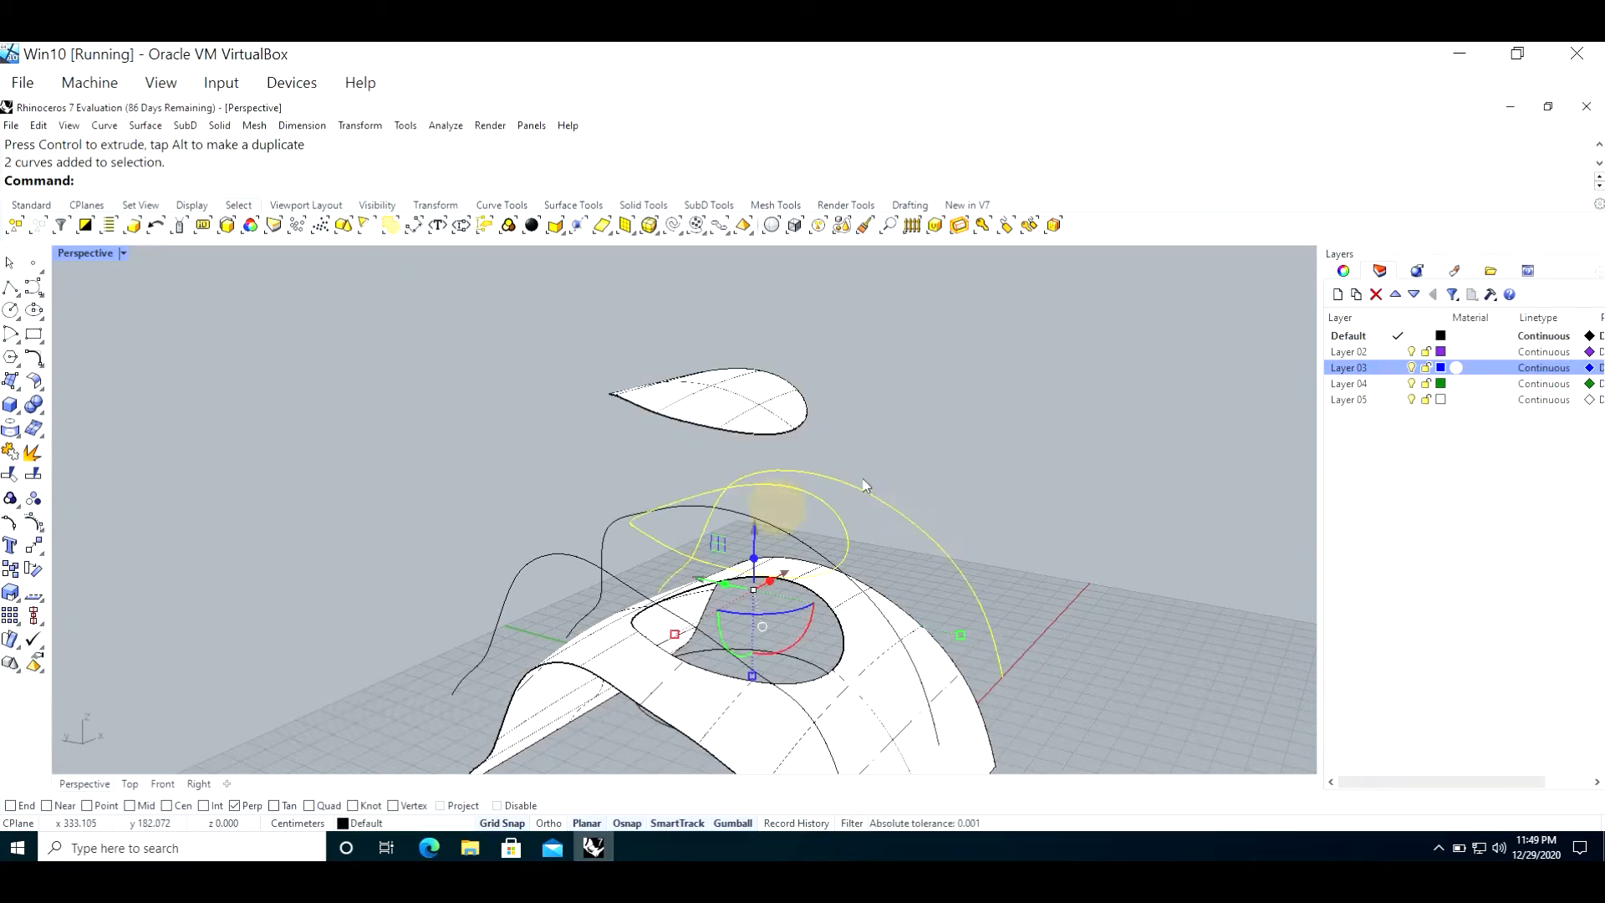
{"action": "left_click", "coordinate": [1043, 422]}
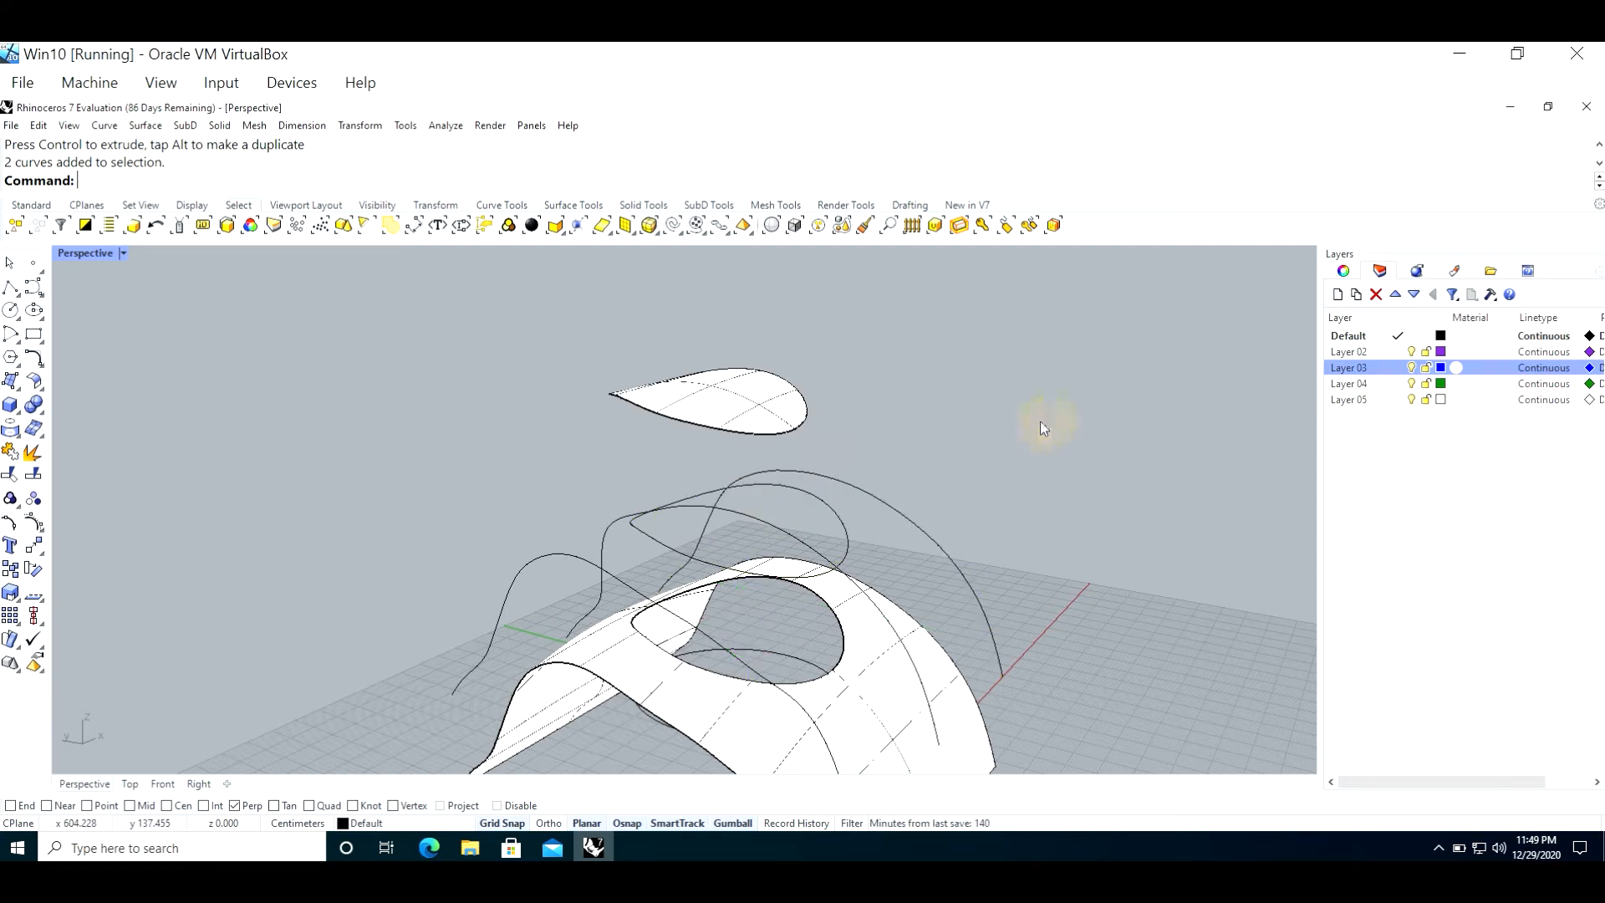
{"action": "left_click", "coordinate": [874, 493]}
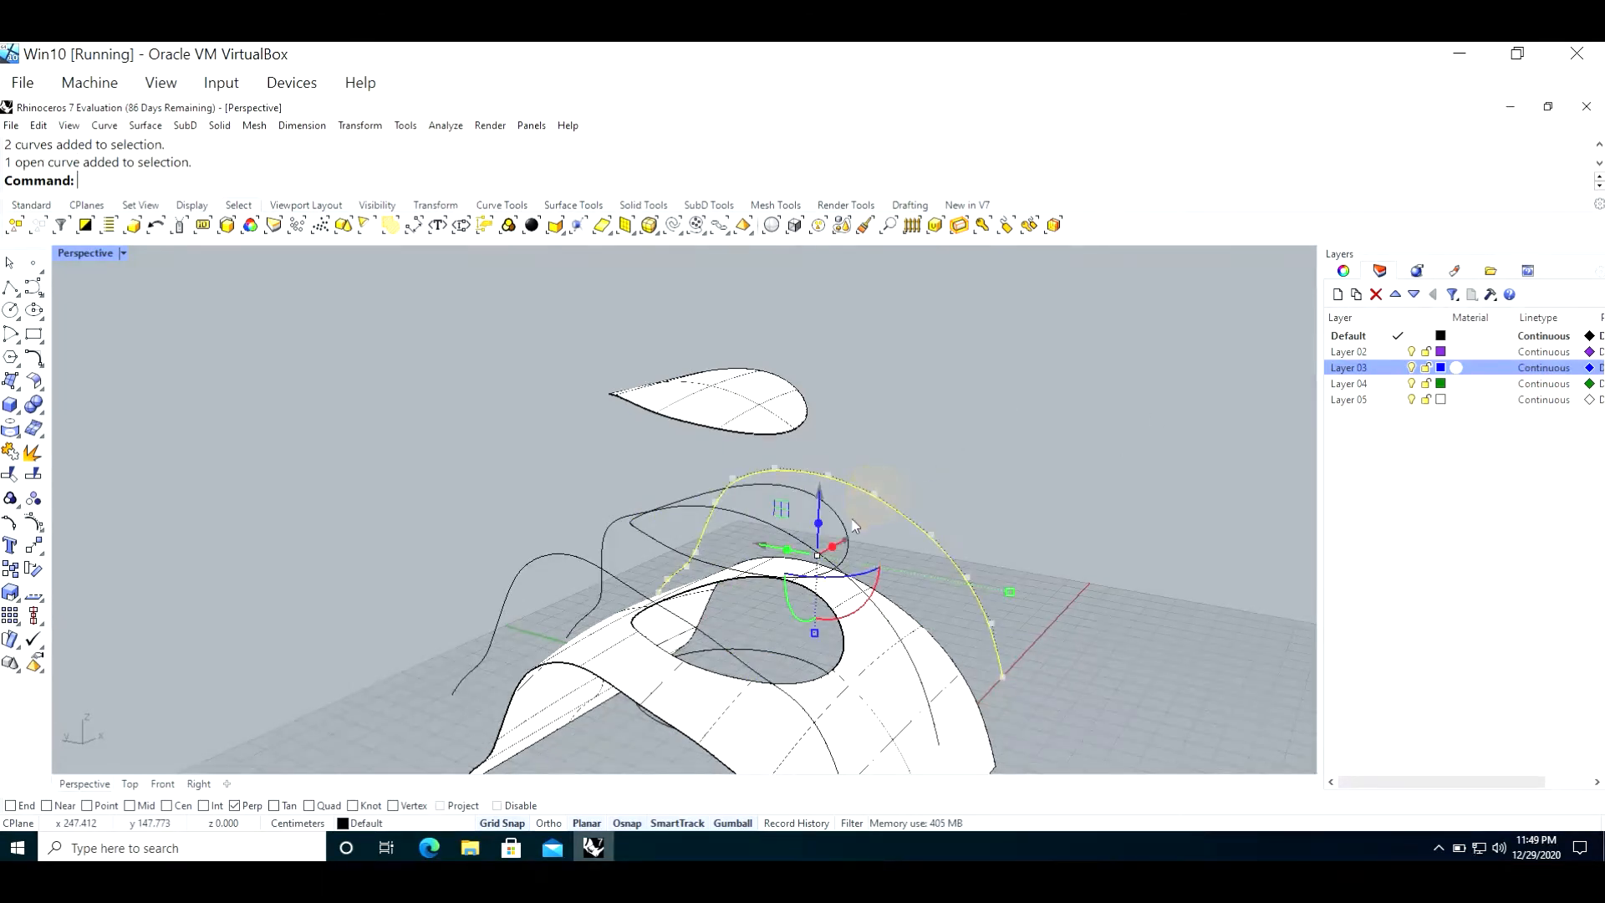
{"action": "left_click", "coordinate": [896, 442]}
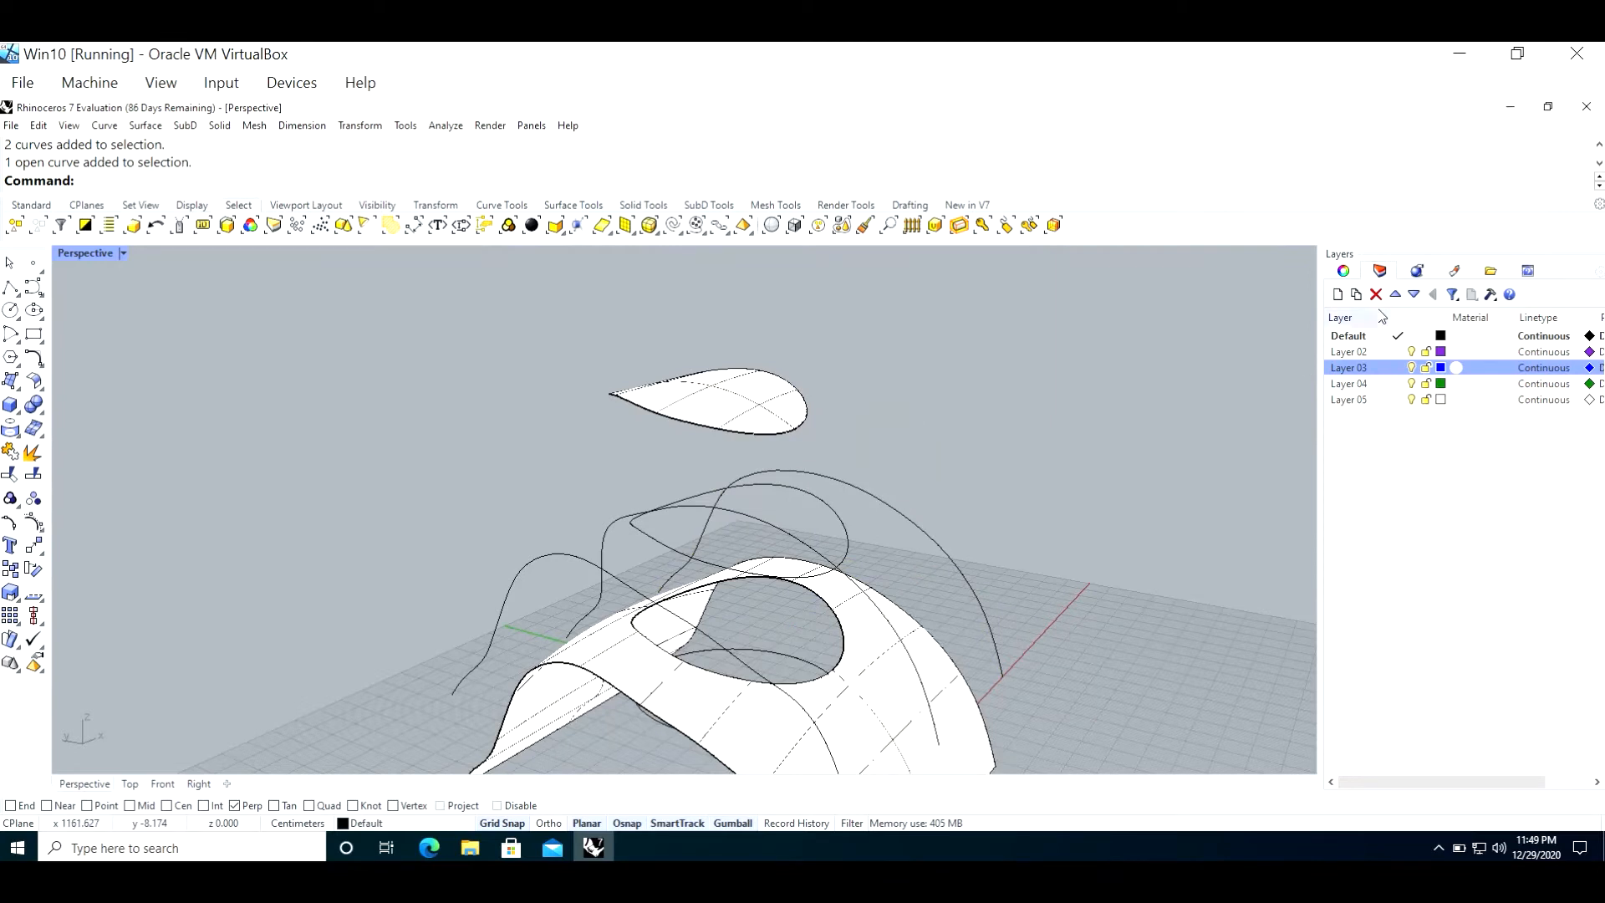
Step: Rename Layer 02 as CRVS
{"action": "left_click", "coordinate": [1361, 352]}
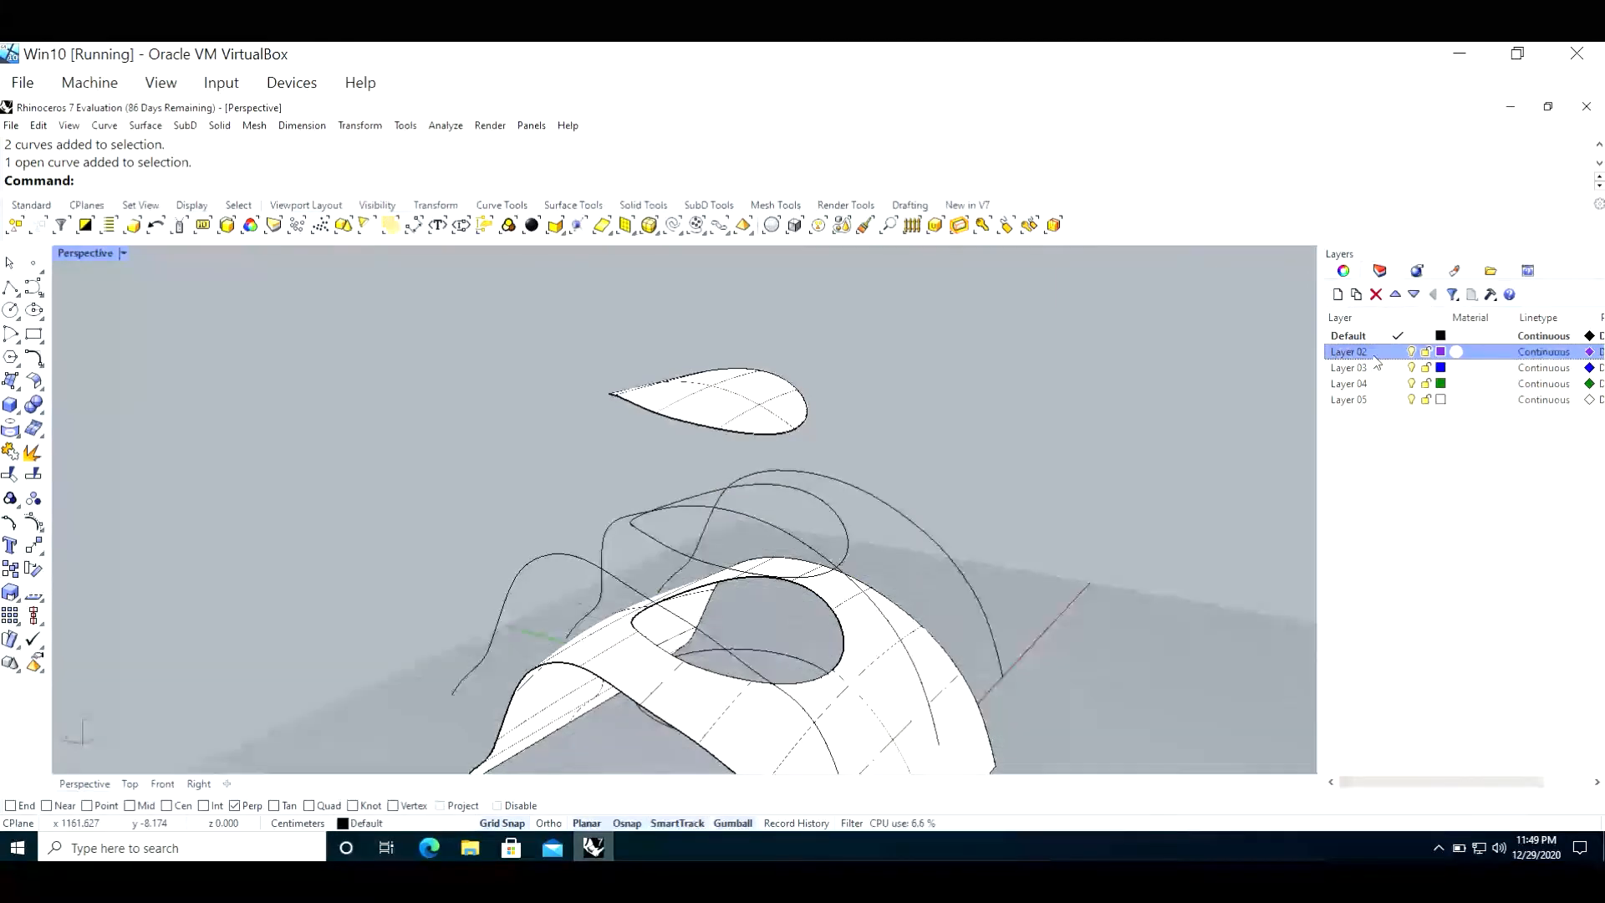
{"action": "left_click", "coordinate": [1375, 356]}
{"action": "type", "text": "CRVS"}
{"action": "key", "text": "Return"}
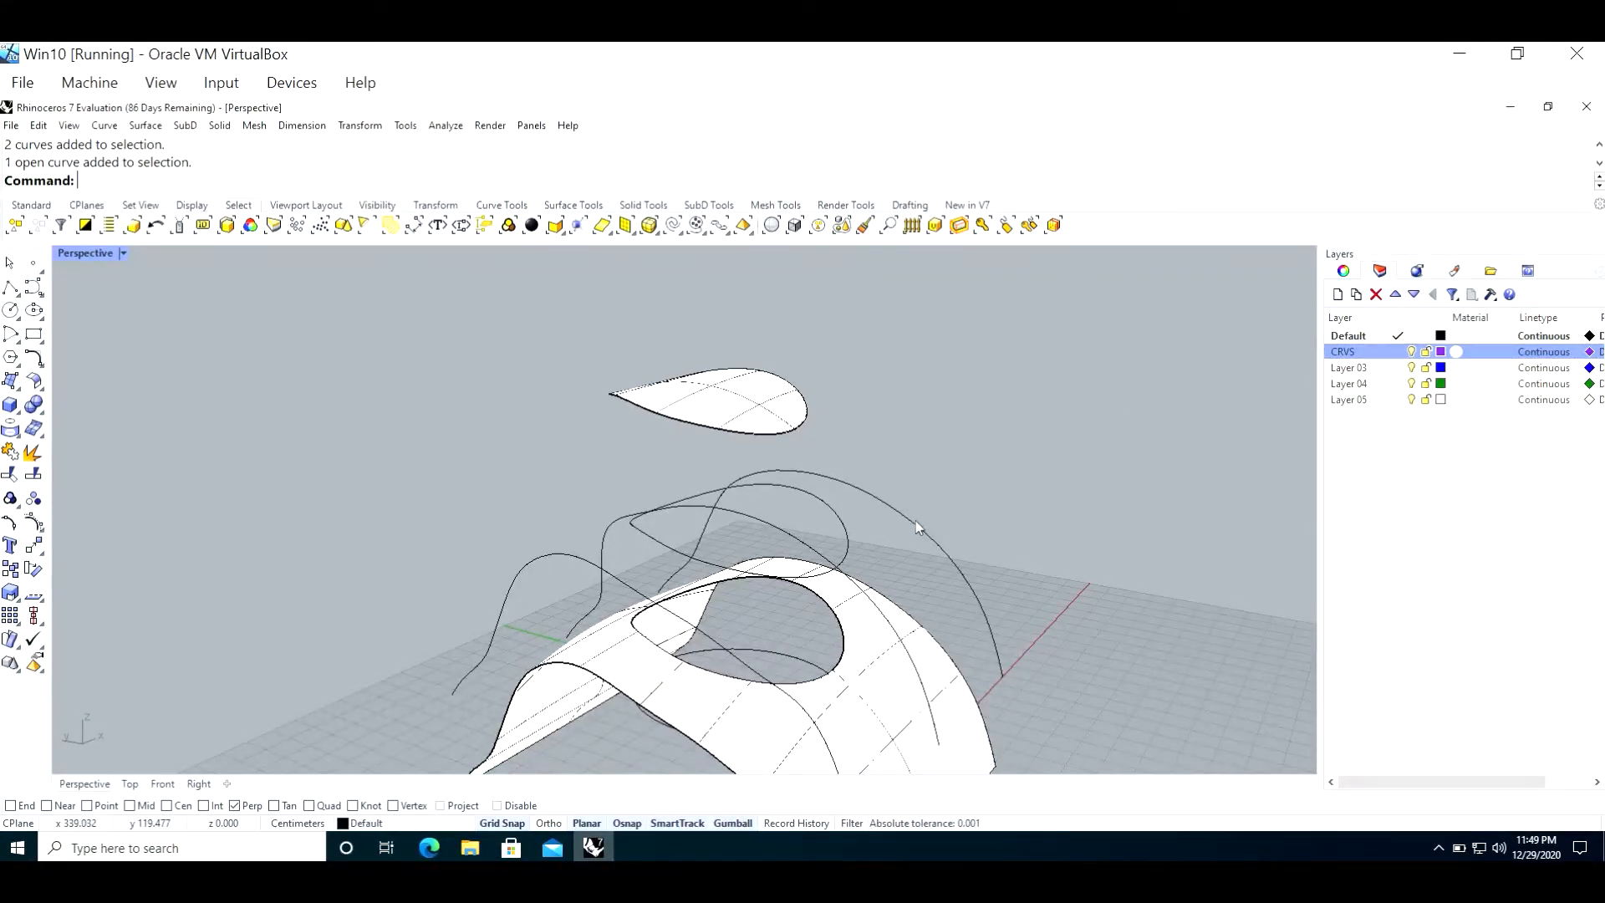
Step: Assign the three arched profile curves and the projected circle curve to the CRVS layer, and turn that layer off
{"action": "left_click", "coordinate": [529, 562]}
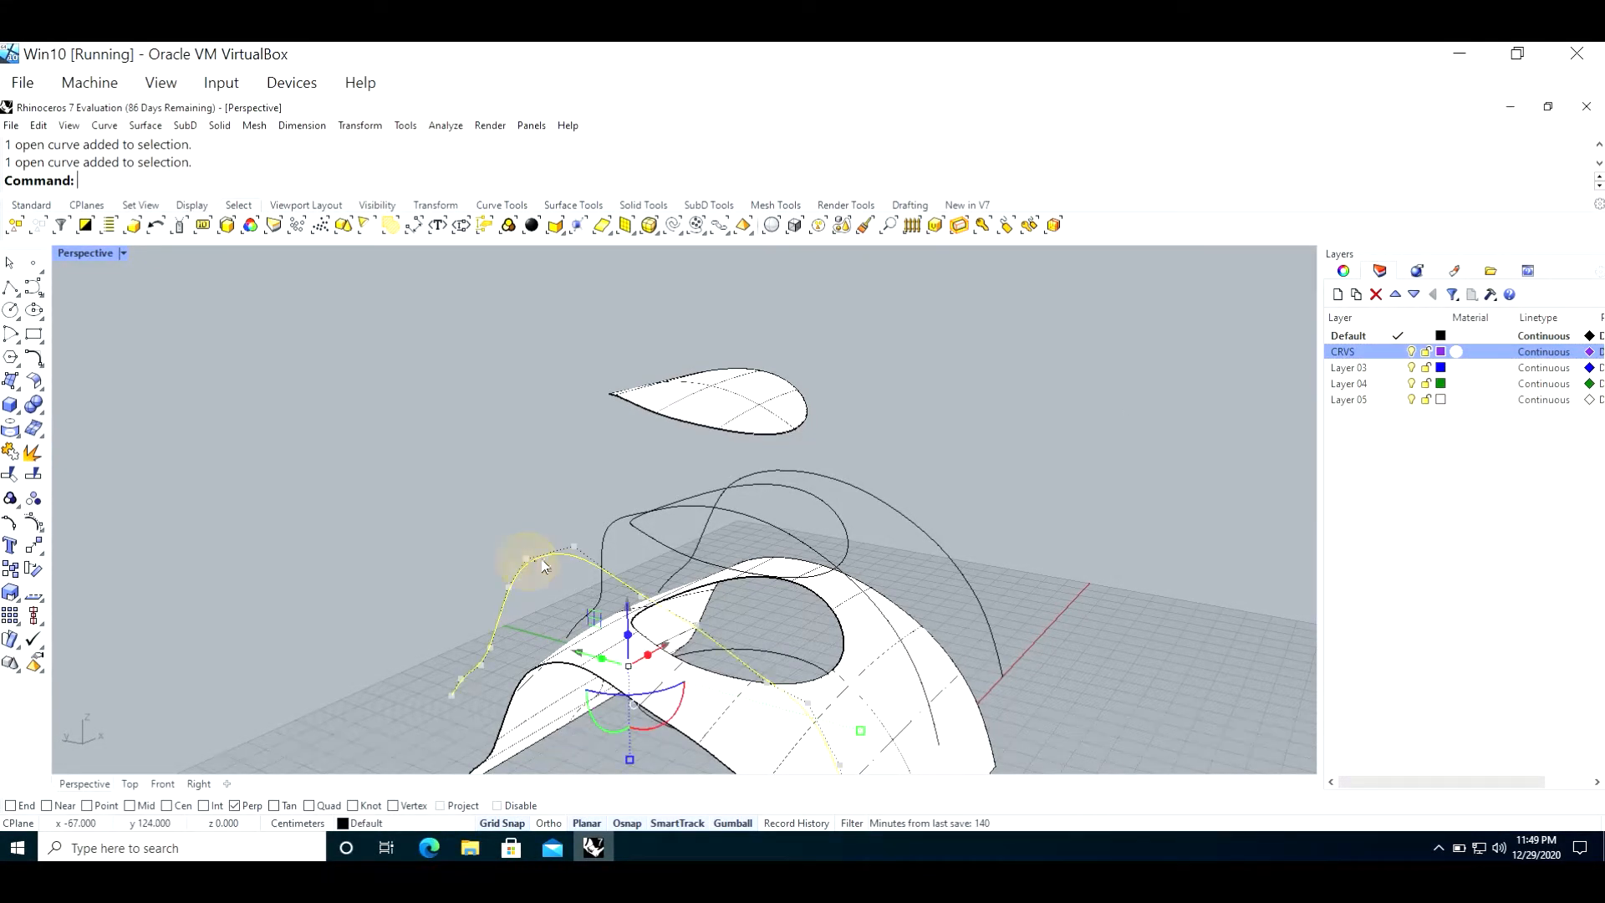
{"action": "left_click", "coordinate": [615, 532], "text": "shift"}
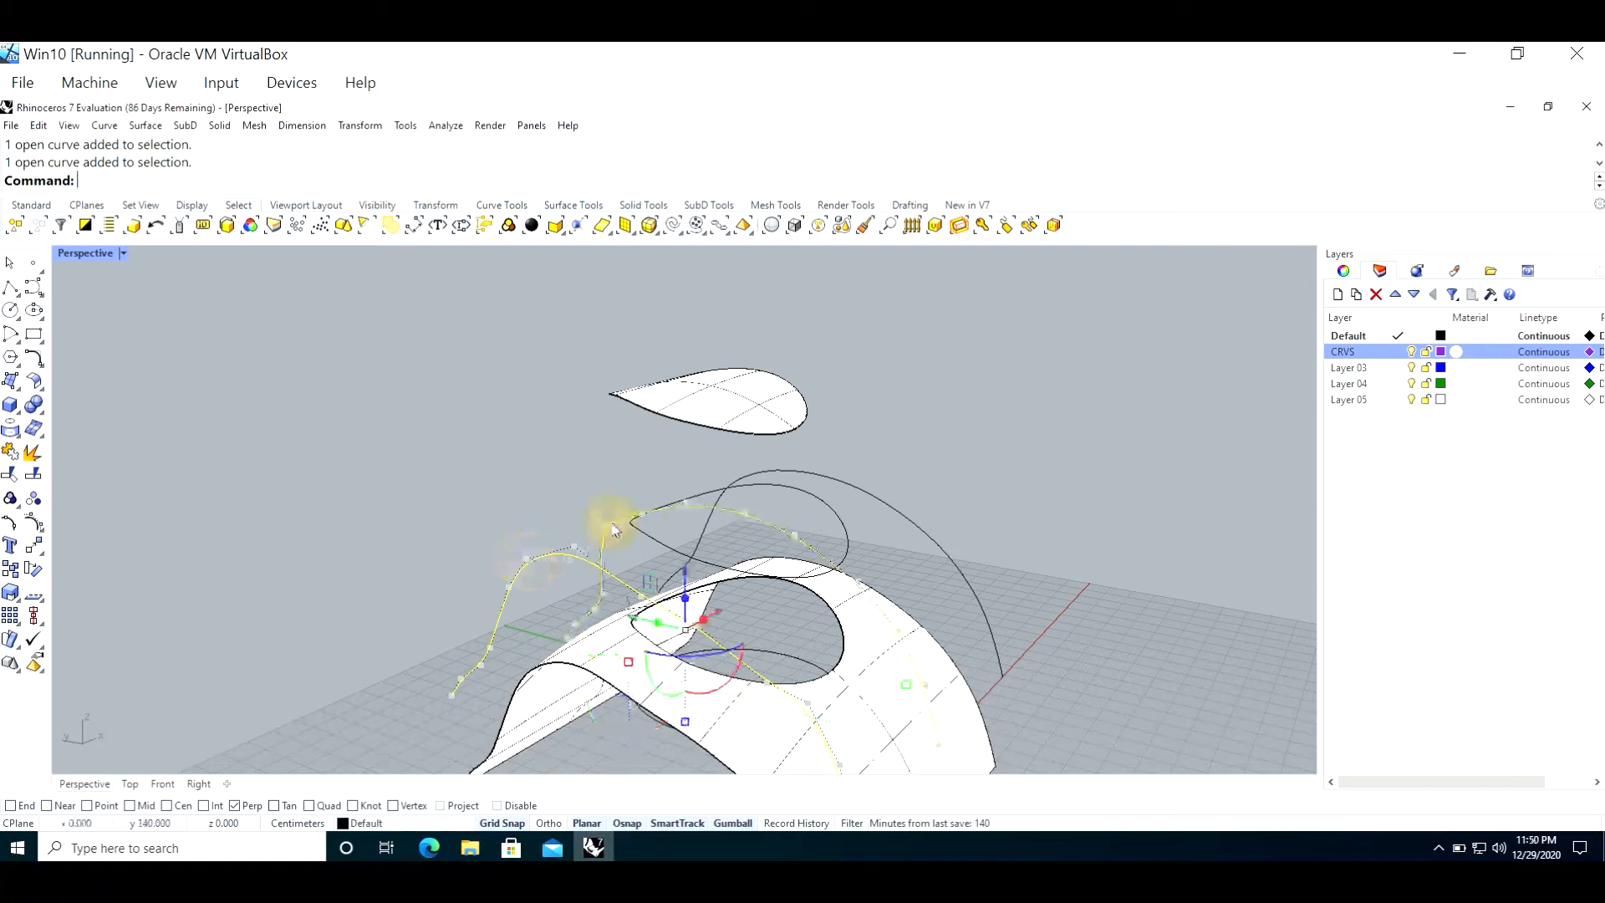
{"action": "left_click", "coordinate": [669, 549], "text": "shift"}
{"action": "left_click", "coordinate": [913, 523], "text": "shift"}
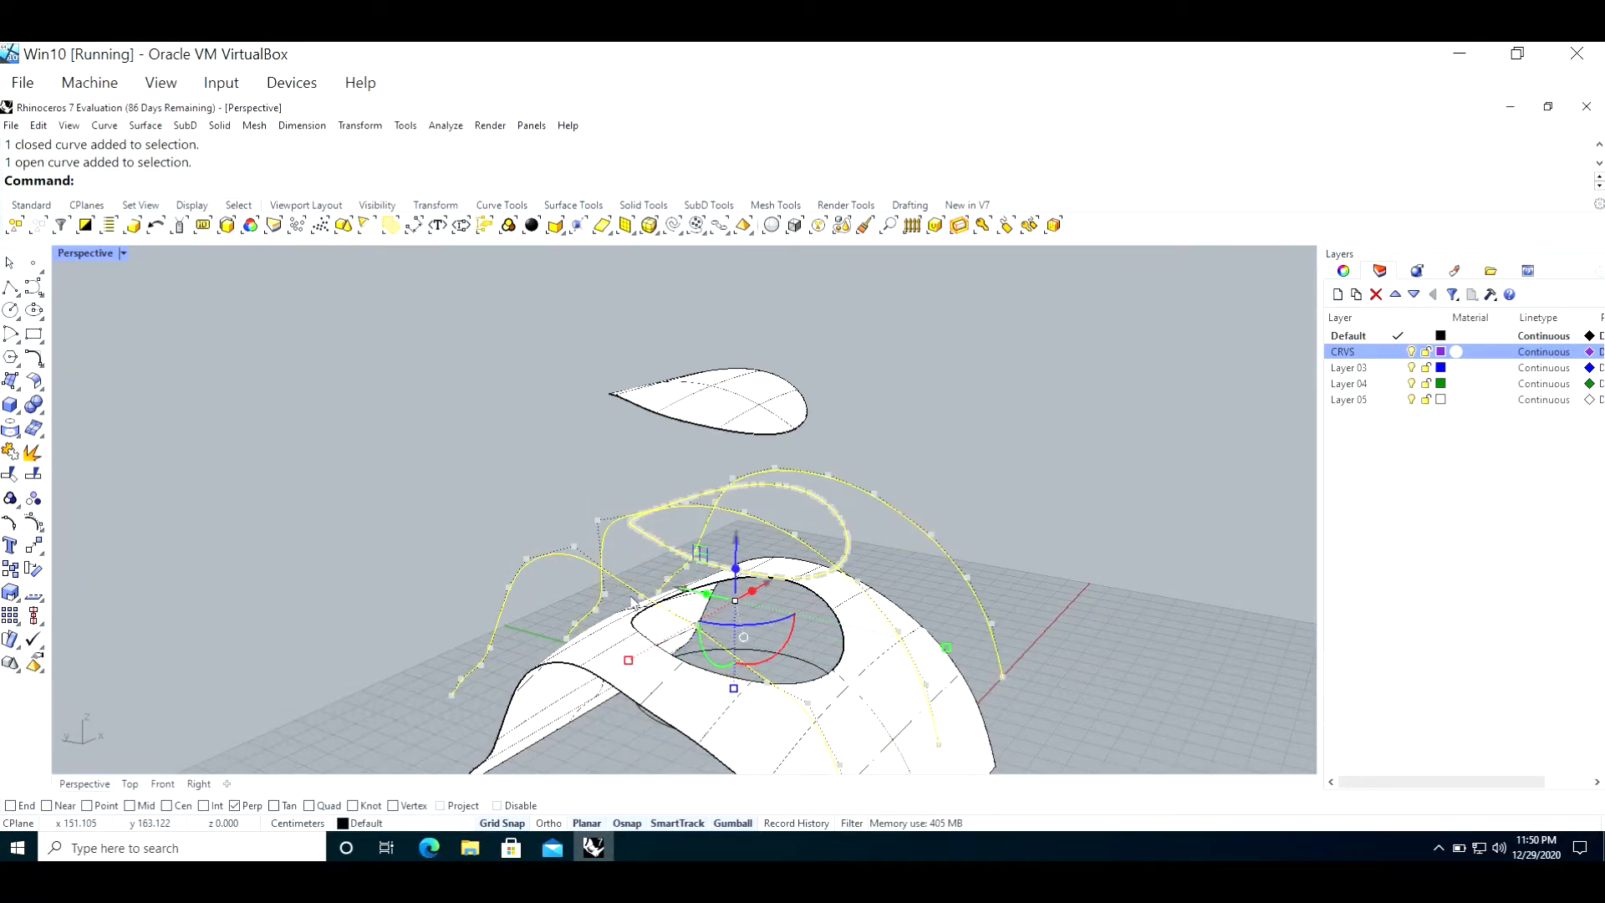
{"action": "left_click", "coordinate": [402, 826]}
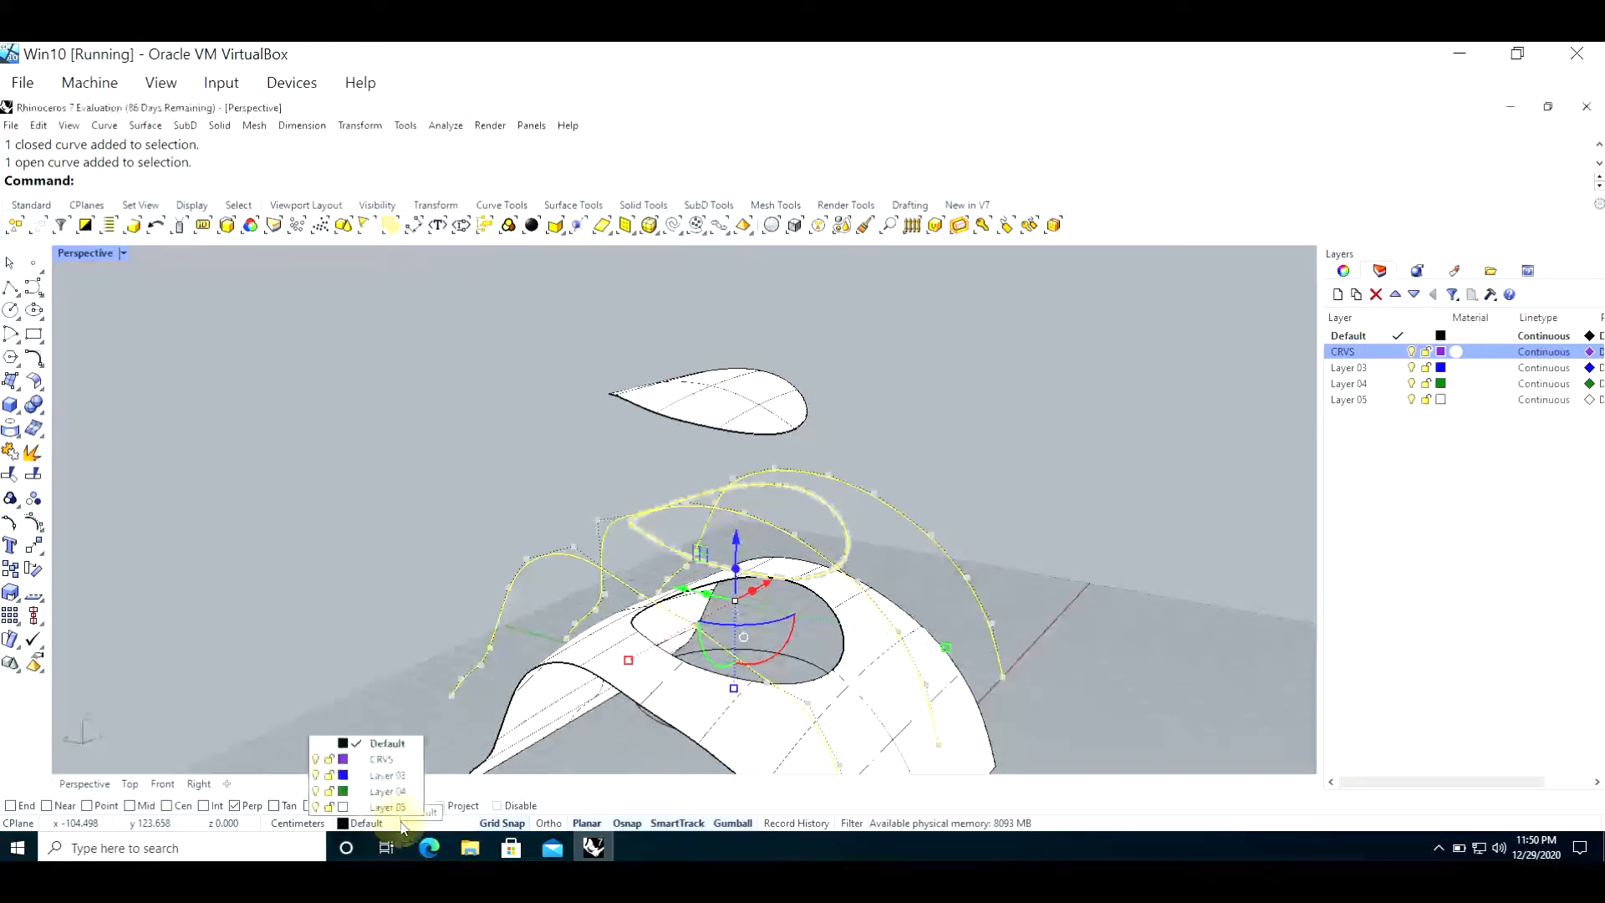
{"action": "left_click", "coordinate": [393, 763]}
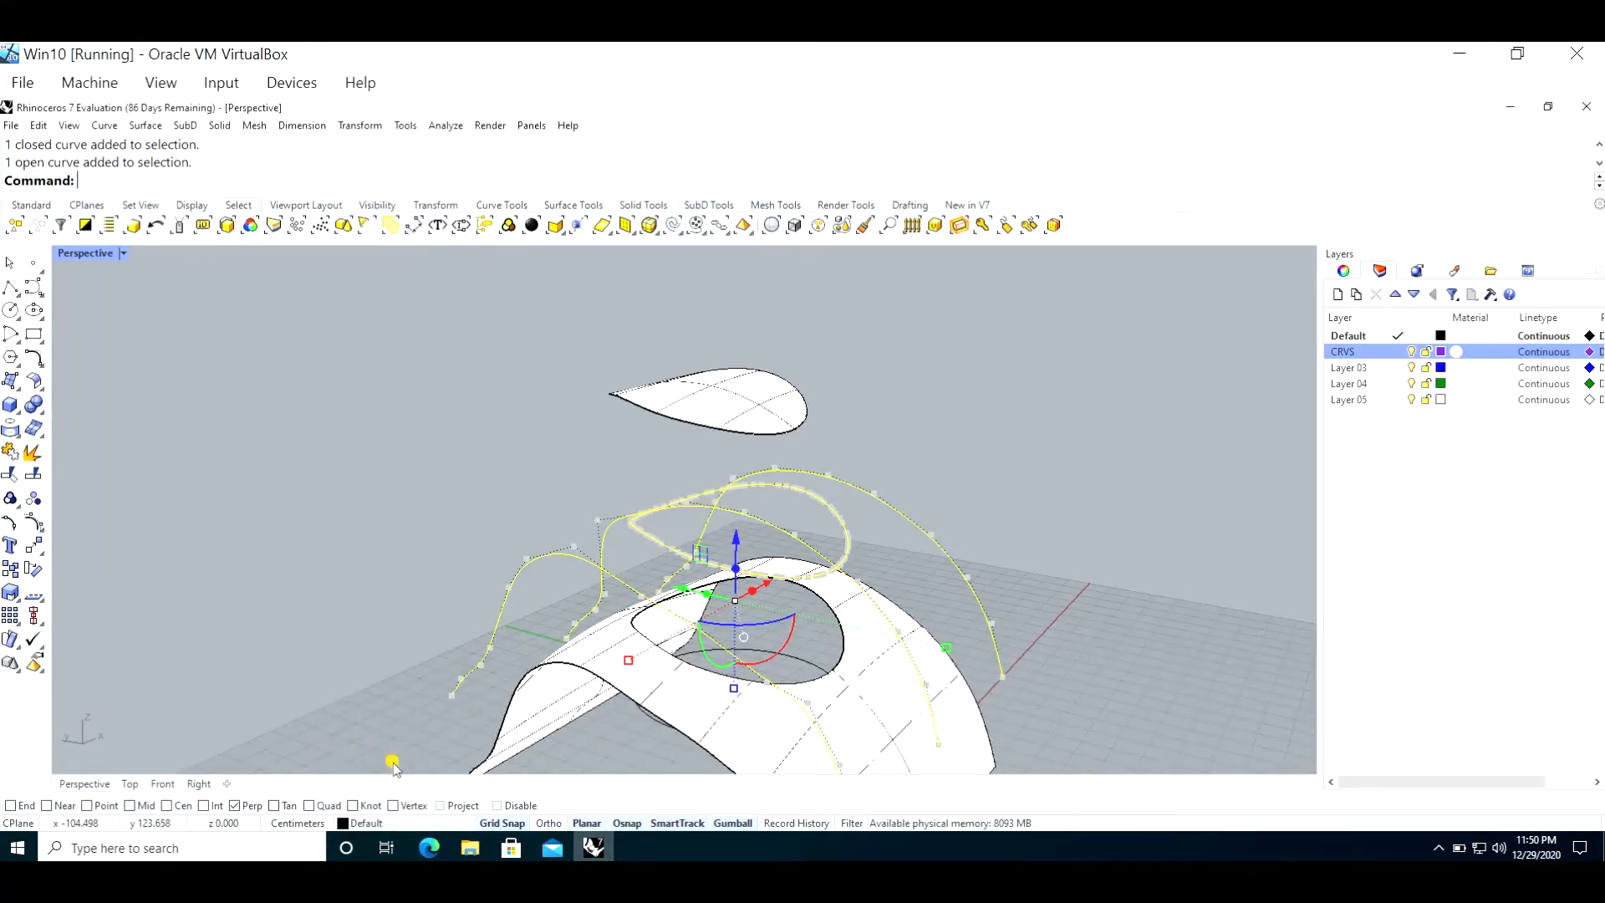
{"action": "left_click", "coordinate": [365, 466]}
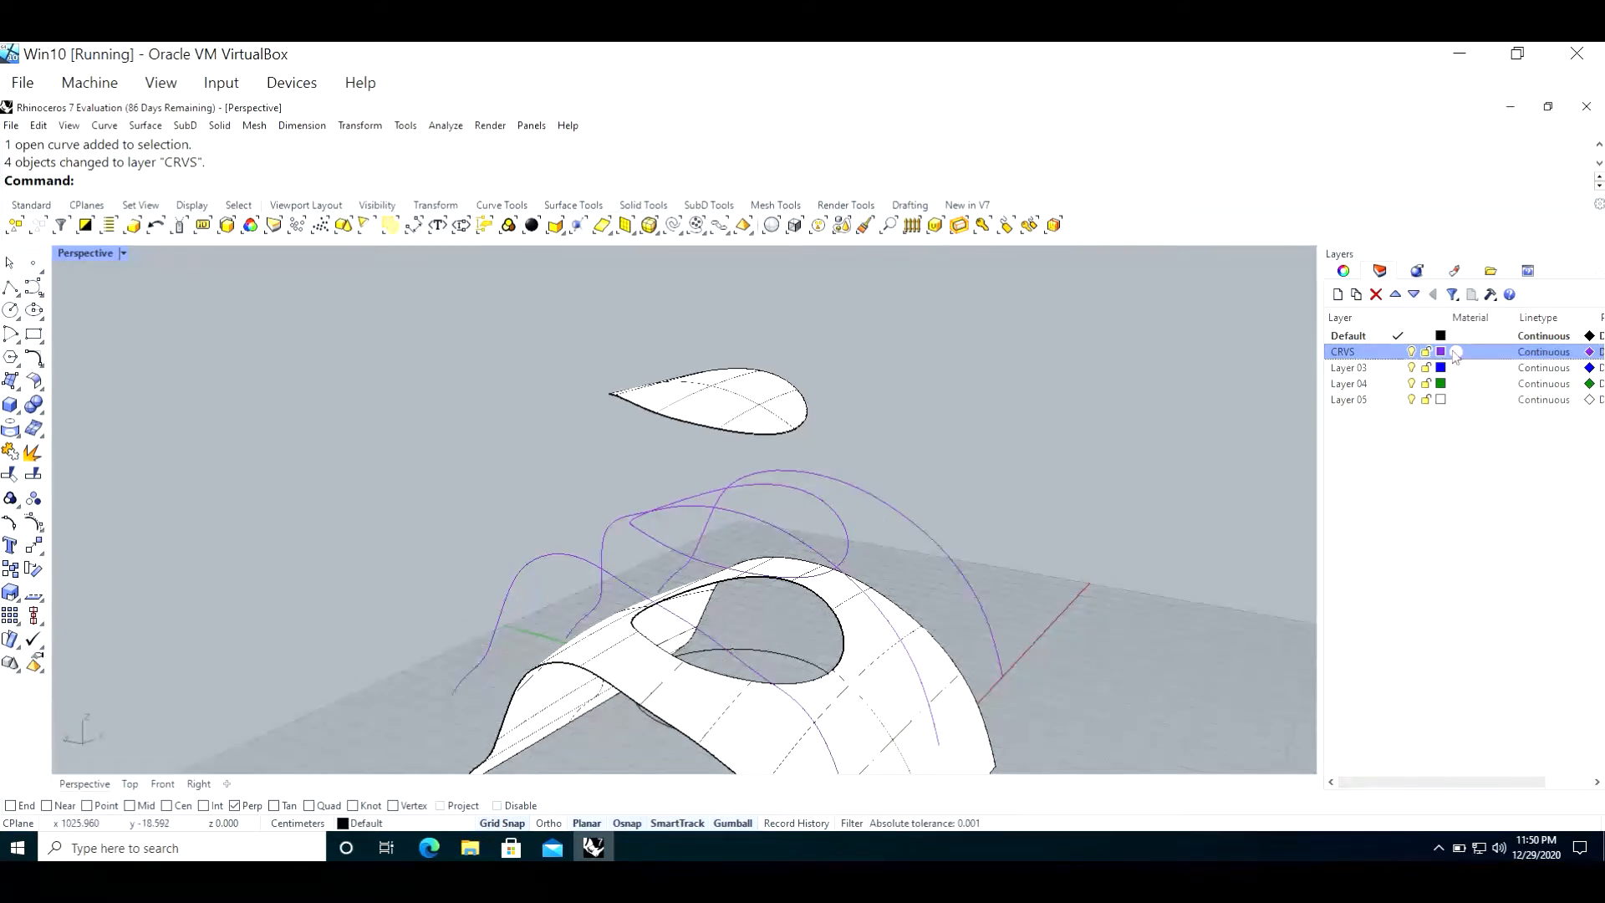
{"action": "left_click", "coordinate": [1412, 352]}
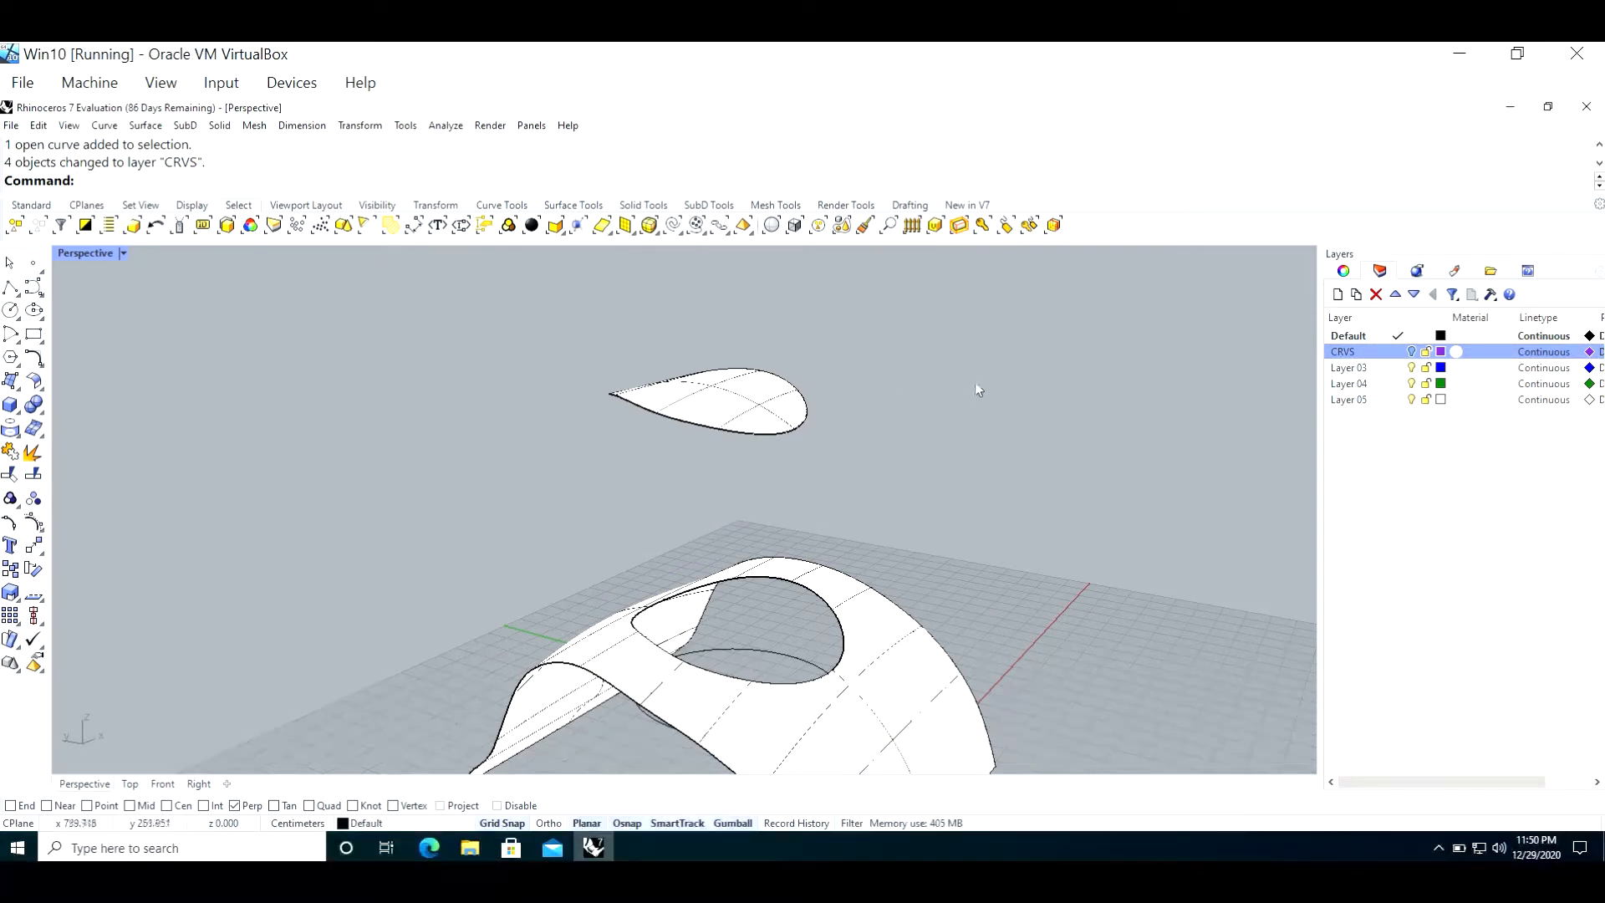
Step: Shift the raised circular cut-out piece slightly sideways above the surface with the opening and clear the selection
{"action": "left_click", "coordinate": [766, 393]}
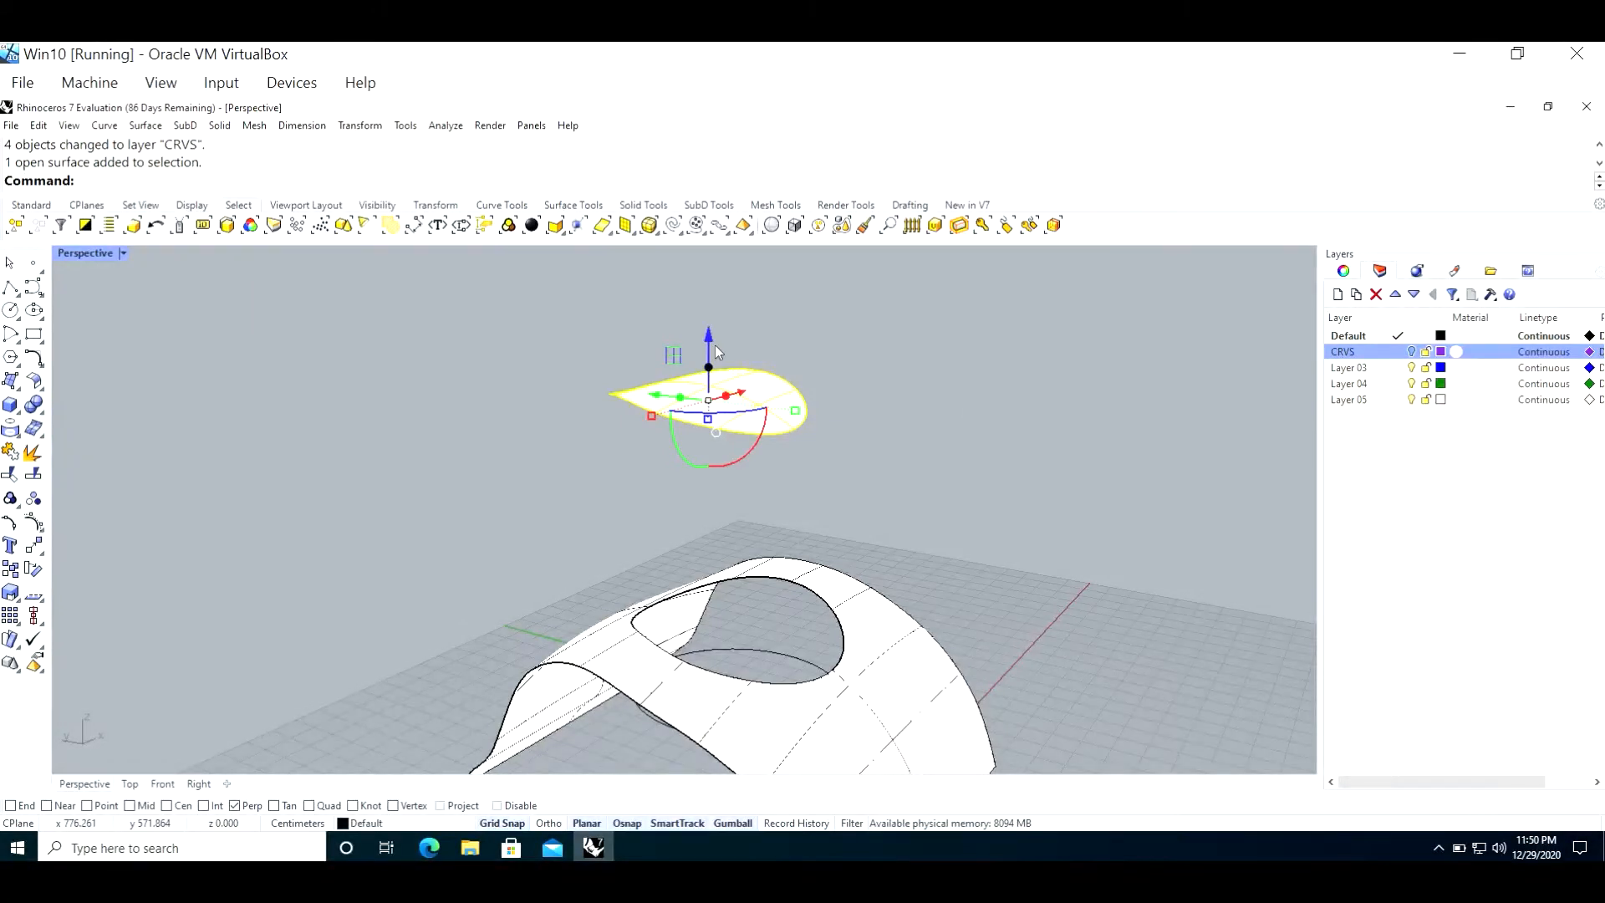
{"action": "left_click_drag", "start_coordinate": [710, 344], "coordinate": [798, 401]}
{"action": "left_click", "coordinate": [946, 443]}
{"action": "left_click", "coordinate": [783, 381]}
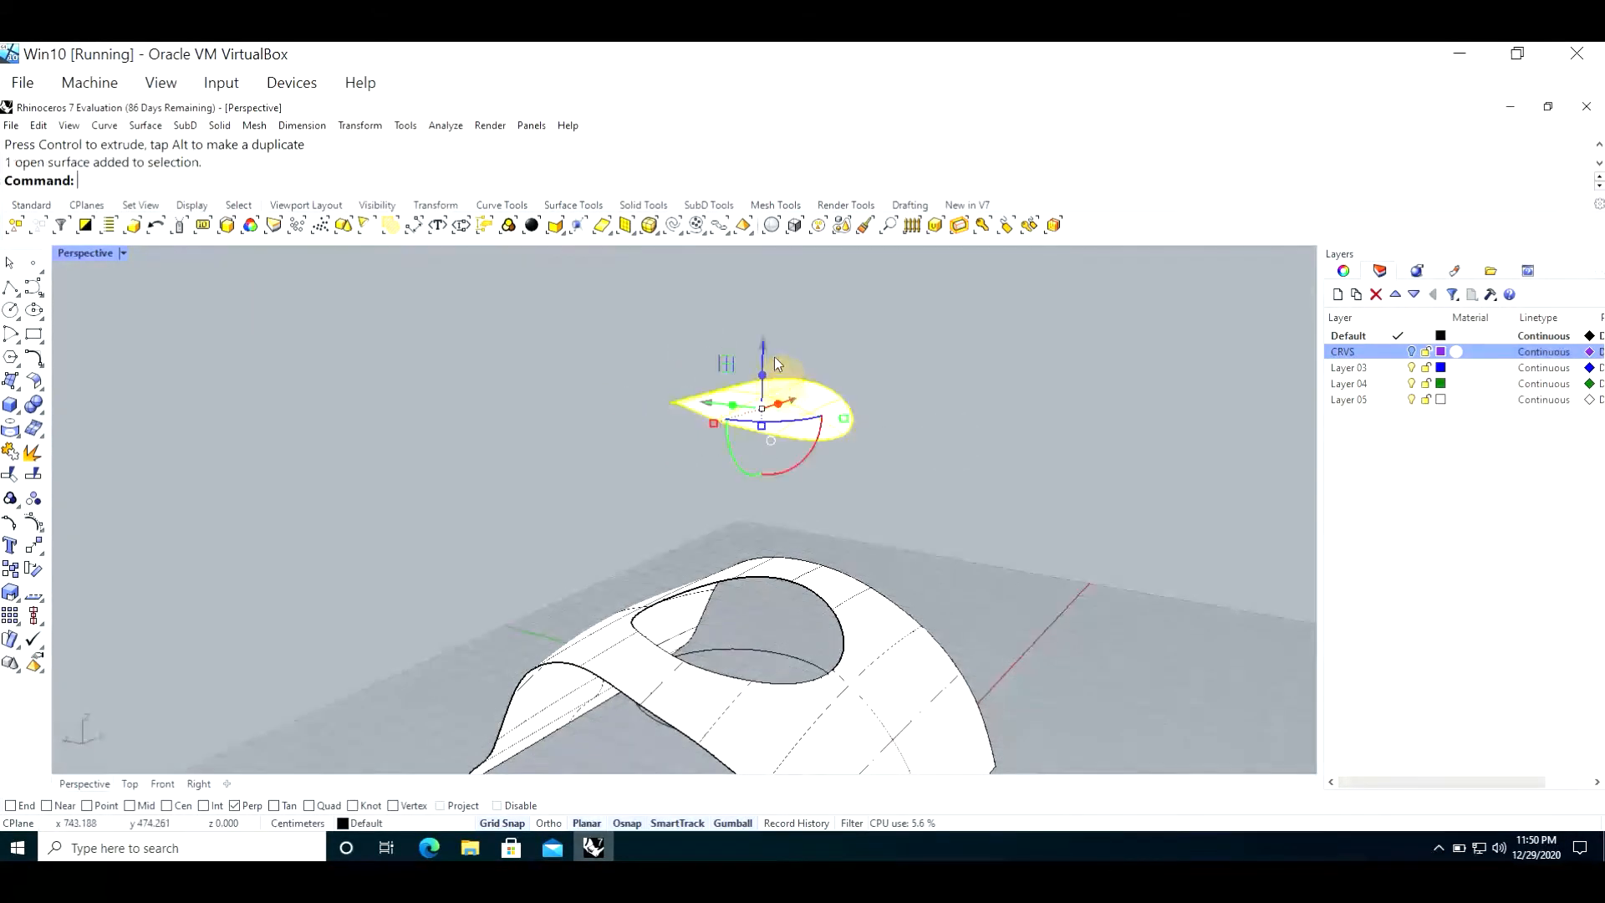
{"action": "left_click", "coordinate": [761, 344]}
{"action": "left_click", "coordinate": [701, 343]}
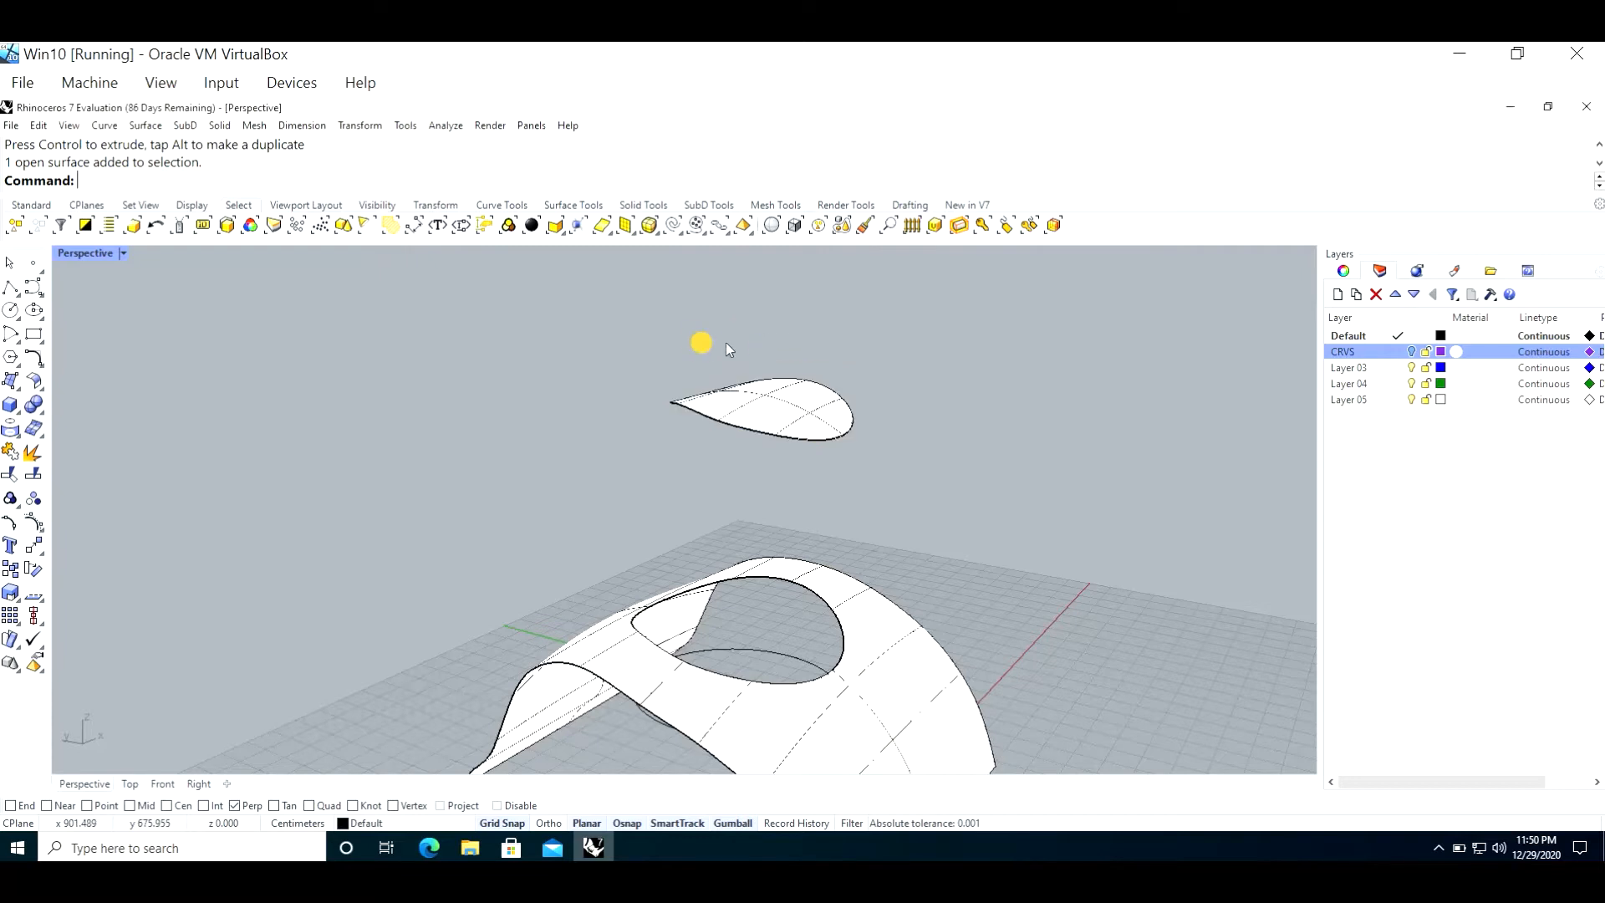
Step: Rotate the raised cut-out piece slightly with the gumball to tilt it
{"action": "left_click", "coordinate": [792, 398]}
{"action": "left_click", "coordinate": [761, 342]}
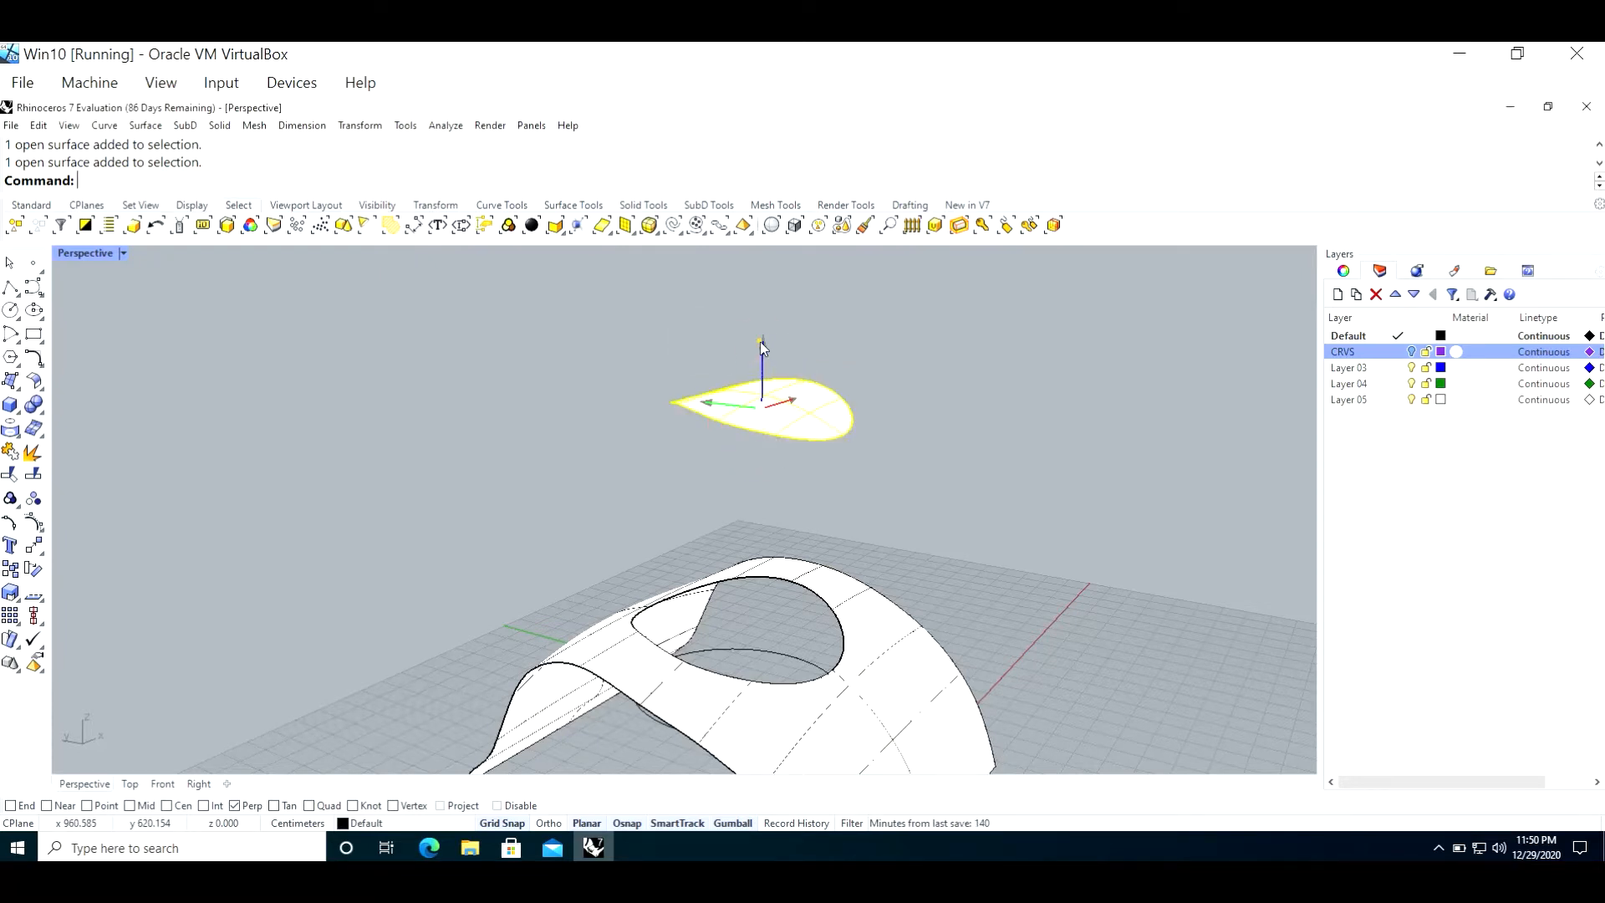
{"action": "left_click", "coordinate": [729, 354]}
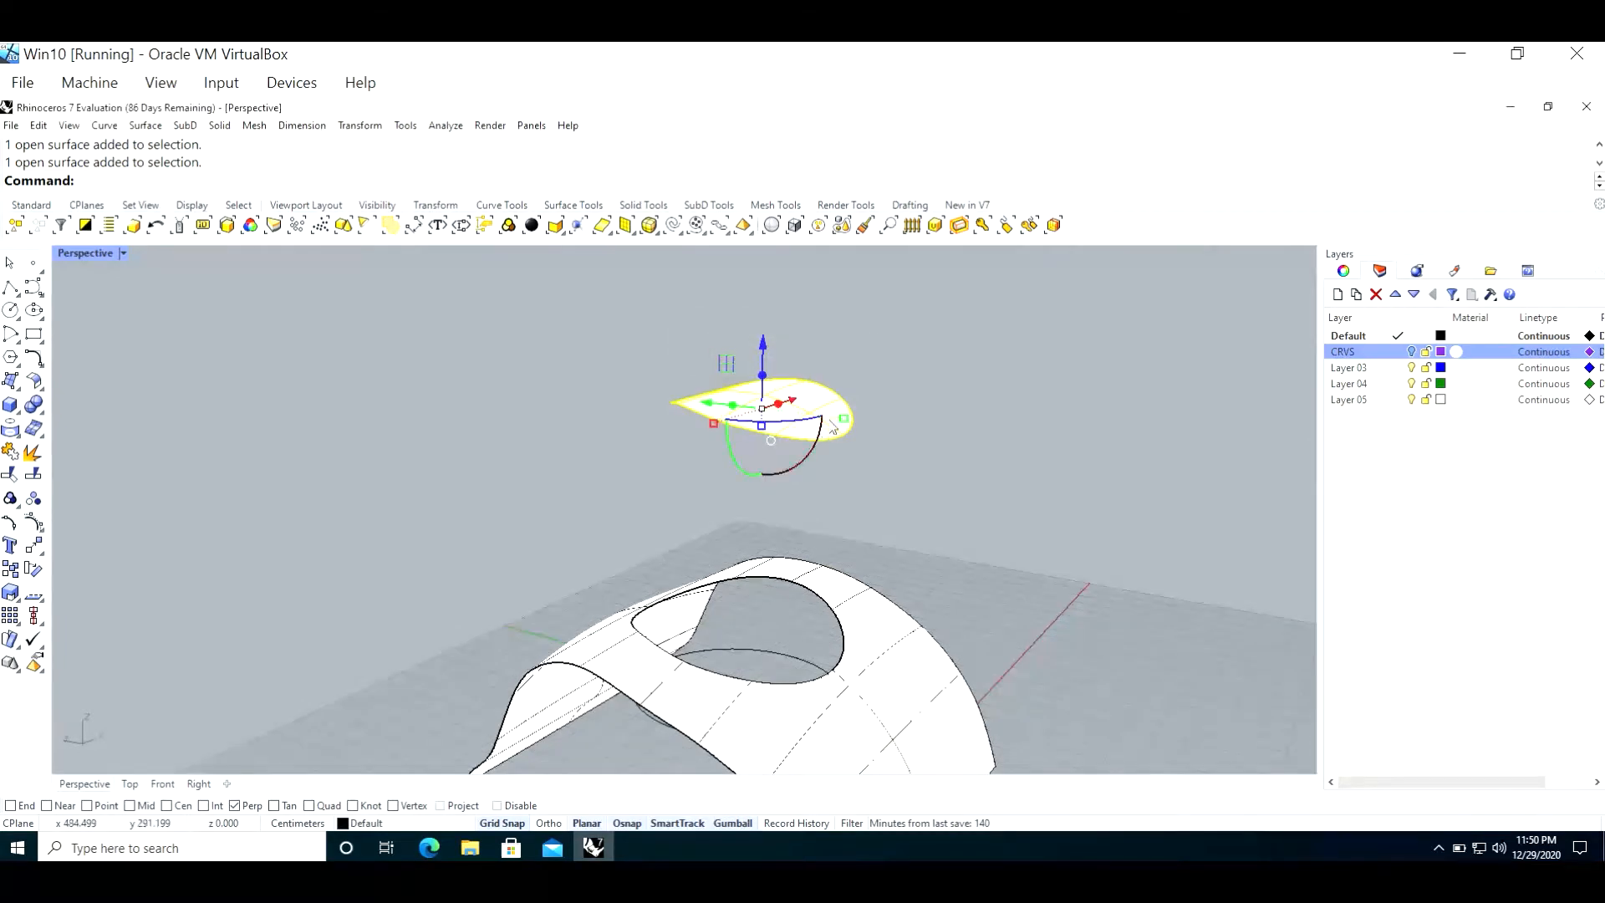
{"action": "left_click_drag", "start_coordinate": [818, 436], "coordinate": [823, 427]}
{"action": "left_click", "coordinate": [936, 420]}
Step: Extrude the raised cut-out piece vertically with the gumball into a thin solid and inspect its edge
{"action": "left_click", "coordinate": [824, 399]}
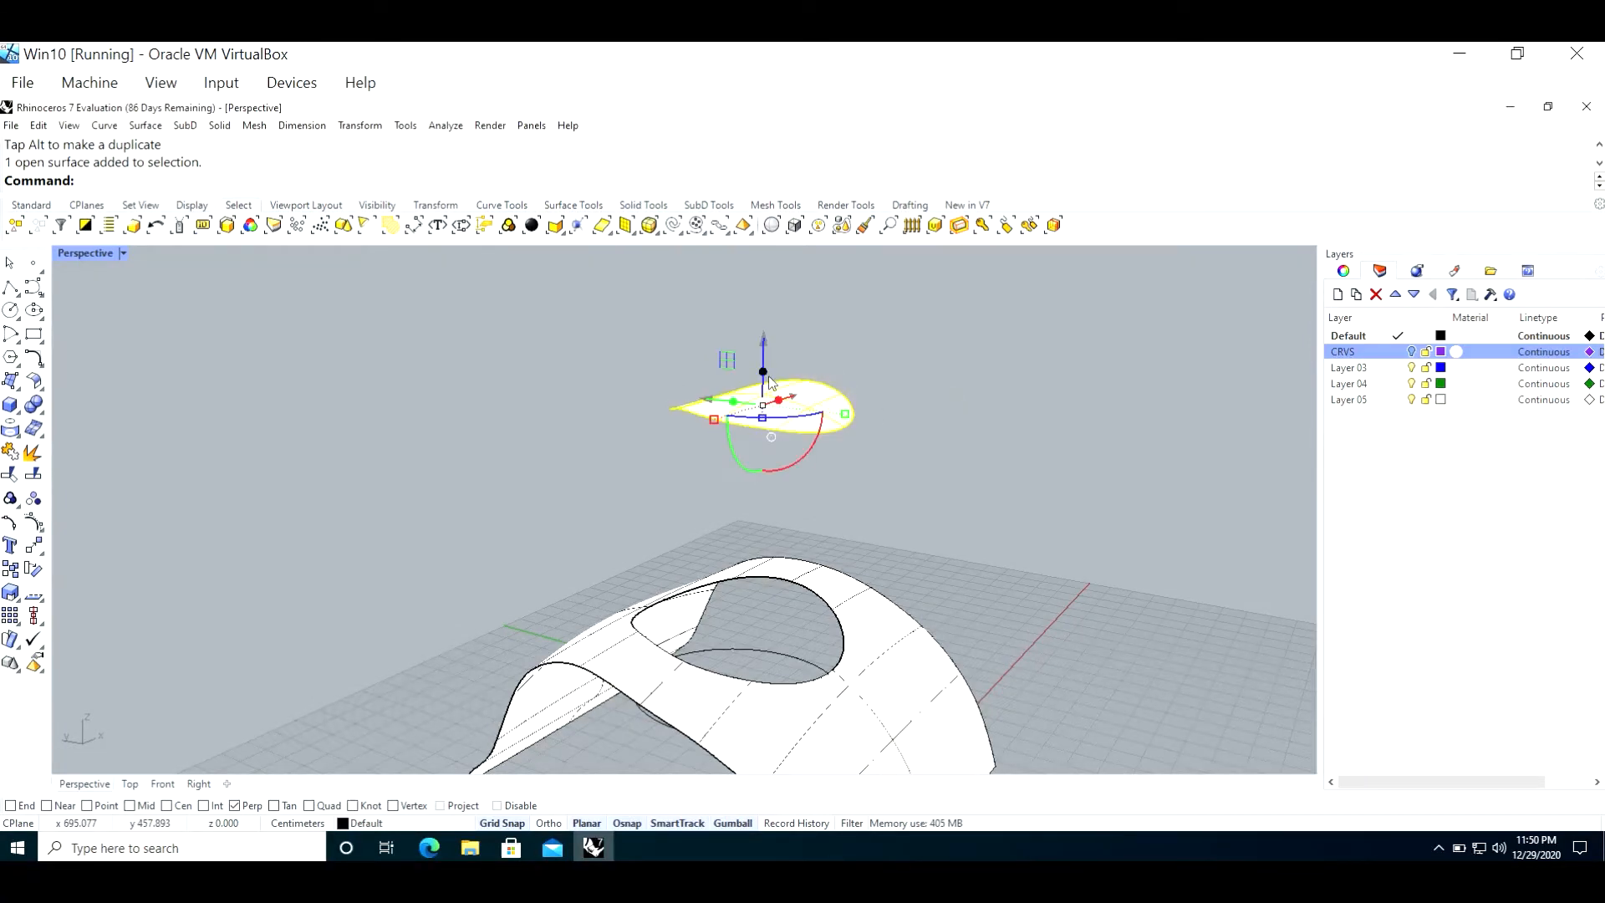
{"action": "left_click_drag", "start_coordinate": [764, 375], "coordinate": [822, 393]}
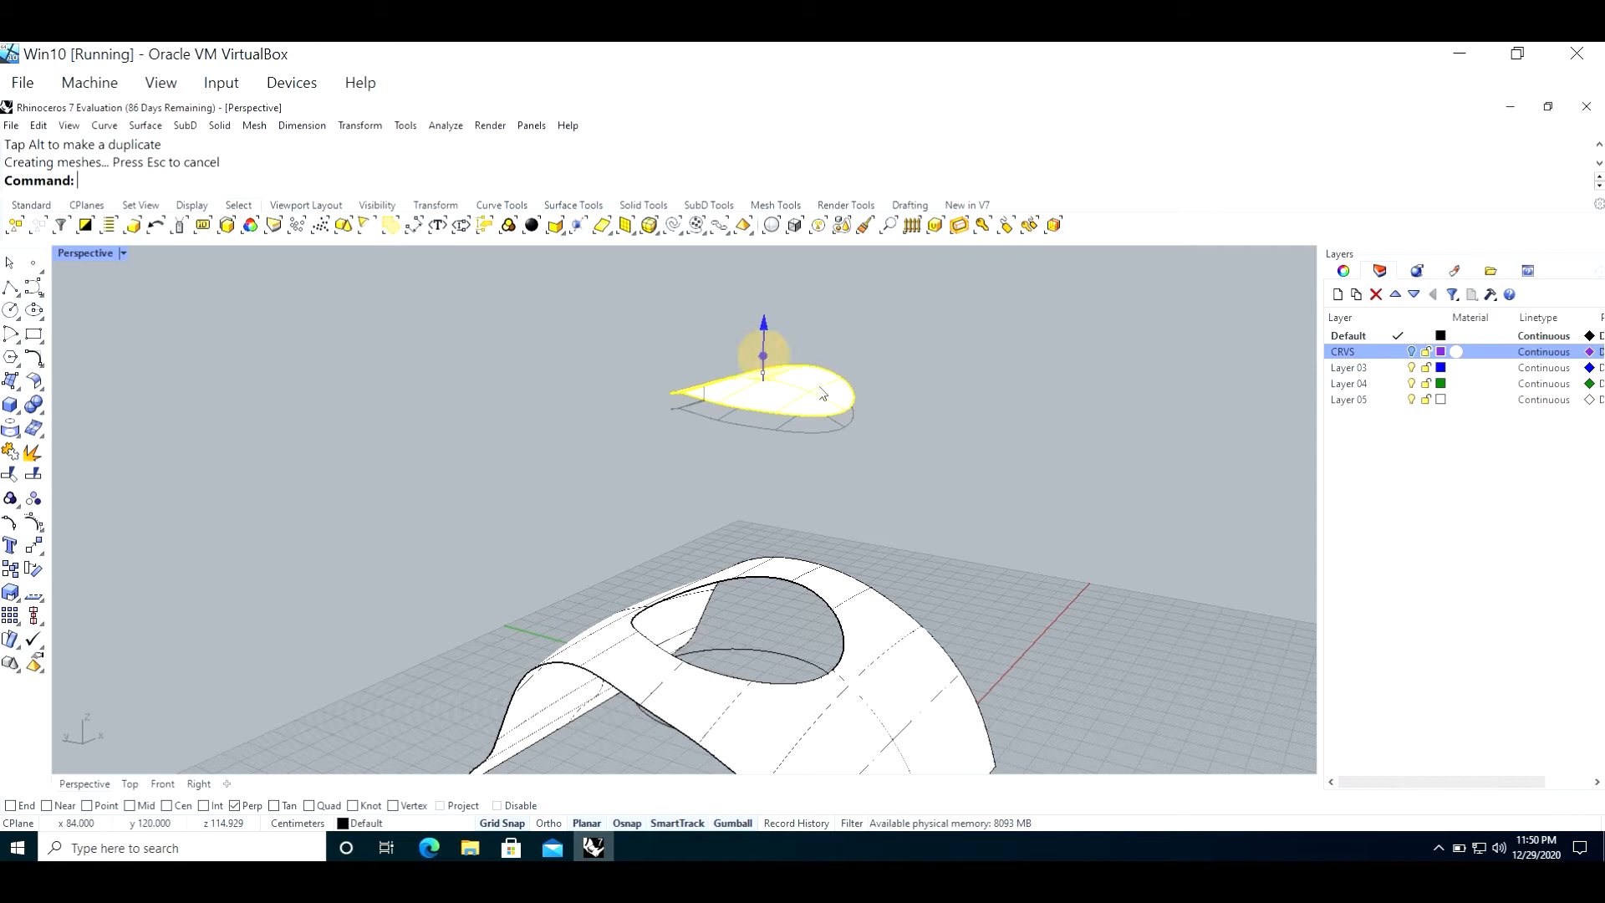
{"action": "left_click", "coordinate": [995, 420]}
{"action": "scroll", "coordinate": [716, 435], "scroll_direction": "up", "scroll_amount": 4}
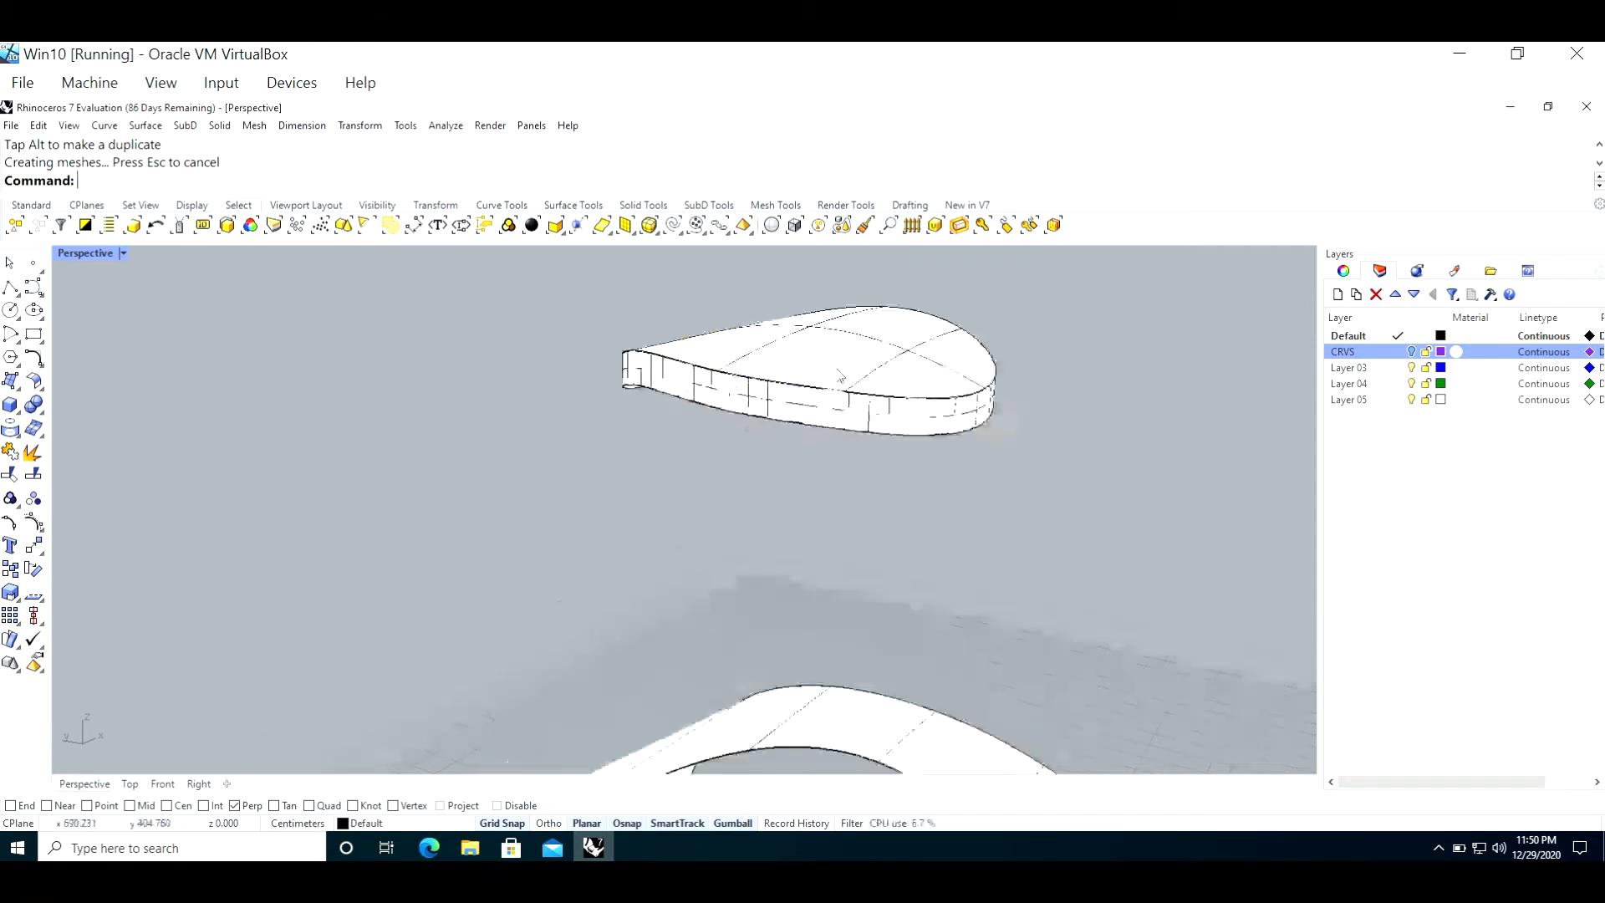
{"action": "right_click_drag", "start_coordinate": [733, 436], "coordinate": [704, 473]}
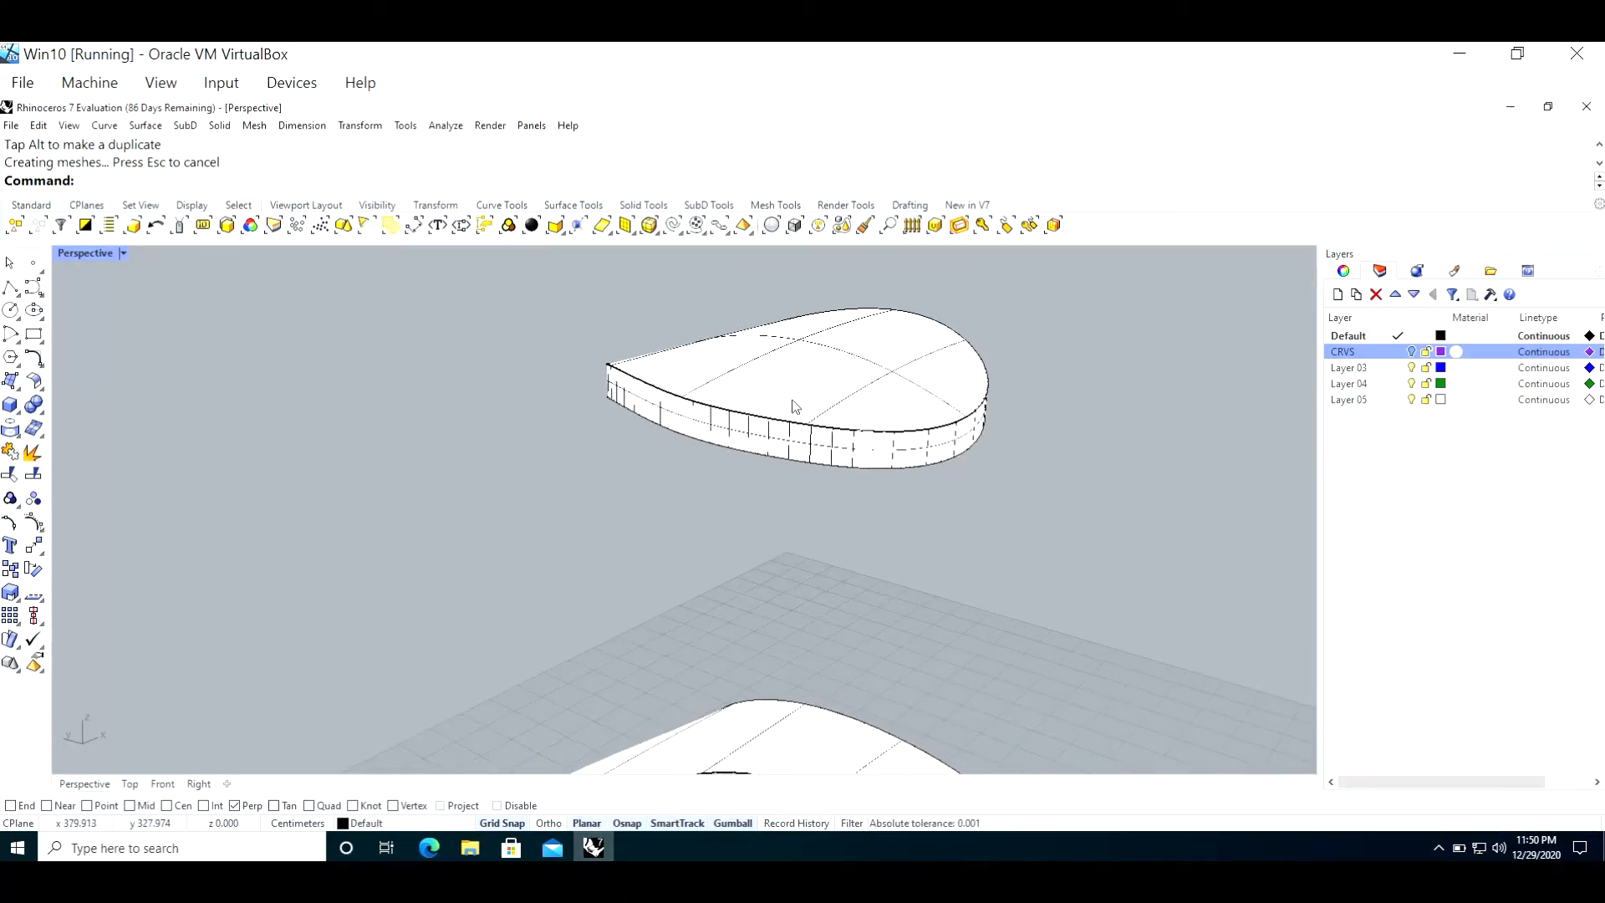
Step: Check the object properties of the extruded cut-out piece and calculate its volume with the Volume command
{"action": "left_click", "coordinate": [794, 404]}
{"action": "left_click", "coordinate": [1343, 270]}
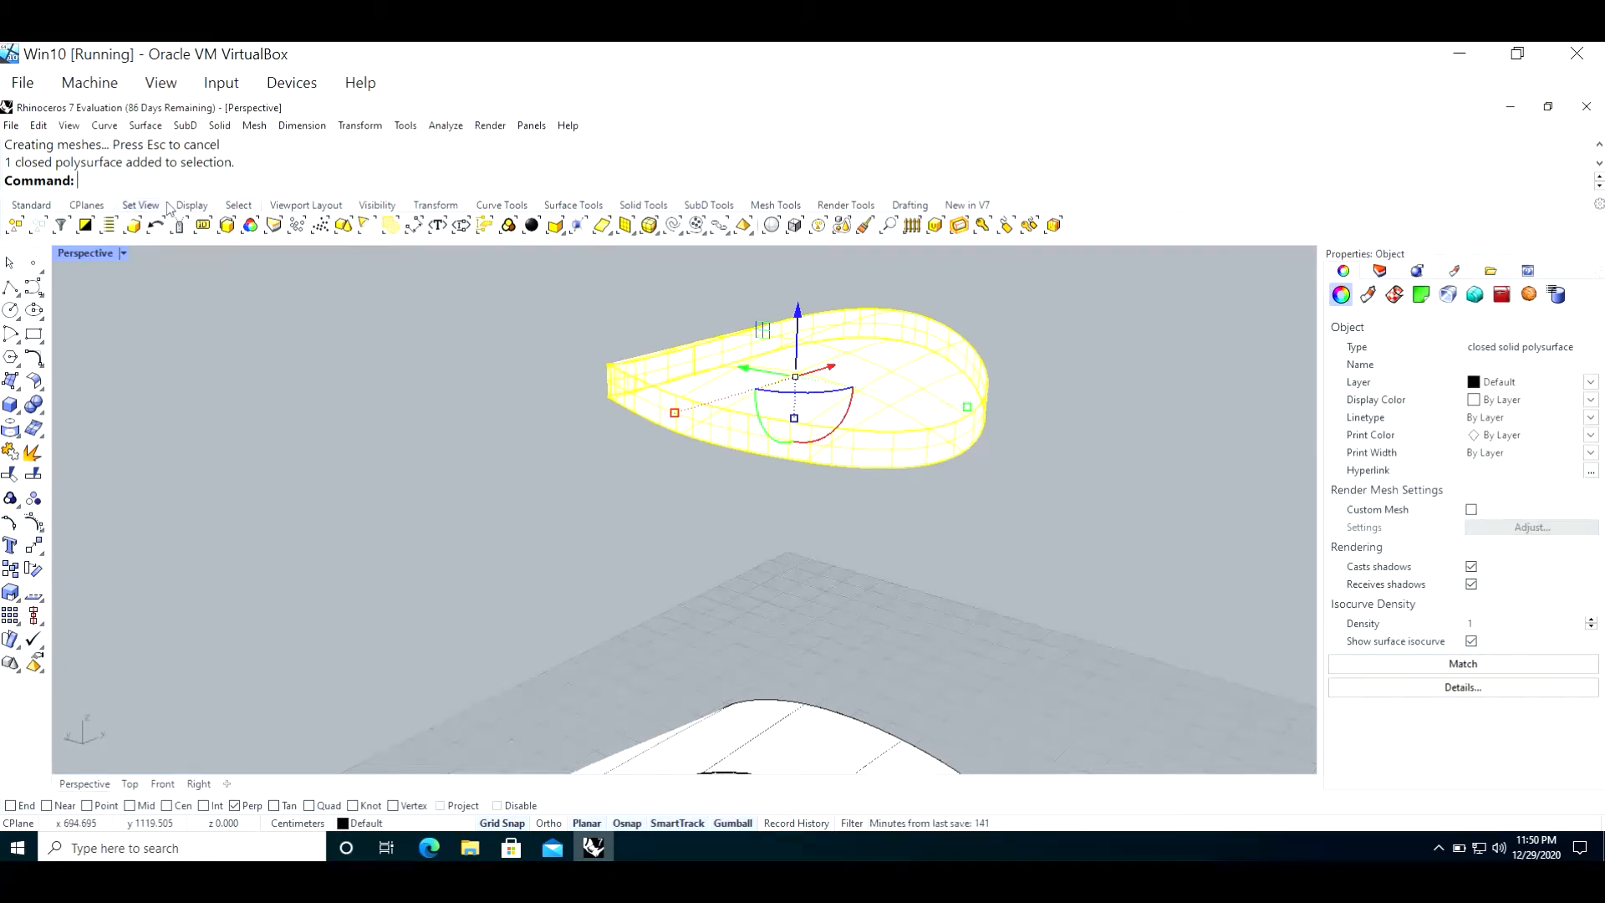
{"action": "type", "text": "Volume"}
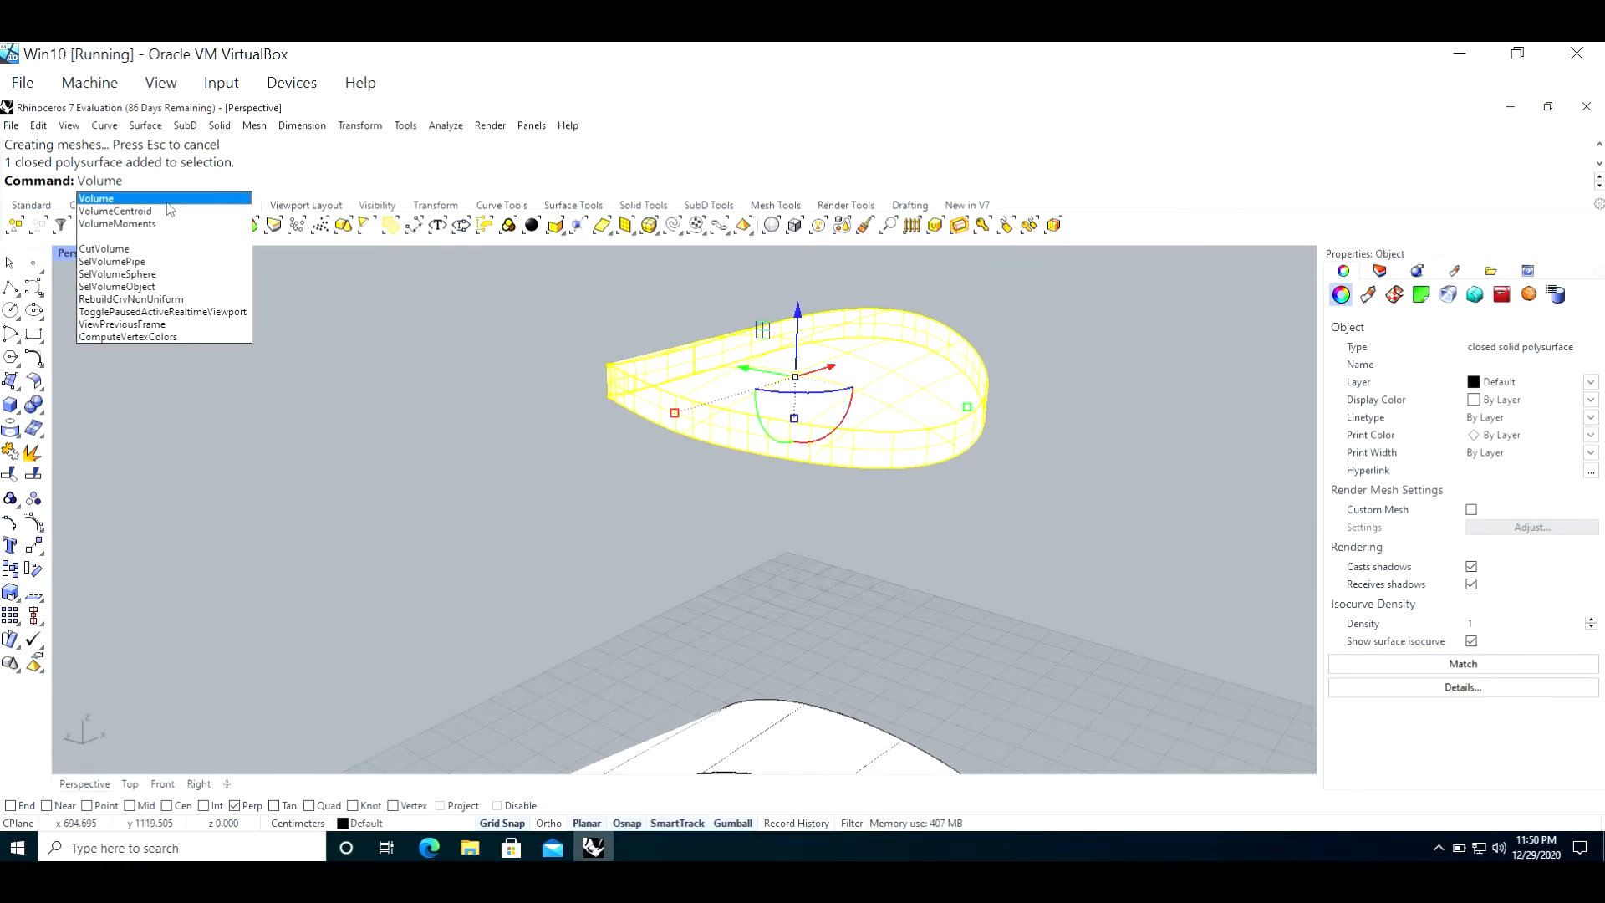
{"action": "key", "text": "Return"}
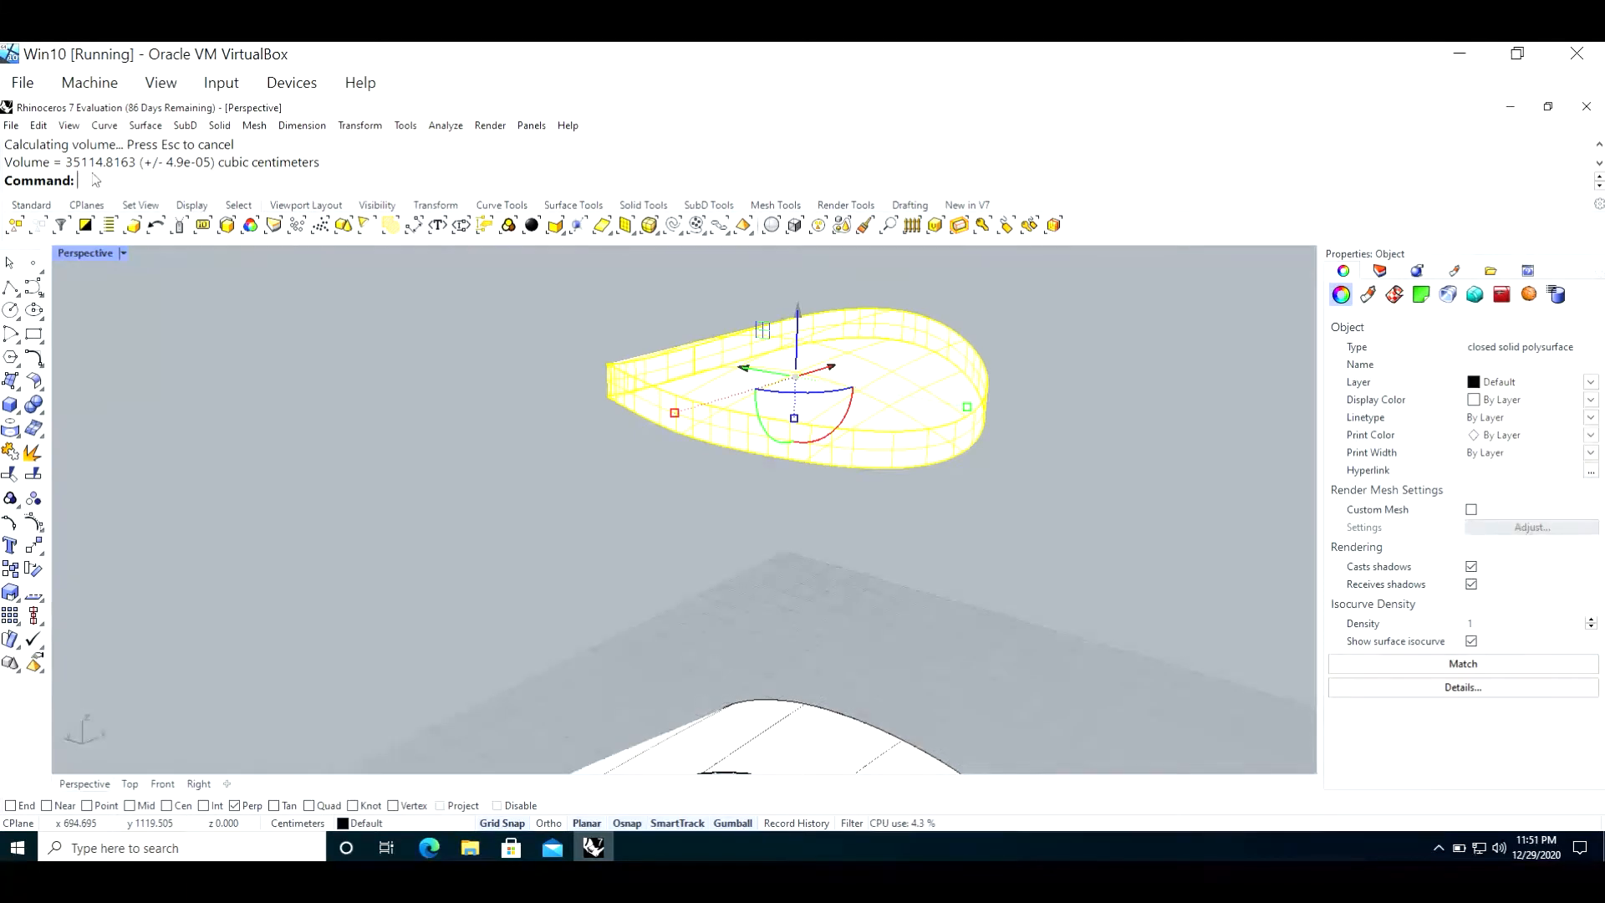
{"action": "left_click", "coordinate": [394, 428]}
Step: Extrude the surface with the circular opening slightly upward with the gumball, and undo the extrusion
{"action": "scroll", "coordinate": [395, 429], "scroll_direction": "down", "scroll_amount": 7}
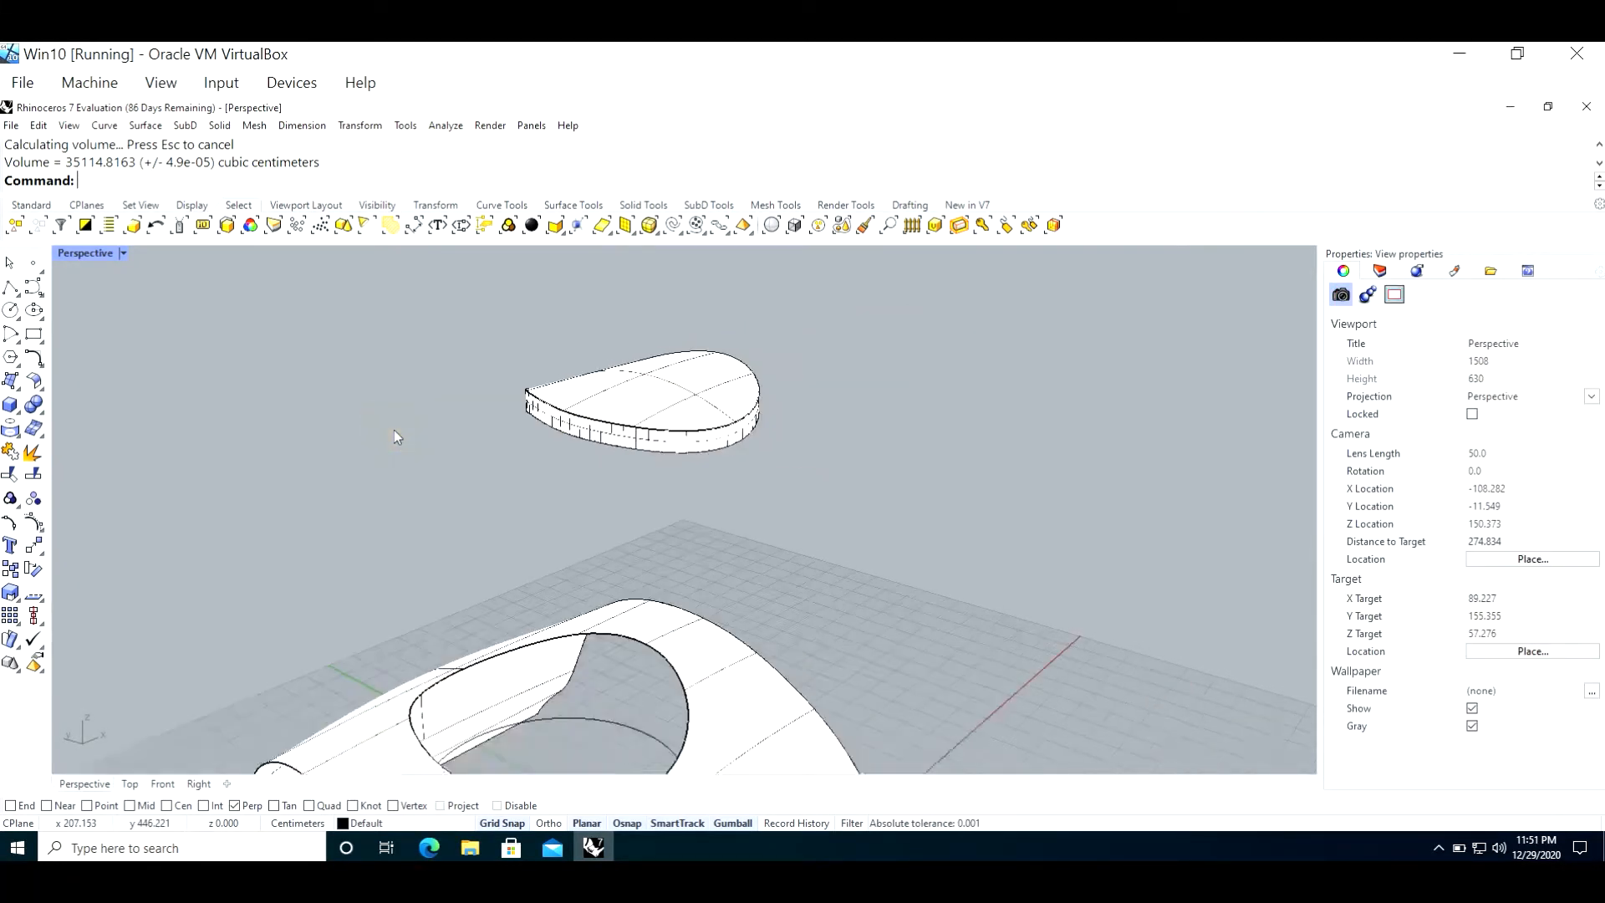
{"action": "left_click", "coordinate": [656, 707]}
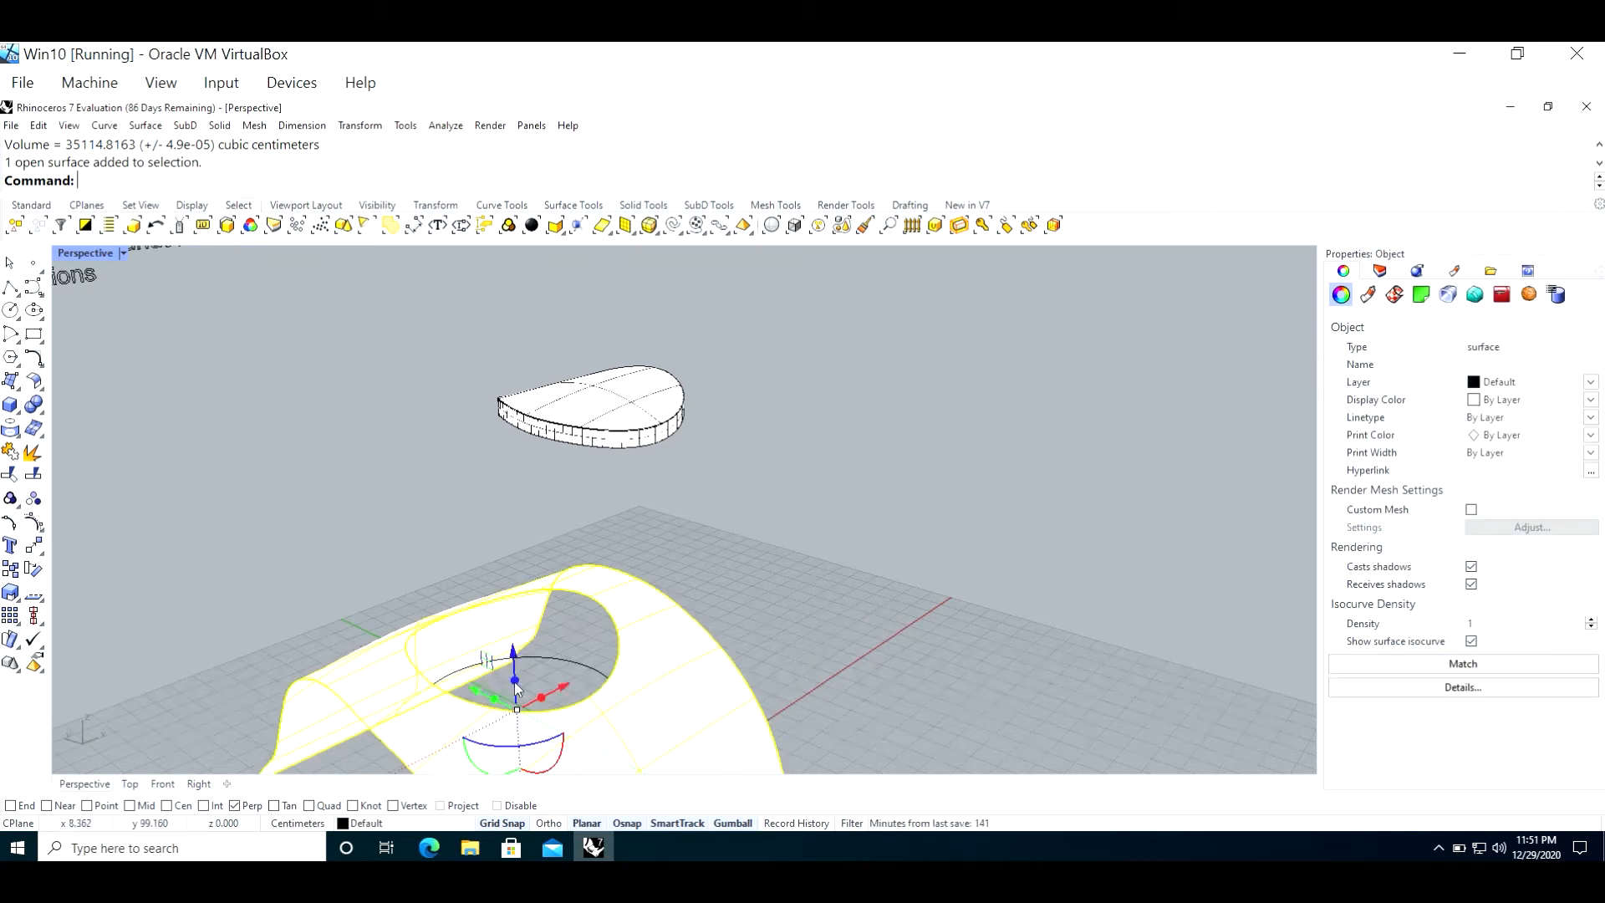
{"action": "left_click_drag", "start_coordinate": [516, 688], "coordinate": [514, 652]}
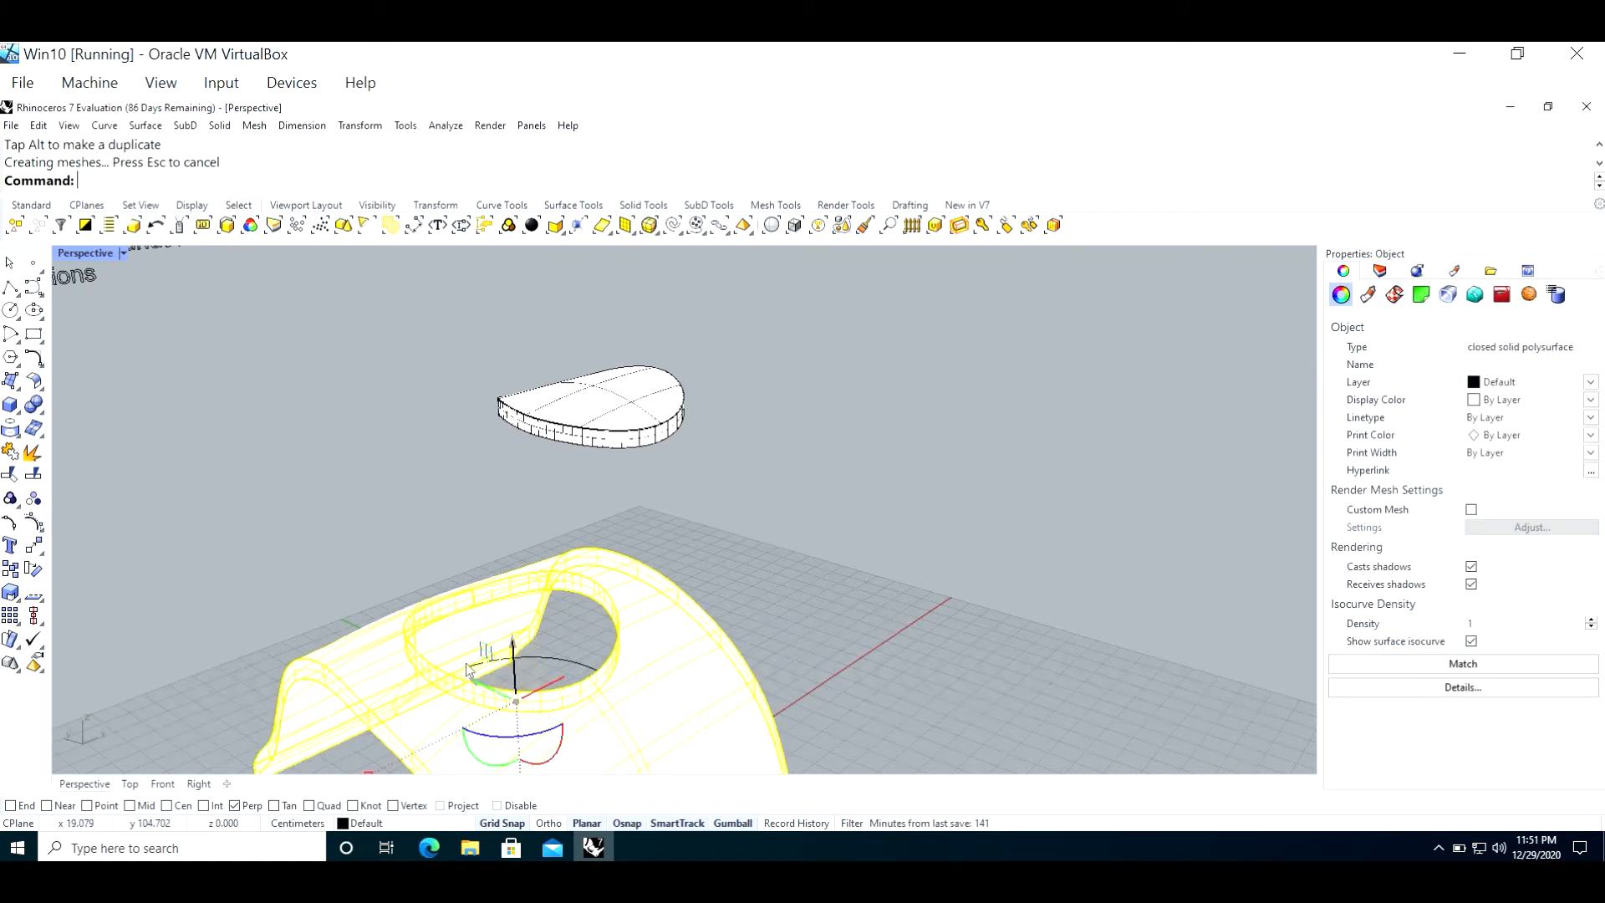
{"action": "left_click", "coordinate": [351, 561]}
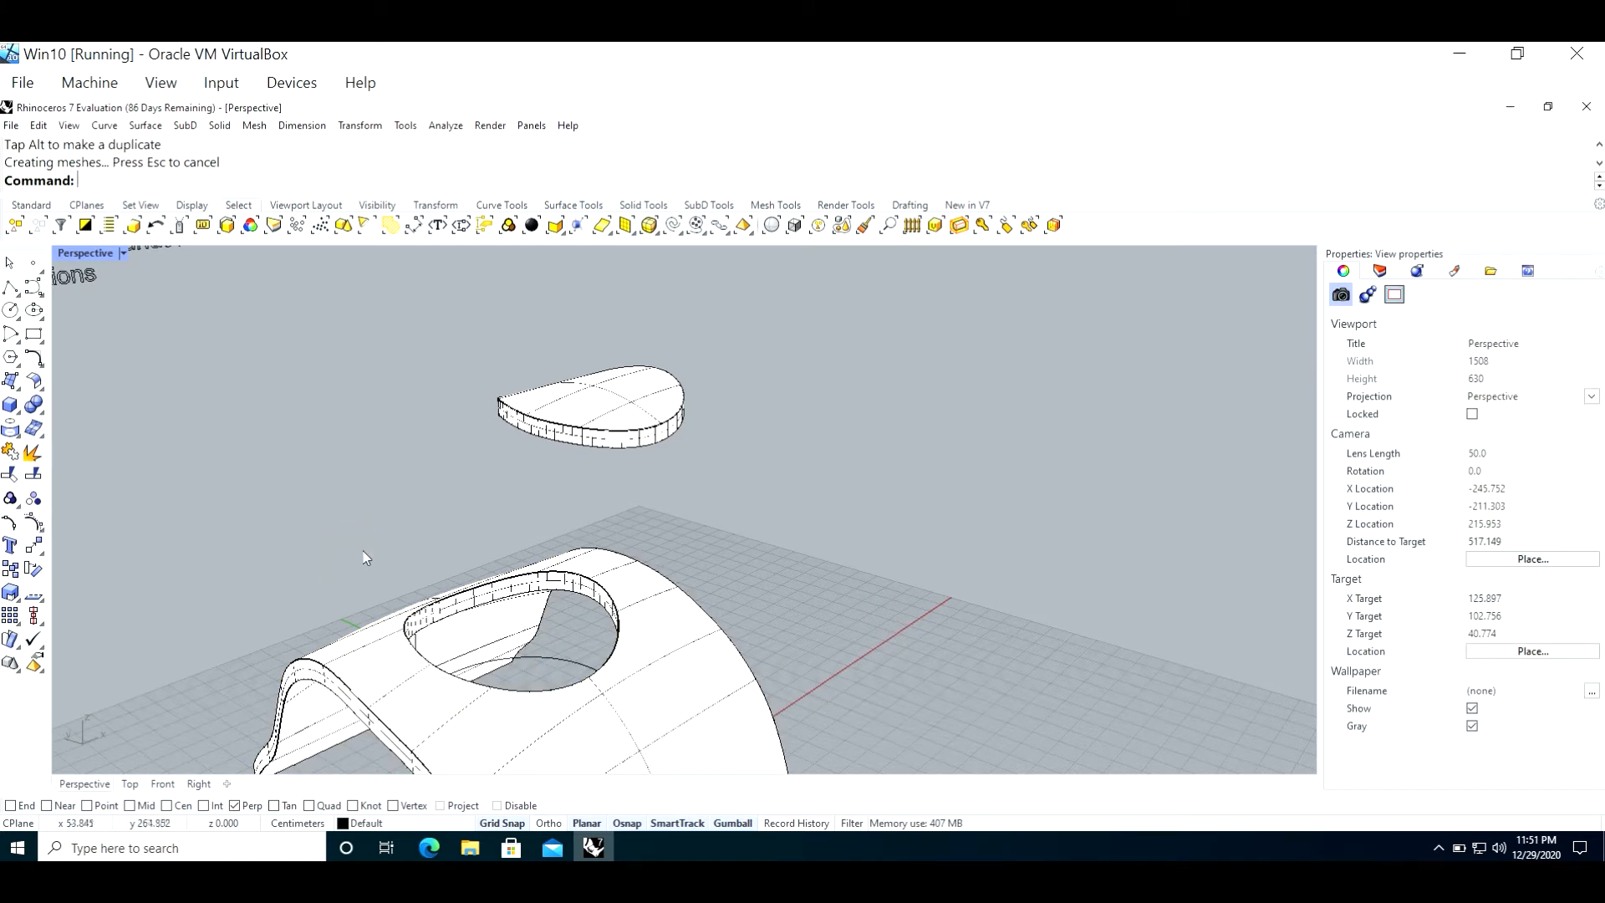
{"action": "key", "text": "ctrl+z"}
Step: Try extruding the surface with the opening horizontally along the gumball's red axis, inspect it and undo it
{"action": "left_click_drag", "start_coordinate": [542, 679], "coordinate": [585, 687]}
{"action": "left_click", "coordinate": [186, 596]}
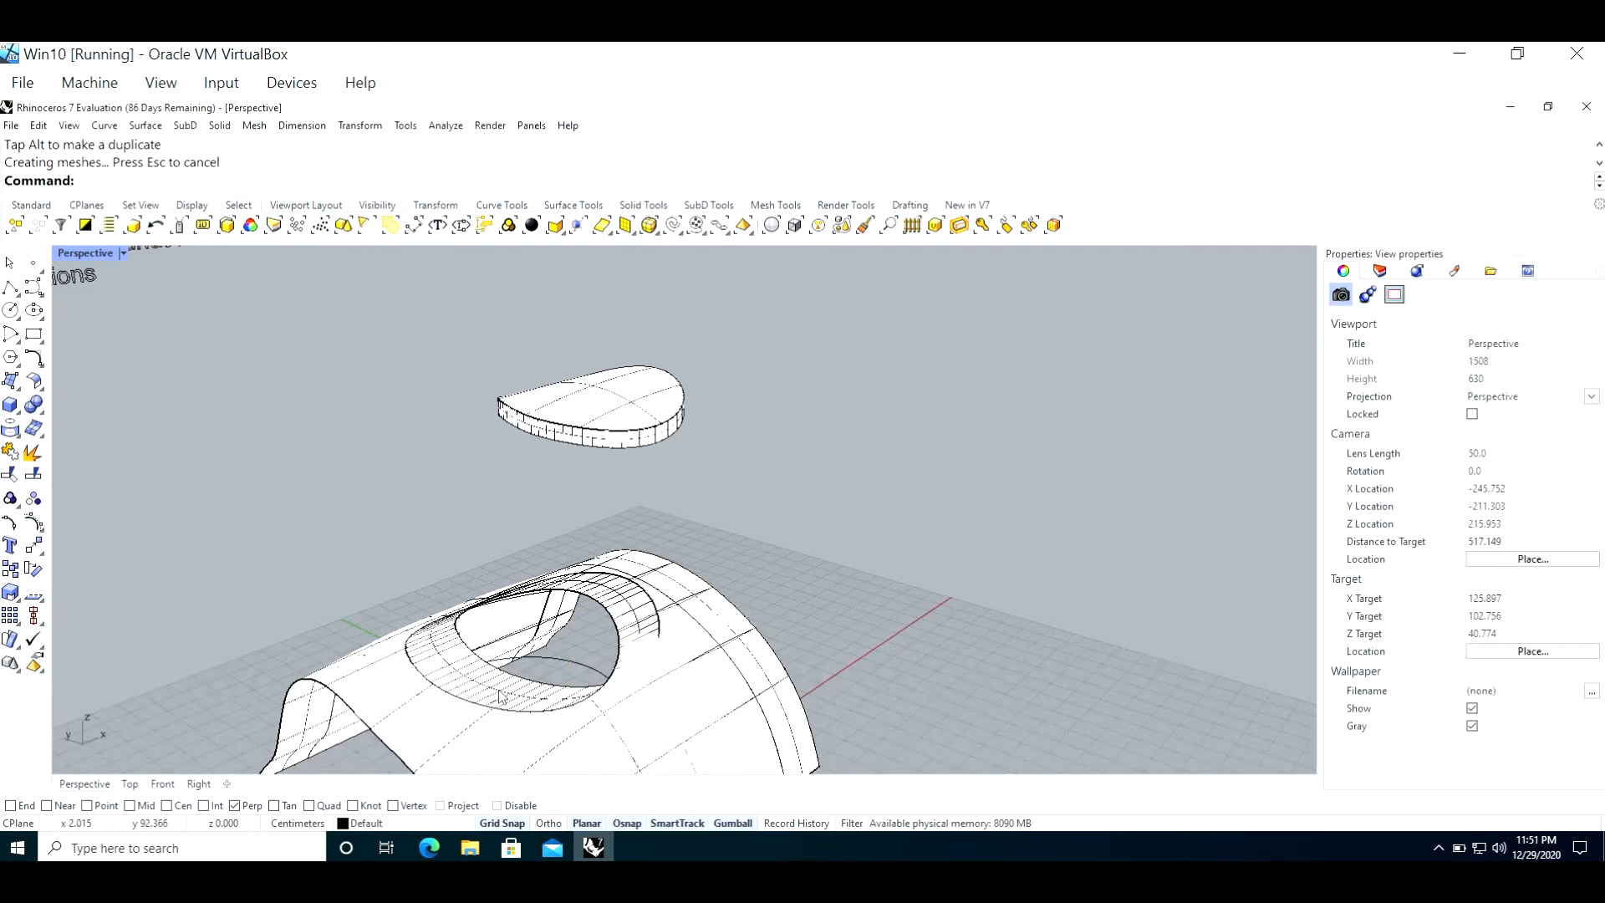
{"action": "scroll", "coordinate": [499, 695], "scroll_direction": "up", "scroll_amount": 5}
{"action": "key", "text": "ctrl+z"}
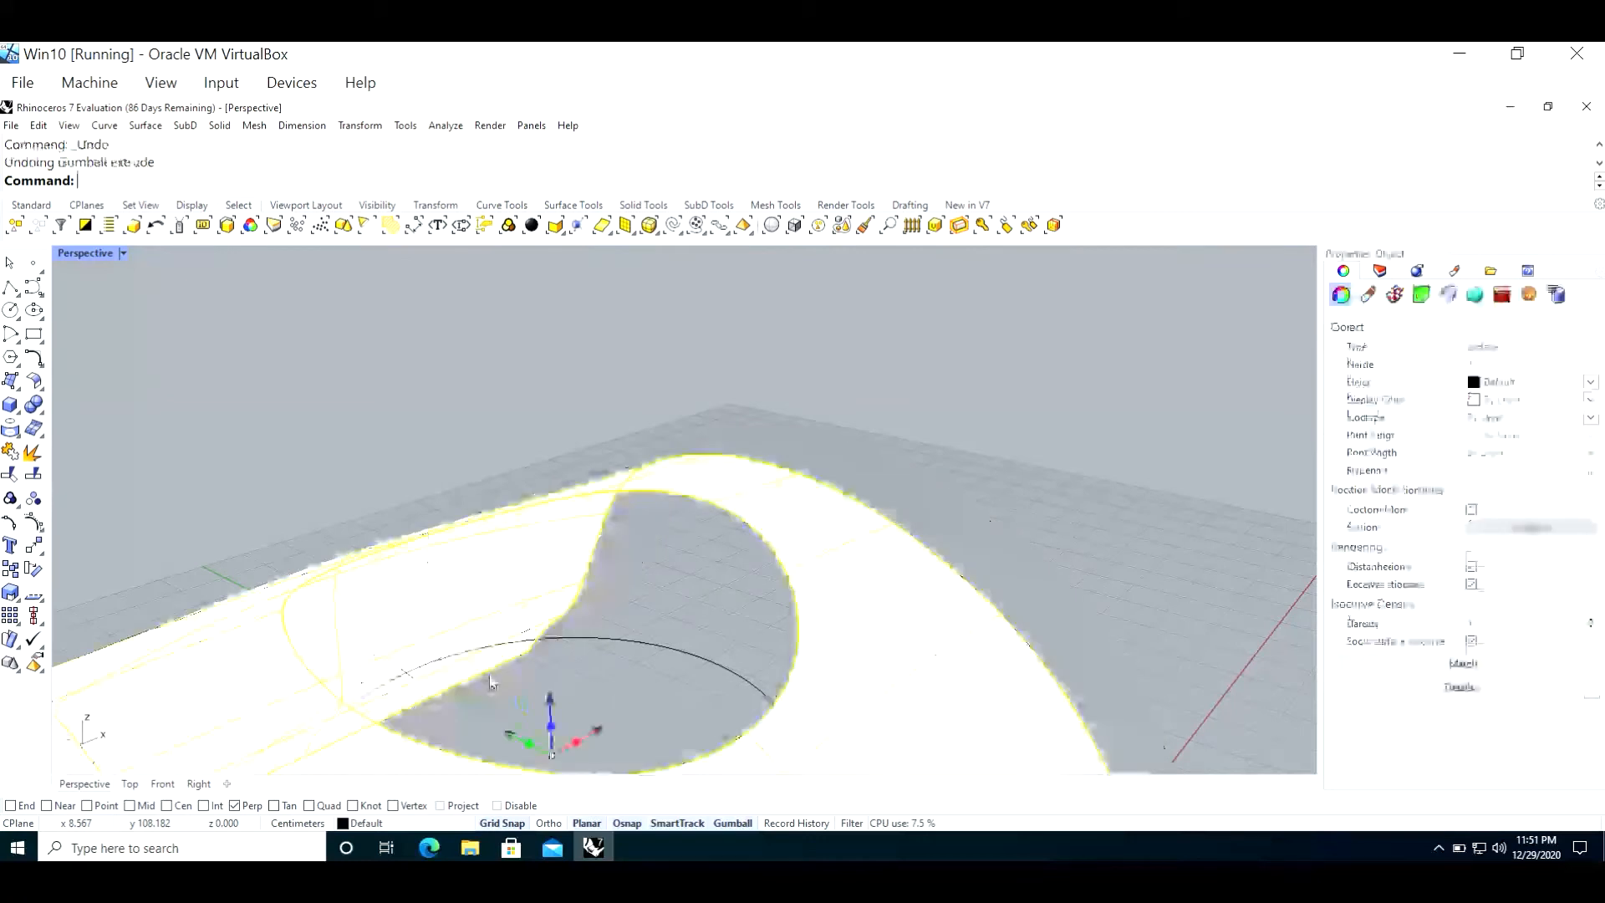
{"action": "scroll", "coordinate": [493, 679], "scroll_direction": "down", "scroll_amount": 5}
{"action": "left_click", "coordinate": [286, 504]}
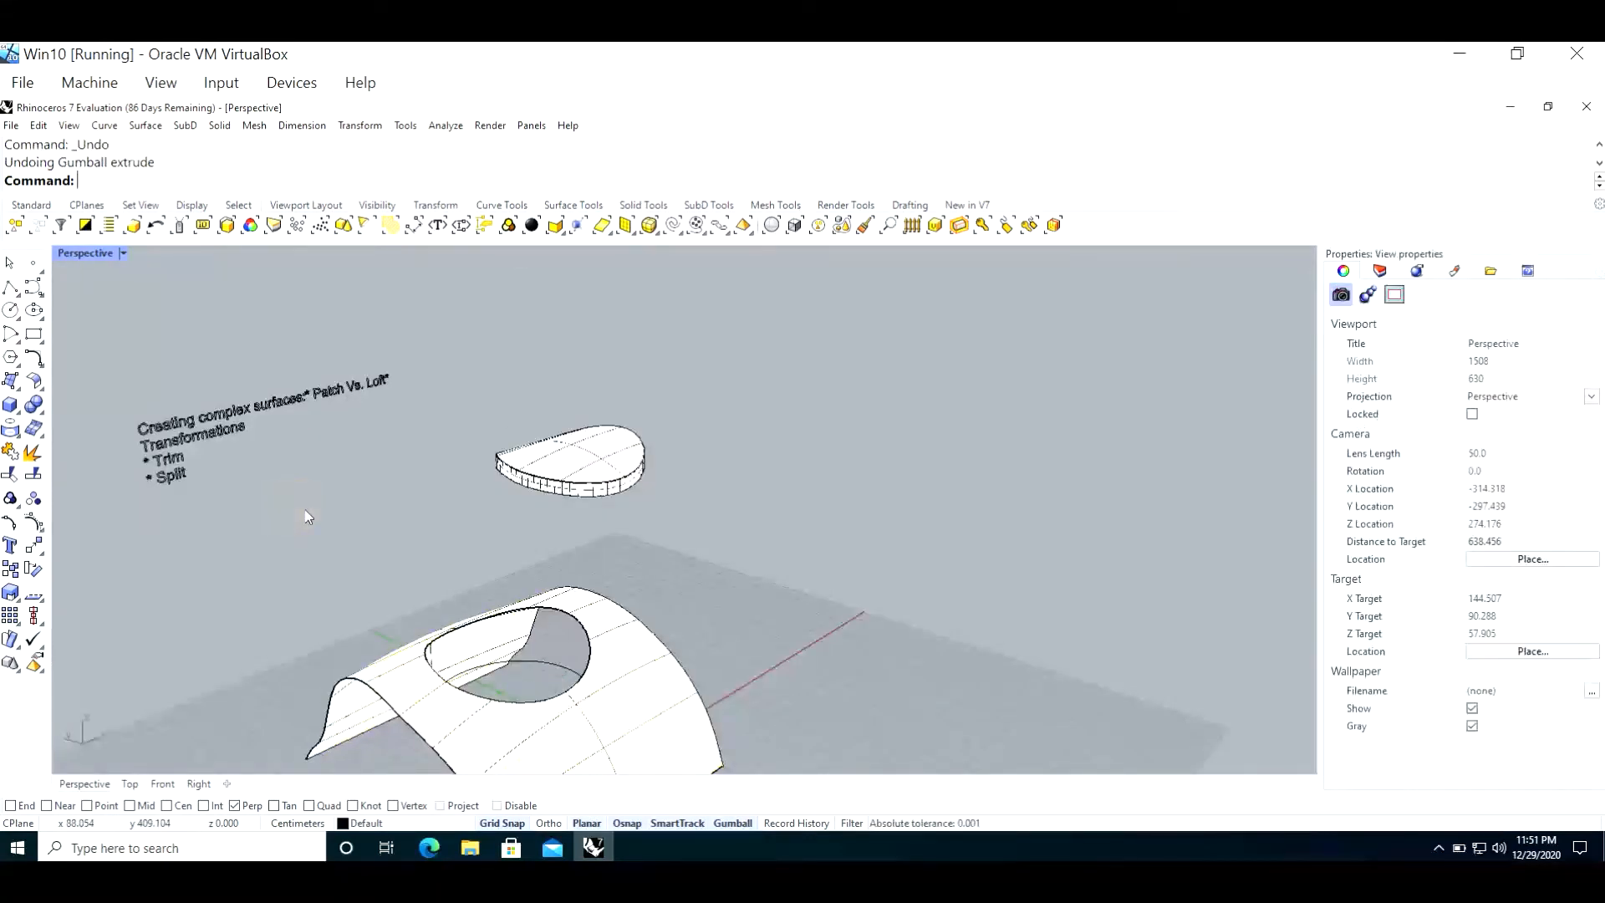
Step: Make CRVS the current layer and turn off the Default layer
{"action": "scroll", "coordinate": [308, 517], "scroll_direction": "down", "scroll_amount": 3}
{"action": "scroll", "coordinate": [334, 508], "scroll_direction": "up", "scroll_amount": 3}
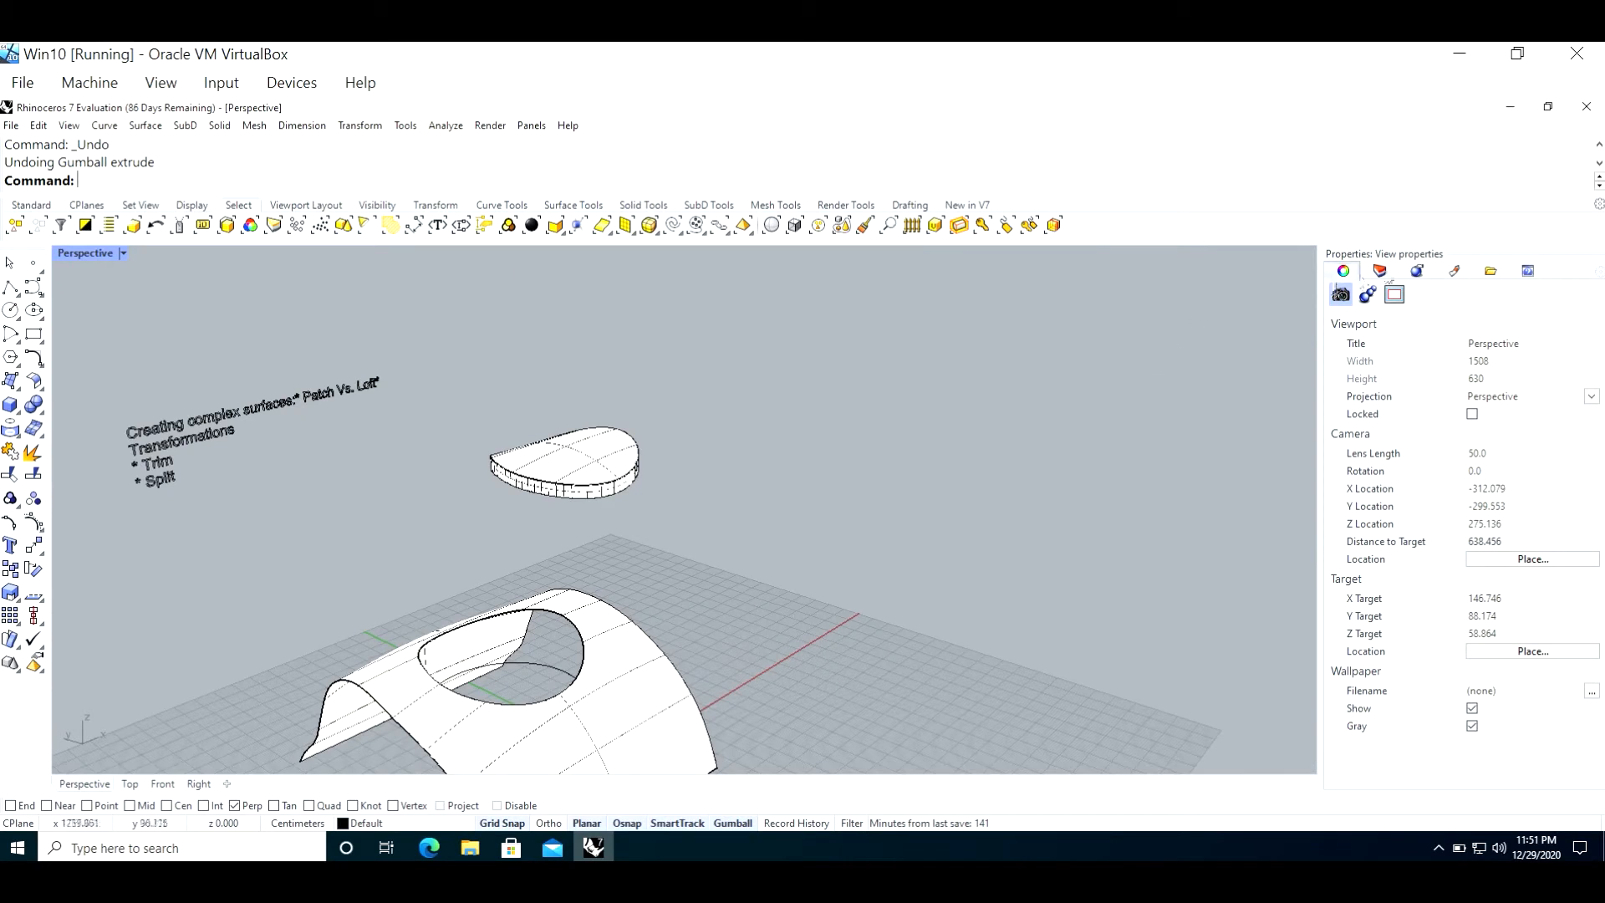
{"action": "left_click", "coordinate": [1380, 271]}
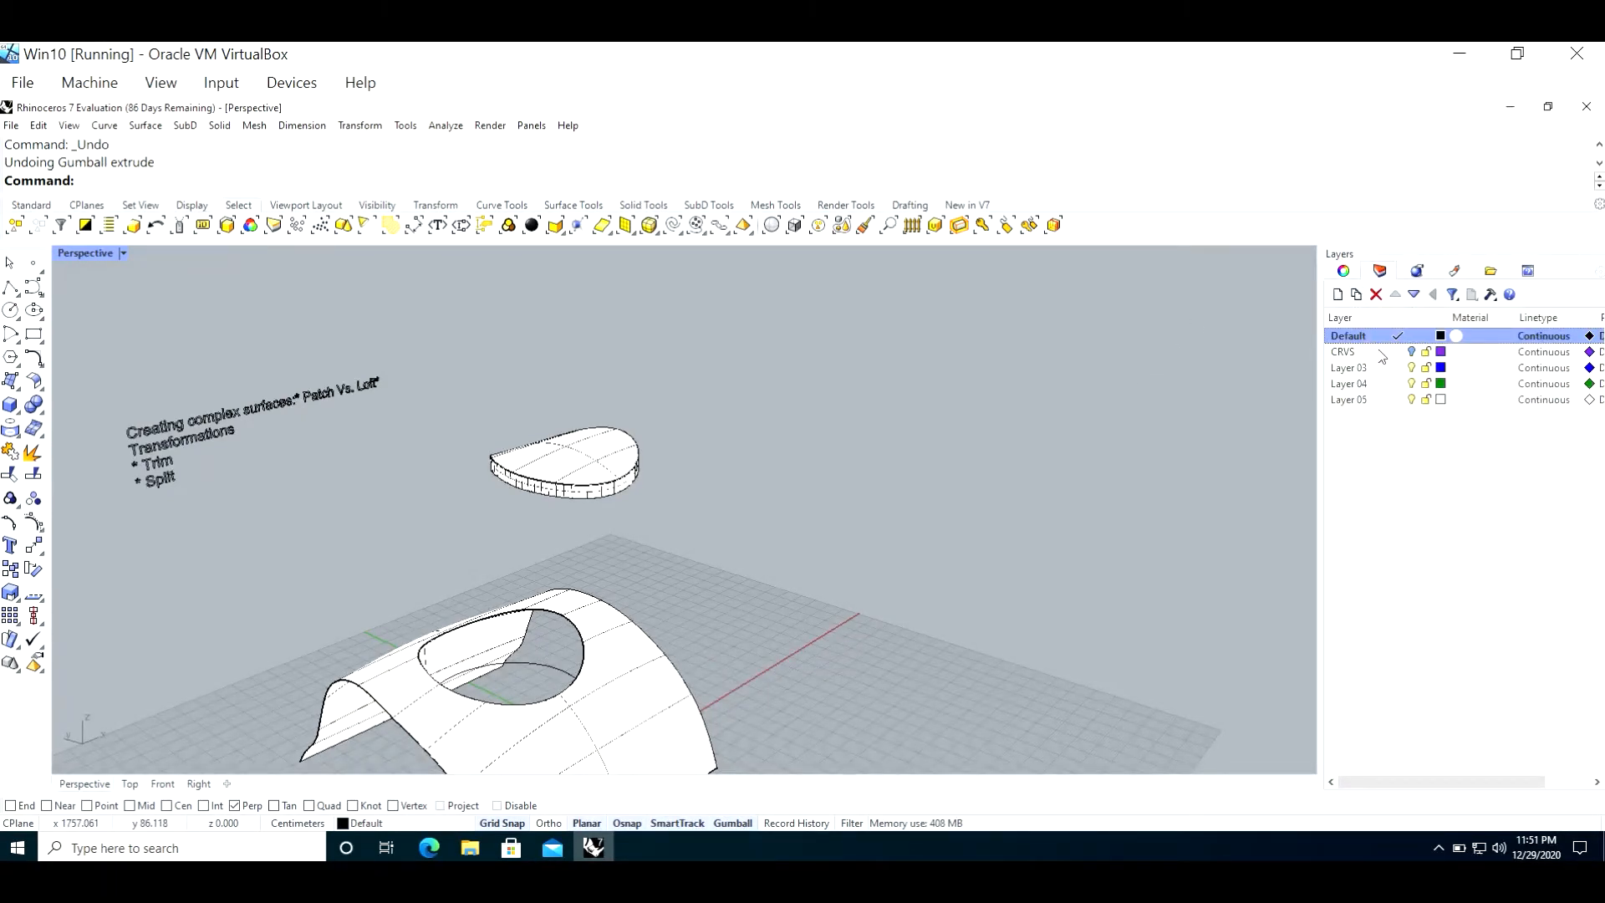
{"action": "left_click", "coordinate": [1398, 350]}
{"action": "left_click", "coordinate": [1412, 336]}
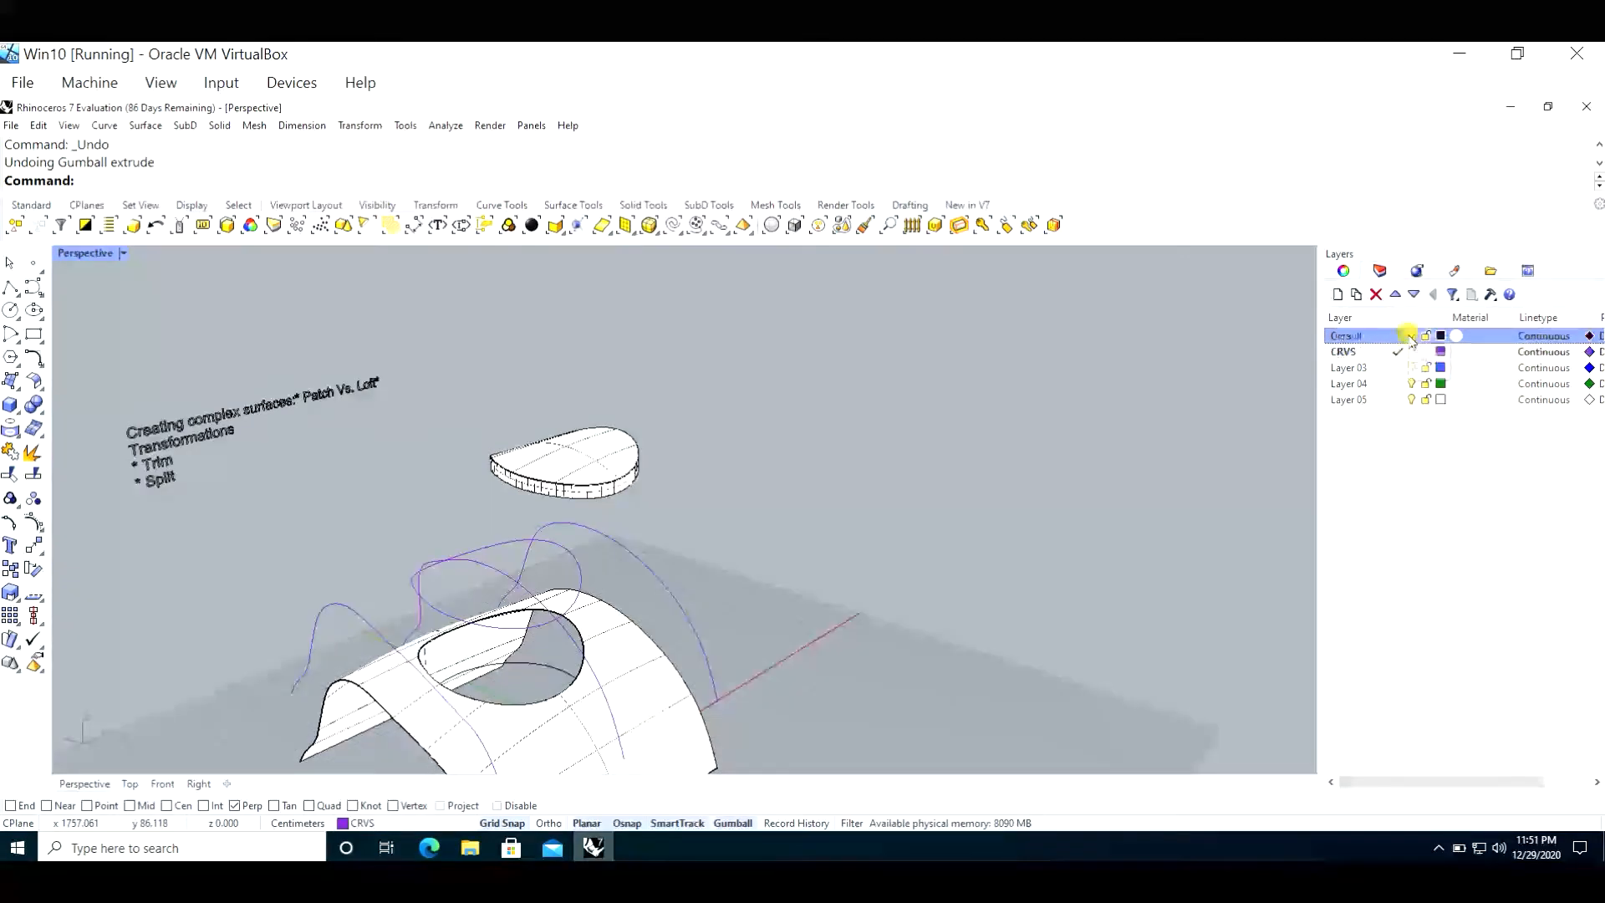
{"action": "left_click", "coordinate": [1378, 355]}
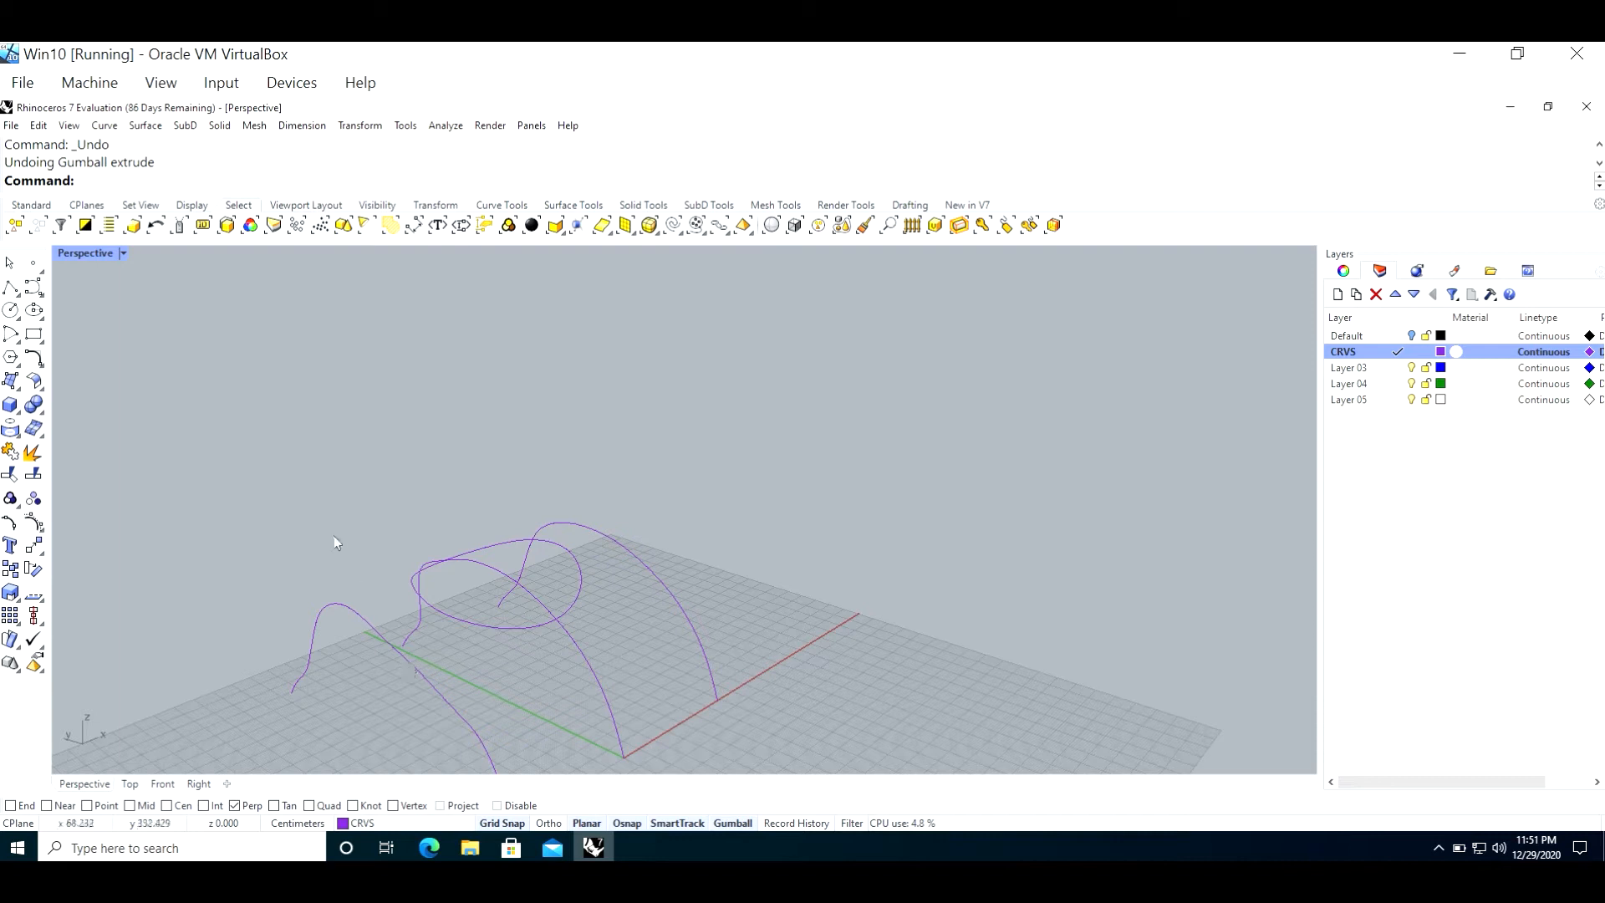
Step: Hide the three open profile curves with the Hide command, keeping only the closed curve displayed
{"action": "left_click", "coordinate": [324, 490]}
{"action": "left_click", "coordinate": [373, 630]}
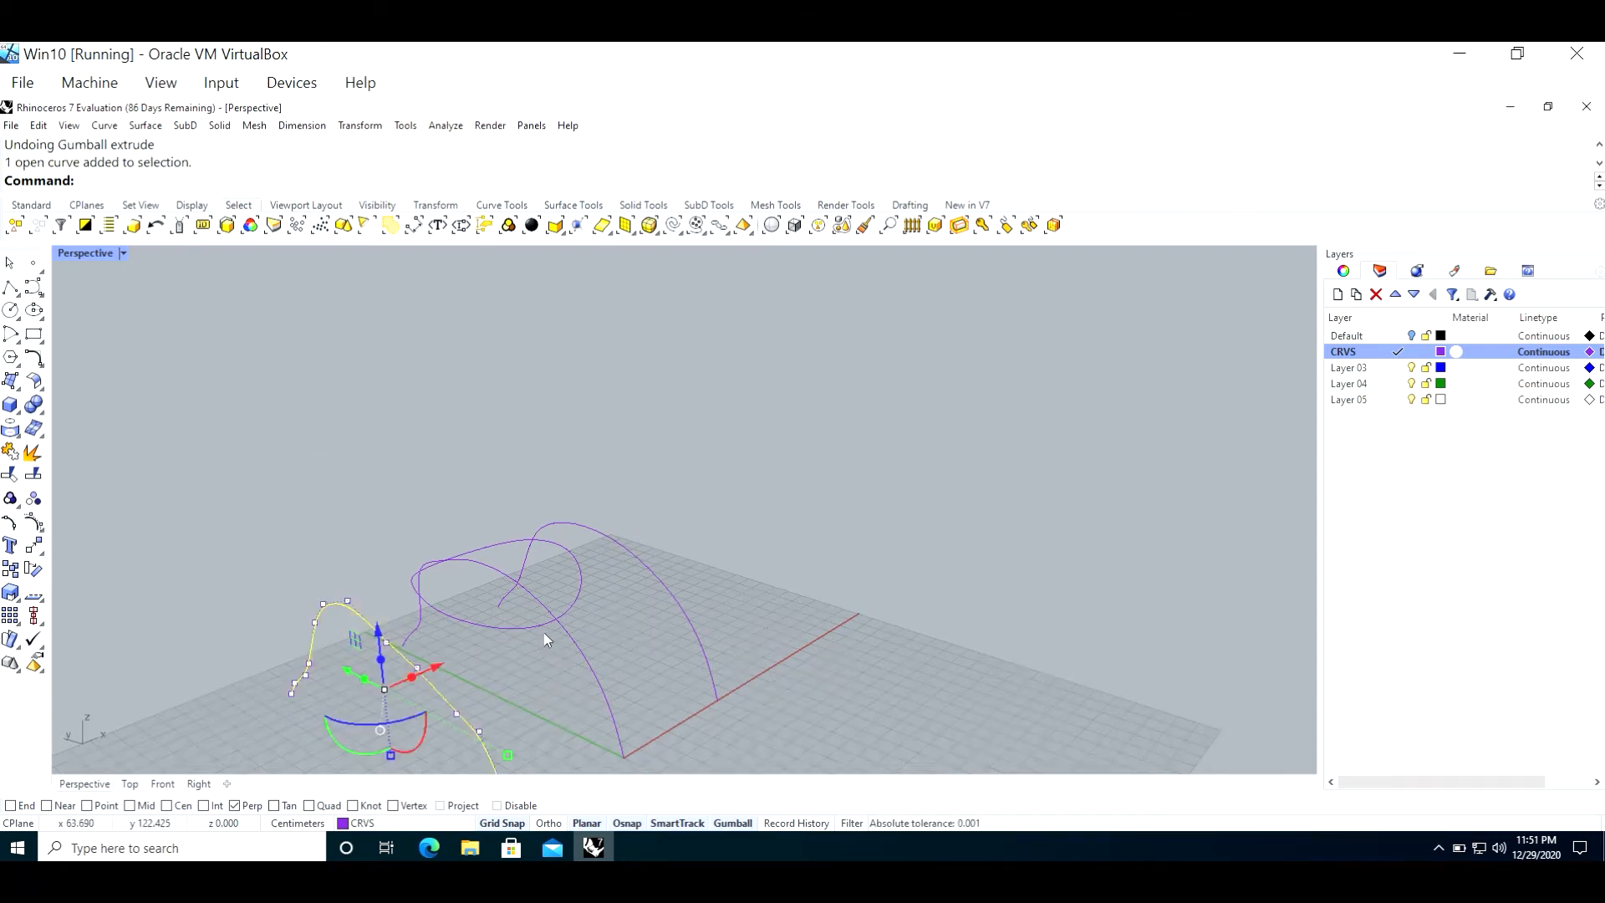
{"action": "left_click", "coordinate": [687, 620], "text": "shift"}
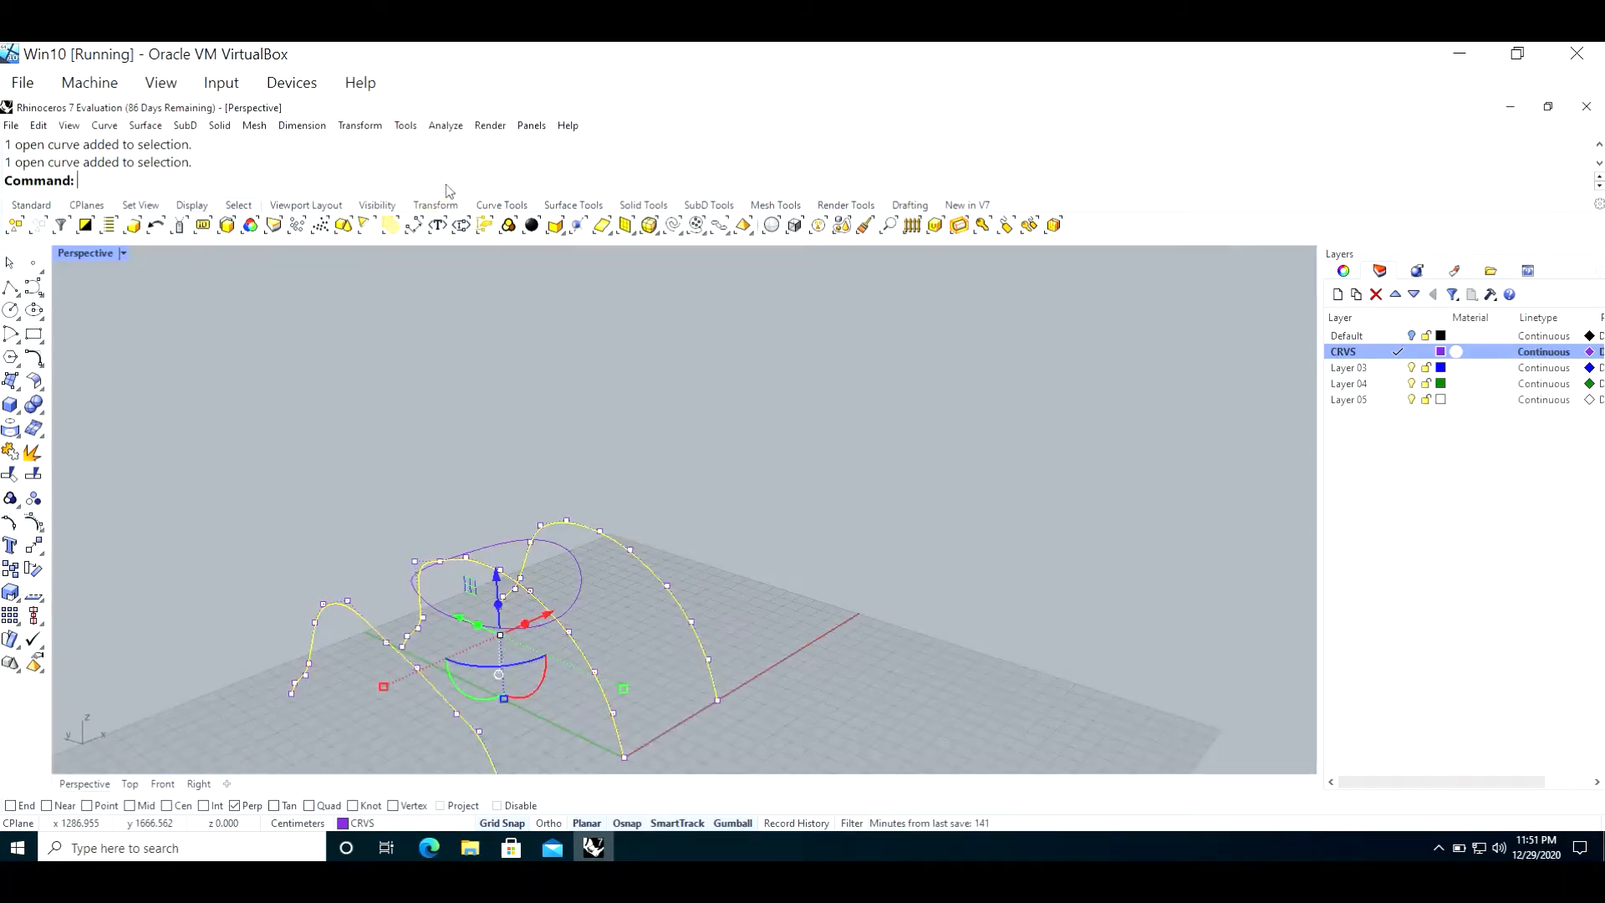
{"action": "type", "text": "Hide"}
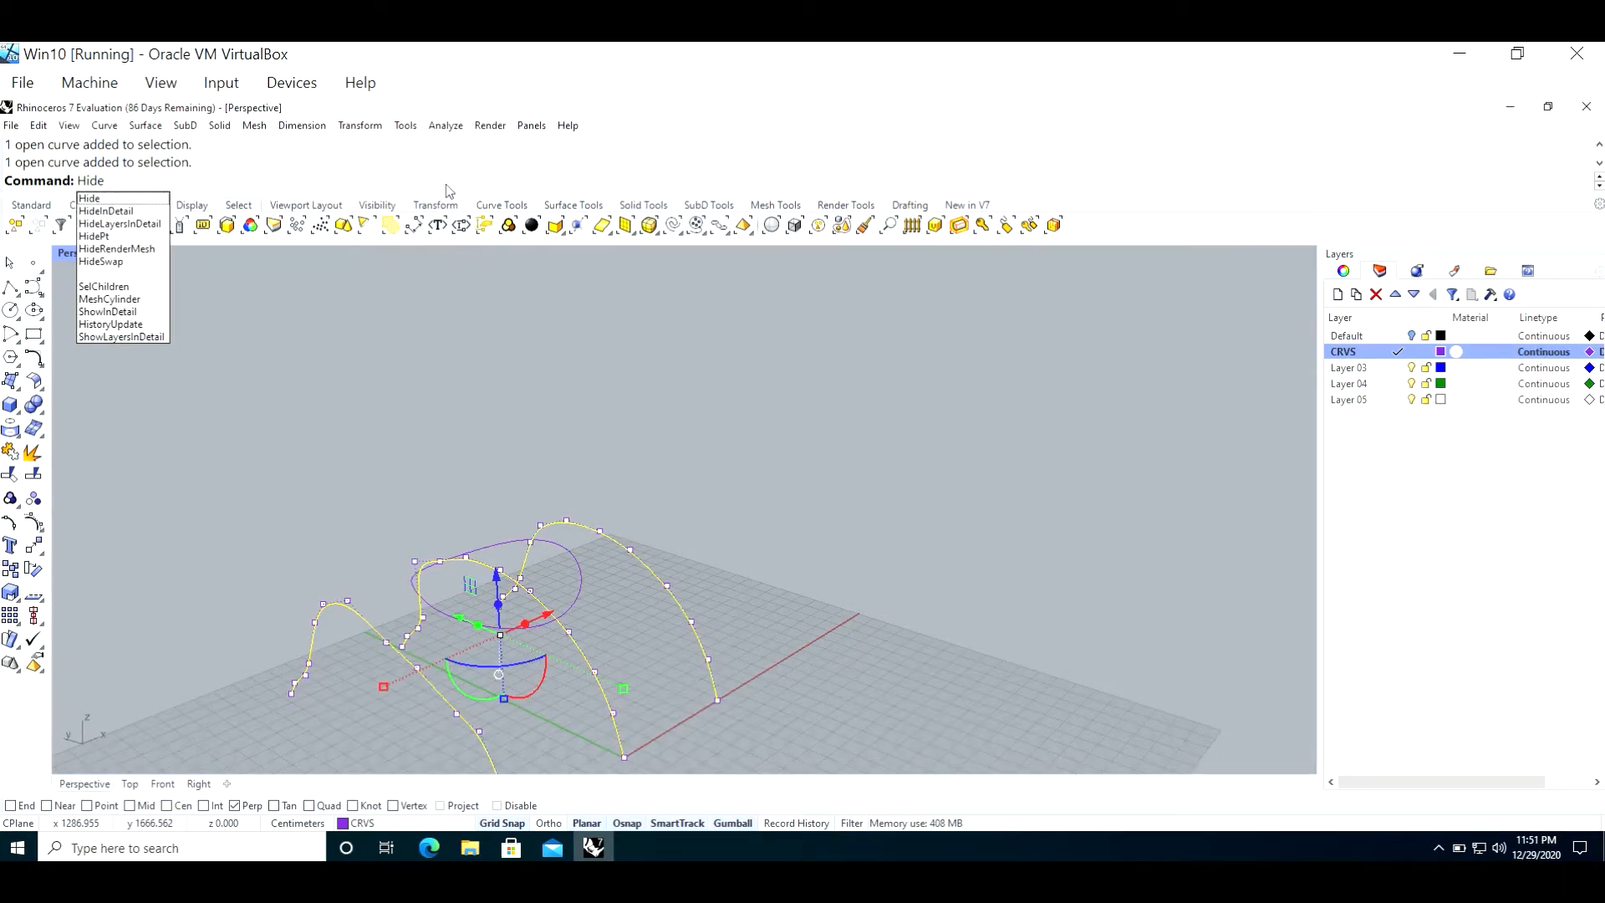
{"action": "key", "text": "Return"}
{"action": "left_click", "coordinate": [30, 207]}
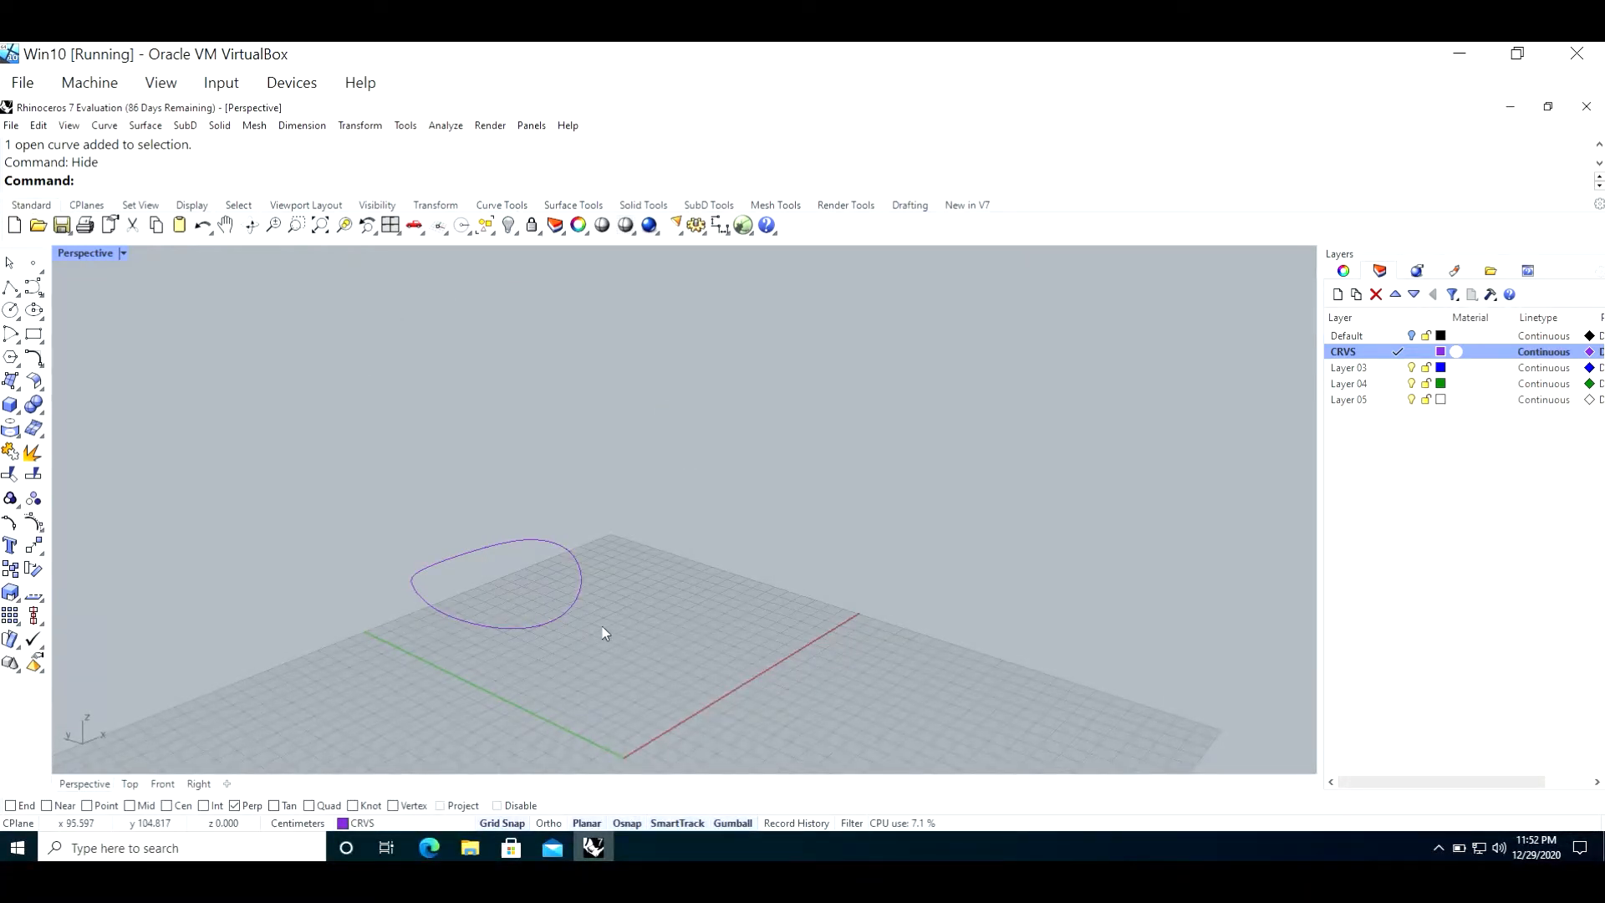
Step: Create a Patch surface from the closed curve using the current patch options
{"action": "scroll", "coordinate": [389, 576], "scroll_direction": "up", "scroll_amount": 3}
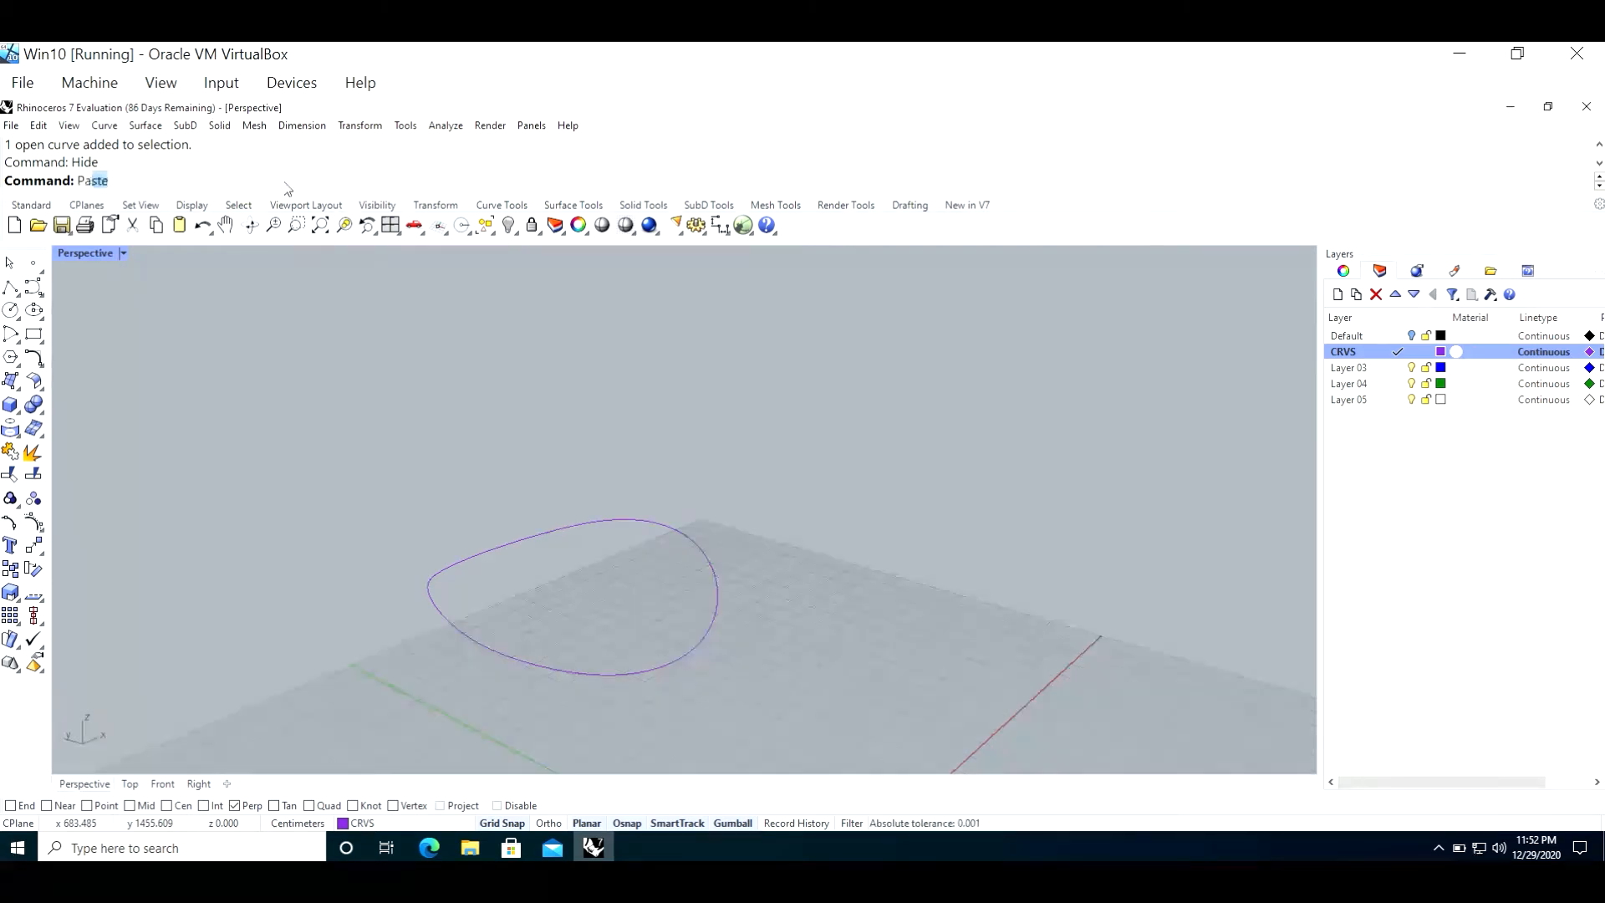
{"action": "key", "text": "Return"}
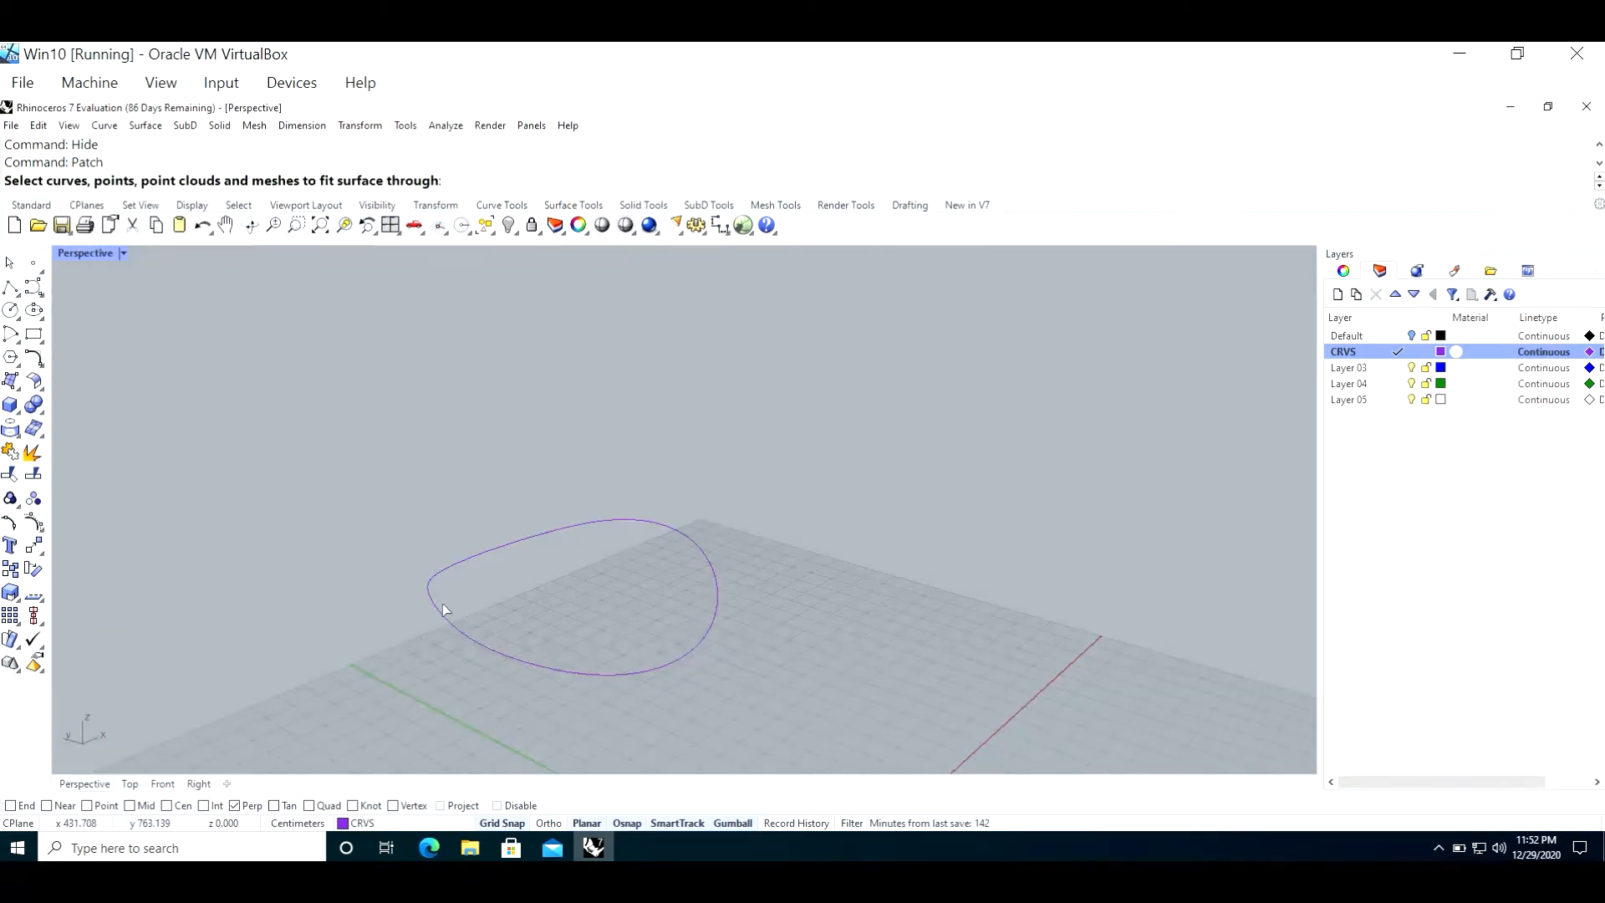
{"action": "left_click", "coordinate": [699, 549]}
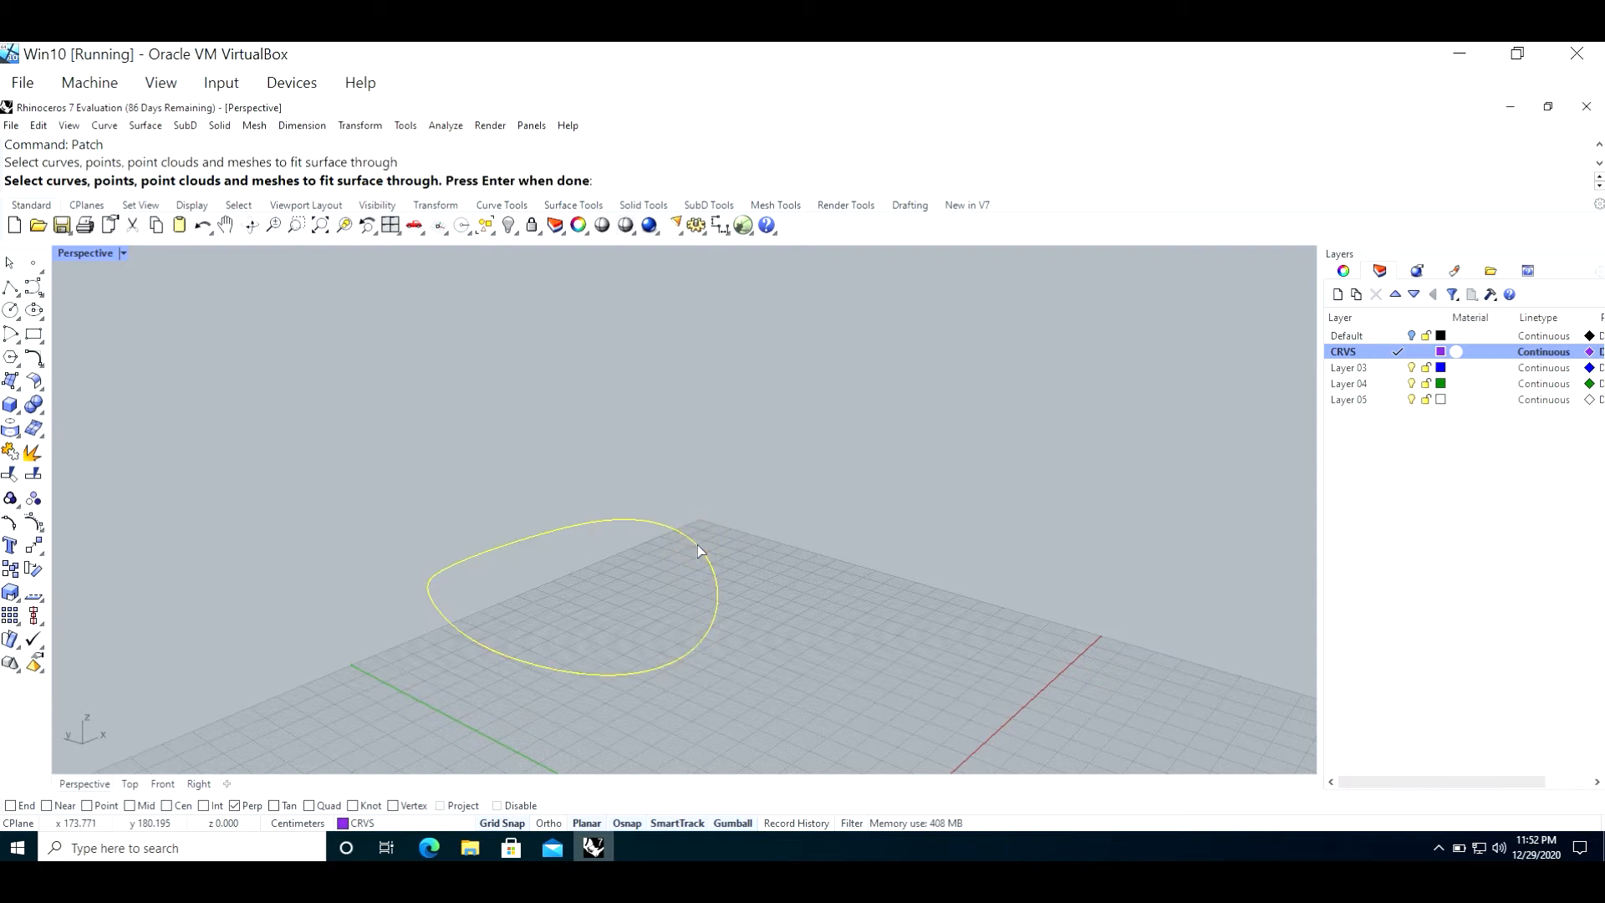
{"action": "key", "text": "Return"}
{"action": "key", "text": "Return"}
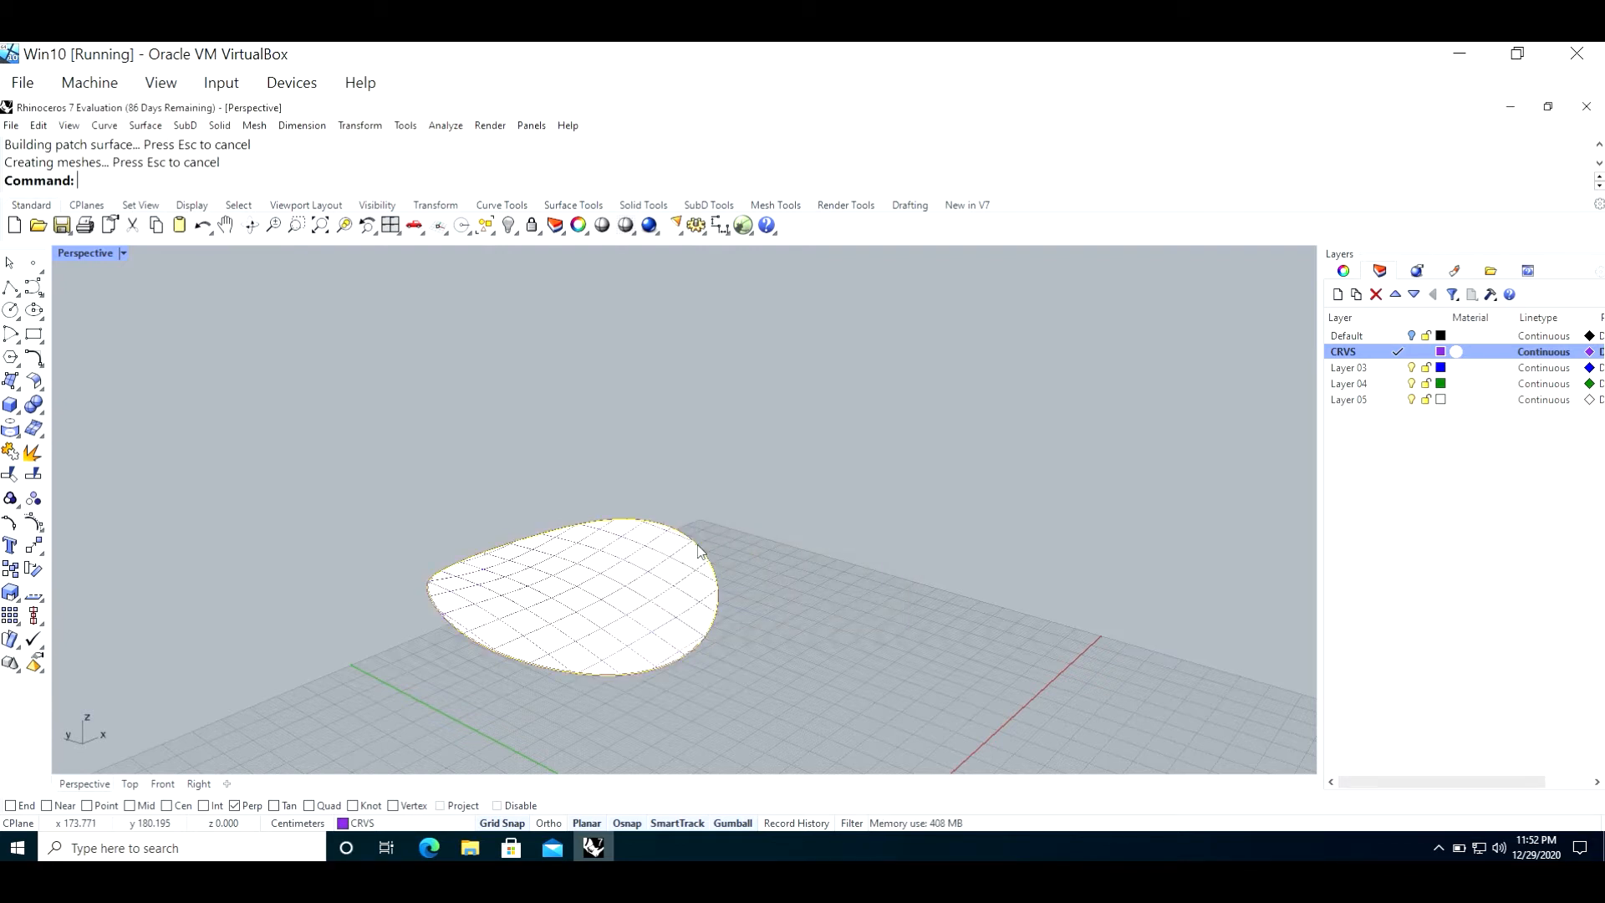
Step: Calculate the area of the new patch surface with the Area command
{"action": "mouse_move", "coordinate": [348, 548]}
{"action": "right_mouse_down"}
{"action": "mouse_move", "coordinate": [357, 470]}
{"action": "mouse_move", "coordinate": [304, 491]}
{"action": "mouse_move", "coordinate": [305, 560]}
{"action": "mouse_move", "coordinate": [334, 508]}
{"action": "mouse_move", "coordinate": [404, 463]}
{"action": "mouse_move", "coordinate": [337, 534]}
{"action": "right_mouse_up"}
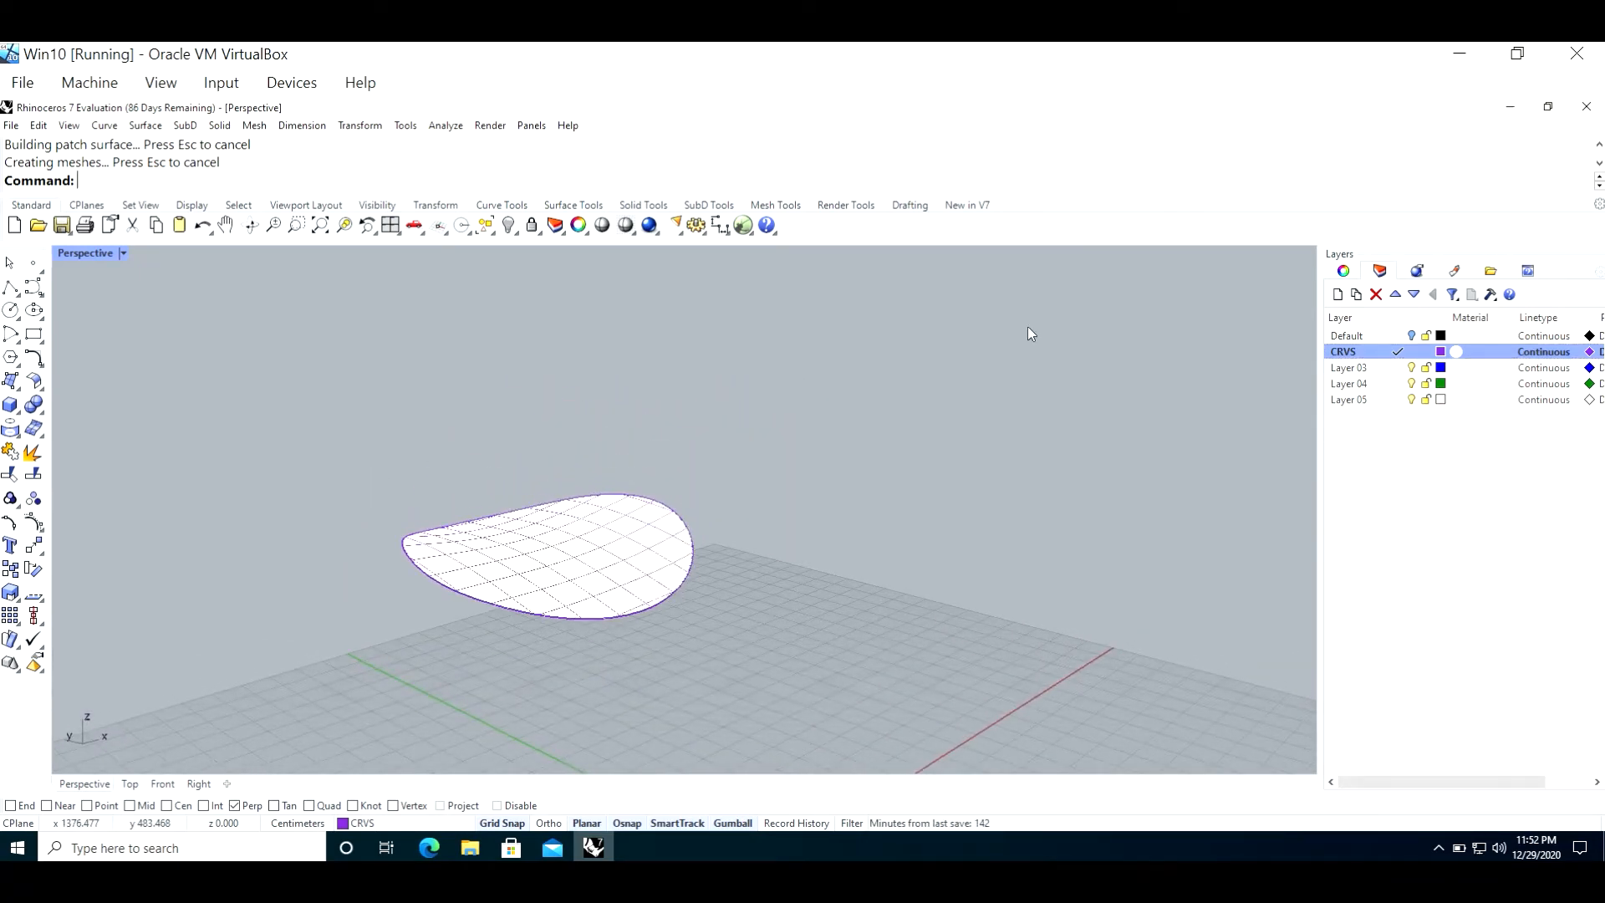
{"action": "type", "text": "Area"}
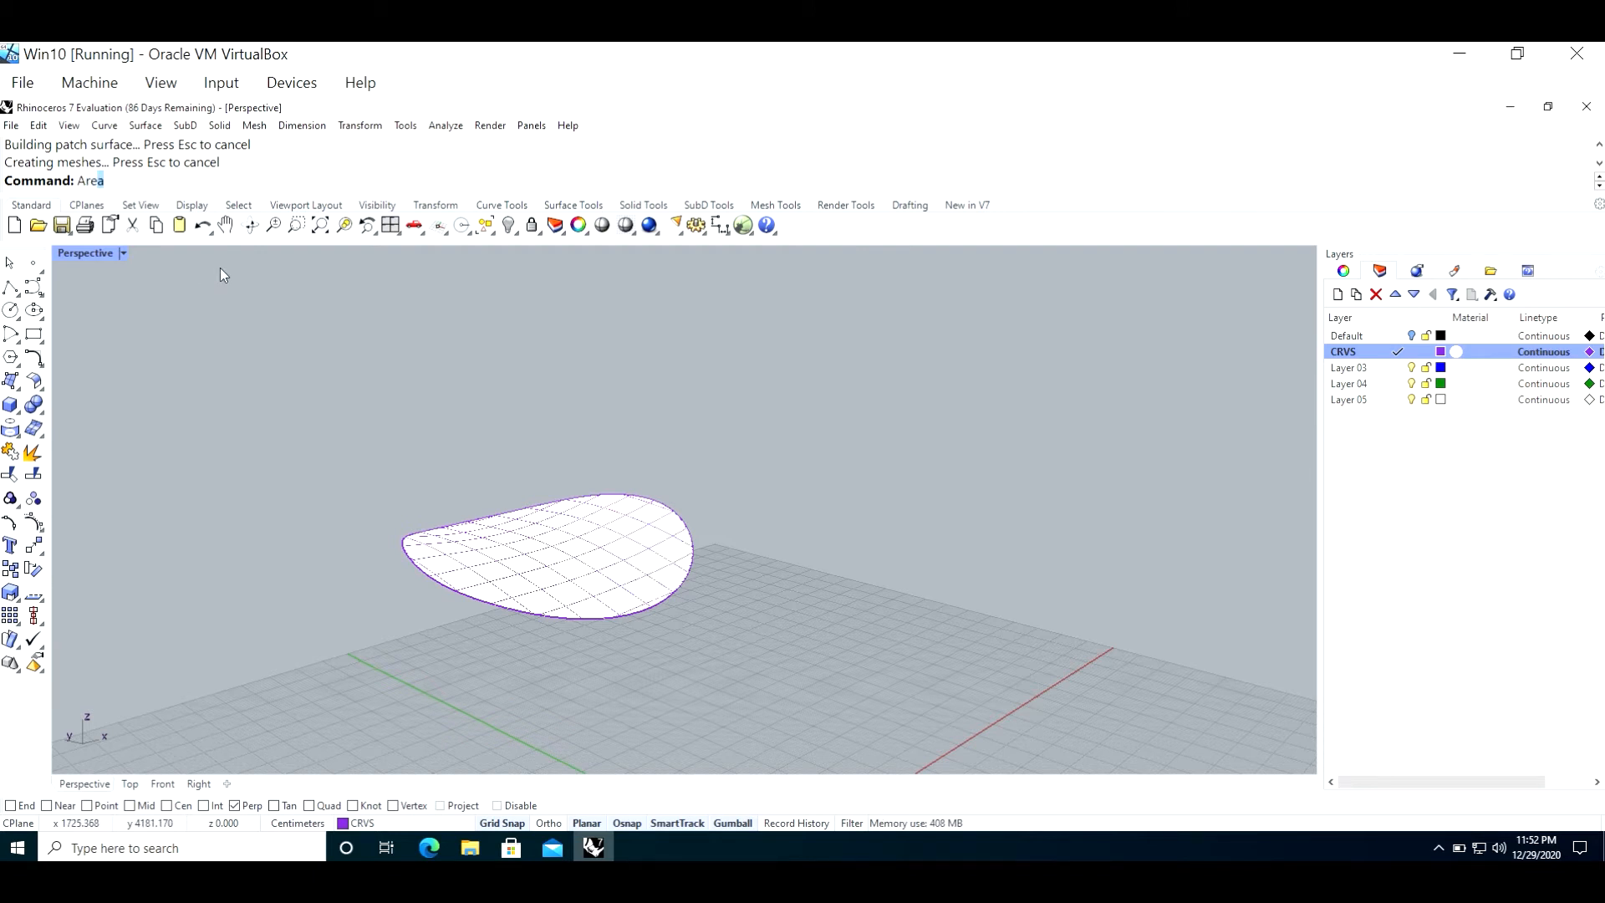
{"action": "key", "text": "Return"}
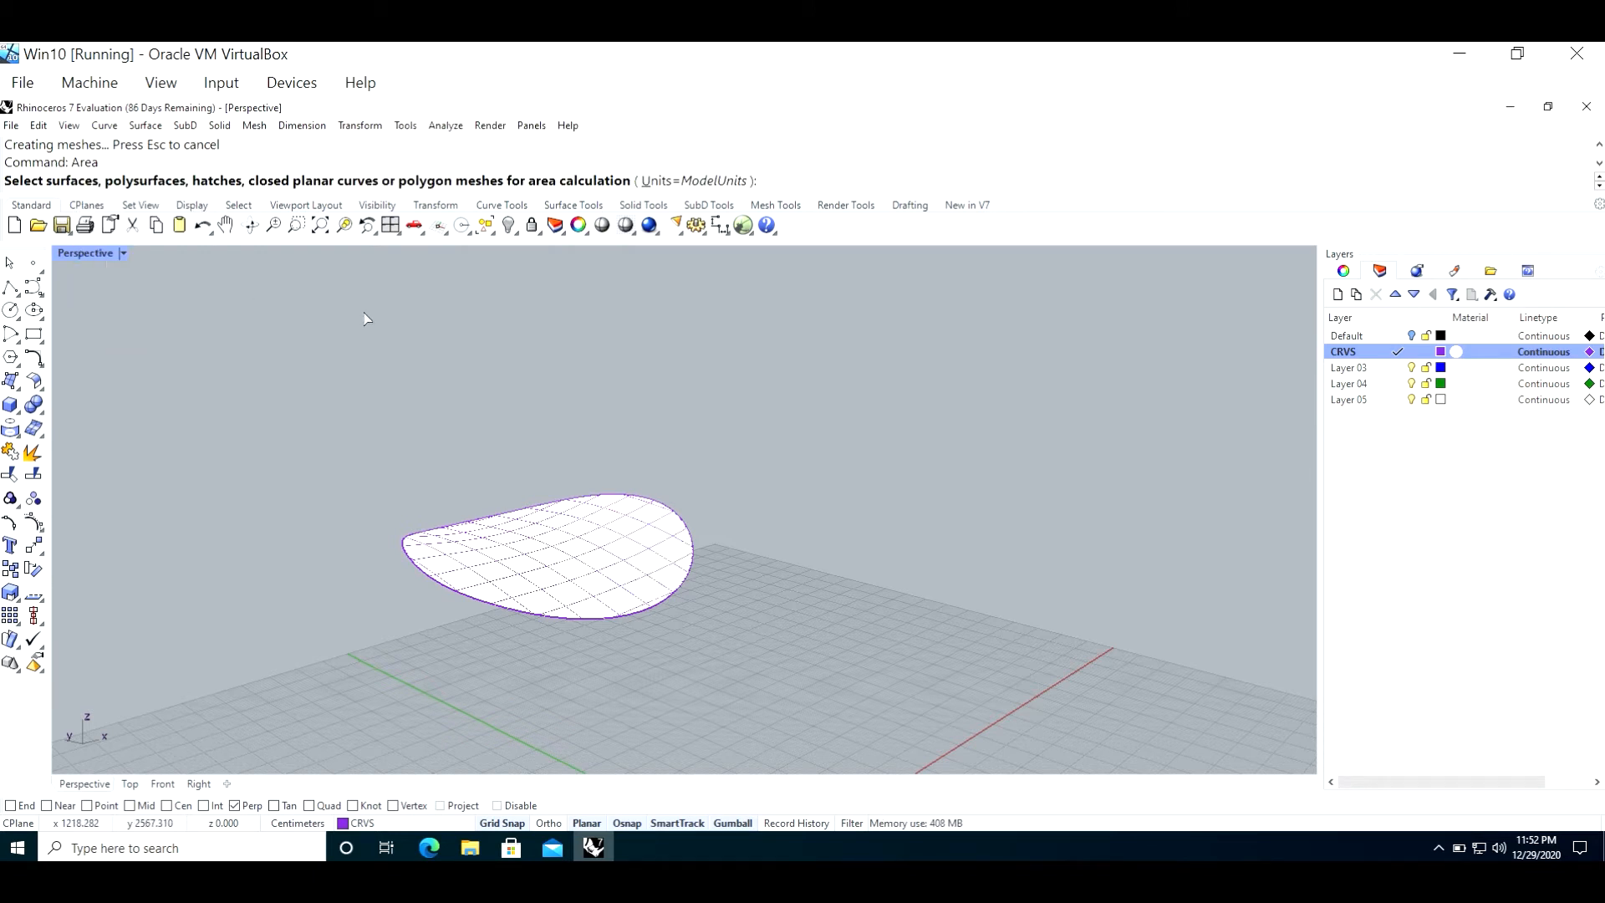
{"action": "left_click", "coordinate": [616, 522]}
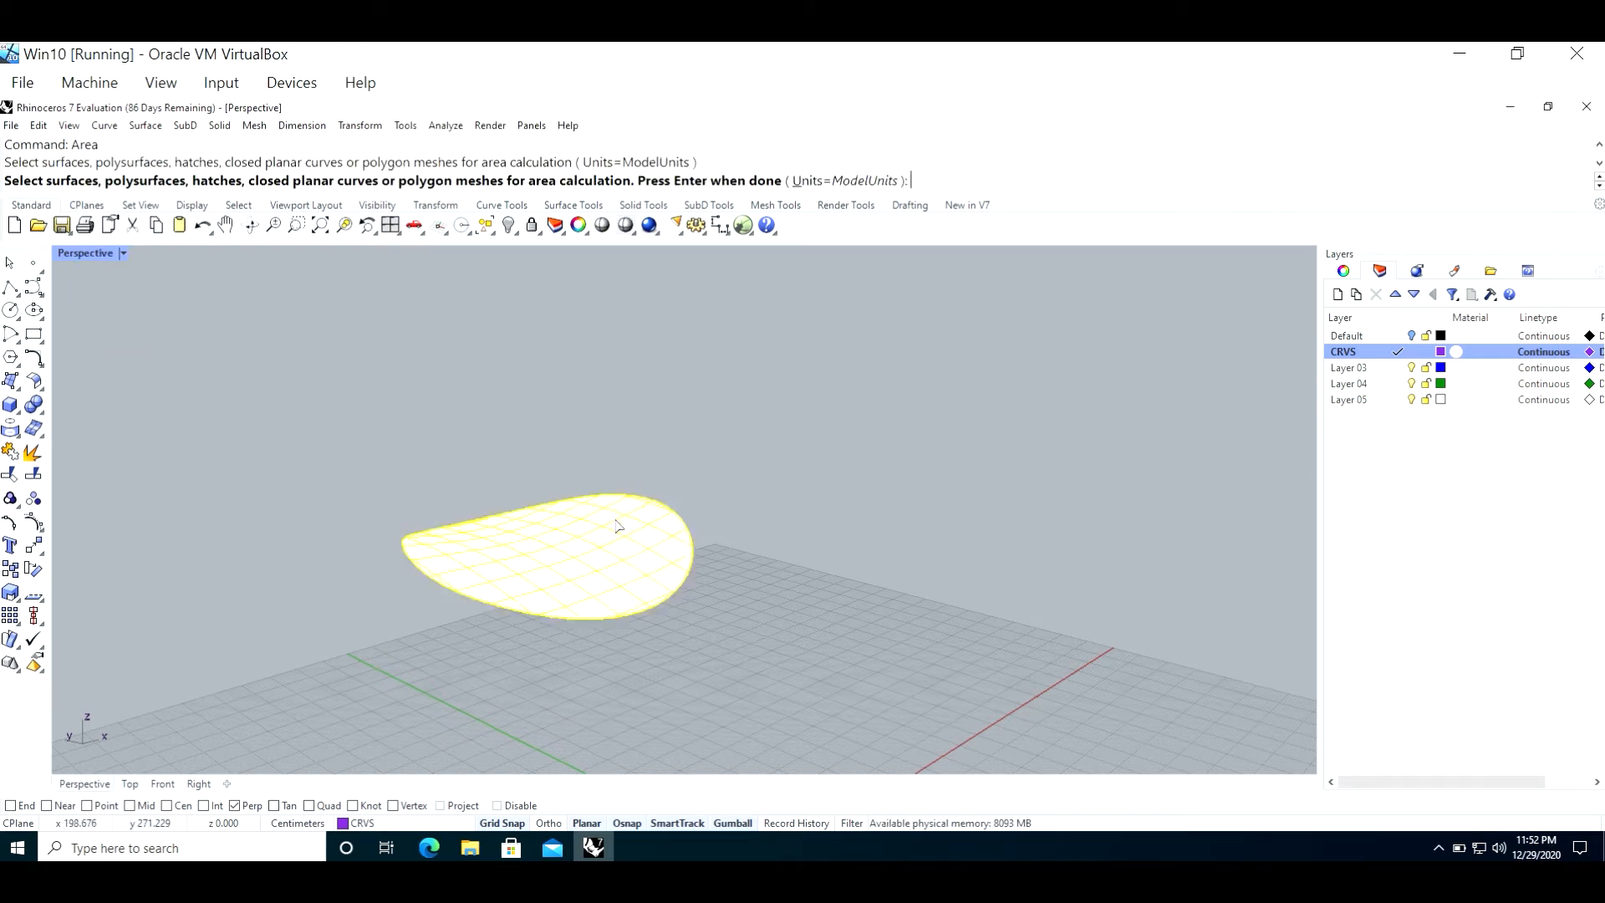
{"action": "key", "text": "Return"}
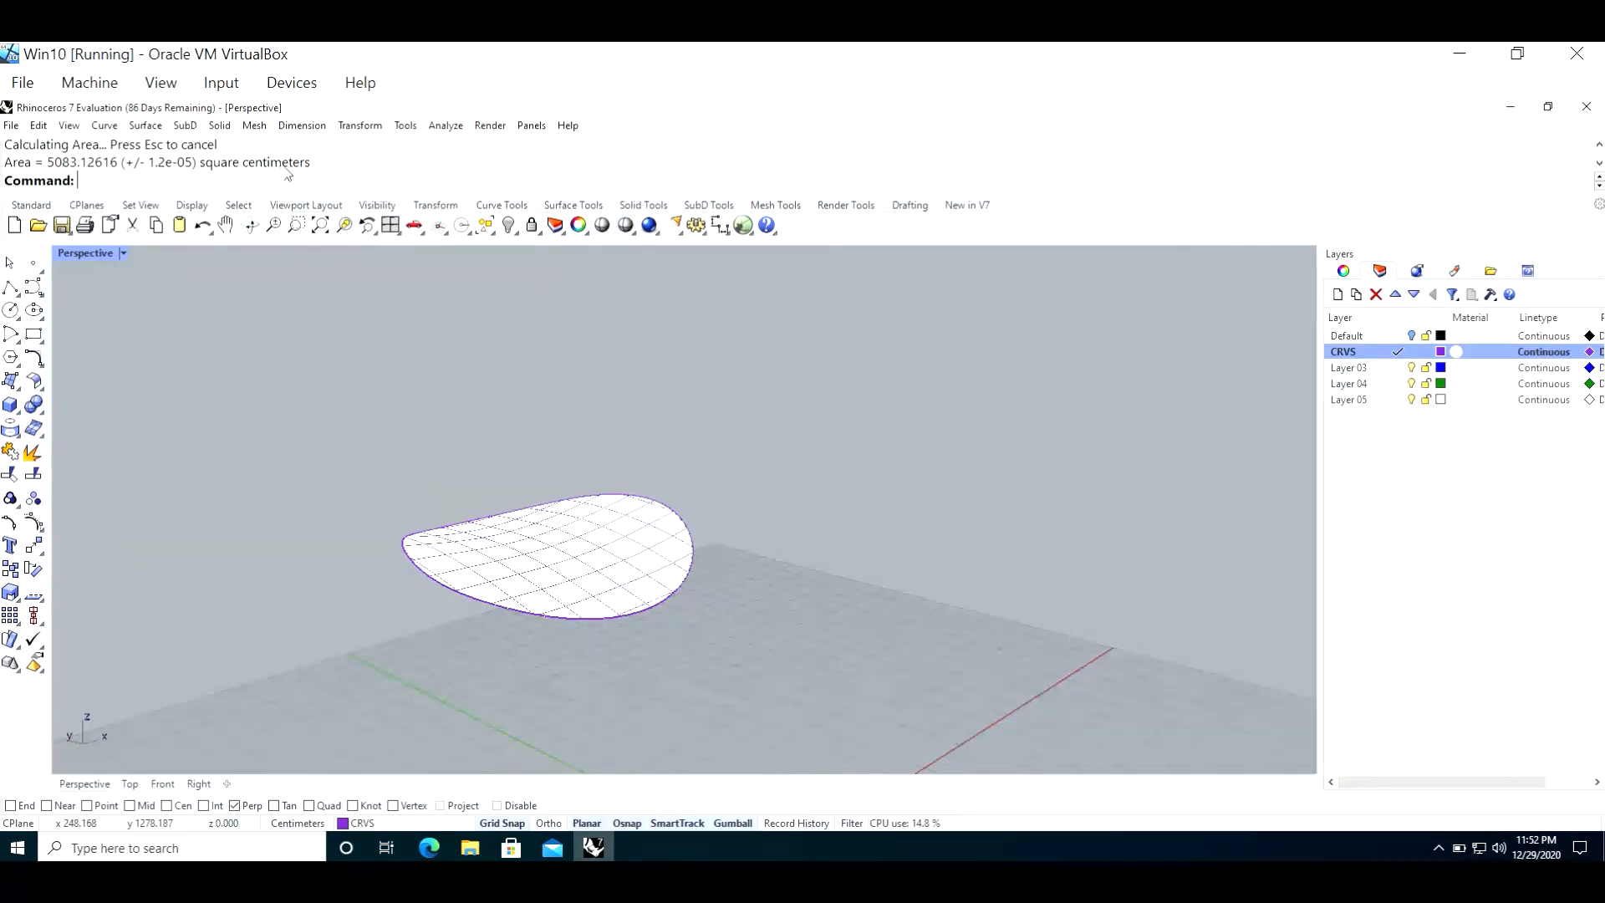
Step: Make Default the current layer and turn off the CRVS layer
{"action": "left_click", "coordinate": [1384, 338]}
{"action": "left_click", "coordinate": [1394, 338]}
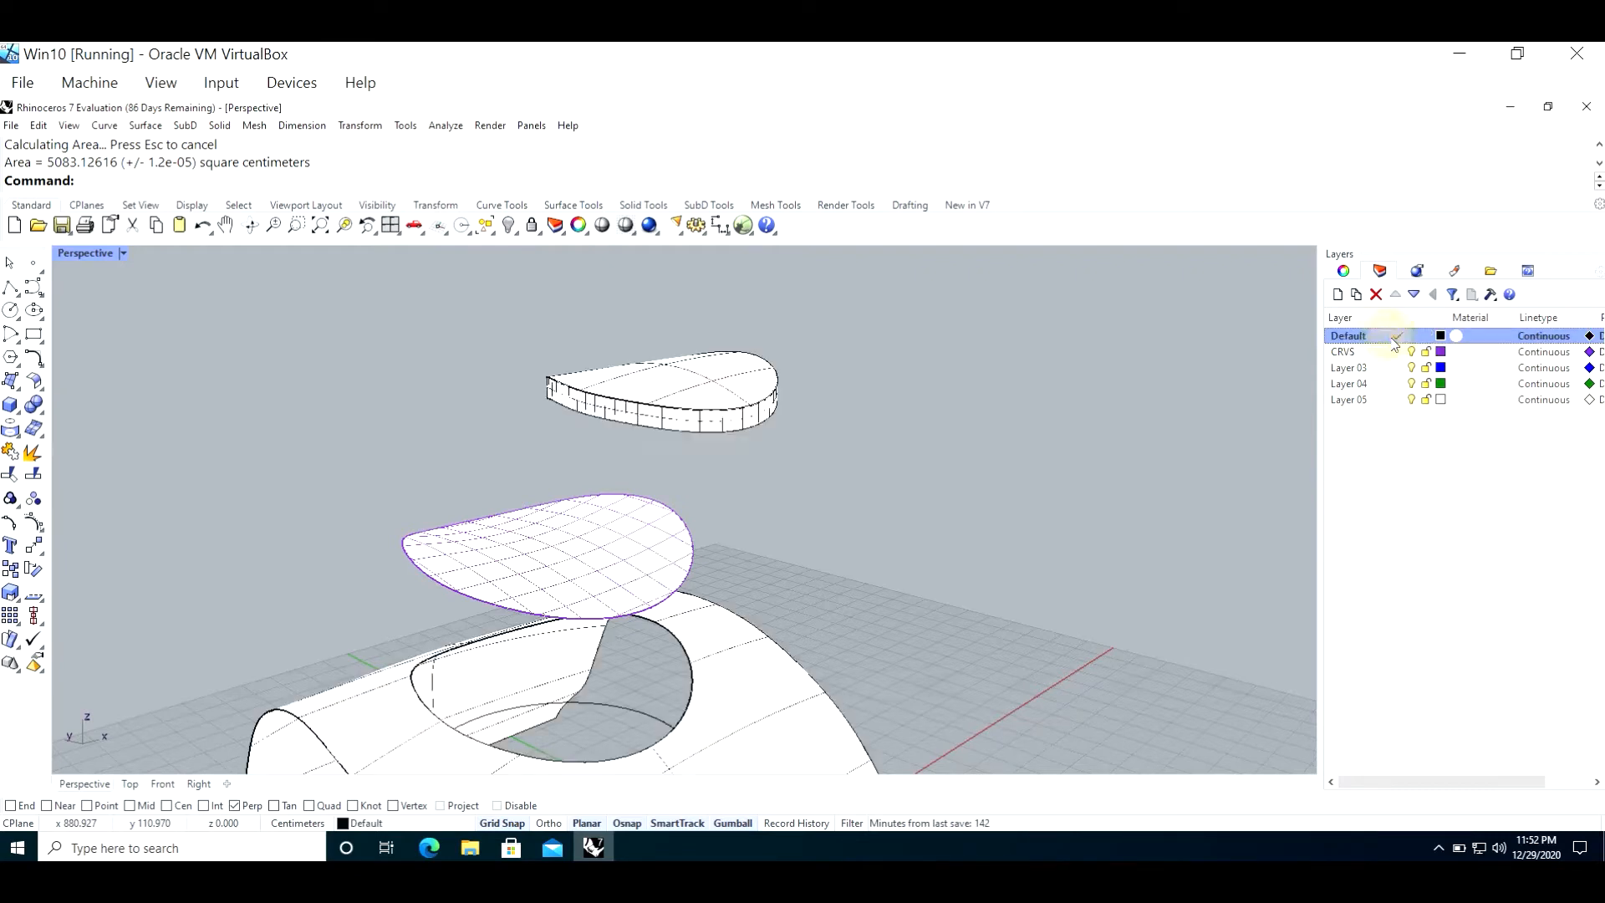
{"action": "left_click", "coordinate": [1411, 351]}
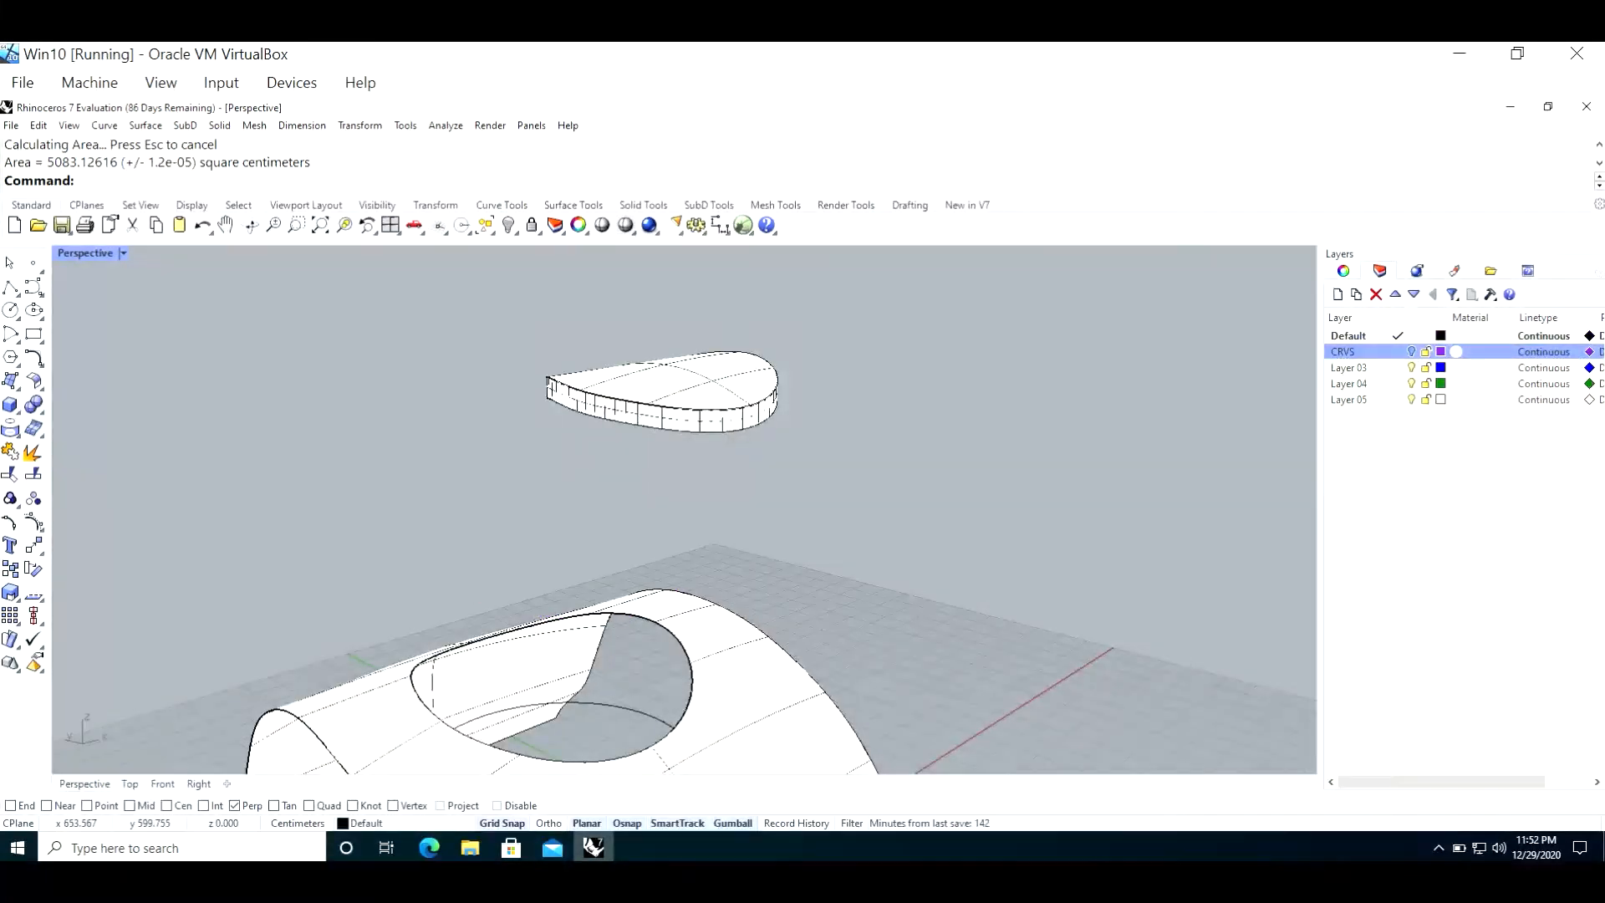
Step: Extract the upper face of the extruded cut-out solid with ExtractSrf and move it aside, away from the rest of the piece
{"action": "left_click", "coordinate": [710, 370]}
{"action": "right_click_drag", "start_coordinate": [539, 417], "coordinate": [520, 463]}
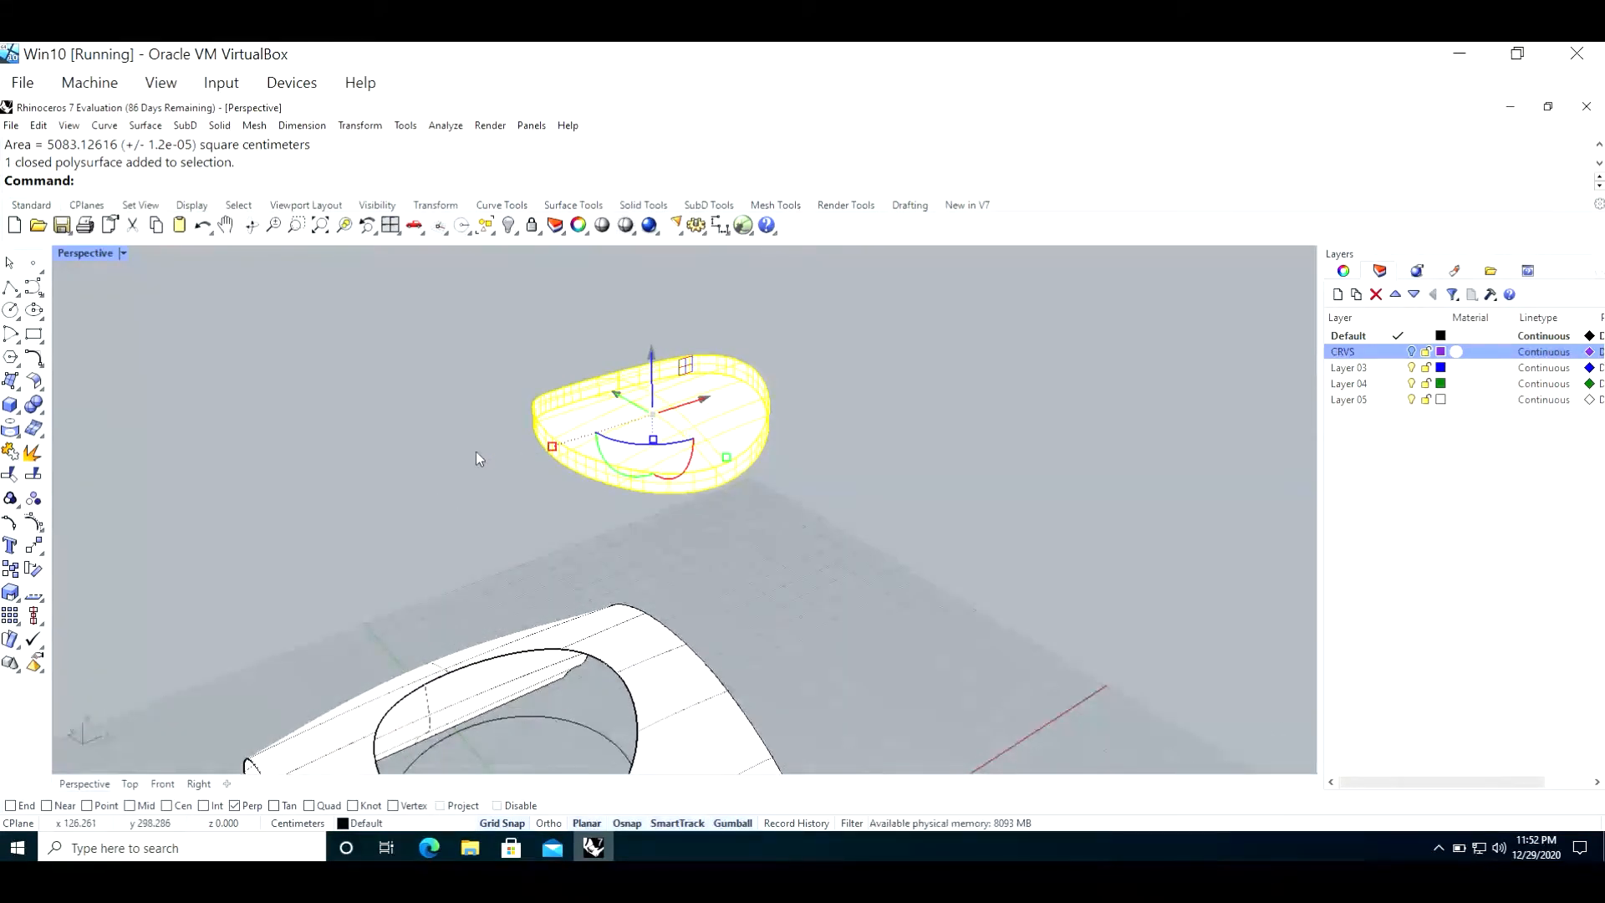
{"action": "left_click", "coordinate": [339, 426]}
{"action": "left_click", "coordinate": [700, 427]}
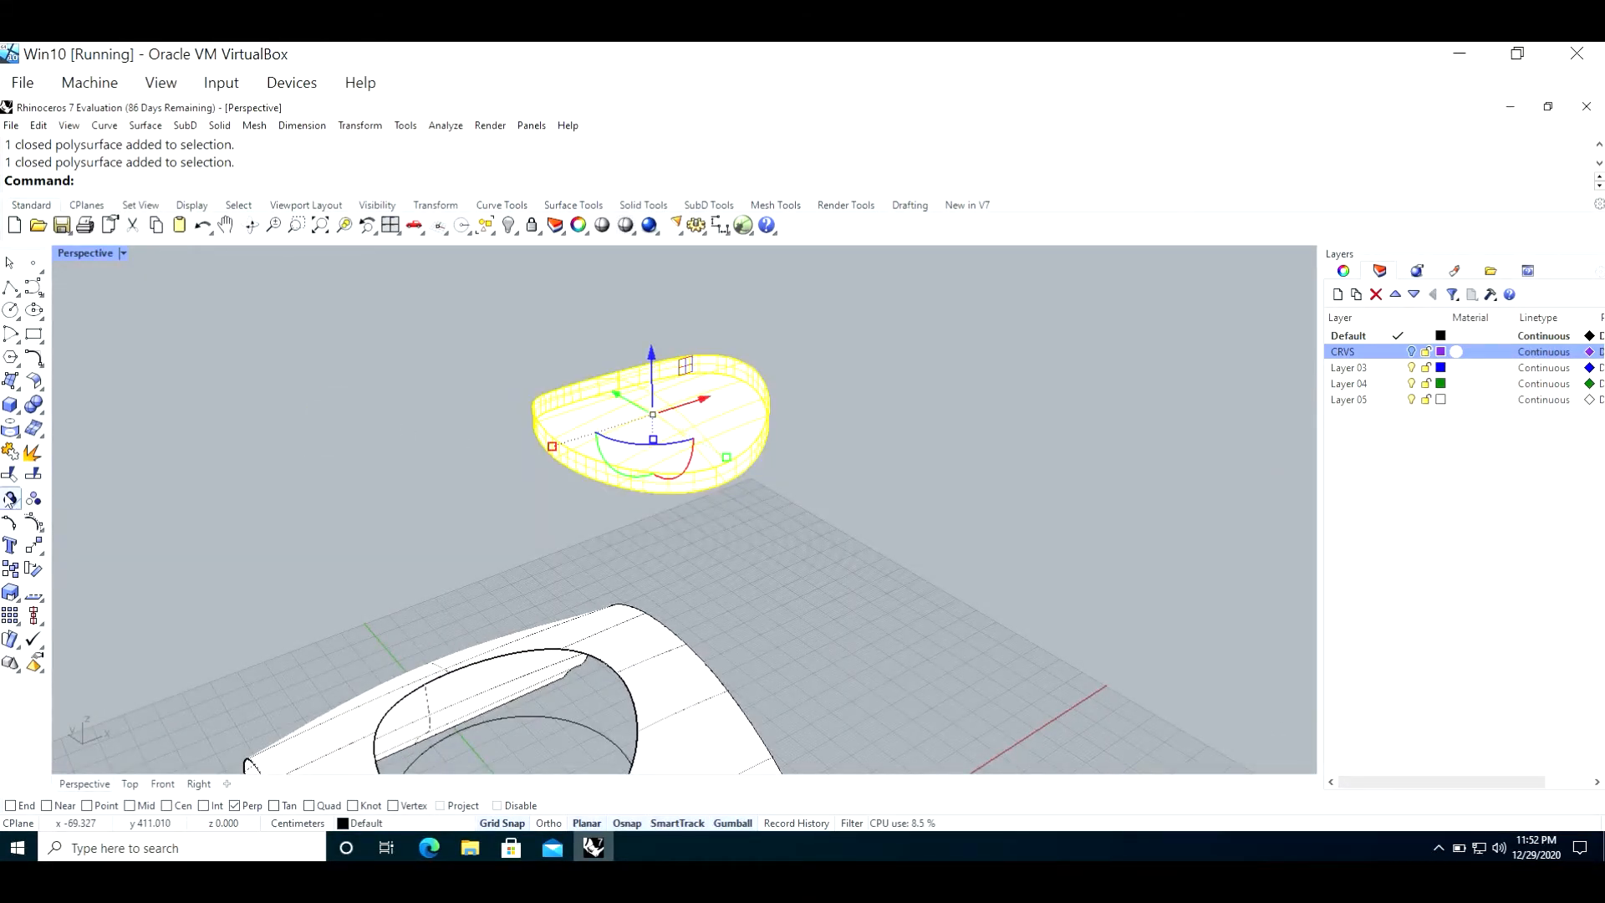
{"action": "right_click", "coordinate": [32, 456]}
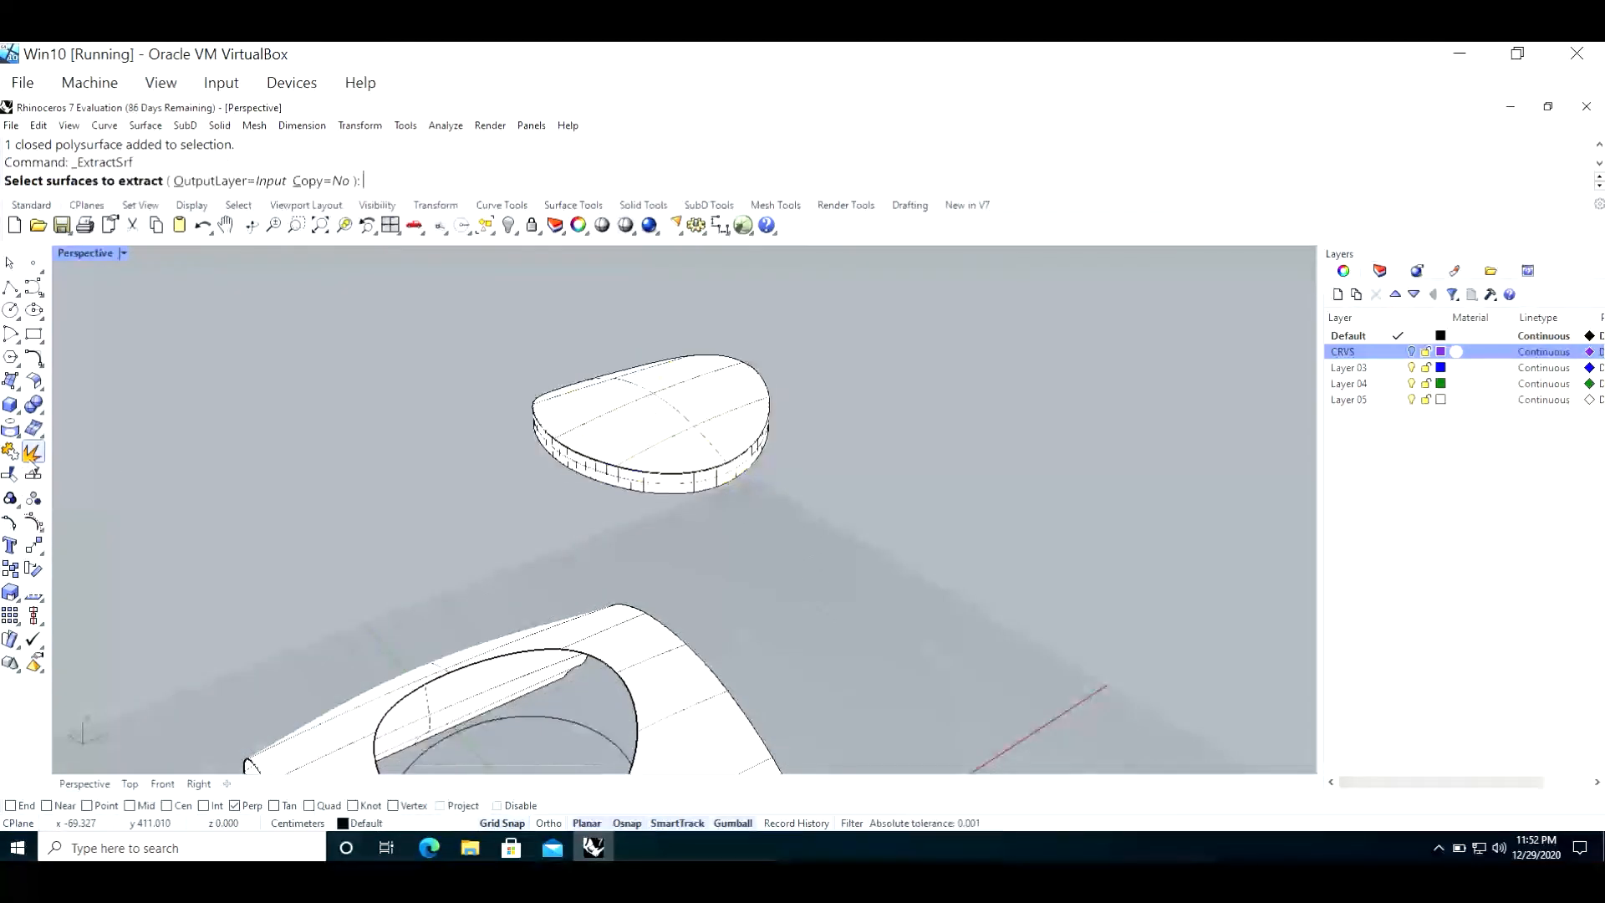
{"action": "left_click", "coordinate": [631, 435]}
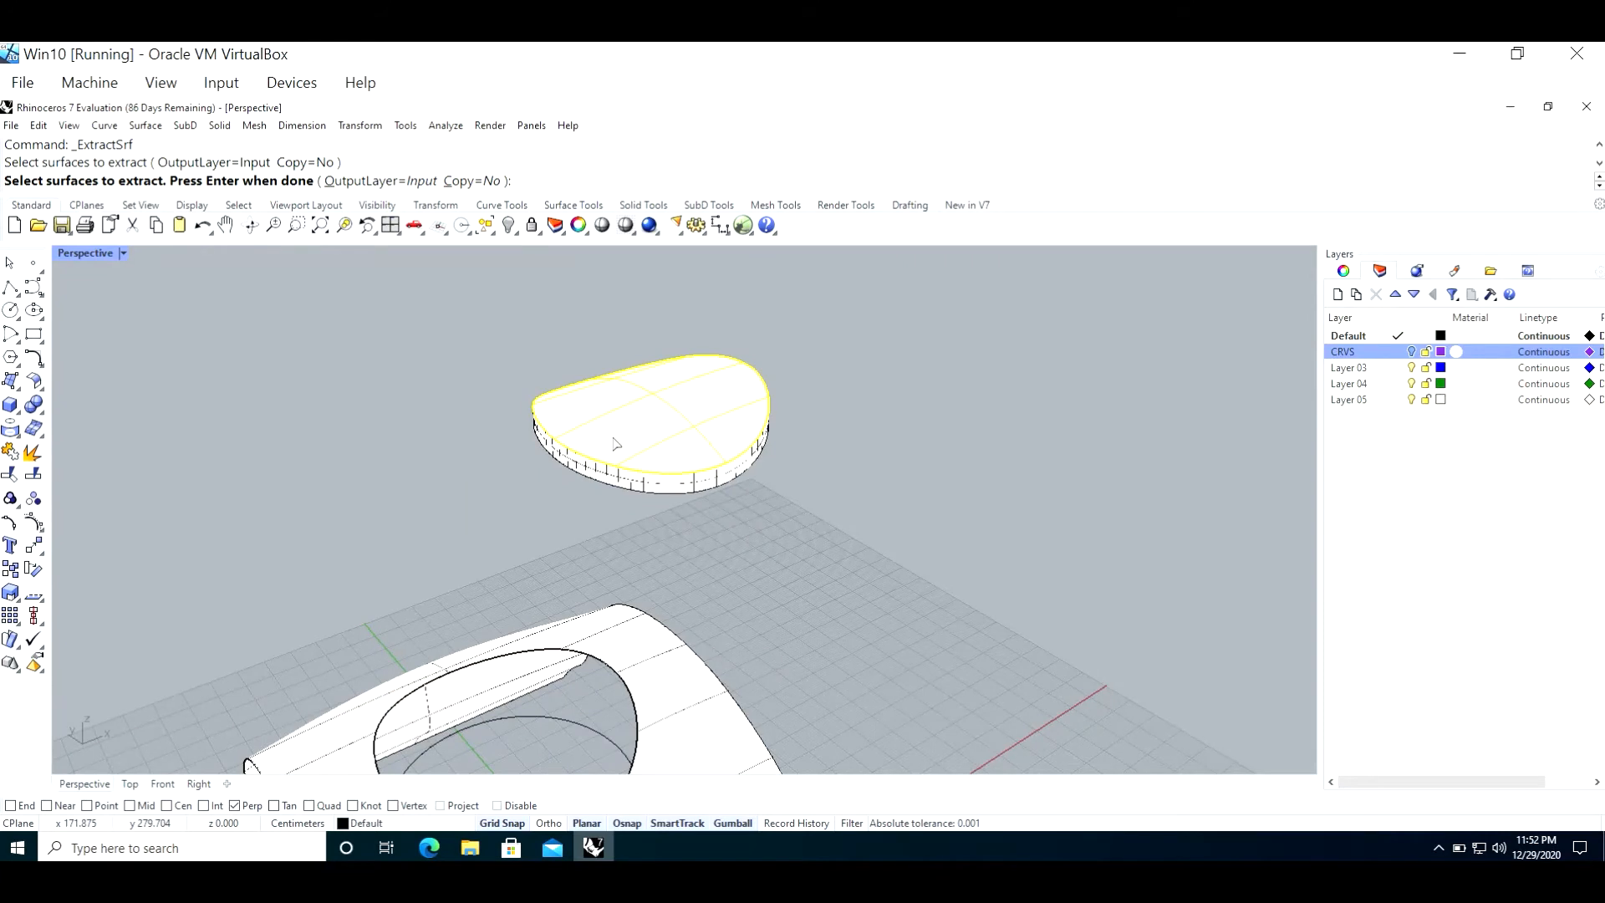
{"action": "key", "text": "Return"}
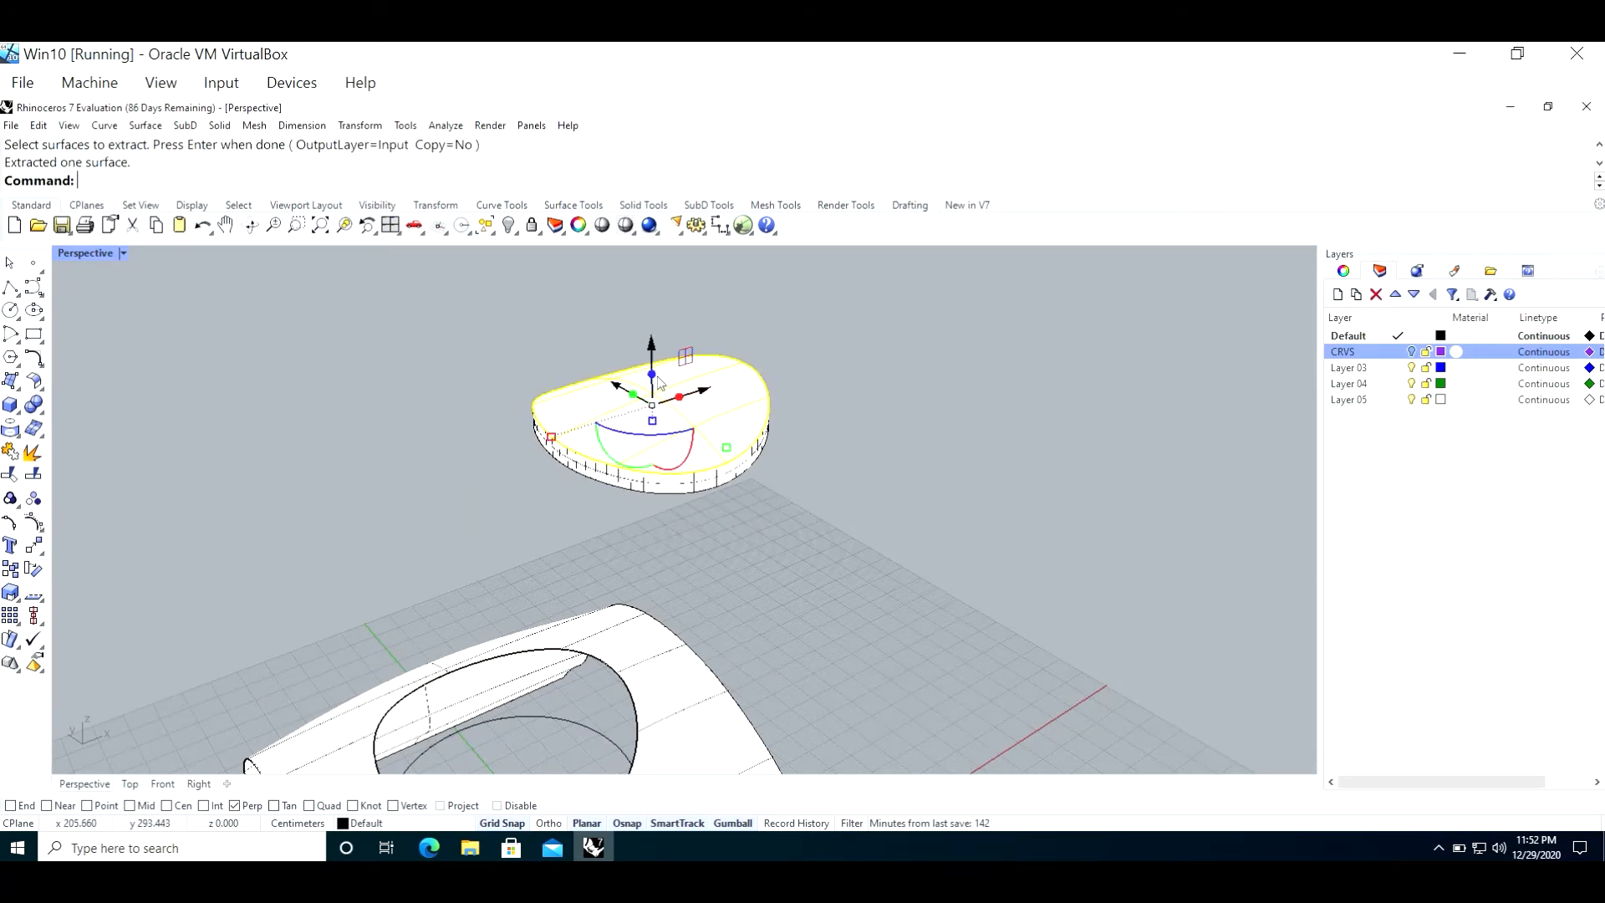
{"action": "left_click_drag", "start_coordinate": [652, 352], "coordinate": [366, 329]}
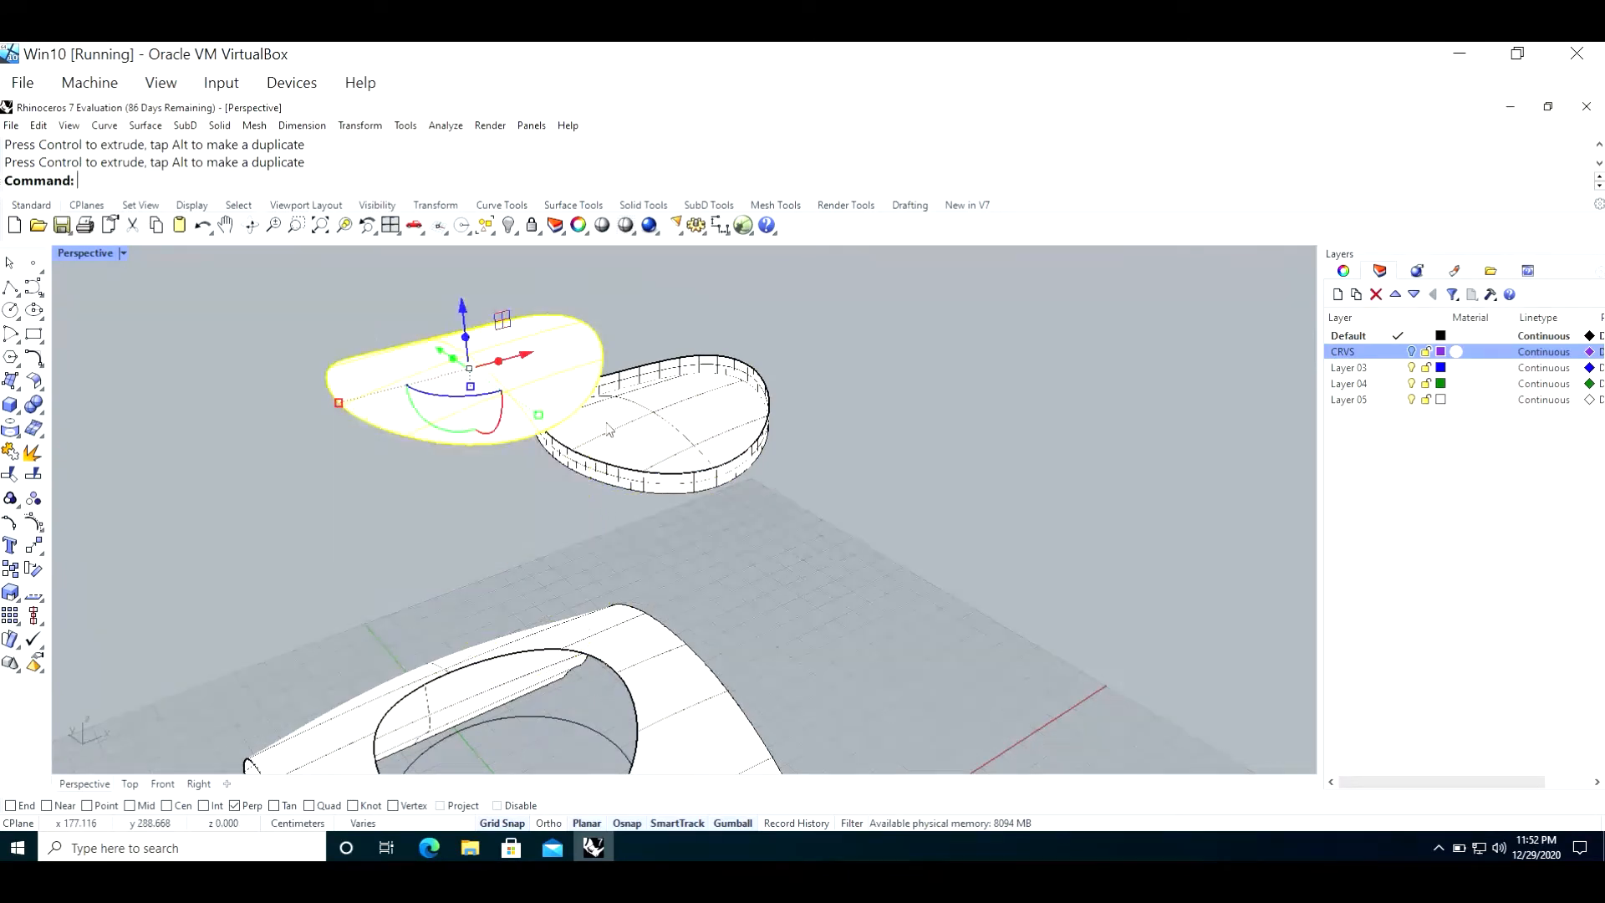
Step: Calculate the area of the extracted upper face with the Area command
{"action": "type", "text": "A"}
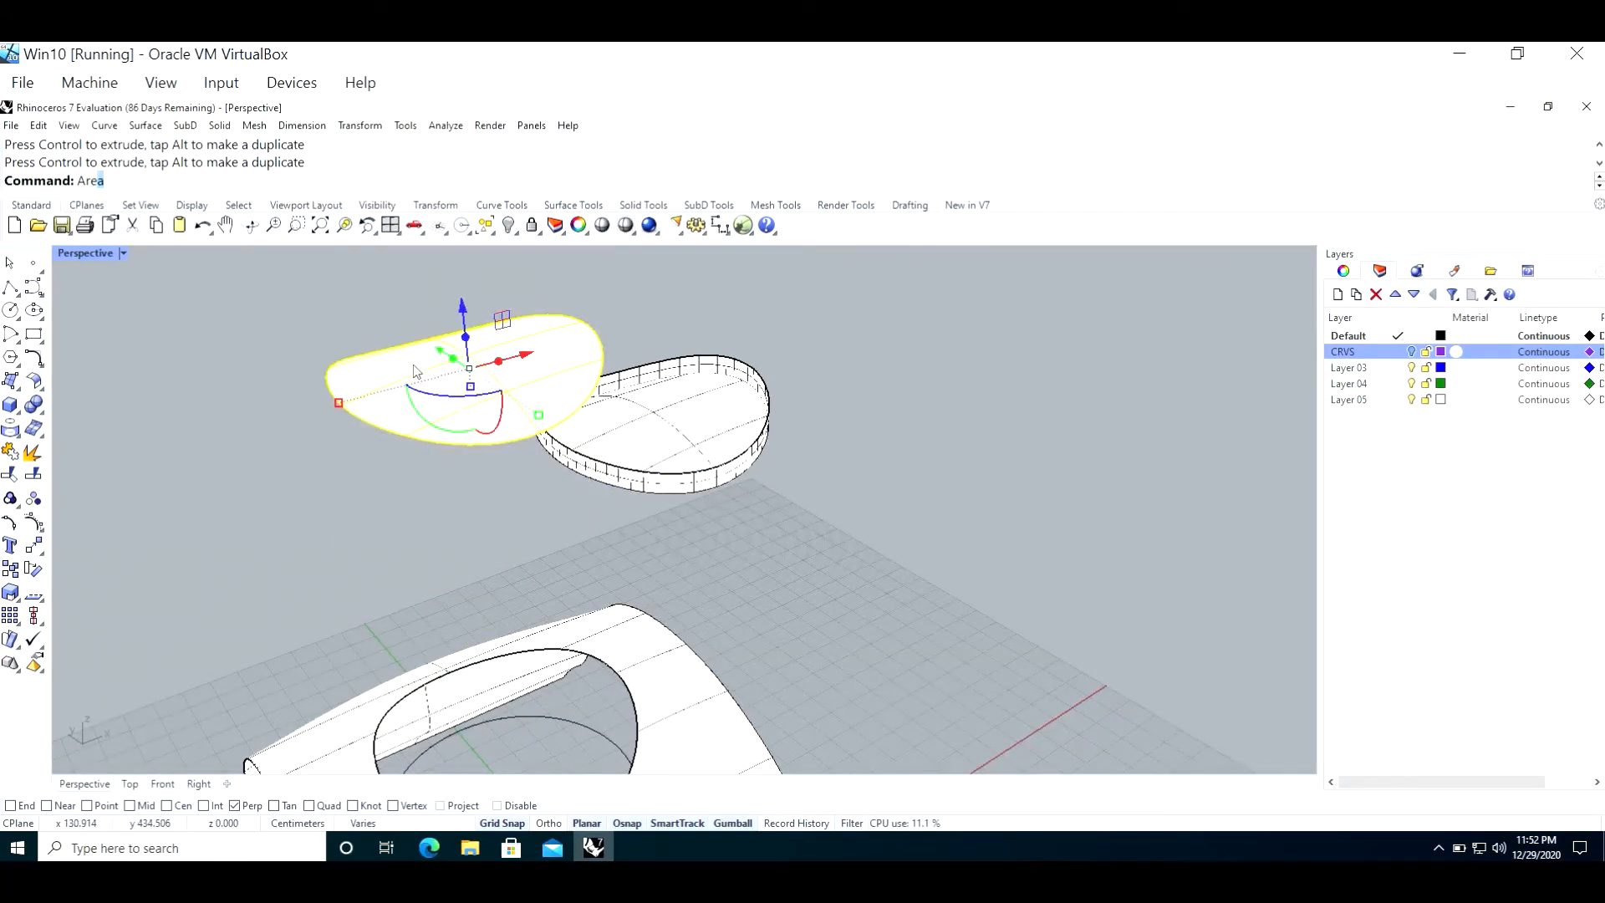
{"action": "type", "text": "re"}
{"action": "key", "text": "Return"}
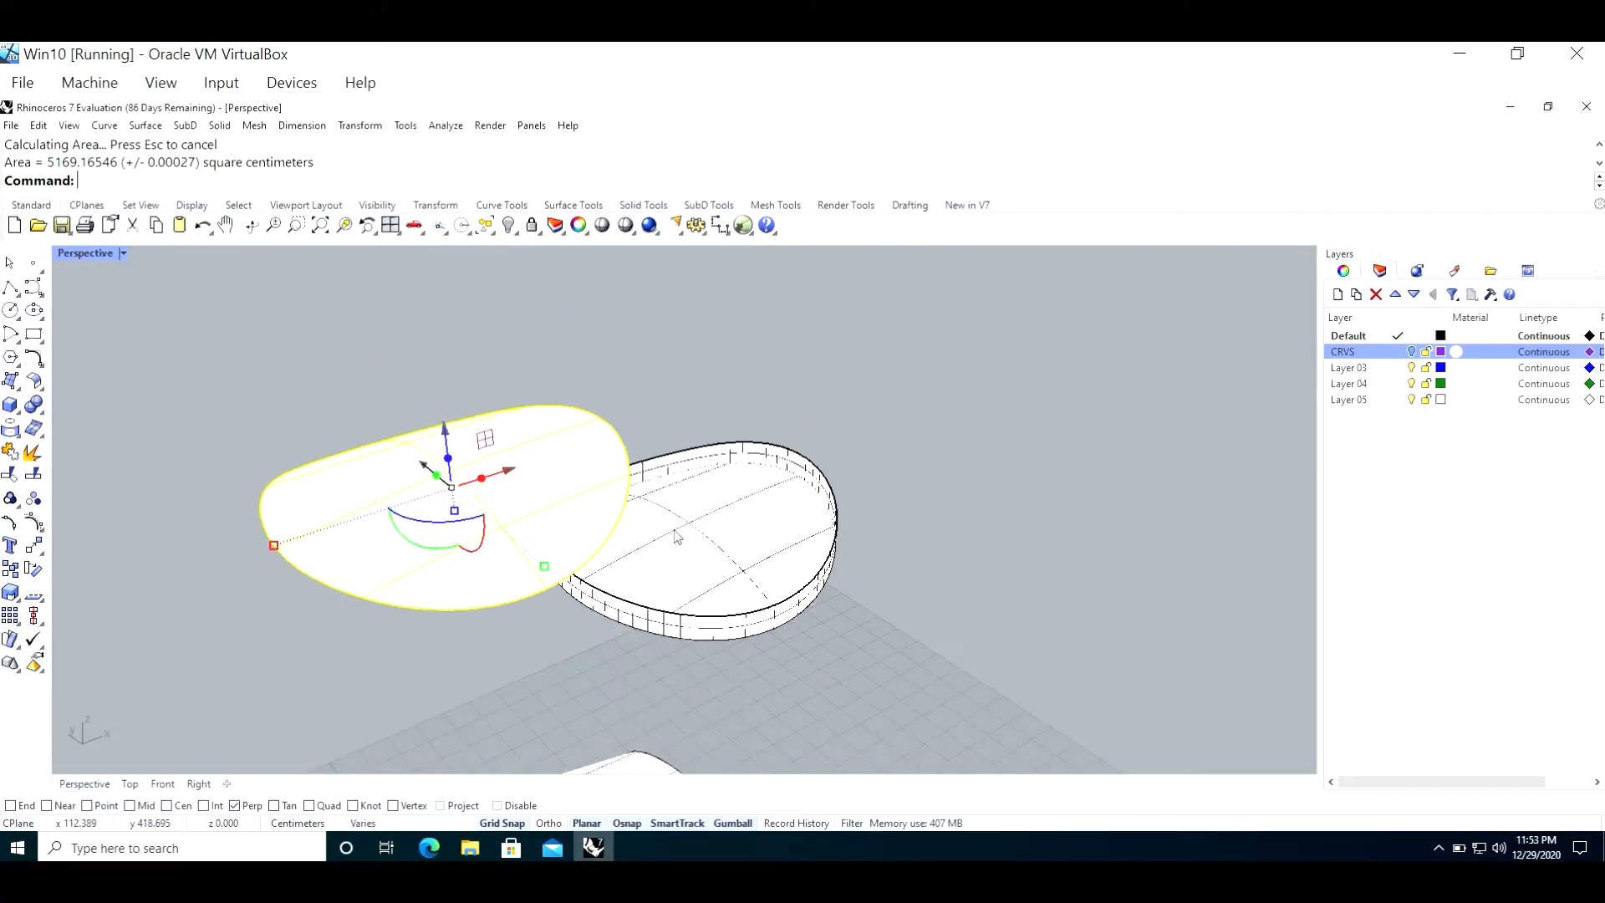
Step: Delete the open polysurface left over from the extrusion and turn on the control points of the extracted face
{"action": "left_click", "coordinate": [677, 537]}
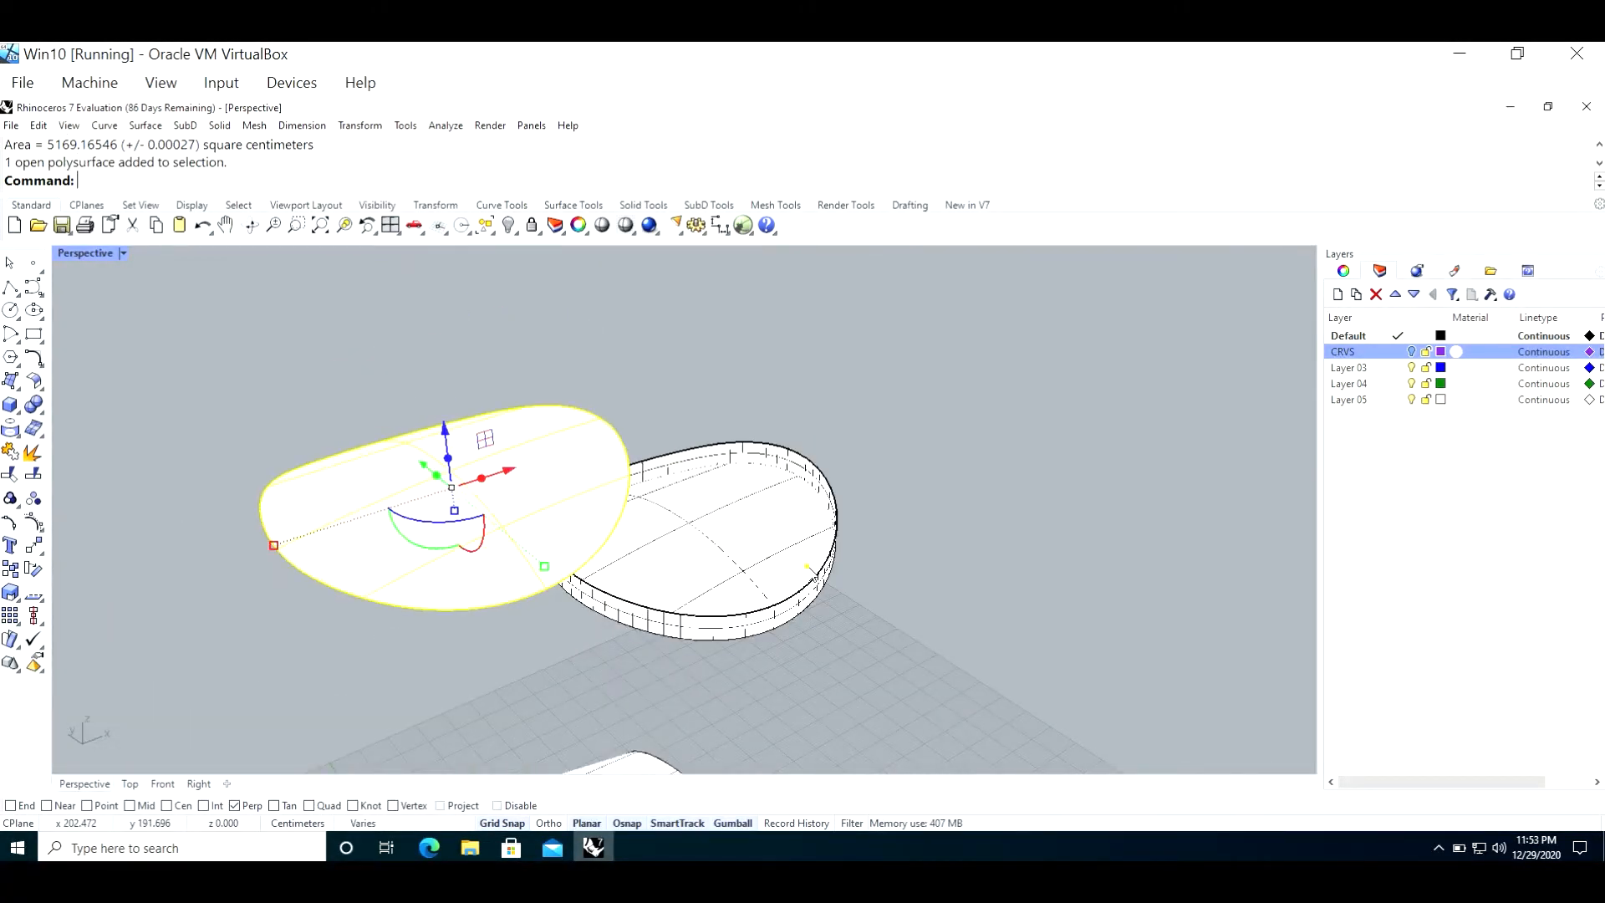
{"action": "key", "text": "Delete"}
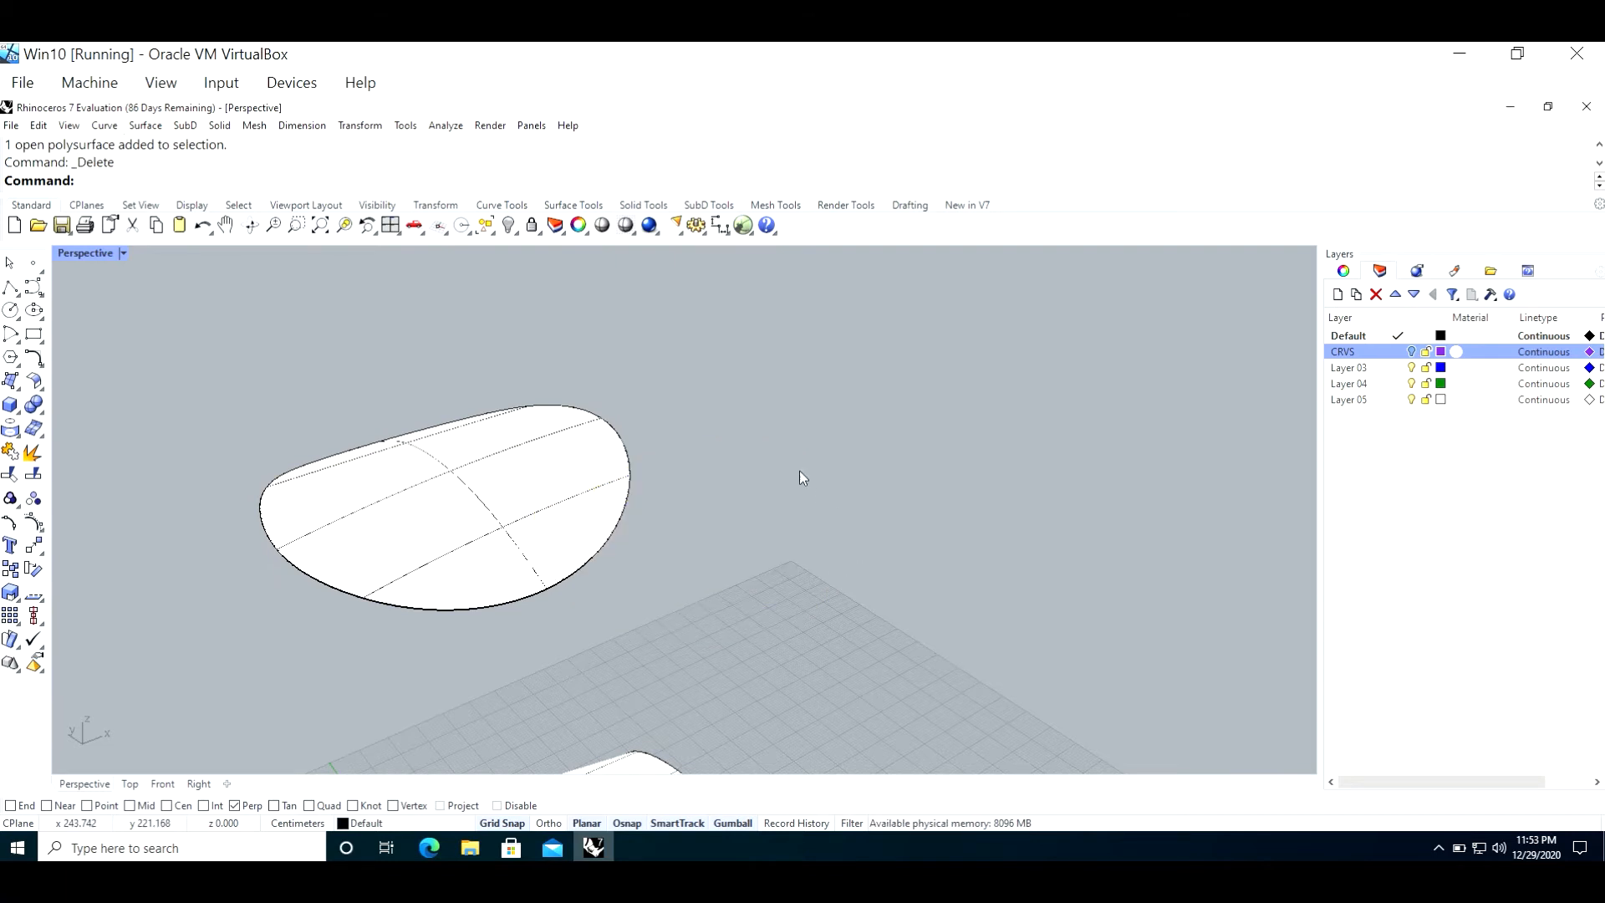
{"action": "left_click", "coordinate": [523, 477]}
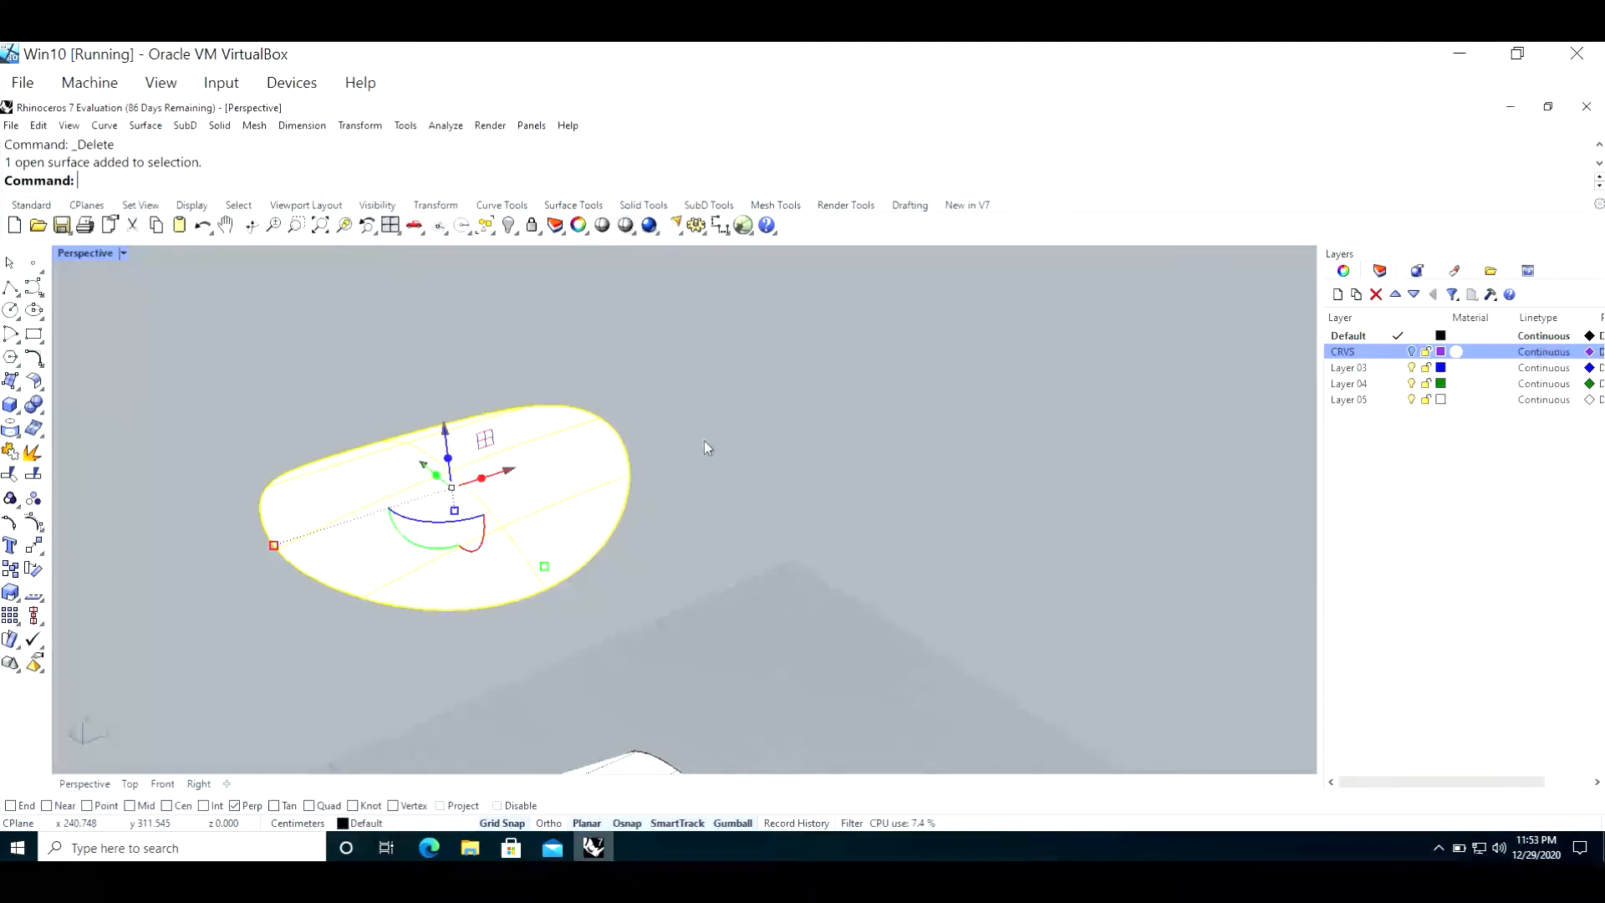
{"action": "key", "text": "F10"}
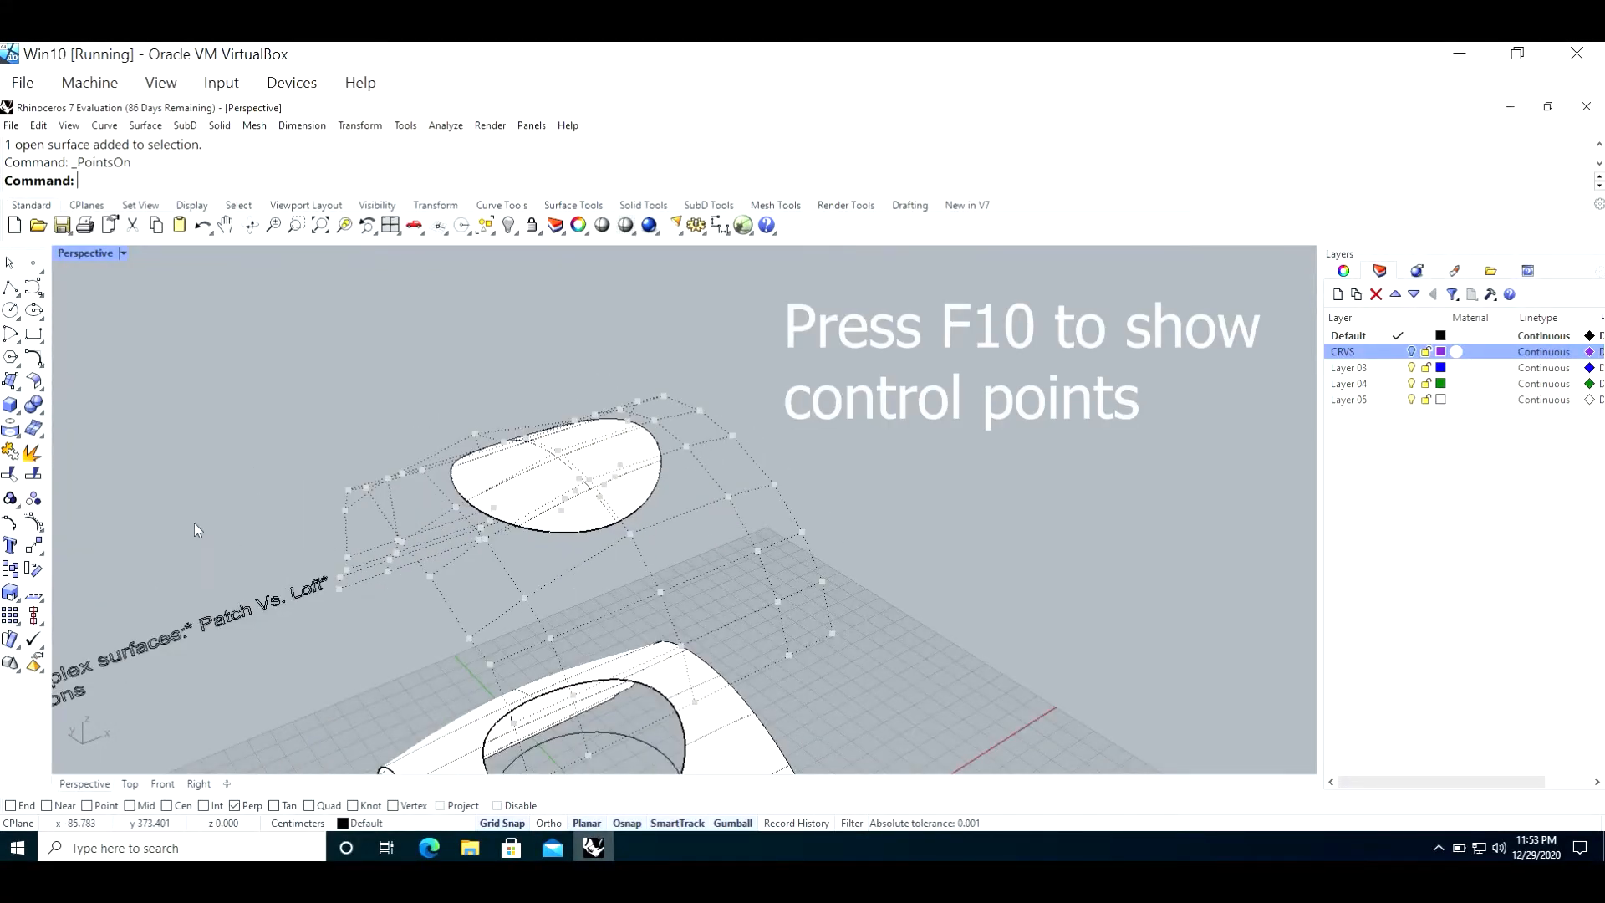
{"action": "mouse_move", "coordinate": [194, 523]}
{"action": "right_mouse_down"}
{"action": "mouse_move", "coordinate": [220, 485]}
{"action": "mouse_move", "coordinate": [242, 531]}
{"action": "right_mouse_up"}
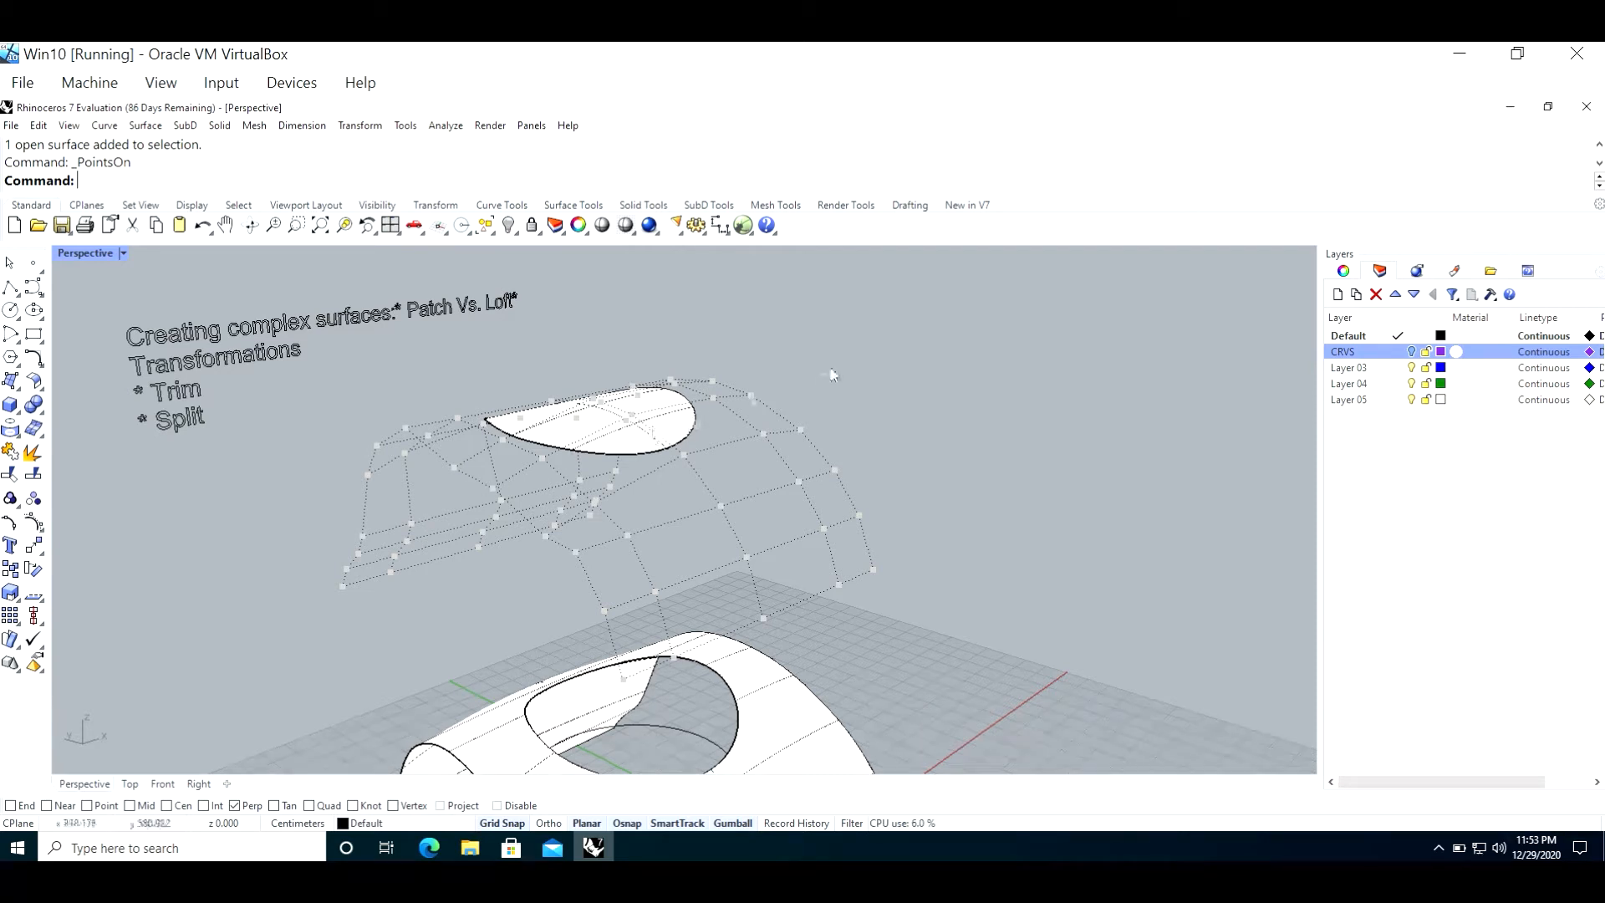
Step: Make CRVS the current layer with Default turned off, and calculate the area of the patch surface again
{"action": "left_click", "coordinate": [1397, 355]}
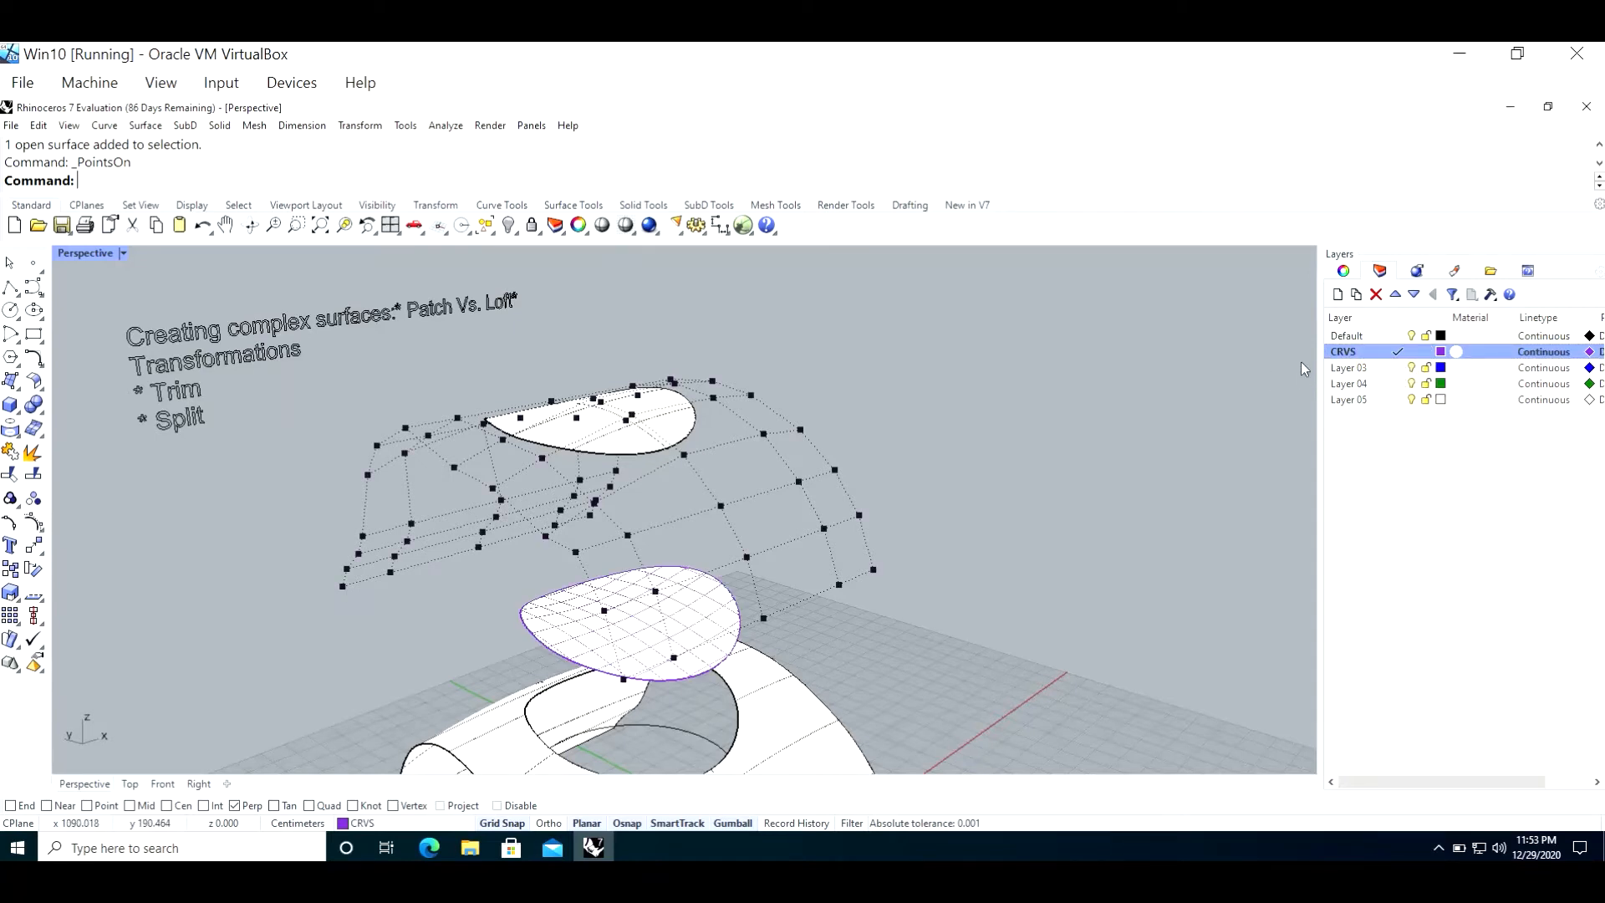
{"action": "left_click", "coordinate": [1411, 335]}
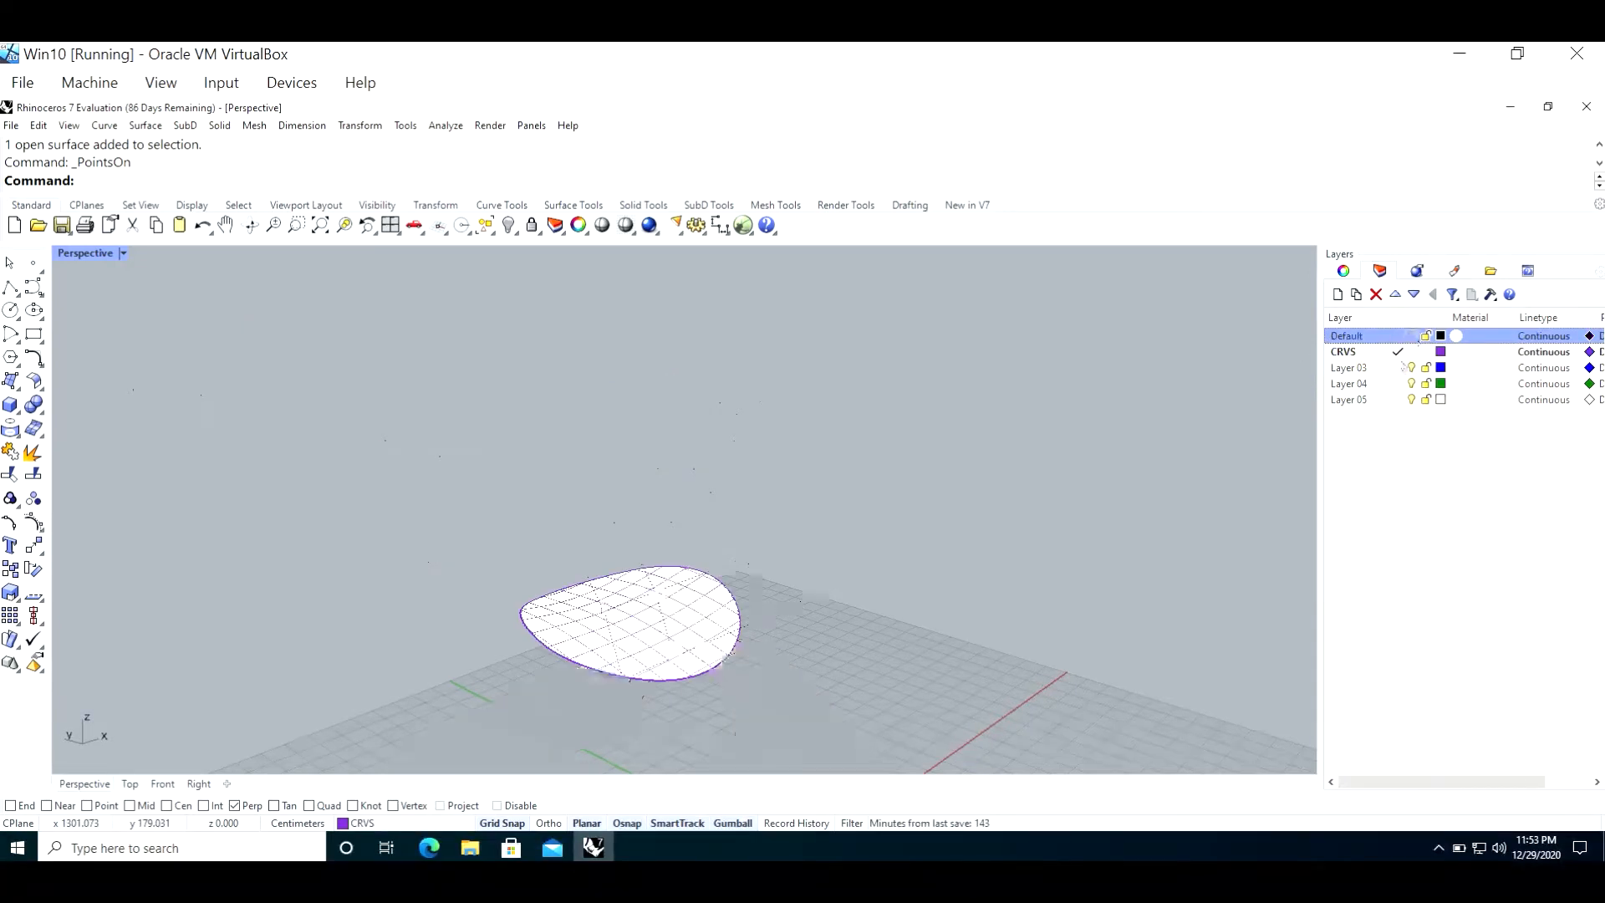
{"action": "left_click", "coordinate": [653, 621]}
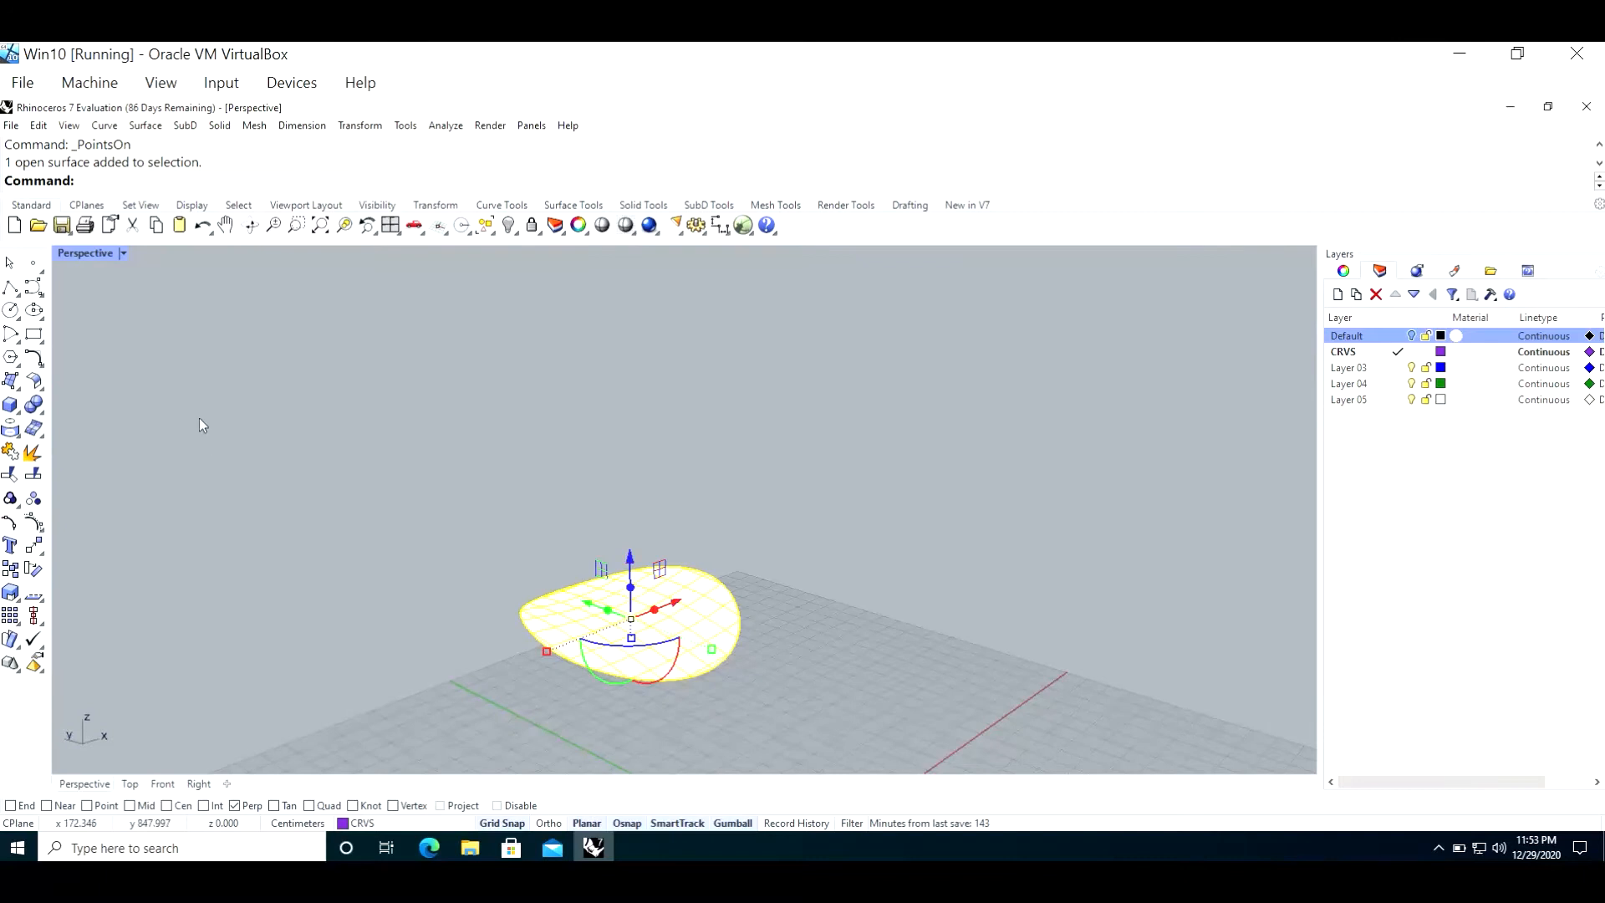
{"action": "type", "text": "Area"}
{"action": "key", "text": "Return"}
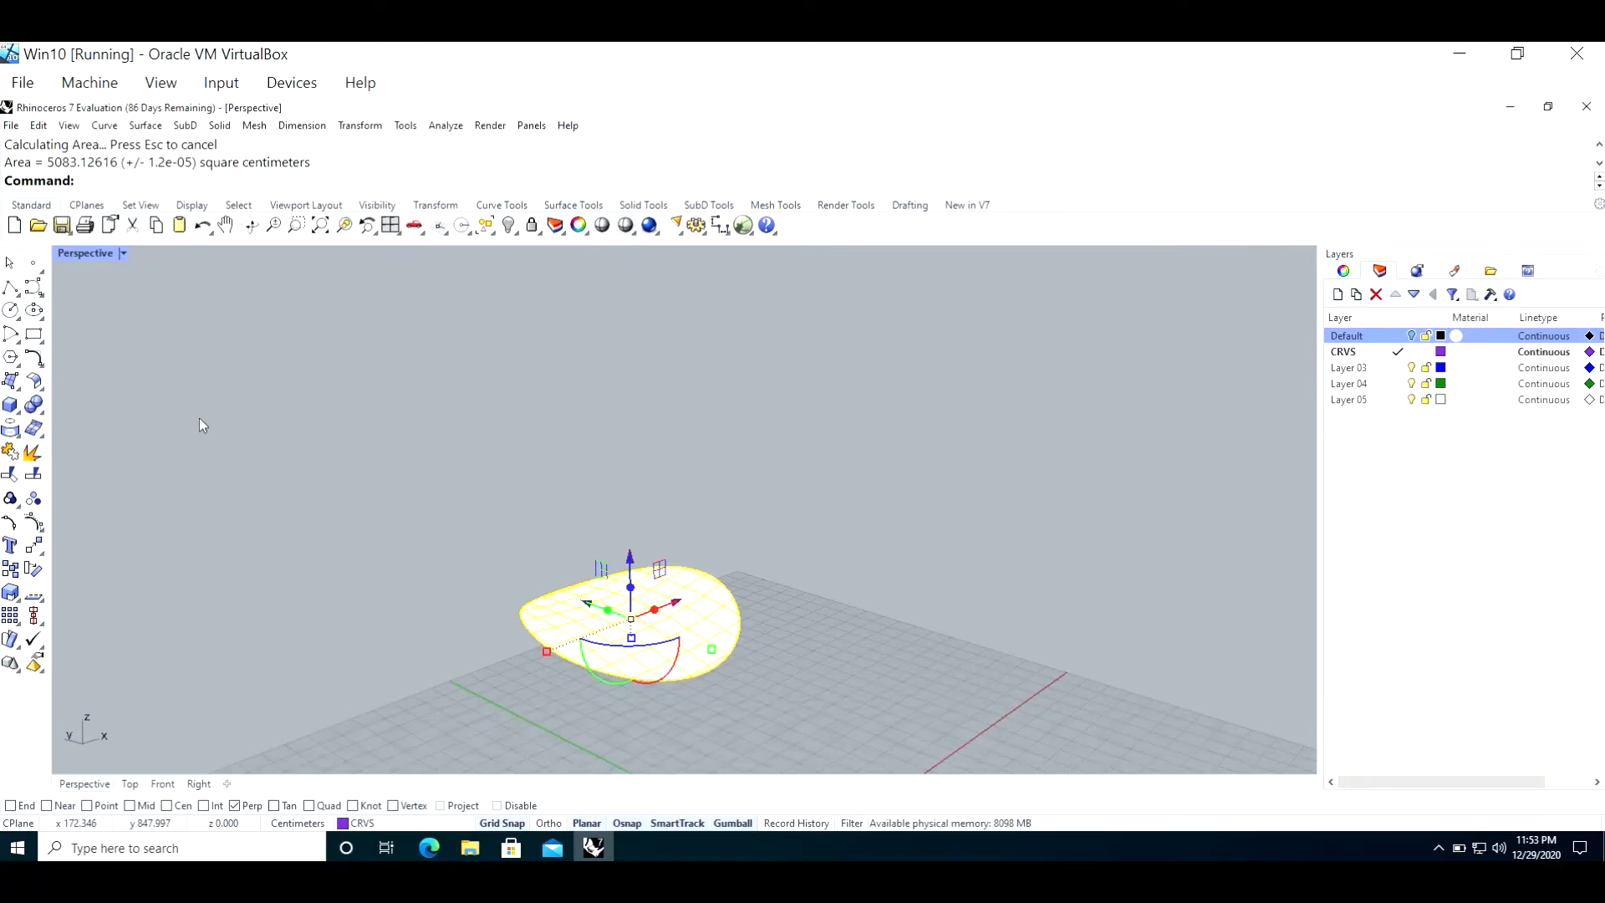
Step: Turn on the control points of the patch surface and examine its point grid from several angles
{"action": "key", "text": "F10"}
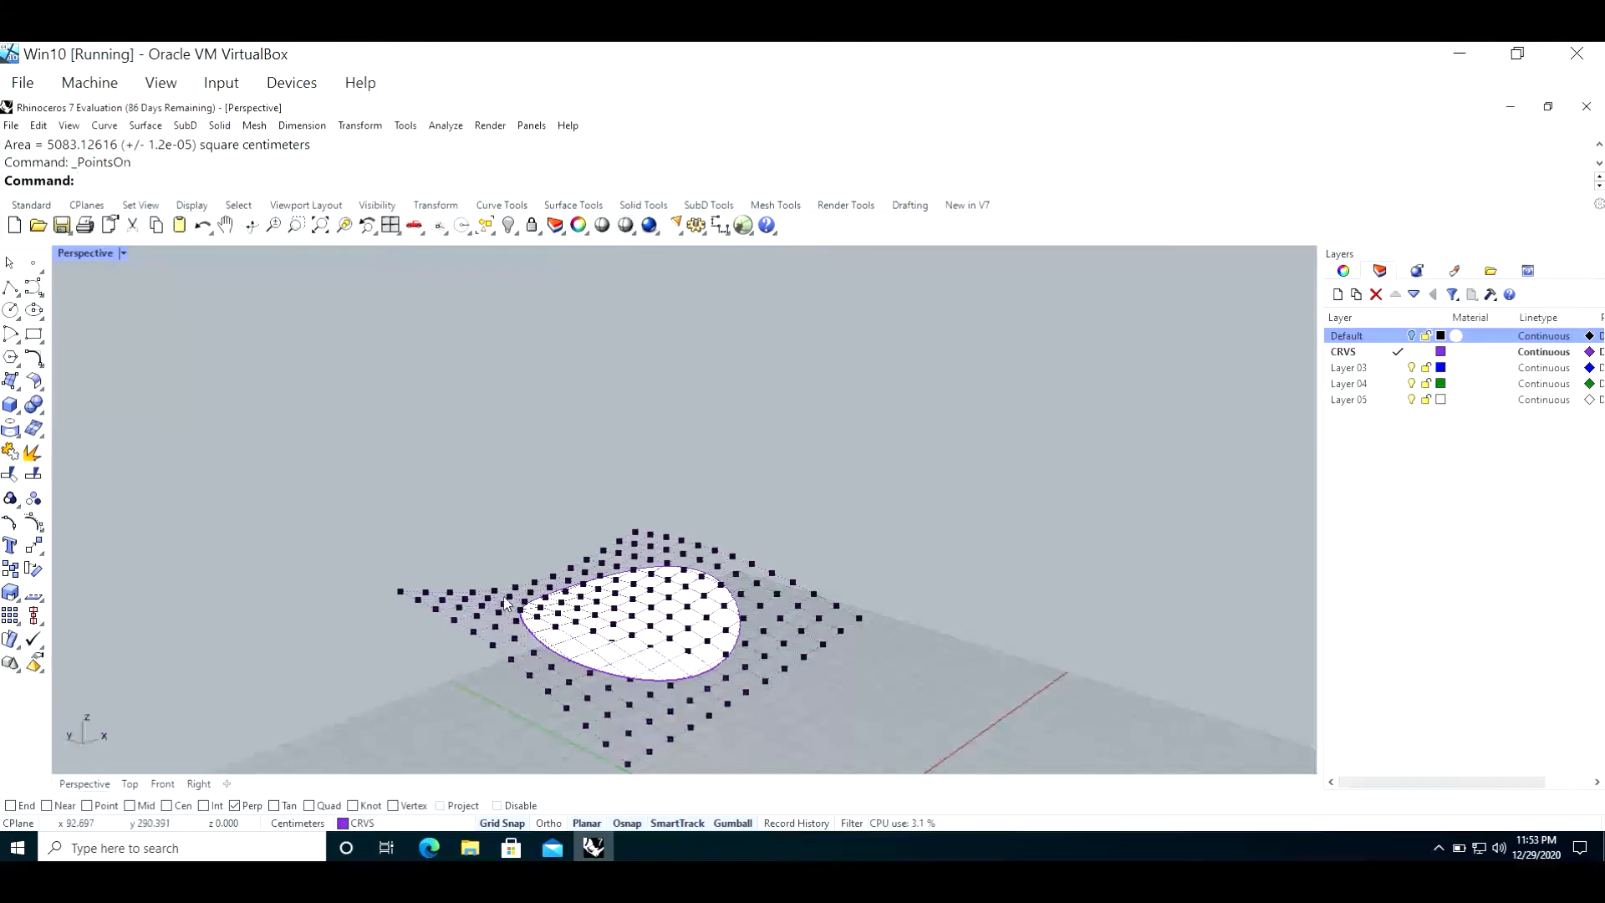
{"action": "right_click_drag", "start_coordinate": [326, 476], "coordinate": [361, 513]}
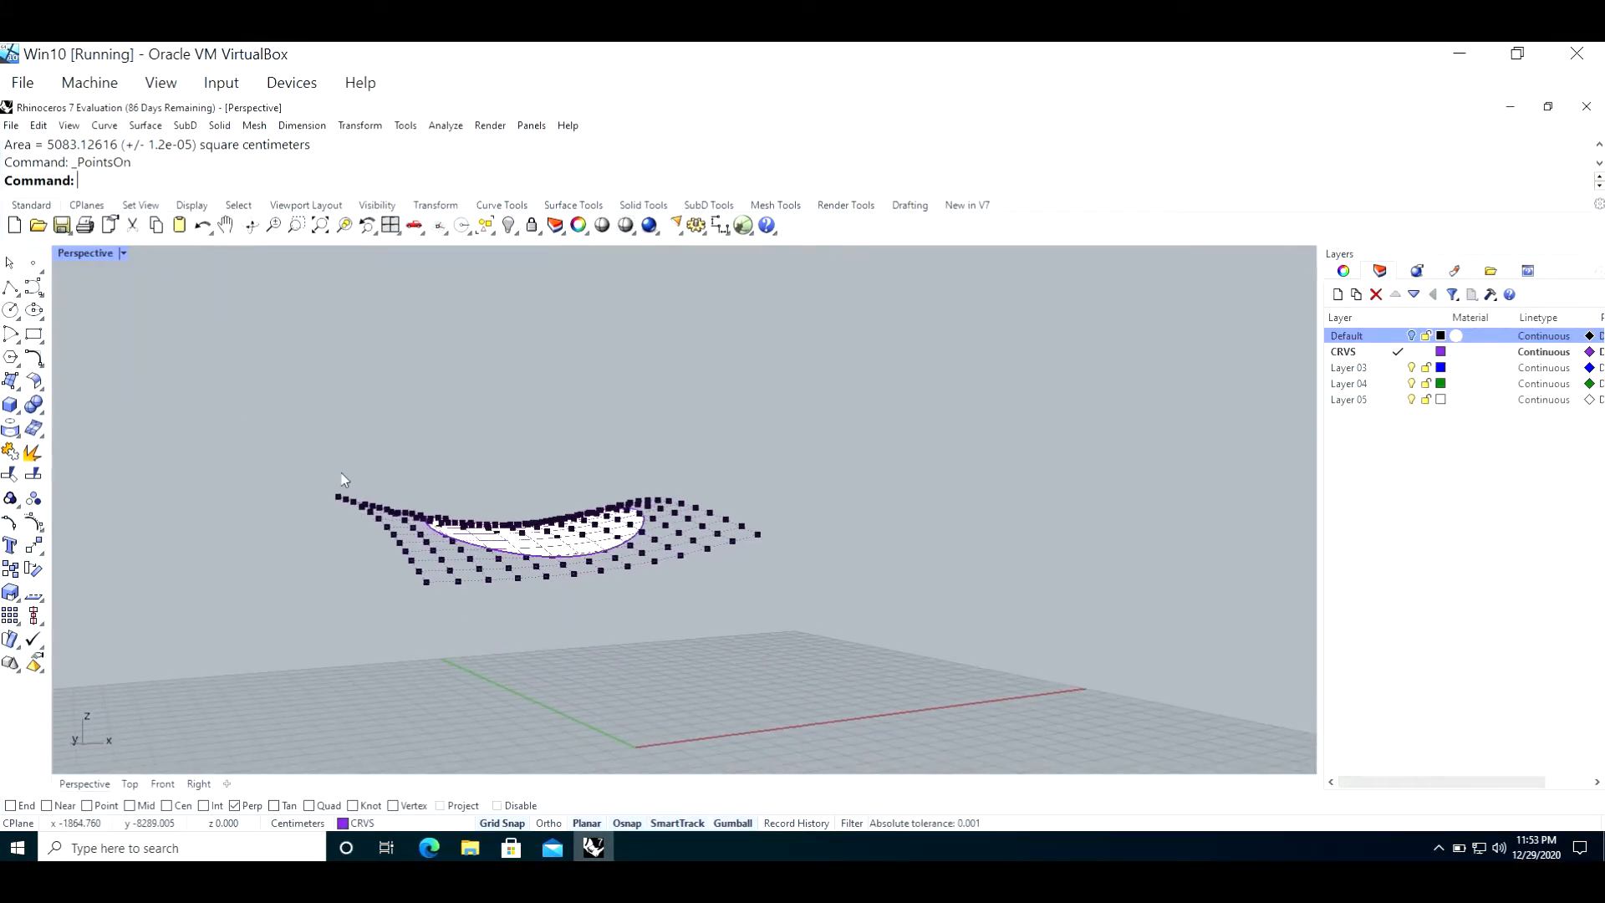
{"action": "right_click_drag", "start_coordinate": [705, 545], "coordinate": [795, 526]}
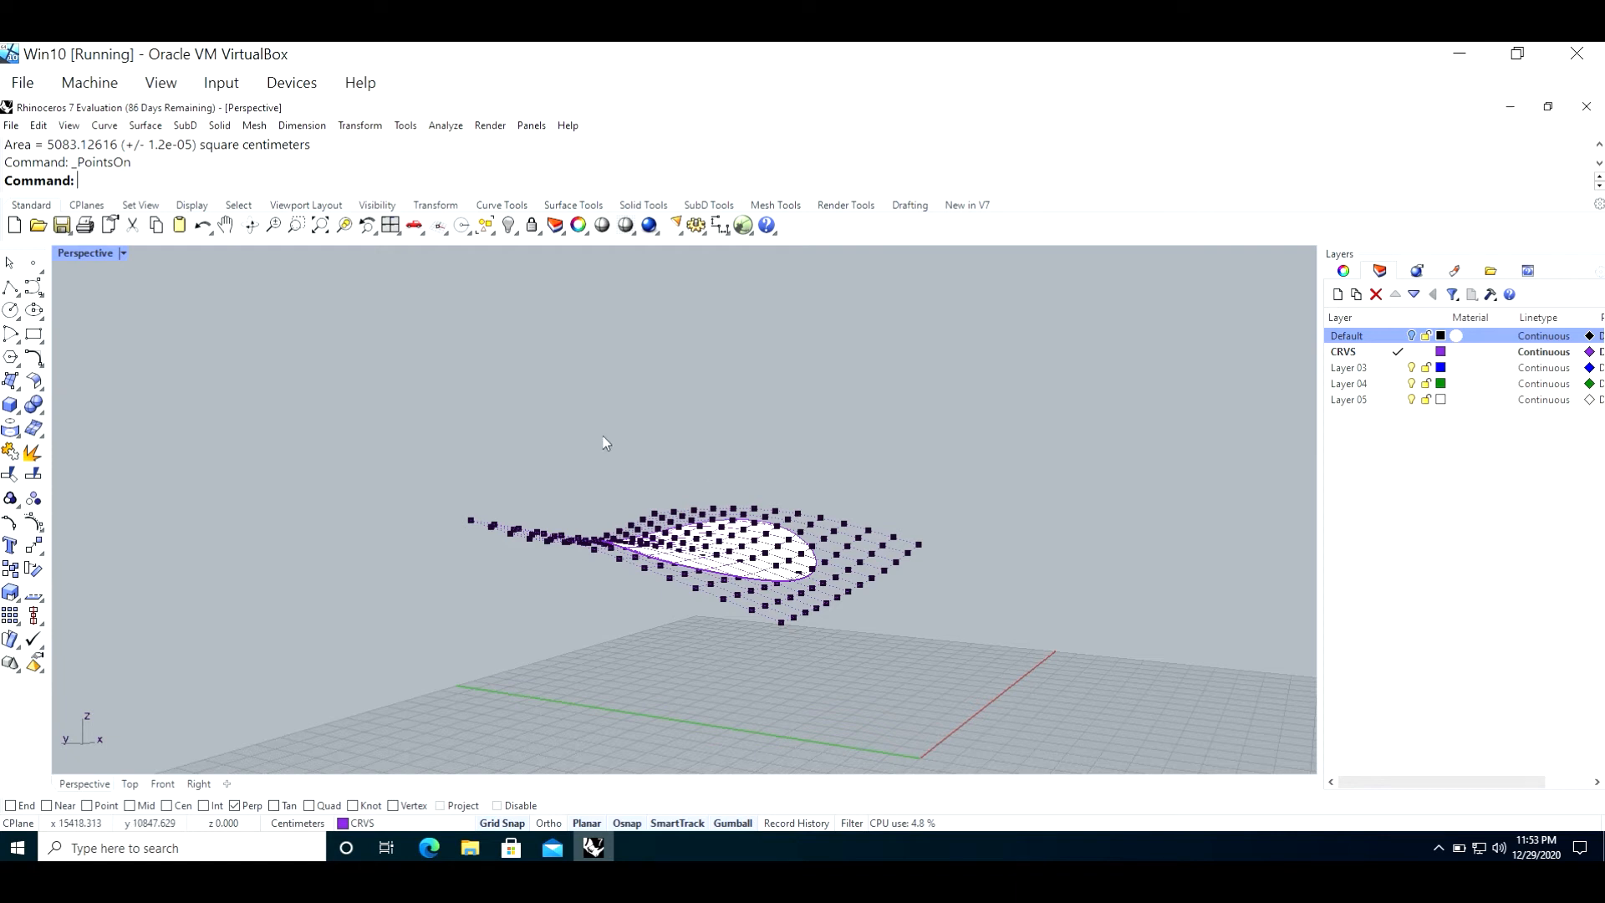
Step: Make Default the current layer and turn off the CRVS layer
{"action": "right_click_drag", "start_coordinate": [646, 439], "coordinate": [518, 451]}
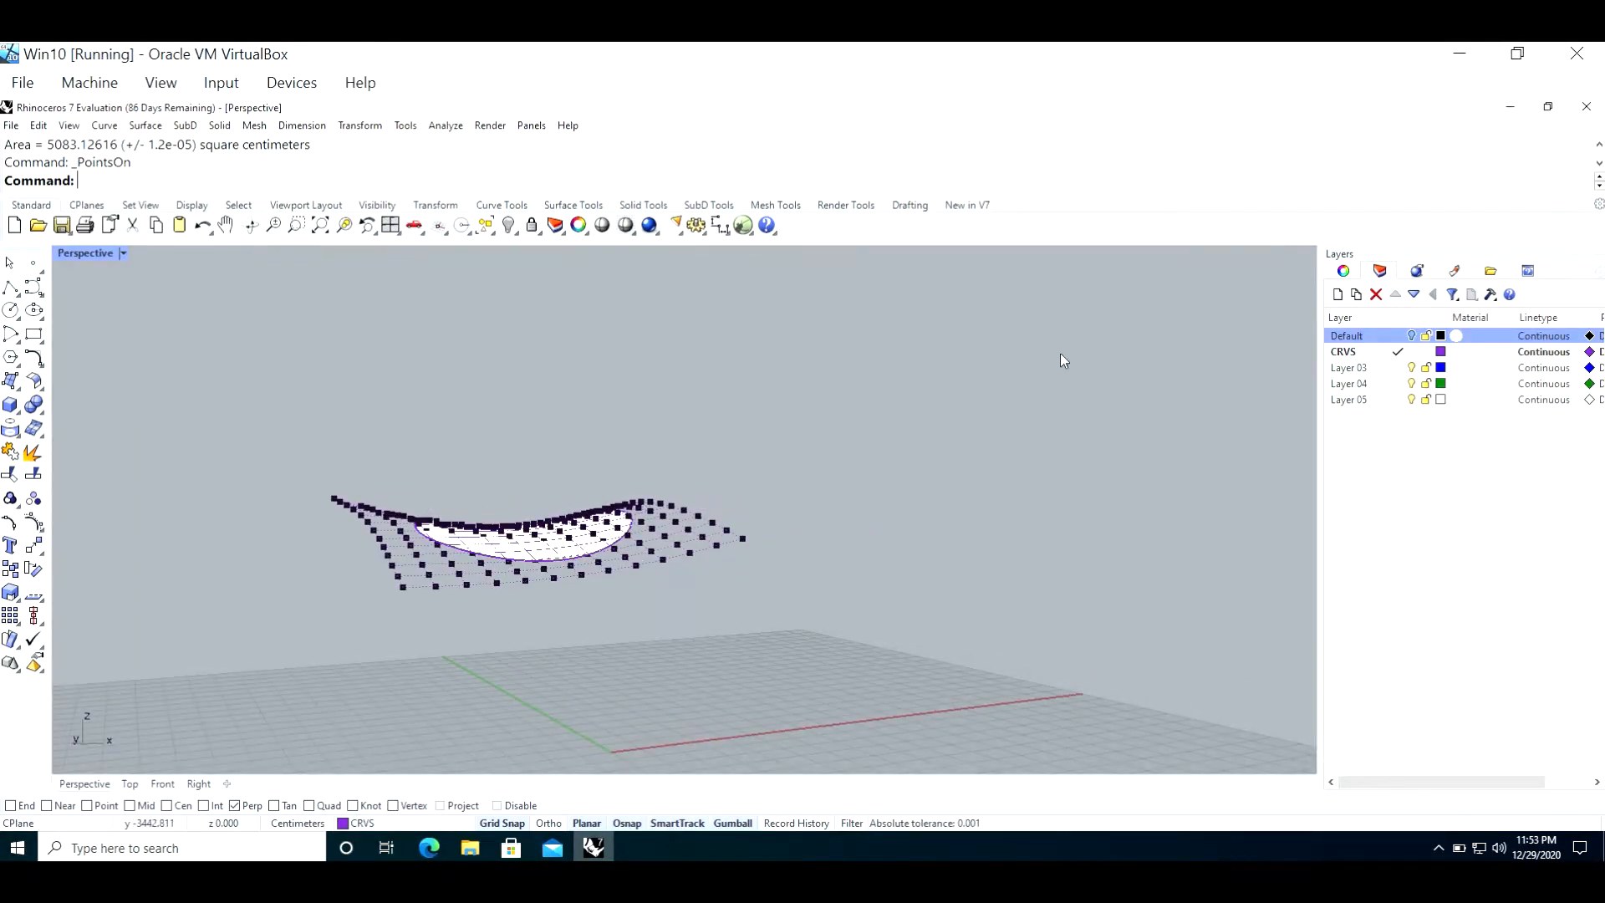
{"action": "left_click", "coordinate": [1372, 336]}
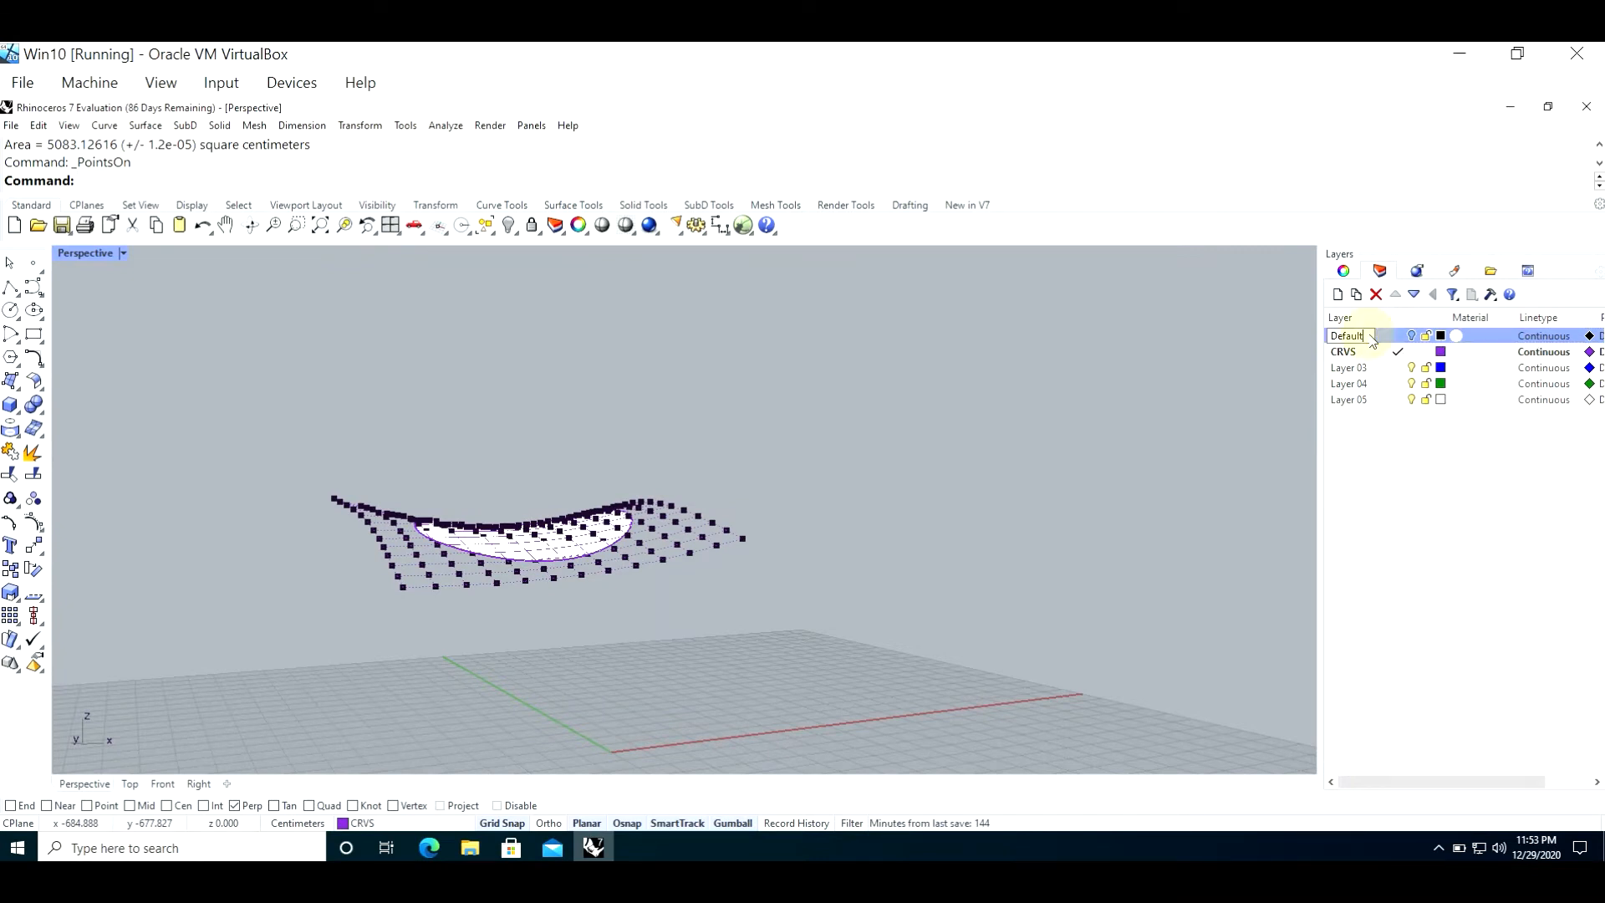
{"action": "left_click", "coordinate": [1368, 354]}
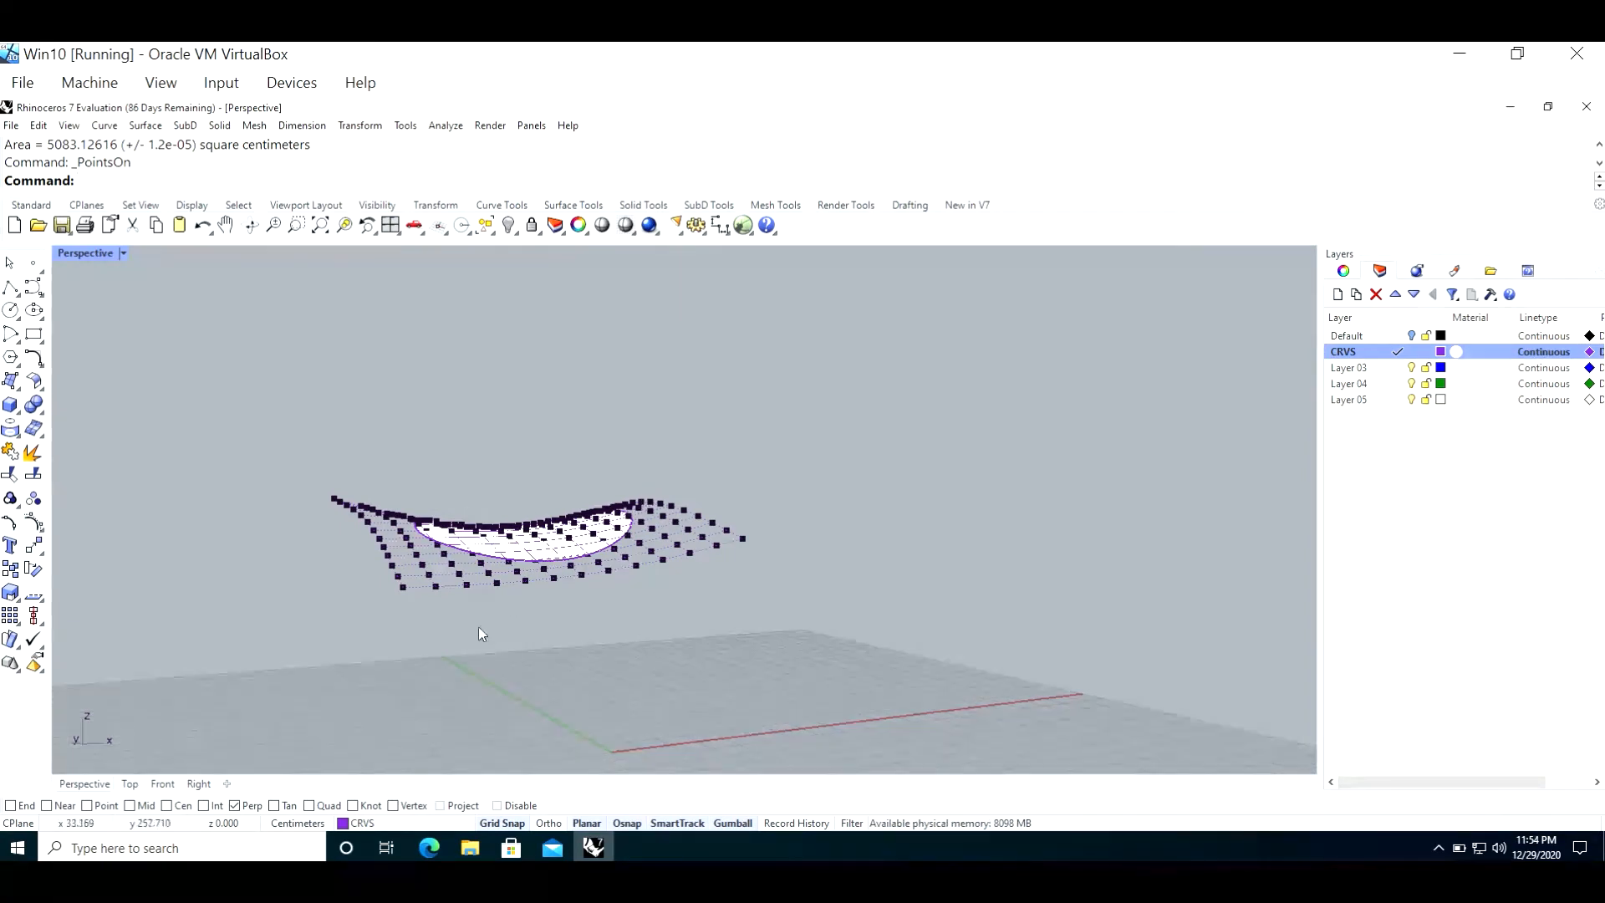
{"action": "double_click", "coordinate": [1371, 336]}
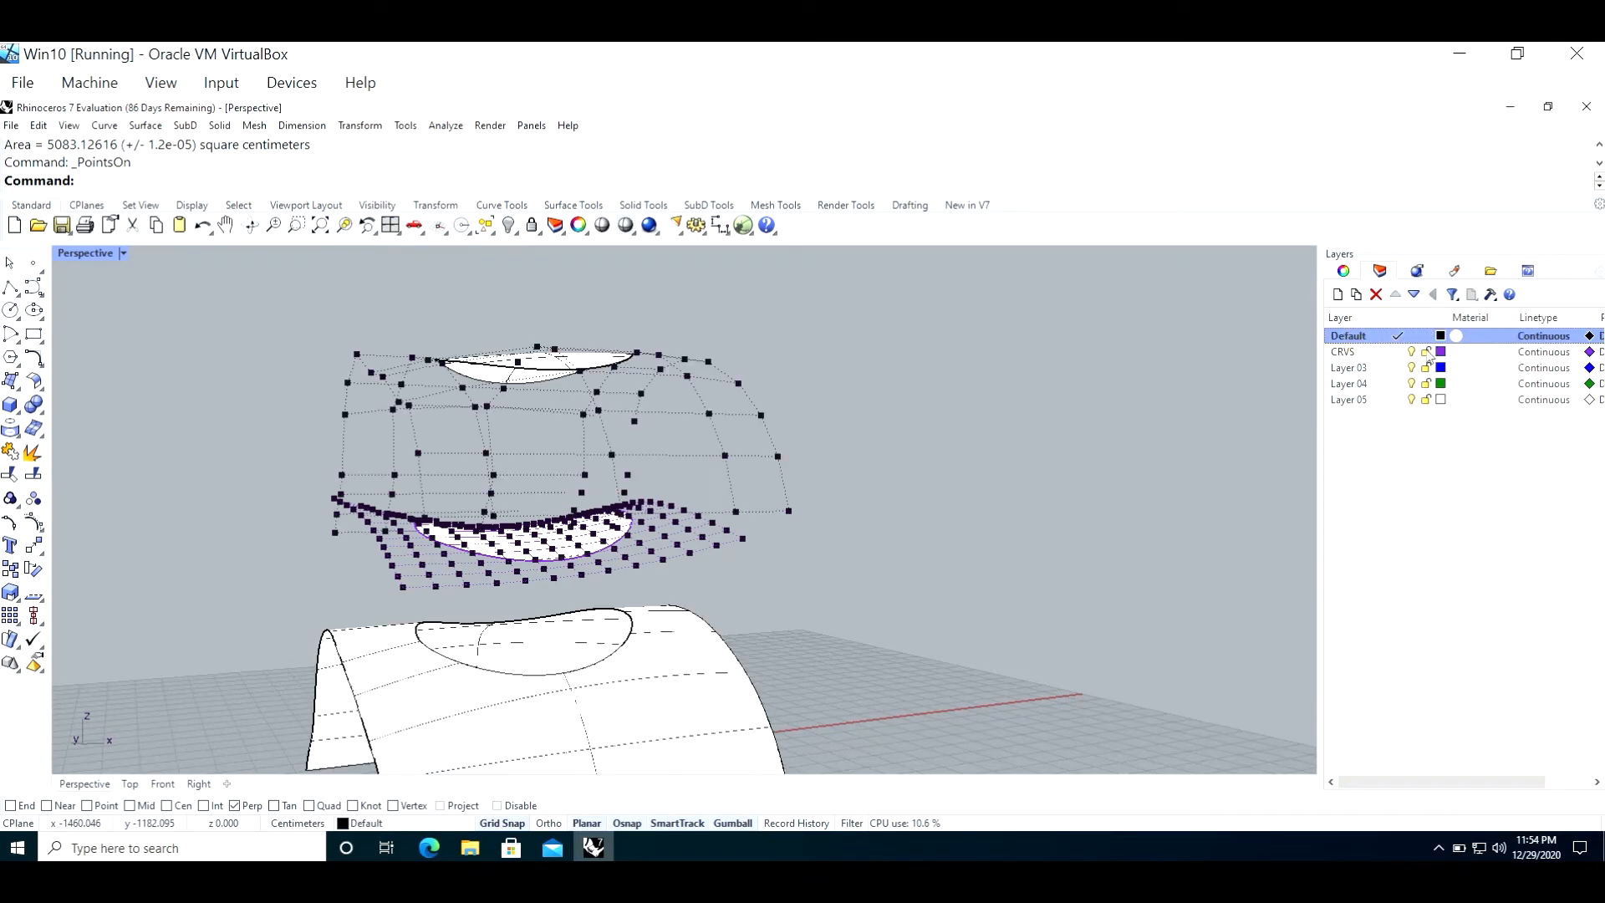
{"action": "left_click", "coordinate": [1412, 352]}
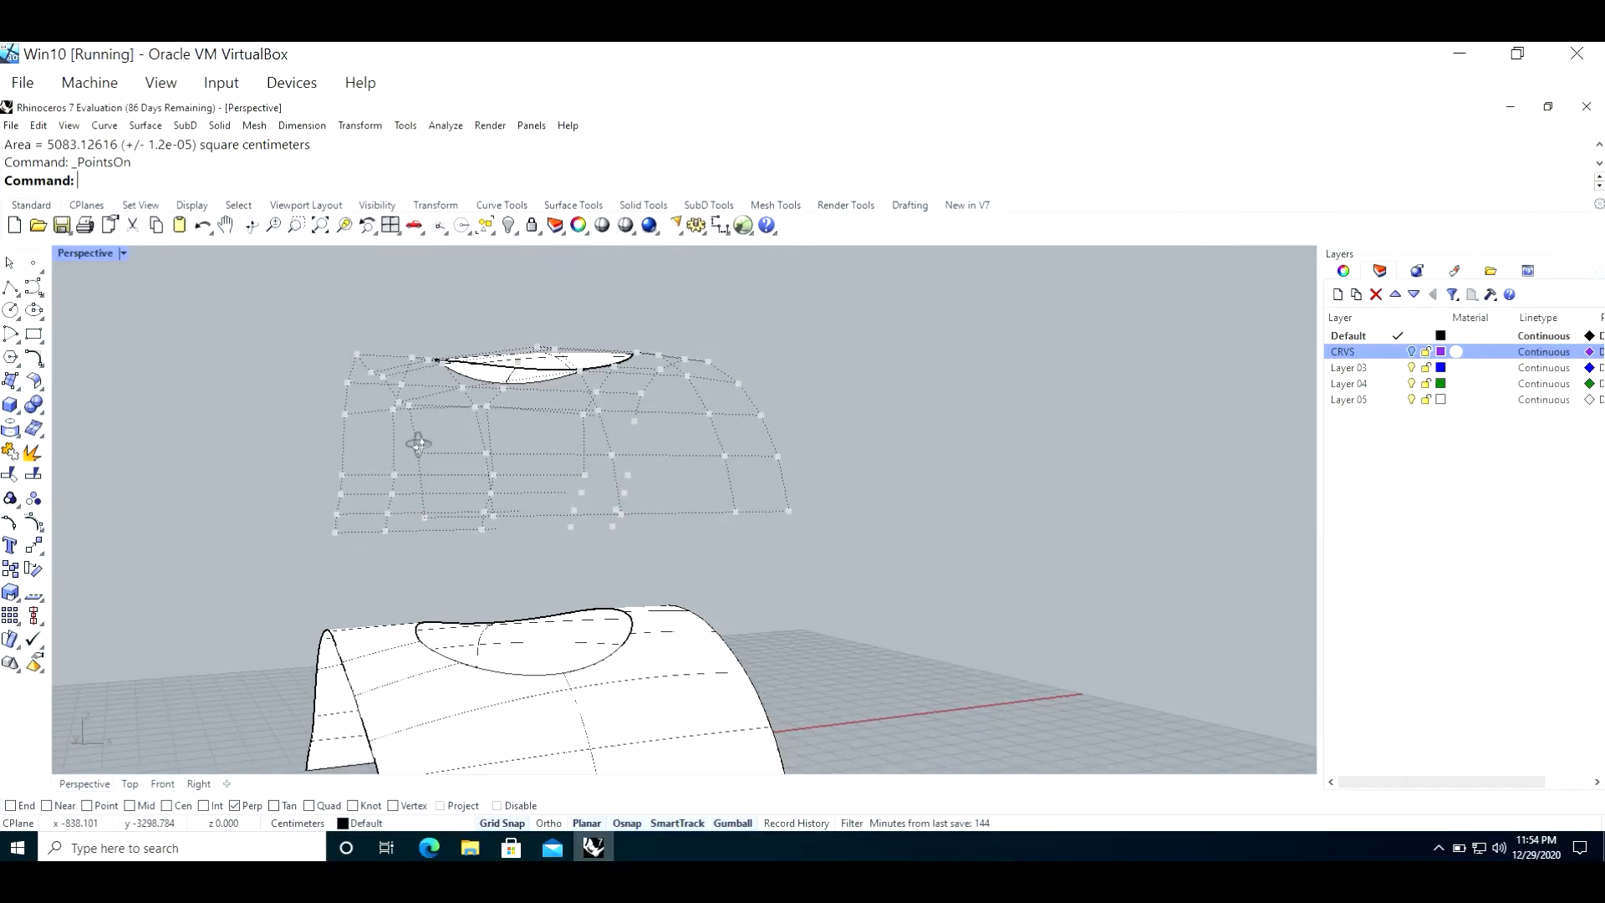
Step: Select the extracted face above the vault and hide its control points
{"action": "right_click_drag", "start_coordinate": [415, 440], "coordinate": [438, 465]}
{"action": "left_click", "coordinate": [644, 400]}
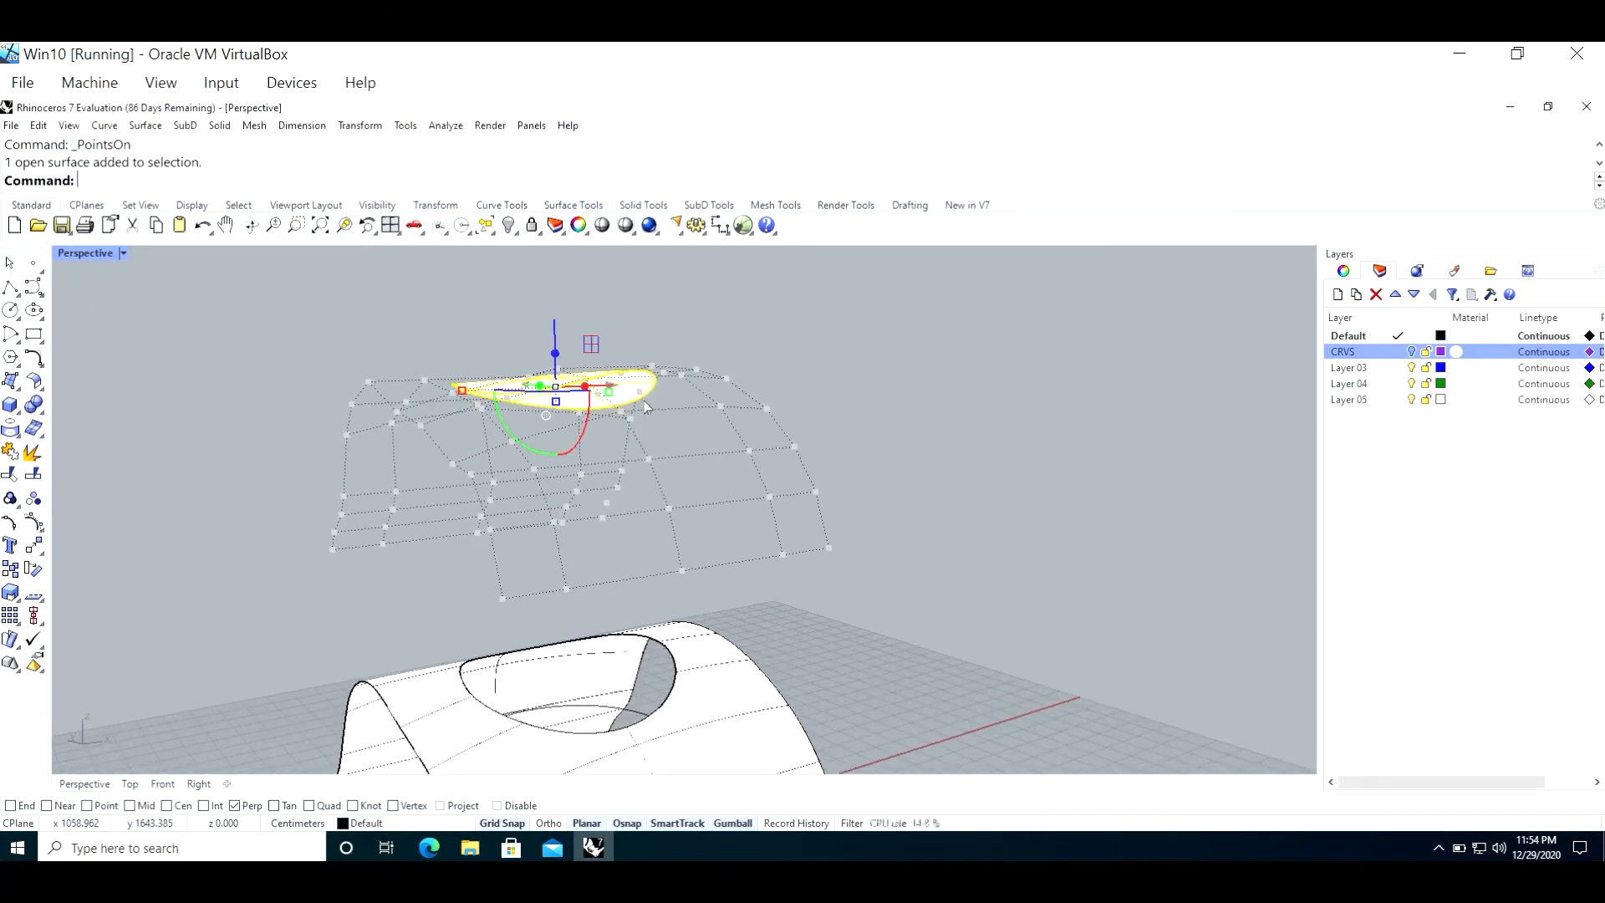
{"action": "key", "text": "Escape"}
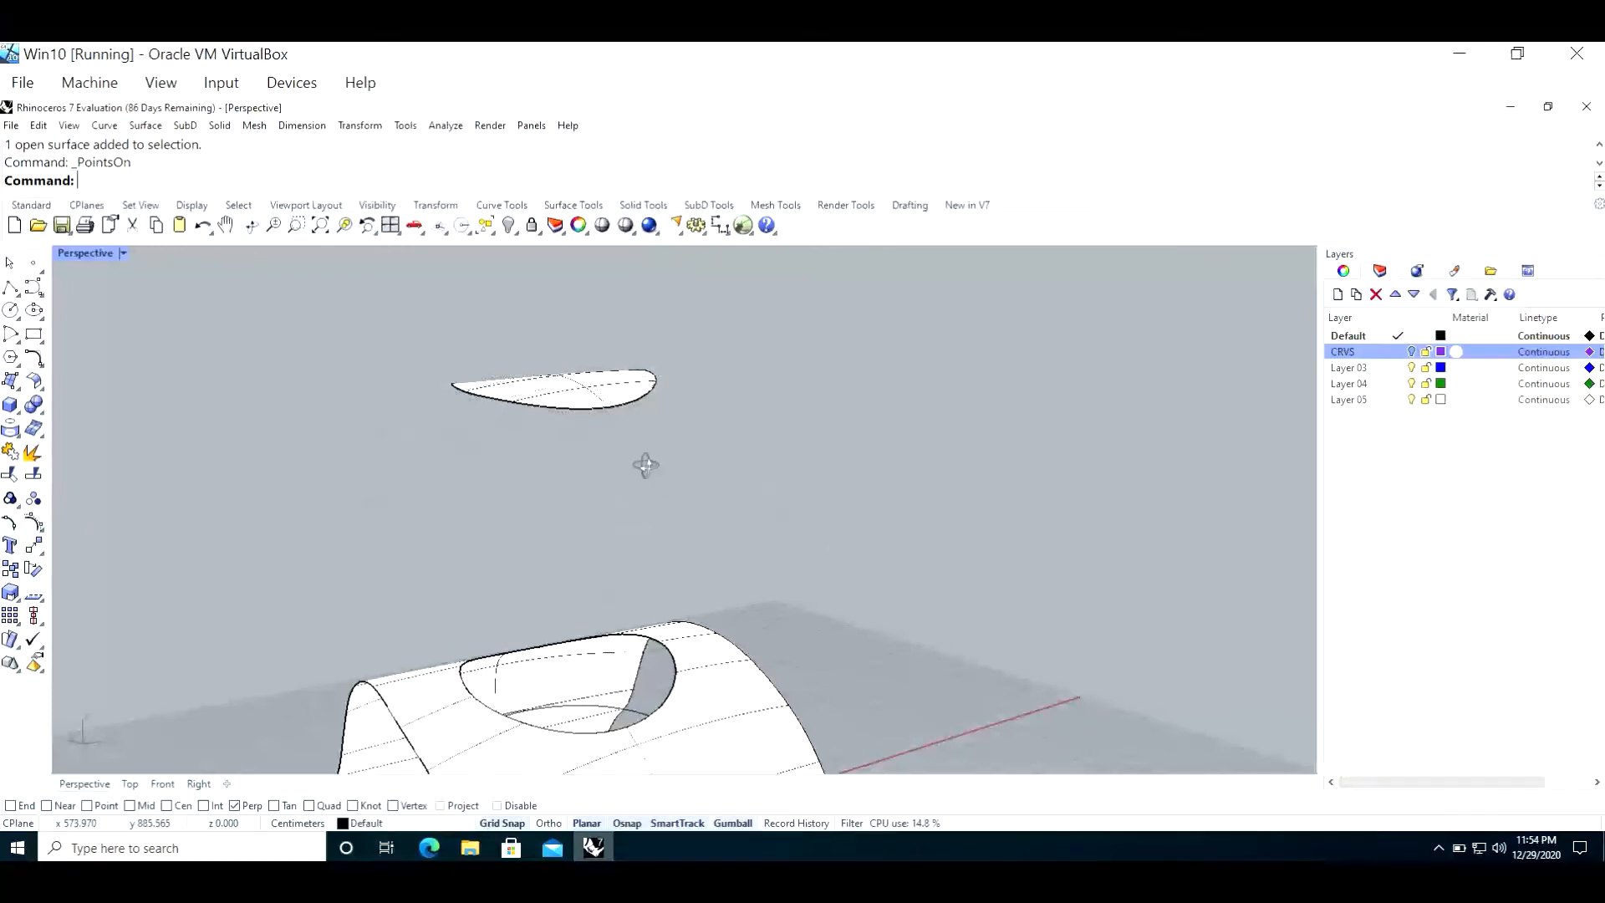
Step: Rebuild the extracted face with a point count of 12 in both U and V
{"action": "right_click_drag", "start_coordinate": [645, 465], "coordinate": [653, 525]}
{"action": "left_click", "coordinate": [572, 500]}
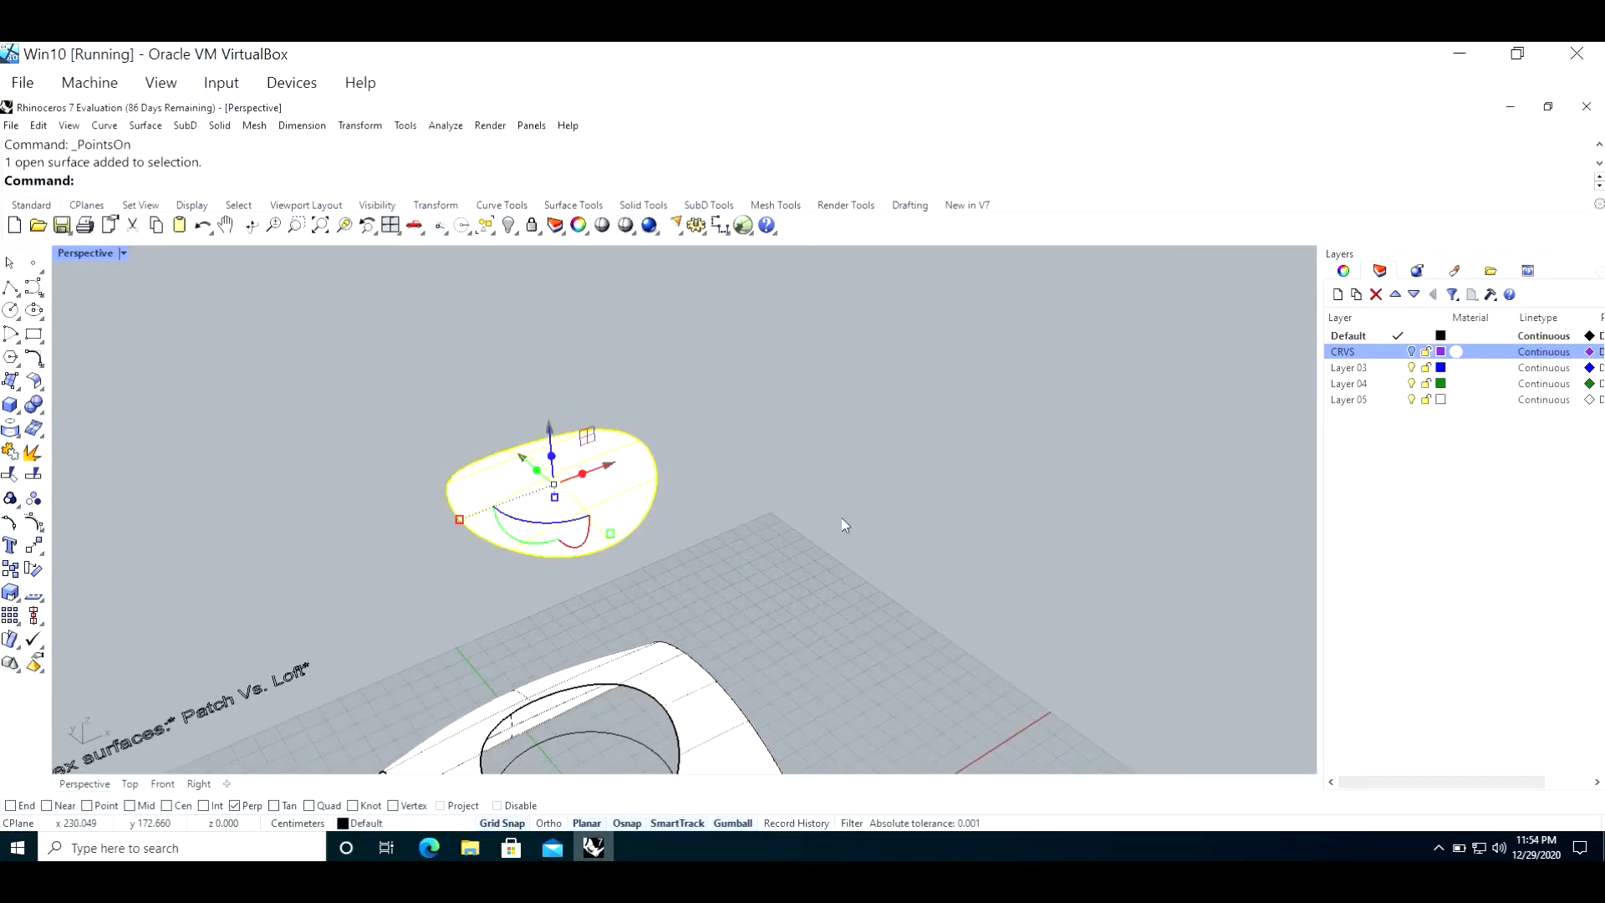
{"action": "type", "text": "Rebuild"}
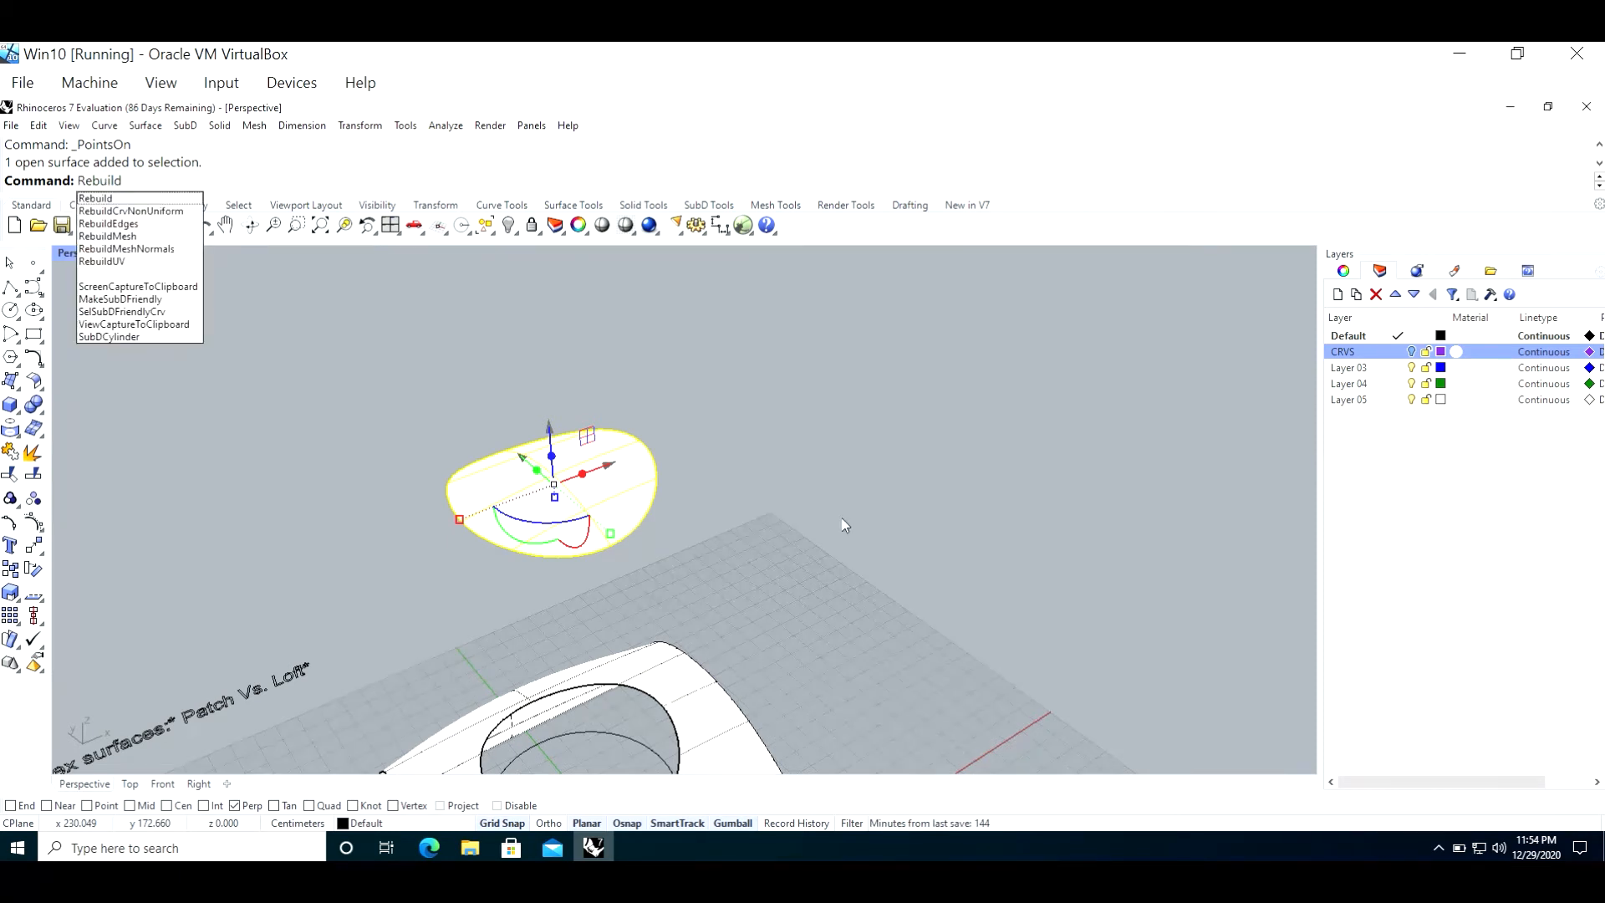
{"action": "key", "text": "Return"}
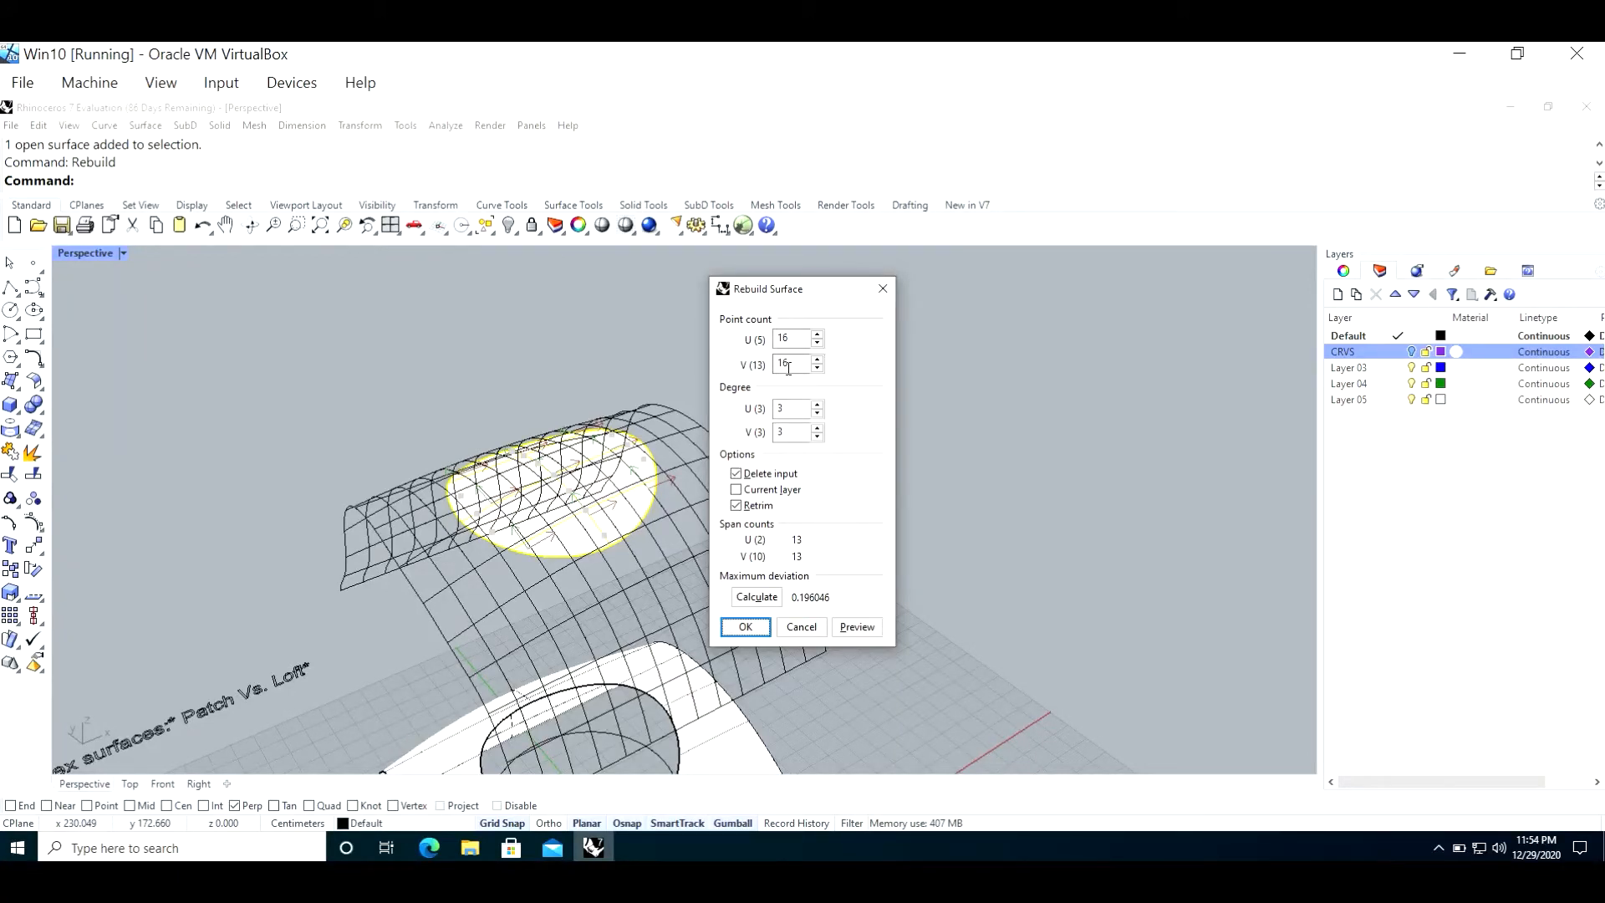
{"action": "left_click", "coordinate": [791, 338]}
{"action": "double_click", "coordinate": [790, 338]}
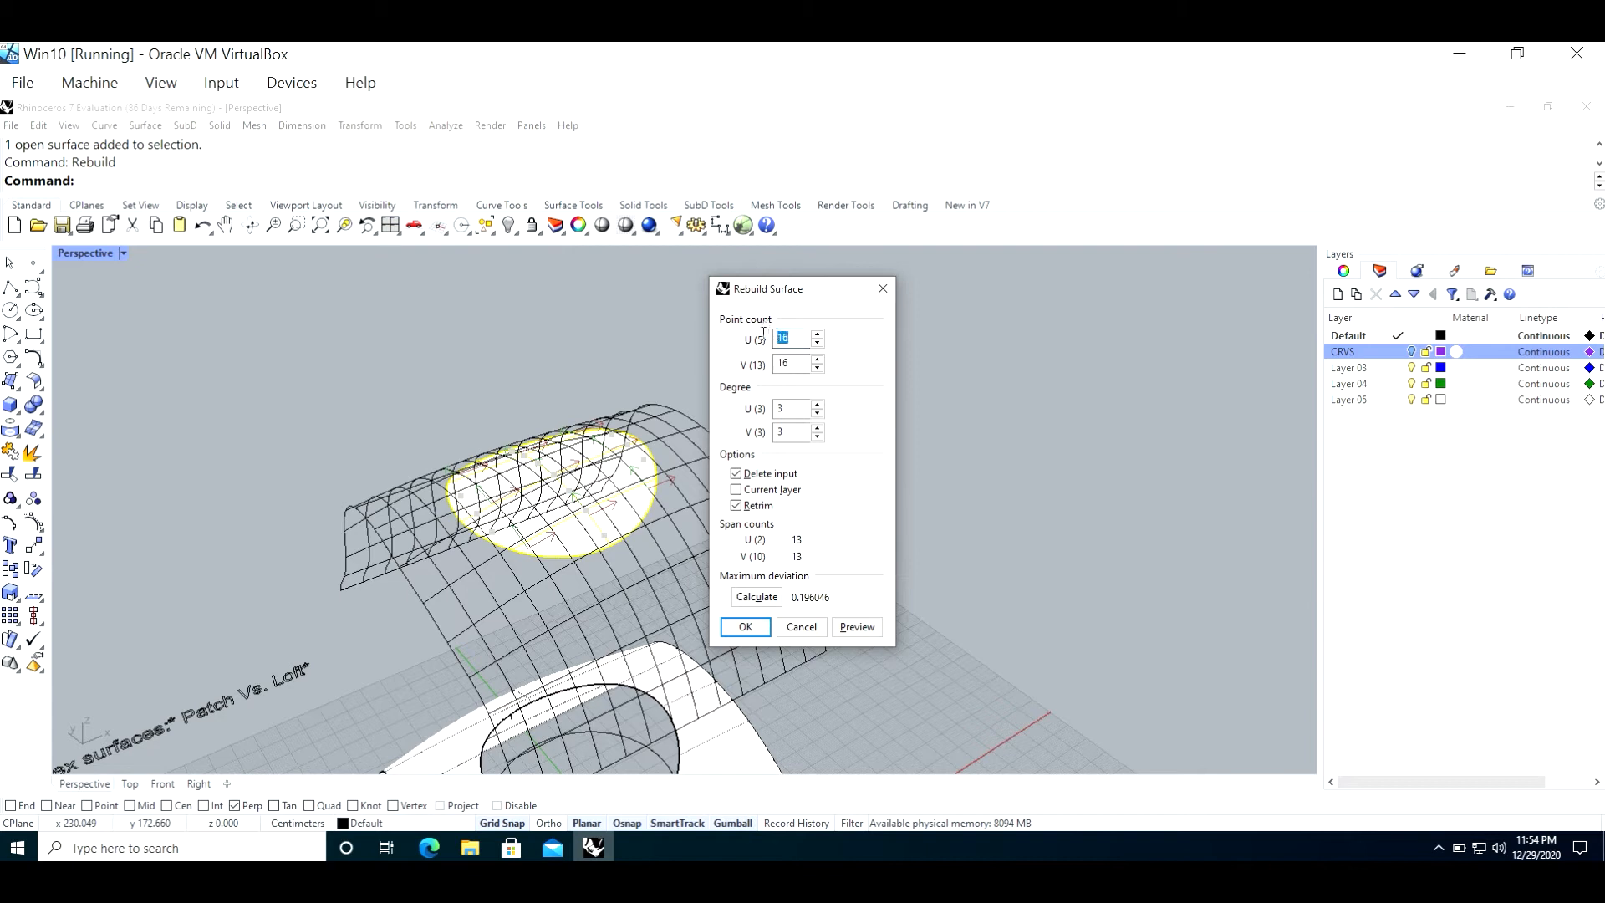
{"action": "left_click", "coordinate": [817, 345]}
{"action": "left_click", "coordinate": [817, 344]}
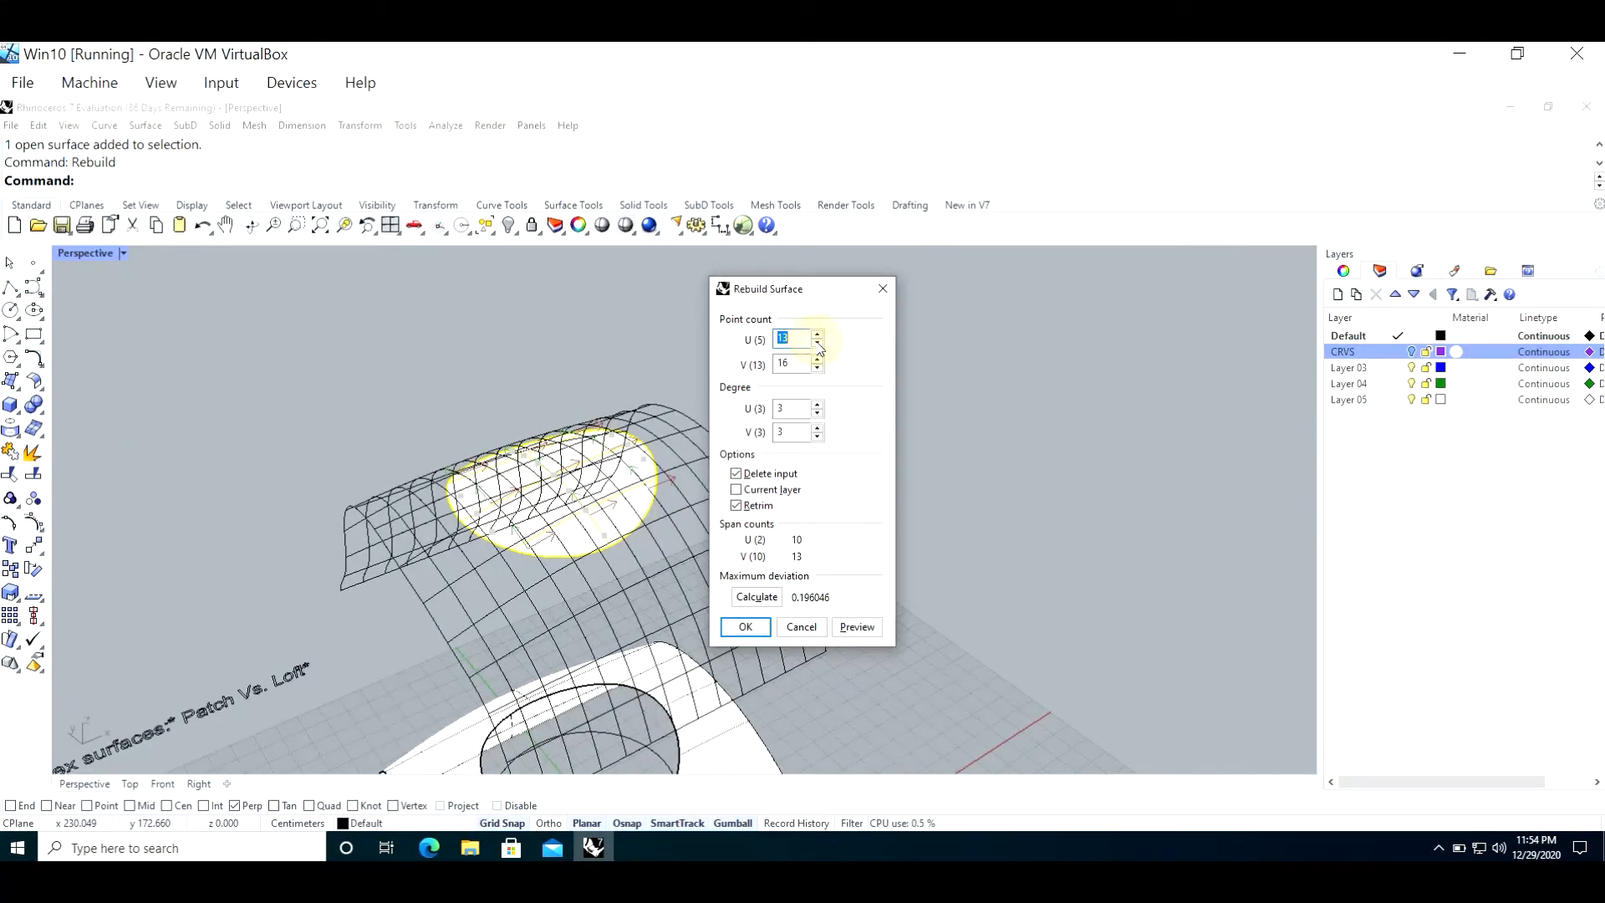
{"action": "left_click", "coordinate": [819, 369]}
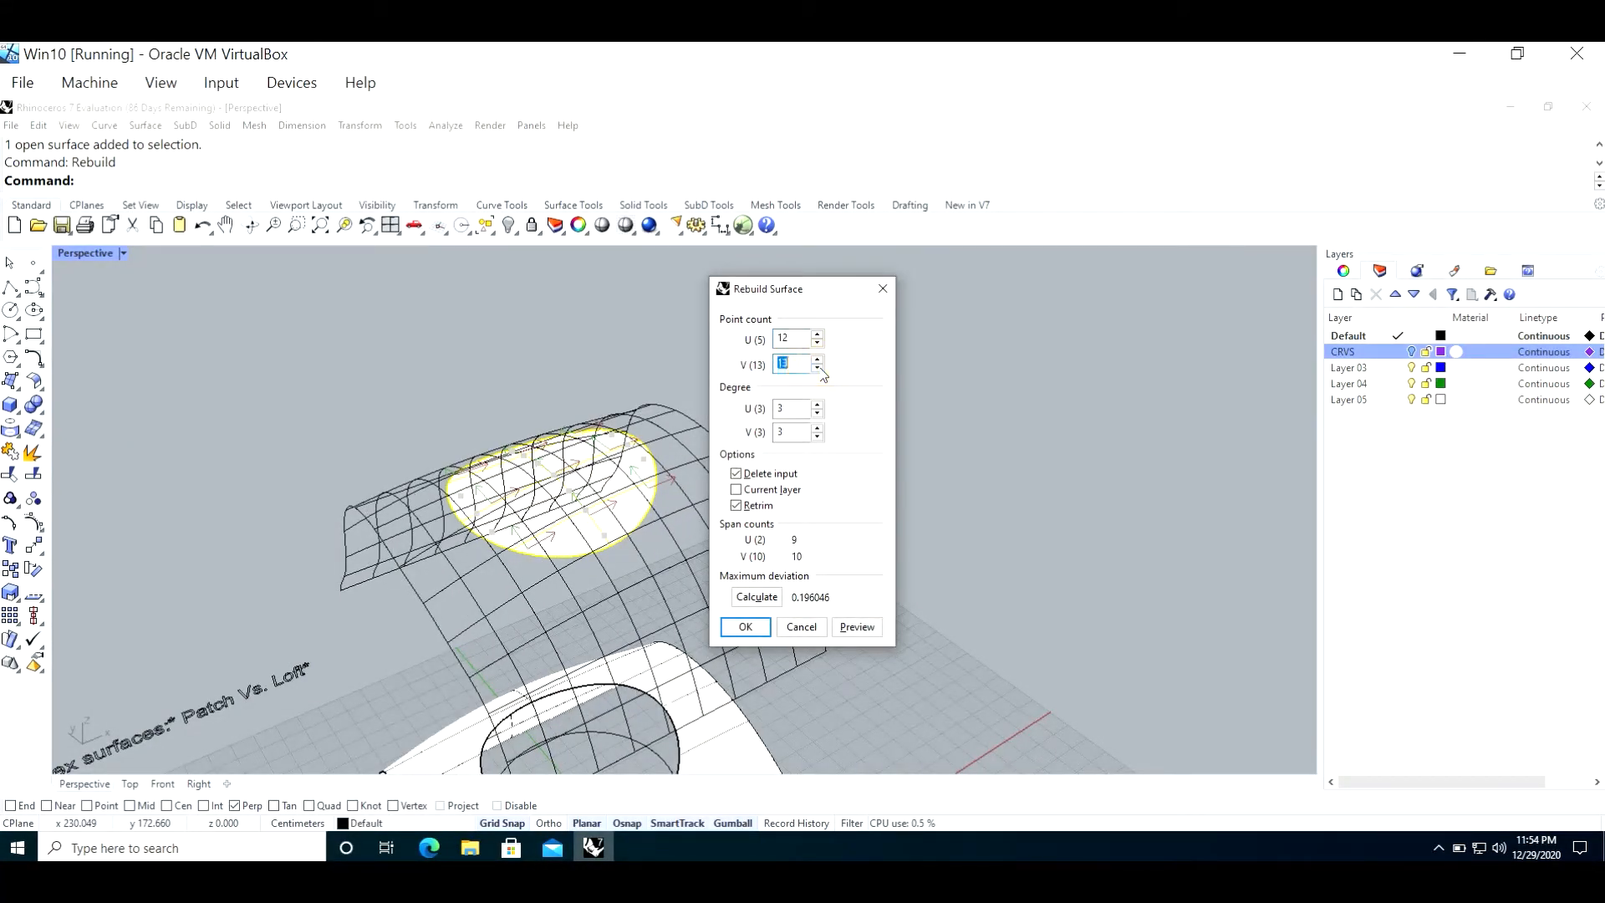
{"action": "left_click", "coordinate": [818, 369]}
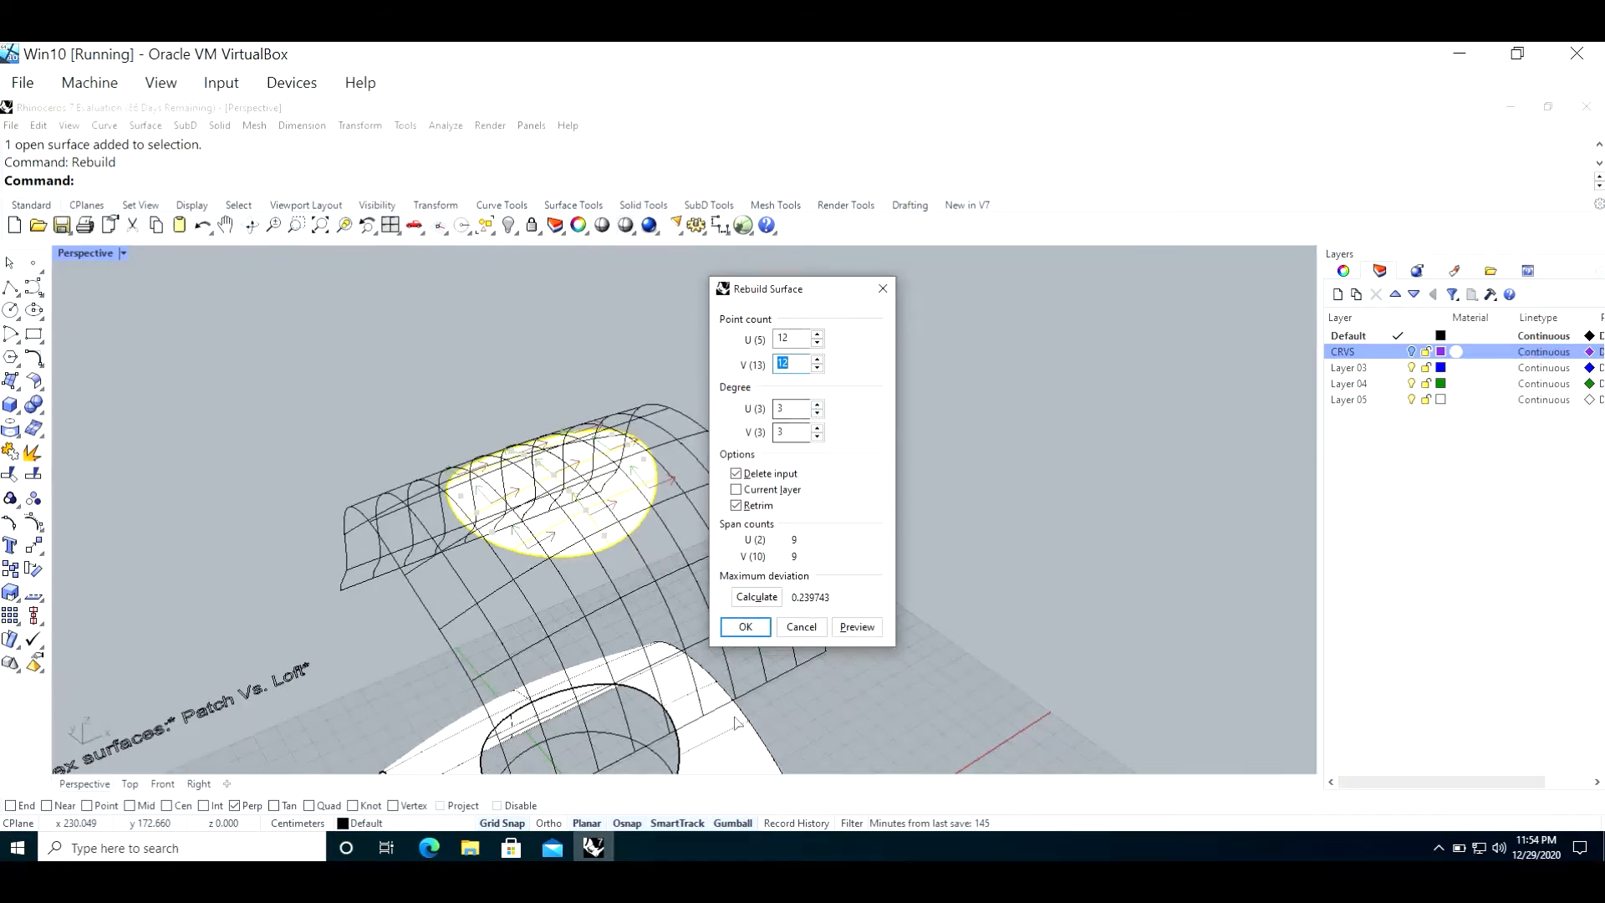
{"action": "left_click", "coordinate": [745, 628]}
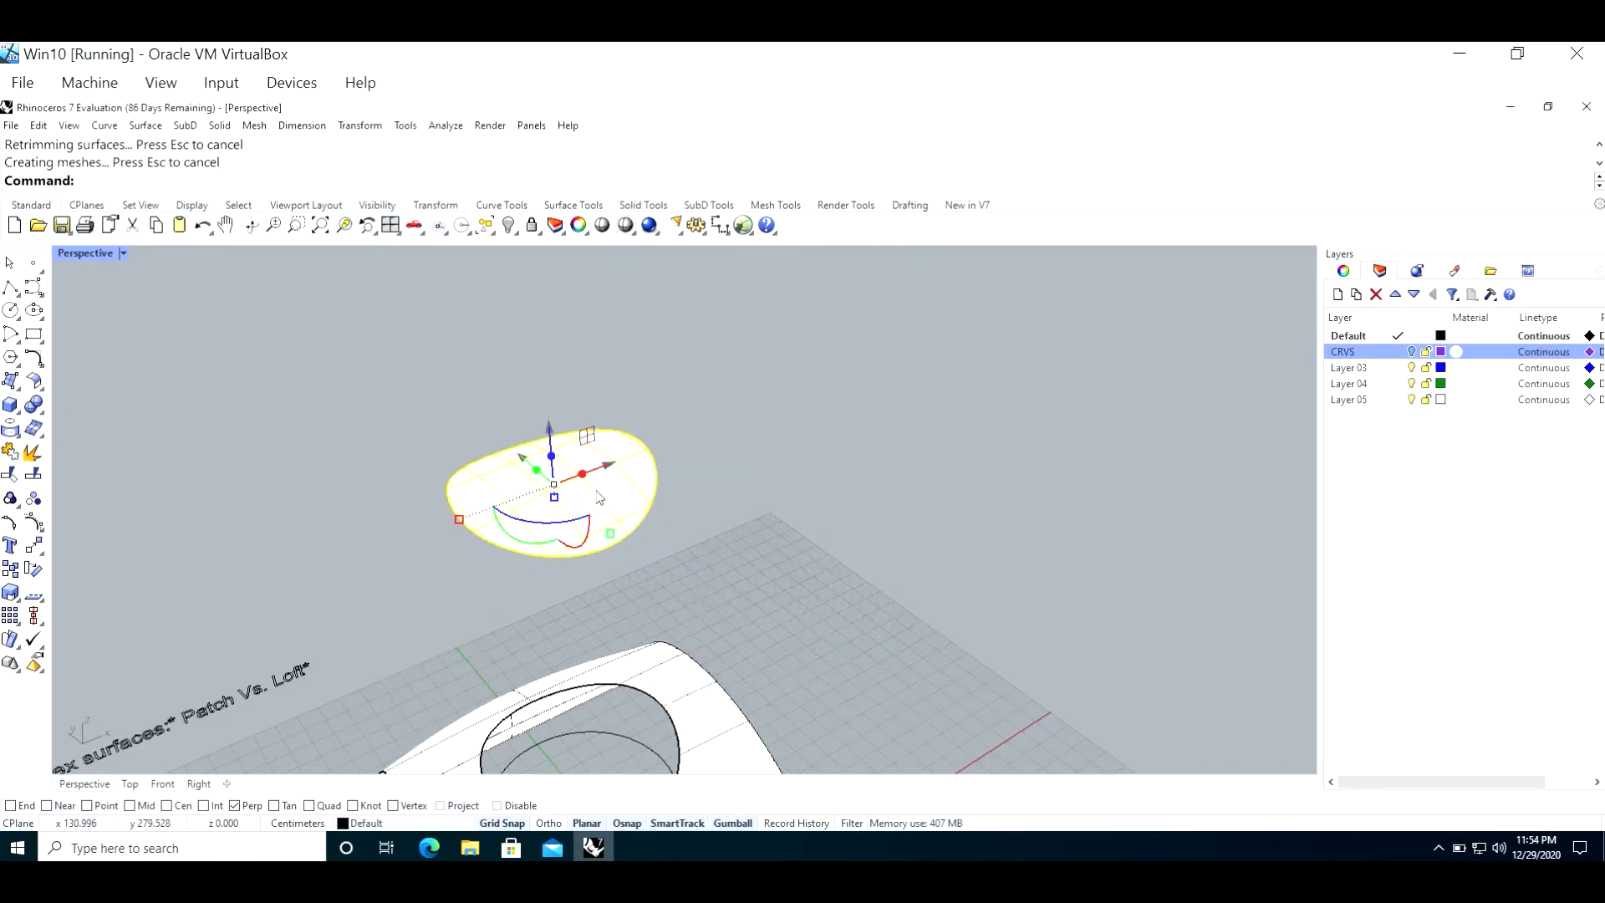
Step: Turn on the rebuilt face's control points and raise one interior point vertically with the gumball
{"action": "key", "text": "F10"}
{"action": "scroll", "coordinate": [600, 498], "scroll_direction": "up", "scroll_amount": 10}
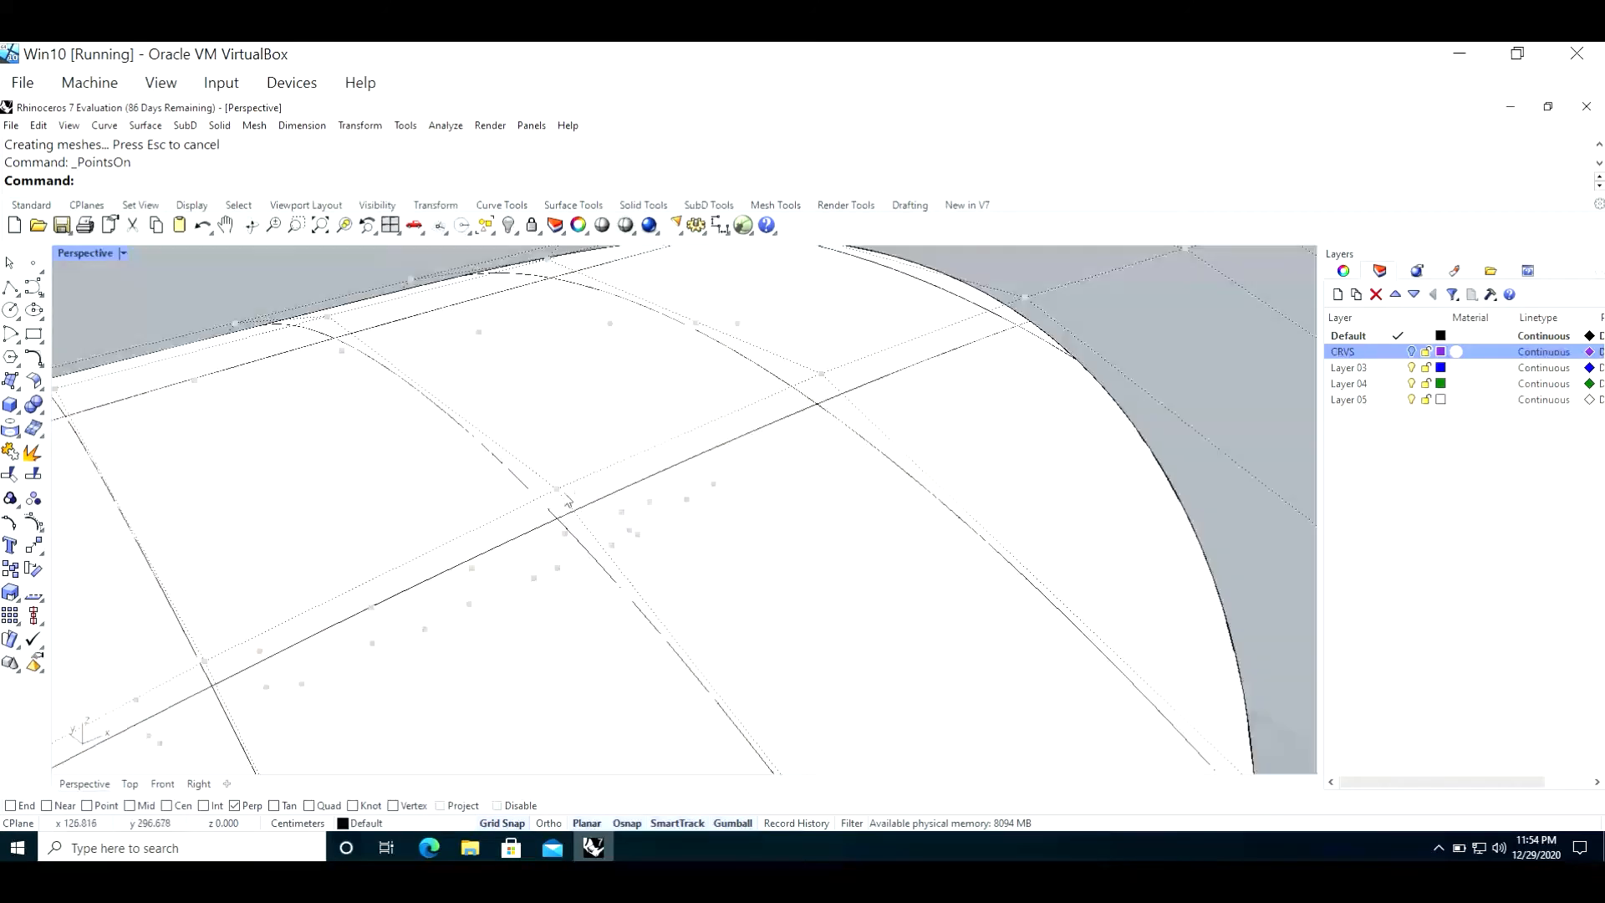
{"action": "left_click", "coordinate": [557, 490]}
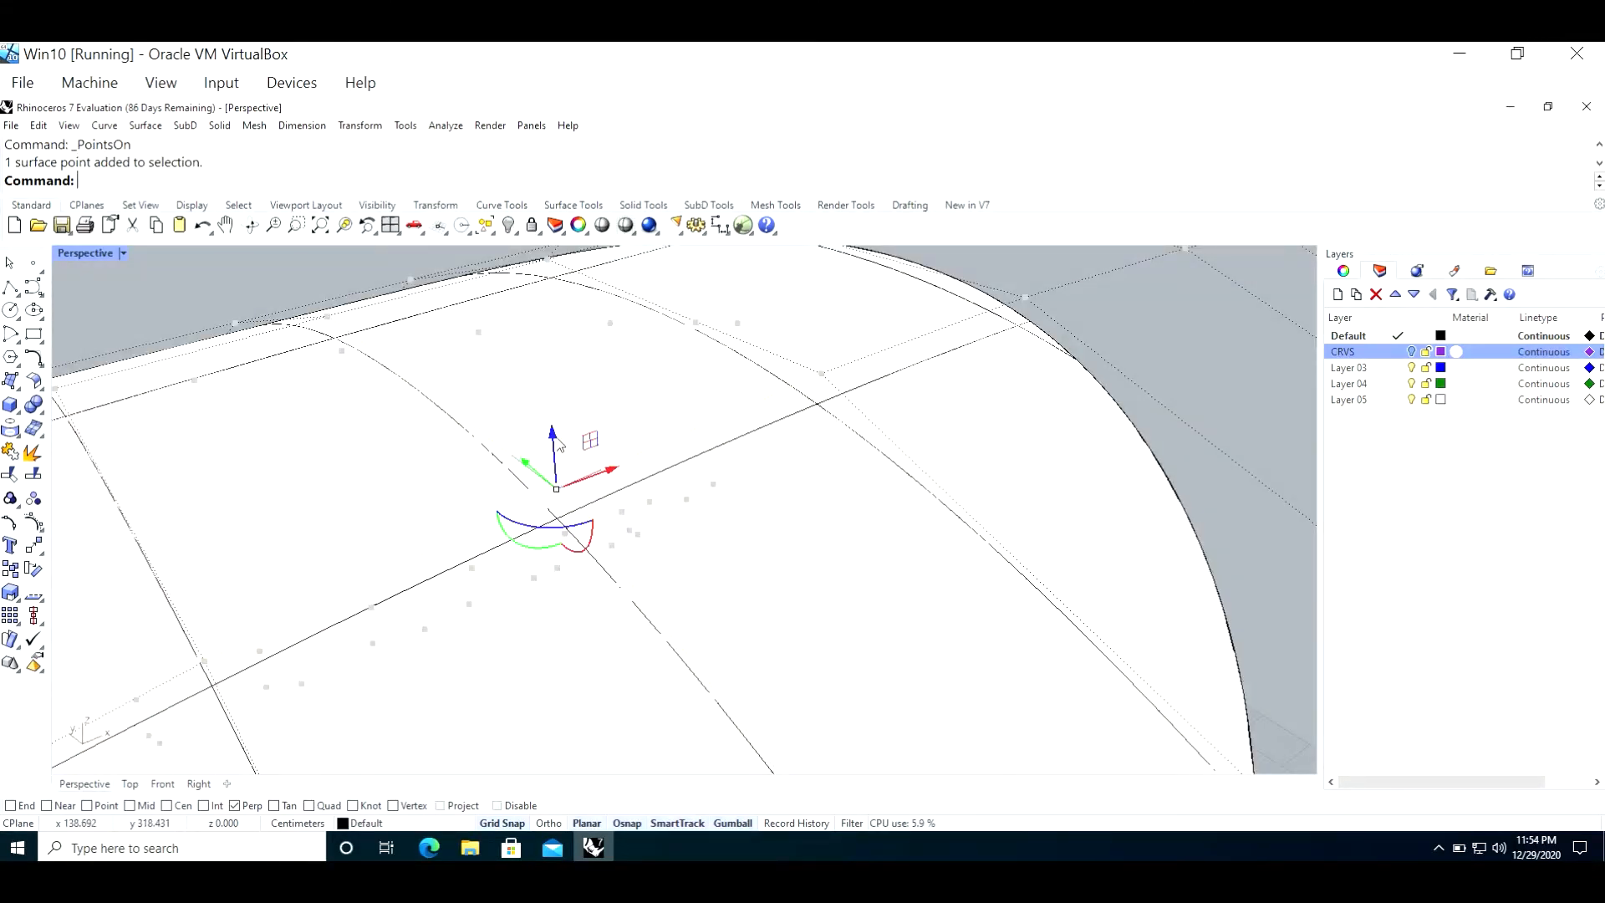
{"action": "left_click_drag", "start_coordinate": [553, 434], "coordinate": [549, 327]}
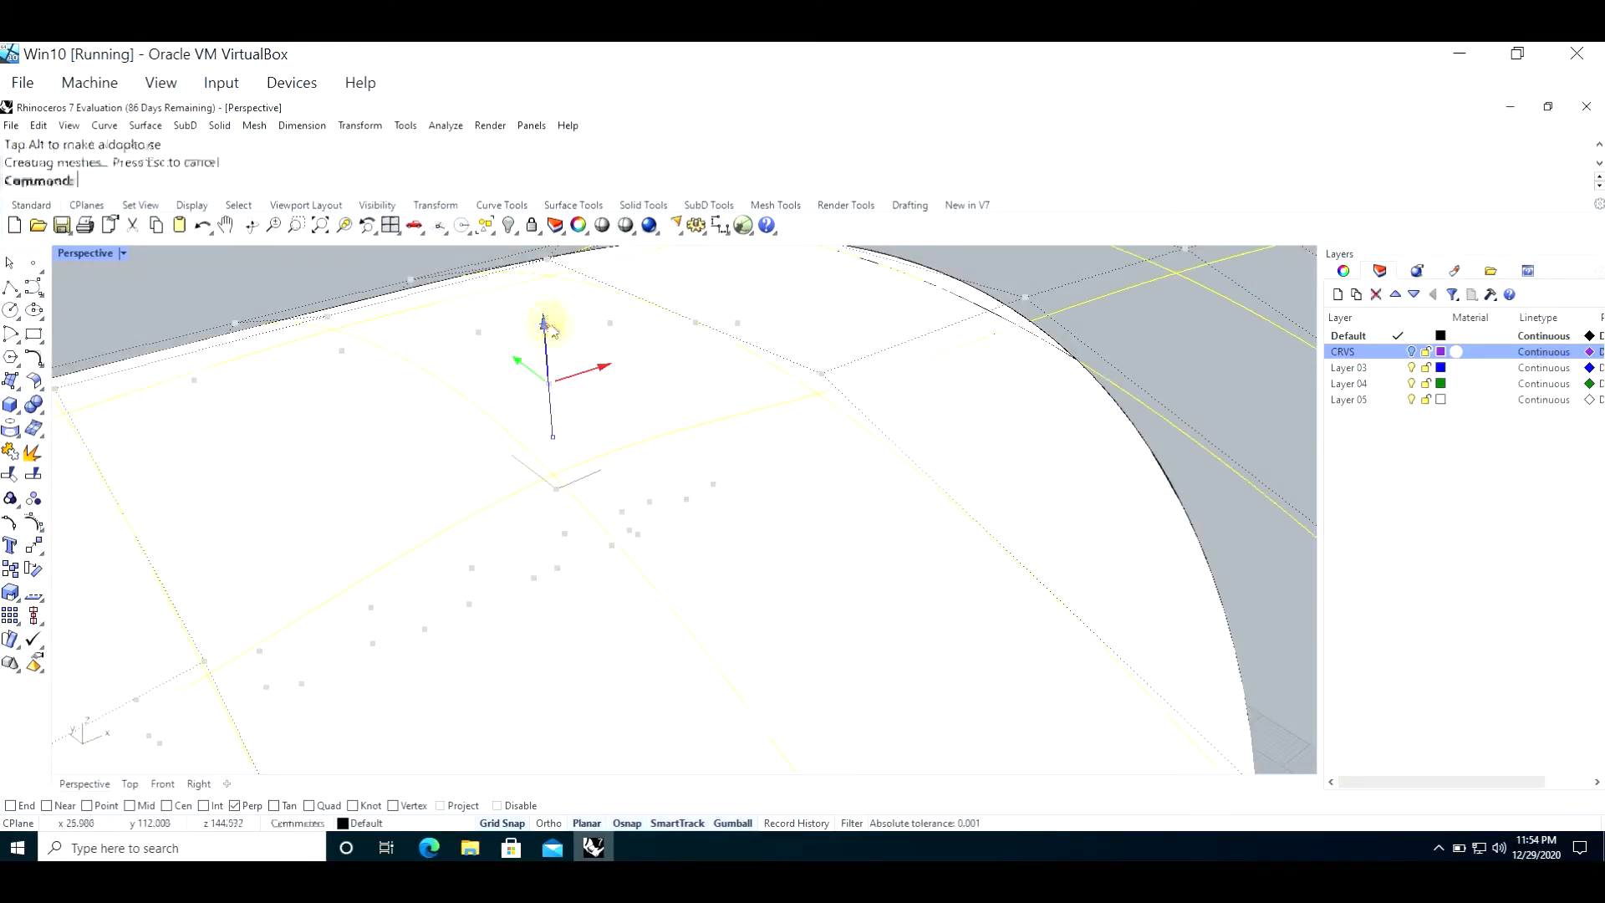
{"action": "scroll", "coordinate": [517, 450], "scroll_direction": "down", "scroll_amount": 5}
{"action": "right_click_drag", "start_coordinate": [518, 489], "coordinate": [515, 455]}
{"action": "scroll", "coordinate": [517, 455], "scroll_direction": "down", "scroll_amount": 4}
{"action": "scroll", "coordinate": [431, 388], "scroll_direction": "up", "scroll_amount": 7}
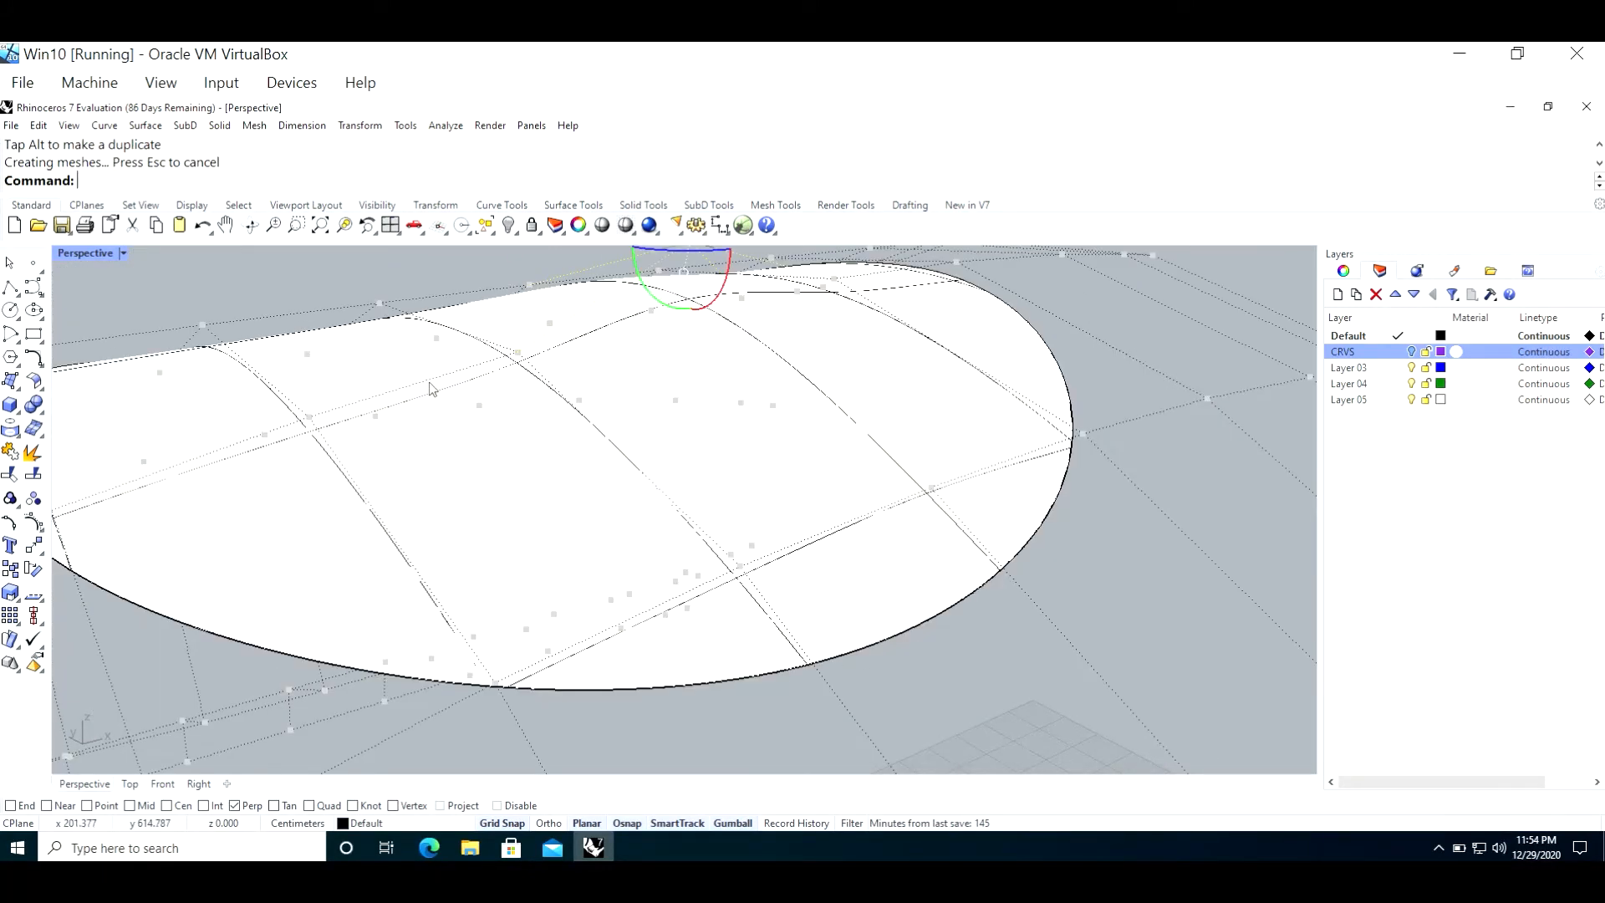
{"action": "scroll", "coordinate": [433, 388], "scroll_direction": "down", "scroll_amount": 5}
{"action": "right_click_drag", "start_coordinate": [433, 388], "coordinate": [487, 460]}
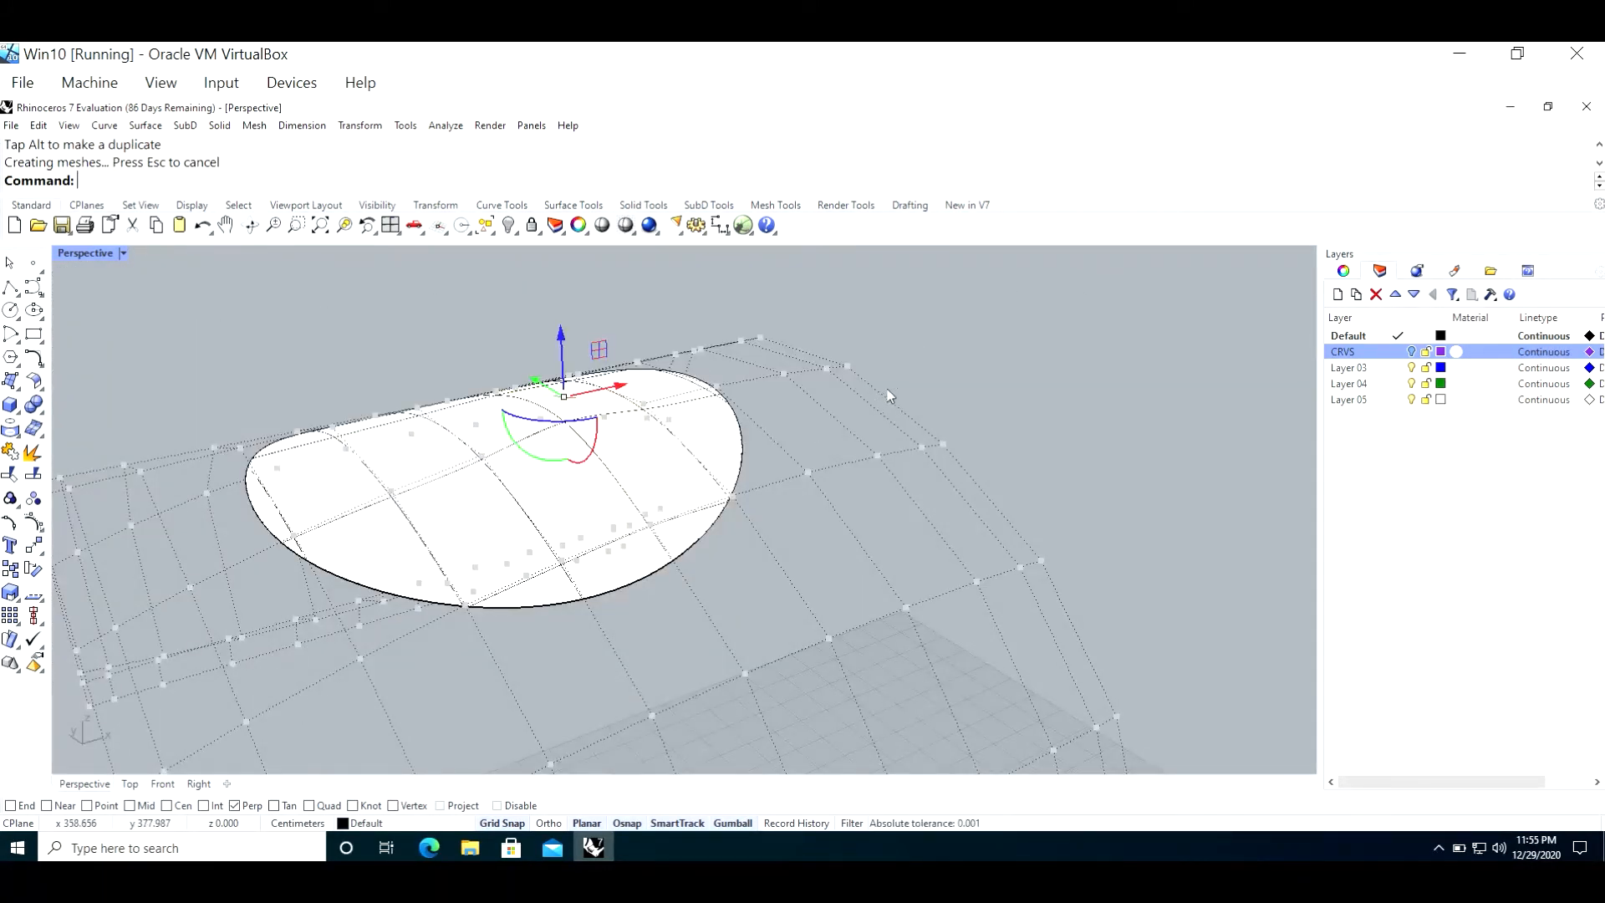
Step: Deselect the moved point, select the rebuilt face and hide its control points
{"action": "left_click", "coordinate": [975, 375]}
{"action": "left_click", "coordinate": [681, 419]}
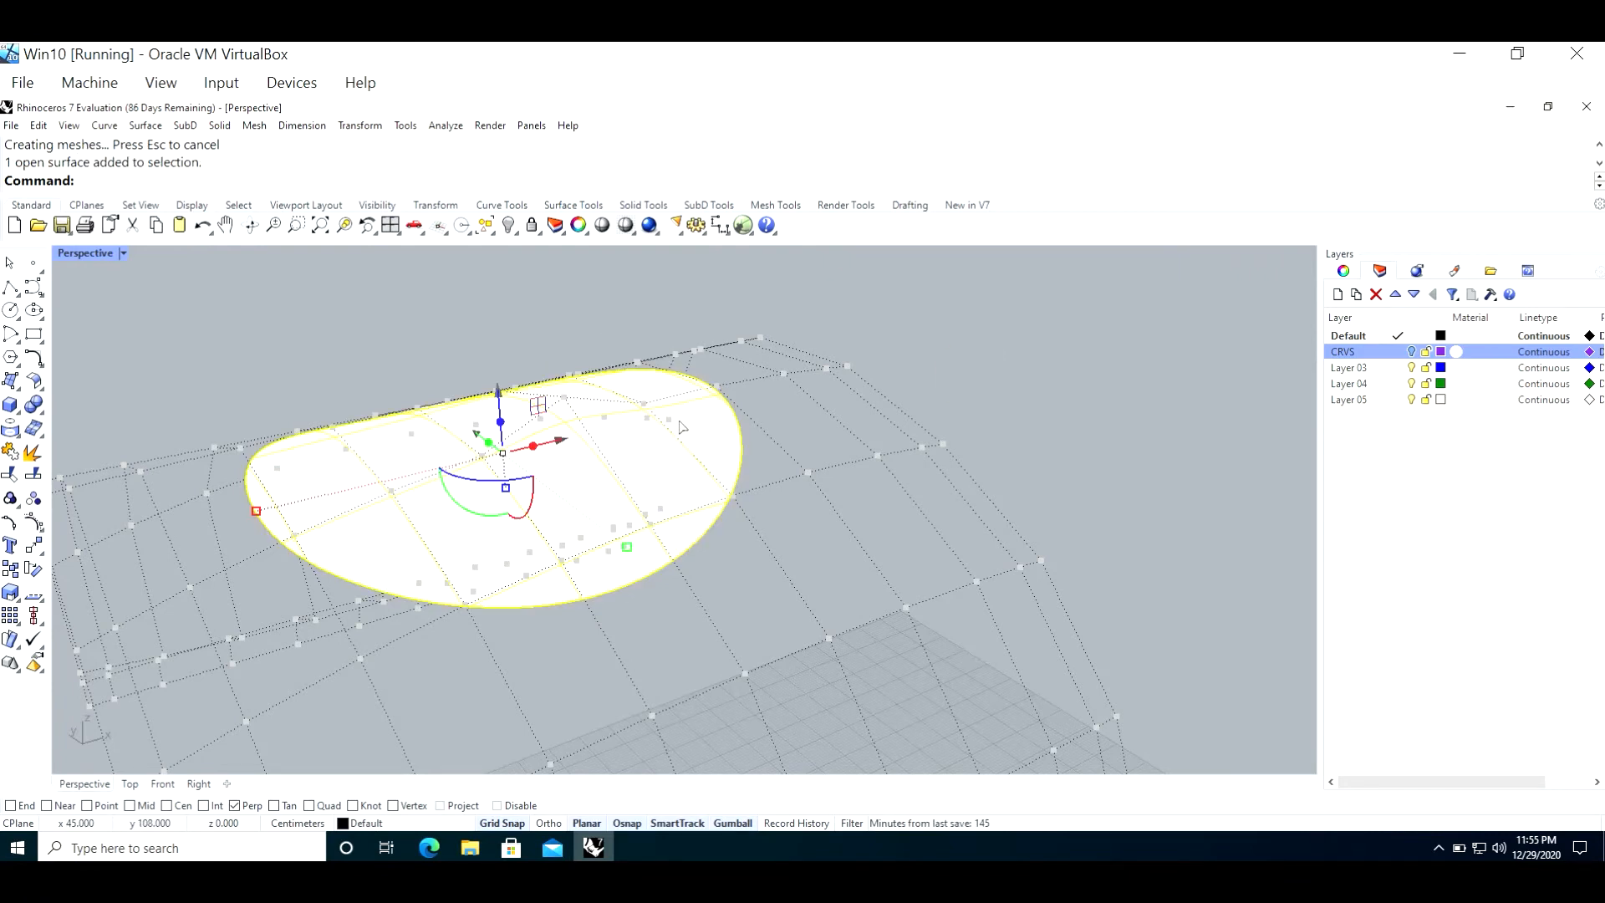
{"action": "key", "text": "F10"}
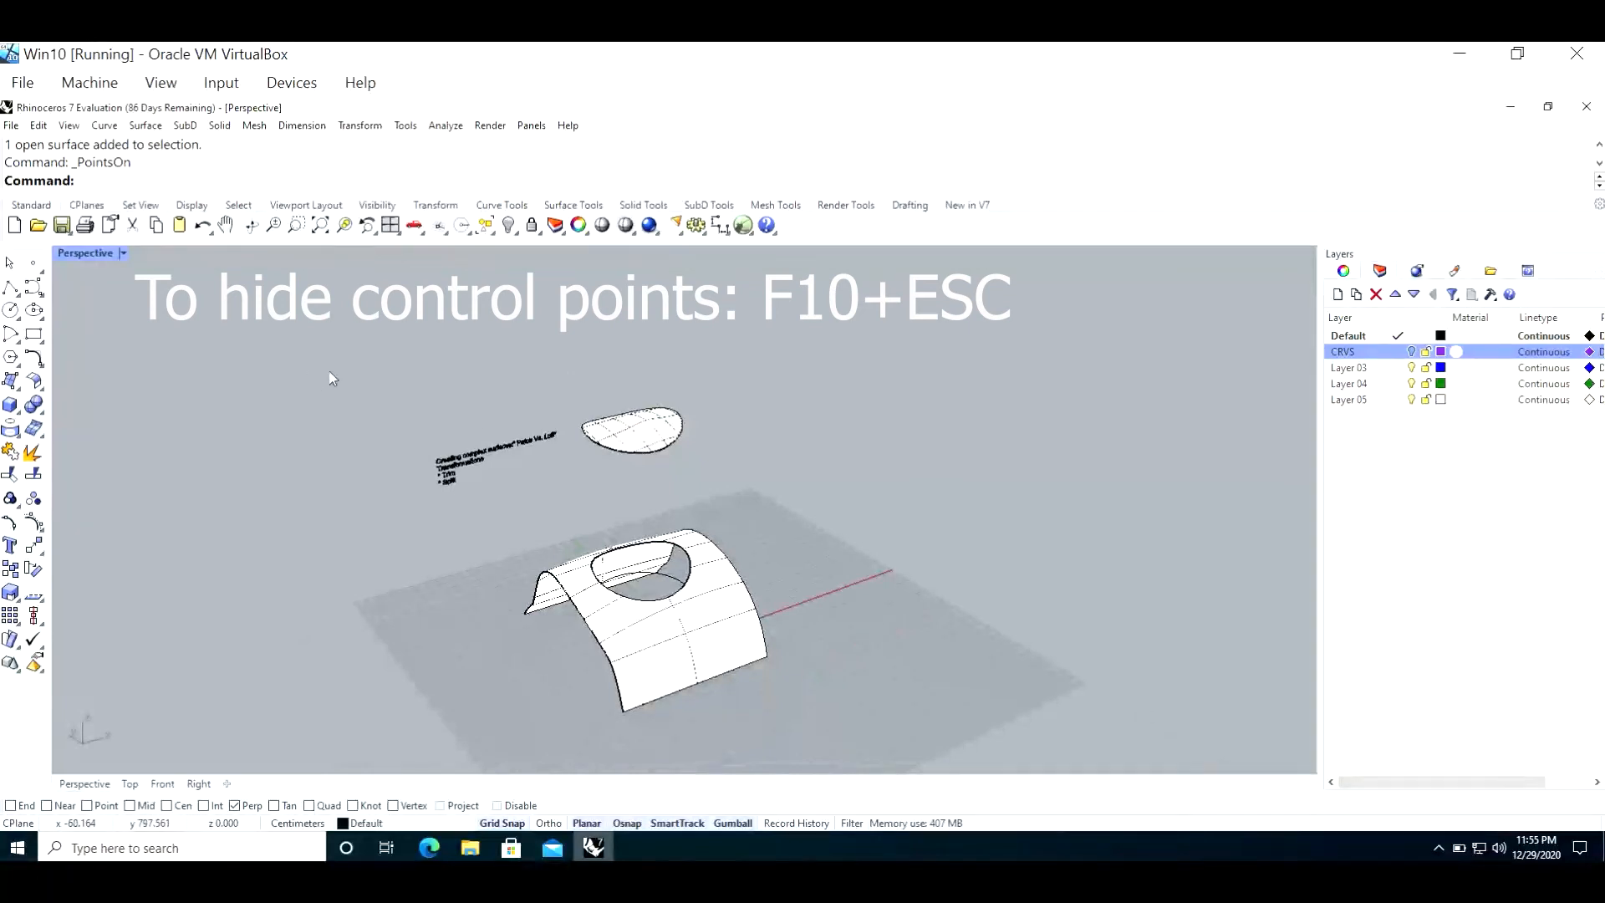
Step: Restore the four-viewport layout, make Layer 03 current and turn off the Default layer
{"action": "double_click", "coordinate": [103, 254]}
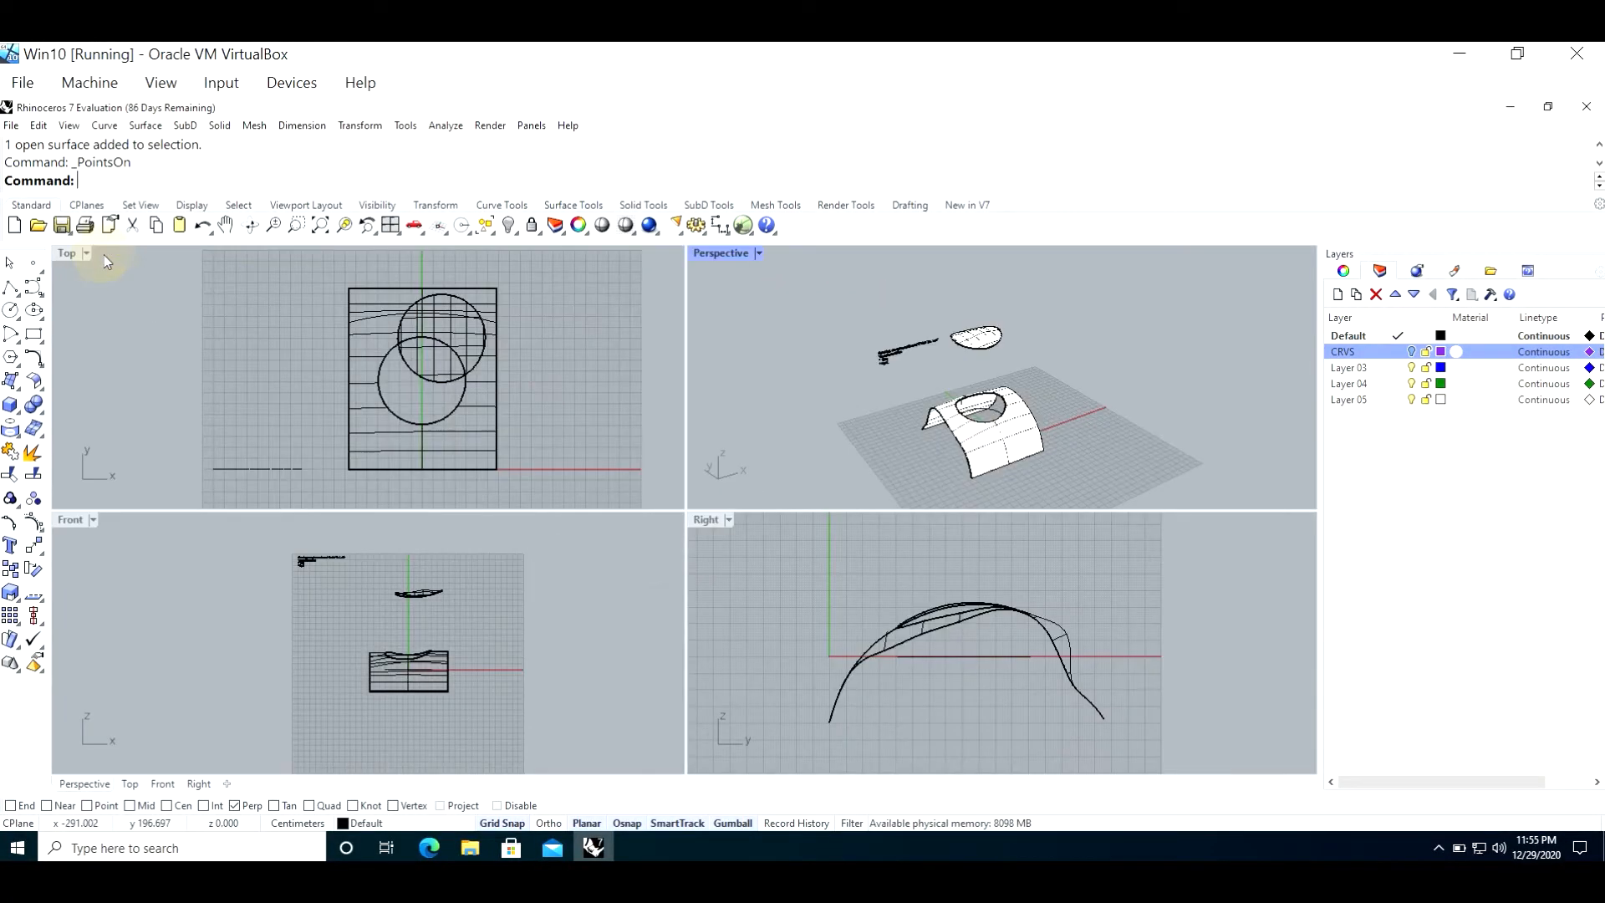
{"action": "left_click", "coordinate": [1361, 385]}
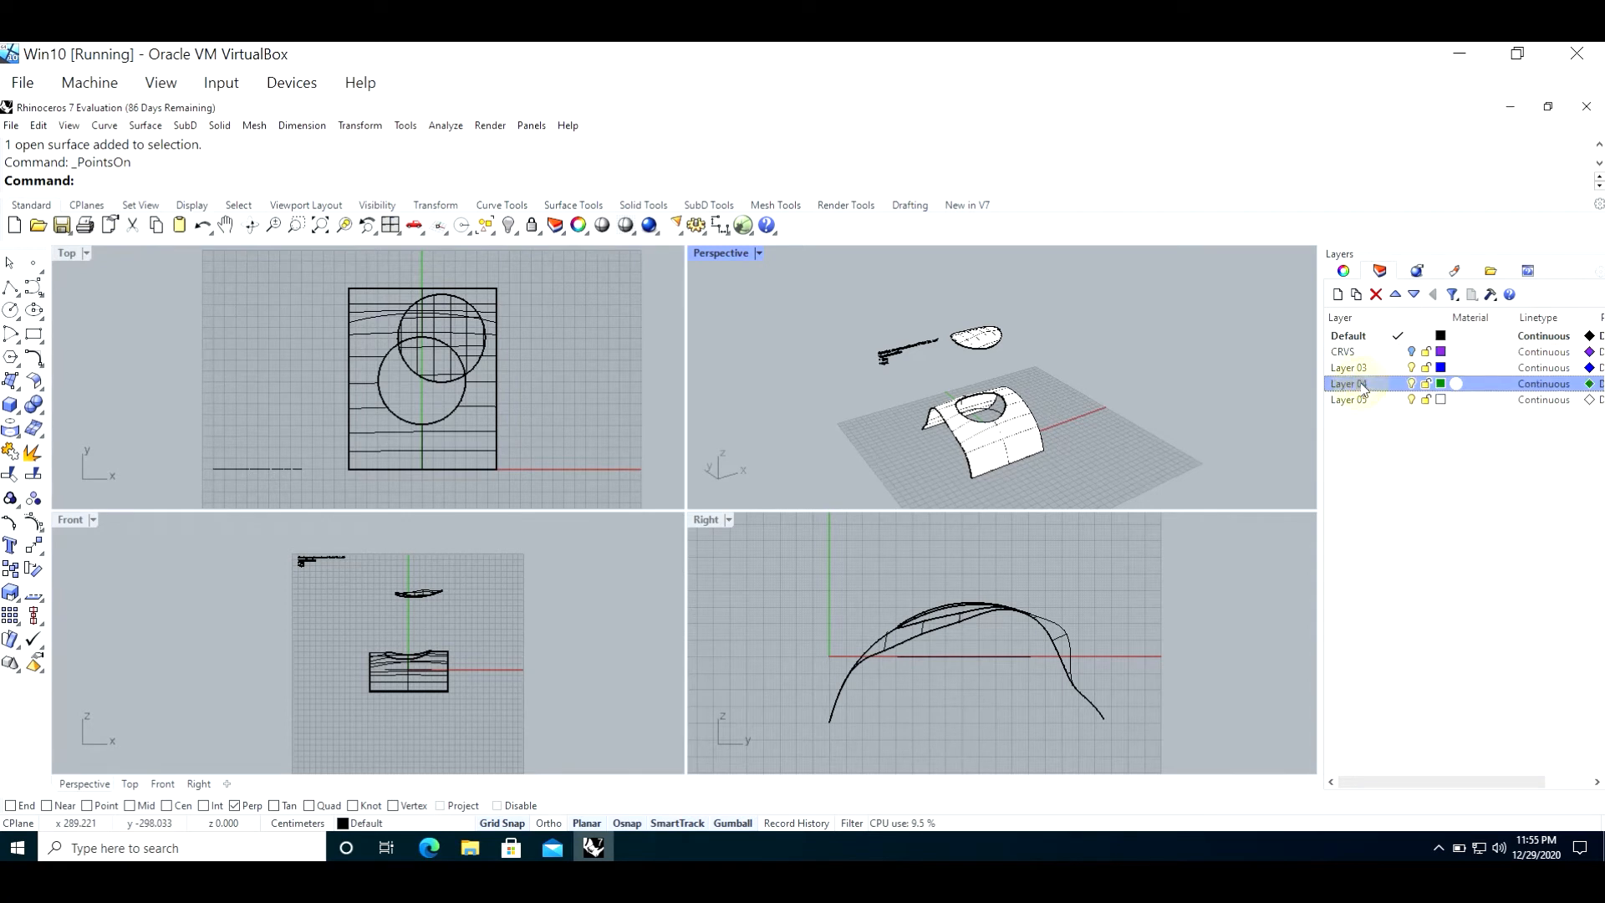
{"action": "double_click", "coordinate": [1366, 368]}
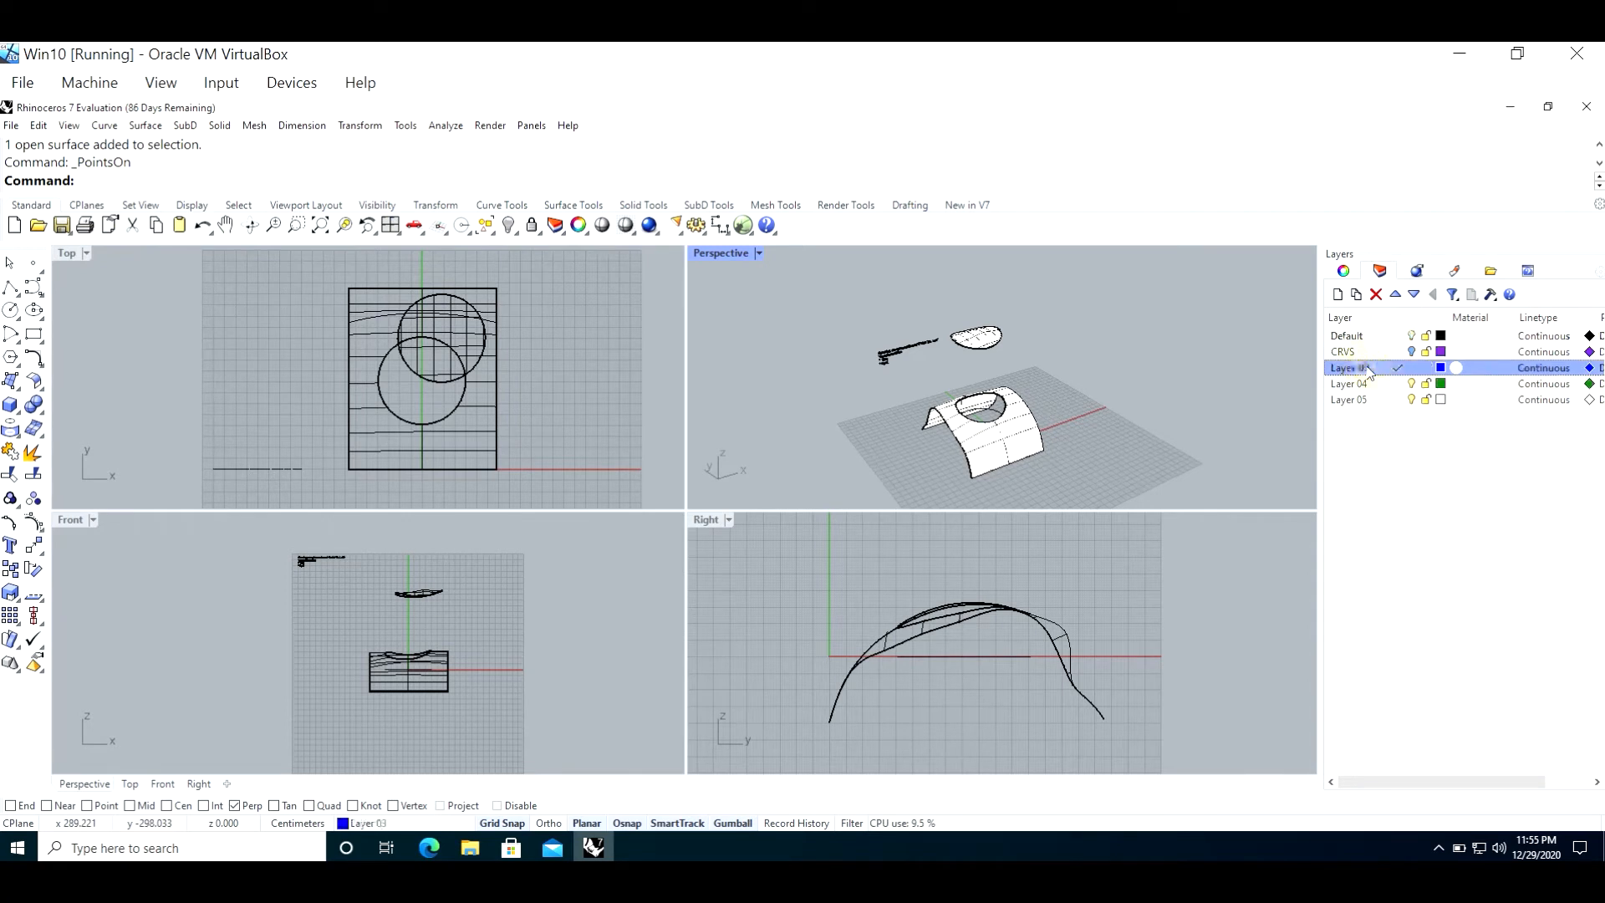
{"action": "left_click", "coordinate": [1412, 335]}
{"action": "left_click", "coordinate": [1364, 369]}
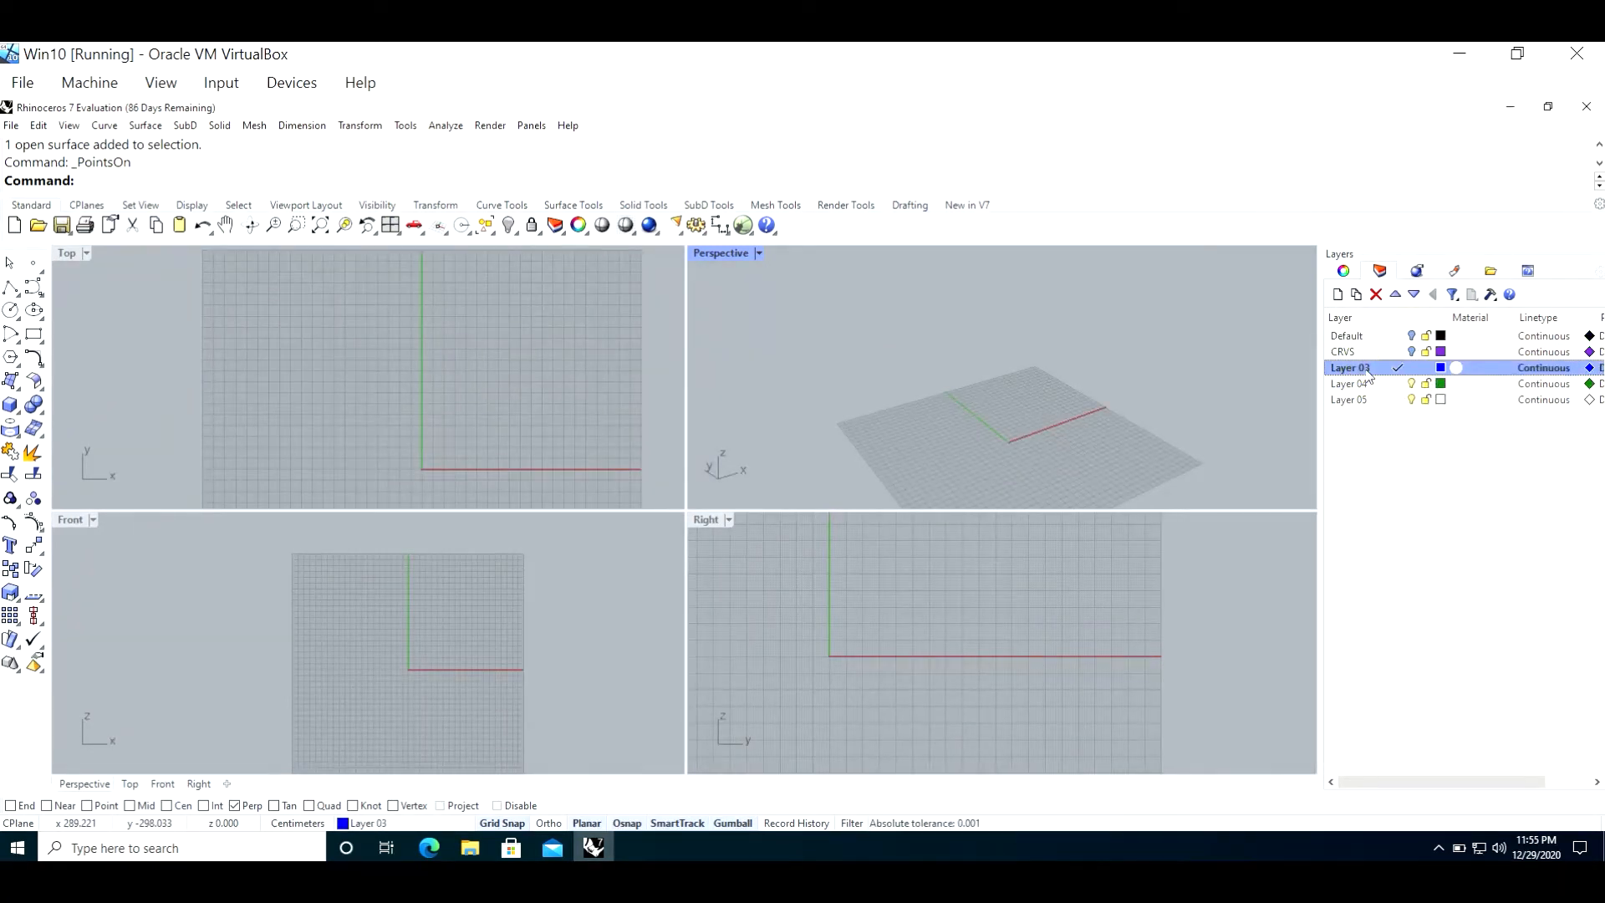
Step: Draw a circle in the Top viewport centred at 0,0,0 with a radius of 20 cm
{"action": "scroll", "coordinate": [577, 452], "scroll_direction": "down", "scroll_amount": 4}
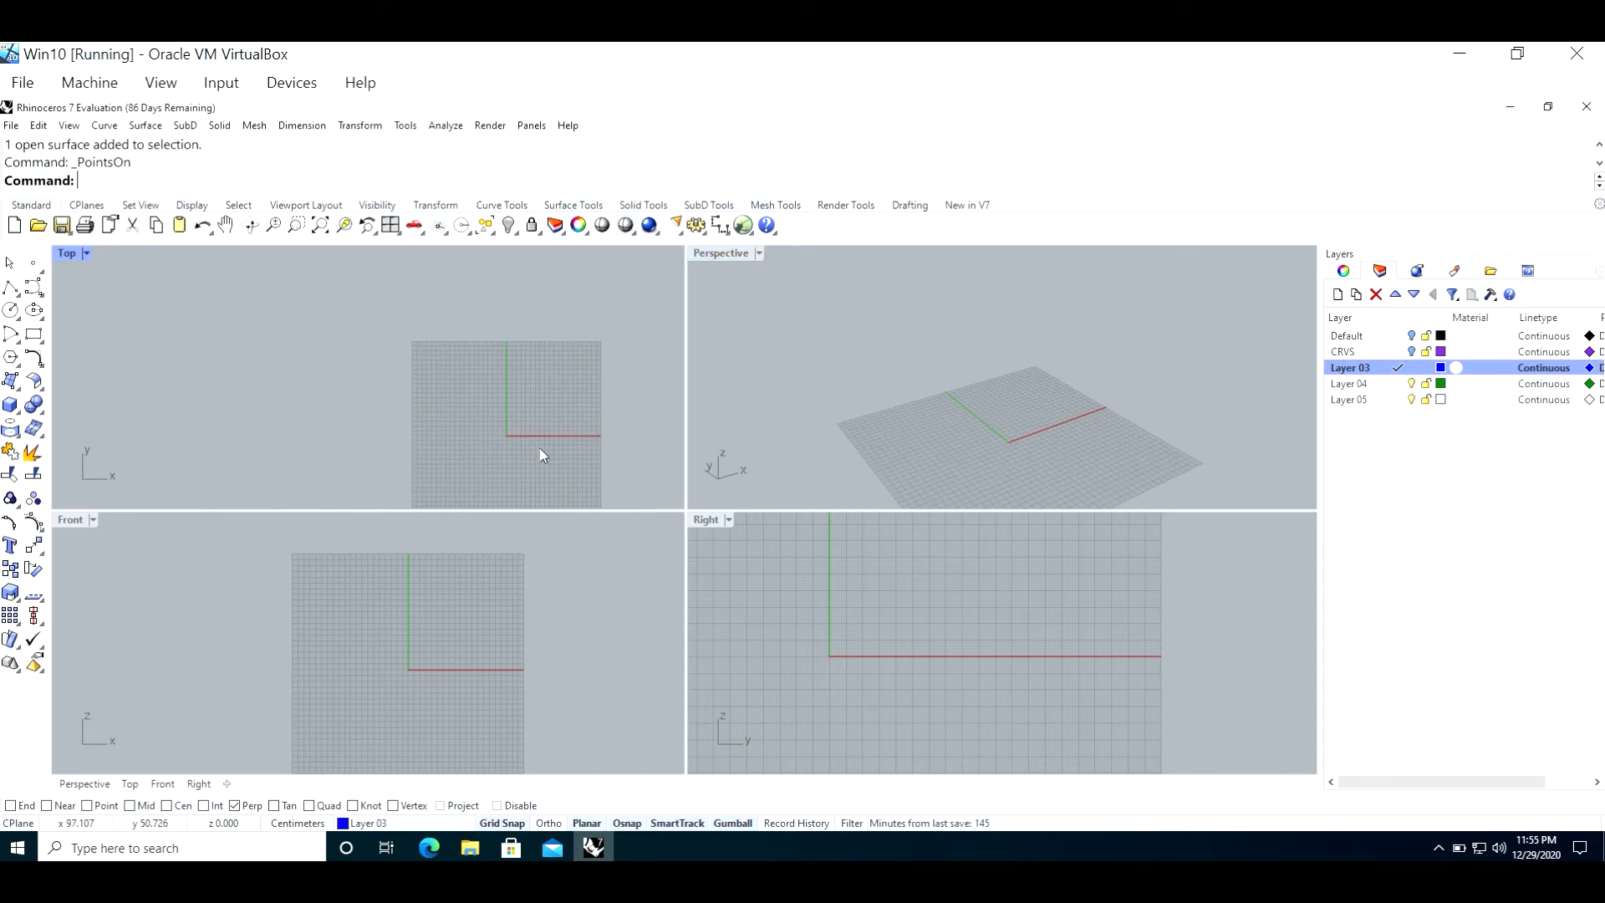
{"action": "scroll", "coordinate": [463, 394], "scroll_direction": "up", "scroll_amount": 5}
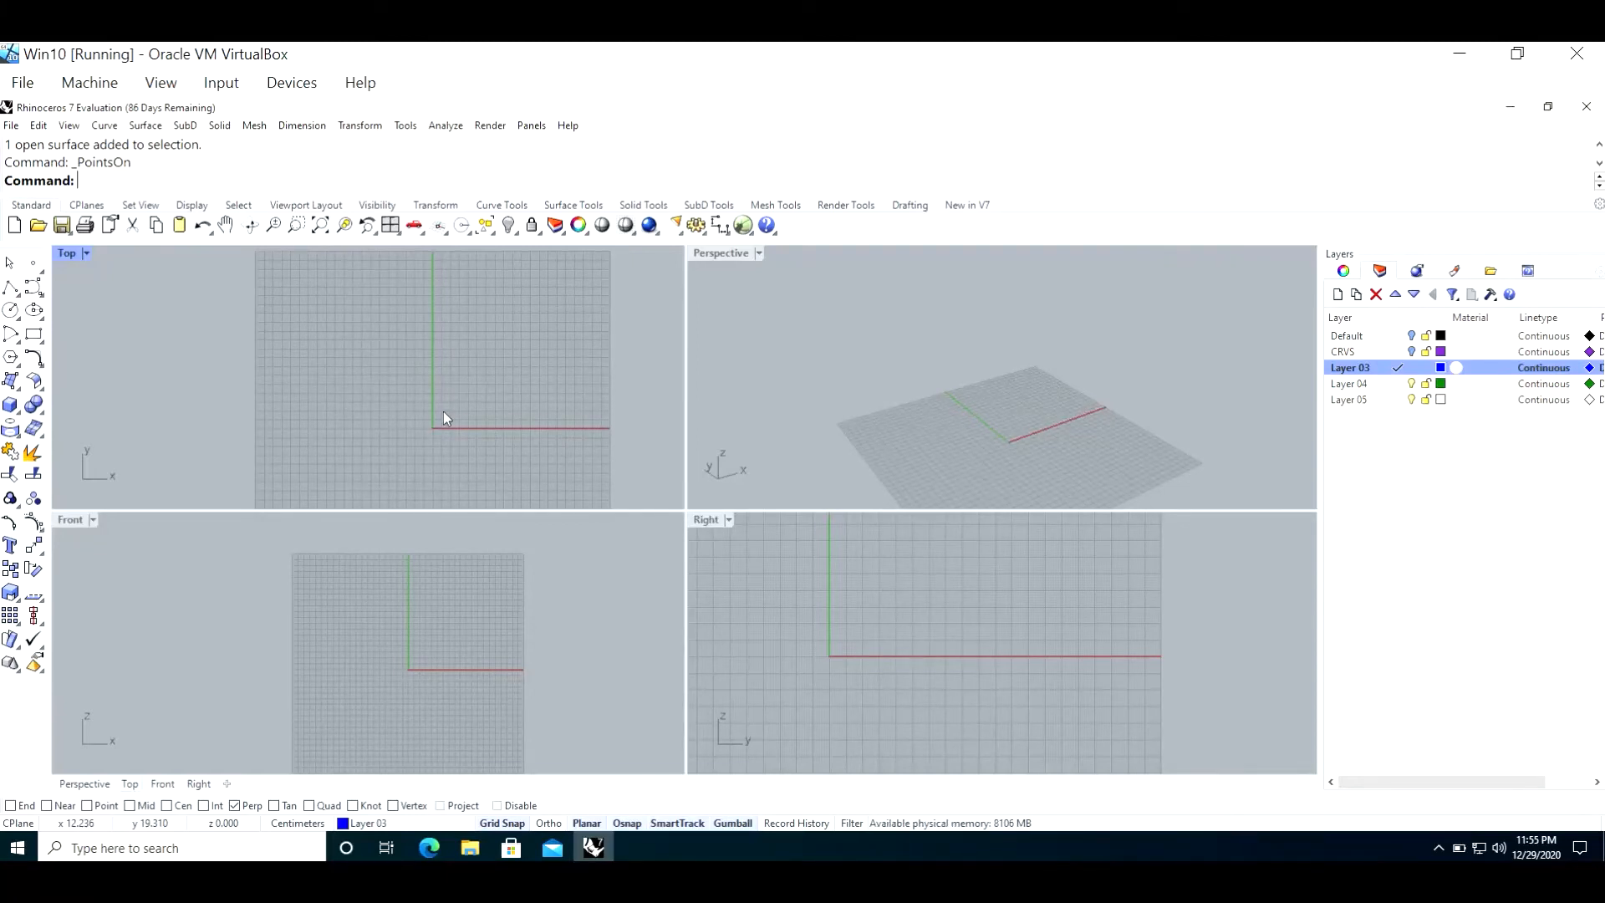
{"action": "left_click", "coordinate": [10, 310]}
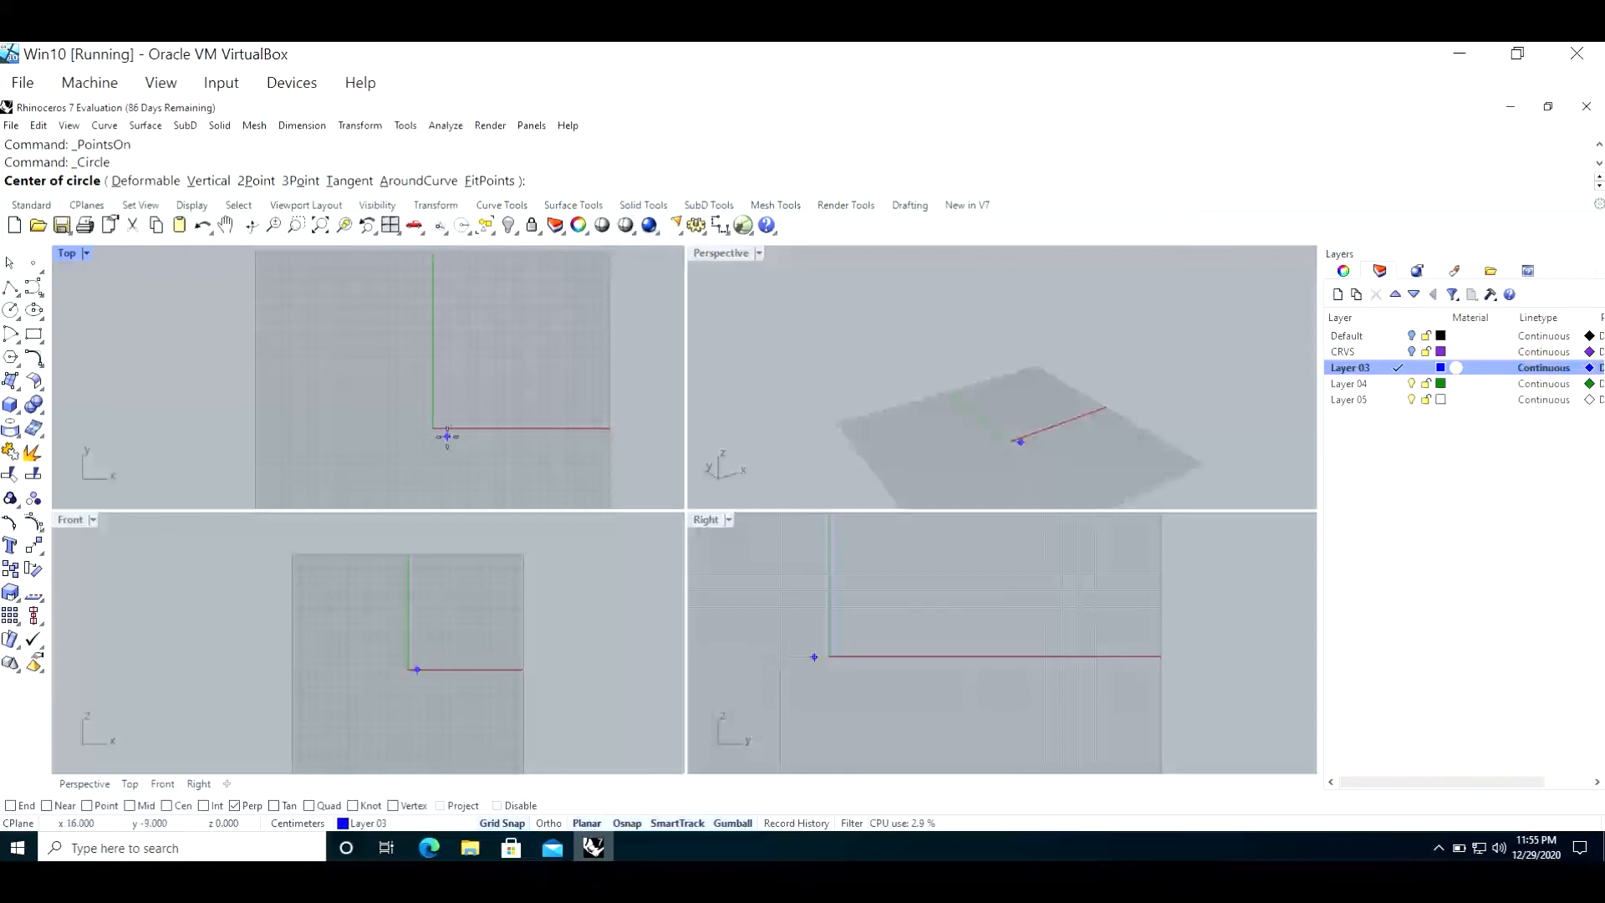
{"action": "type", "text": "0,0,0"}
{"action": "key", "text": "Return"}
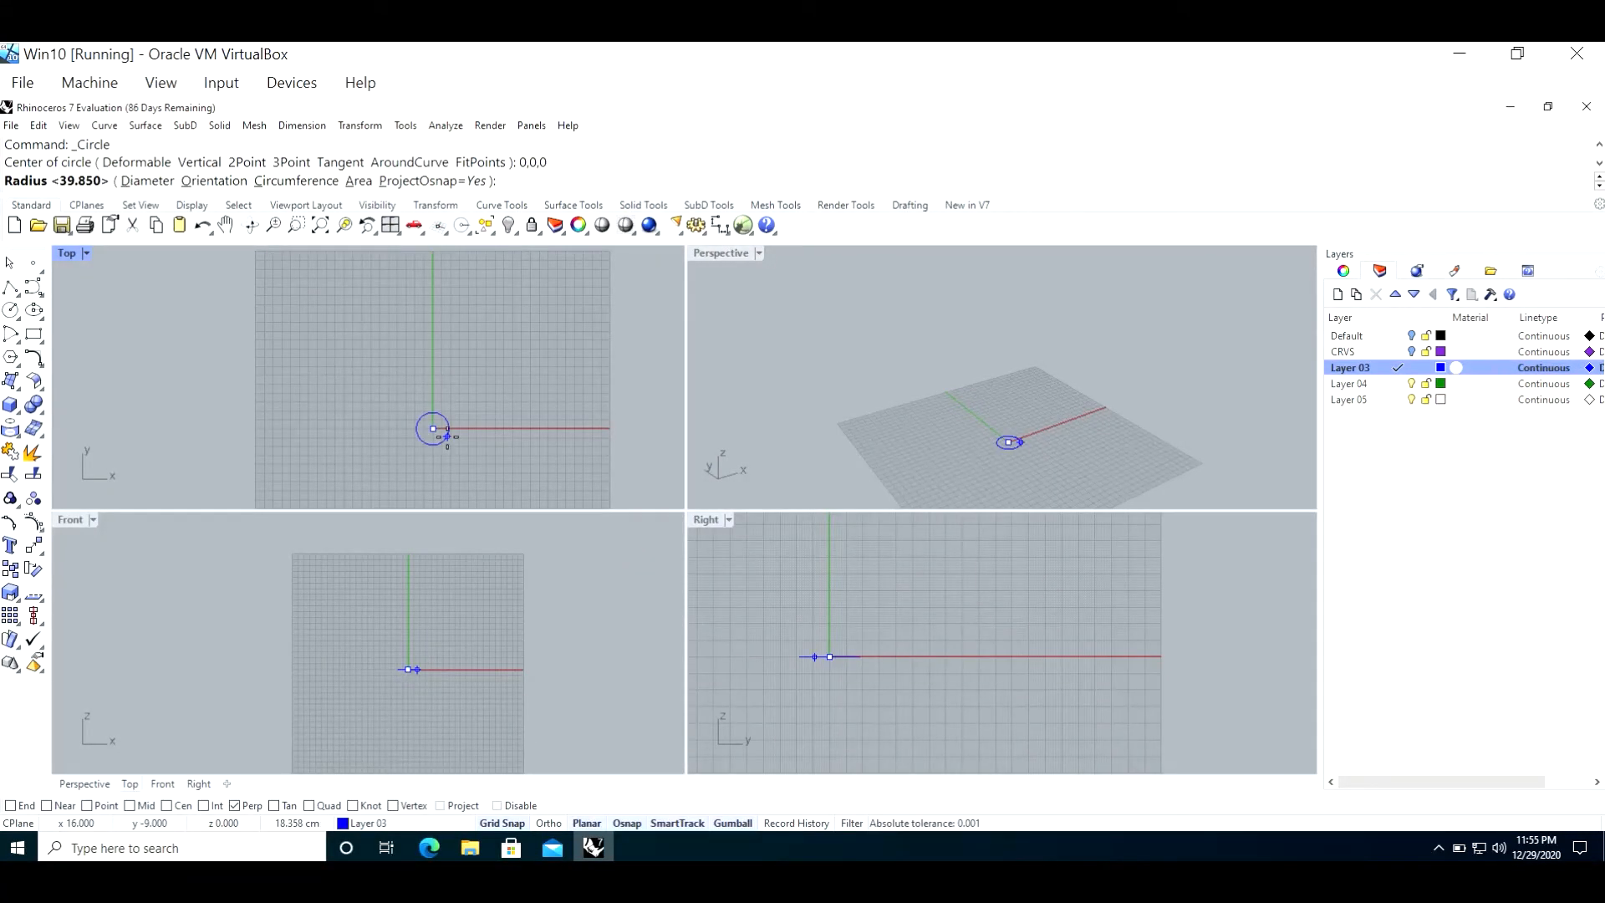
{"action": "type", "text": "20cm"}
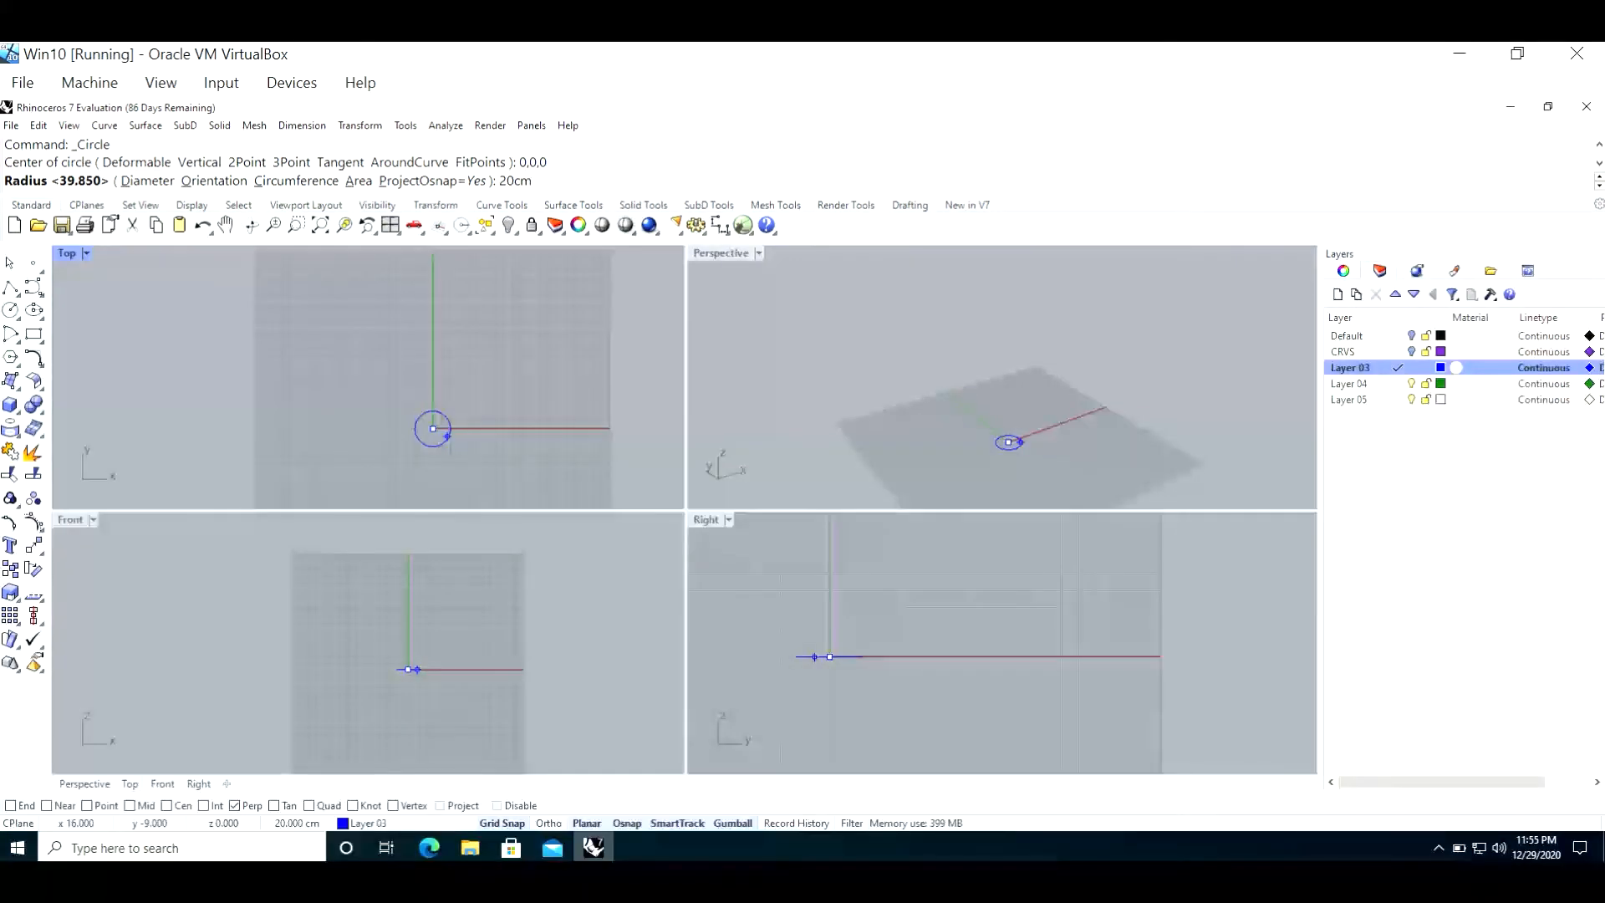
{"action": "scroll", "coordinate": [448, 435], "scroll_direction": "up", "scroll_amount": 5}
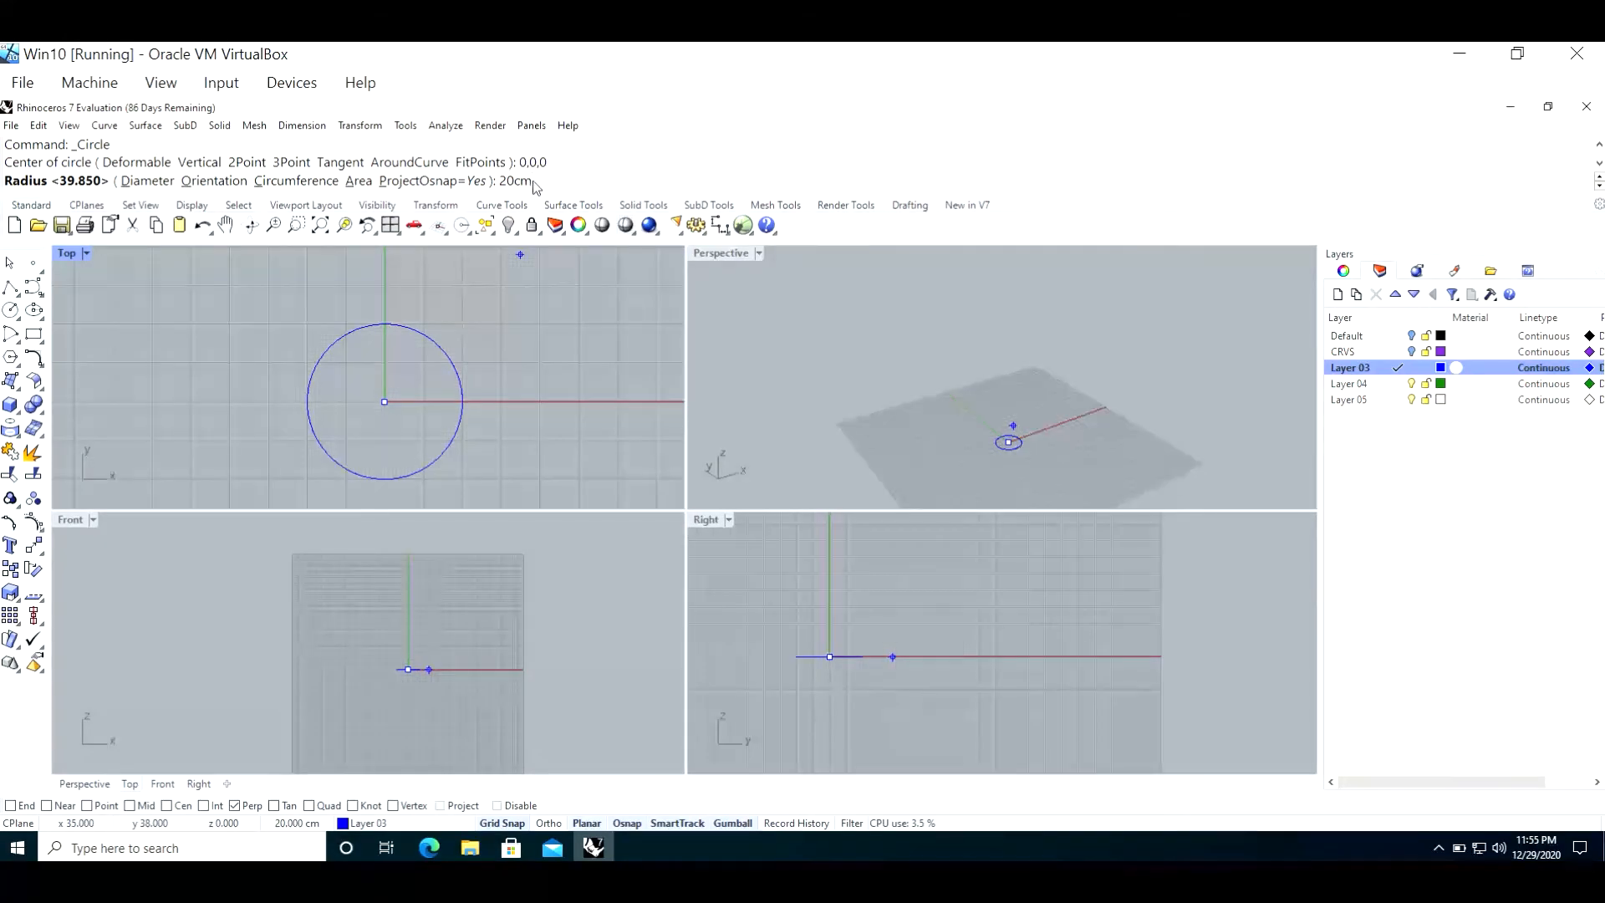
{"action": "key", "text": "Return"}
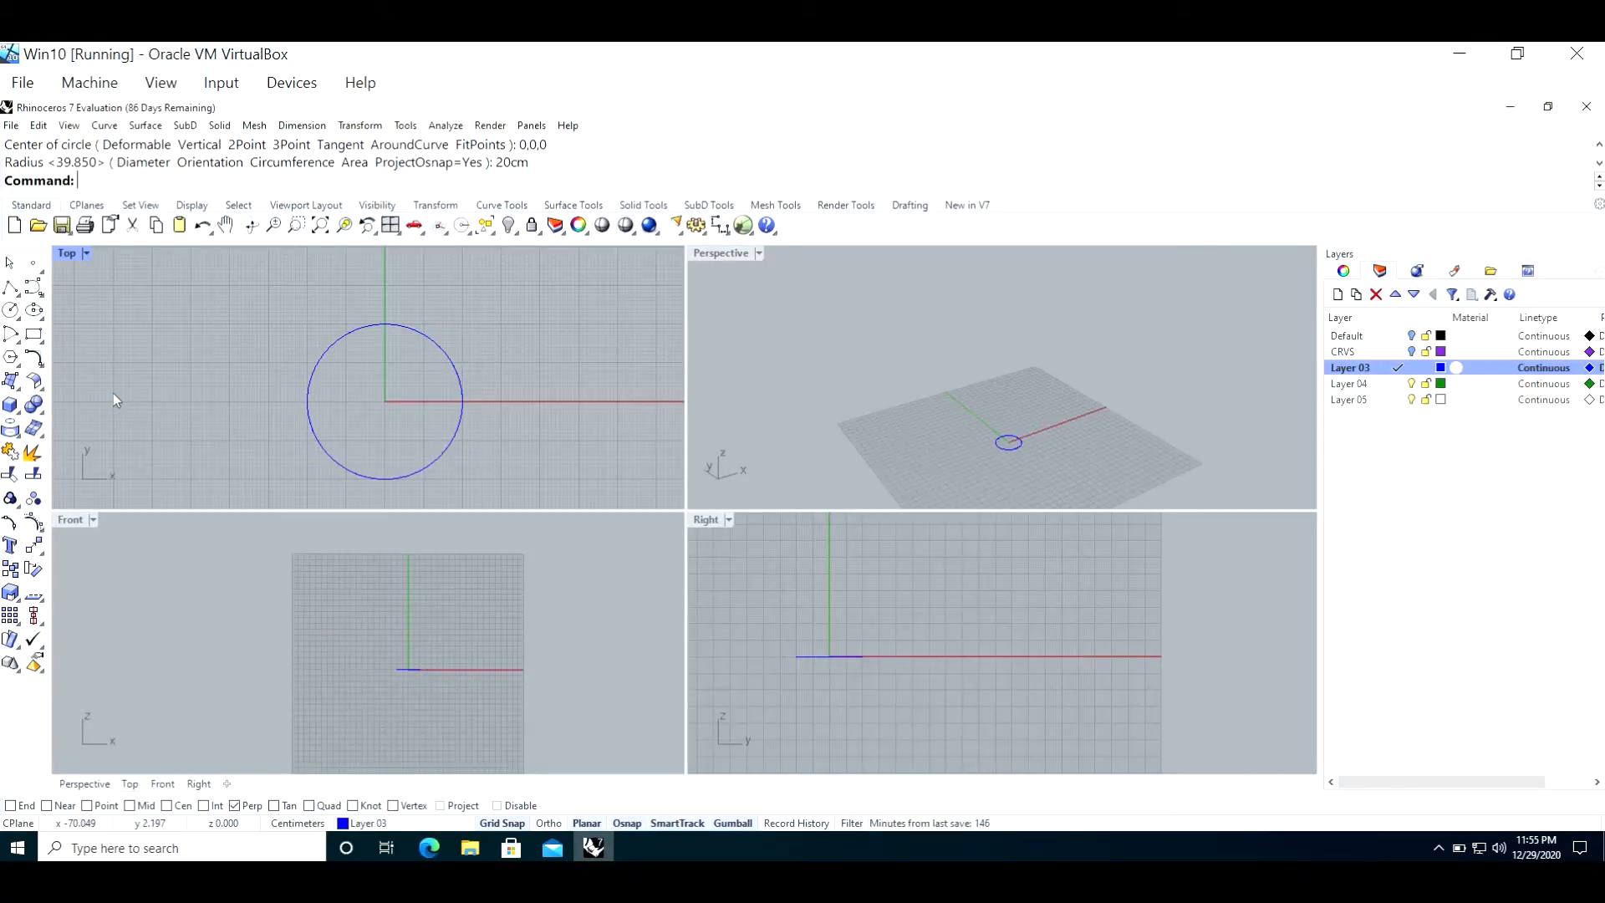
Step: Draw a wavy degree-3 control point curve in the Front viewport from about -23,-10 to about 30,16, crossing the circle's plane
{"action": "left_click", "coordinate": [33, 287]}
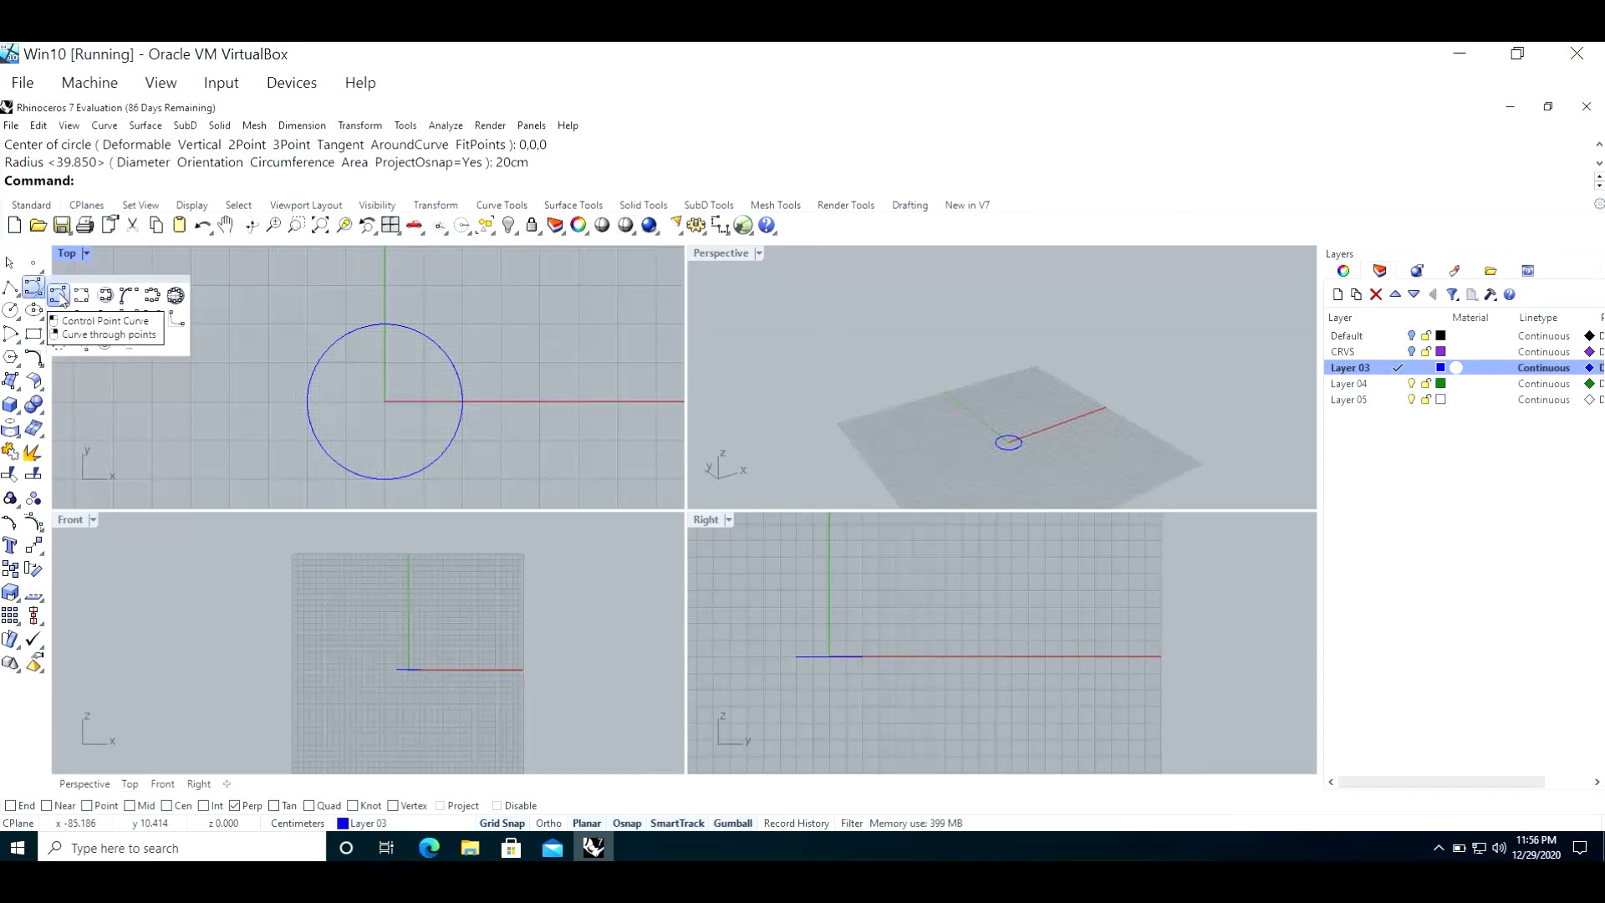
{"action": "left_click", "coordinate": [58, 295]}
{"action": "scroll", "coordinate": [395, 619], "scroll_direction": "up", "scroll_amount": 3}
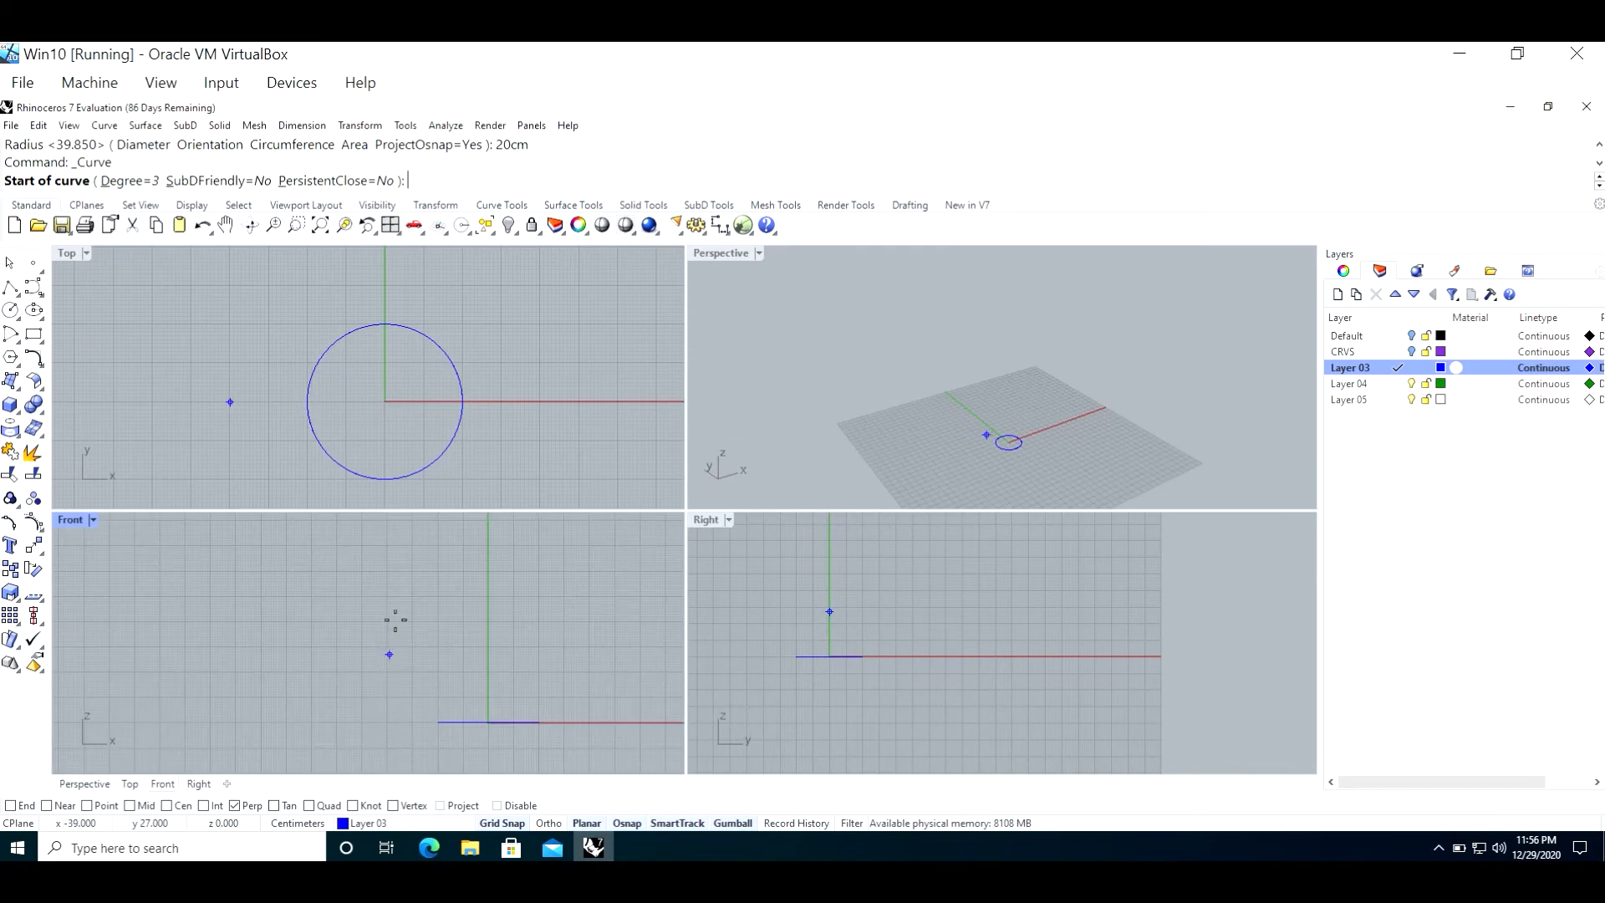
{"action": "scroll", "coordinate": [396, 620], "scroll_direction": "down", "scroll_amount": 5}
{"action": "scroll", "coordinate": [423, 701], "scroll_direction": "up", "scroll_amount": 10}
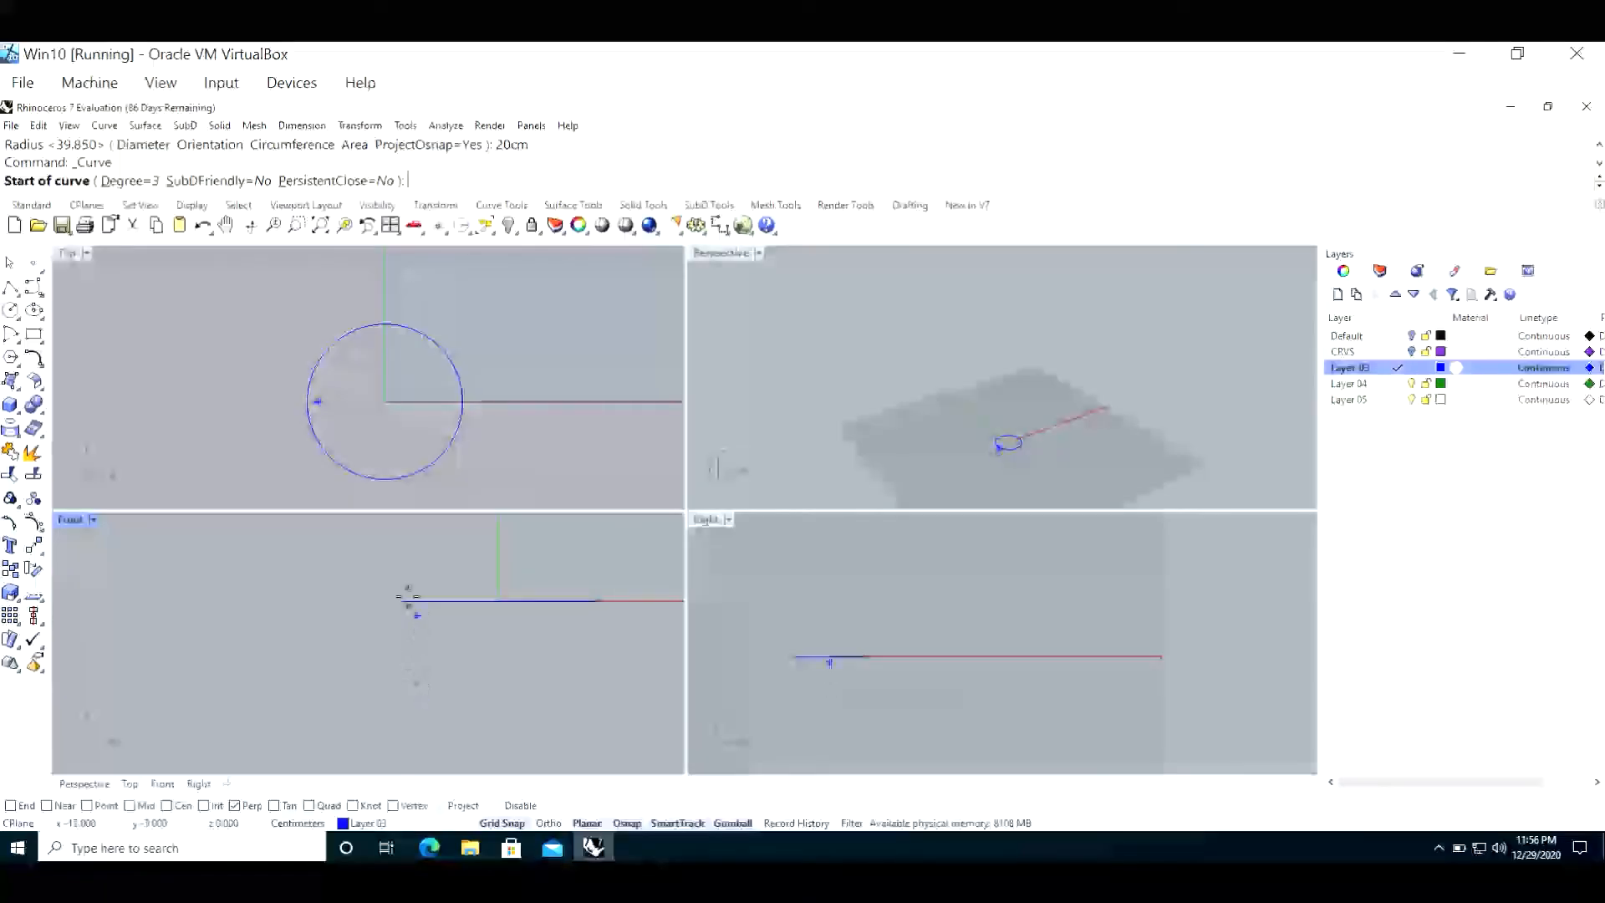
{"action": "left_click", "coordinate": [390, 648]}
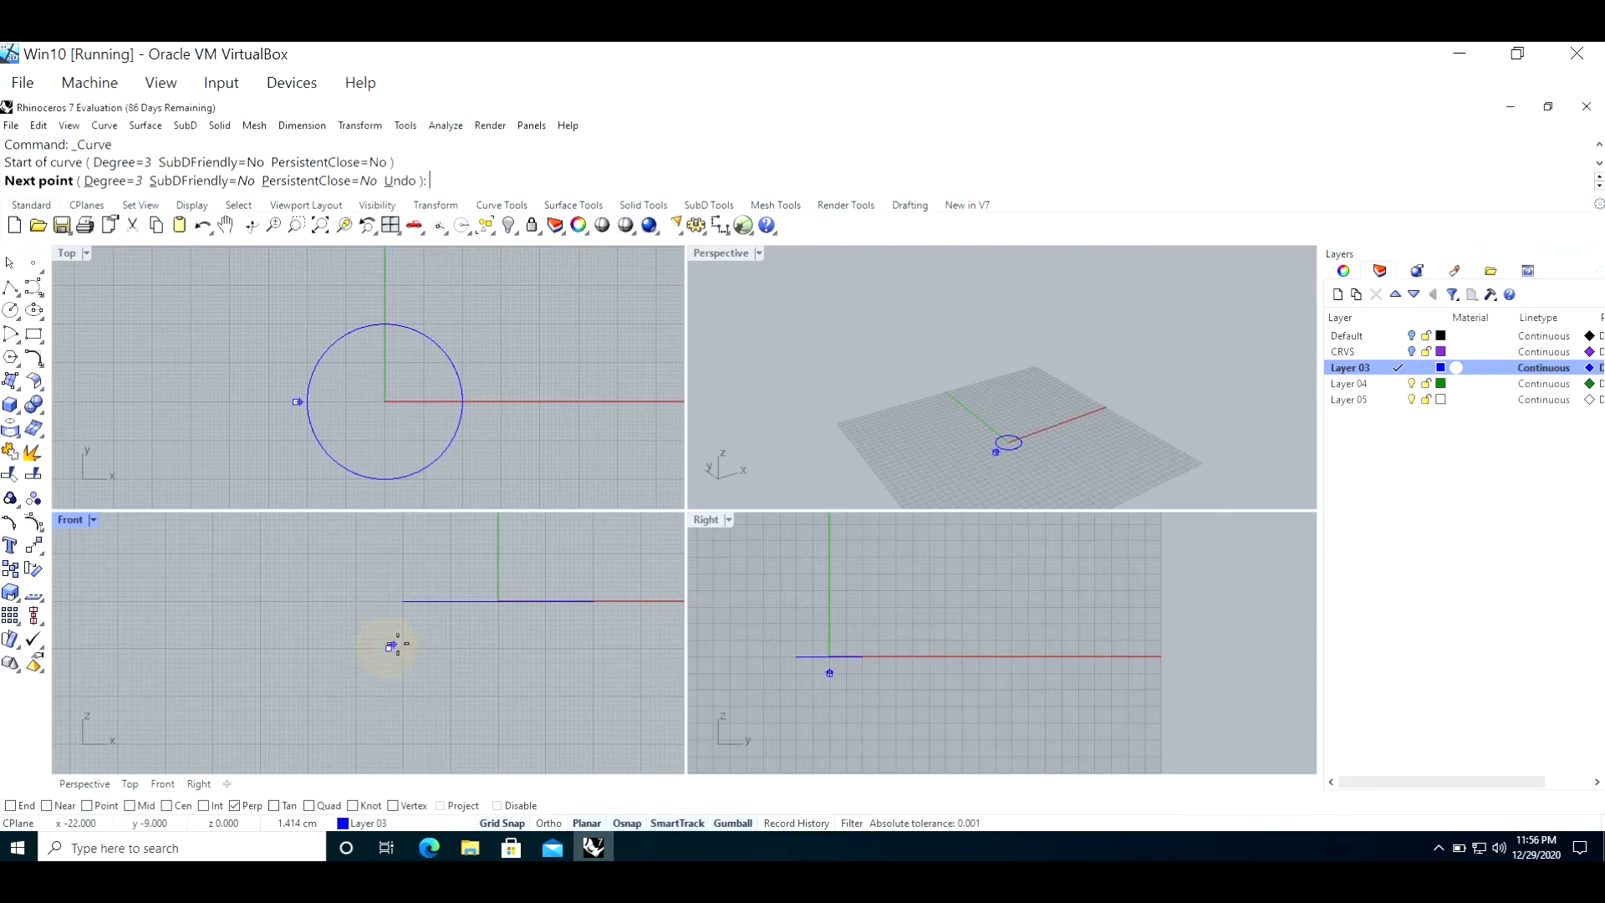
{"action": "left_click", "coordinate": [403, 639]}
{"action": "left_click", "coordinate": [412, 624]}
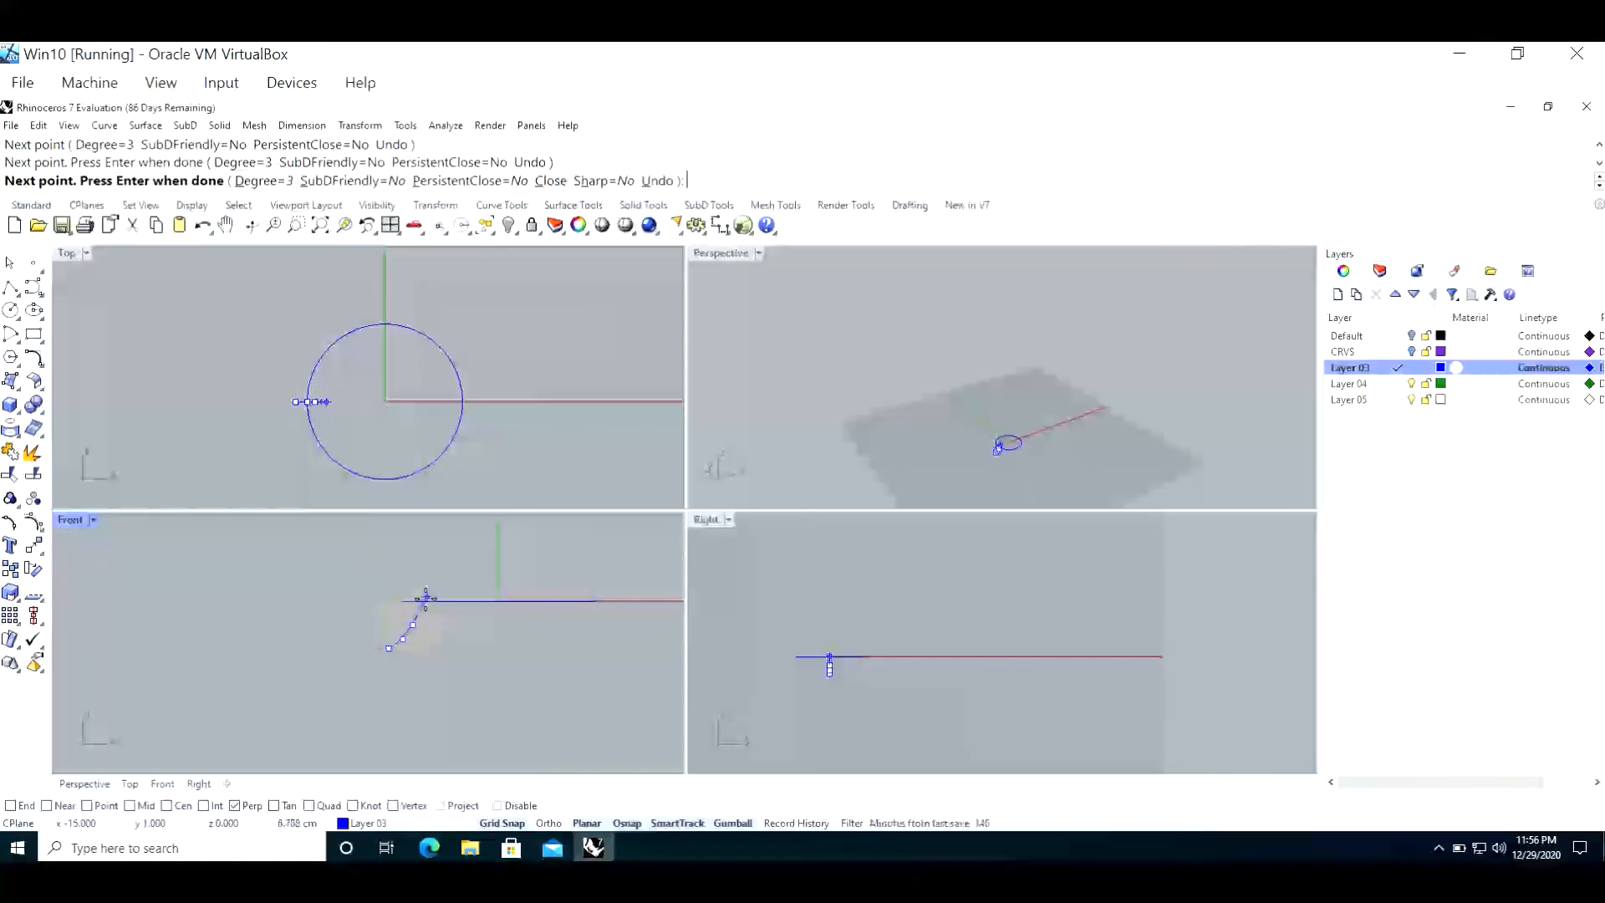
{"action": "left_click", "coordinate": [427, 596]}
{"action": "left_click", "coordinate": [432, 573]}
{"action": "left_click", "coordinate": [445, 563]}
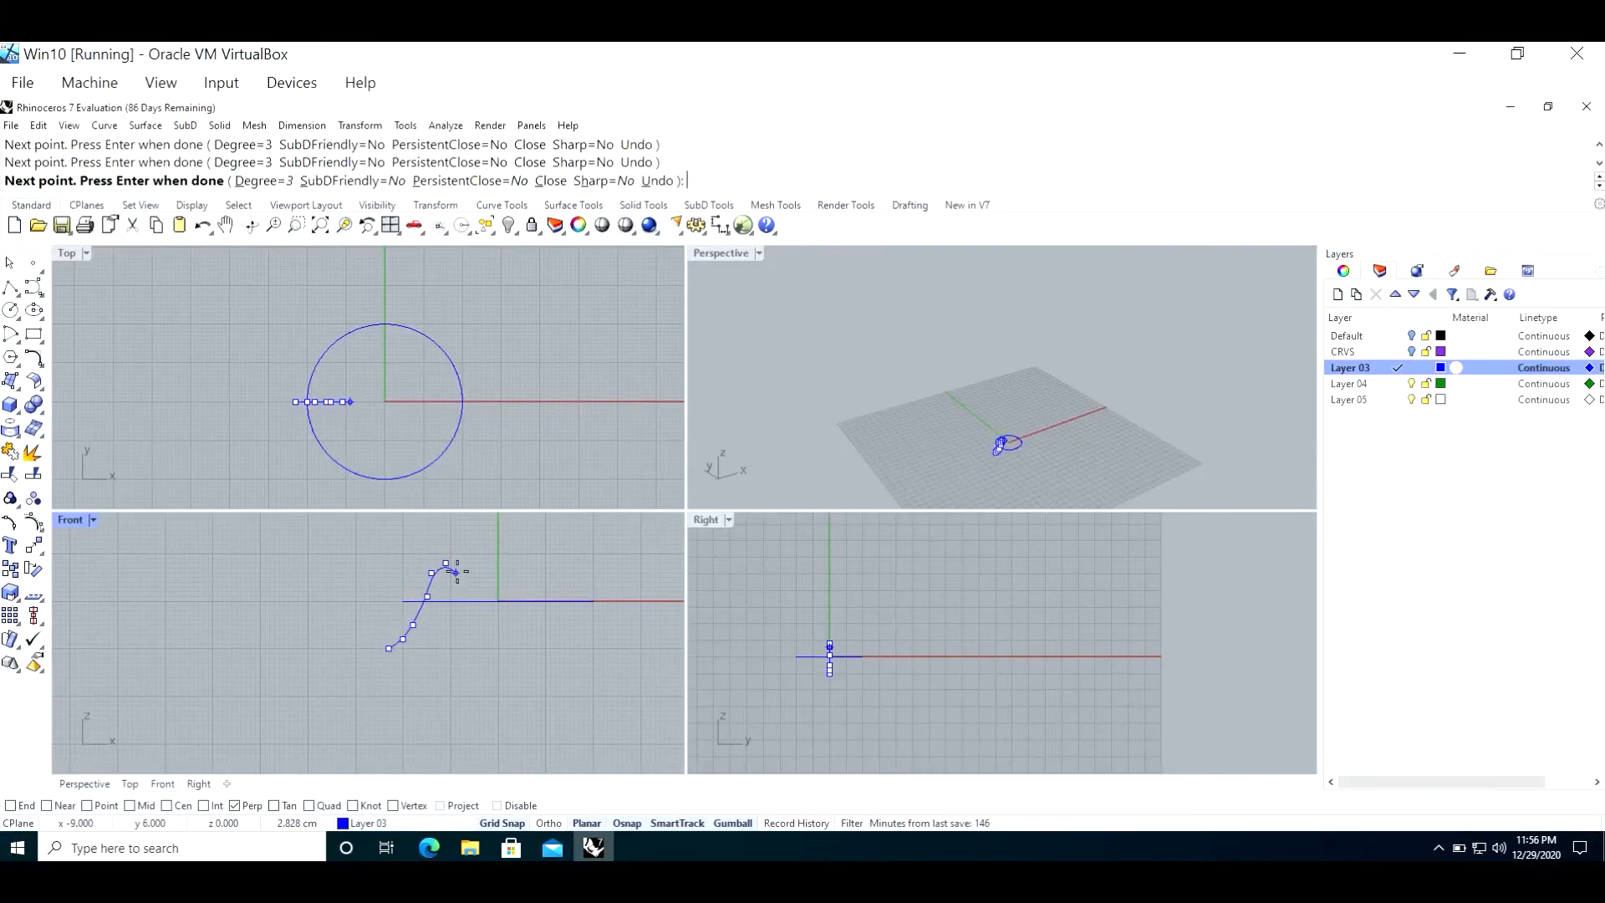
{"action": "left_click", "coordinate": [456, 573]}
{"action": "left_click", "coordinate": [469, 592]}
{"action": "left_click", "coordinate": [479, 639]}
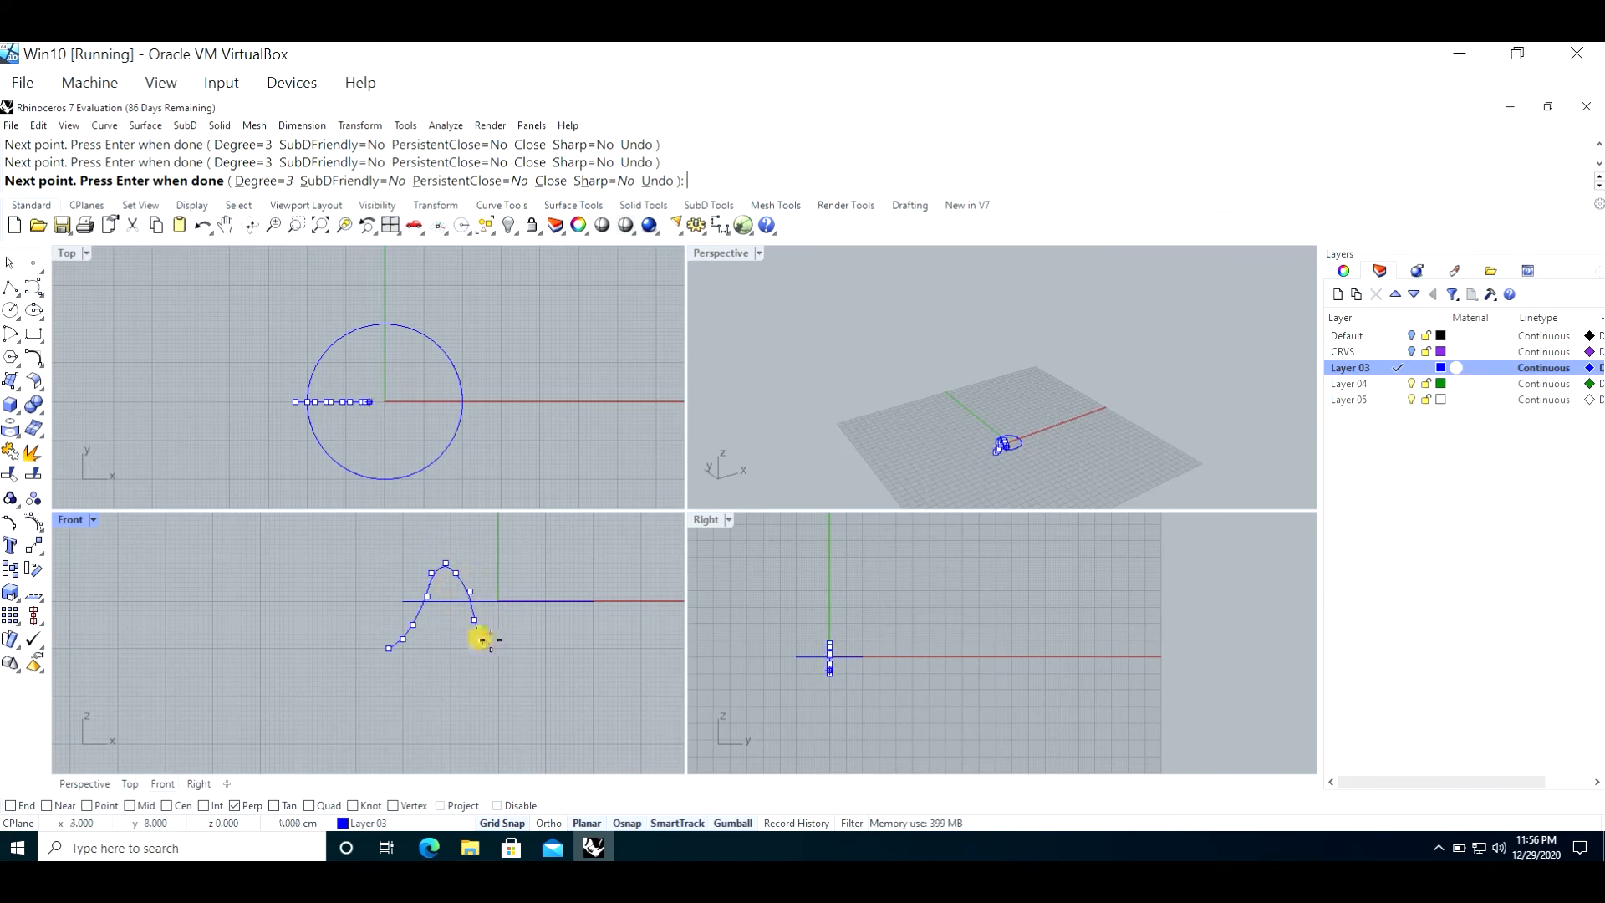
{"action": "left_click", "coordinate": [507, 638]}
{"action": "left_click", "coordinate": [517, 629]}
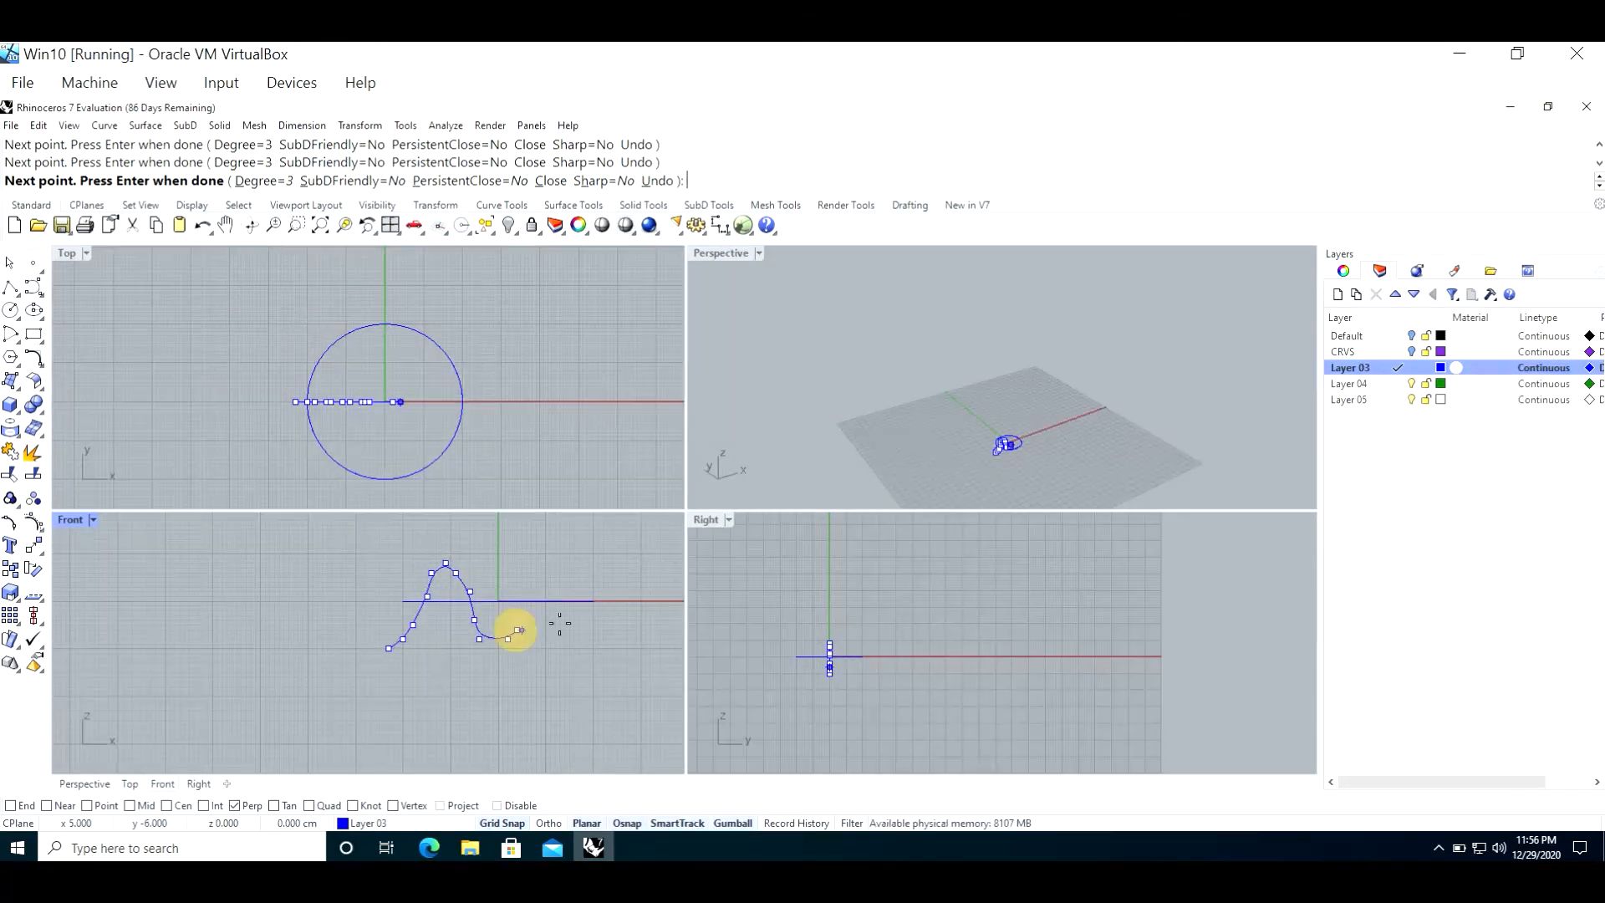
{"action": "left_click", "coordinate": [546, 610]}
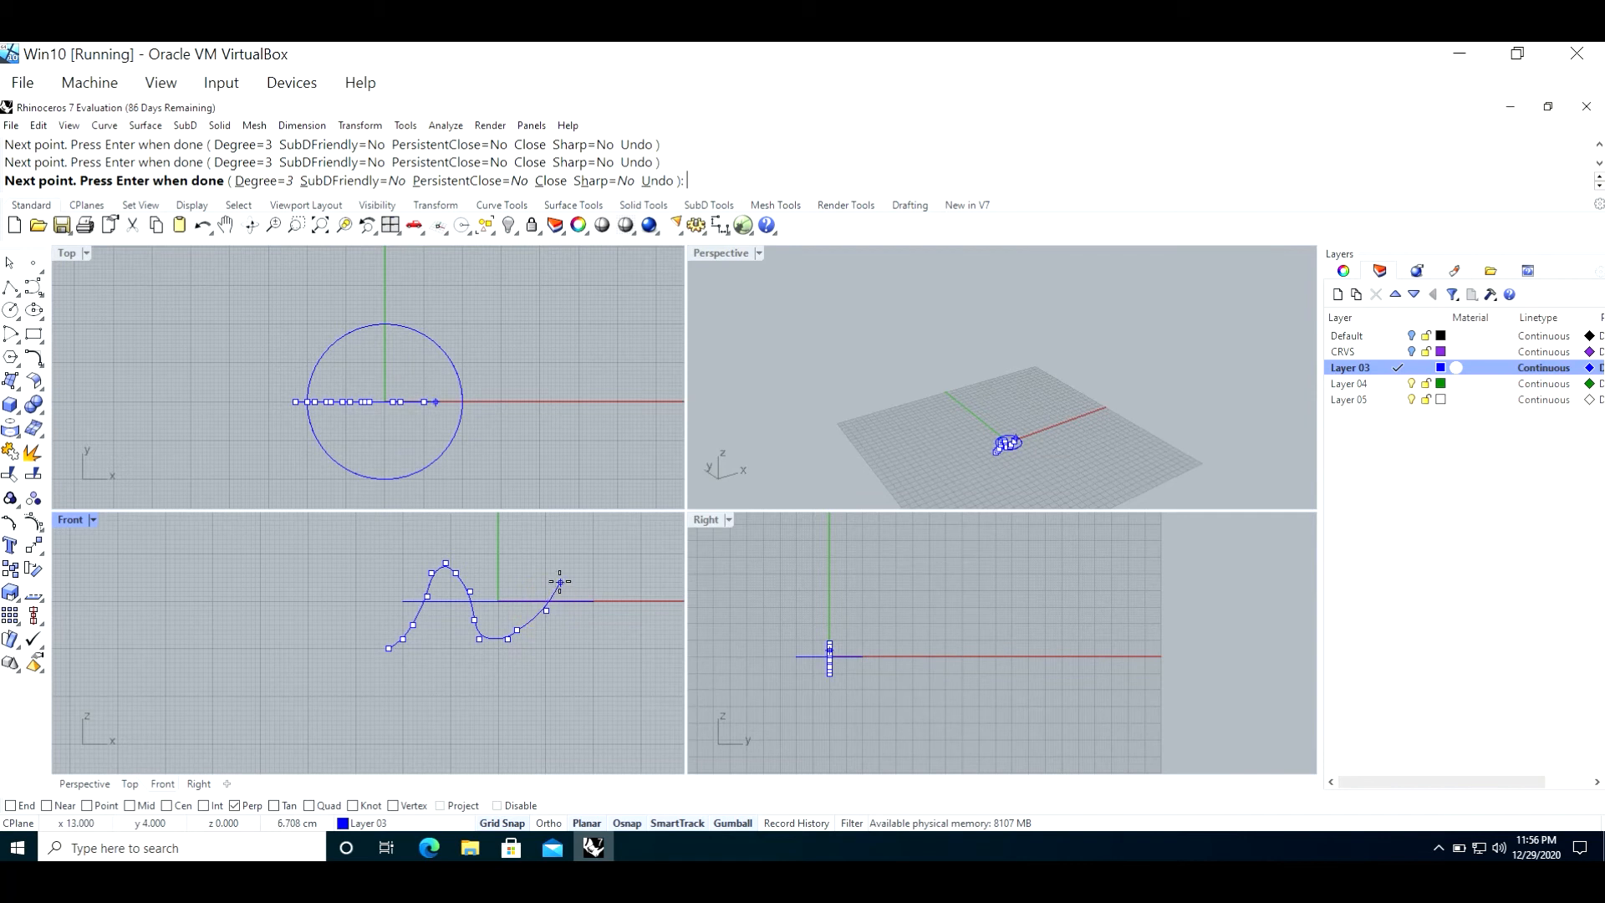
{"action": "left_click", "coordinate": [560, 581]}
{"action": "left_click", "coordinate": [593, 549]}
{"action": "left_click", "coordinate": [638, 524]}
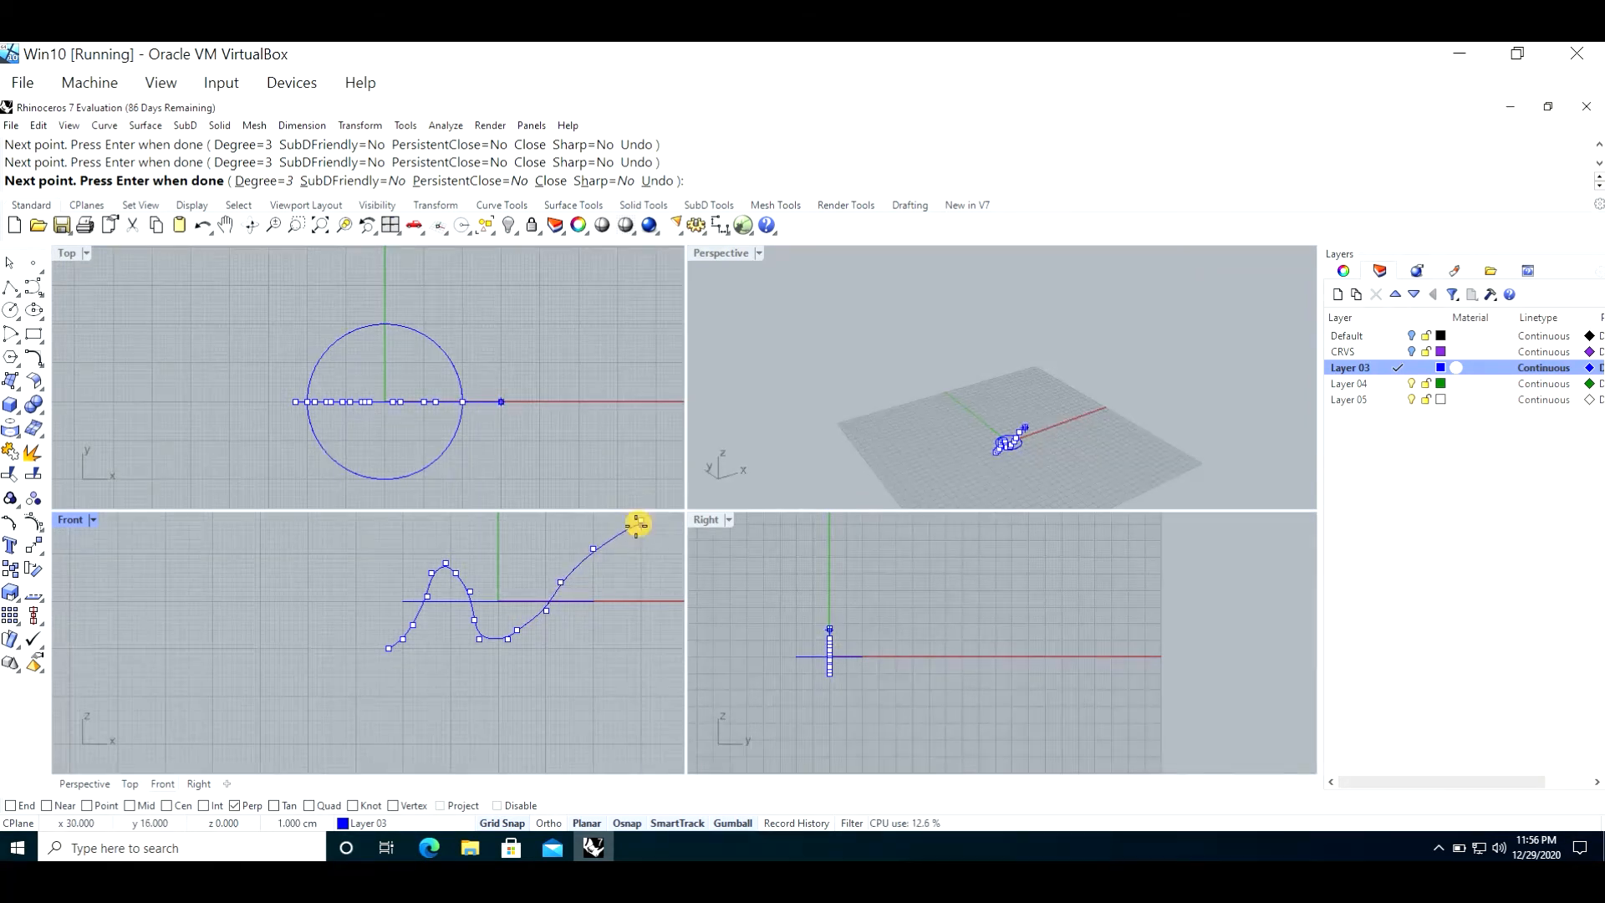
{"action": "key", "text": "Return"}
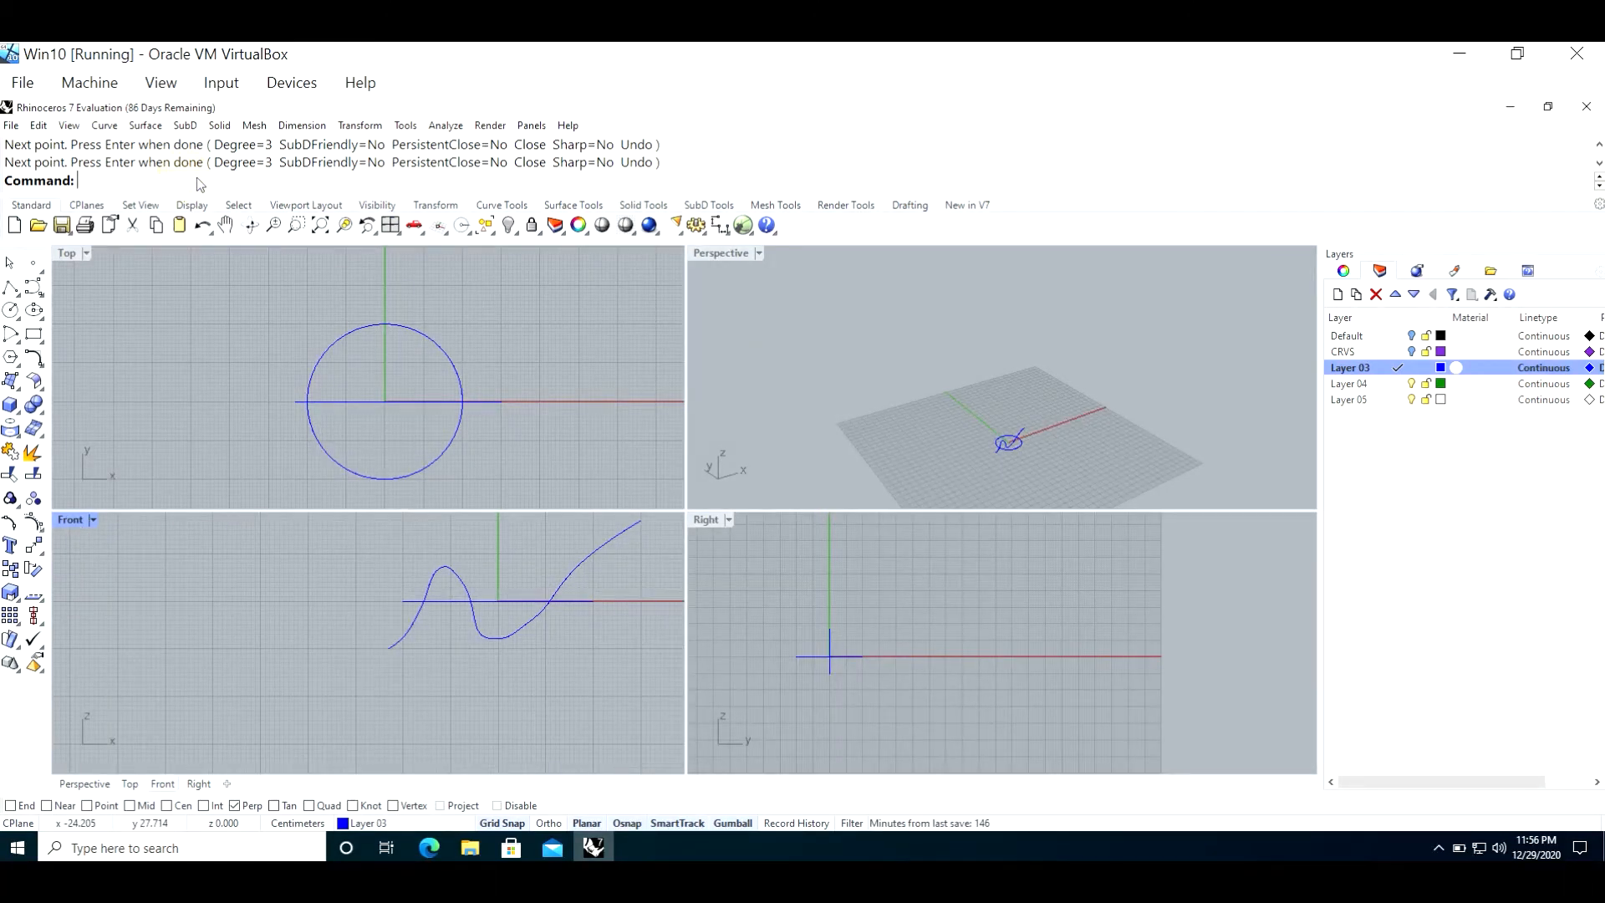
Step: Run Crv2View on the circle and the wavy curve to create their combined 3D curve
{"action": "type", "text": "Crv"}
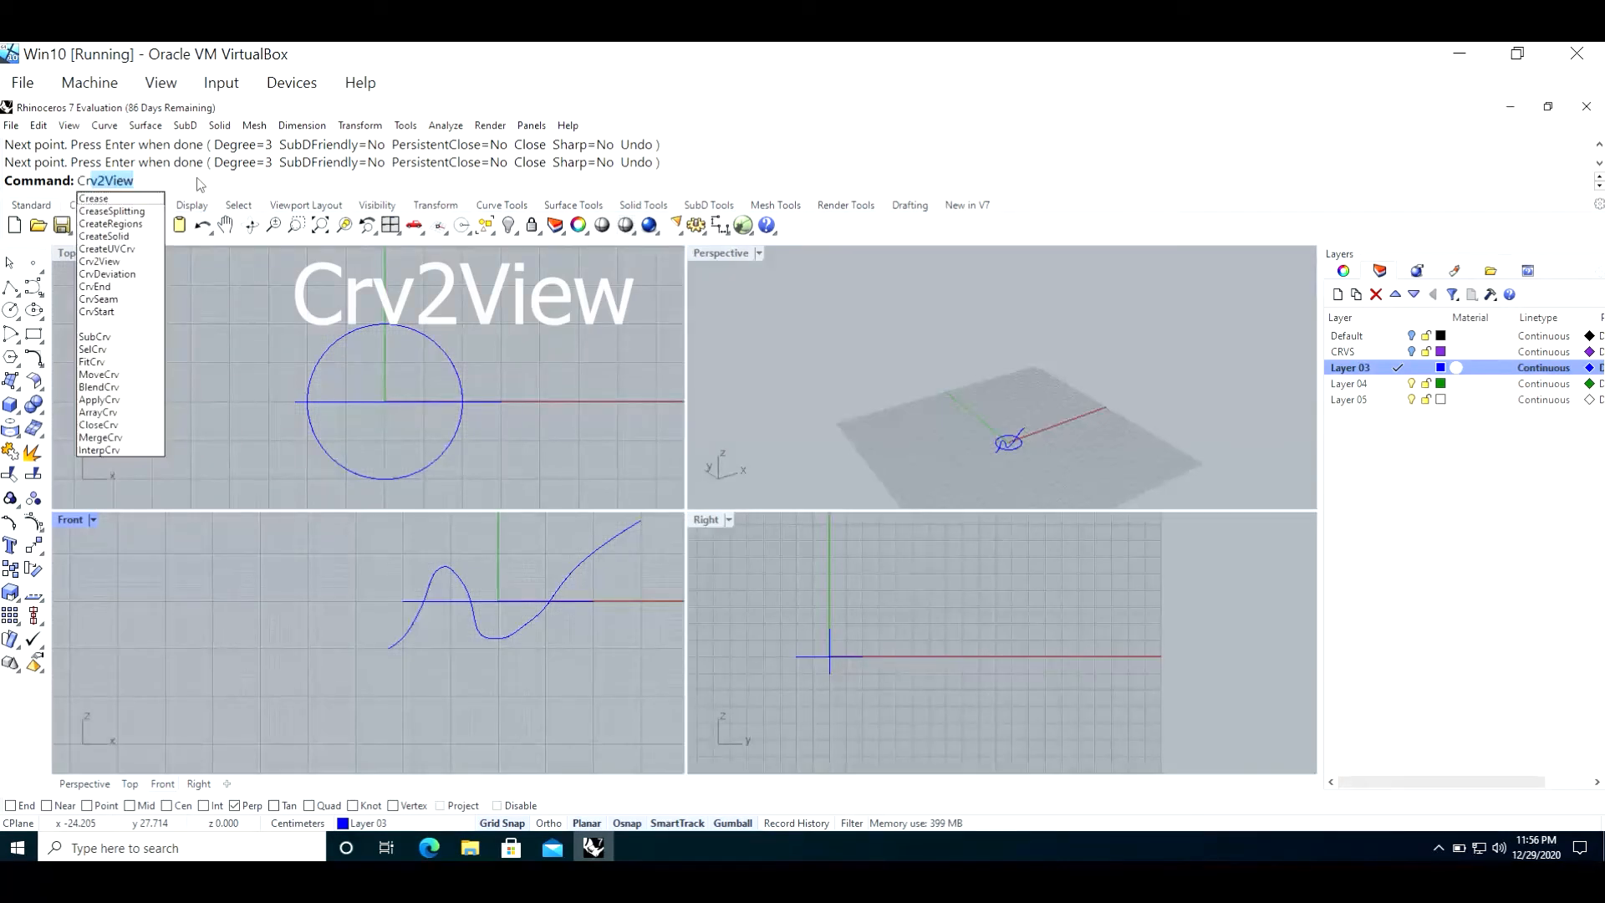
{"action": "key", "text": "BackSpace"}
{"action": "key", "text": "BackSpace"}
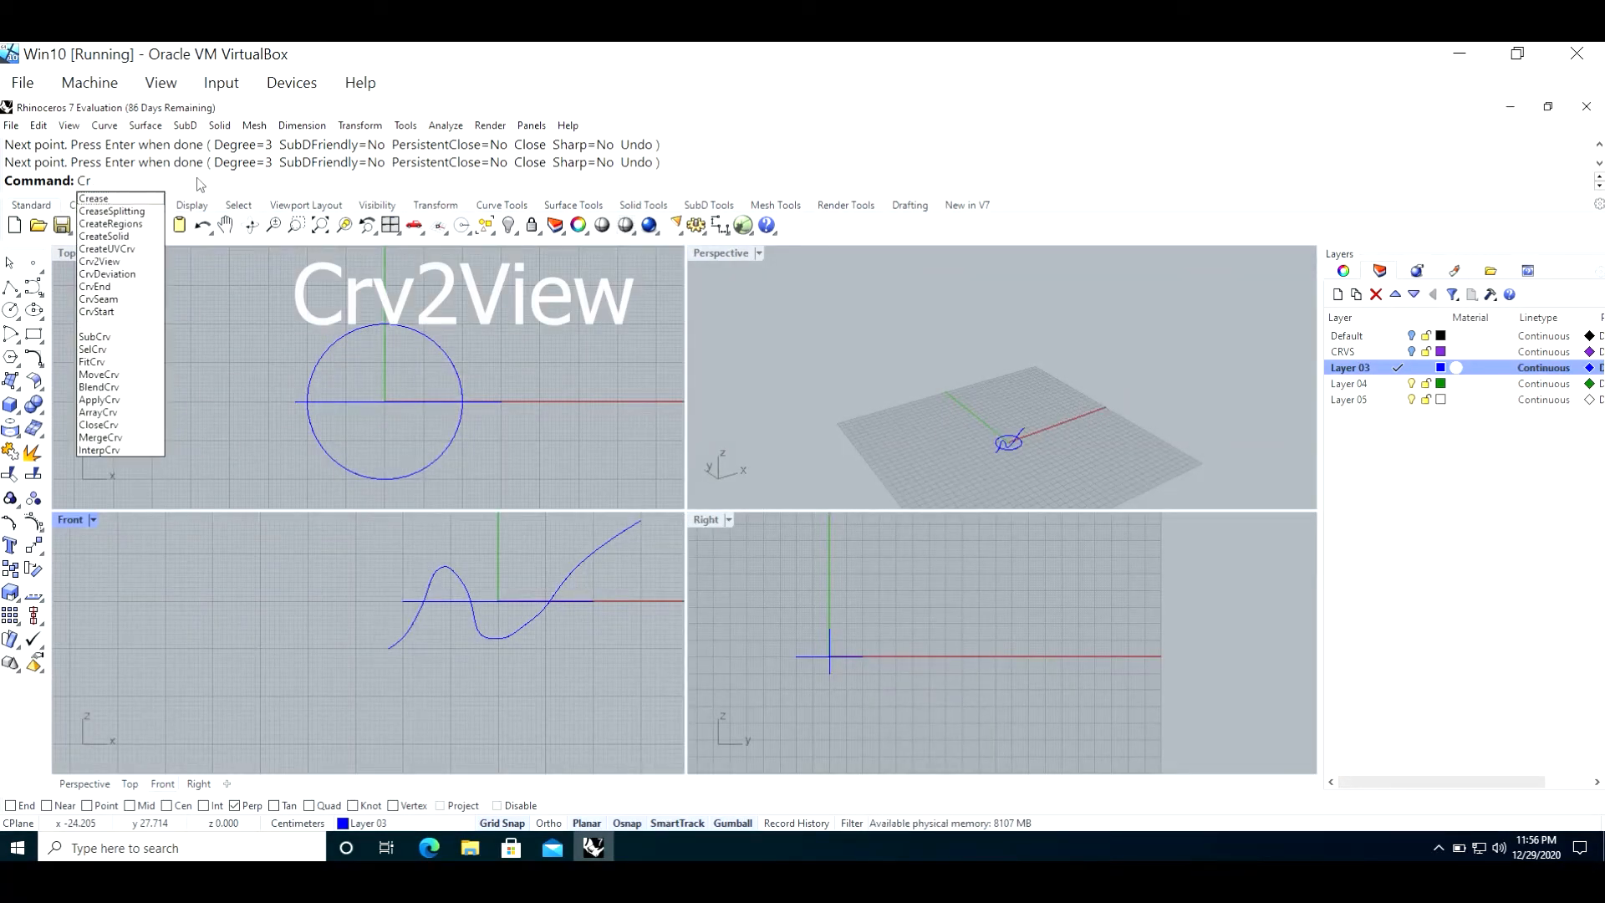
{"action": "type", "text": "v2View"}
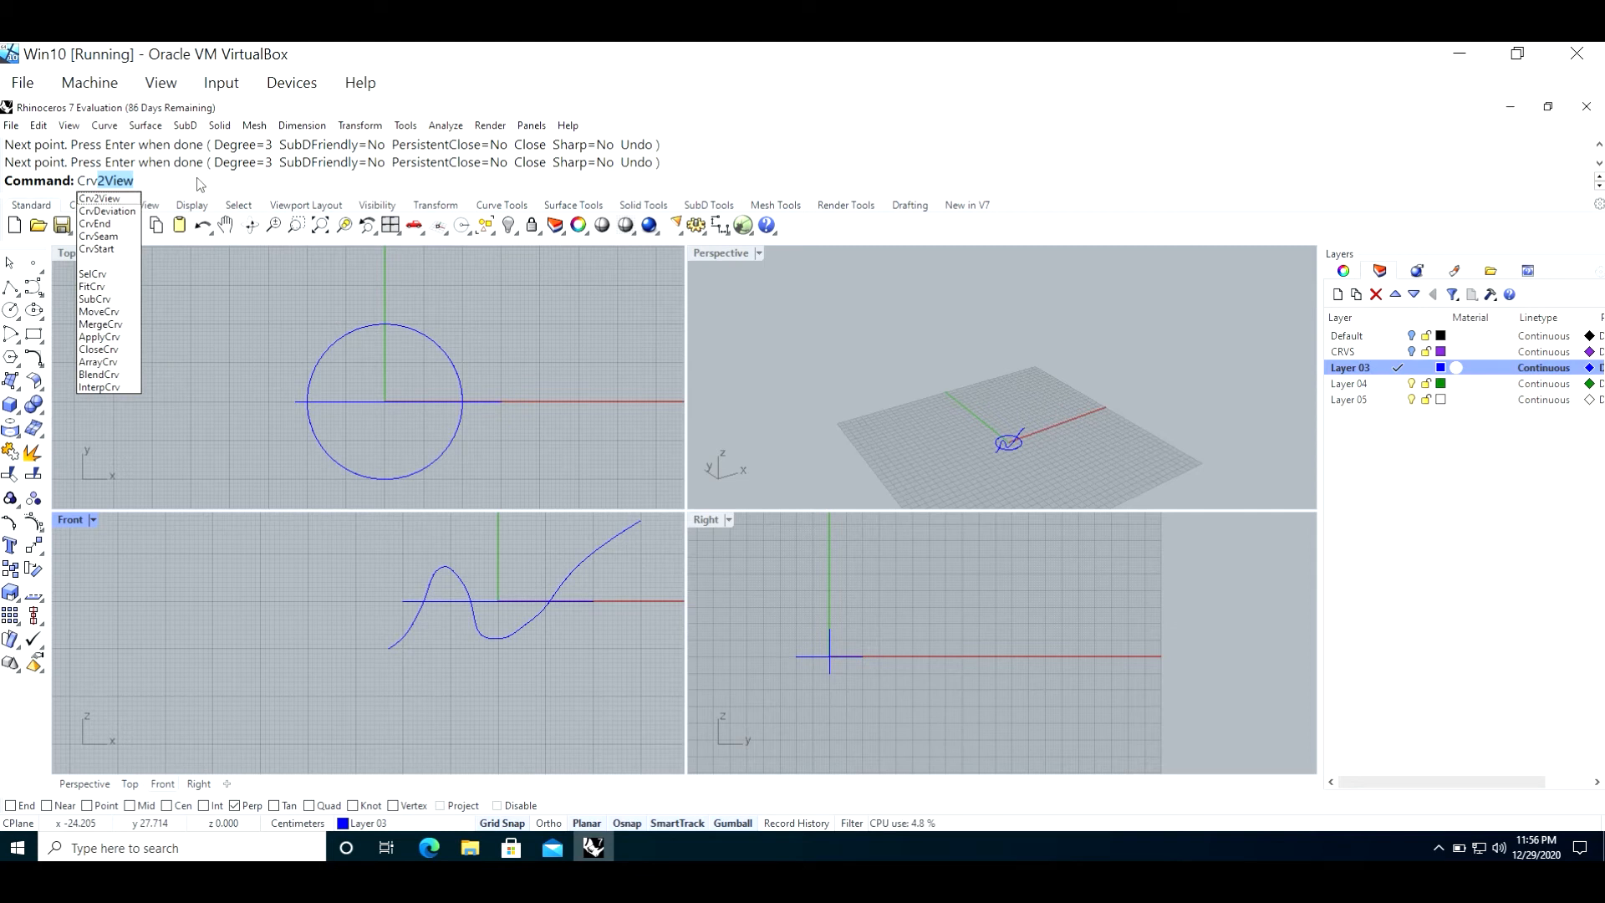
{"action": "key", "text": "Return"}
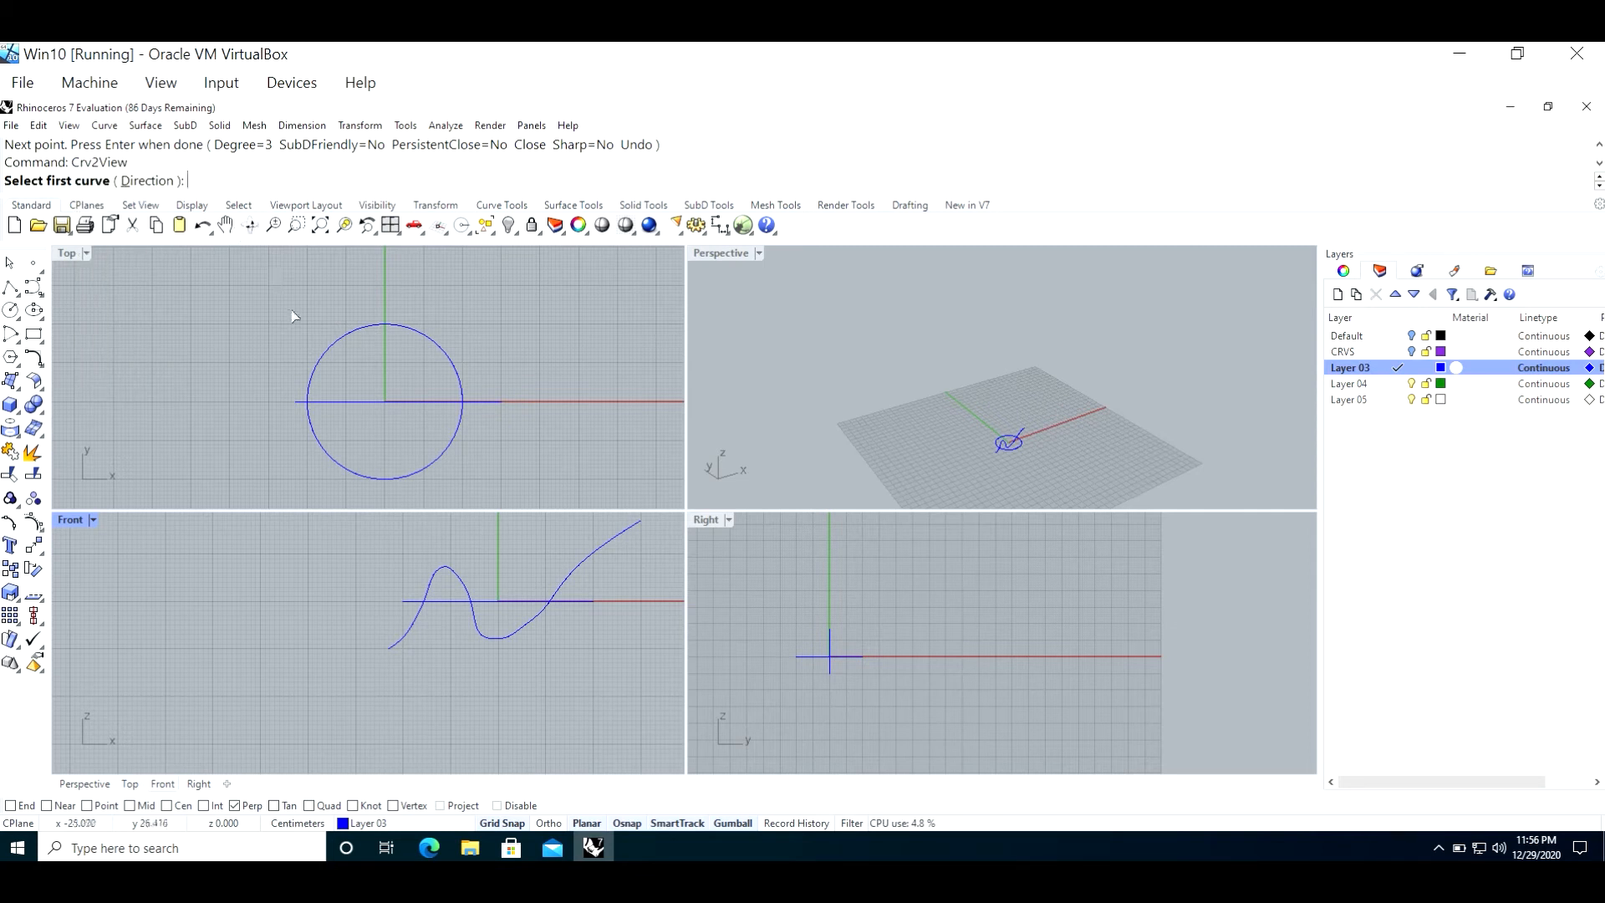
{"action": "scroll", "coordinate": [1011, 454], "scroll_direction": "up", "scroll_amount": 5}
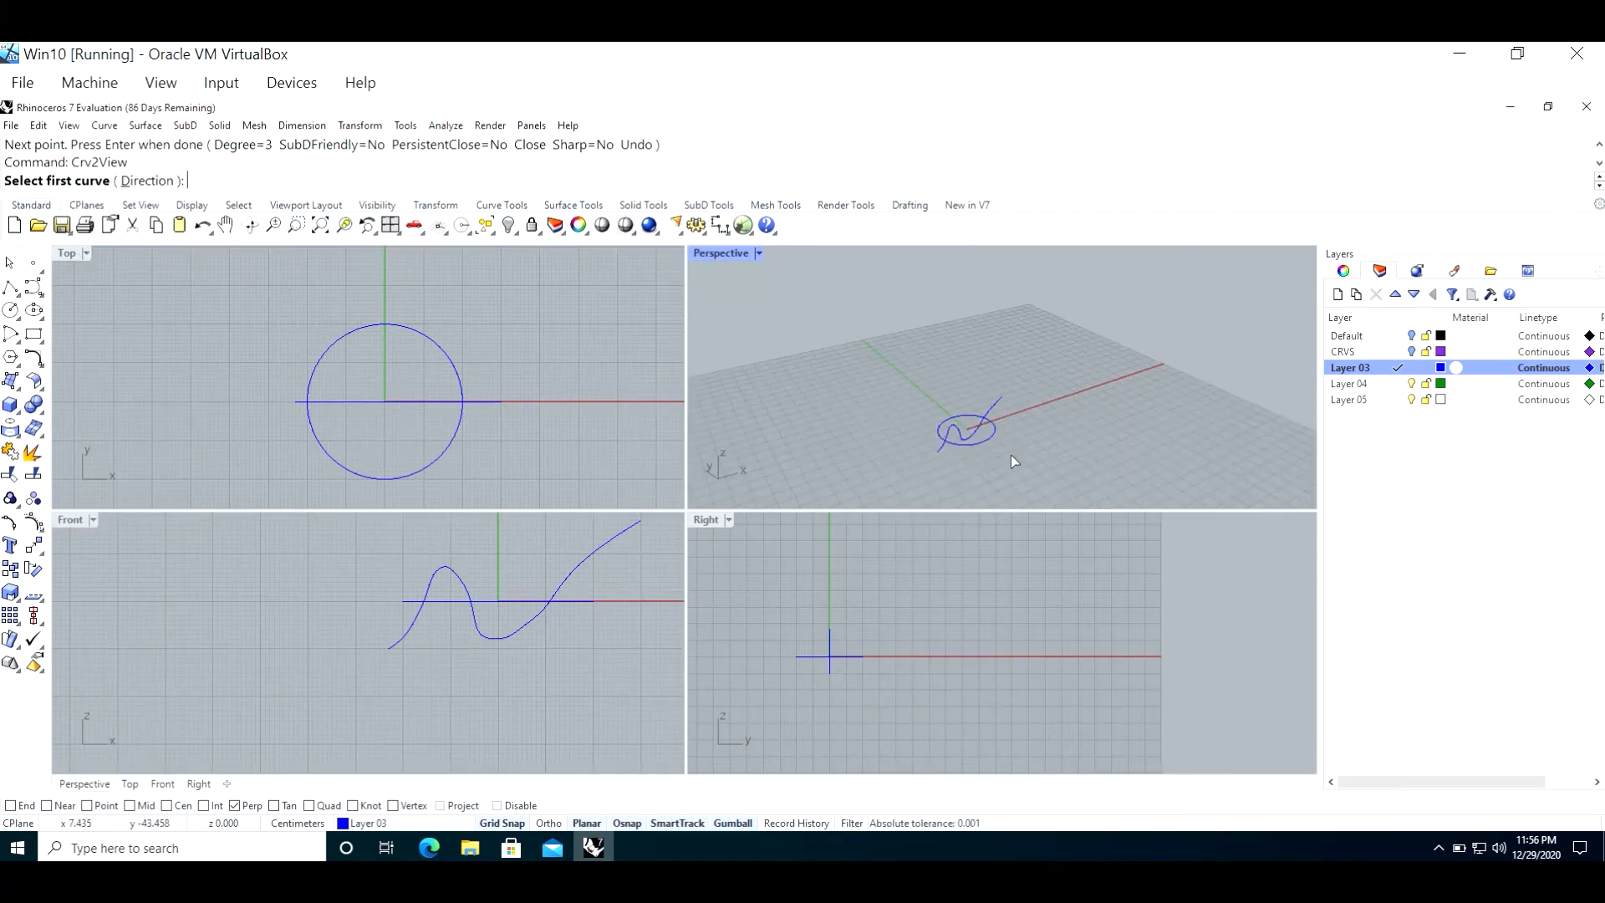
{"action": "left_click", "coordinate": [968, 418]}
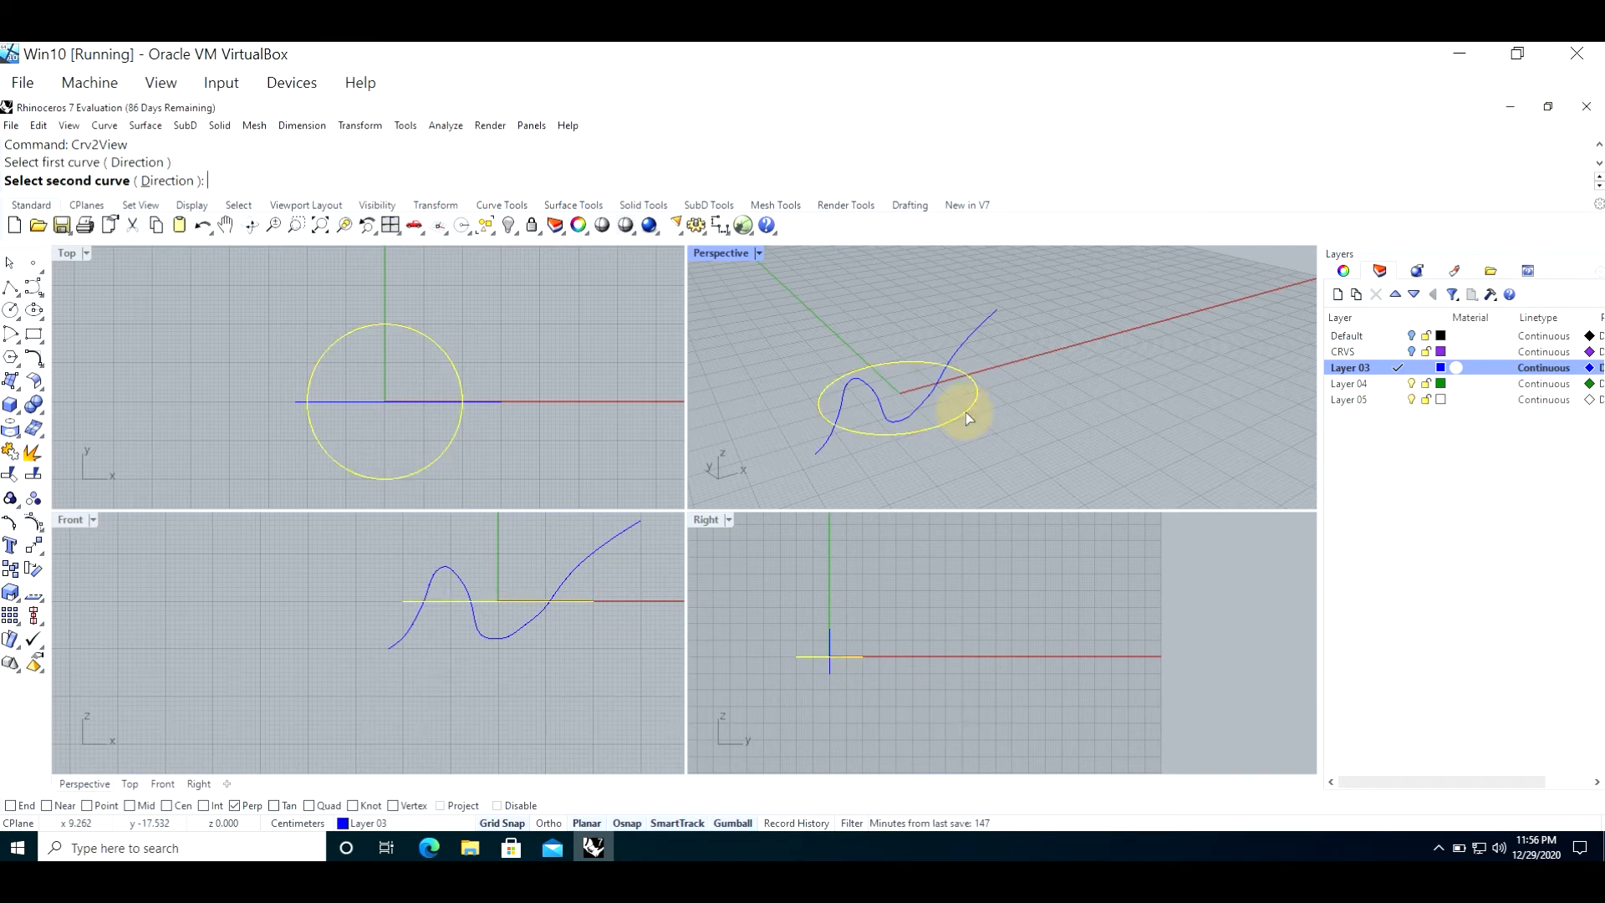
{"action": "left_click", "coordinate": [981, 331]}
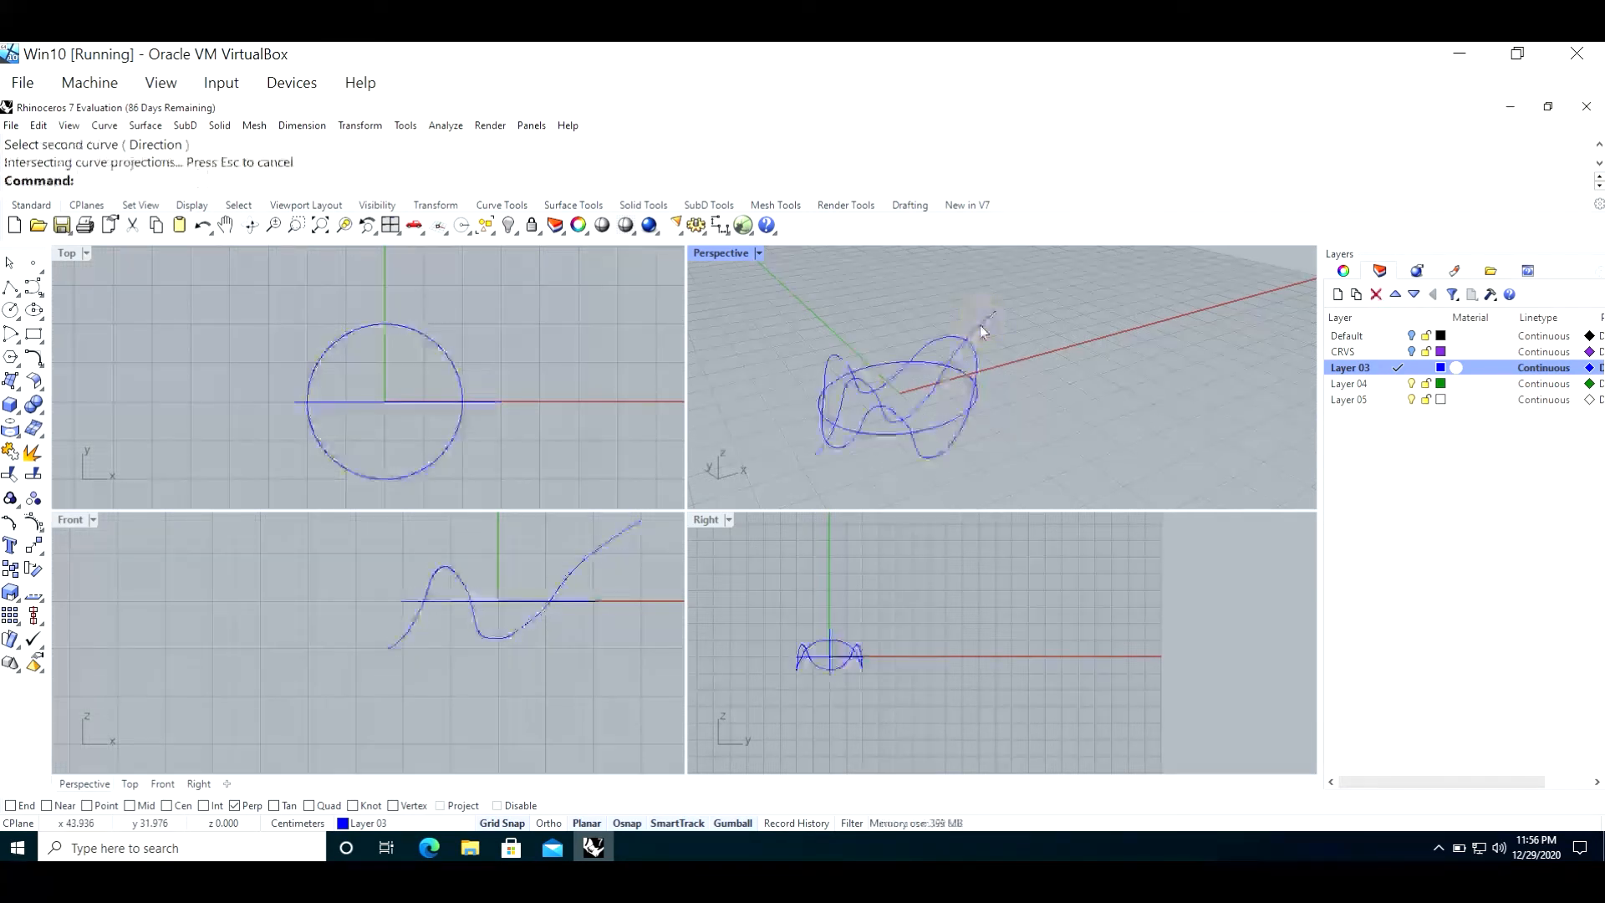
Step: Hide the original flat circle
{"action": "right_click_drag", "start_coordinate": [854, 466], "coordinate": [884, 457]}
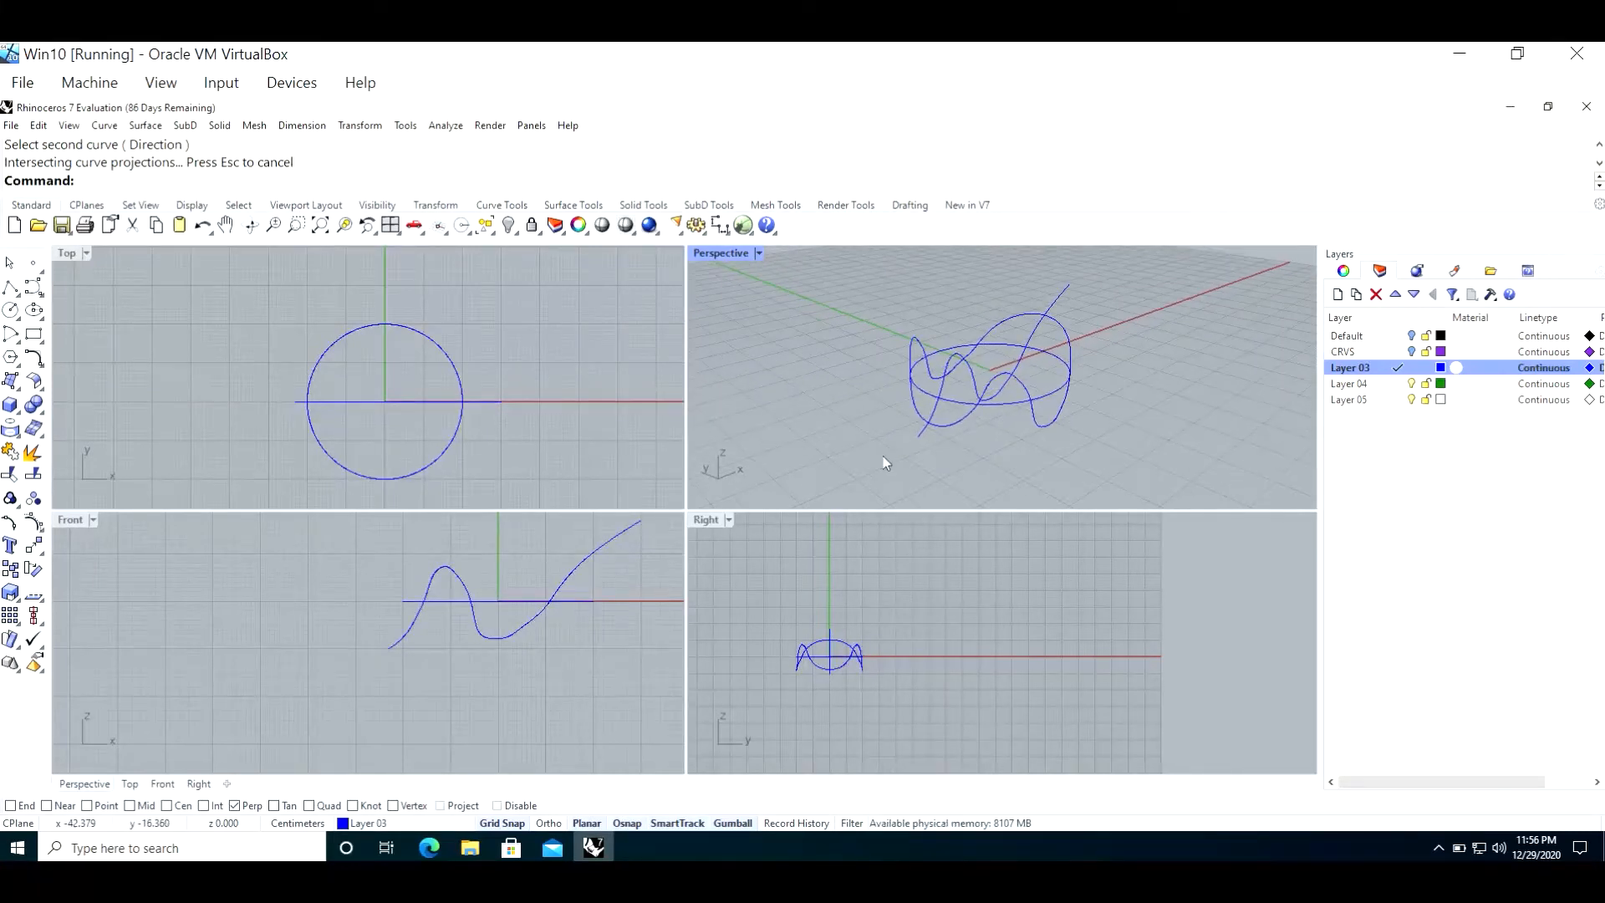
{"action": "scroll", "coordinate": [853, 418], "scroll_direction": "up", "scroll_amount": 3}
{"action": "scroll", "coordinate": [836, 414], "scroll_direction": "down", "scroll_amount": 5}
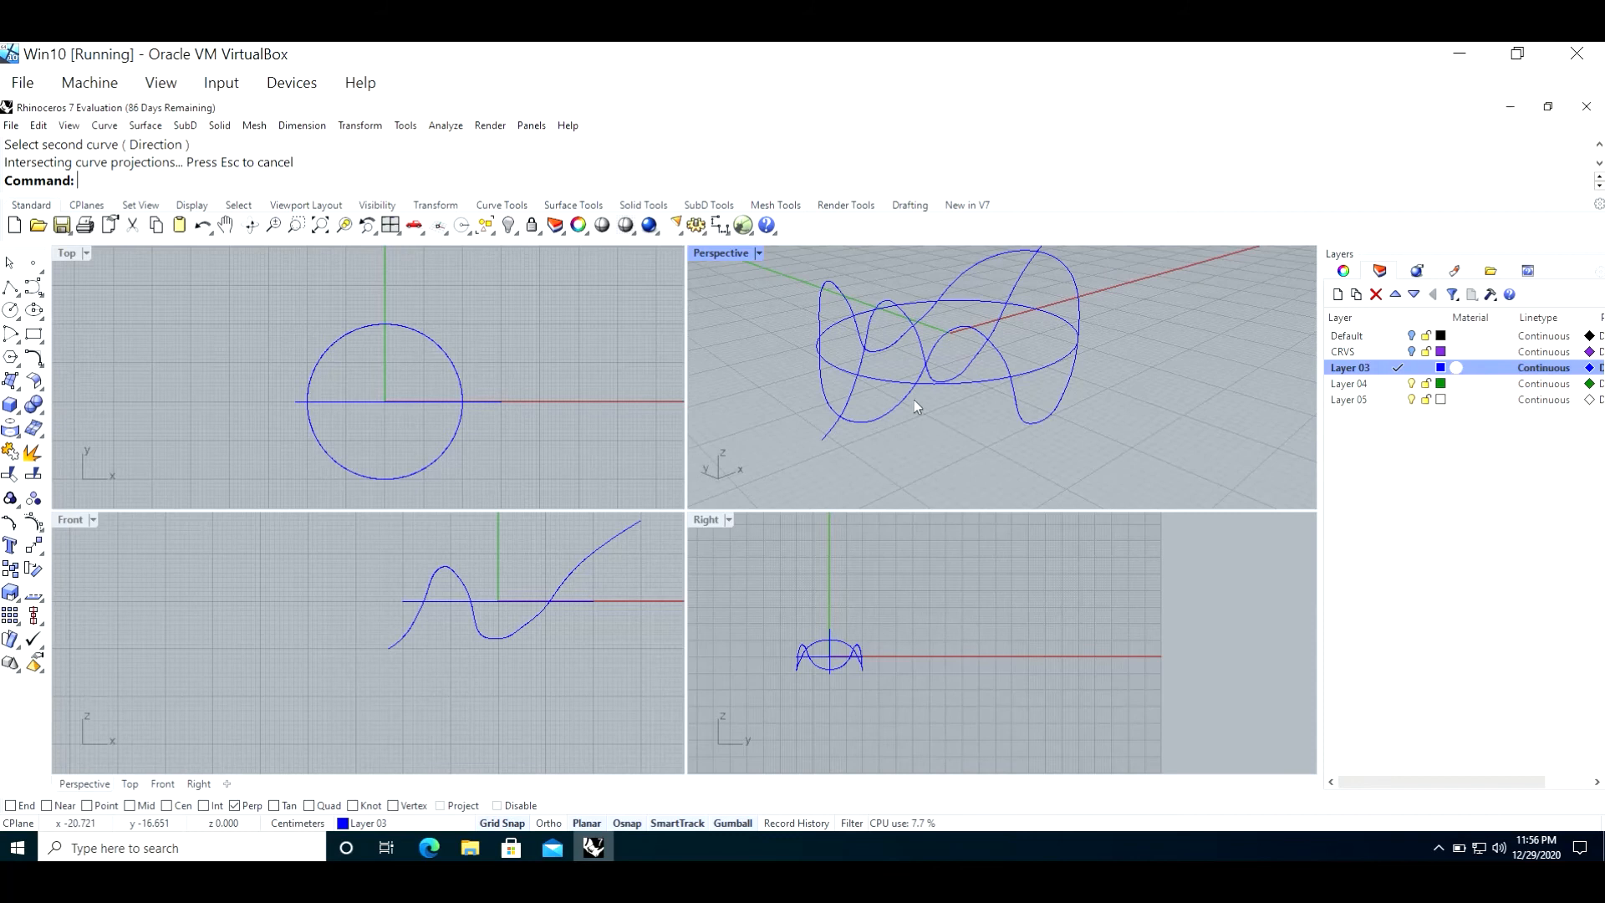
{"action": "left_click", "coordinate": [980, 383]}
{"action": "type", "text": "Hide"}
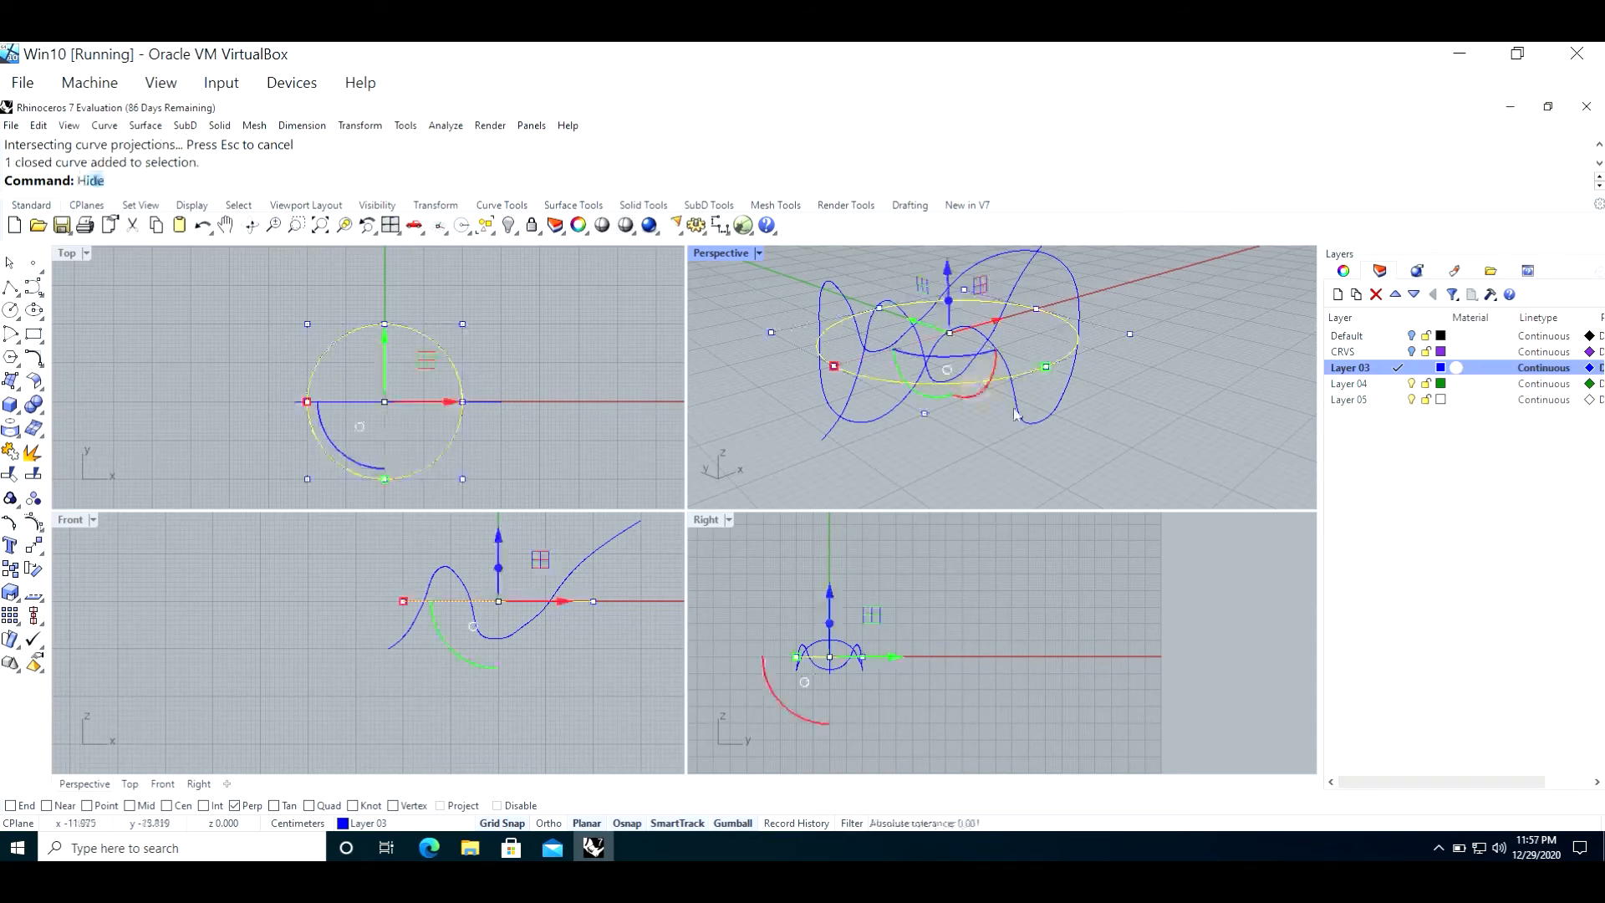
{"action": "key", "text": "Return"}
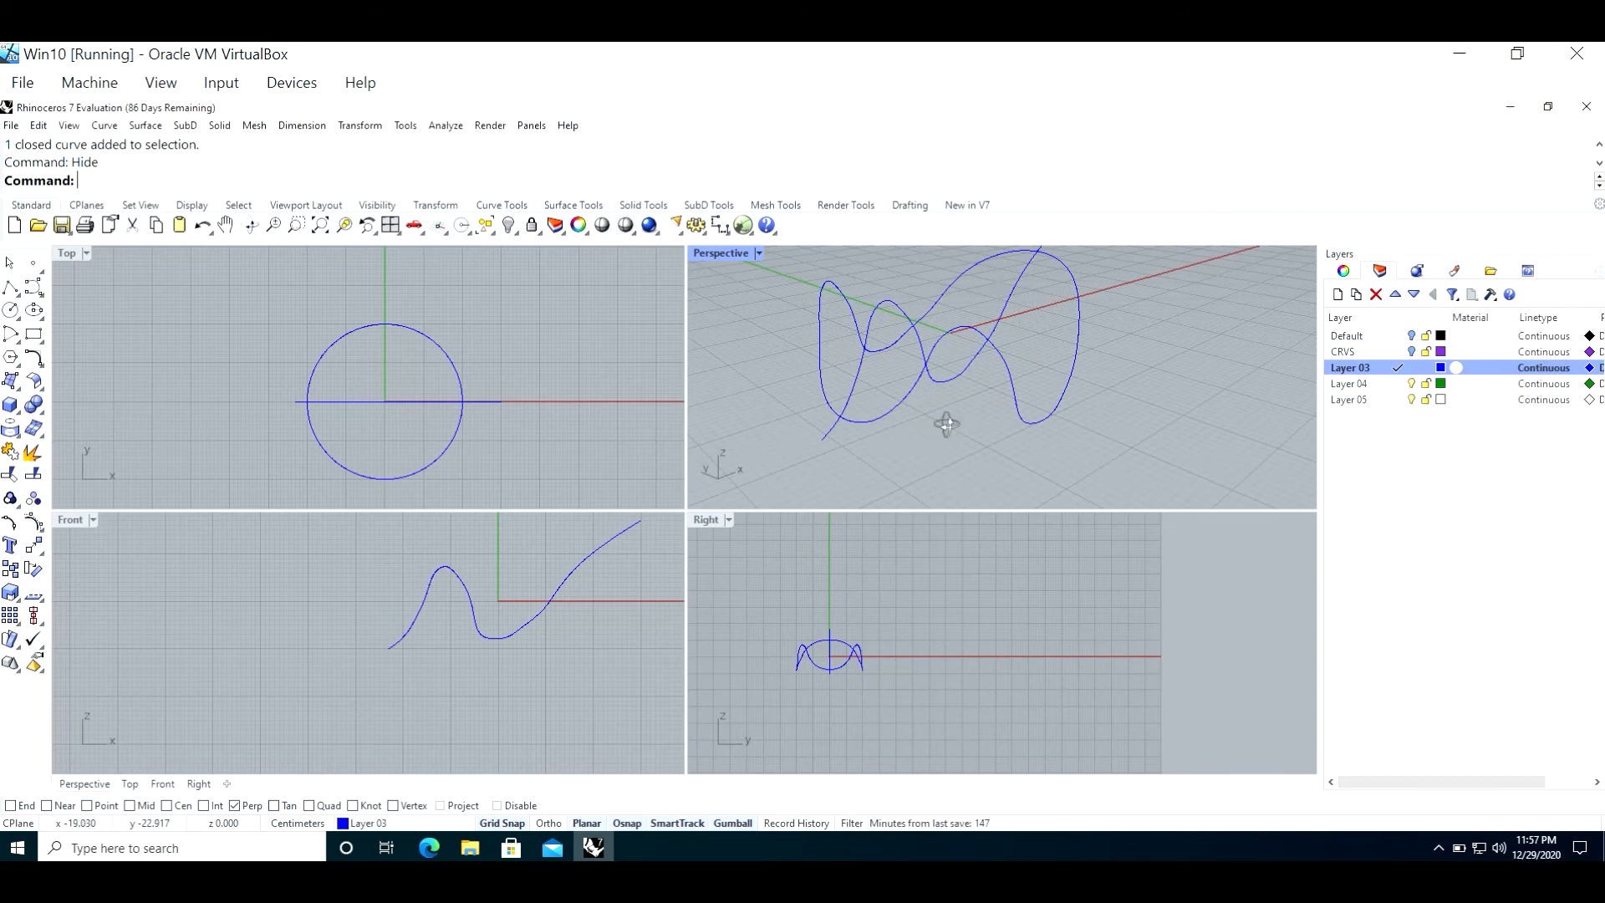
Step: Maximize the Perspective viewport and frame the two remaining curves
{"action": "right_click_drag", "start_coordinate": [948, 421], "coordinate": [951, 432]}
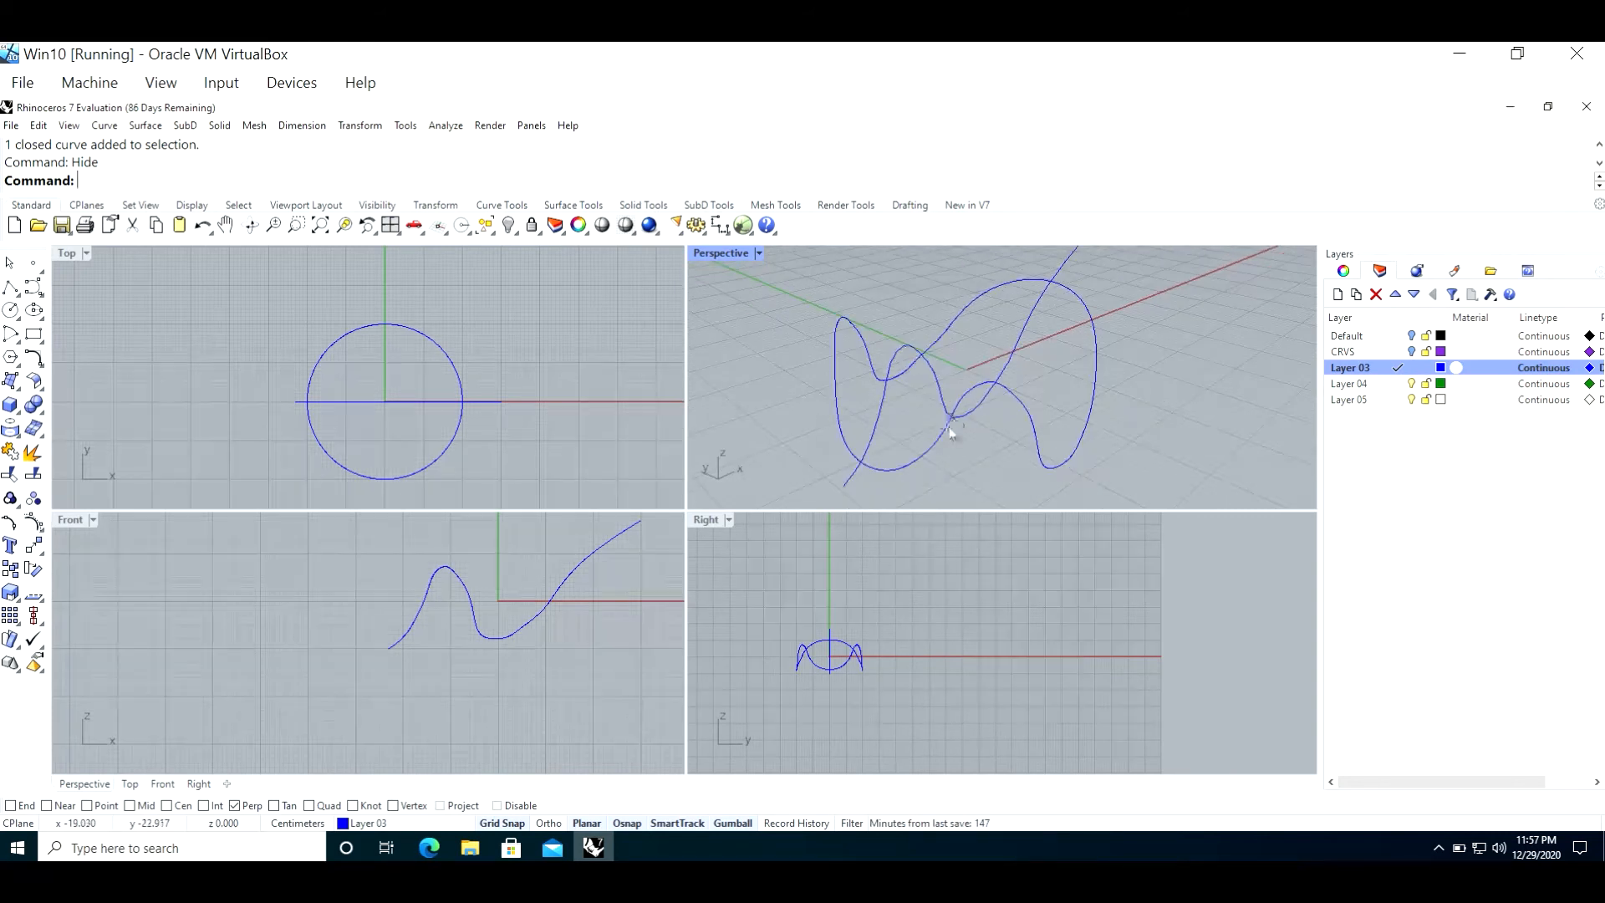
{"action": "double_click", "coordinate": [736, 254]}
{"action": "scroll", "coordinate": [845, 362], "scroll_direction": "up", "scroll_amount": 3}
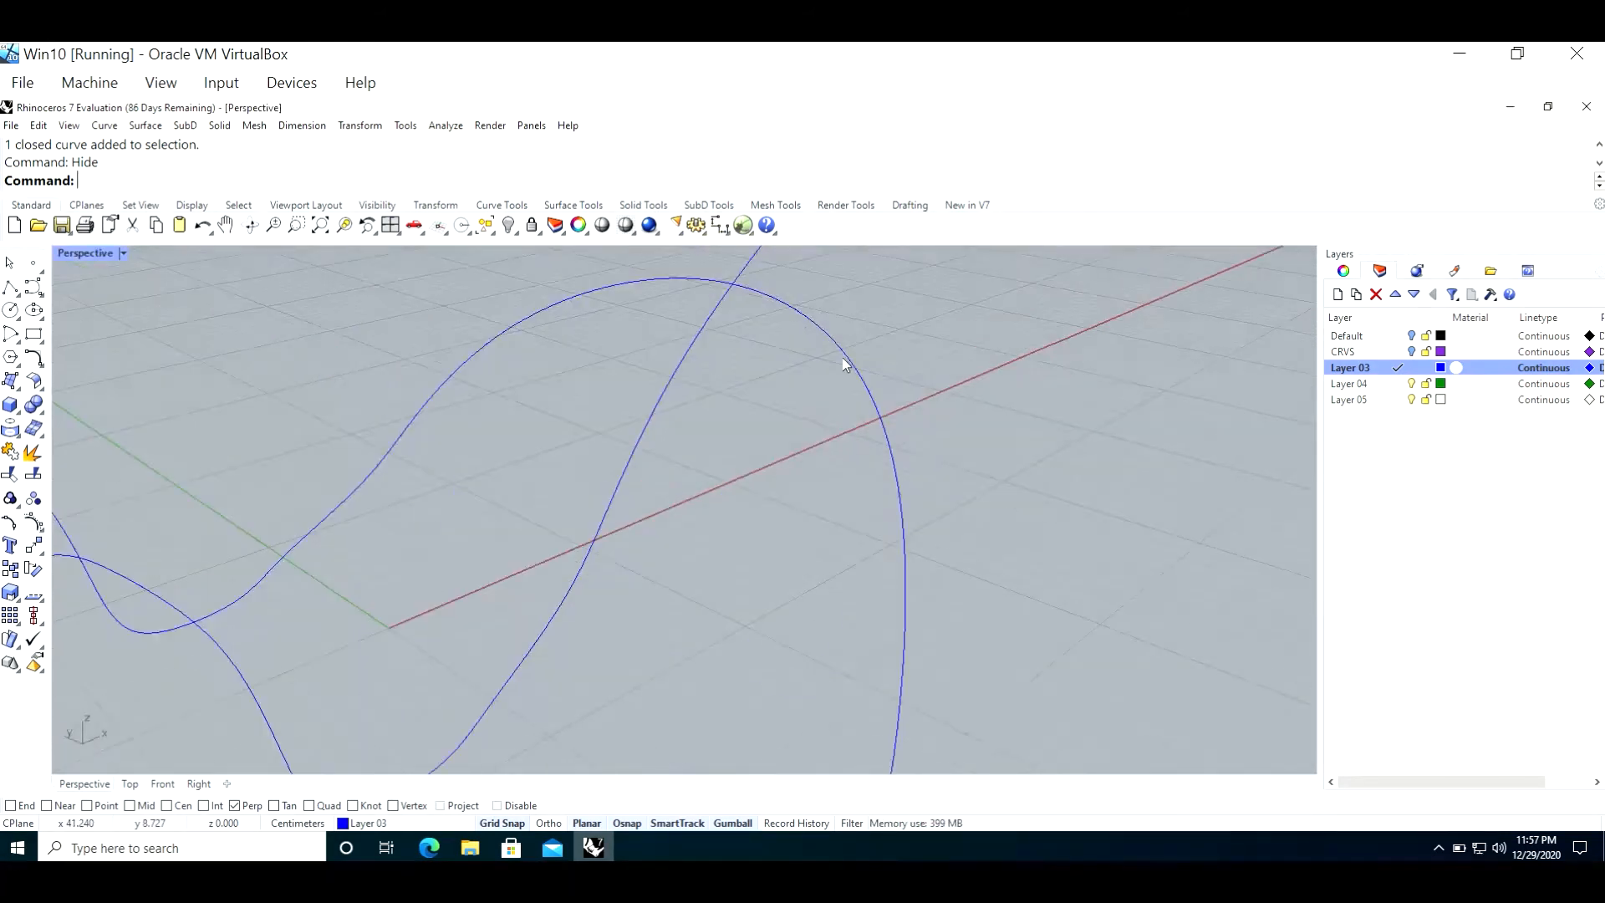
{"action": "scroll", "coordinate": [841, 365], "scroll_direction": "down", "scroll_amount": 5}
{"action": "scroll", "coordinate": [483, 304], "scroll_direction": "up", "scroll_amount": 2}
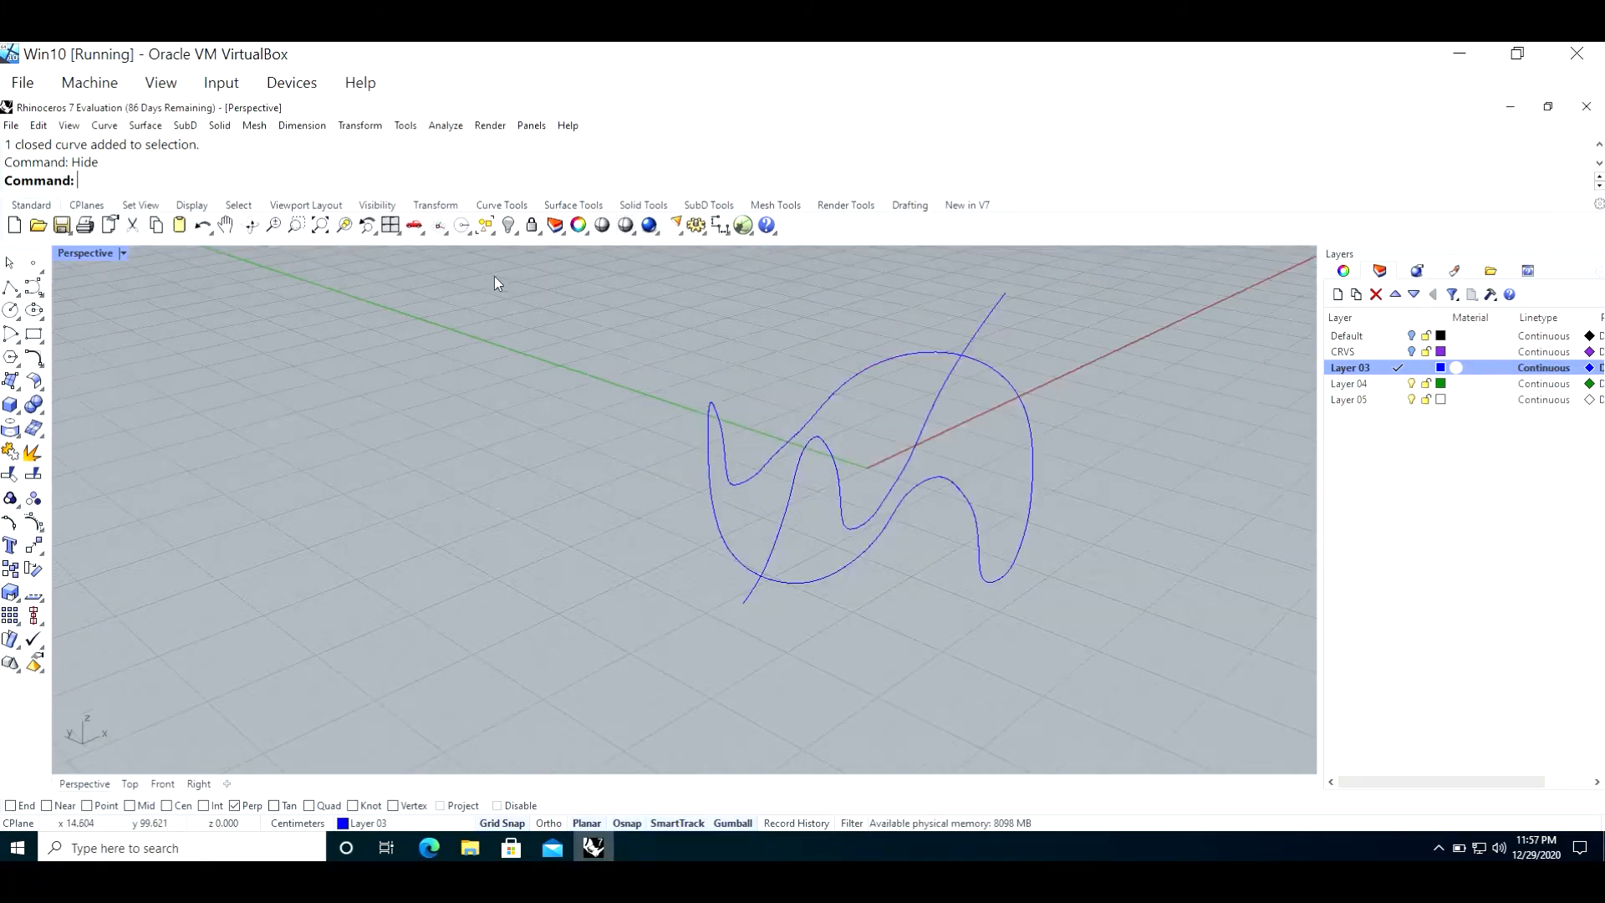
Step: Patch a surface through the closed 3D curve and the open wavy curve with 10 U and 10 V spans
{"action": "type", "text": "Patch"}
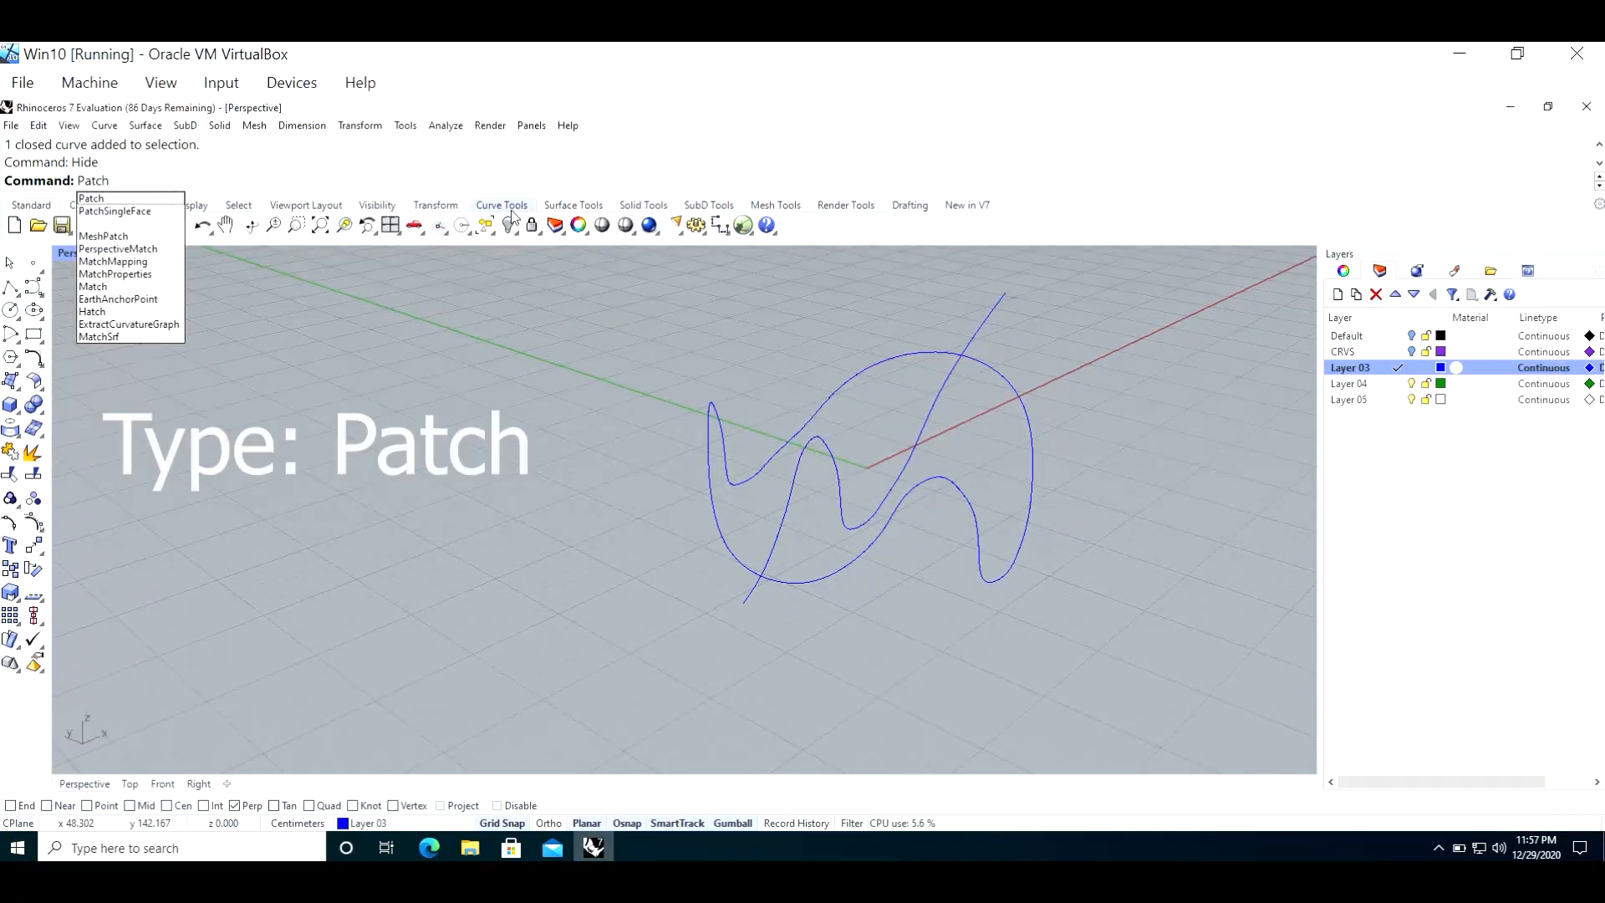
{"action": "key", "text": "Return"}
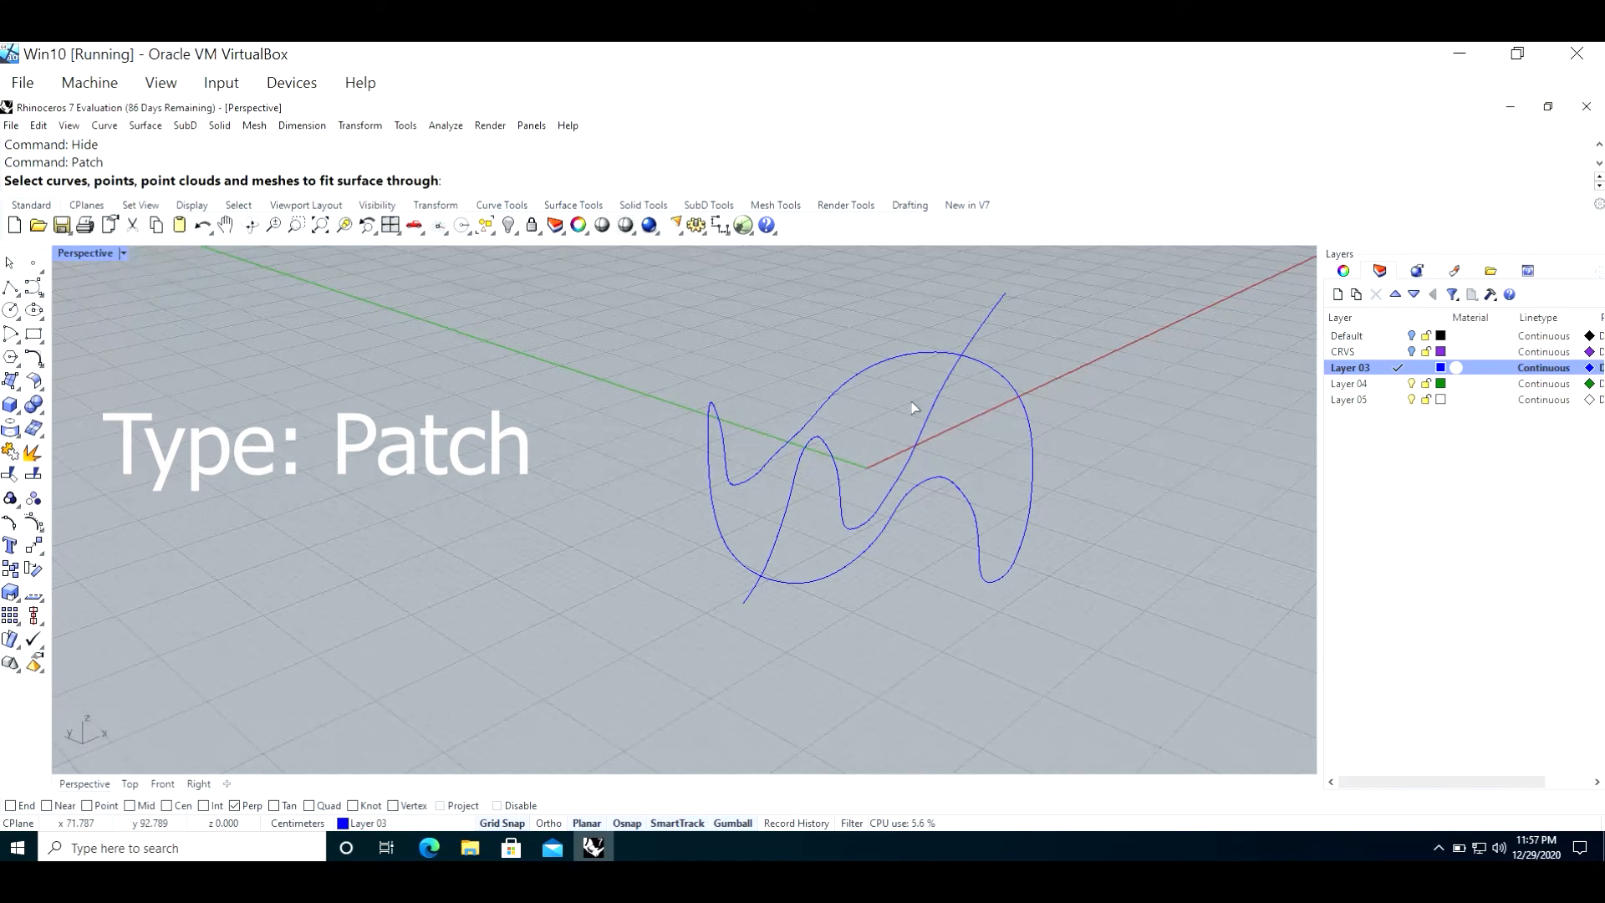
{"action": "left_click", "coordinate": [878, 363]}
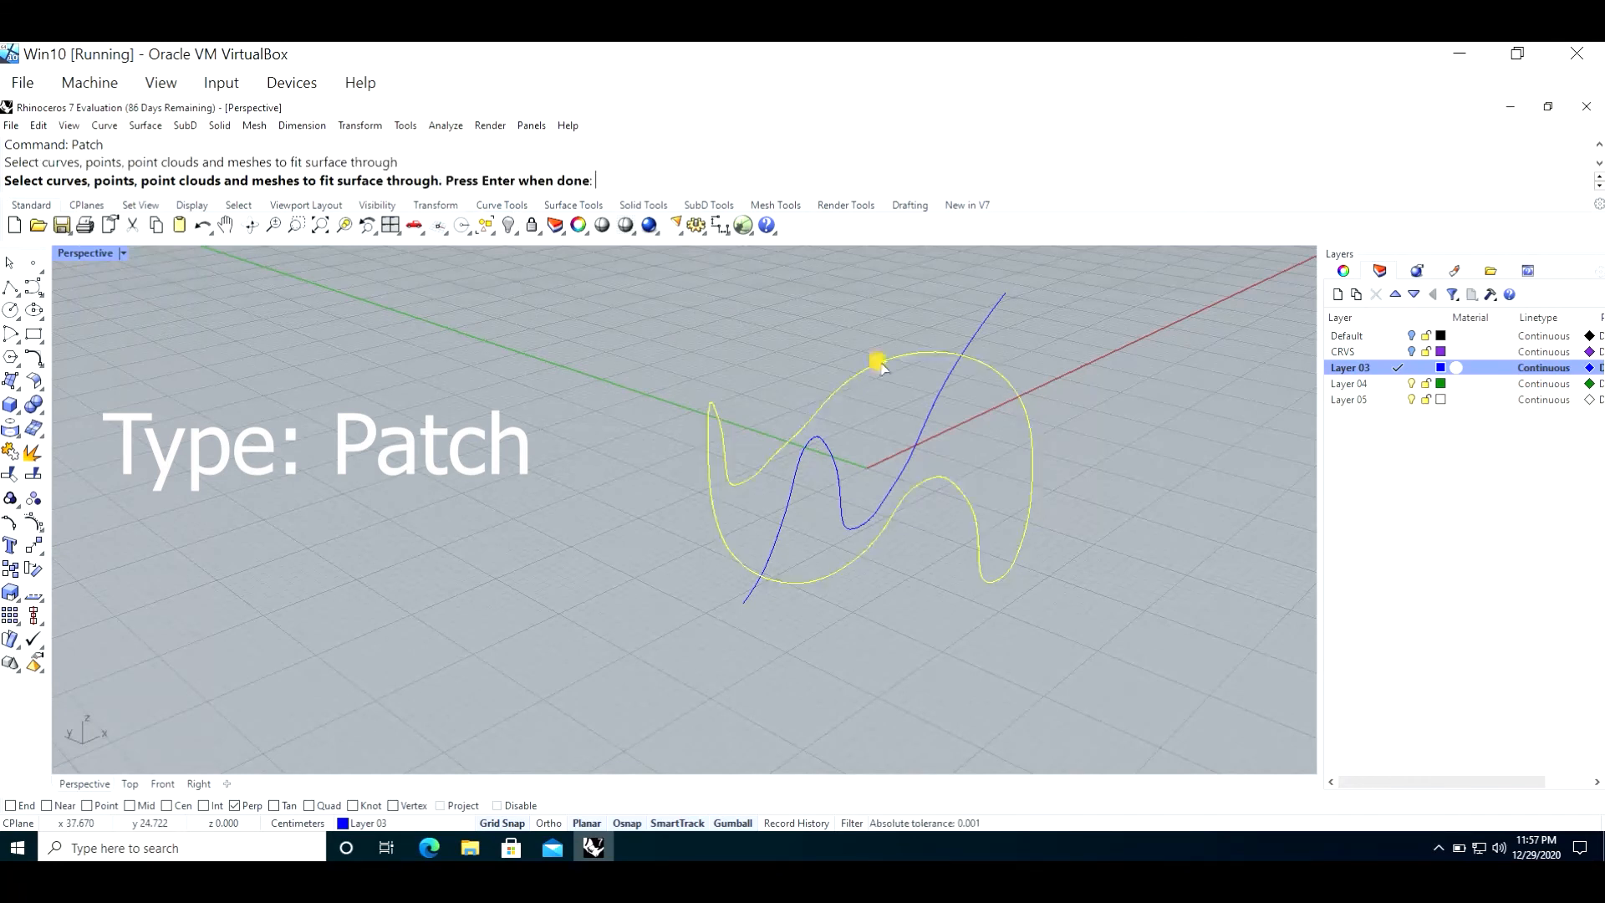
{"action": "left_click", "coordinate": [946, 391]}
{"action": "key", "text": "Return"}
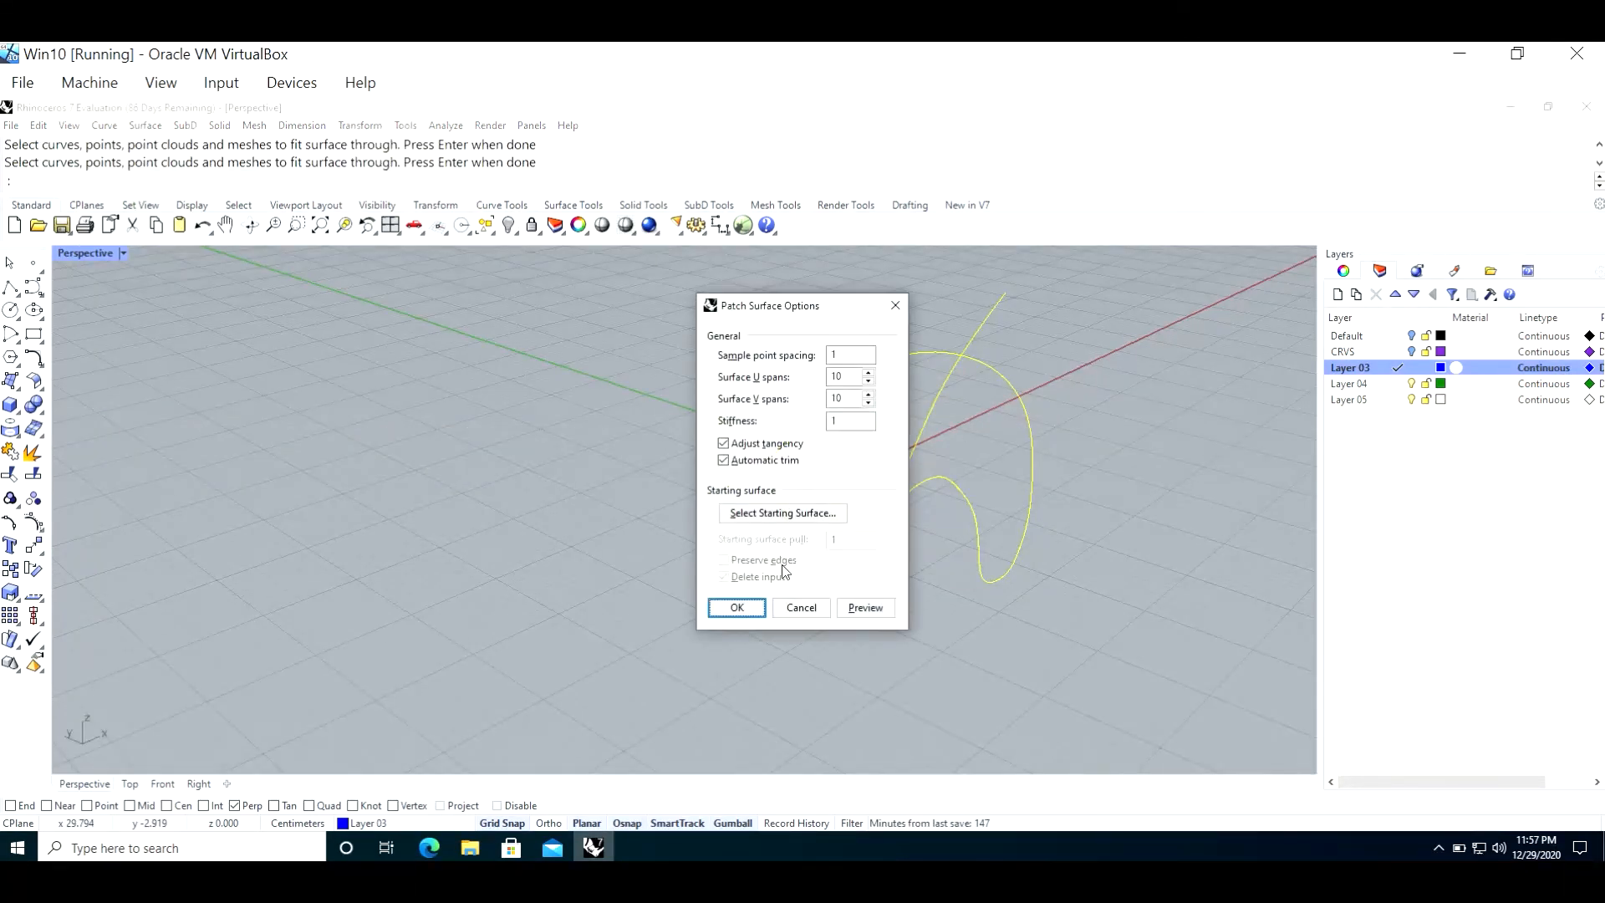
{"action": "left_click", "coordinate": [744, 602]}
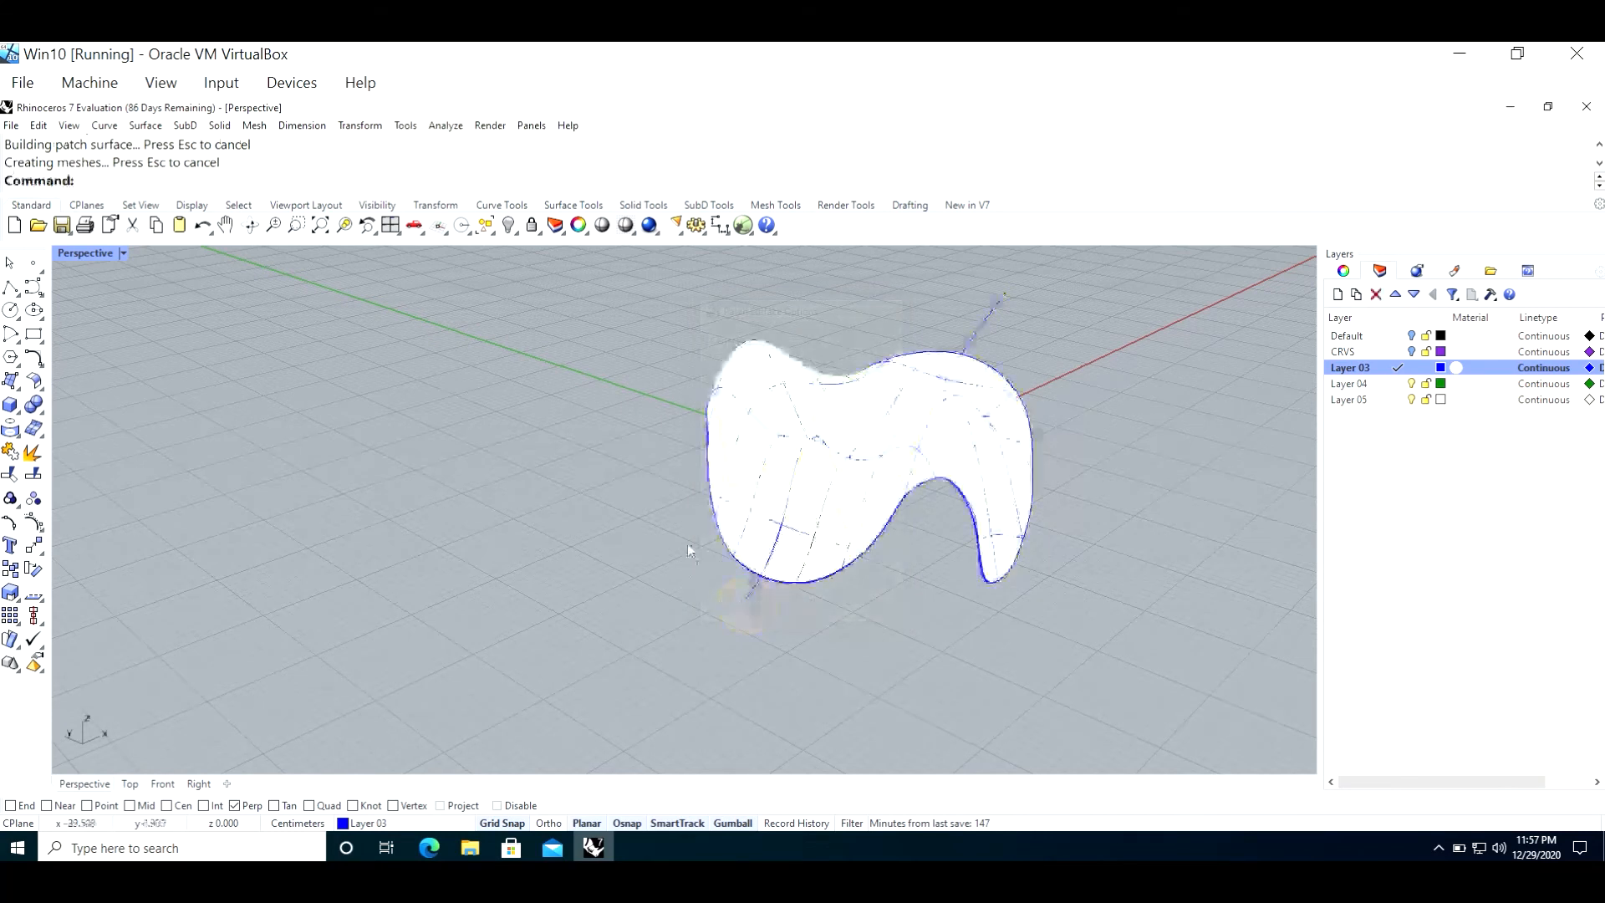
Step: Inspect the patched surface from several angles and undo the Patch
{"action": "right_click_drag", "start_coordinate": [687, 543], "coordinate": [641, 541]}
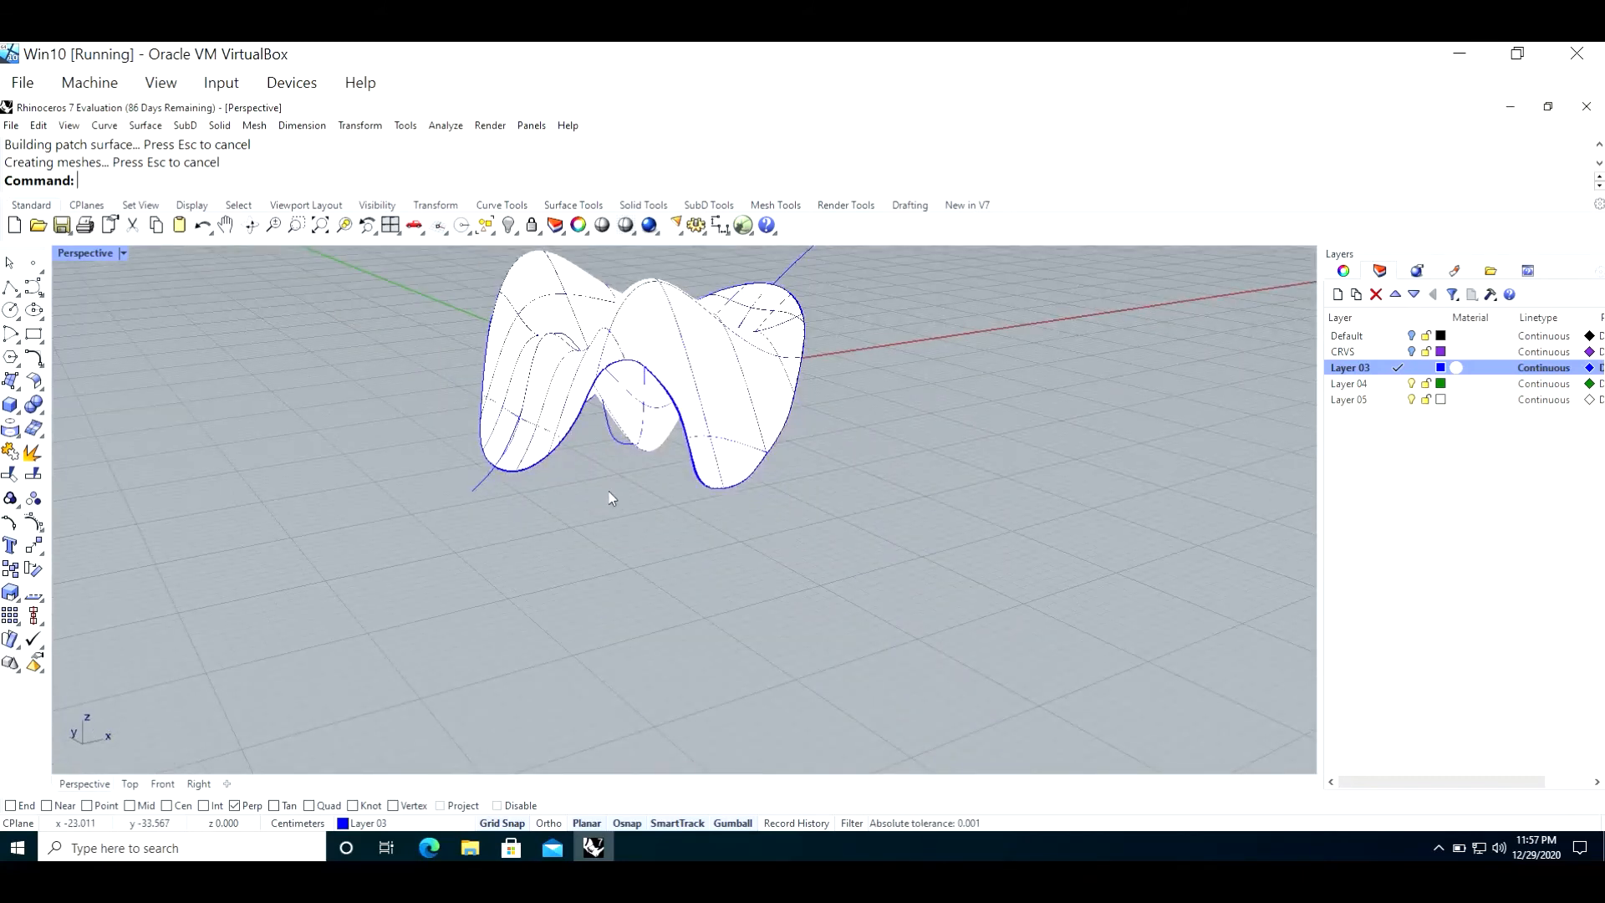
{"action": "mouse_move", "coordinate": [613, 485]}
{"action": "right_mouse_down"}
{"action": "mouse_move", "coordinate": [610, 501]}
{"action": "mouse_move", "coordinate": [621, 490]}
{"action": "right_mouse_up"}
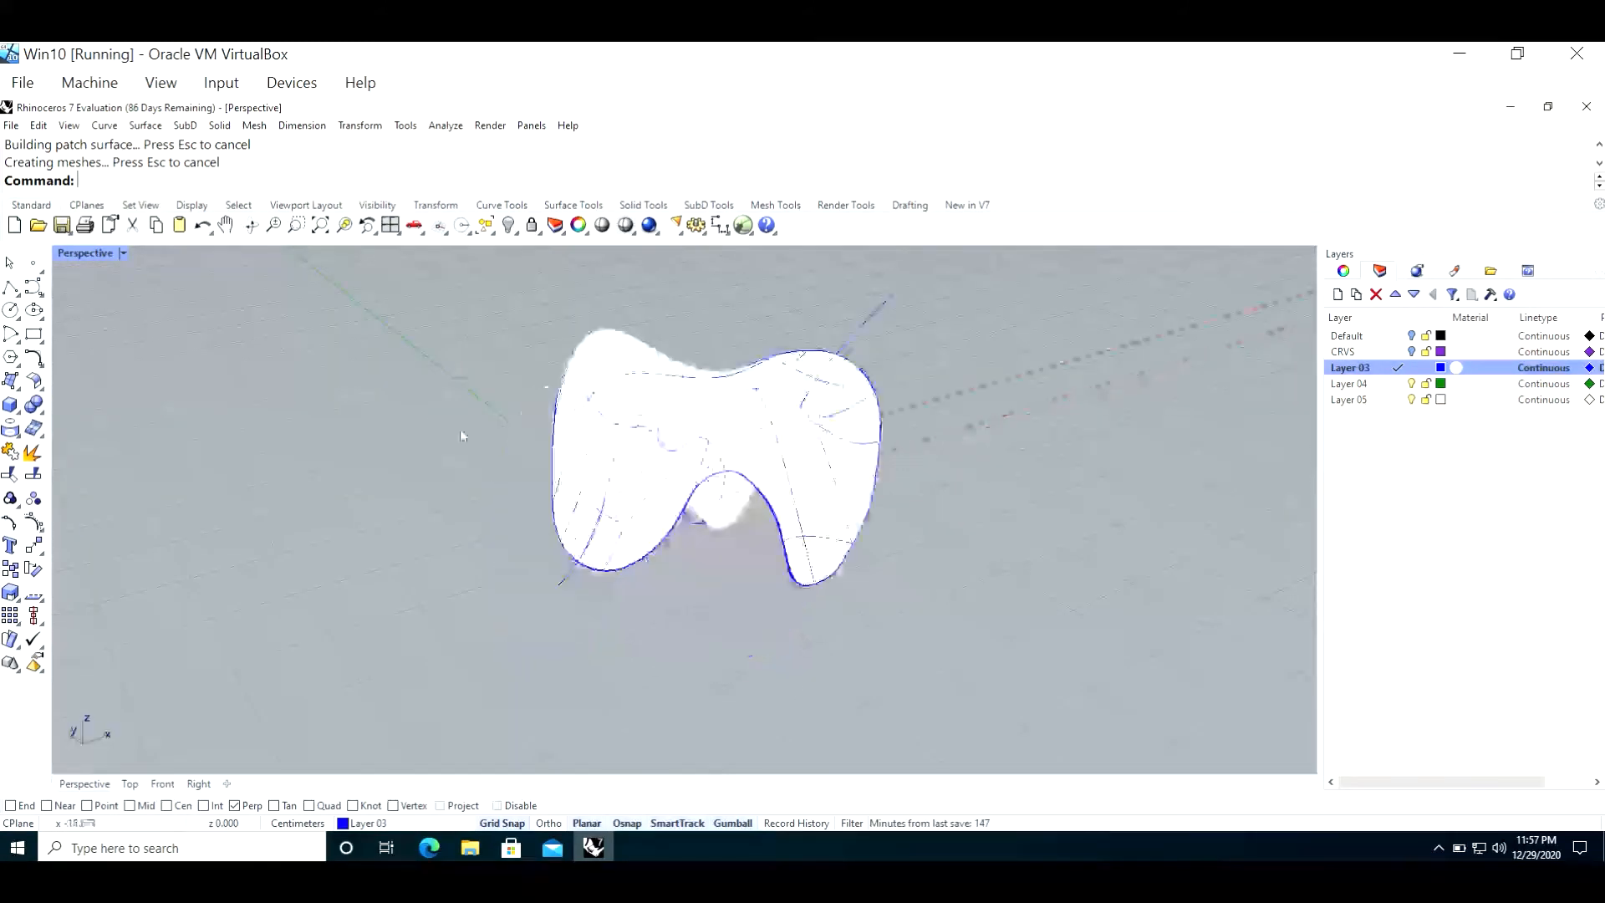
{"action": "key", "text": "ctrl+z"}
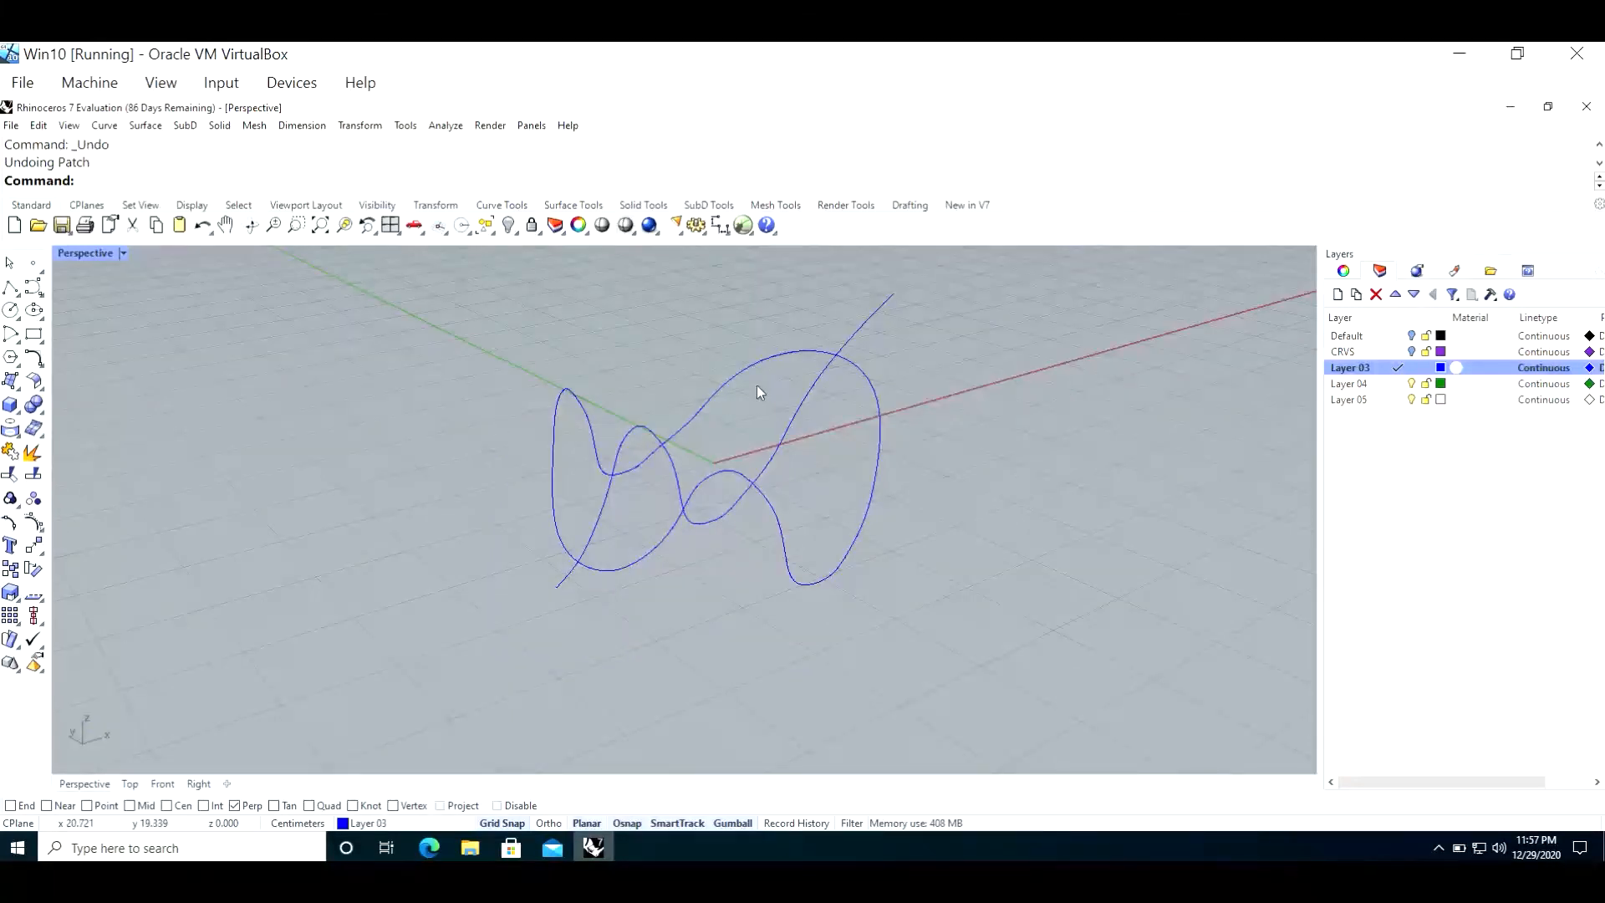
Step: Patch a surface through only the closed 3D curve, leaving out the open wavy curve
{"action": "left_click", "coordinate": [859, 335]}
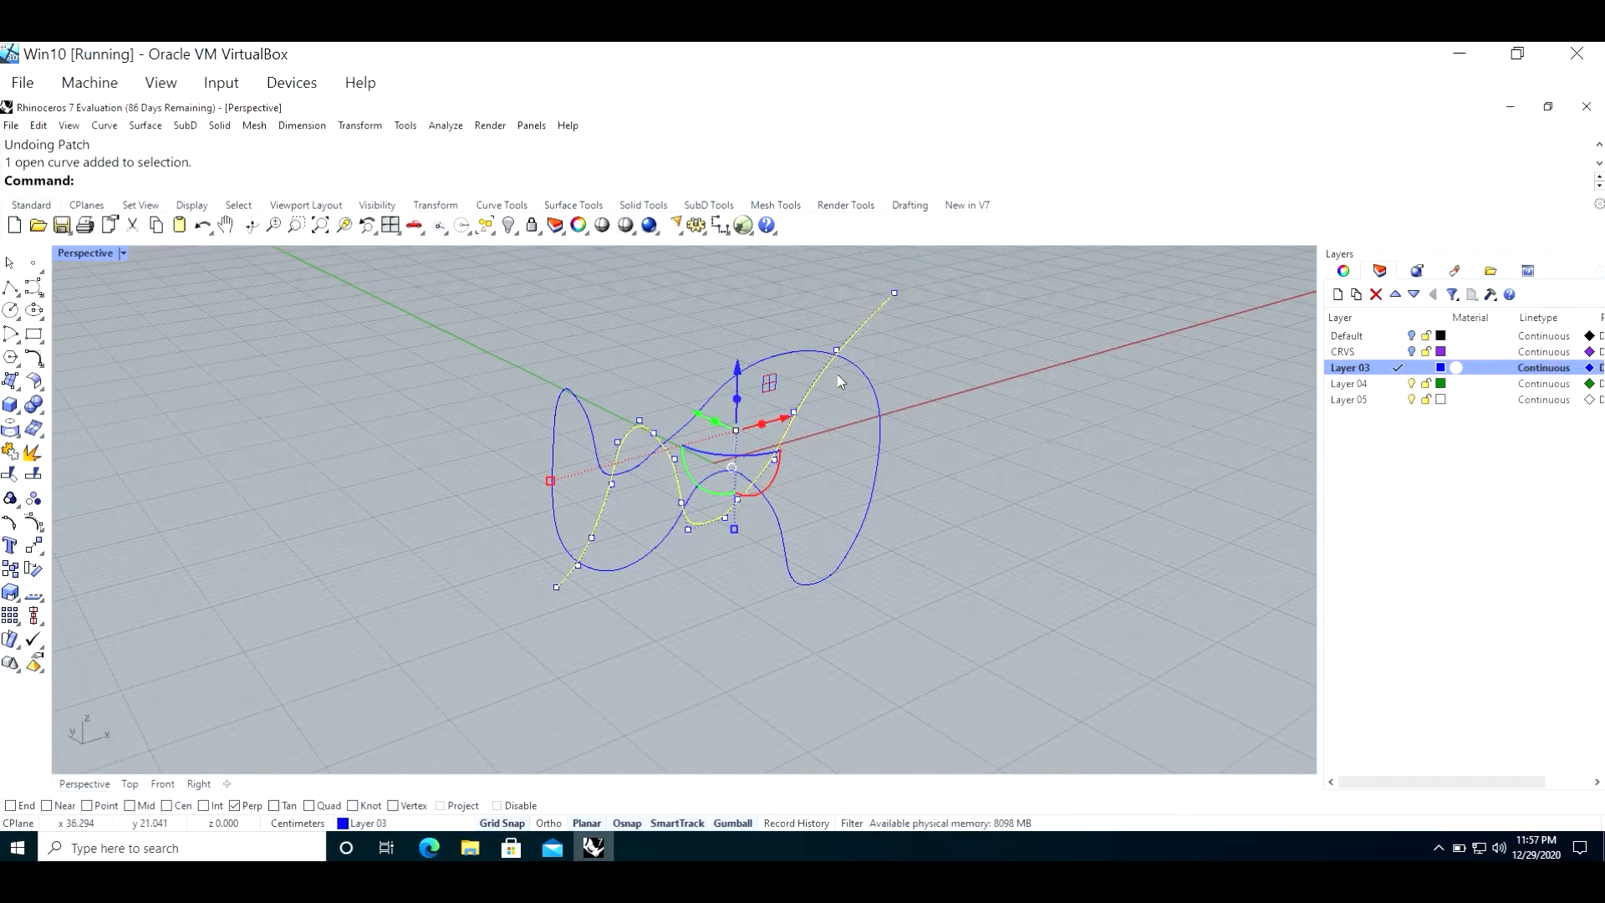
{"action": "left_click", "coordinate": [945, 386]}
{"action": "type", "text": "Patch"}
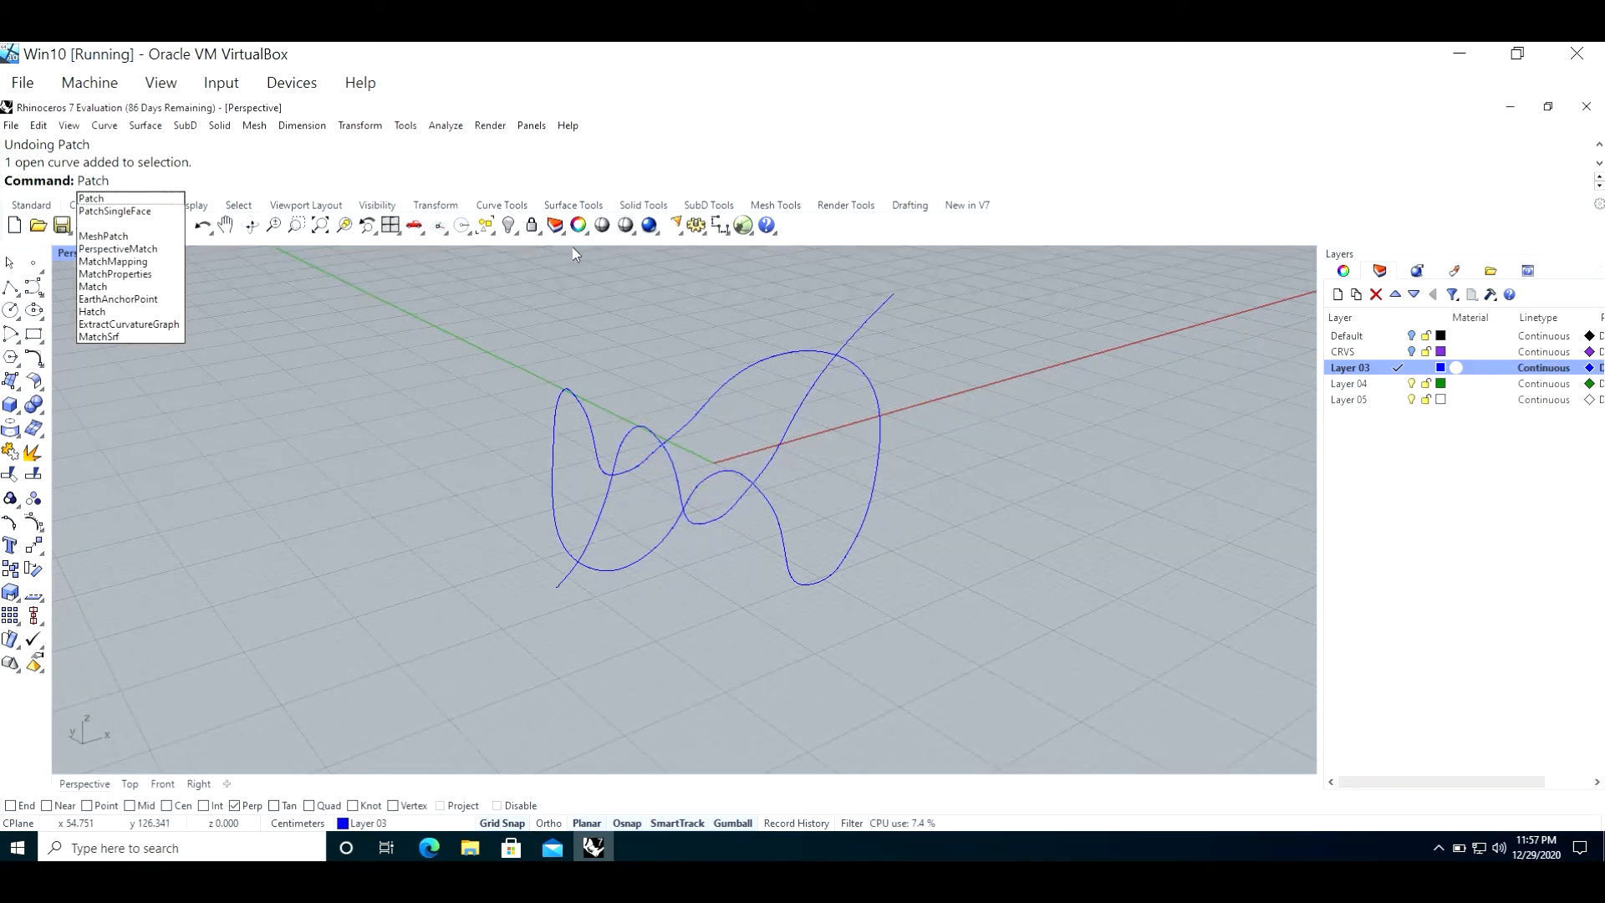
{"action": "key", "text": "Return"}
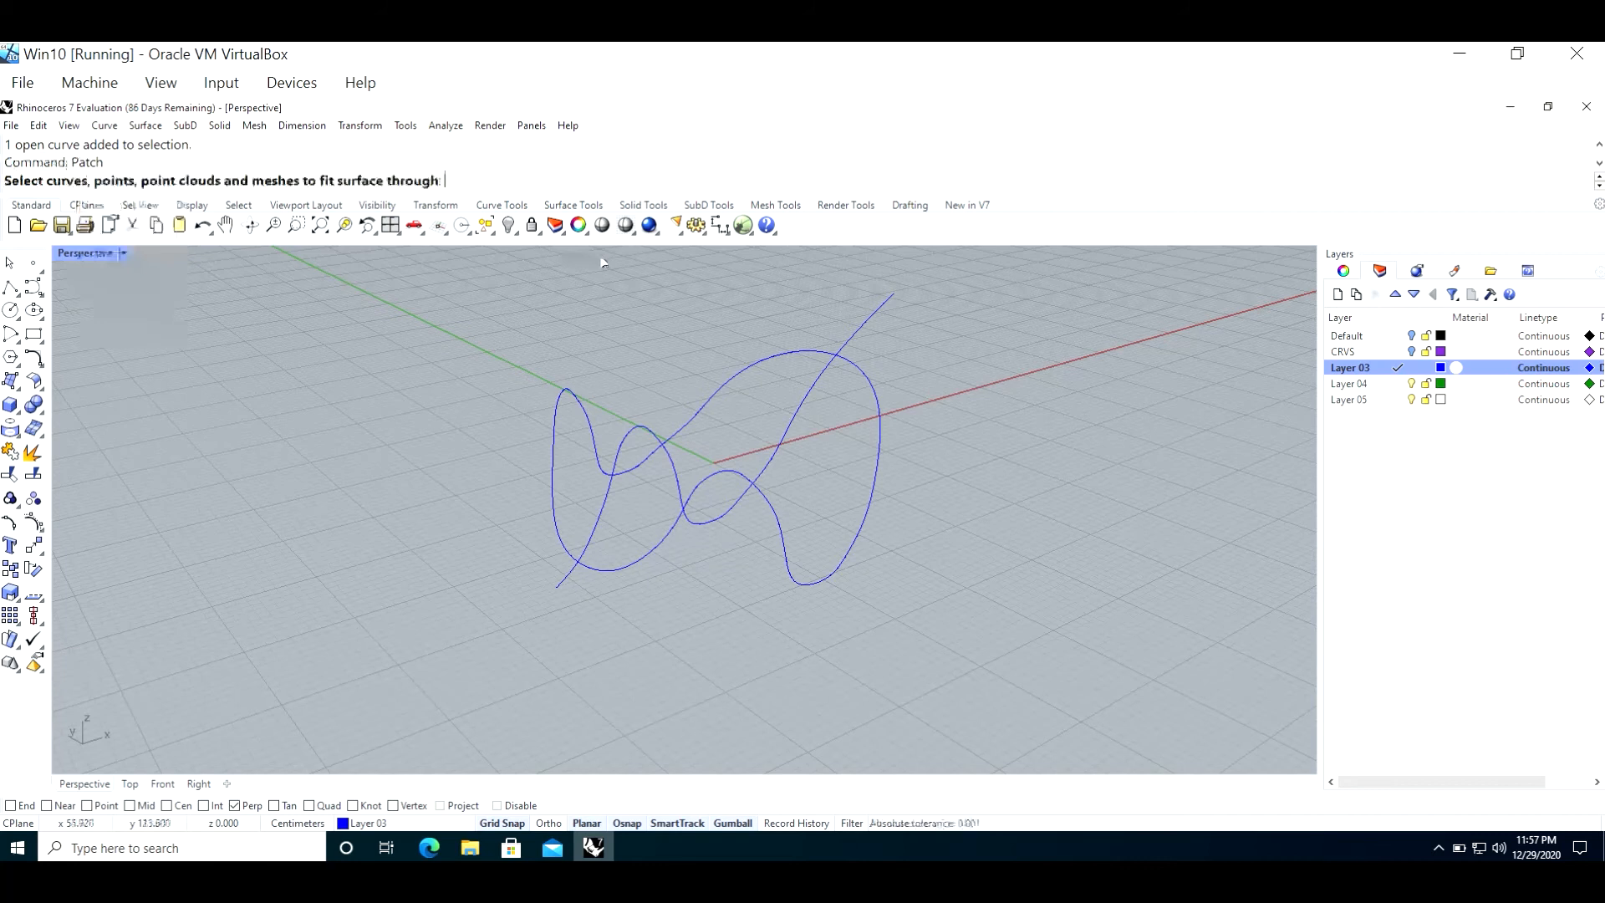
{"action": "left_click", "coordinate": [880, 452]}
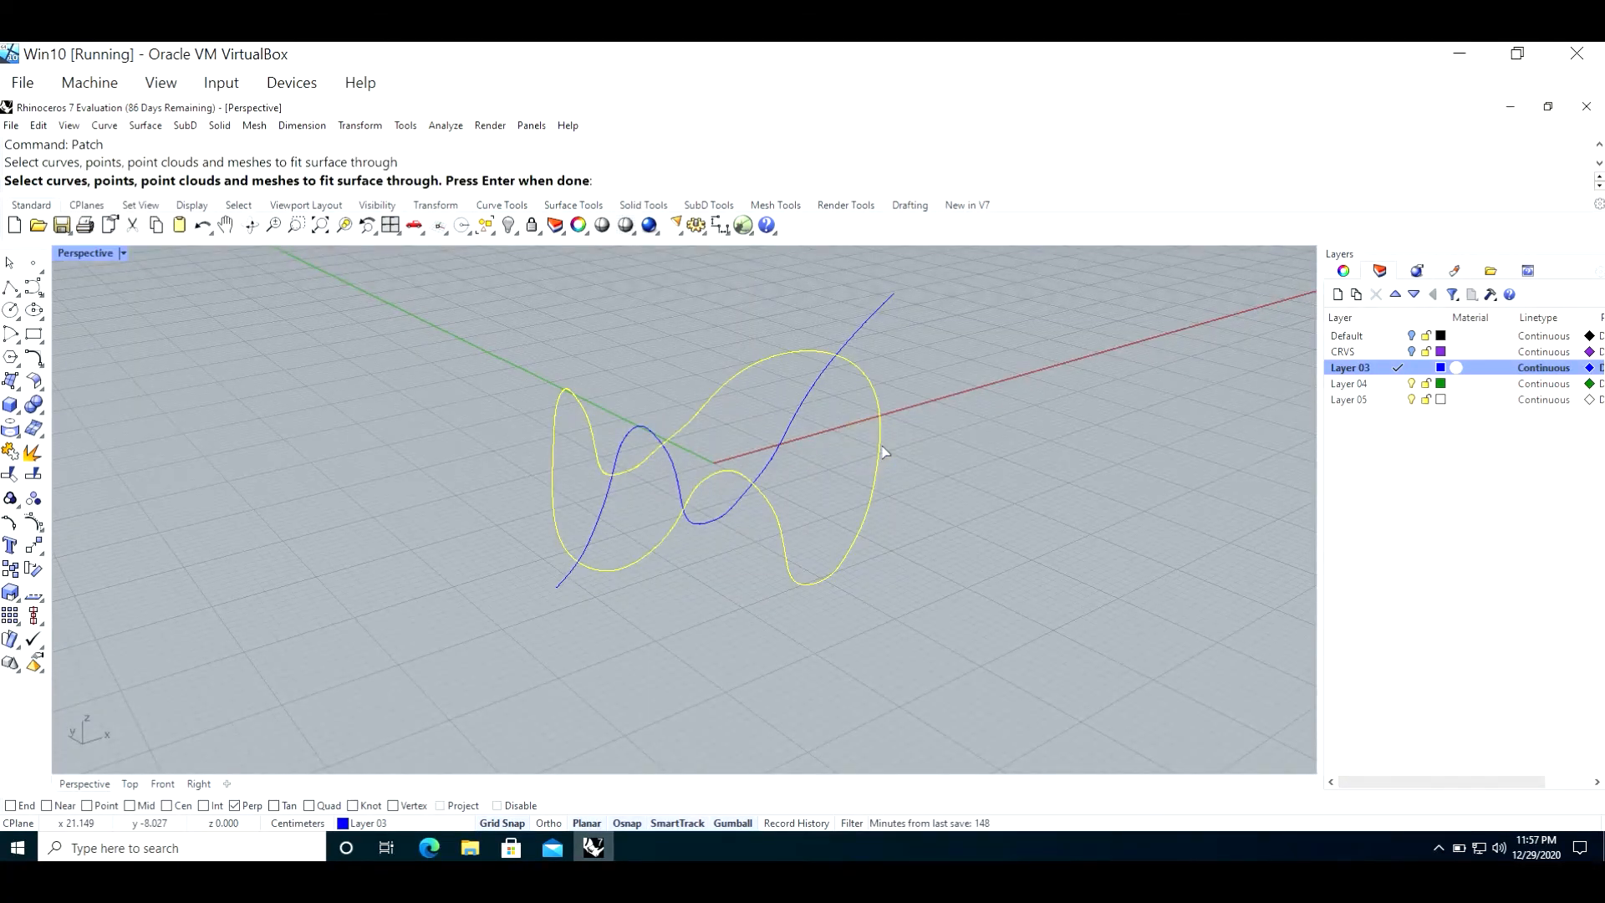
{"action": "key", "text": "Return"}
{"action": "key", "text": "Return"}
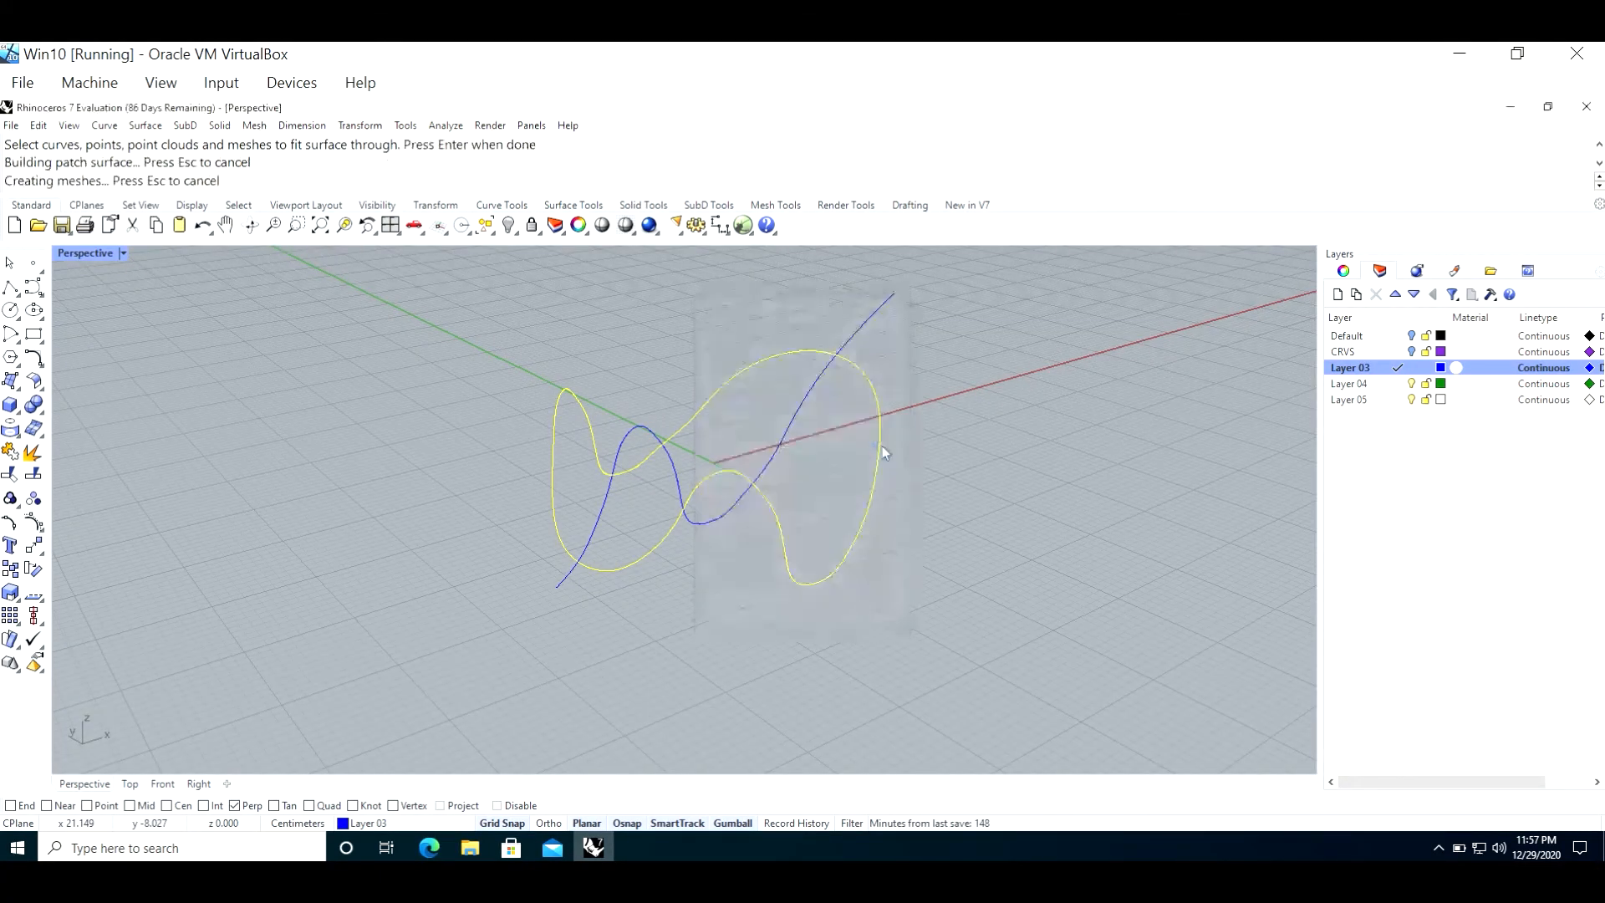
{"action": "scroll", "coordinate": [882, 444], "scroll_direction": "up", "scroll_amount": 5}
{"action": "scroll", "coordinate": [789, 504], "scroll_direction": "down", "scroll_amount": 6}
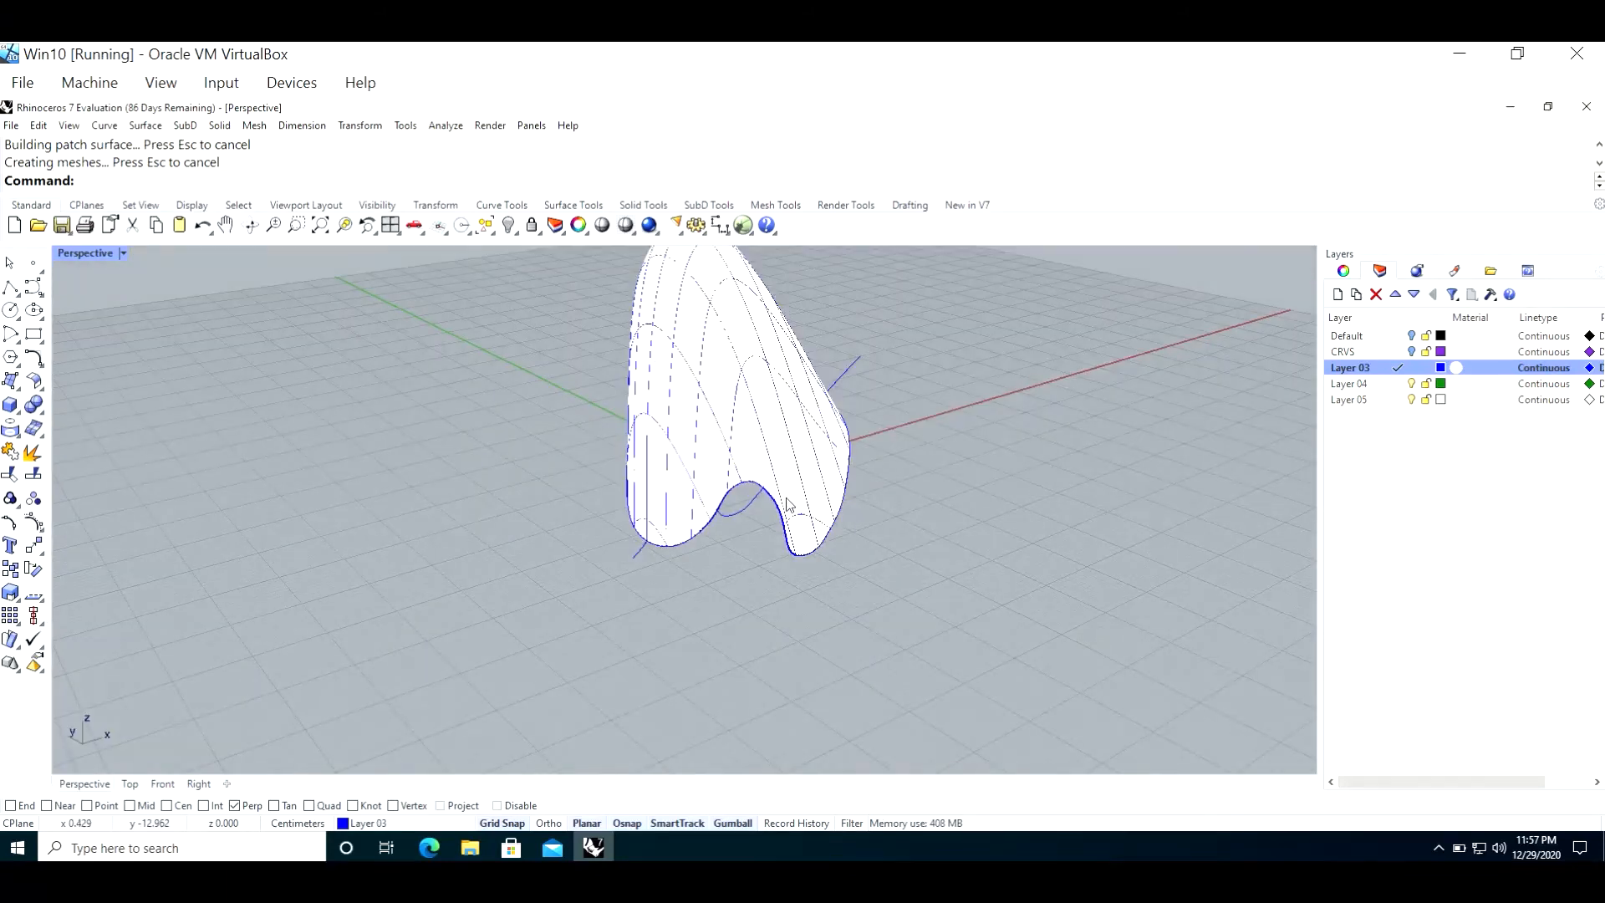
{"action": "scroll", "coordinate": [840, 399], "scroll_direction": "up", "scroll_amount": 2}
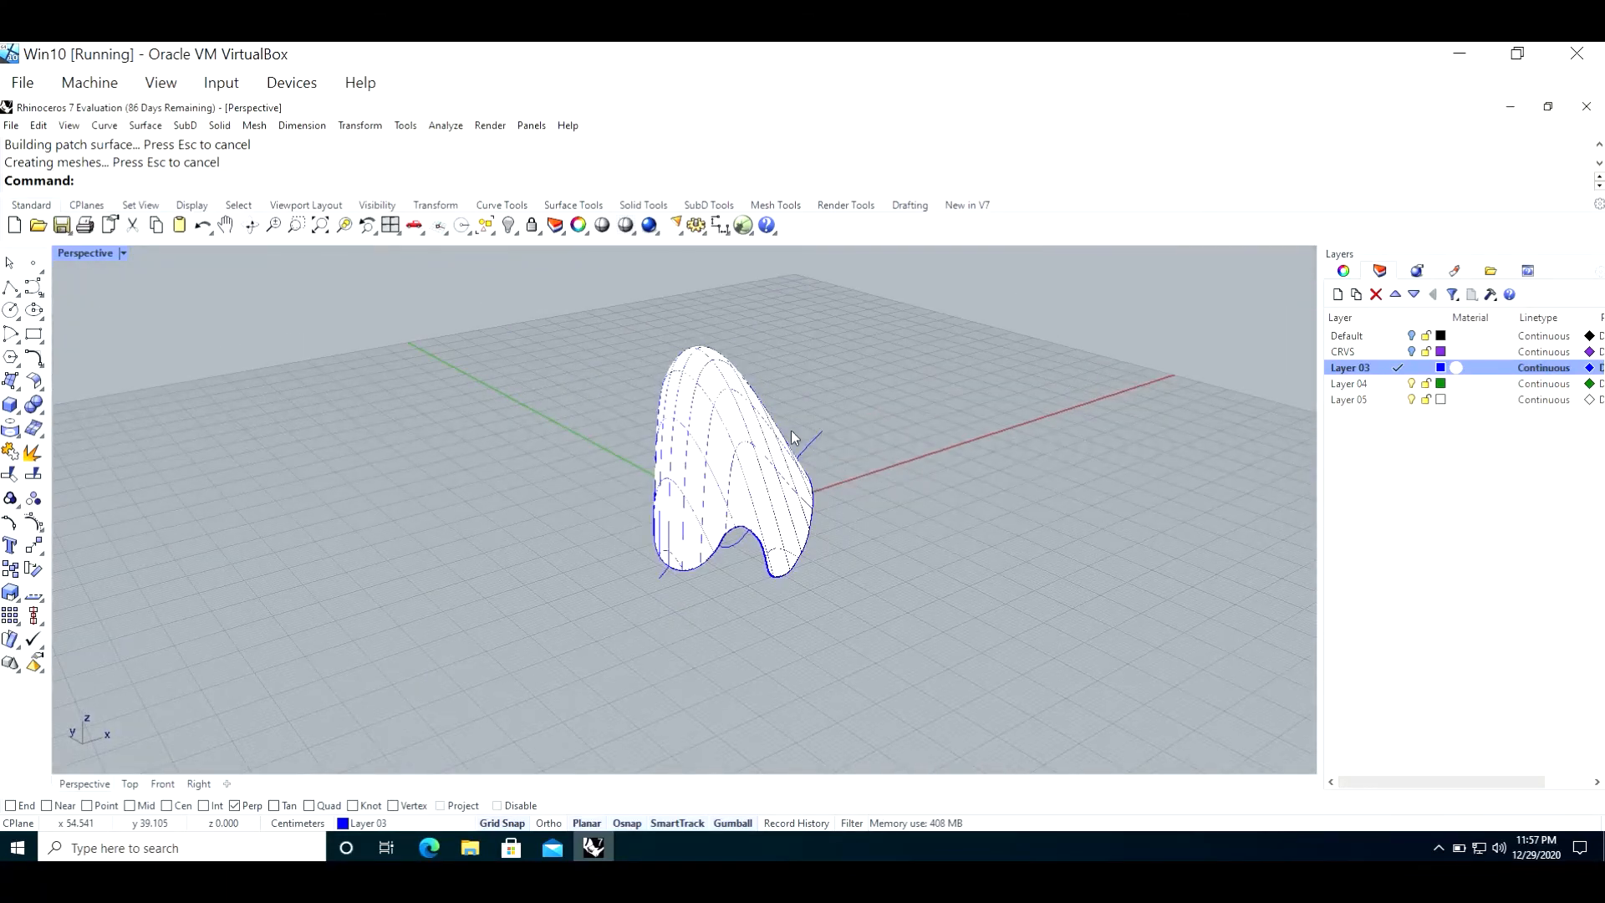
Step: Display the patched surface's control points and examine the control grid that extends beyond its trimmed edge
{"action": "key", "text": "F10"}
{"action": "left_click", "coordinate": [755, 447]}
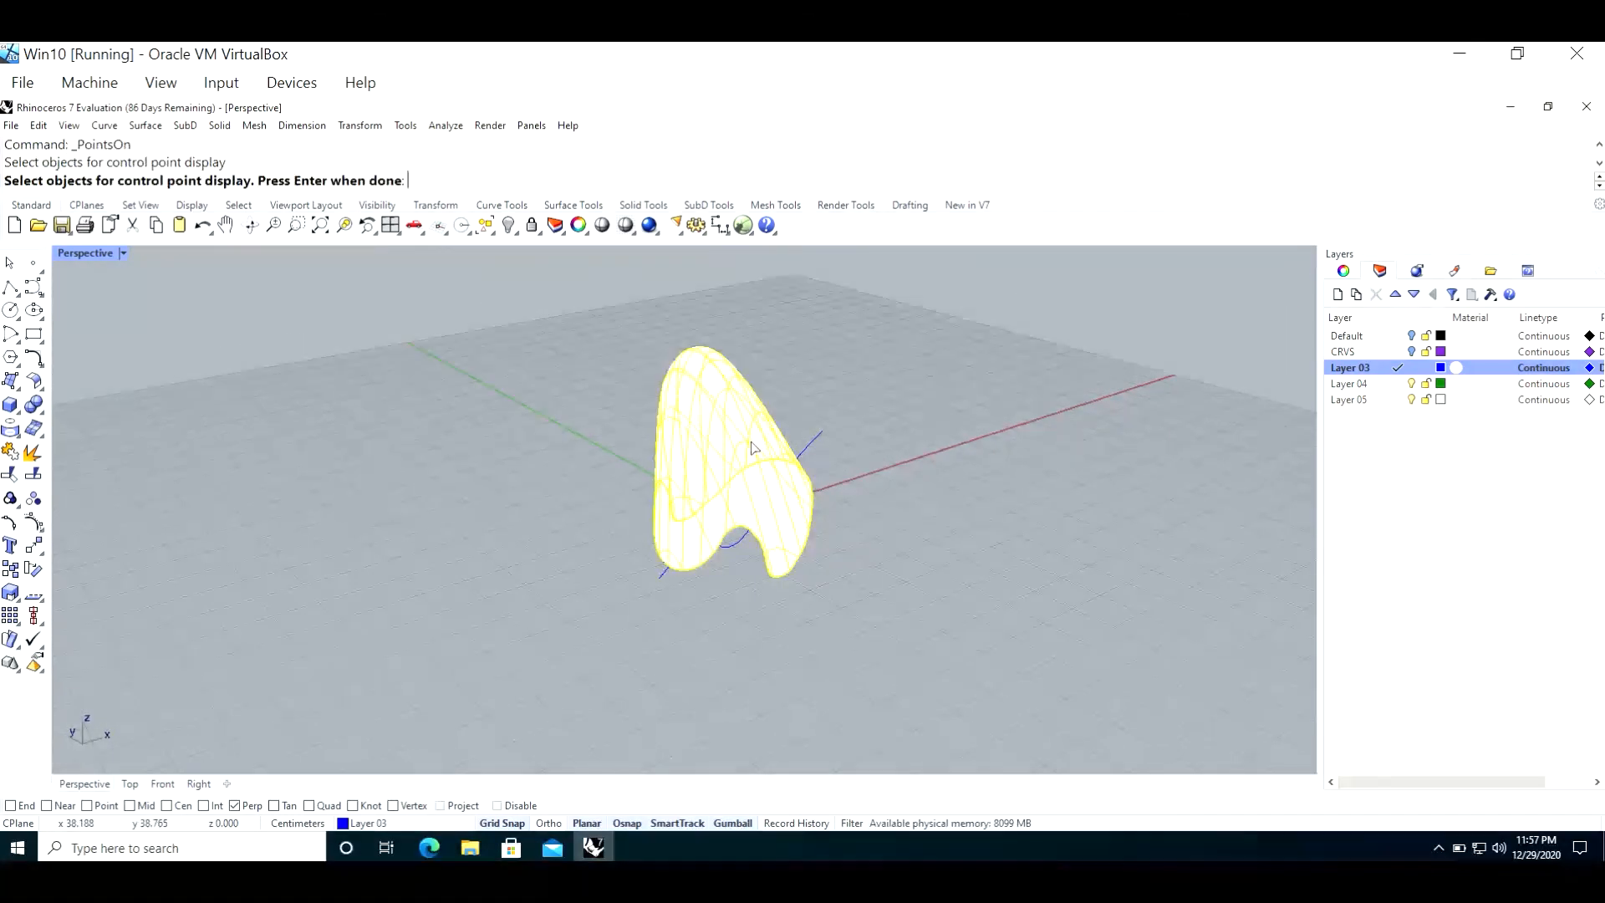
{"action": "key", "text": "Return"}
{"action": "right_click_drag", "start_coordinate": [600, 629], "coordinate": [644, 622]}
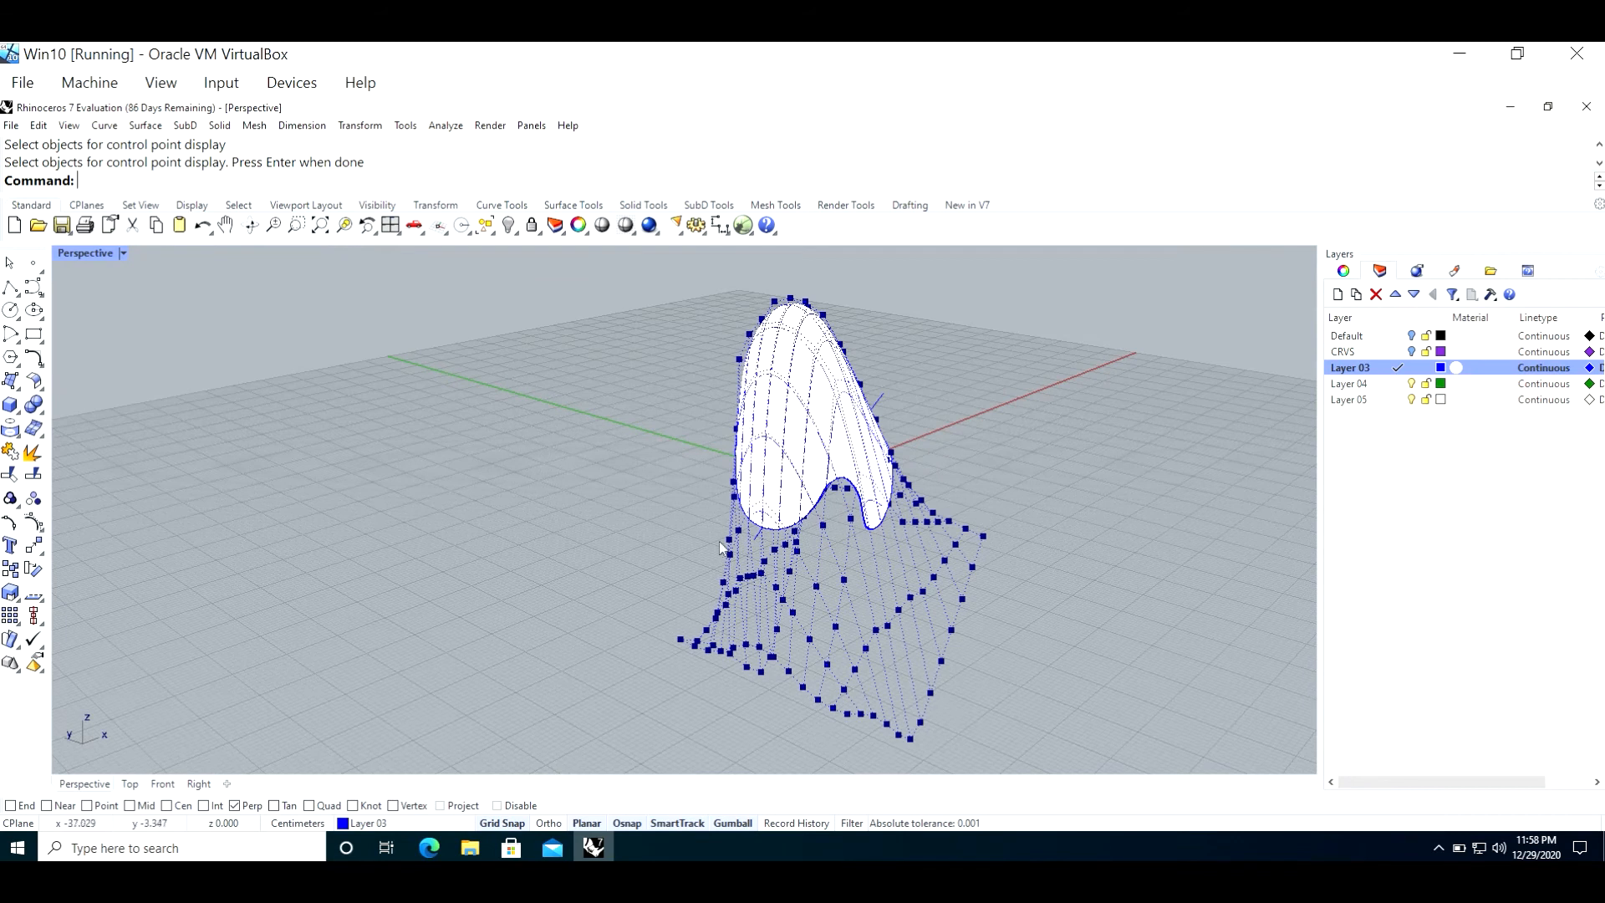
{"action": "right_click_drag", "start_coordinate": [691, 616], "coordinate": [708, 613]}
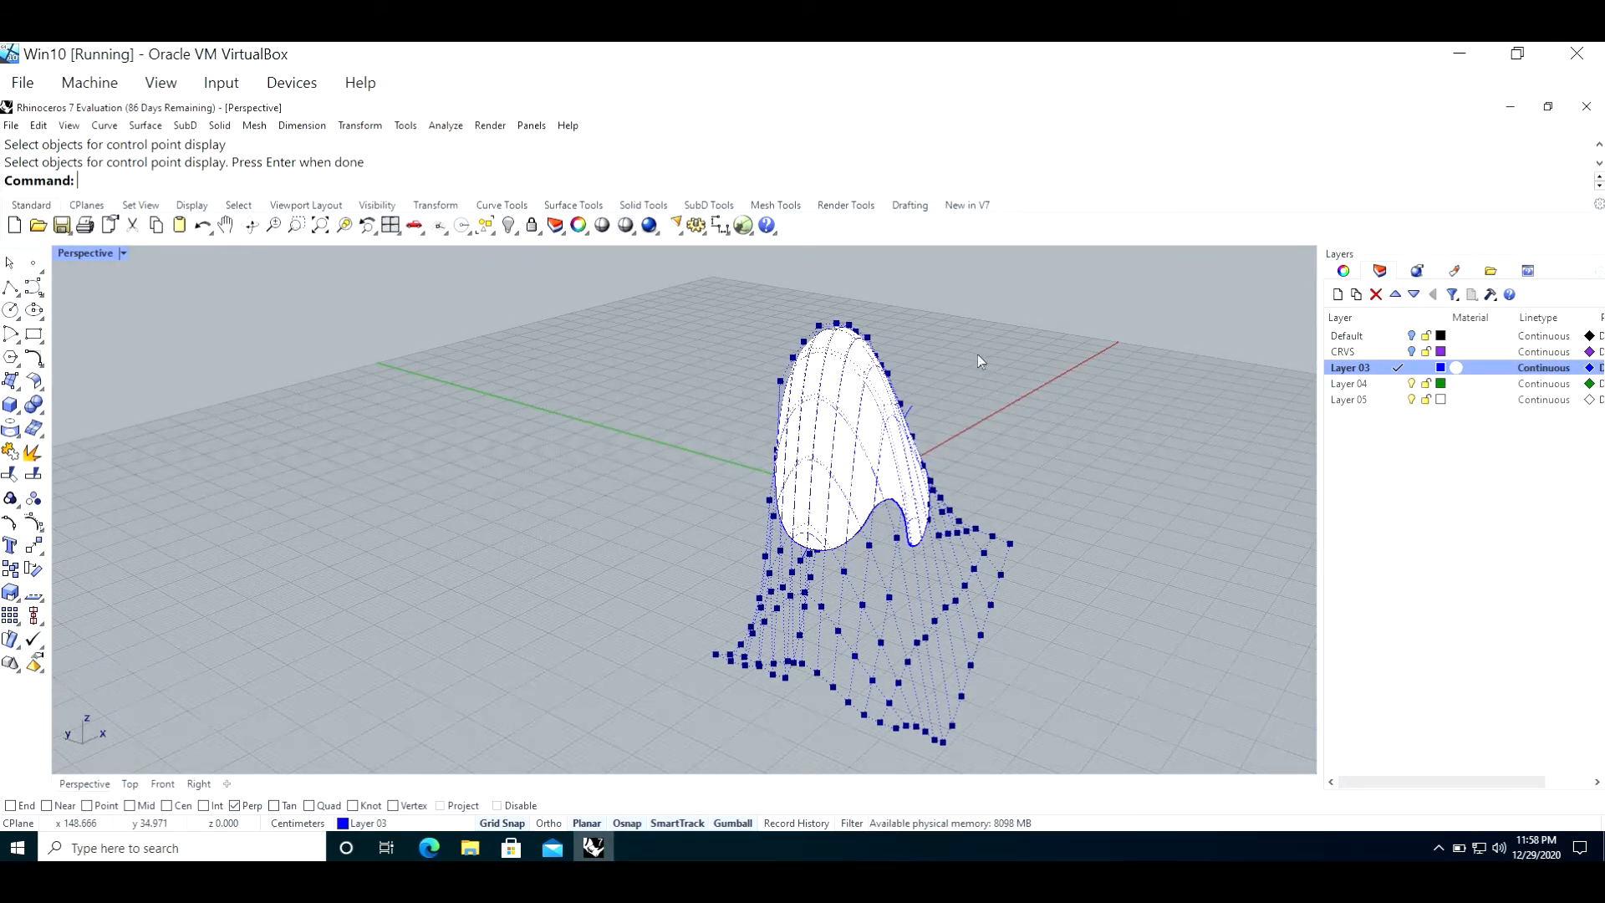
Step: Exit the control point display and undo the single-curve Patch
{"action": "key", "text": "F10"}
{"action": "key", "text": "Escape"}
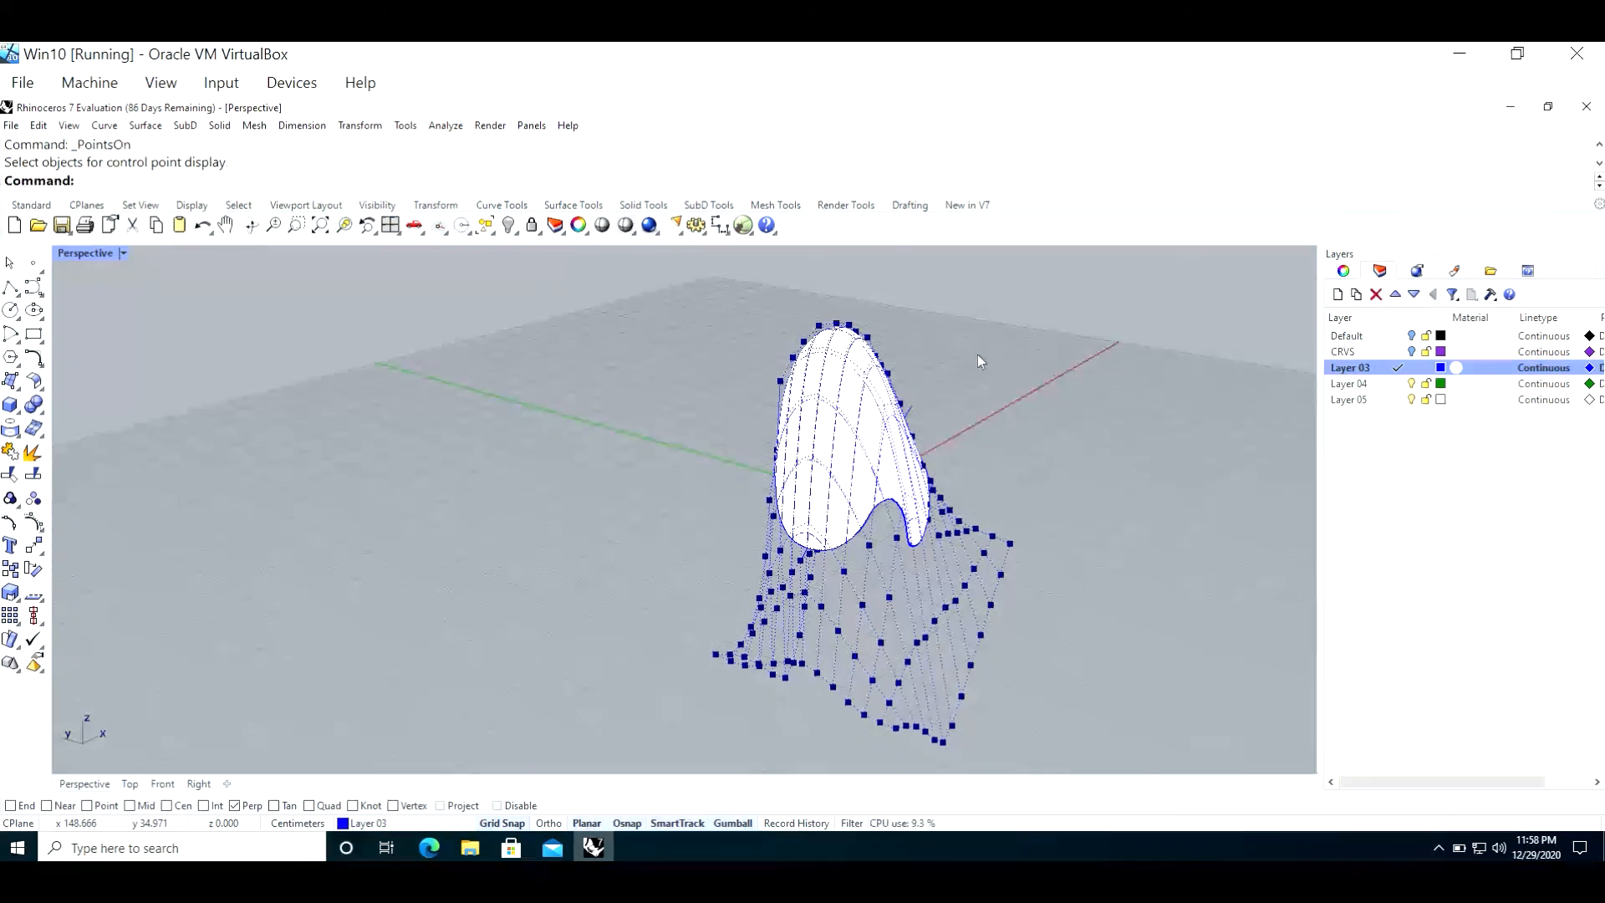
{"action": "left_click", "coordinate": [882, 406]}
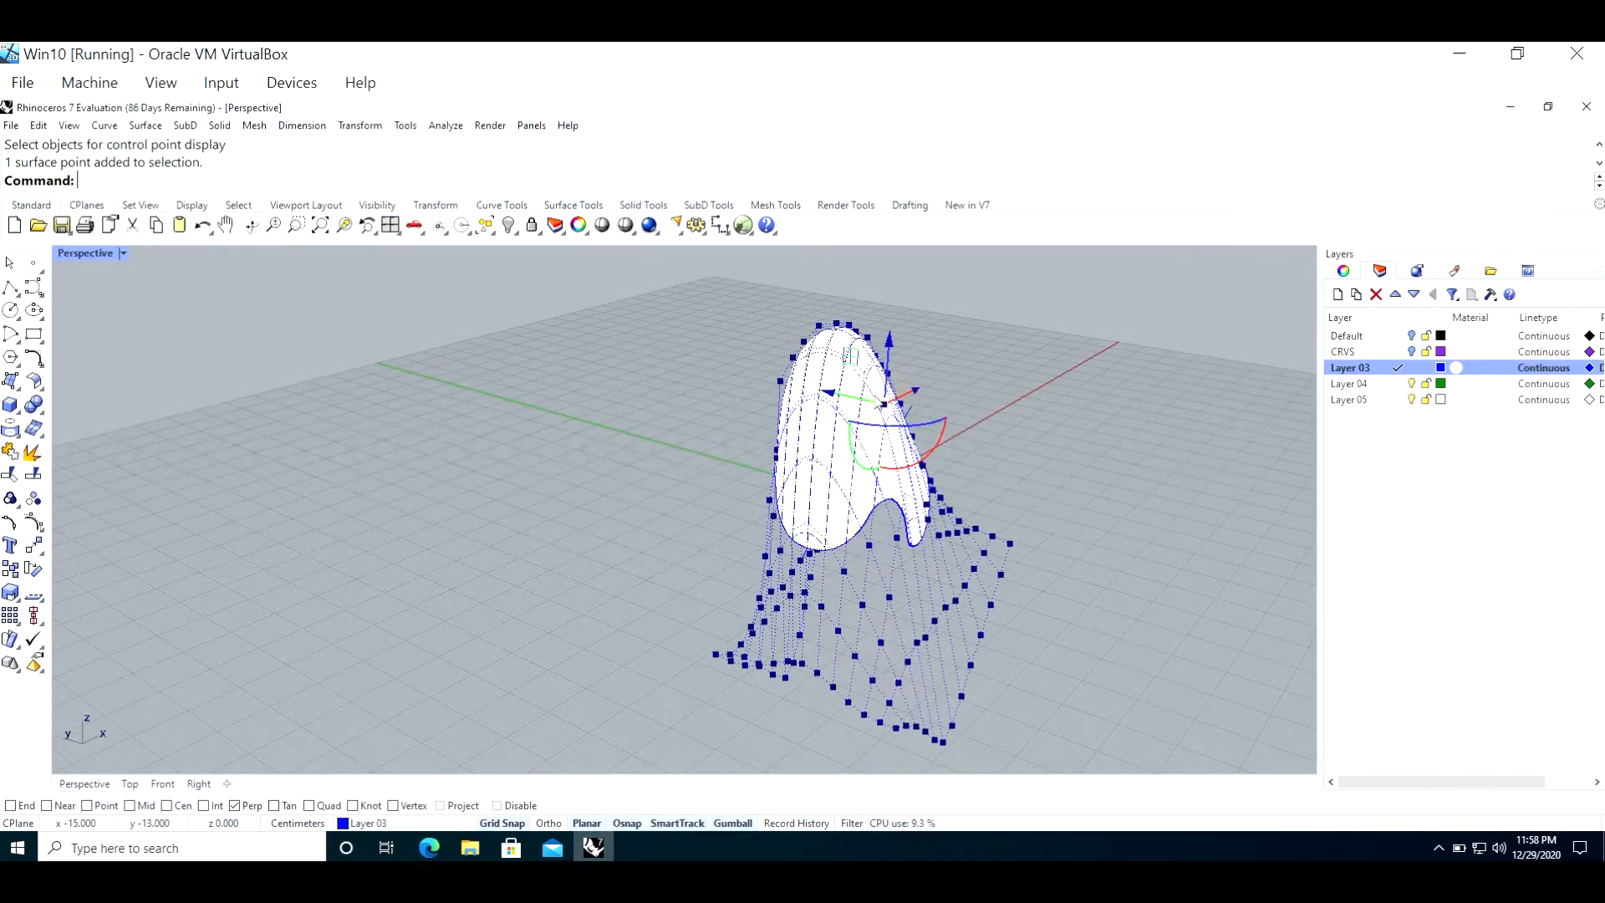
{"action": "left_click", "coordinate": [833, 418]}
{"action": "key", "text": "F10"}
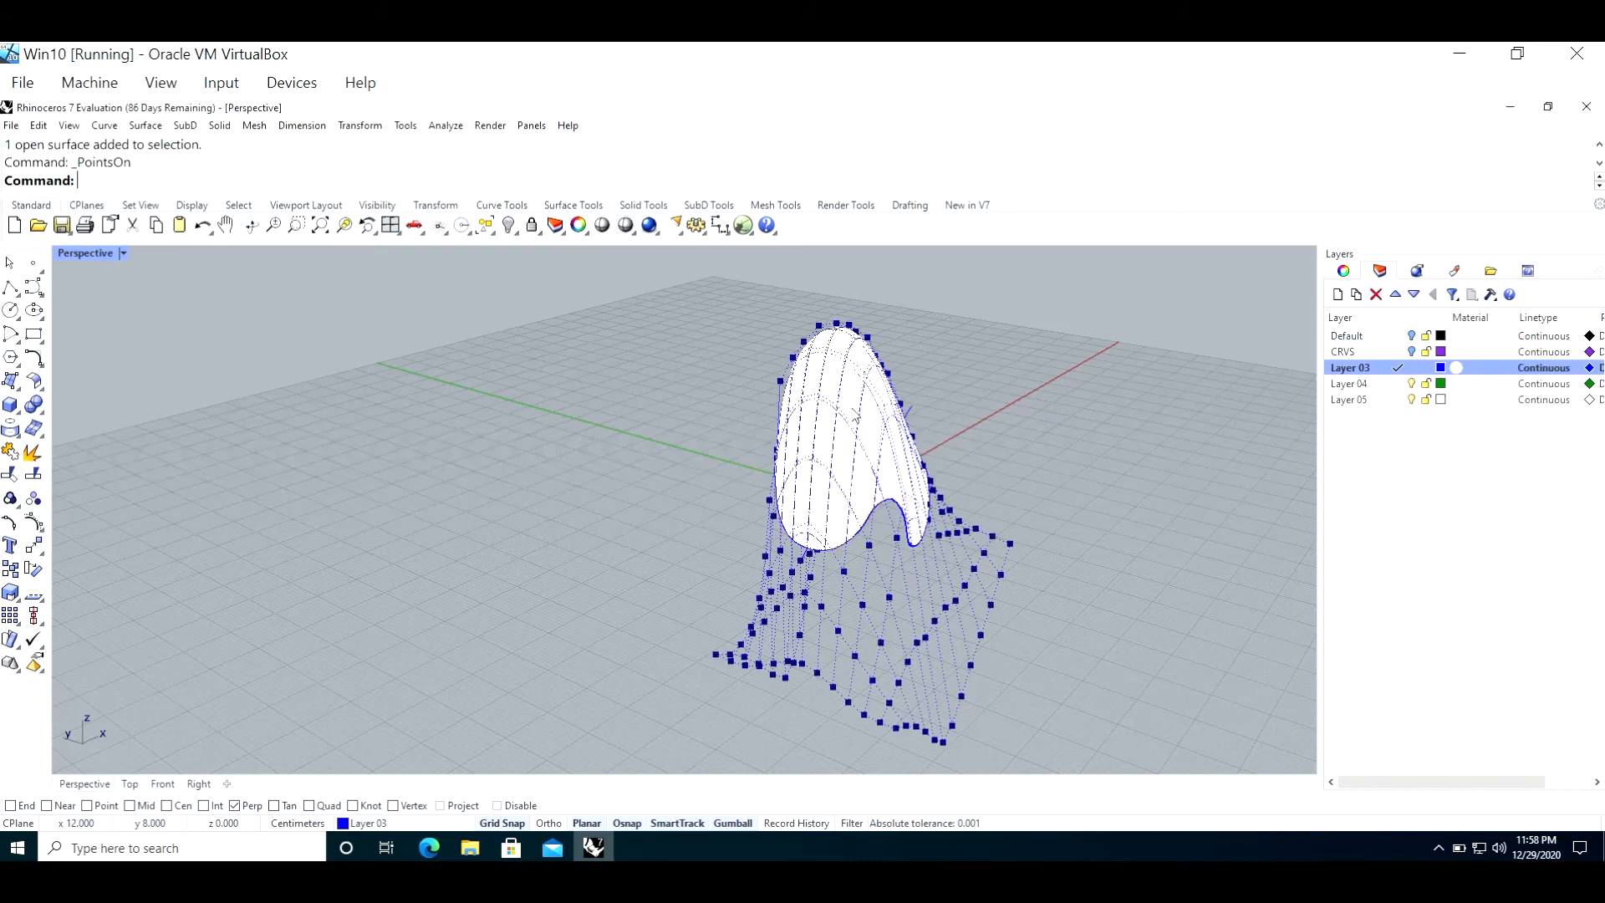
{"action": "key", "text": "Escape"}
{"action": "key", "text": "ctrl+z"}
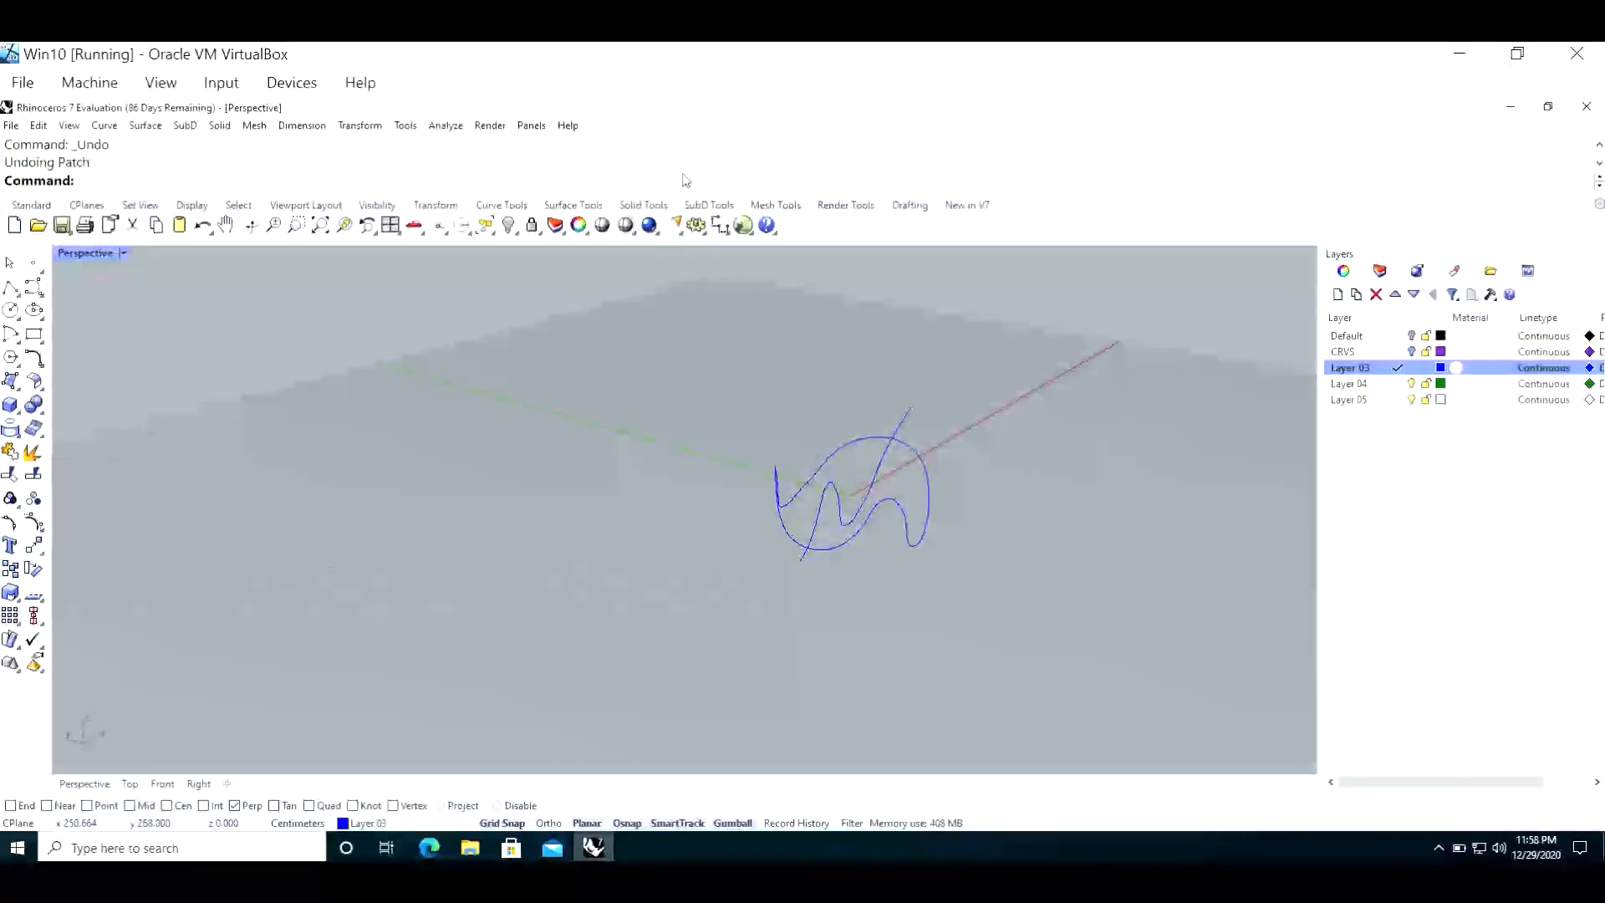
Step: Patch a surface through the closed 3D curve and the open wavy curve, framing the whole result
{"action": "type", "text": "atch"}
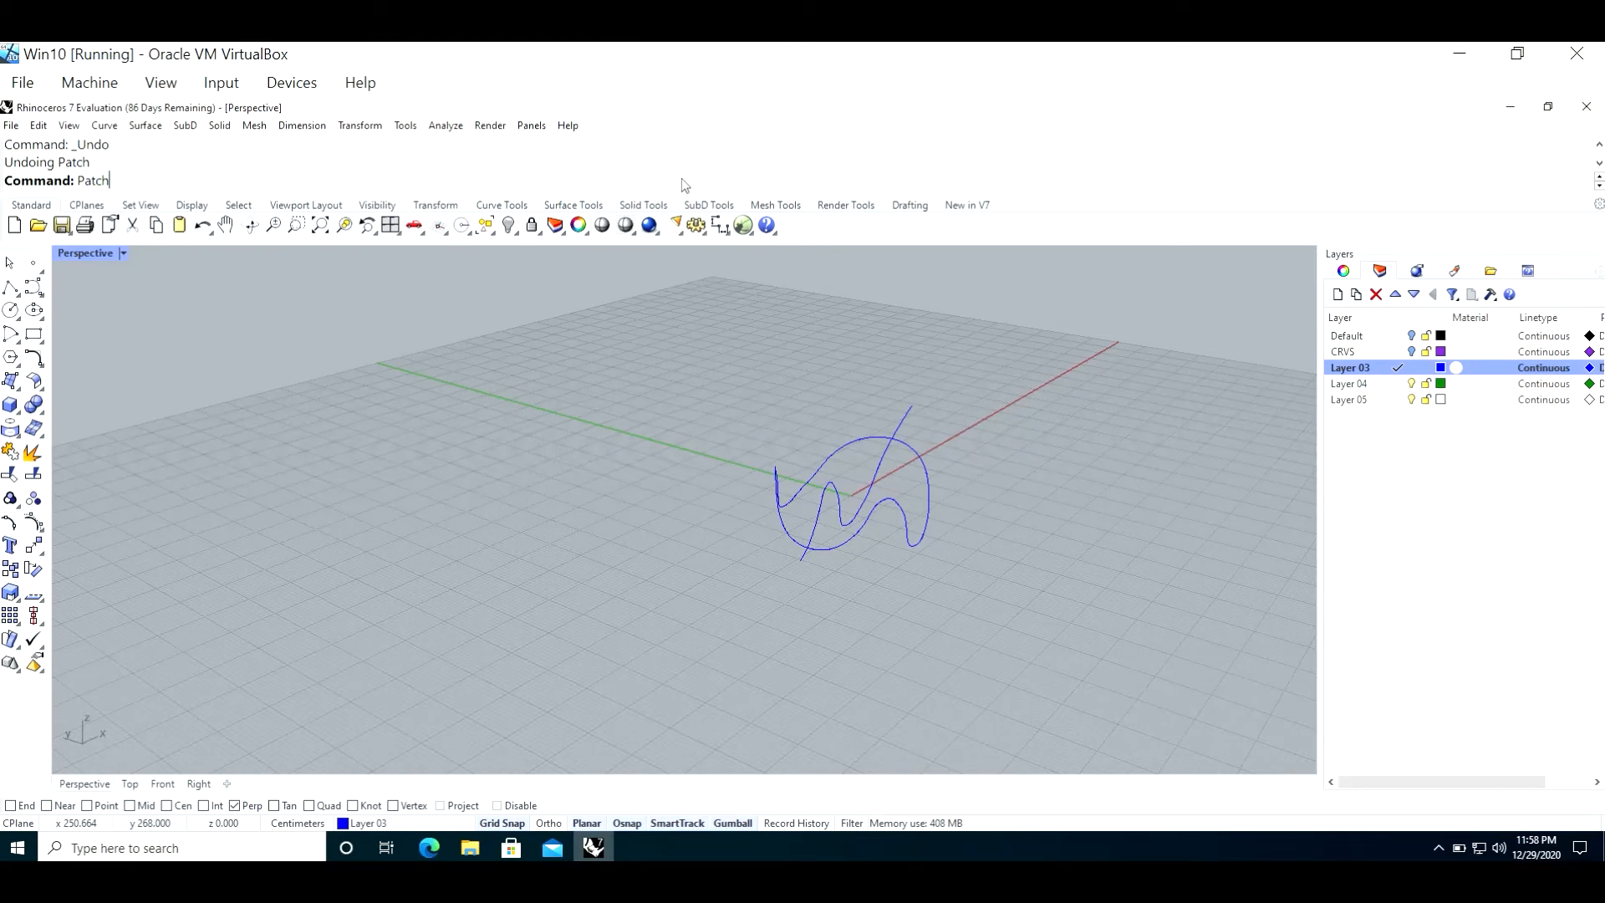
{"action": "key", "text": "Return"}
{"action": "scroll", "coordinate": [903, 455], "scroll_direction": "up", "scroll_amount": 5}
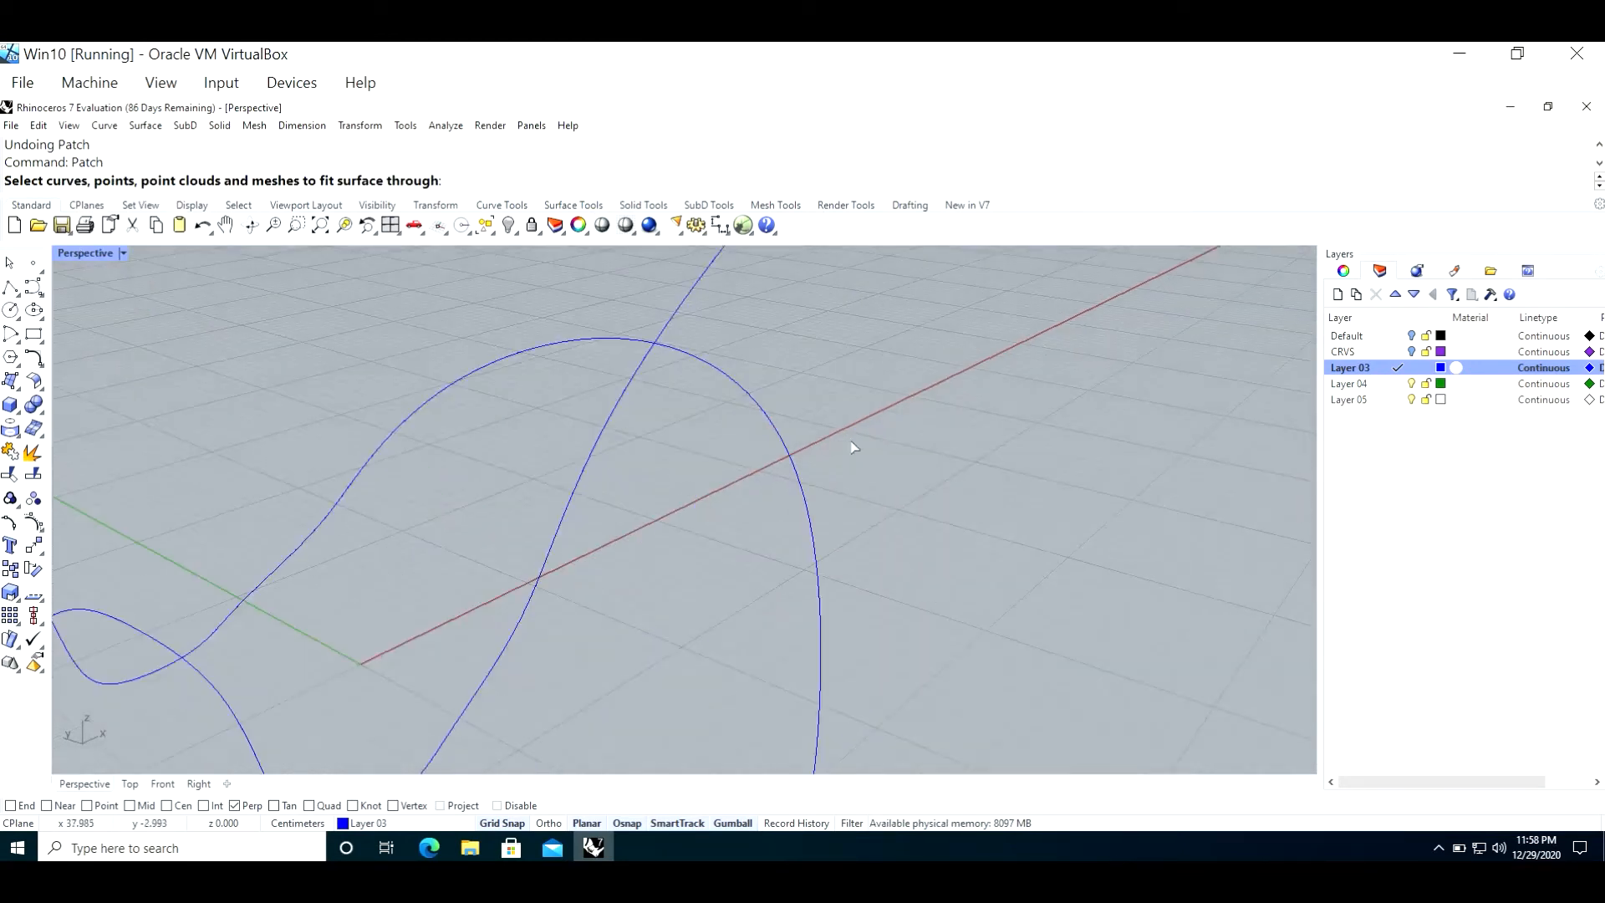
{"action": "left_click", "coordinate": [747, 394]}
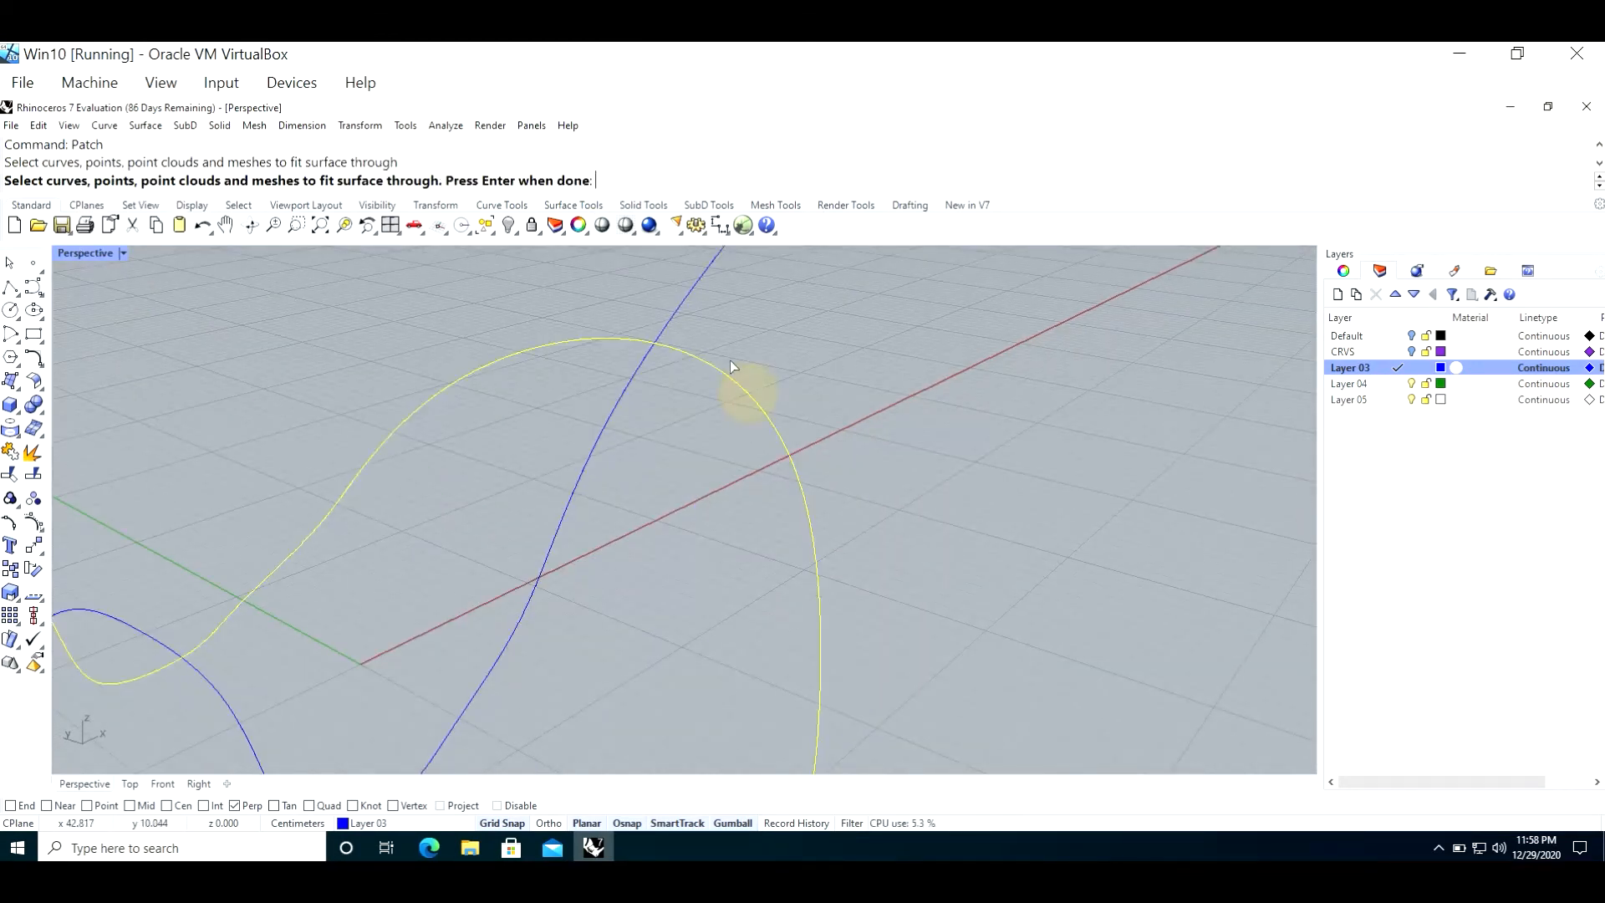
{"action": "left_click", "coordinate": [675, 315]}
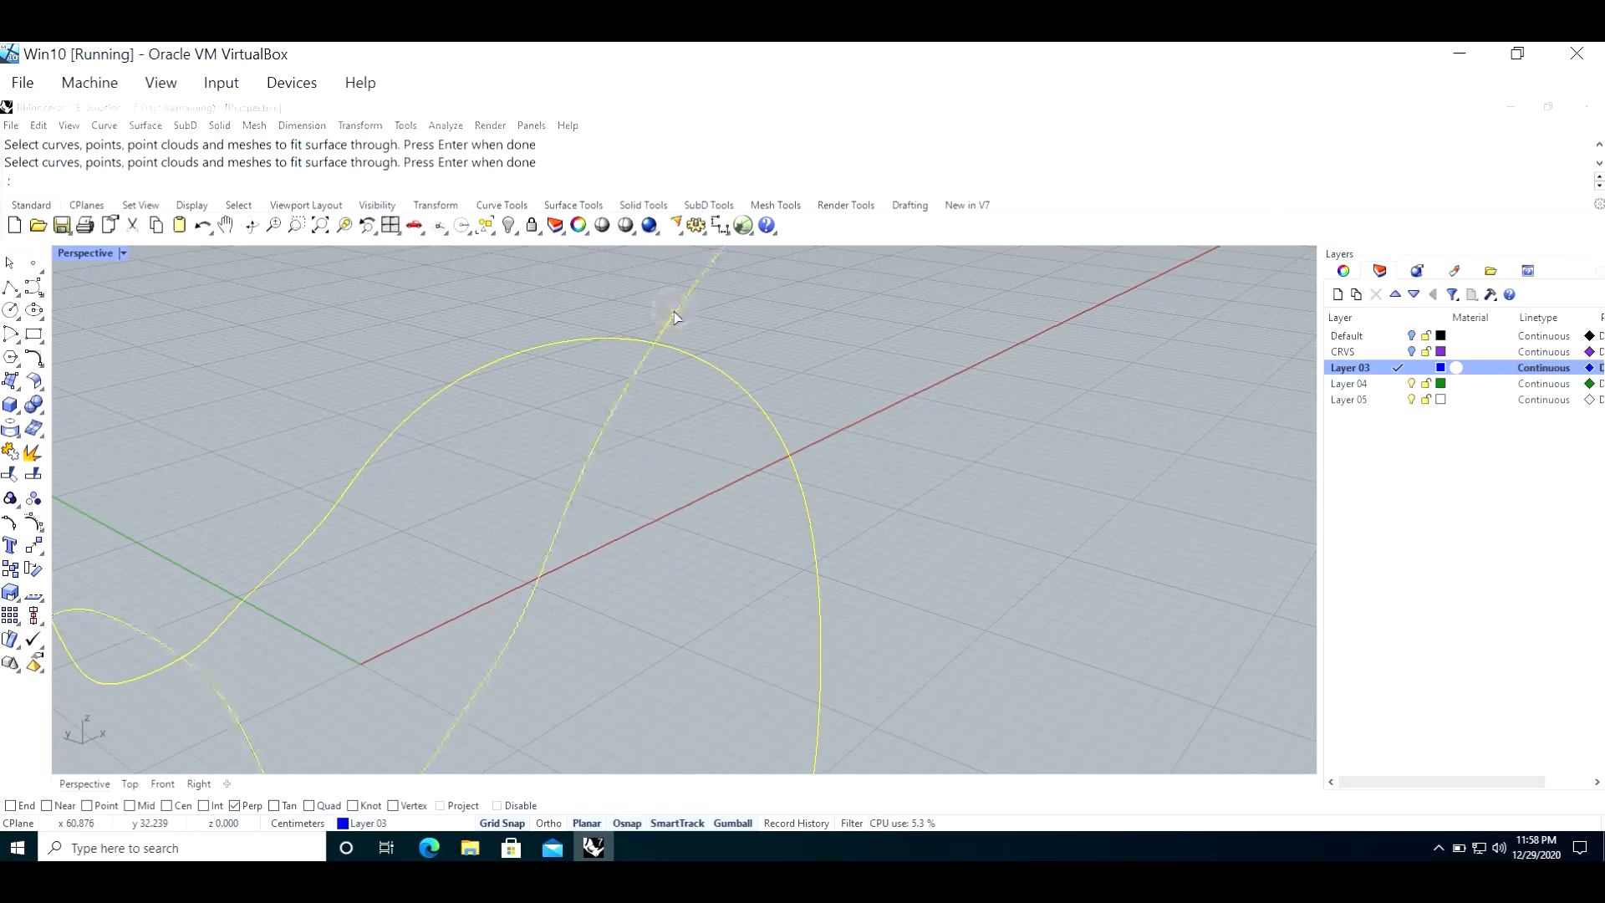
{"action": "key", "text": "Return"}
{"action": "key", "text": "Return"}
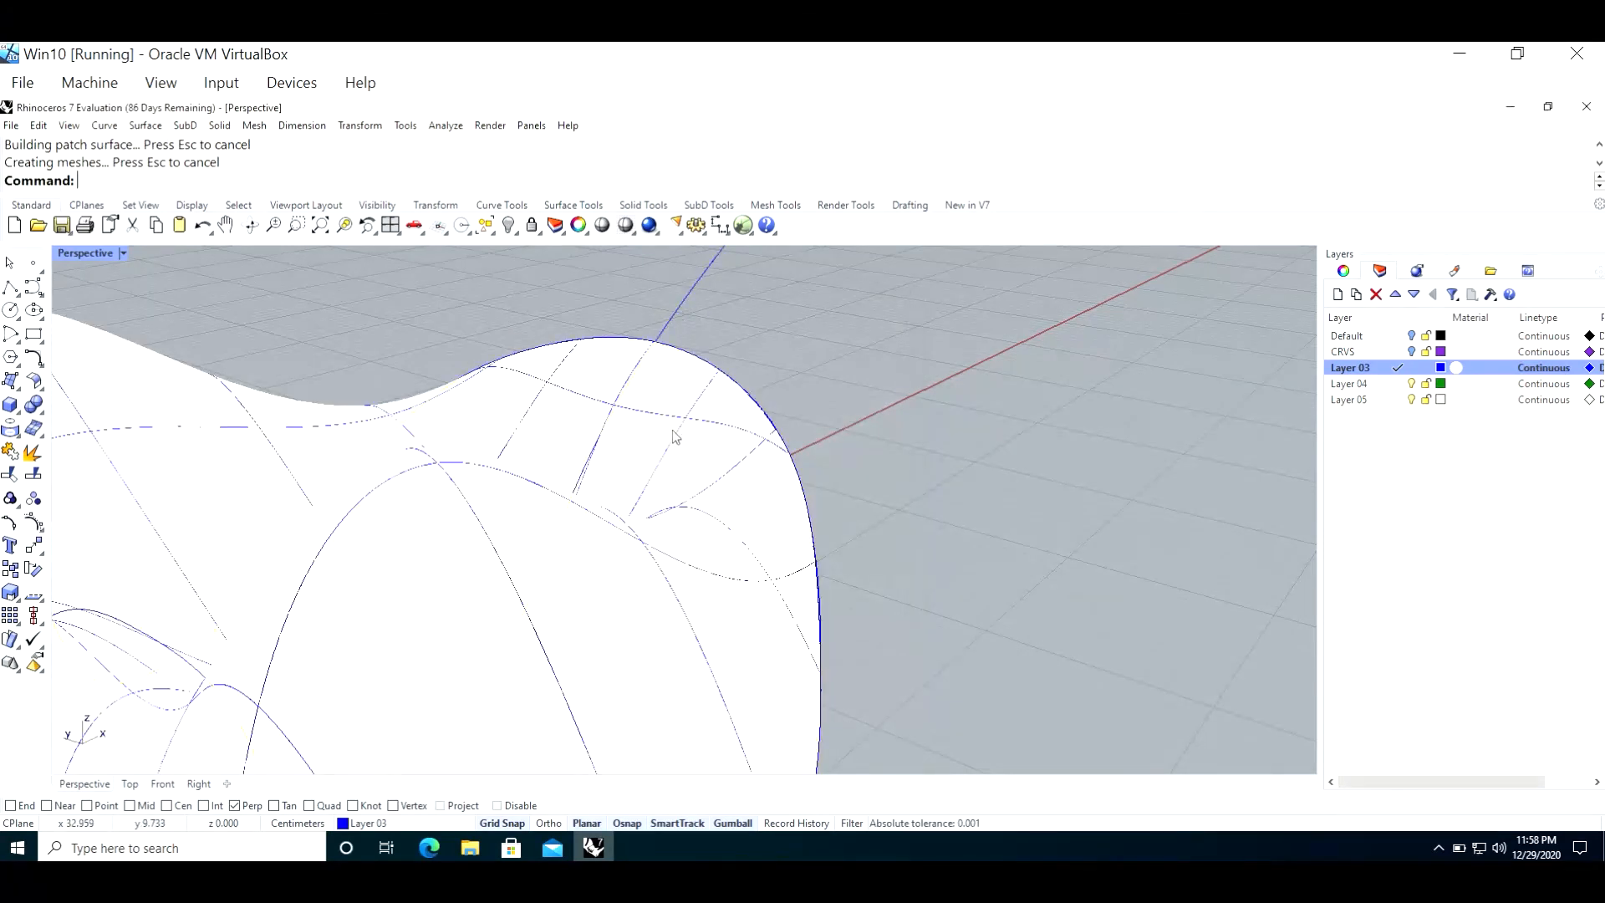
{"action": "left_click", "coordinate": [341, 227]}
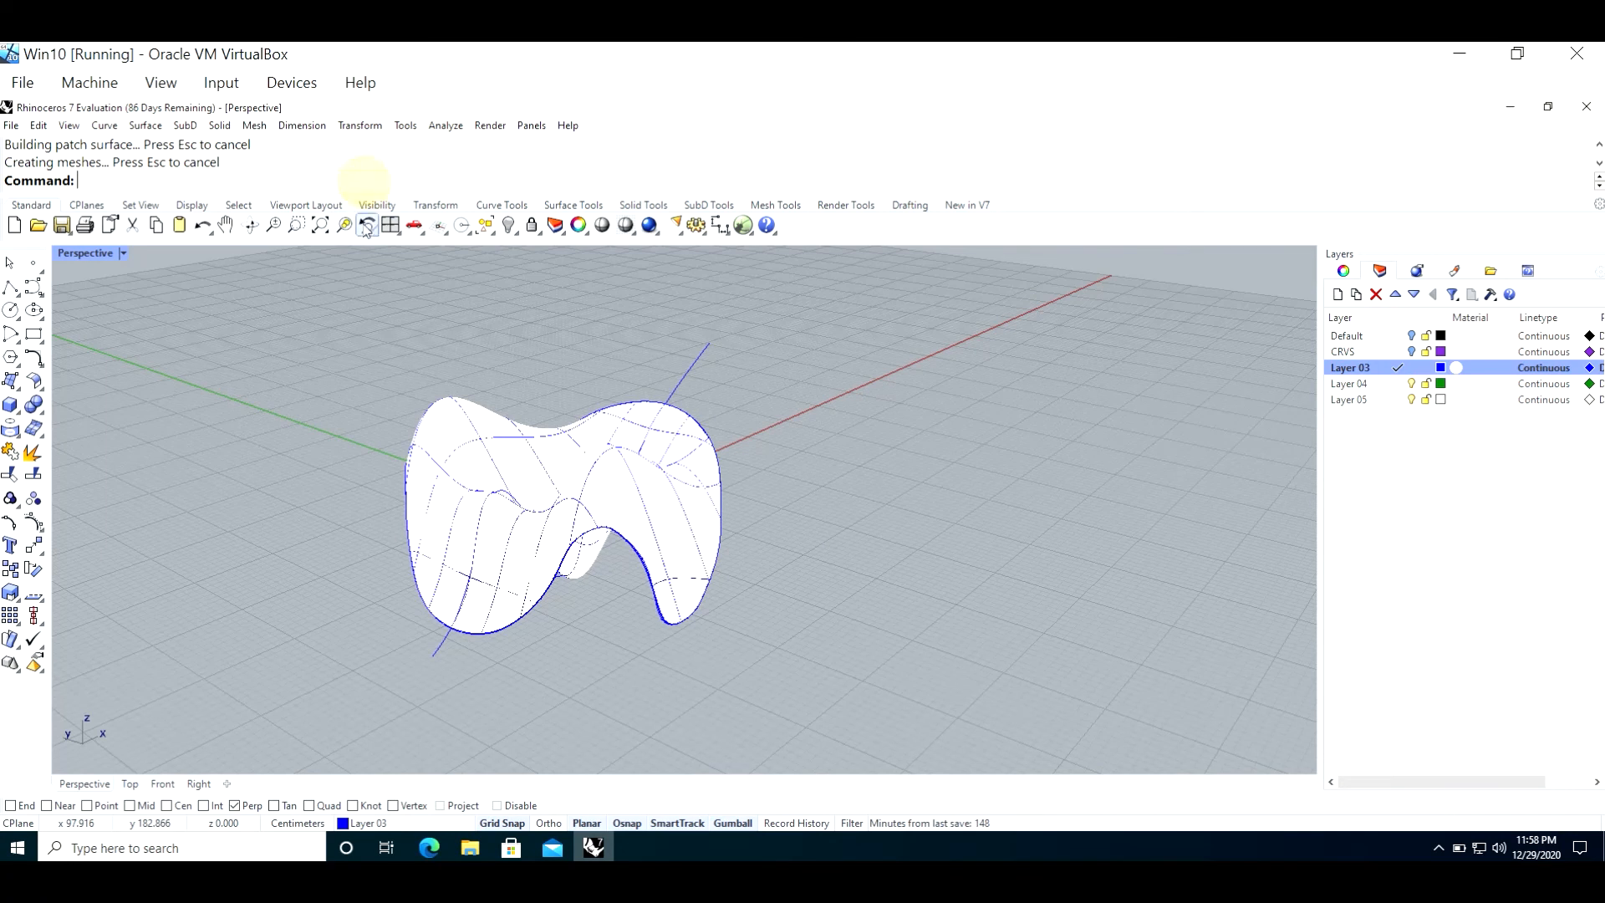
{"action": "type", "text": "Area"}
{"action": "key", "text": "Return"}
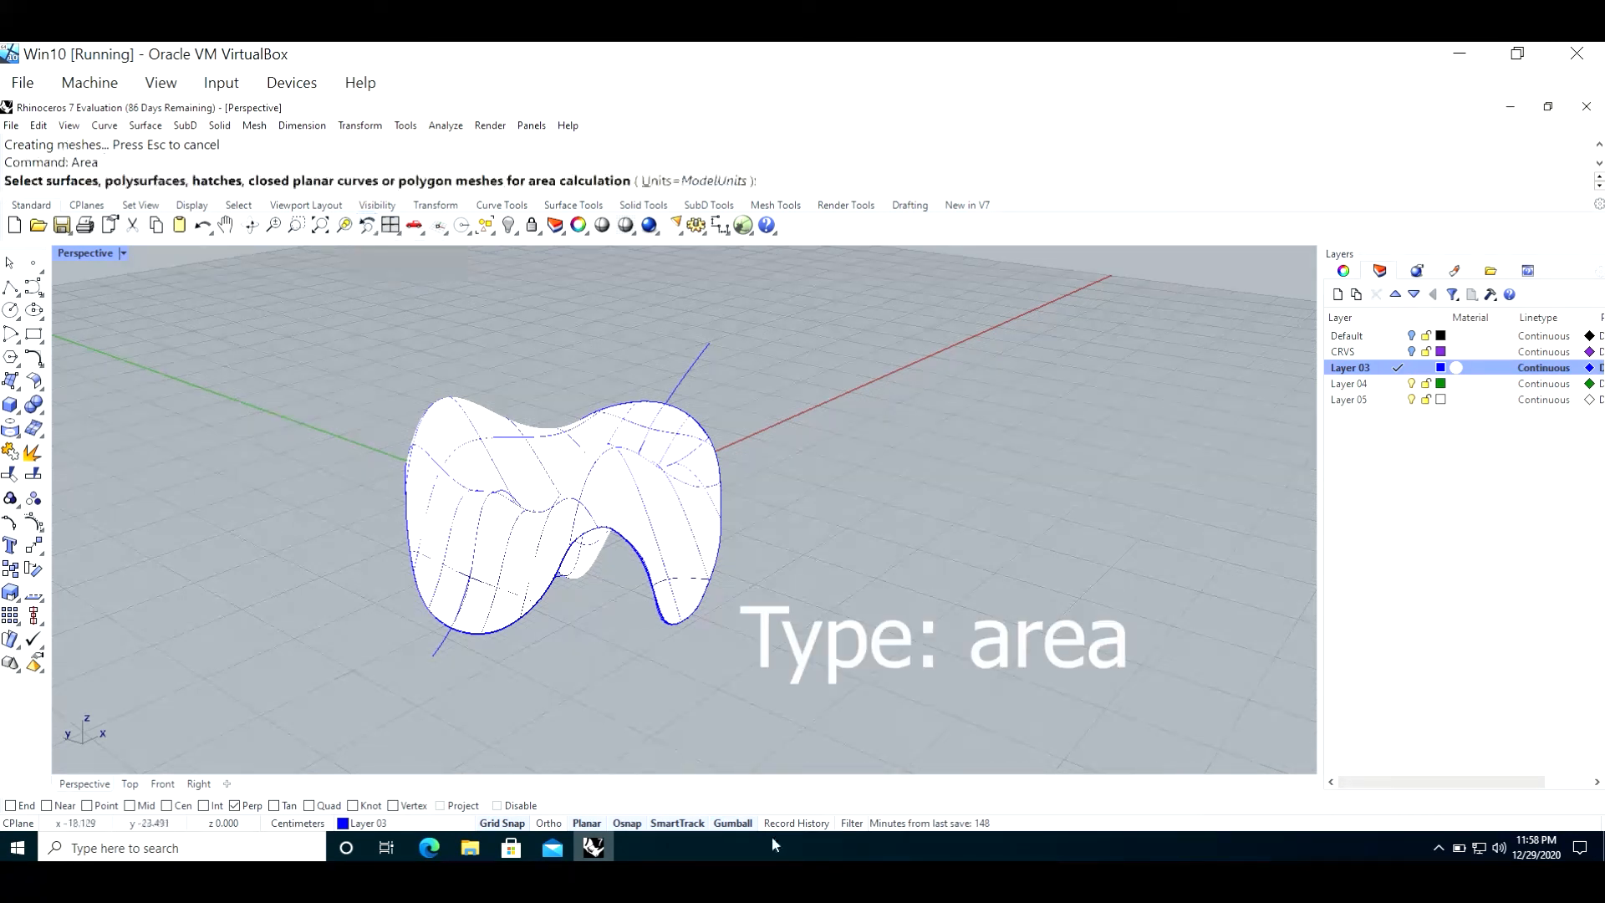
{"action": "left_click", "coordinate": [679, 549]}
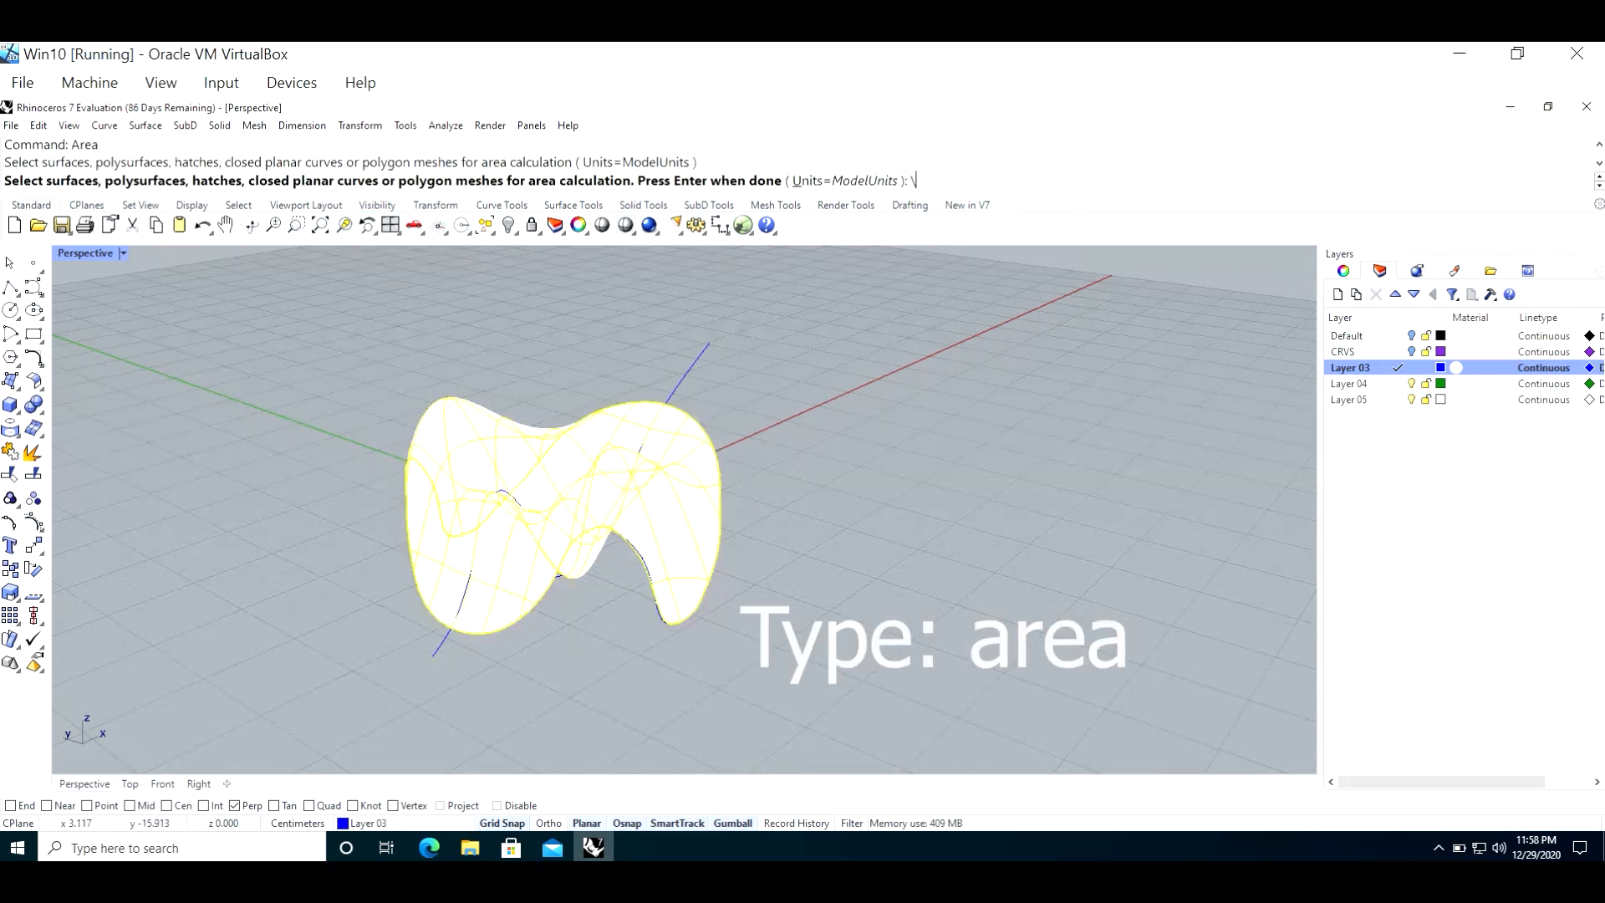
{"action": "type", "text": "\\\\"}
{"action": "key", "text": "Return"}
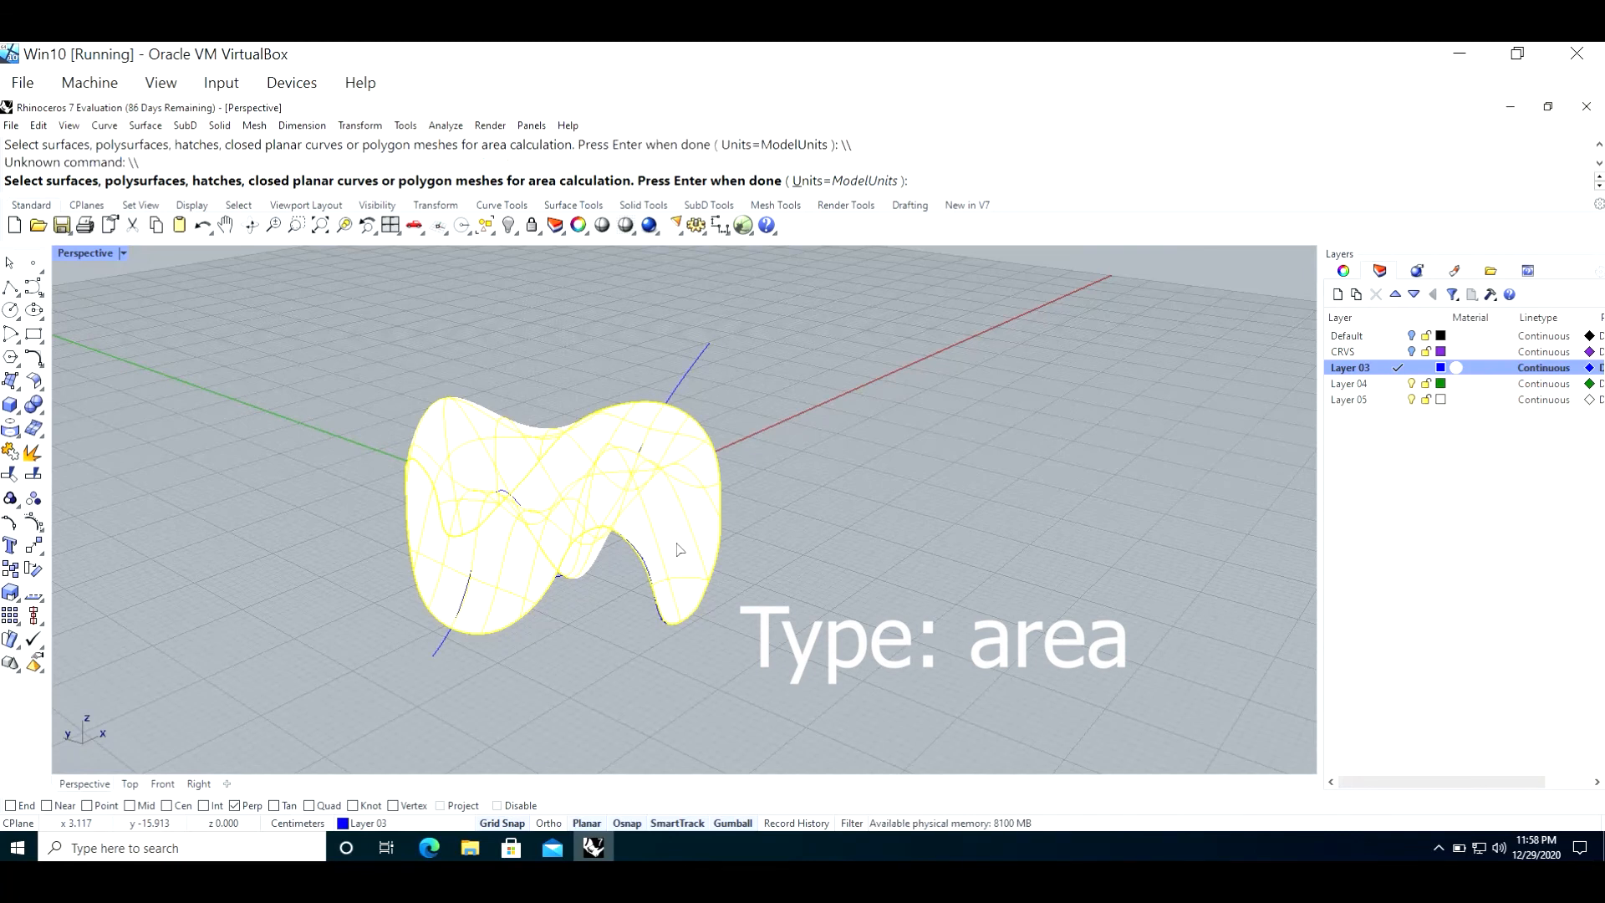
{"action": "key", "text": "Escape"}
Step: Calculate the area of the patched surface
{"action": "type", "text": "Area"}
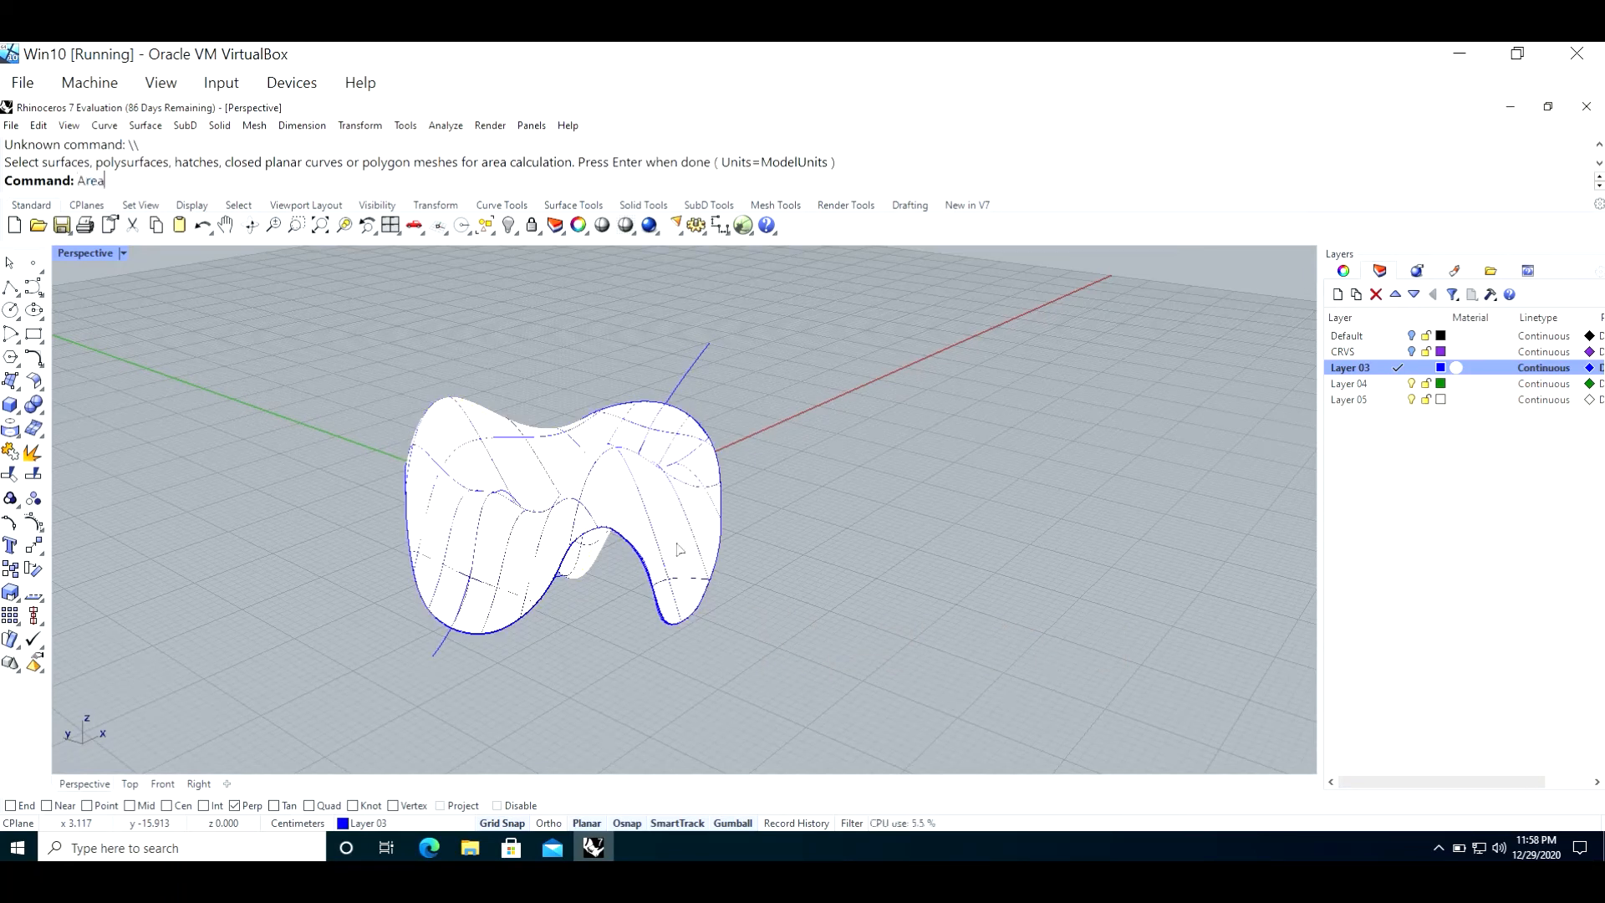
{"action": "key", "text": "Return"}
{"action": "left_click", "coordinate": [631, 516]}
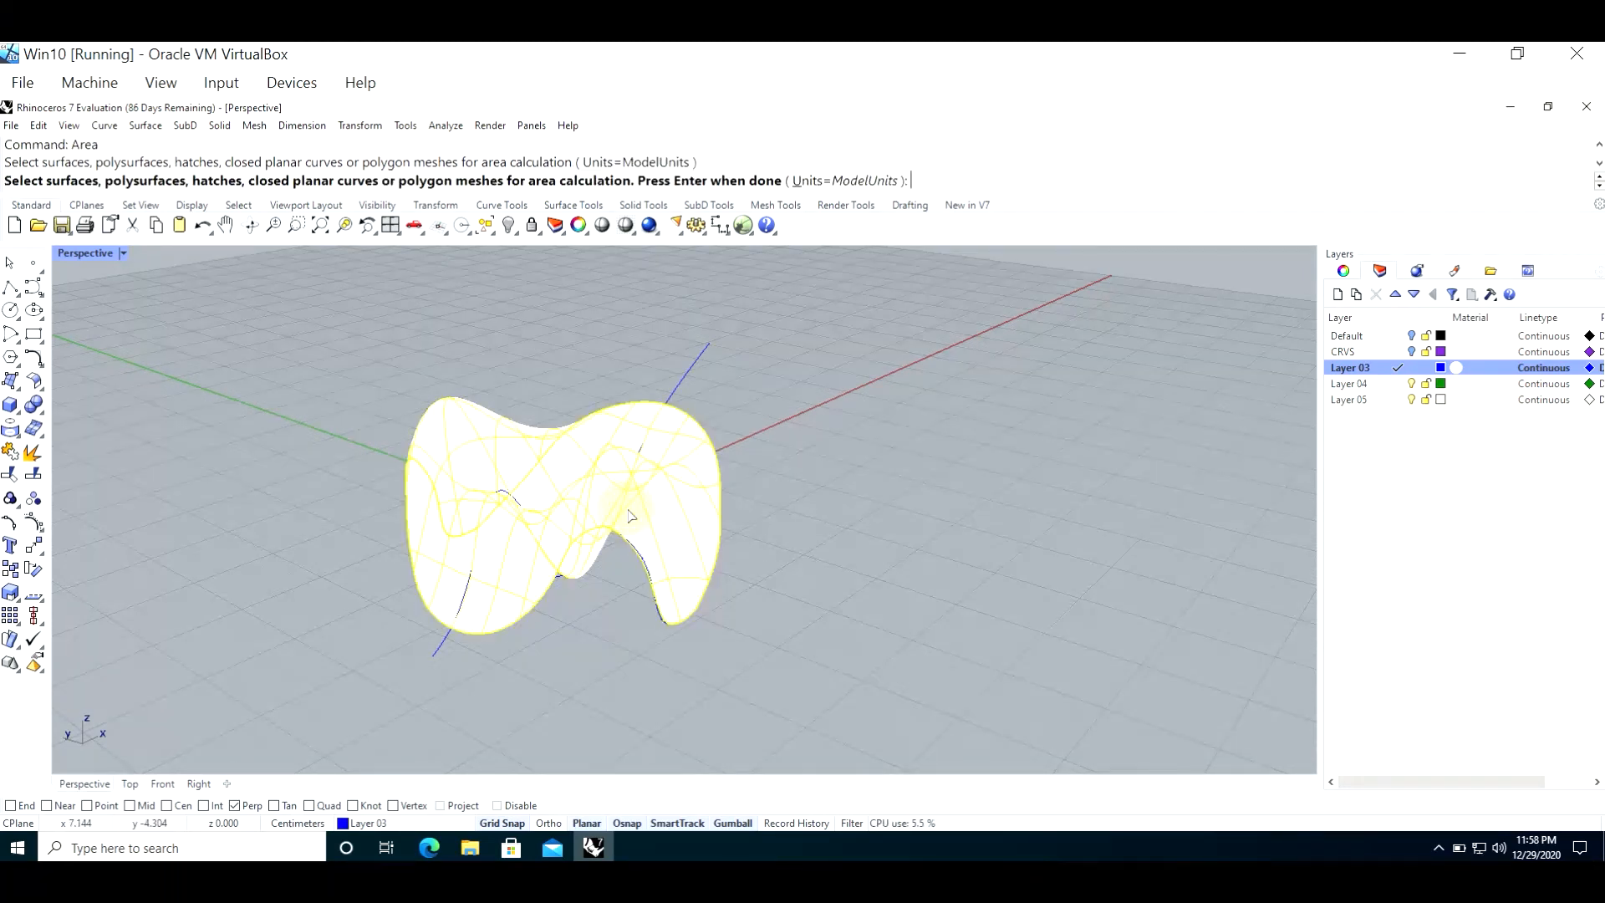
{"action": "key", "text": "Return"}
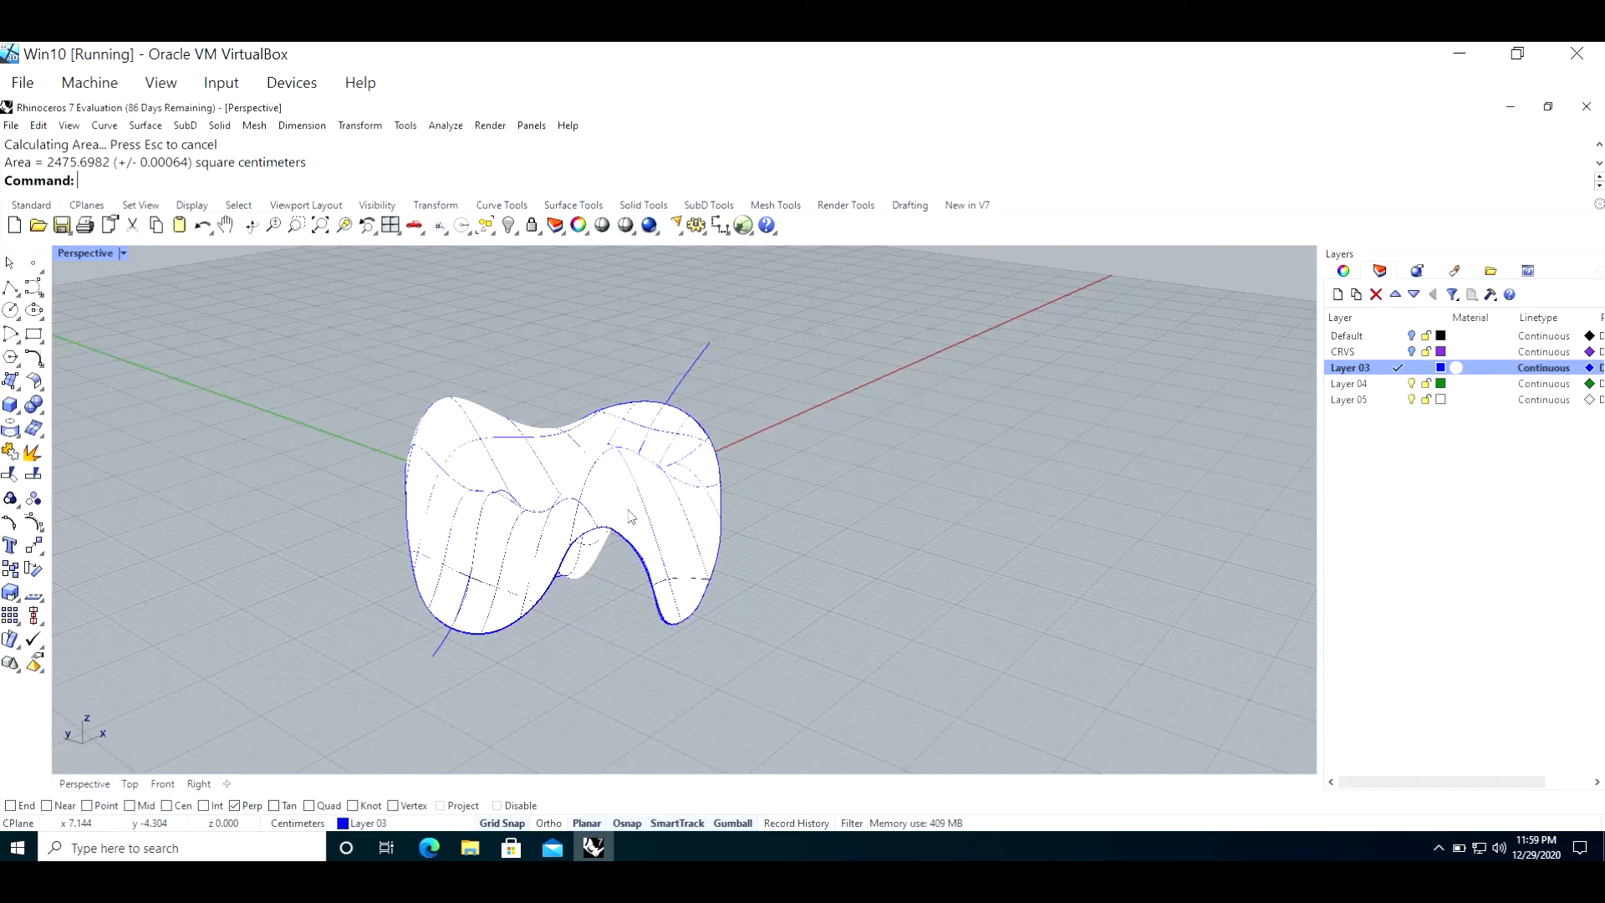
Step: Move the patched surface along X, Z and Y so it sits above and behind its source curves
{"action": "left_click", "coordinate": [630, 515]}
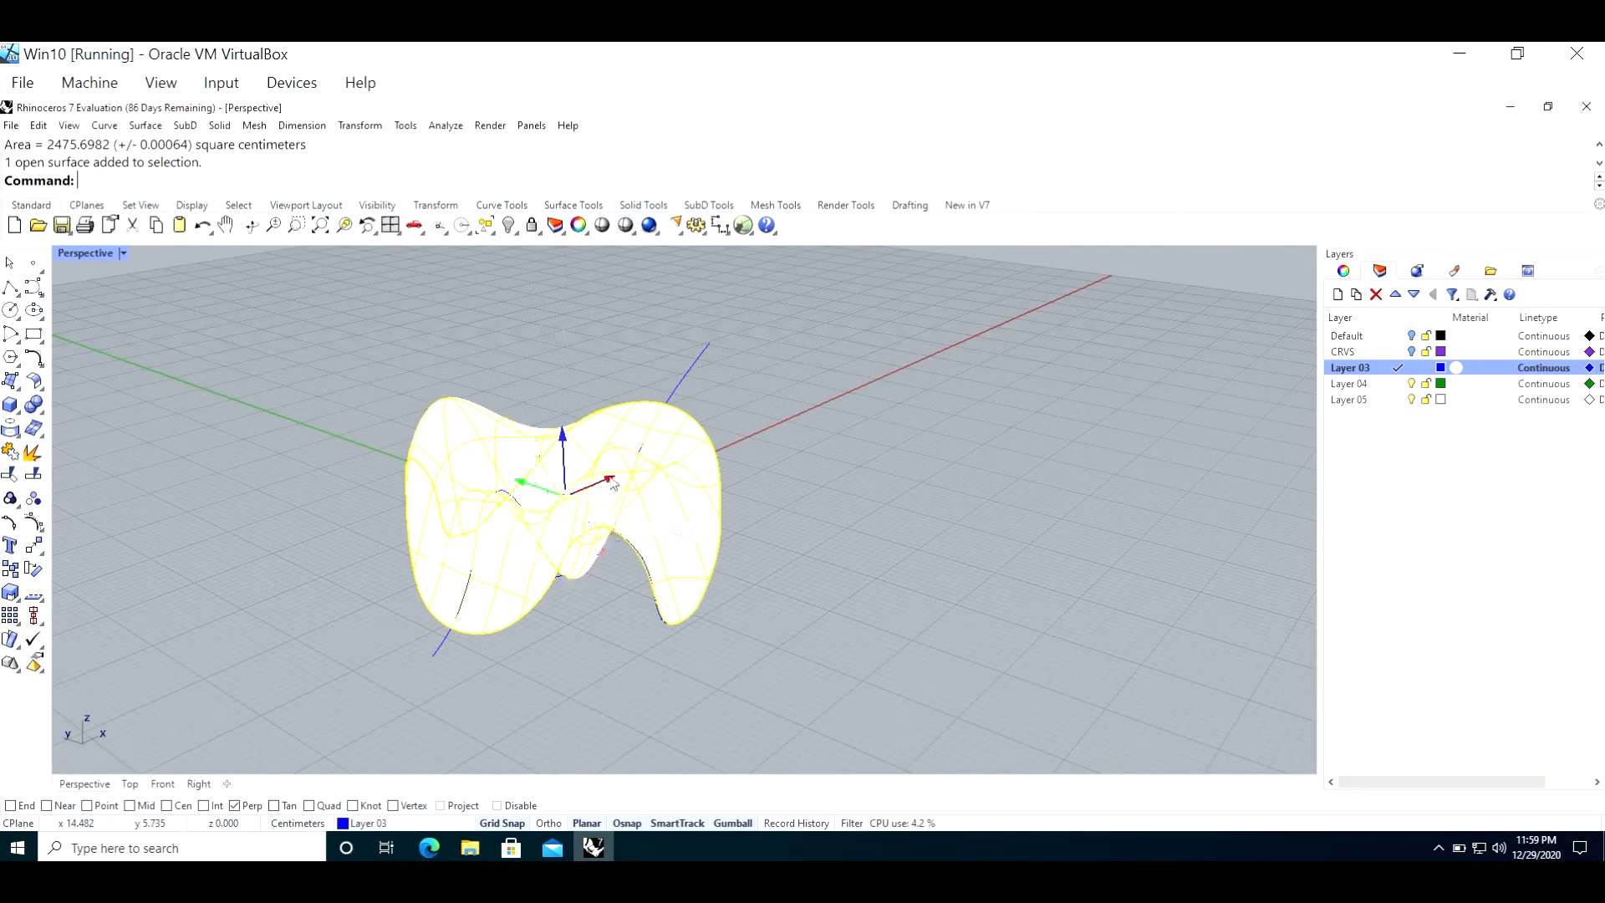
{"action": "left_click_drag", "start_coordinate": [605, 485], "coordinate": [772, 415]}
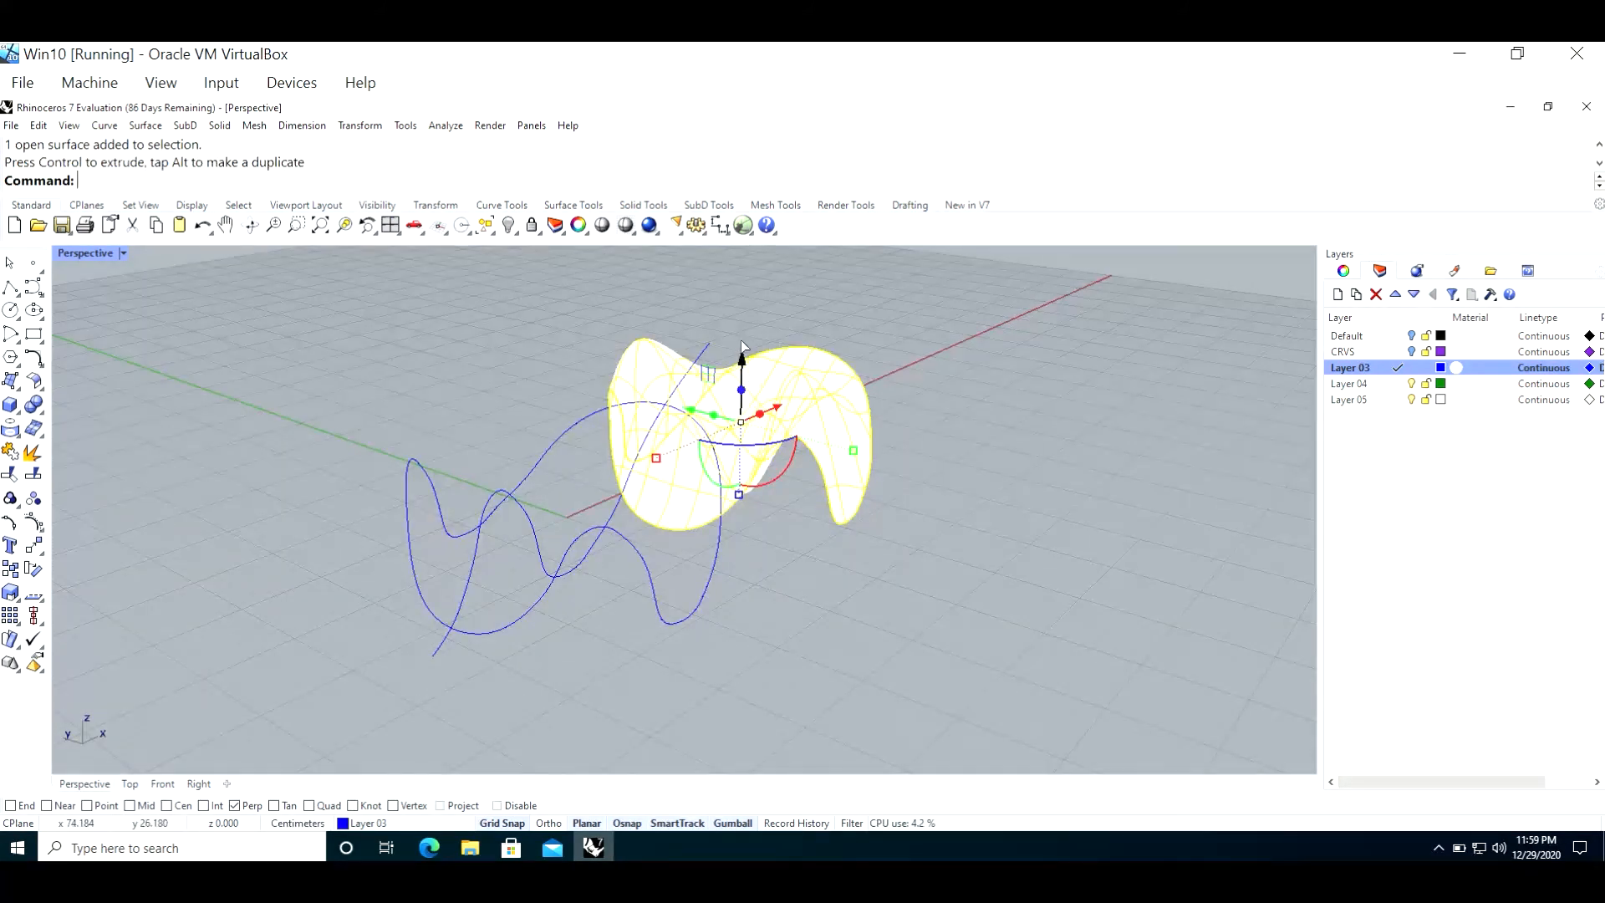
{"action": "left_click_drag", "start_coordinate": [743, 345], "coordinate": [742, 317]}
{"action": "left_click_drag", "start_coordinate": [689, 379], "coordinate": [472, 359]}
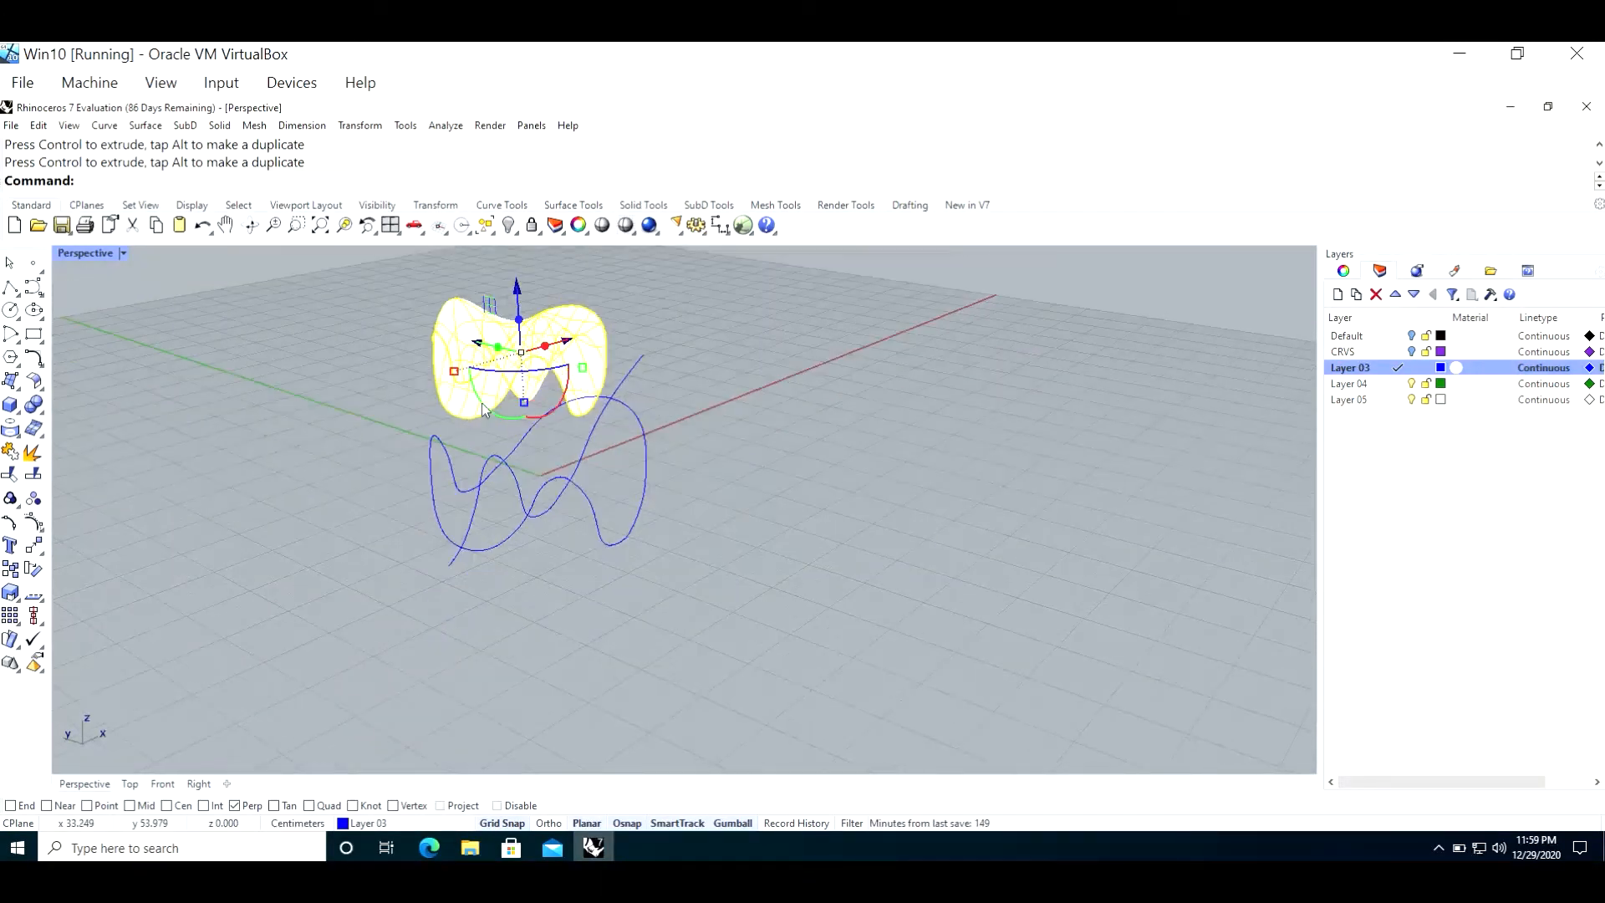
Step: Try a vertical gumball extrusion of the patched surface, inspect it up close, and undo the extrusion
{"action": "scroll", "coordinate": [494, 293], "scroll_direction": "up", "scroll_amount": 3}
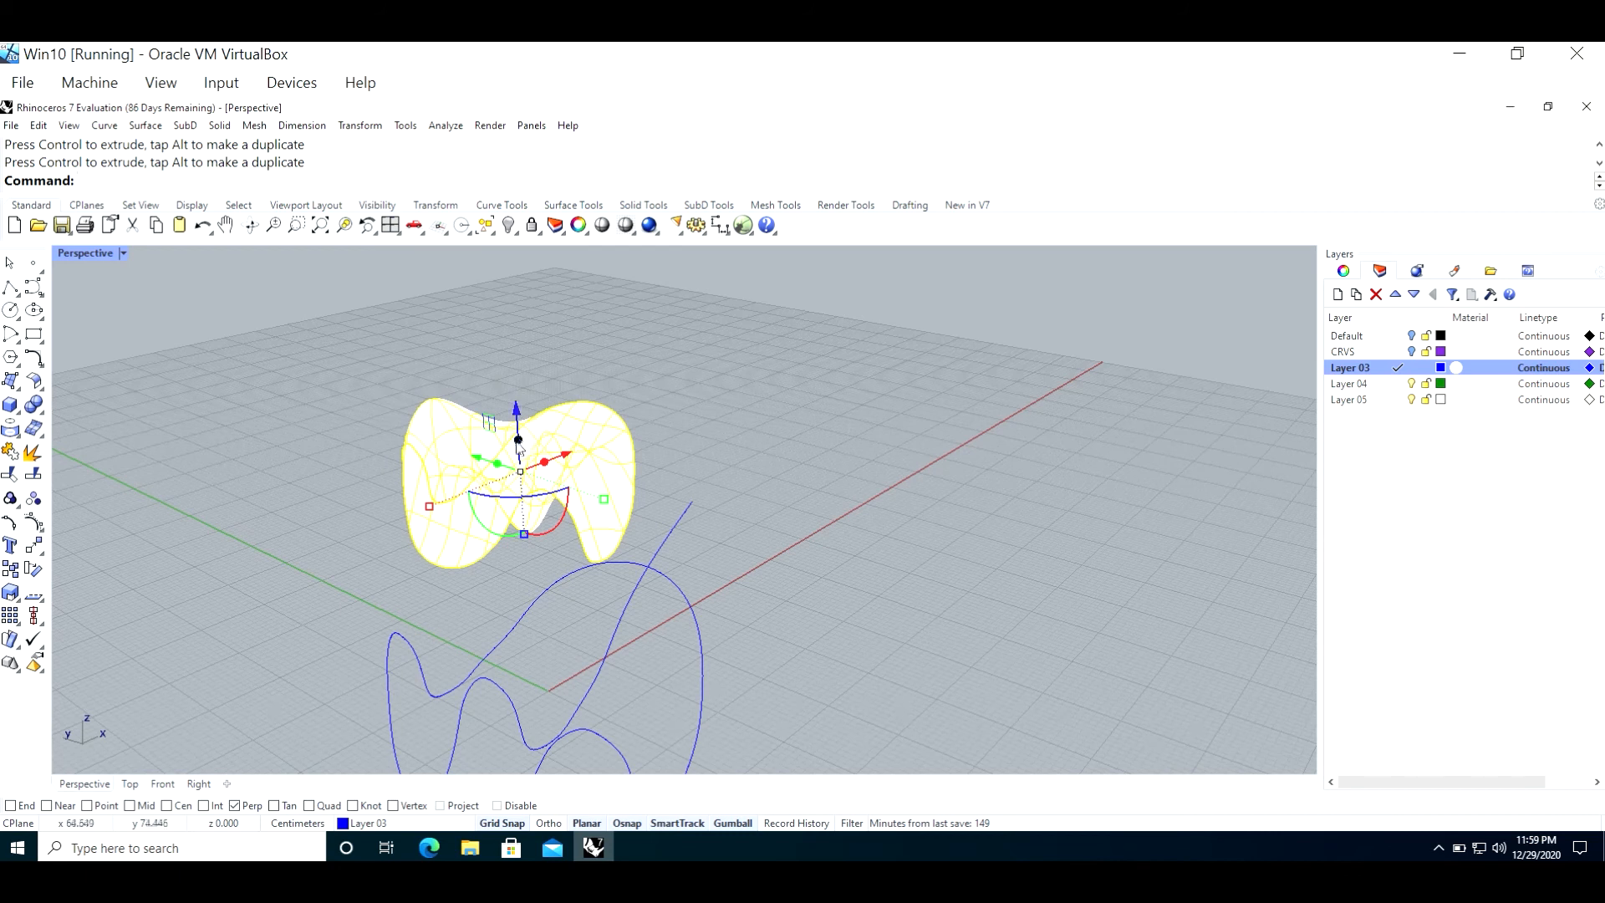
{"action": "left_click_drag", "start_coordinate": [520, 445], "coordinate": [520, 426]}
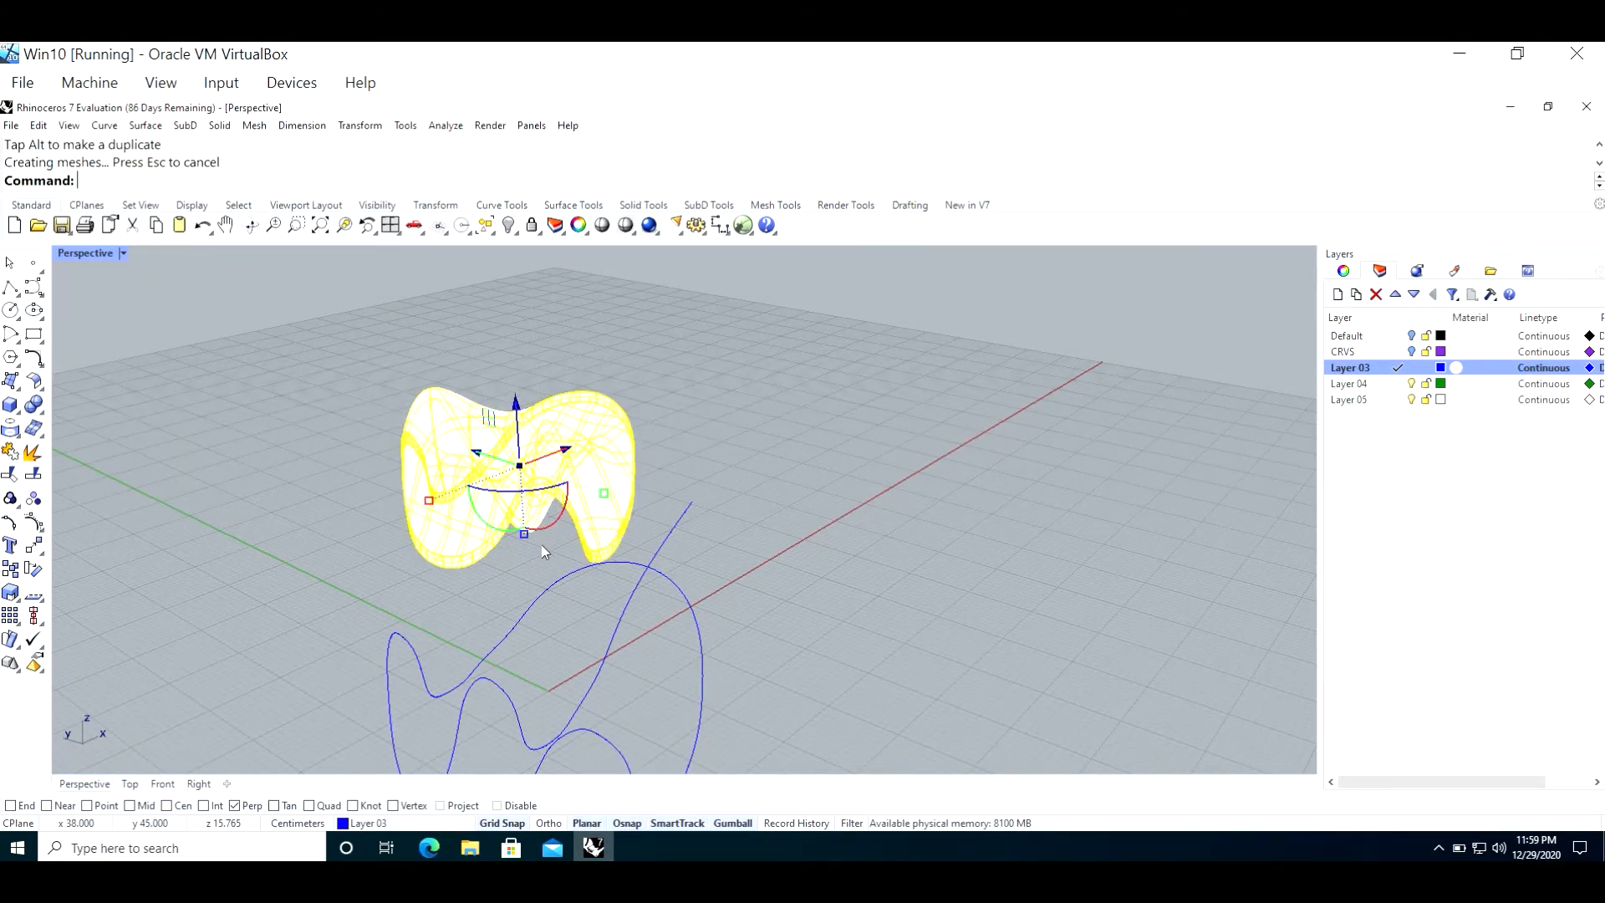
{"action": "scroll", "coordinate": [538, 543], "scroll_direction": "up", "scroll_amount": 3}
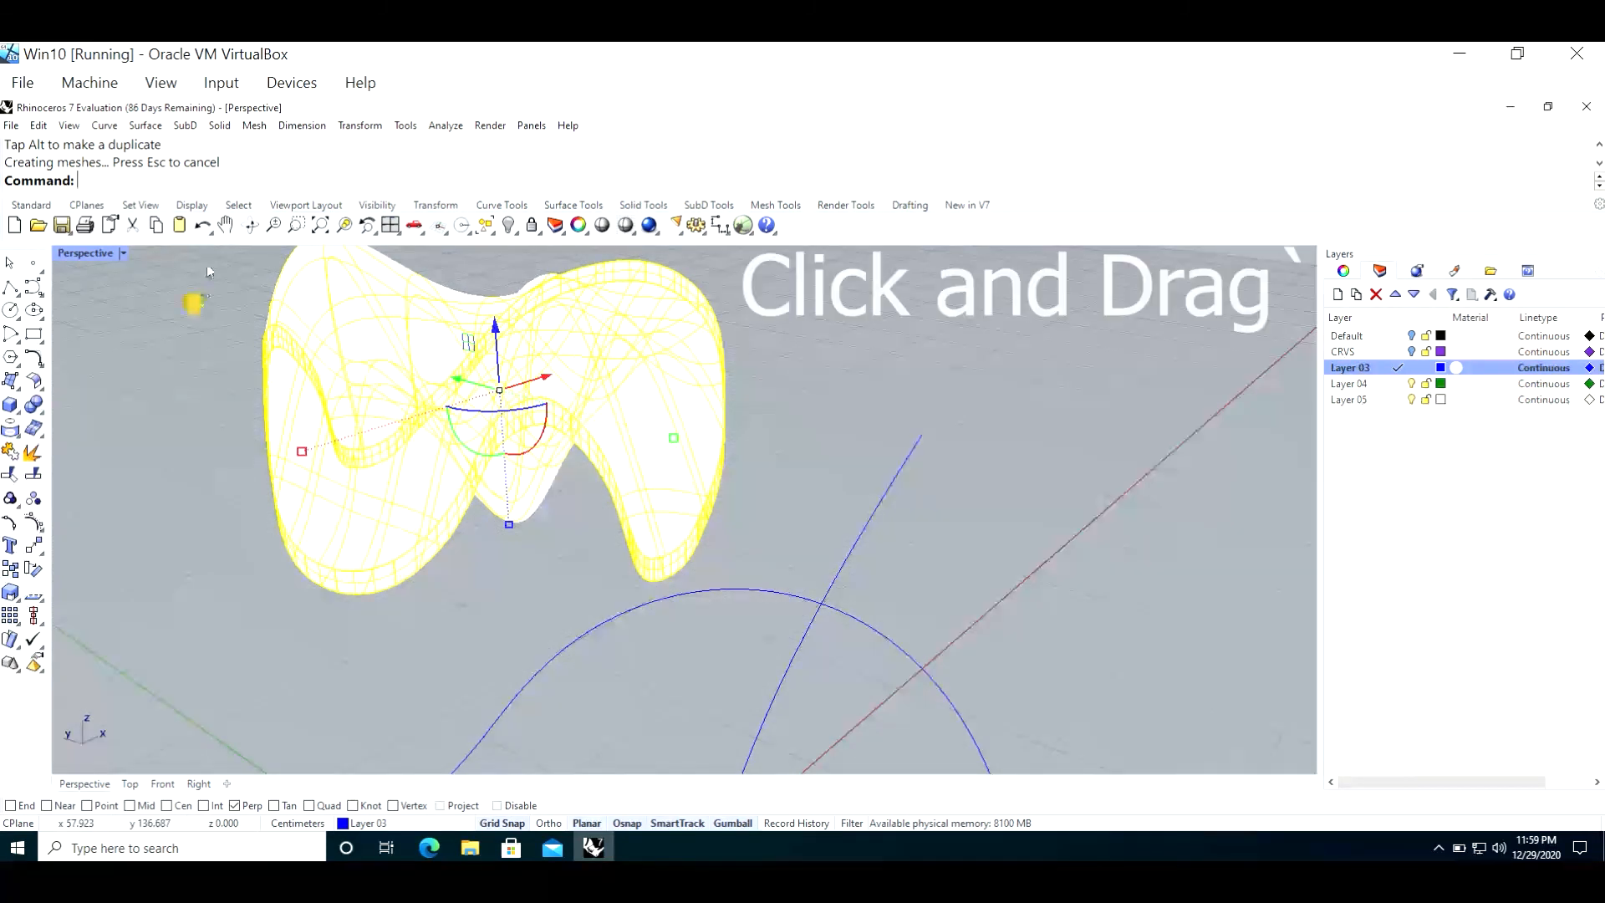
{"action": "left_click", "coordinate": [226, 499]}
{"action": "key", "text": "ctrl+z"}
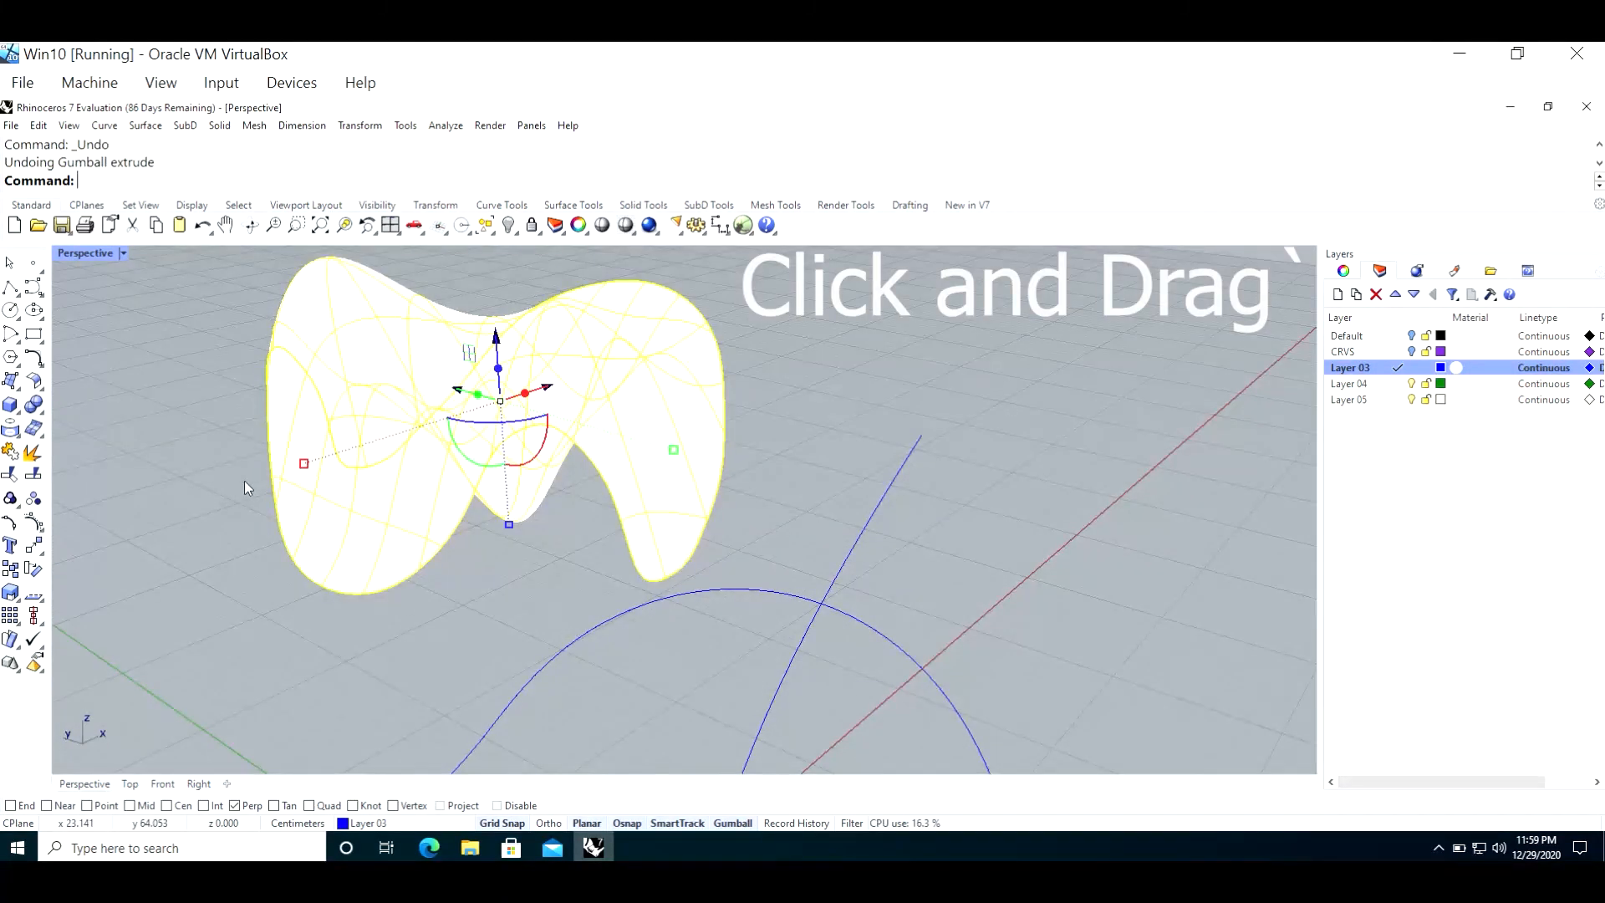
Step: Try to calculate the volume of the open patched surface and decline to continue with the non-closed object
{"action": "left_click", "coordinate": [244, 480]}
{"action": "type", "text": "Volume"}
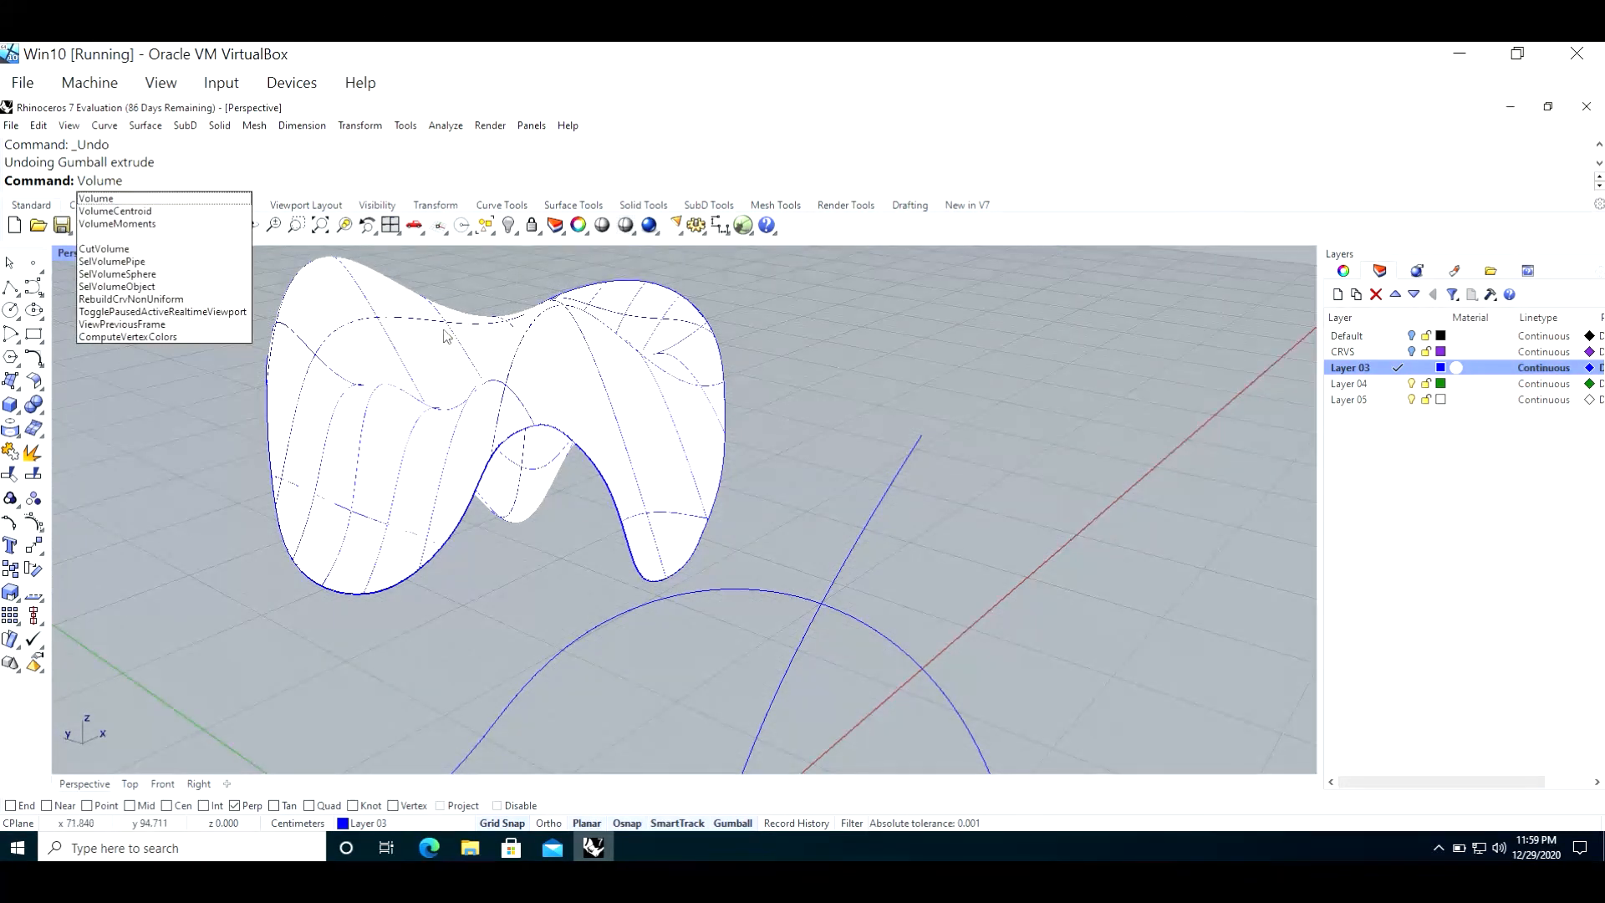
{"action": "left_click", "coordinate": [386, 363]}
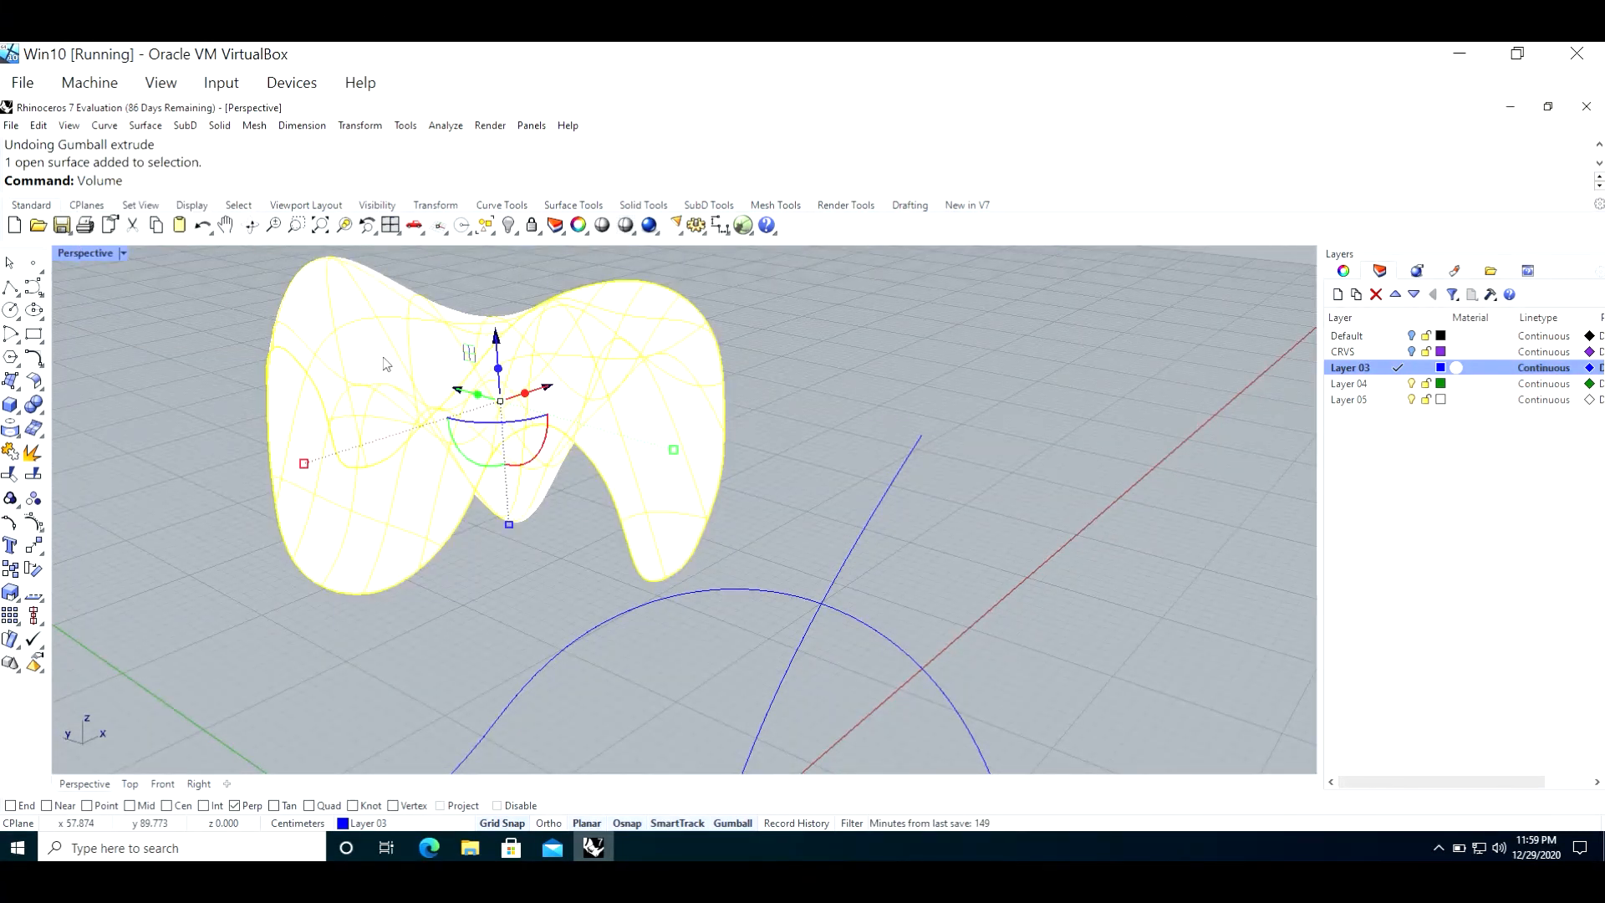
{"action": "key", "text": "Return"}
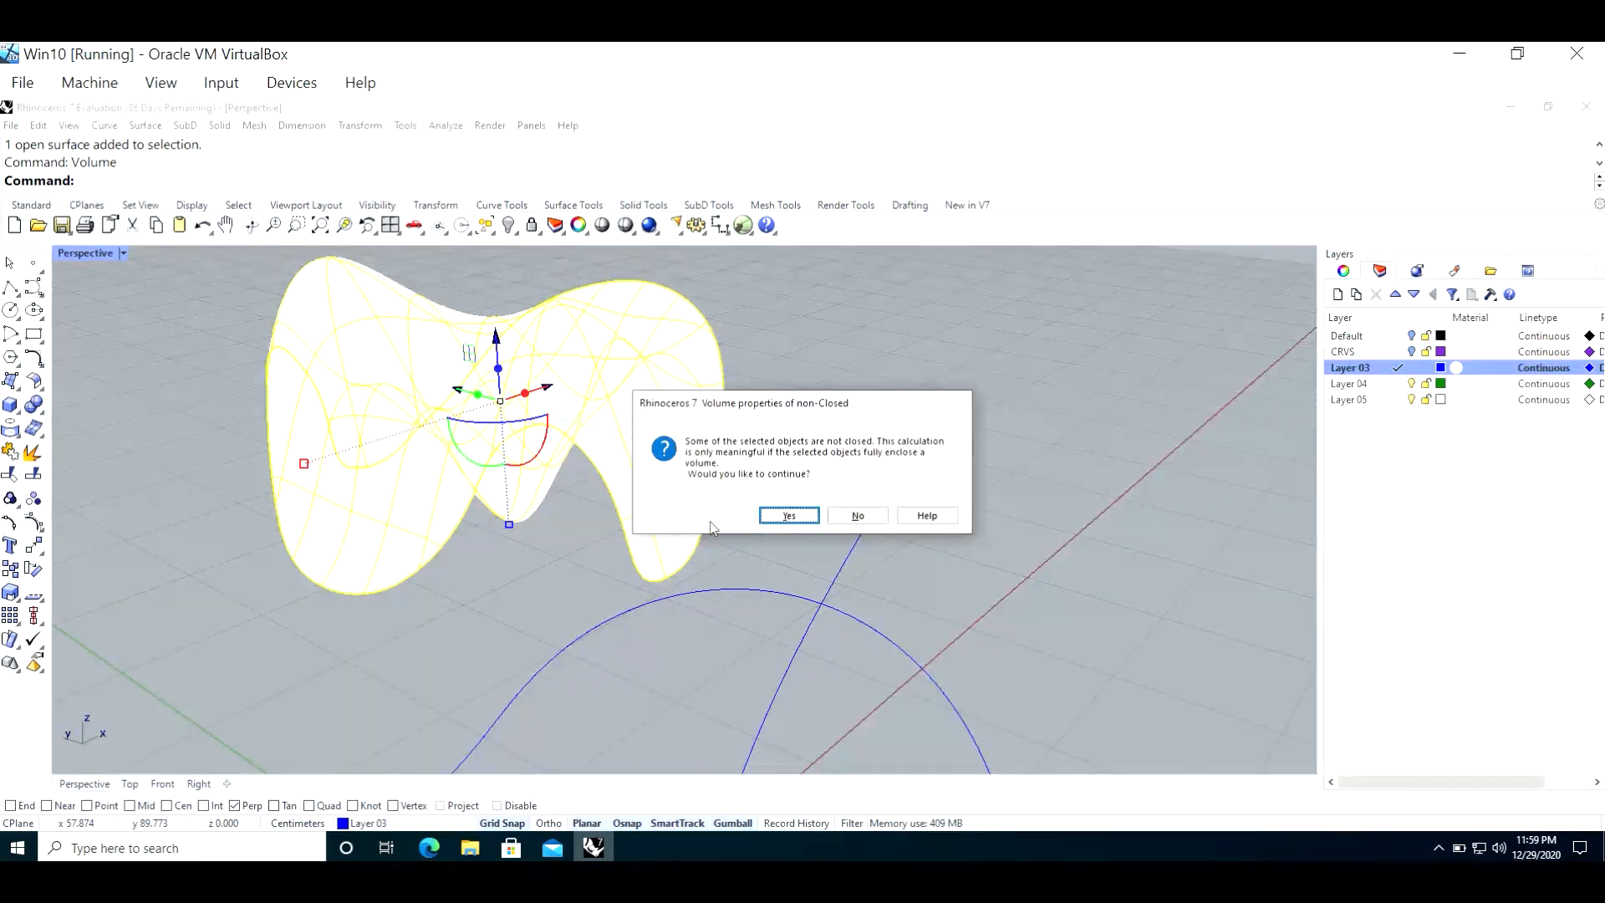
{"action": "left_click", "coordinate": [861, 517]}
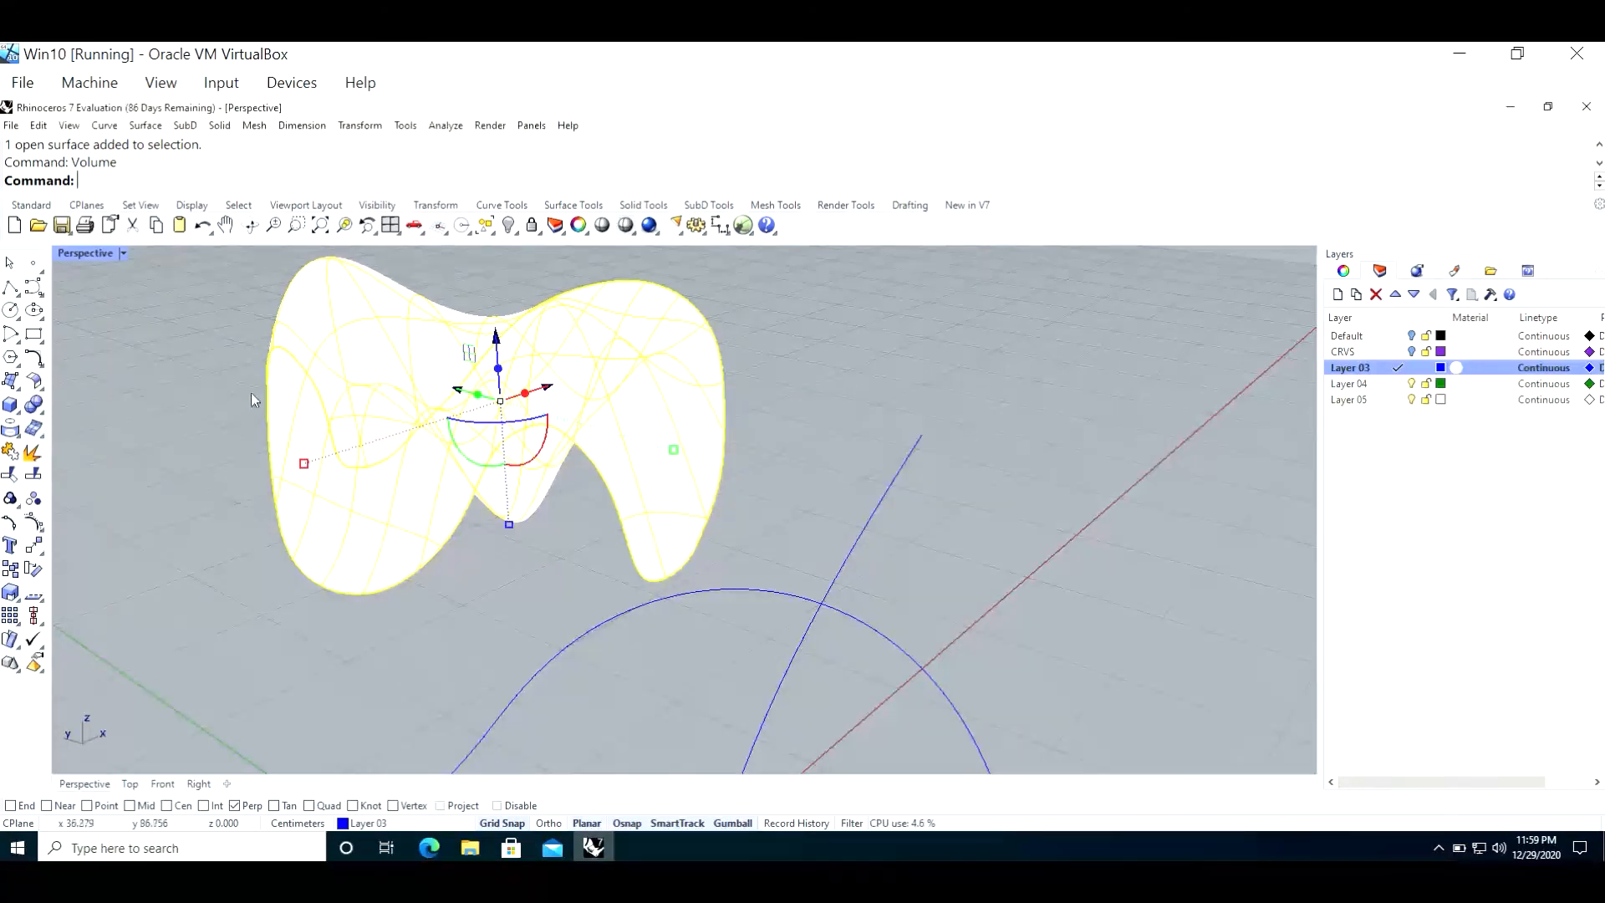
Step: Extrude the patched surface slightly upward with the gumball to form a thin solid, and calculate that solid's volume
{"action": "left_click_drag", "start_coordinate": [499, 369], "coordinate": [499, 358]}
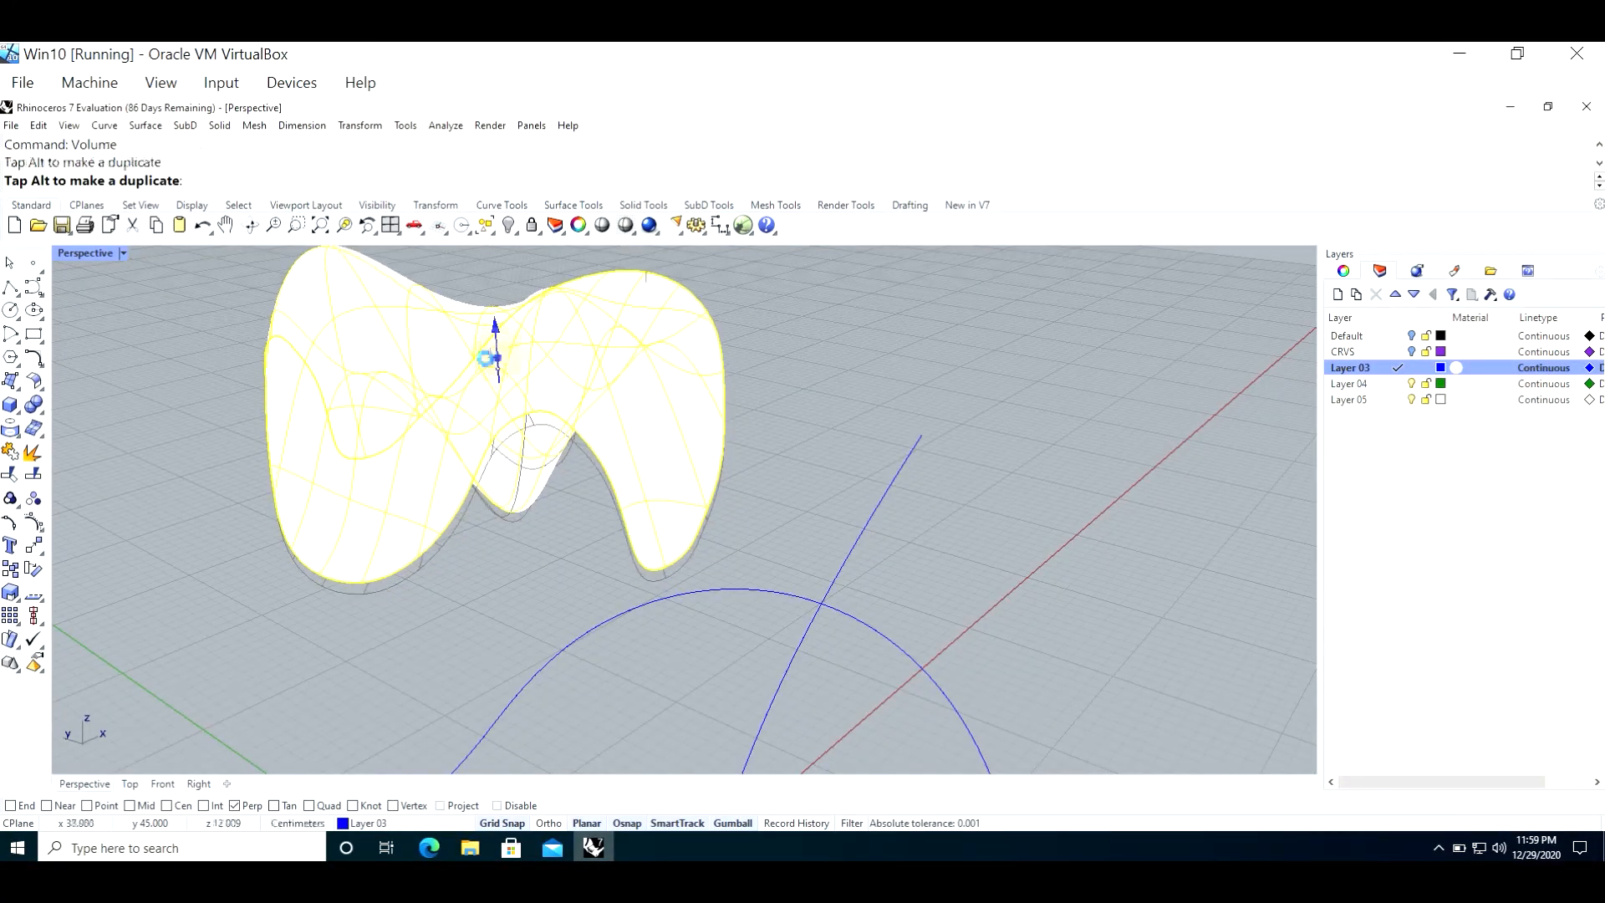
{"action": "left_click", "coordinate": [191, 429]}
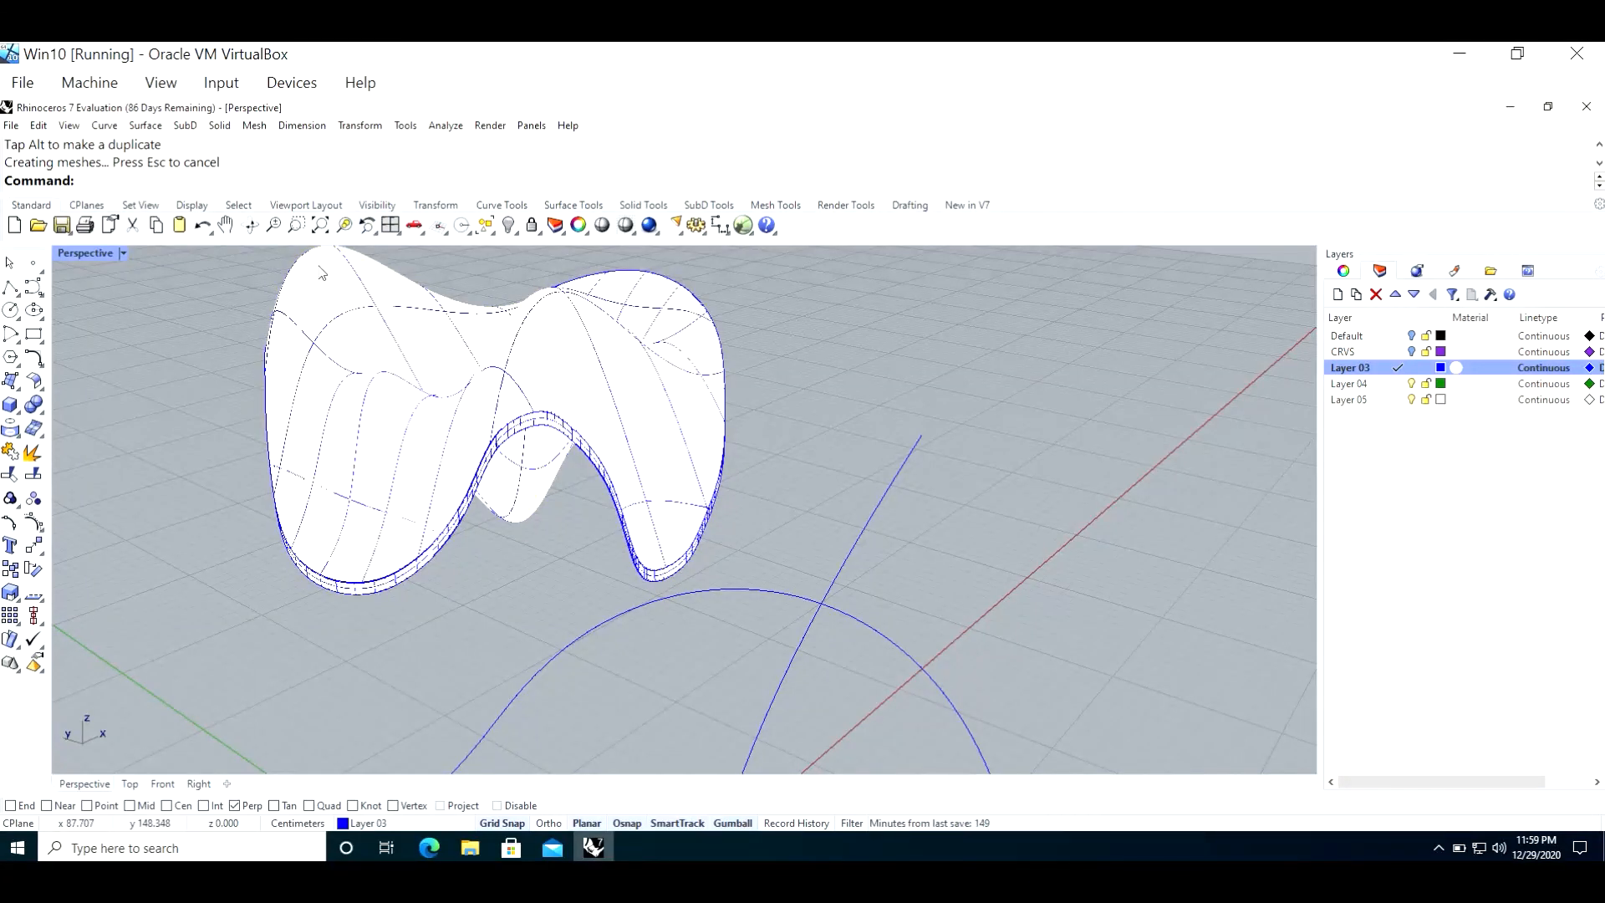
{"action": "type", "text": "Volume"}
{"action": "key", "text": "Return"}
{"action": "left_click", "coordinate": [384, 355]}
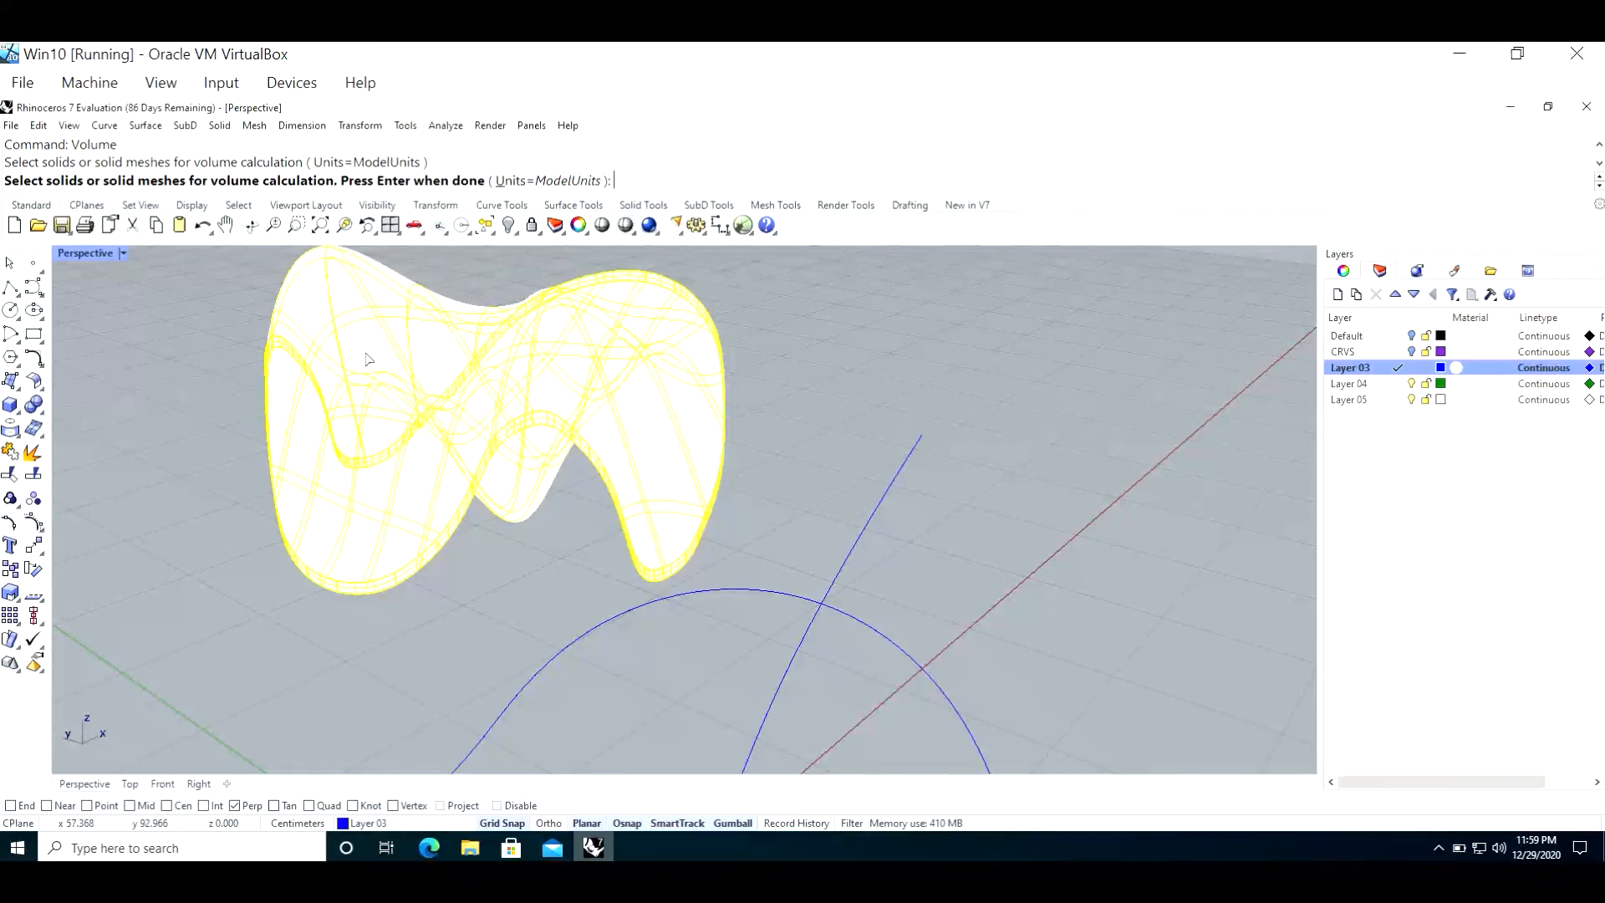
{"action": "key", "text": "Return"}
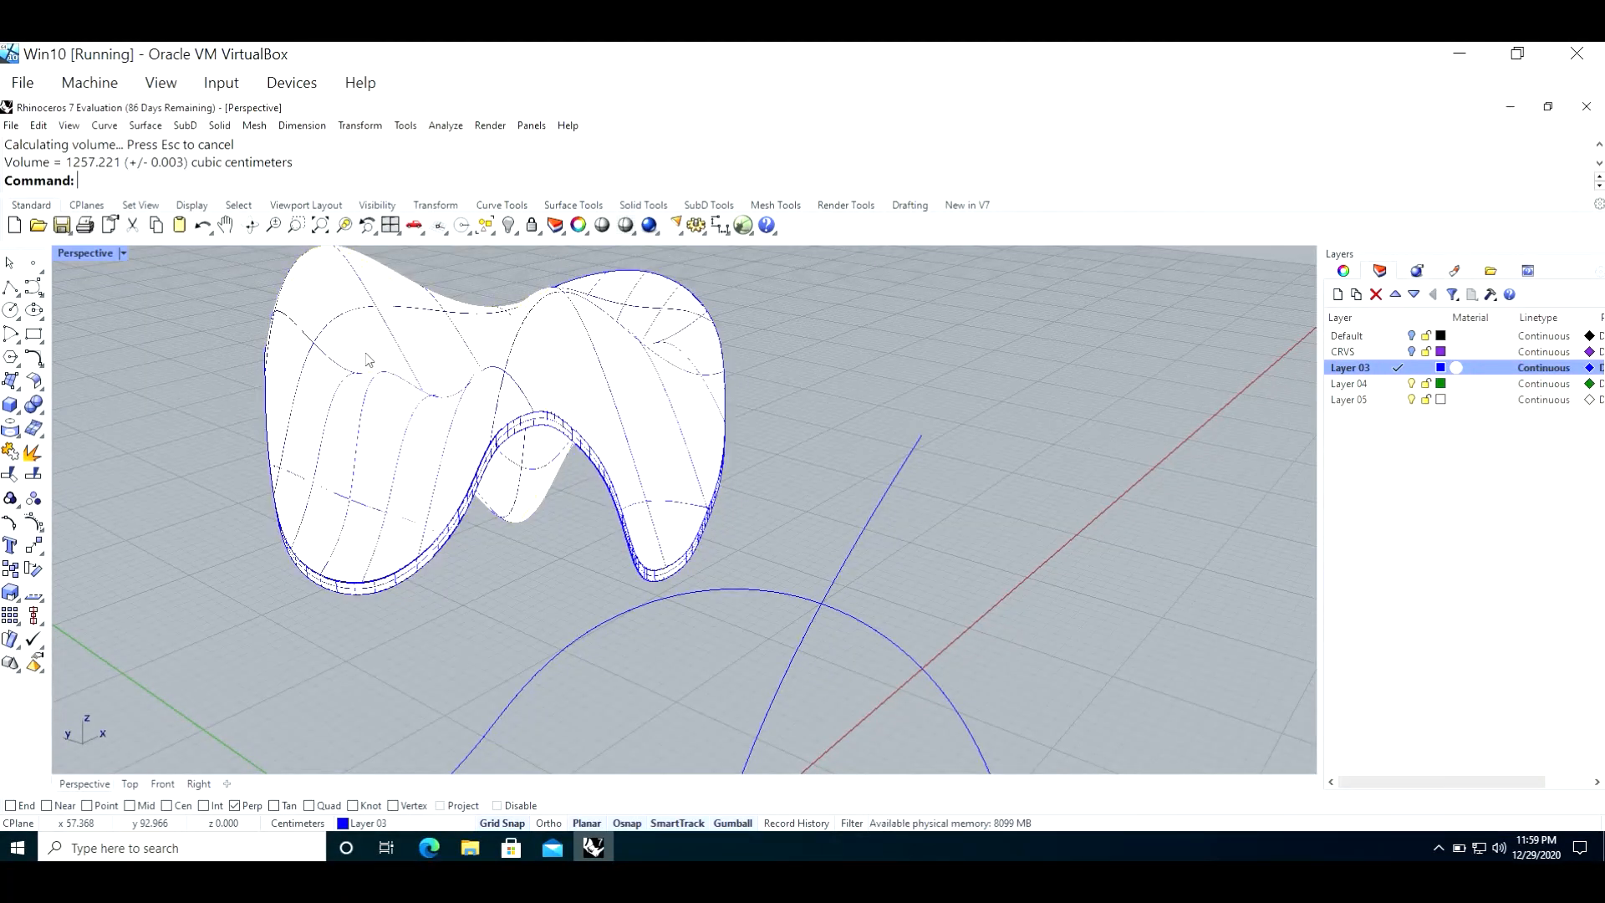
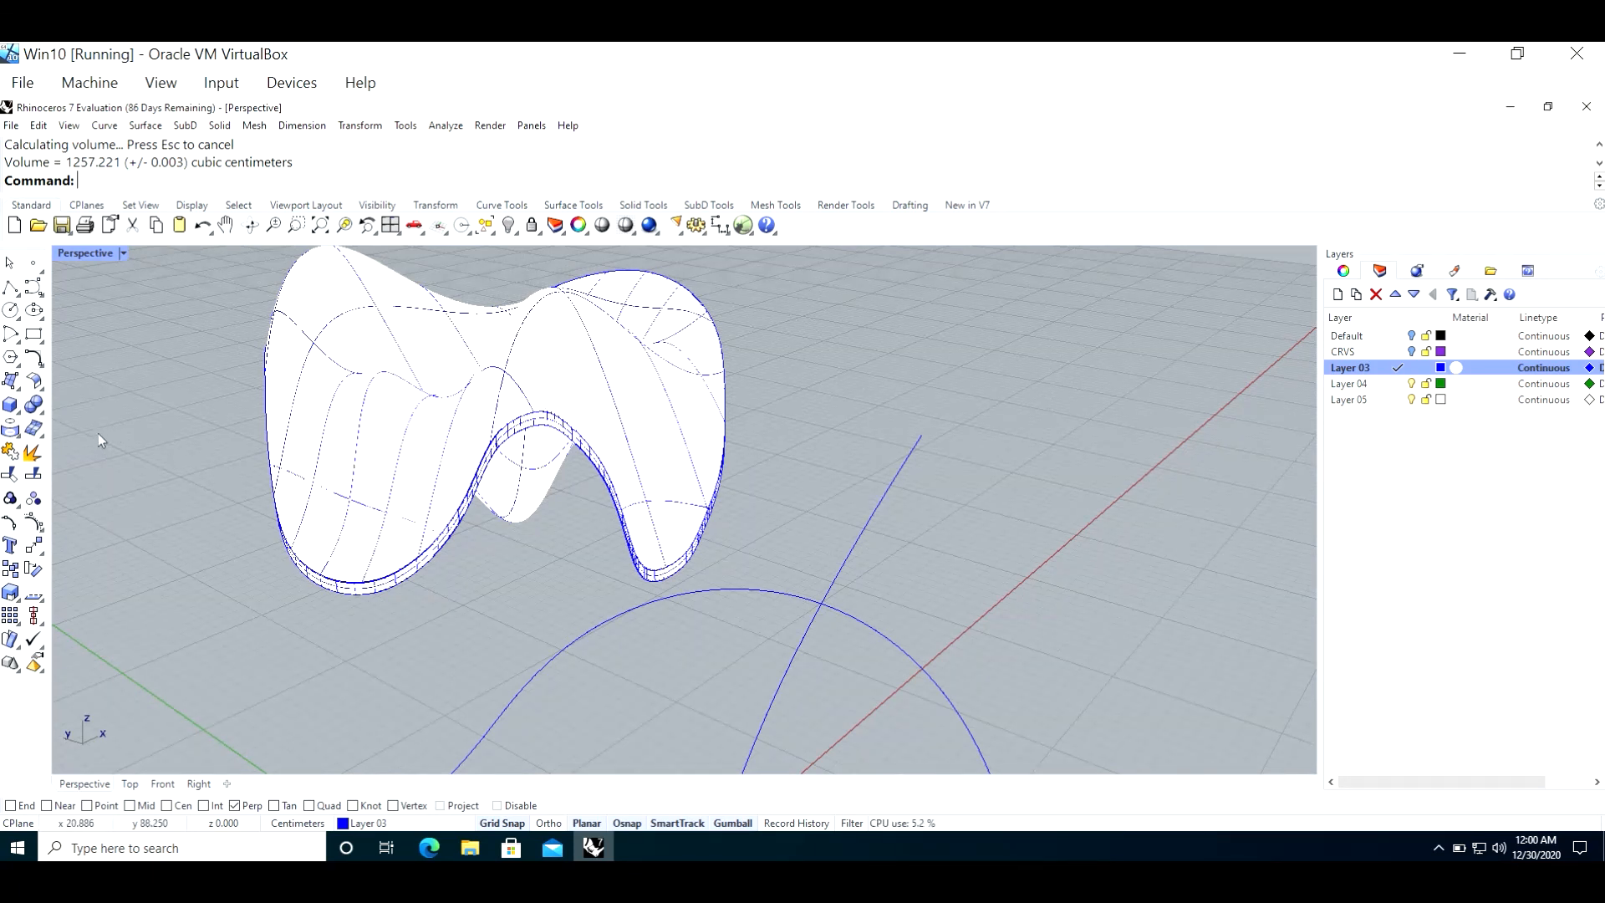
Step: Review the export file types available when saving the model under a different name, and cancel without saving
{"action": "left_click", "coordinate": [11, 126]}
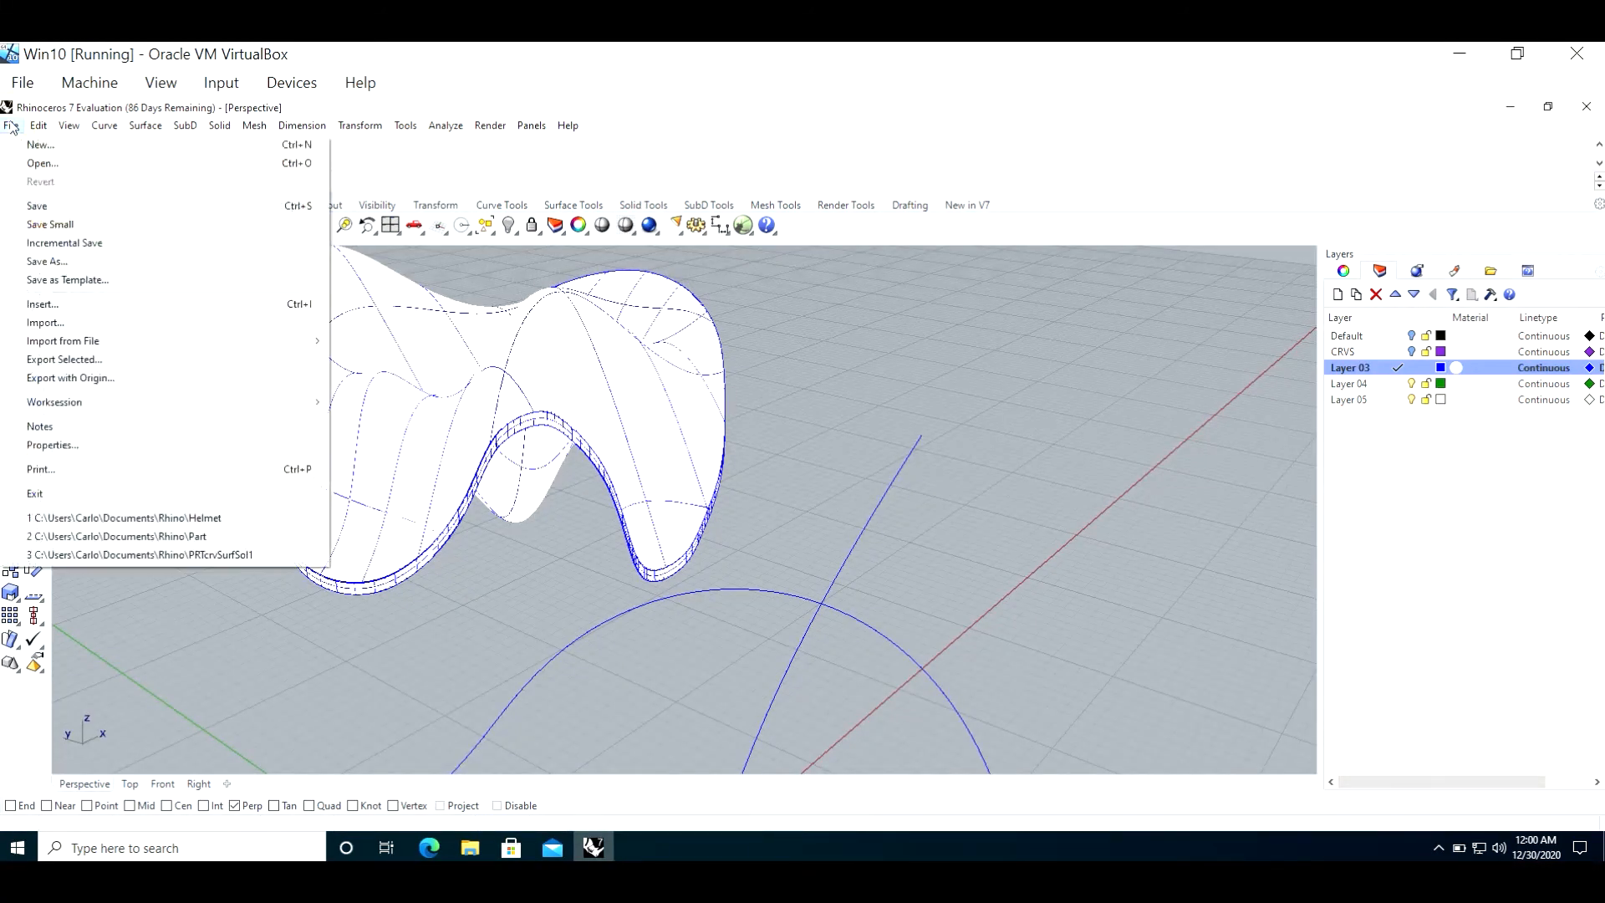
{"action": "left_click", "coordinate": [78, 261]}
{"action": "left_click", "coordinate": [420, 551]}
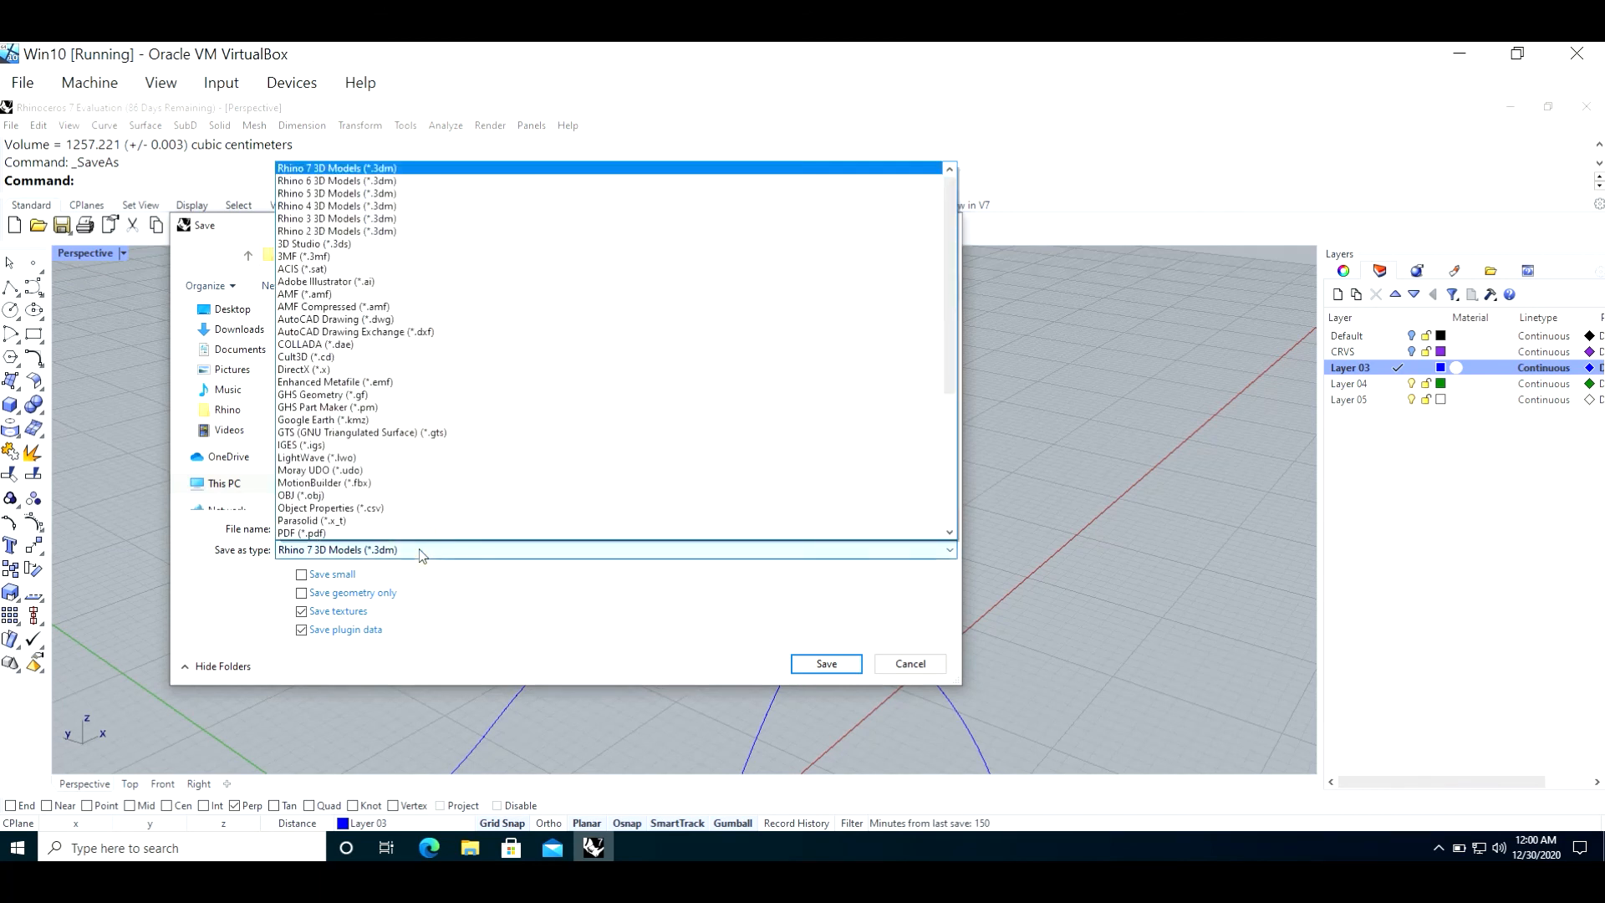
{"action": "scroll", "coordinate": [449, 401], "scroll_direction": "down", "scroll_amount": 6}
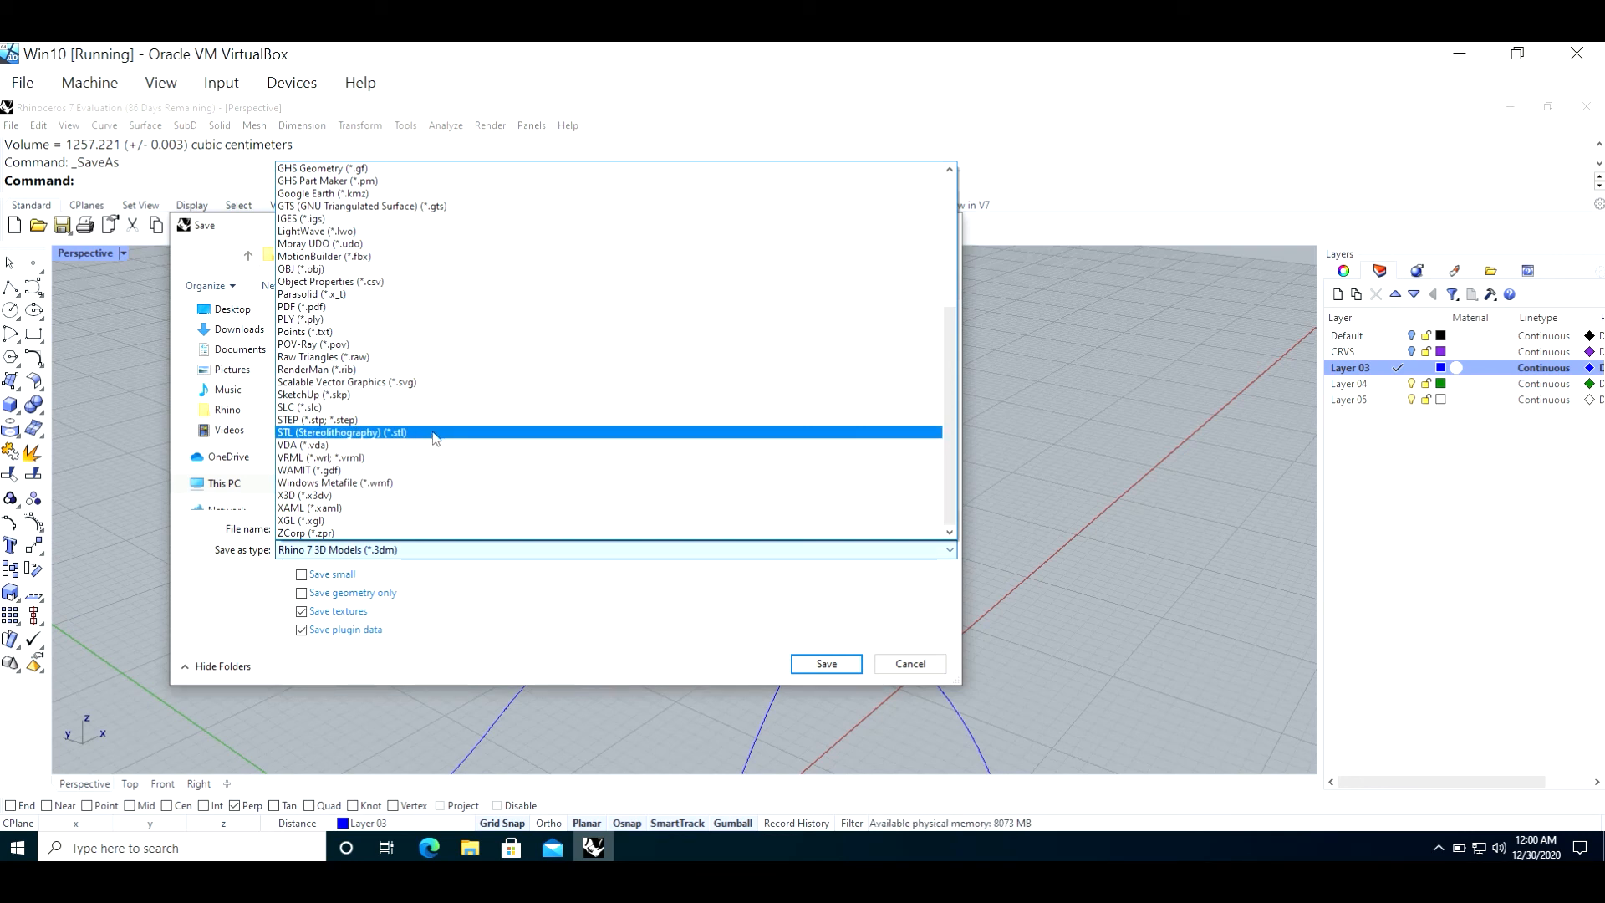
{"action": "left_click", "coordinate": [925, 667]}
{"action": "left_click", "coordinate": [919, 666]}
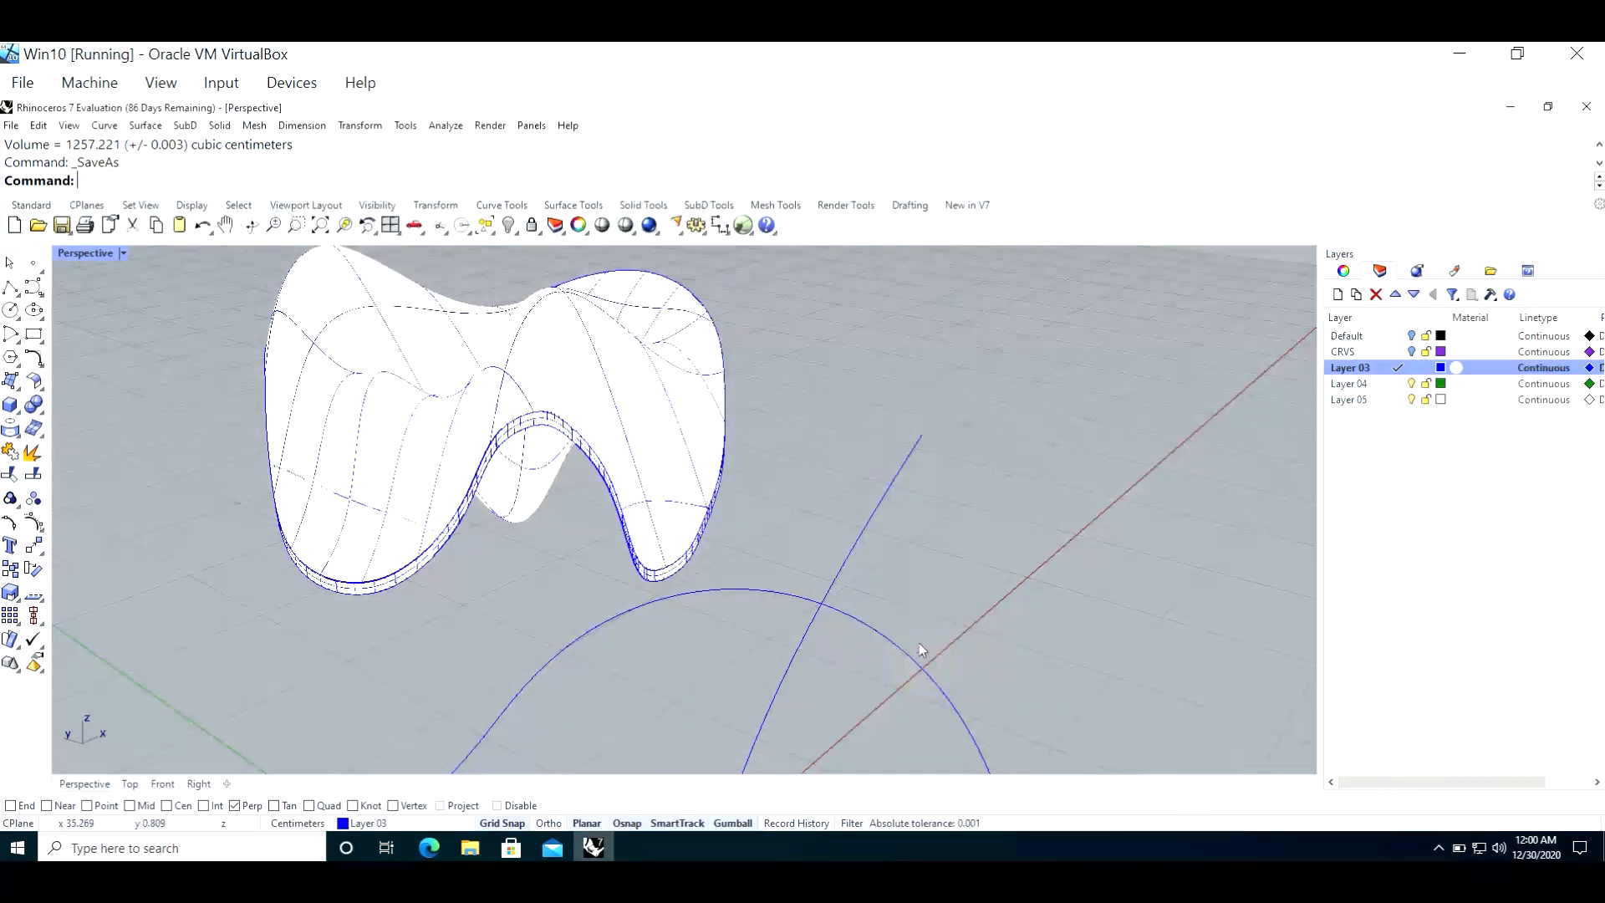
Step: Make Default the current layer and turn off Layer 03
{"action": "scroll", "coordinate": [799, 463], "scroll_direction": "down", "scroll_amount": 5}
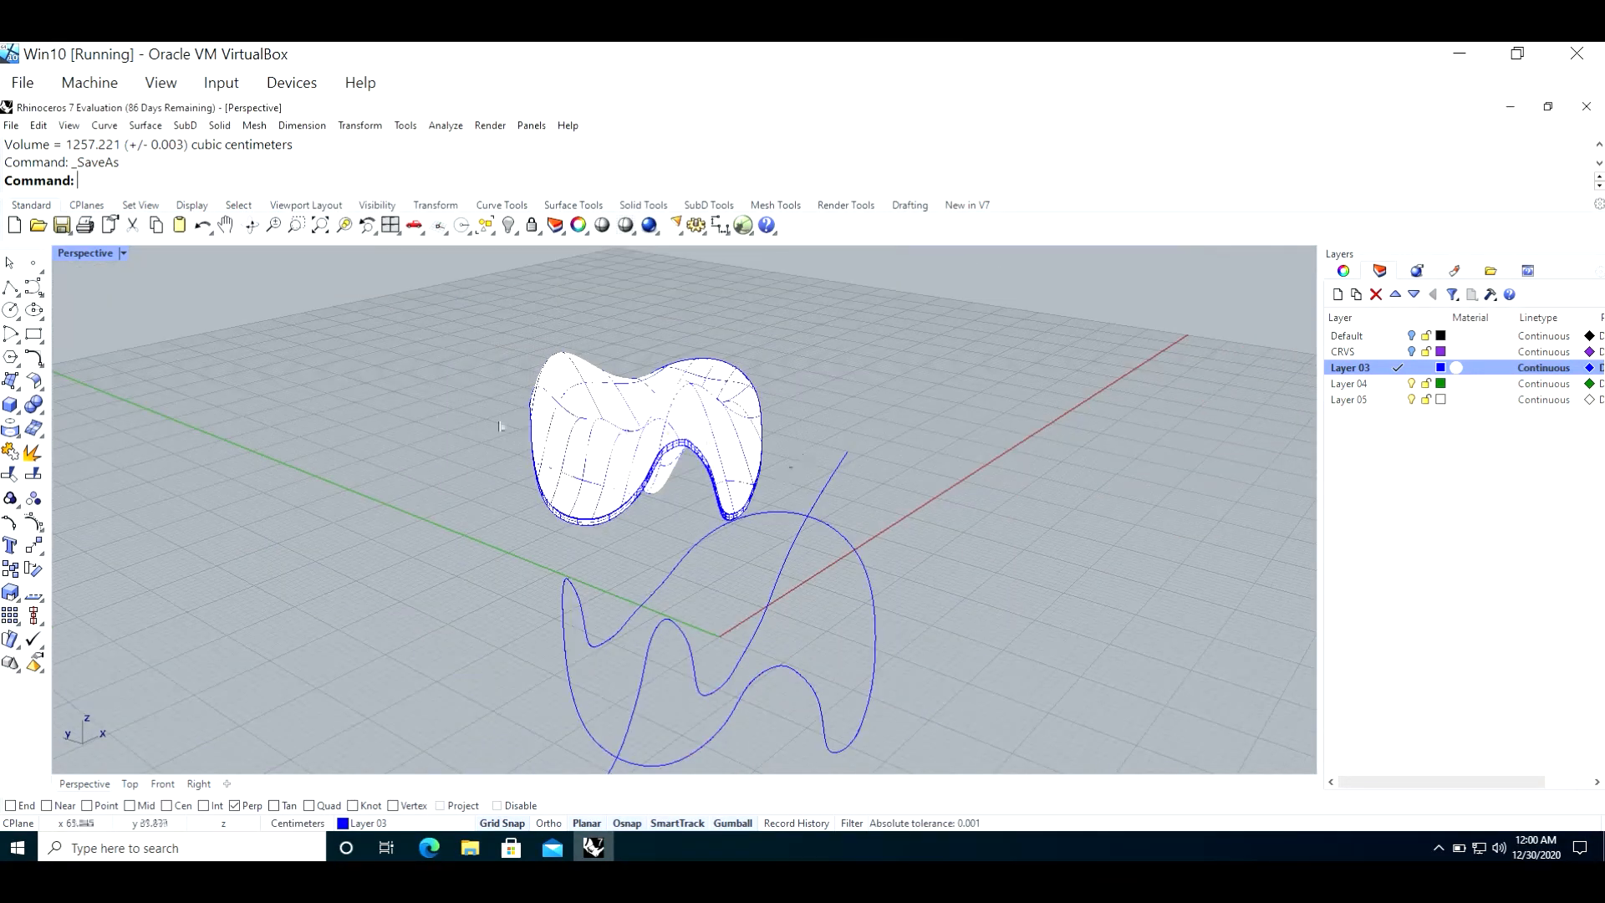
{"action": "right_click_drag", "start_coordinate": [500, 427], "coordinate": [113, 263]}
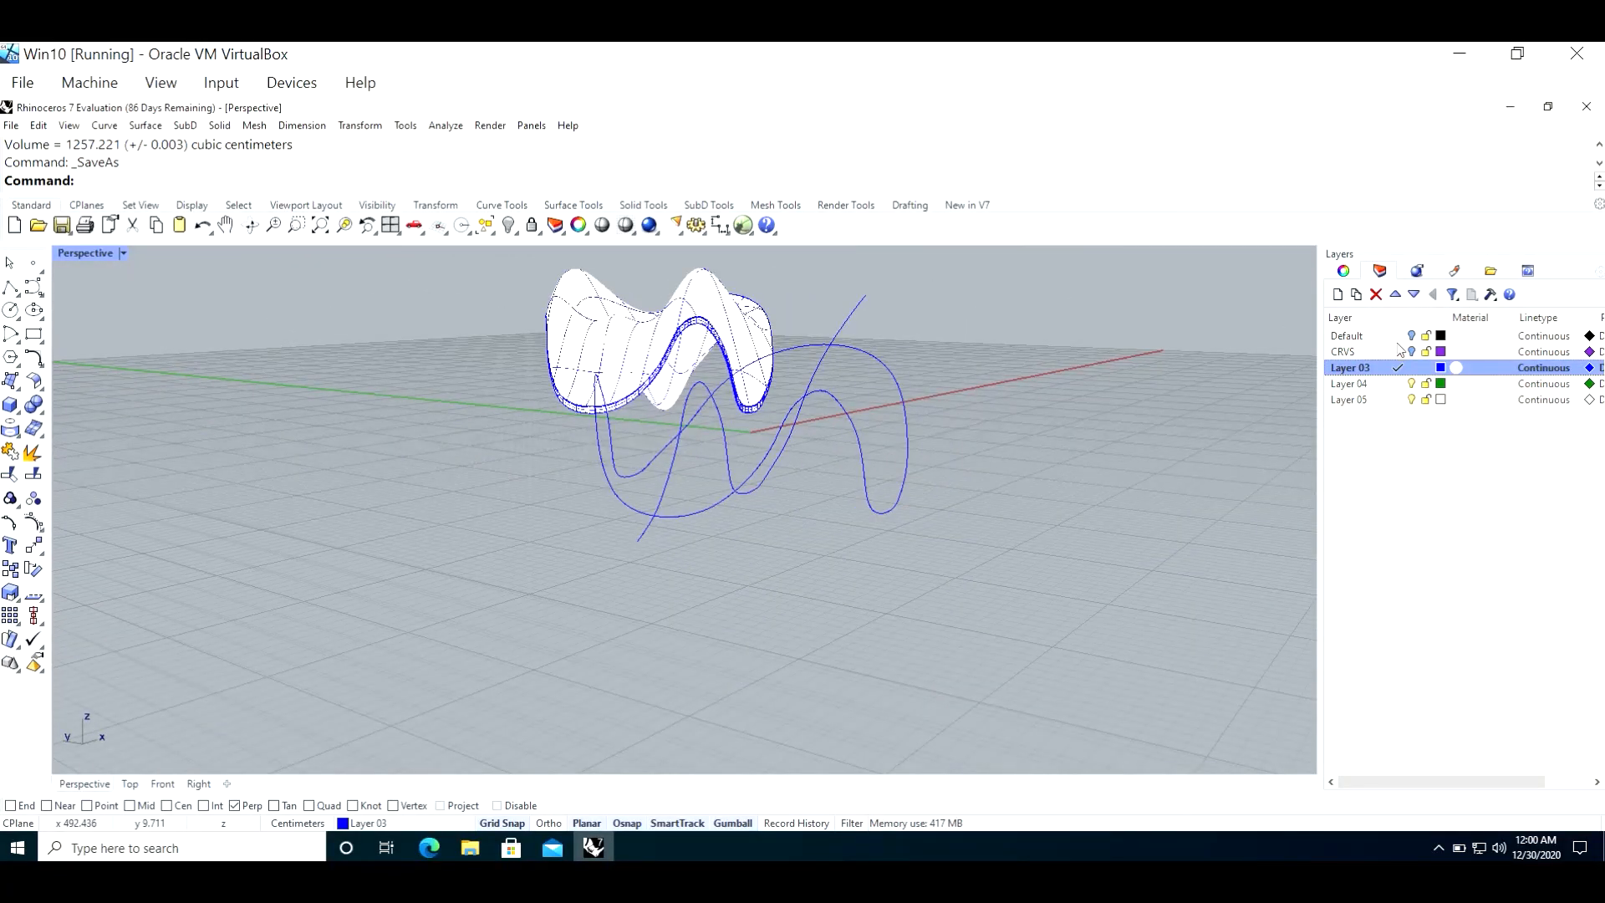
{"action": "left_click", "coordinate": [1347, 336]}
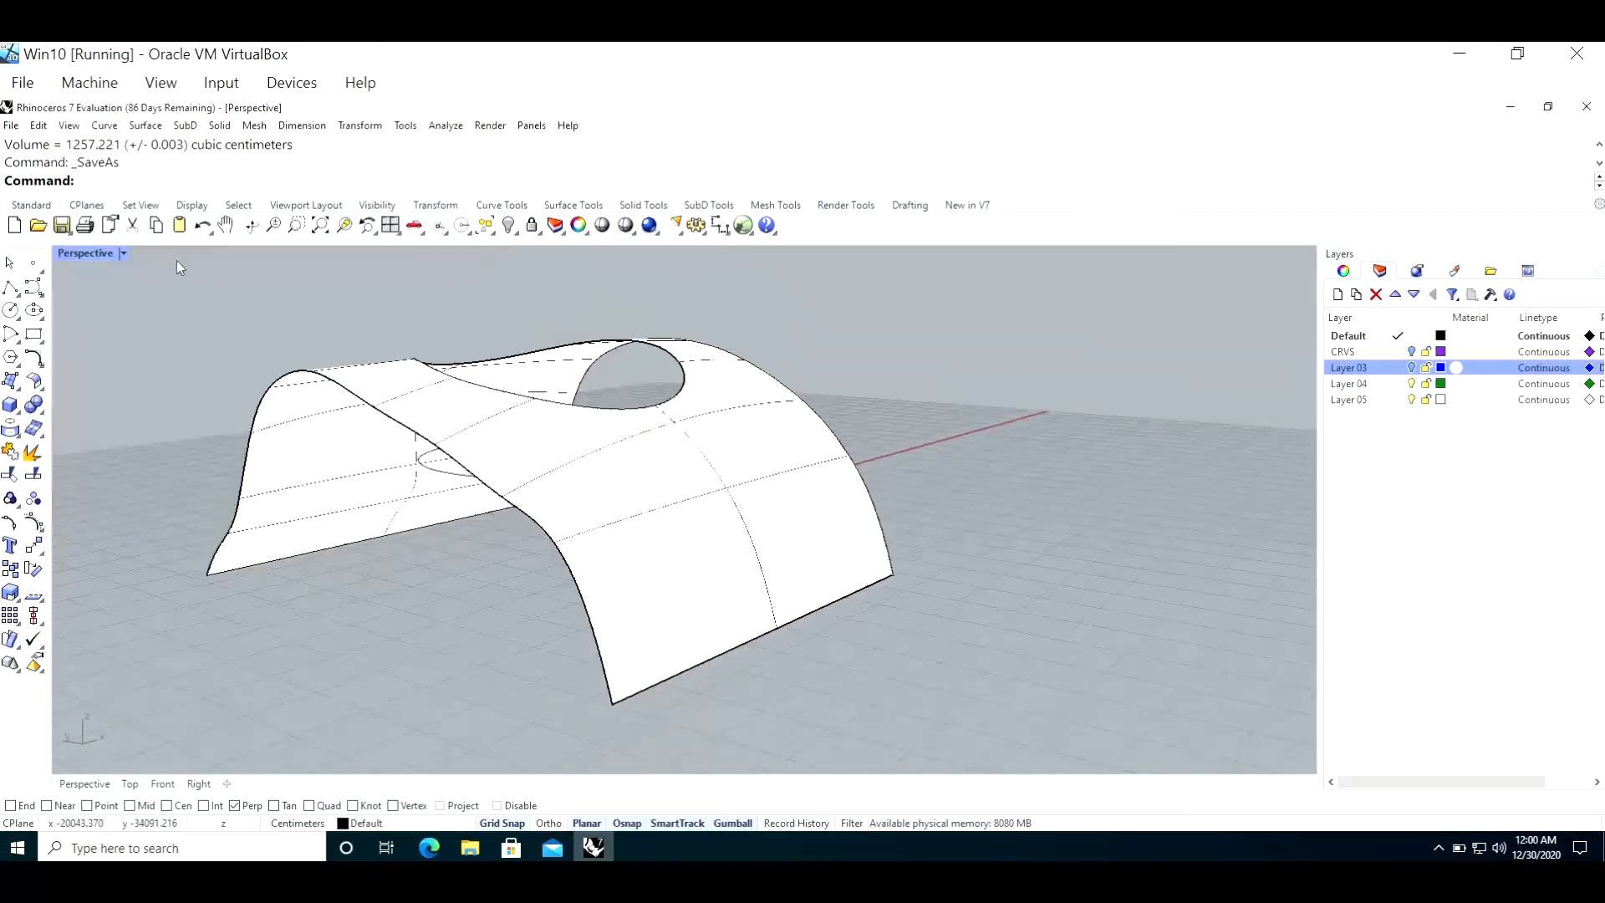
Step: Examine the topic notes on complex surfaces and transformations in the Front view
{"action": "double_click", "coordinate": [87, 253]}
{"action": "scroll", "coordinate": [329, 655], "scroll_direction": "down", "scroll_amount": 5}
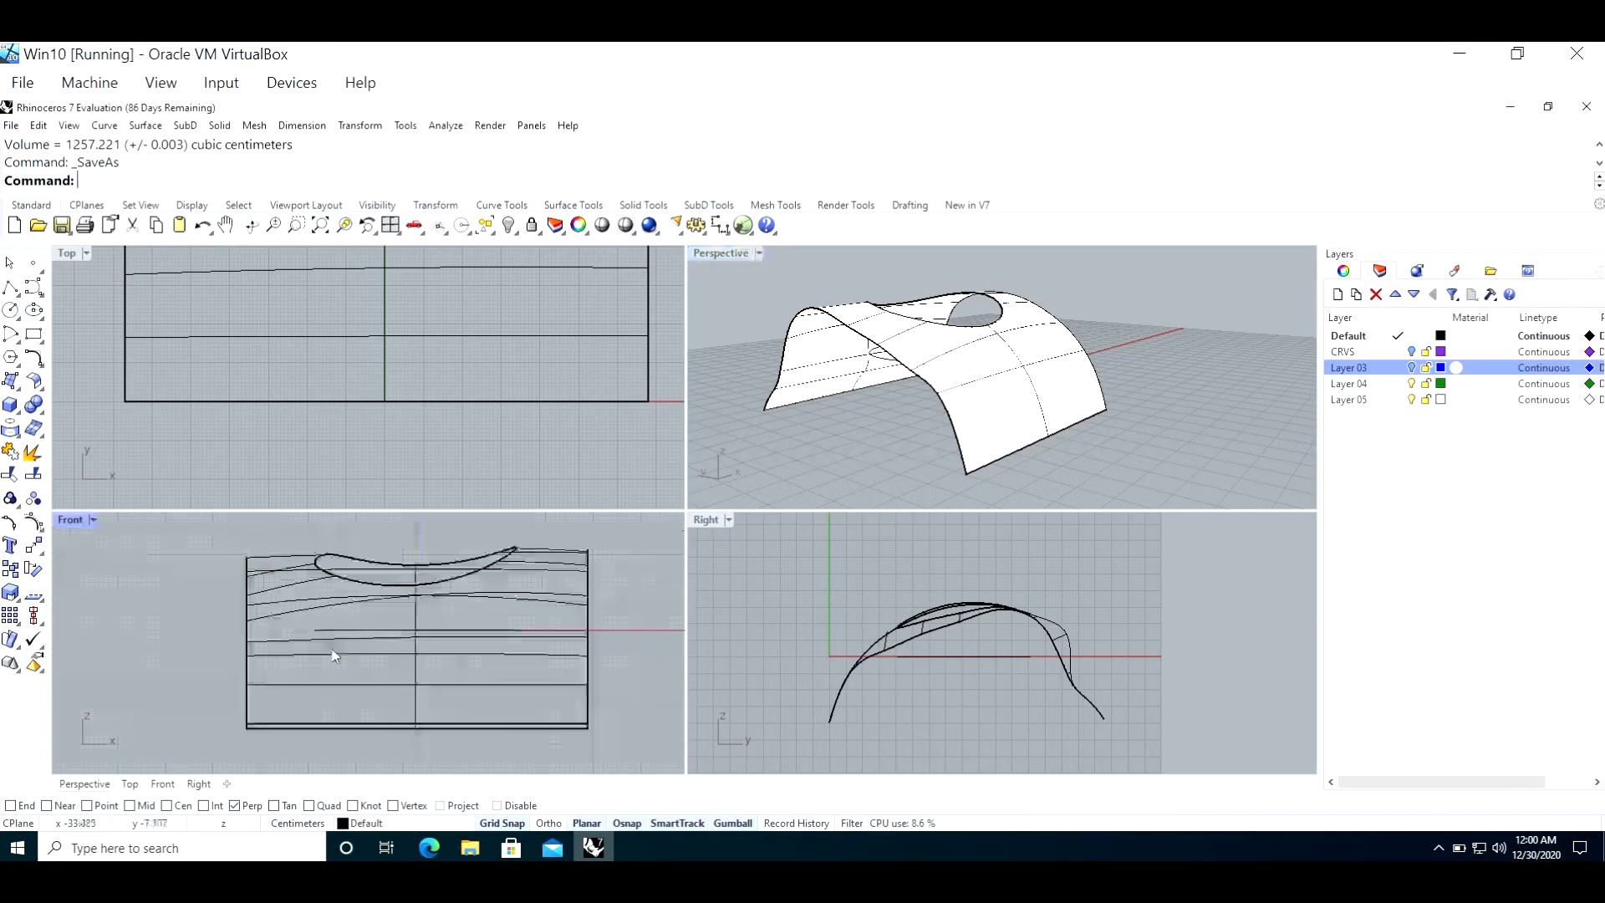
{"action": "scroll", "coordinate": [192, 553], "scroll_direction": "up", "scroll_amount": 5}
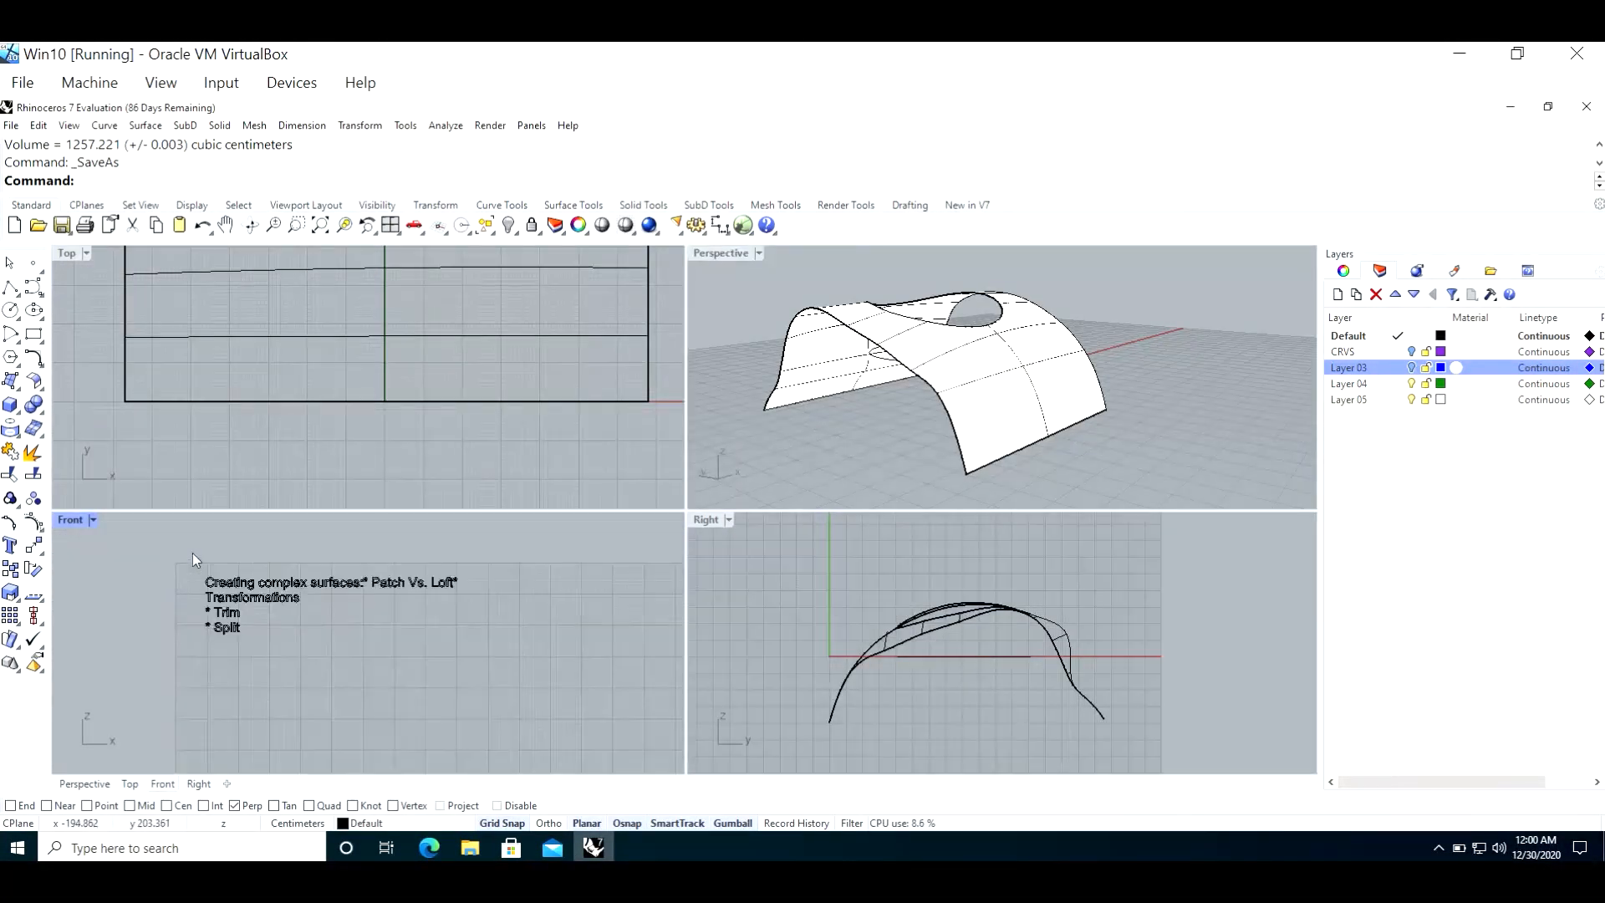
{"action": "double_click", "coordinate": [88, 520]}
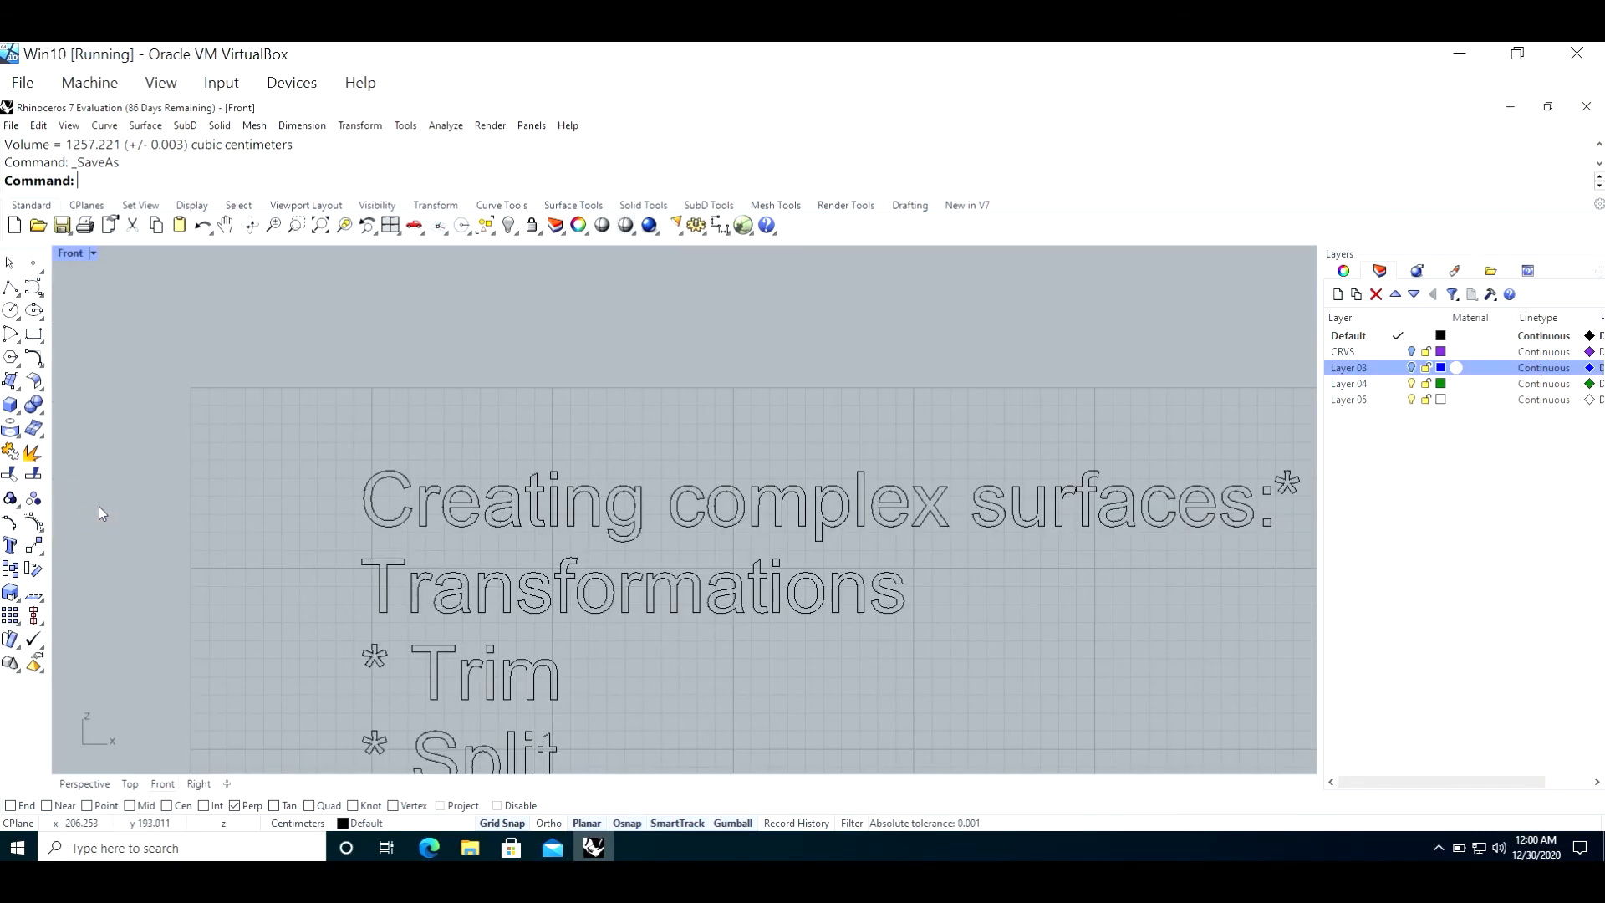
{"action": "scroll", "coordinate": [260, 469], "scroll_direction": "down", "scroll_amount": 4}
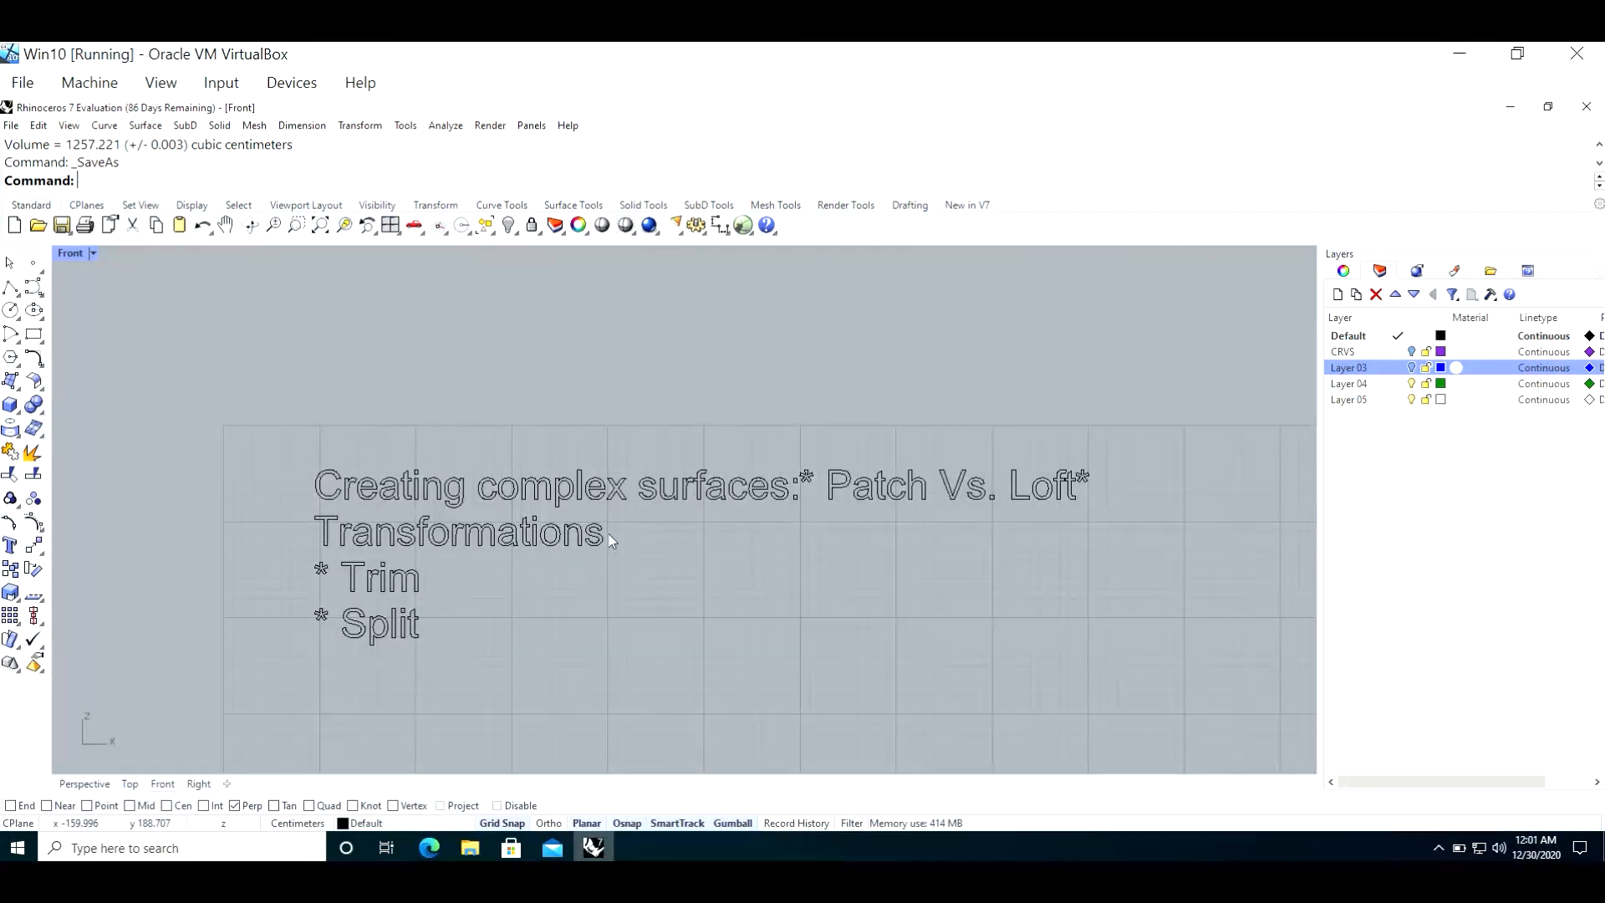
{"action": "scroll", "coordinate": [379, 457], "scroll_direction": "down", "scroll_amount": 5}
{"action": "scroll", "coordinate": [430, 514], "scroll_direction": "down", "scroll_amount": 4}
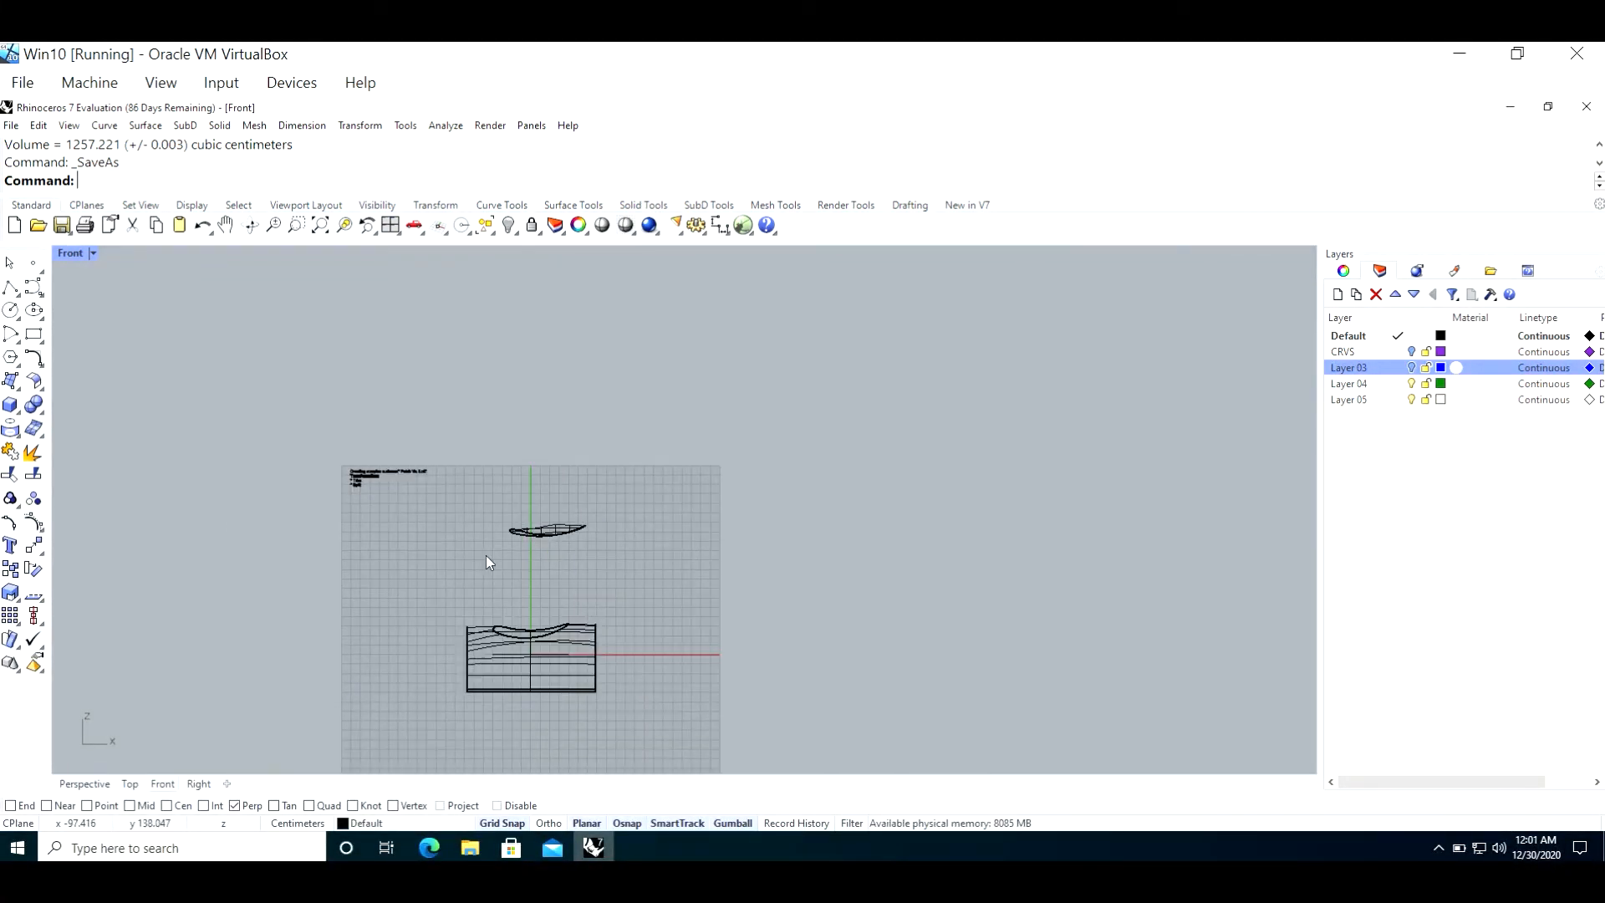
{"action": "double_click", "coordinate": [72, 253]}
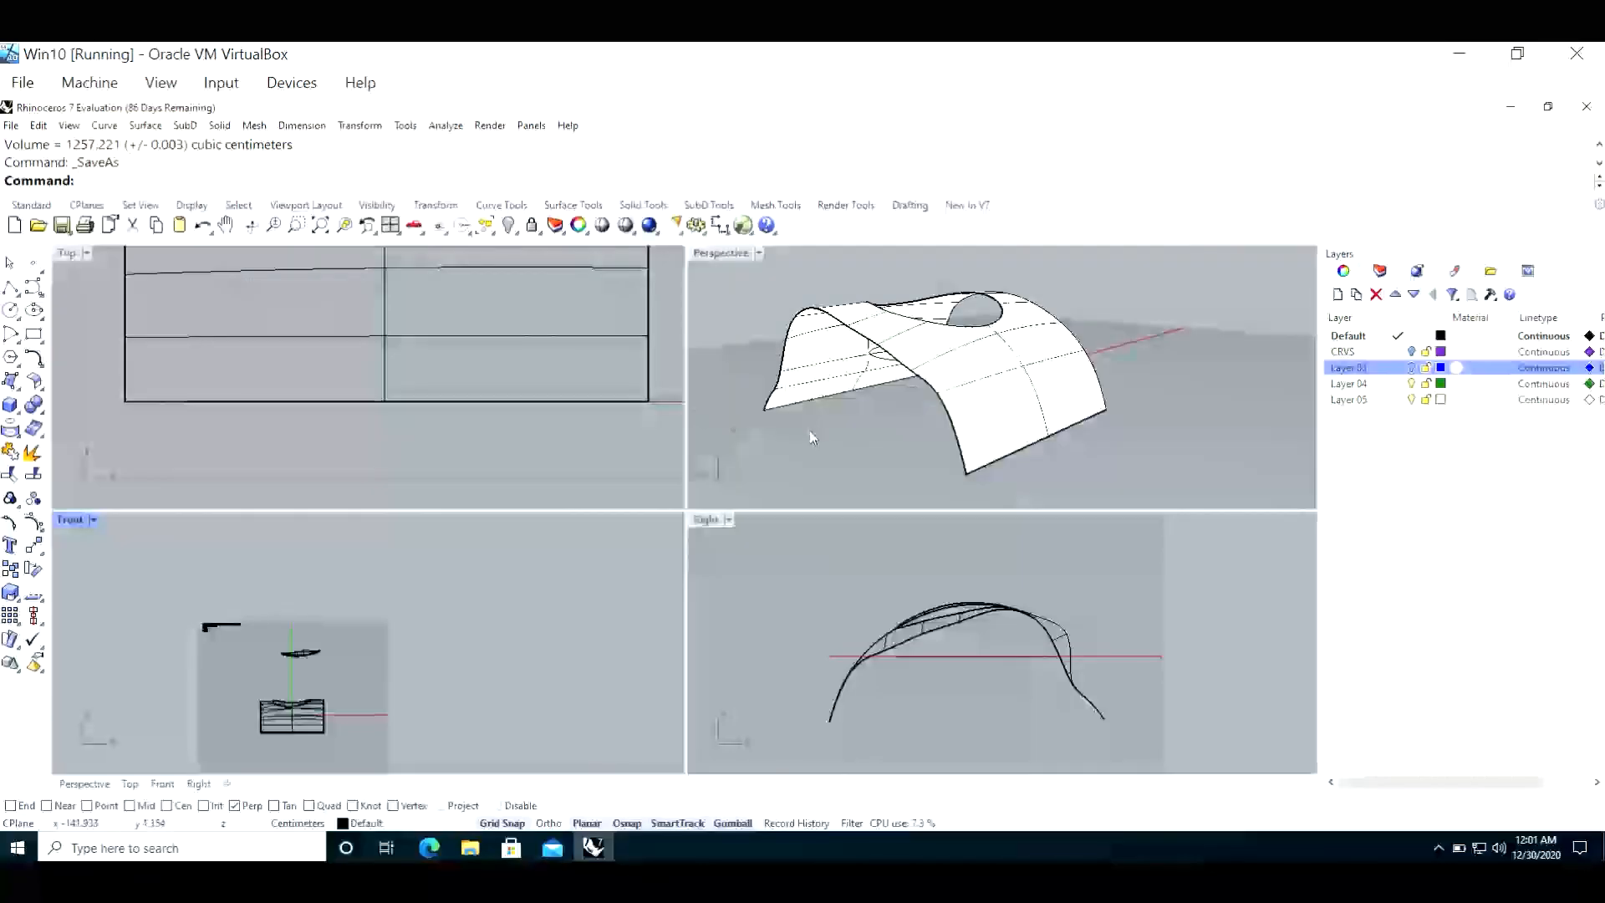
Step: Rotate the oval surface above the curved surface's opening about its vertical axis with the gumball in the Perspective view
{"action": "scroll", "coordinate": [801, 404], "scroll_direction": "down", "scroll_amount": 8}
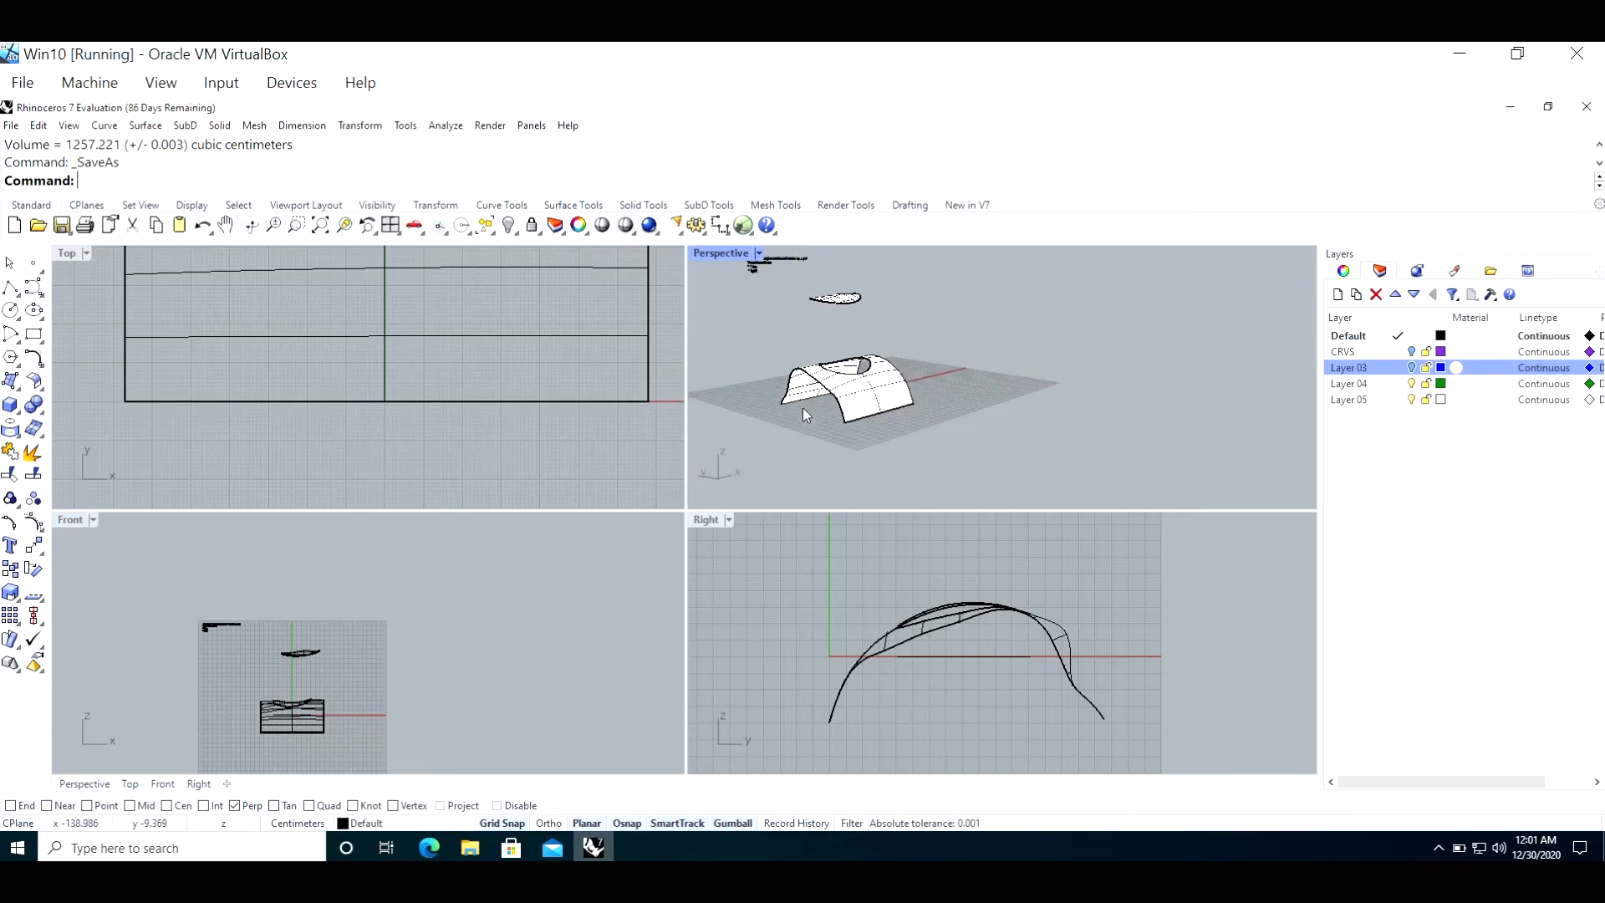
{"action": "right_click_drag", "start_coordinate": [828, 315], "coordinate": [842, 363]}
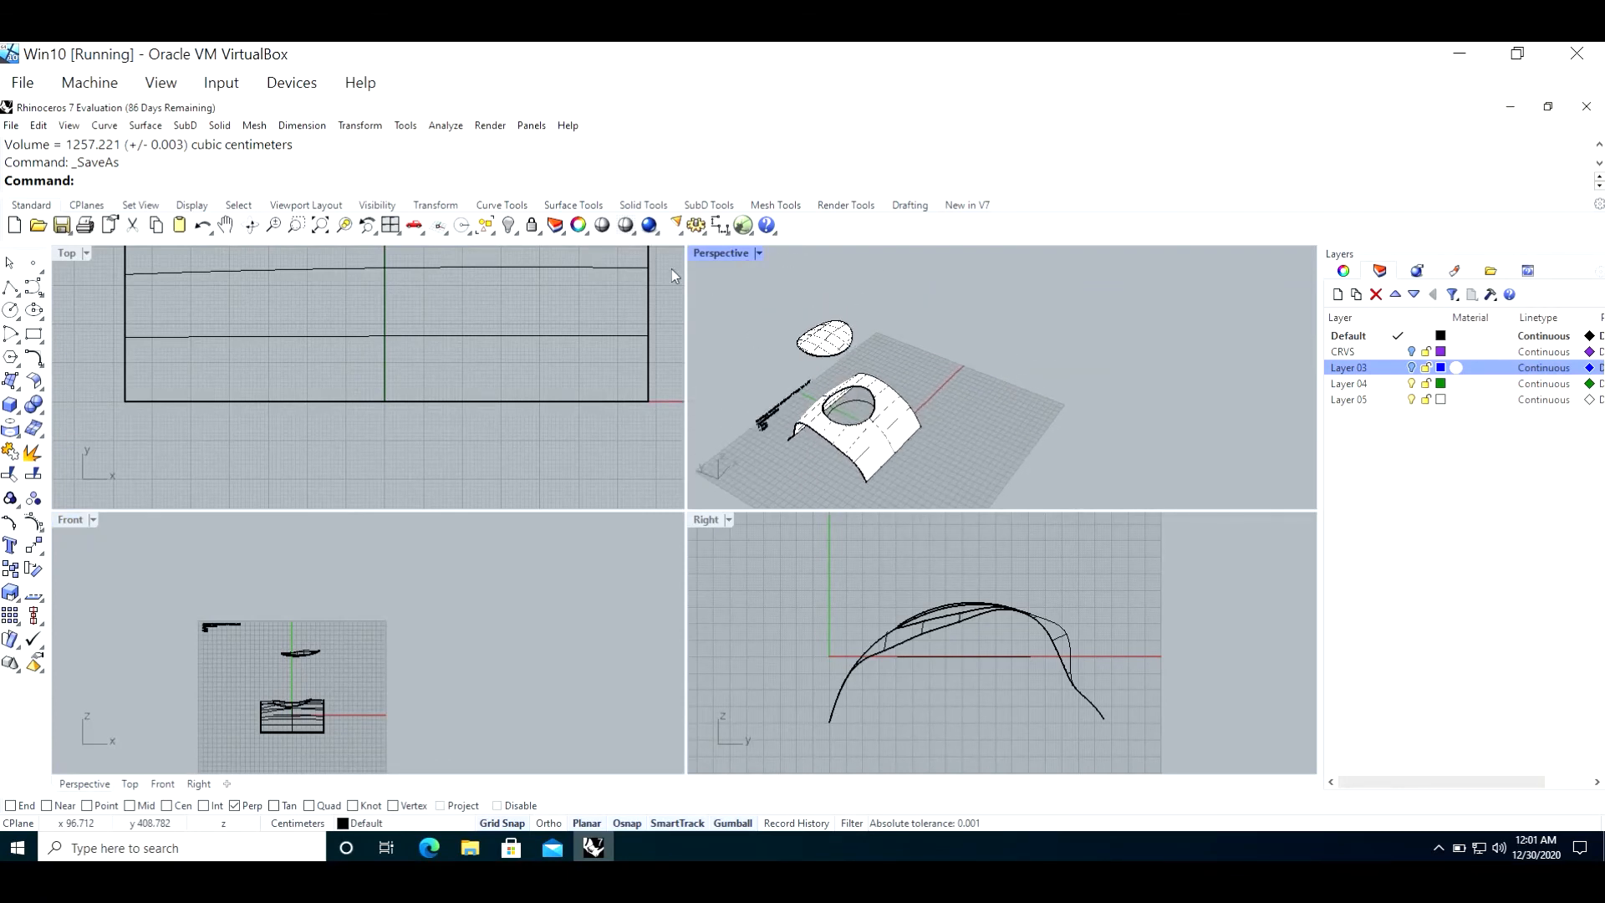
{"action": "double_click", "coordinate": [723, 250]}
{"action": "left_click", "coordinate": [347, 431]}
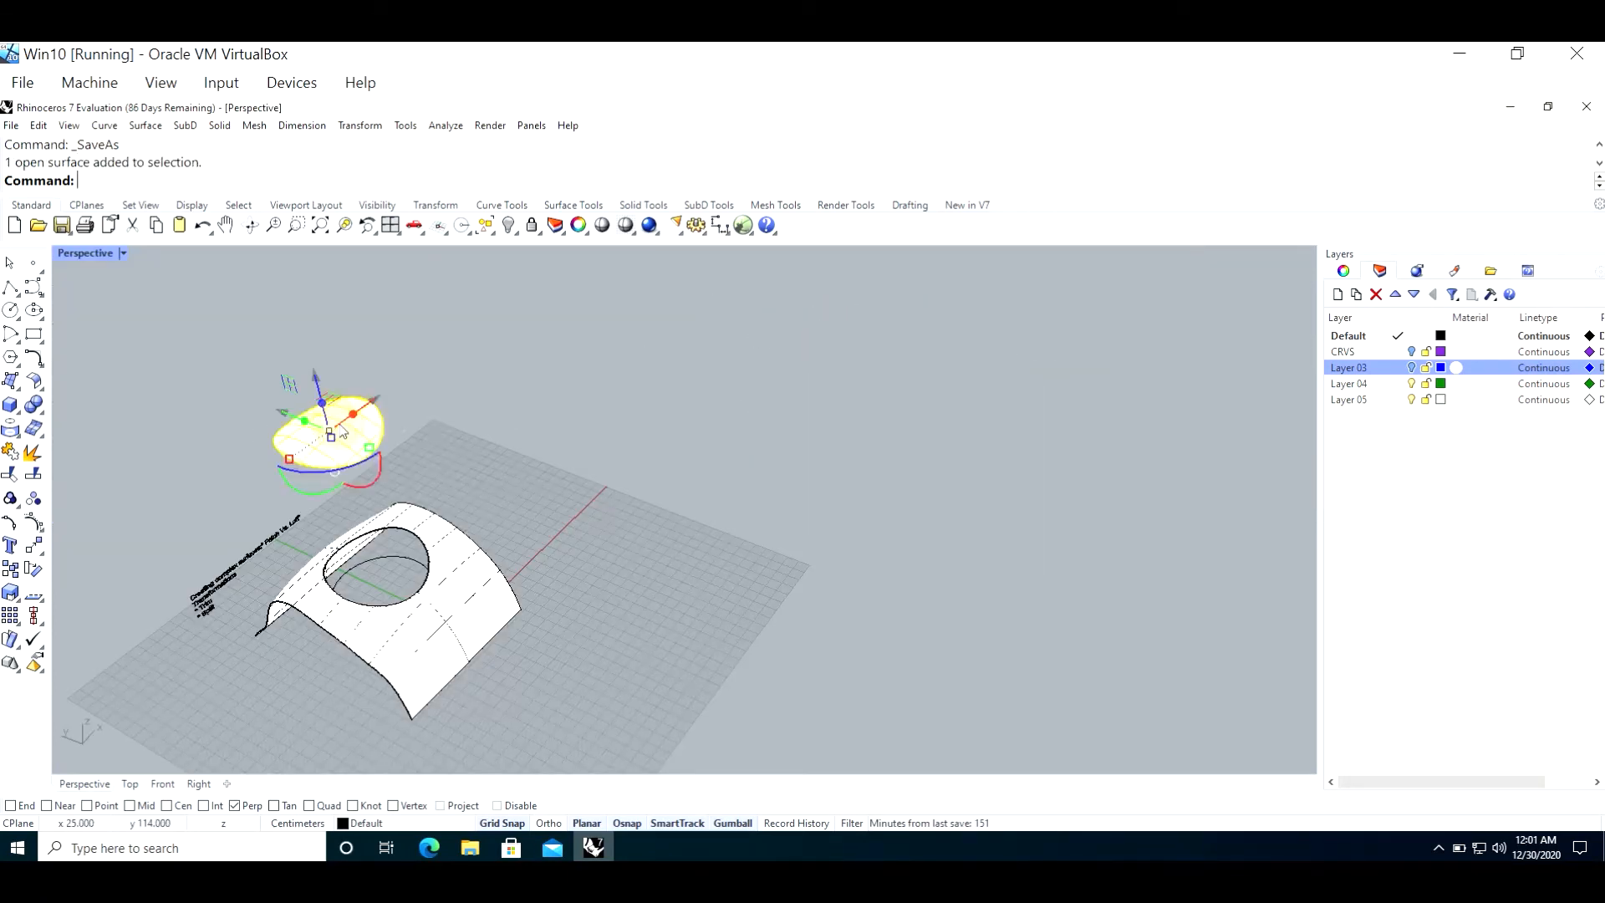
{"action": "scroll", "coordinate": [329, 430], "scroll_direction": "up", "scroll_amount": 2}
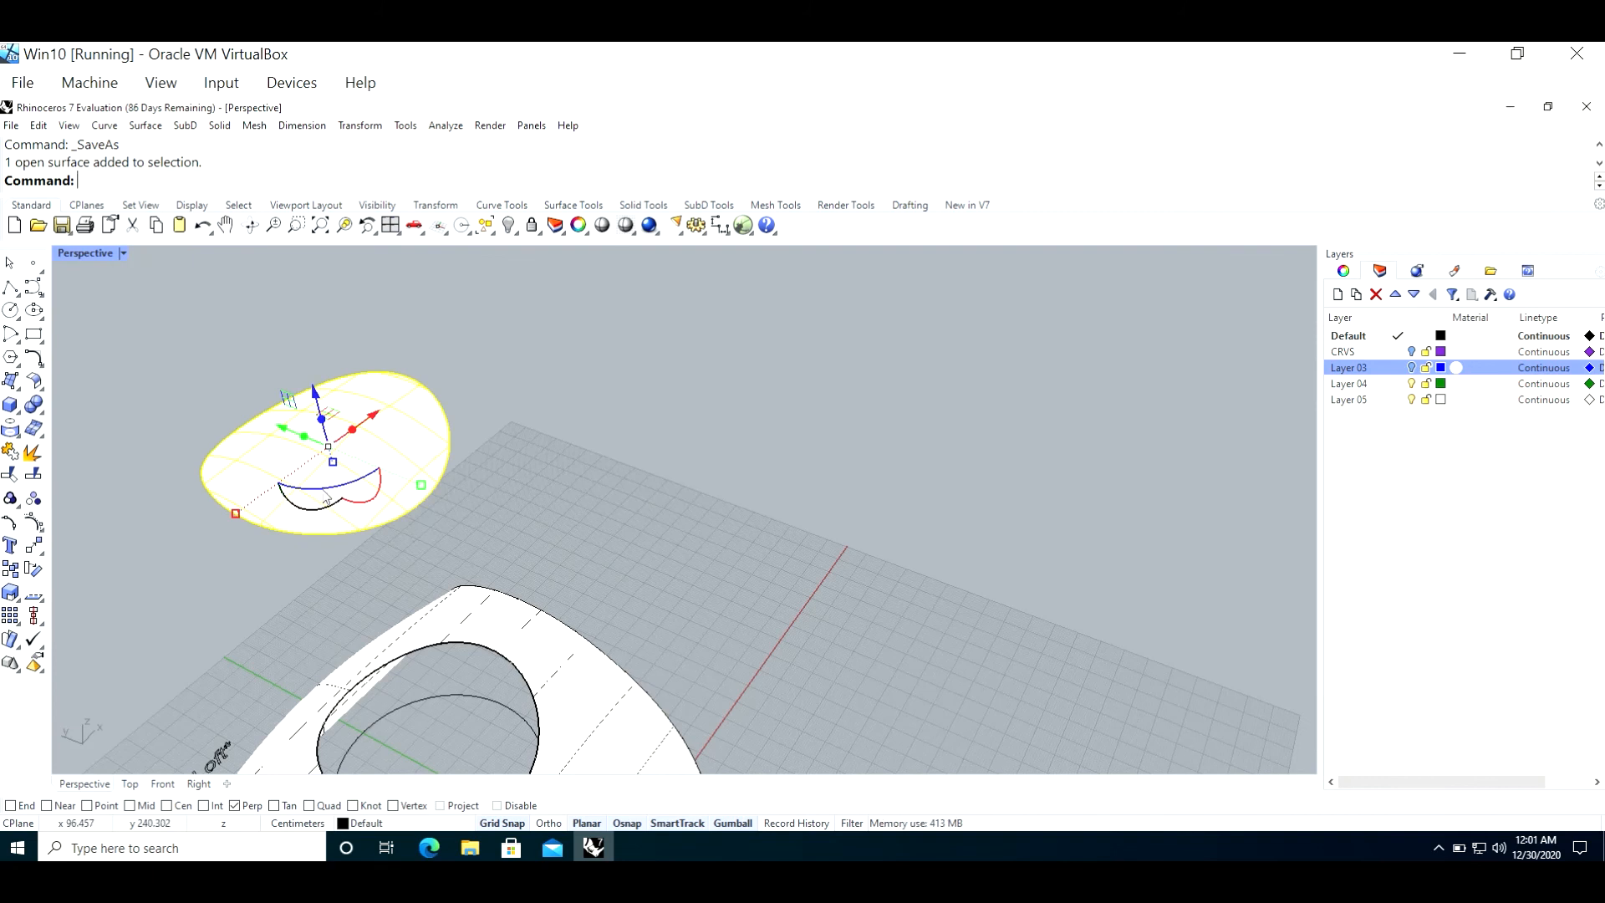
{"action": "left_click_drag", "start_coordinate": [320, 495], "coordinate": [389, 467]}
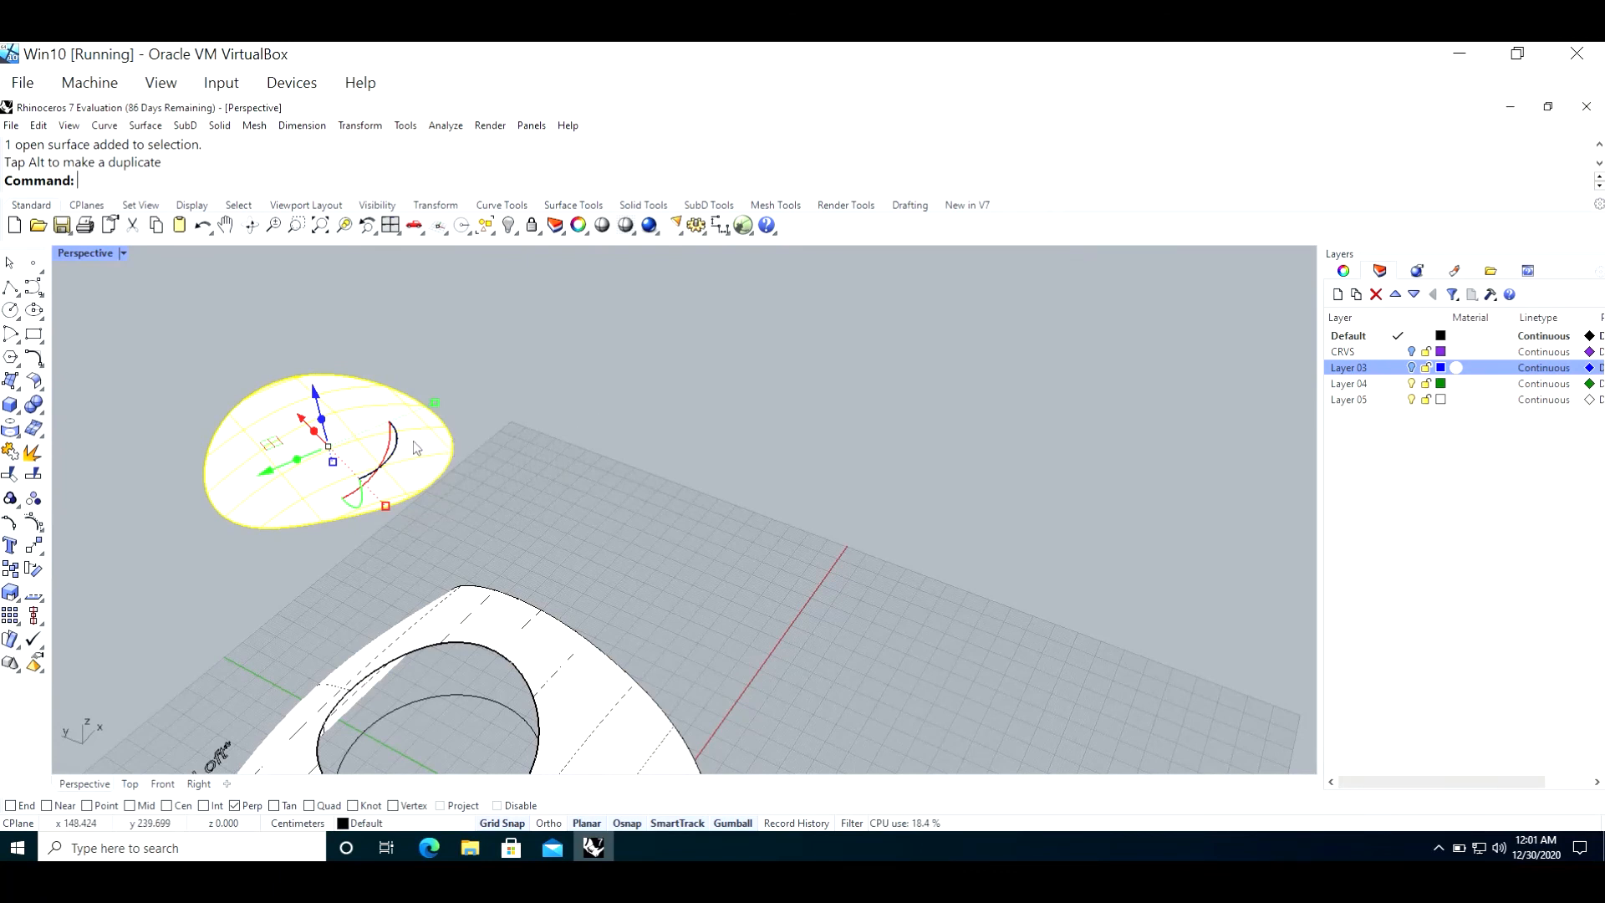
{"action": "key", "text": "Escape"}
Step: Scale the oval surface up to roughly twice its size from a base point near its center, and calculate its area
{"action": "left_click", "coordinate": [321, 454]}
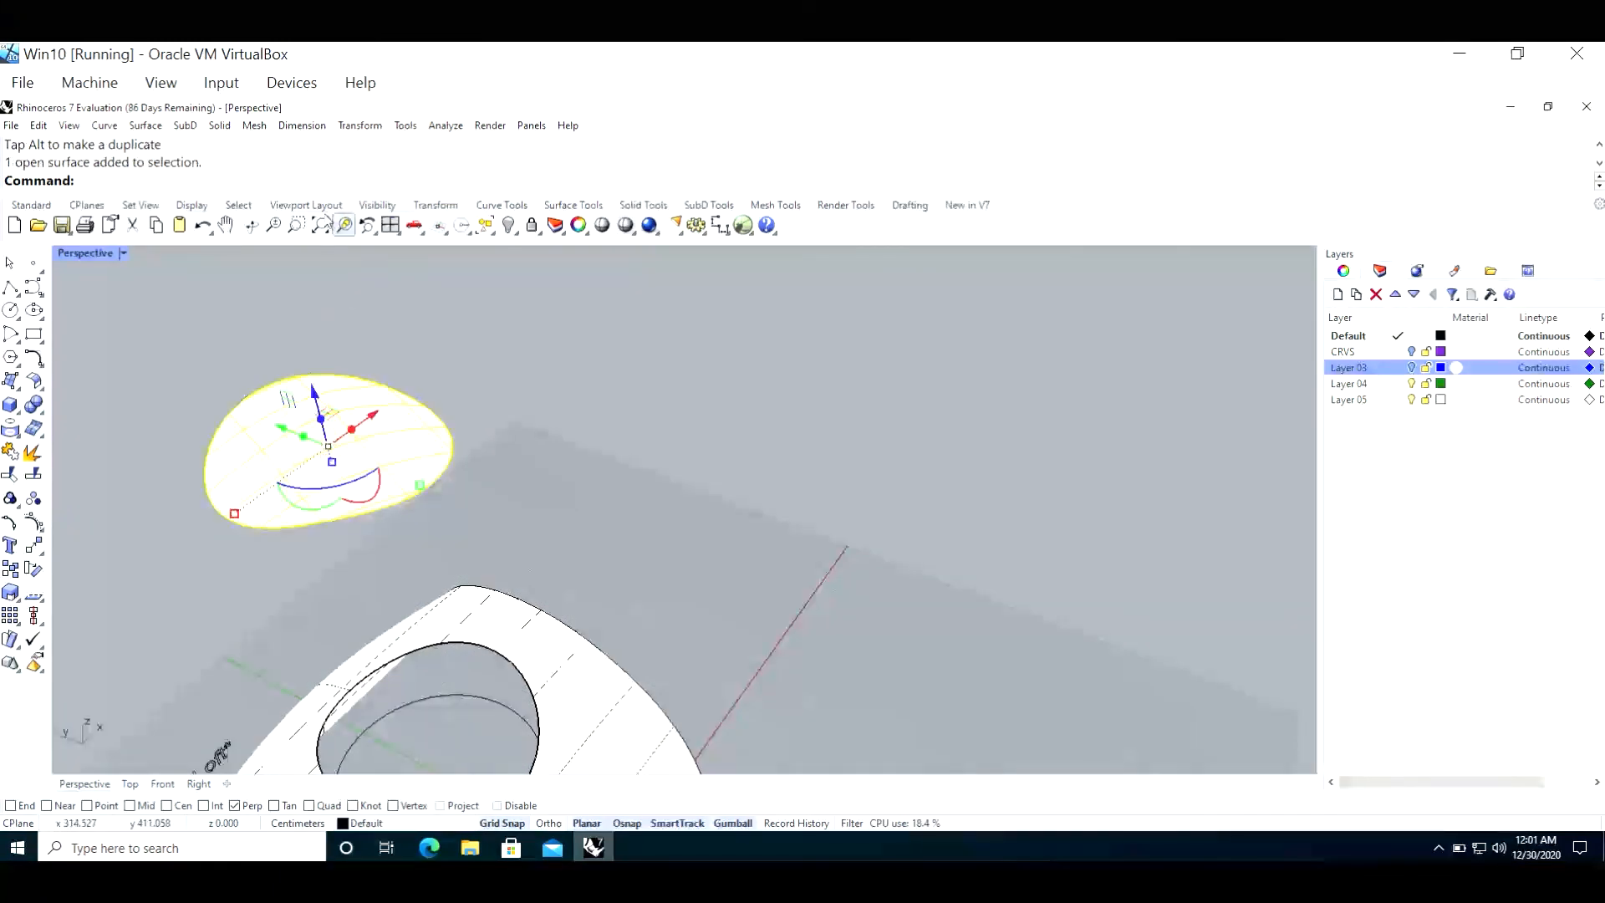
{"action": "type", "text": "S"}
{"action": "type", "text": "cale"}
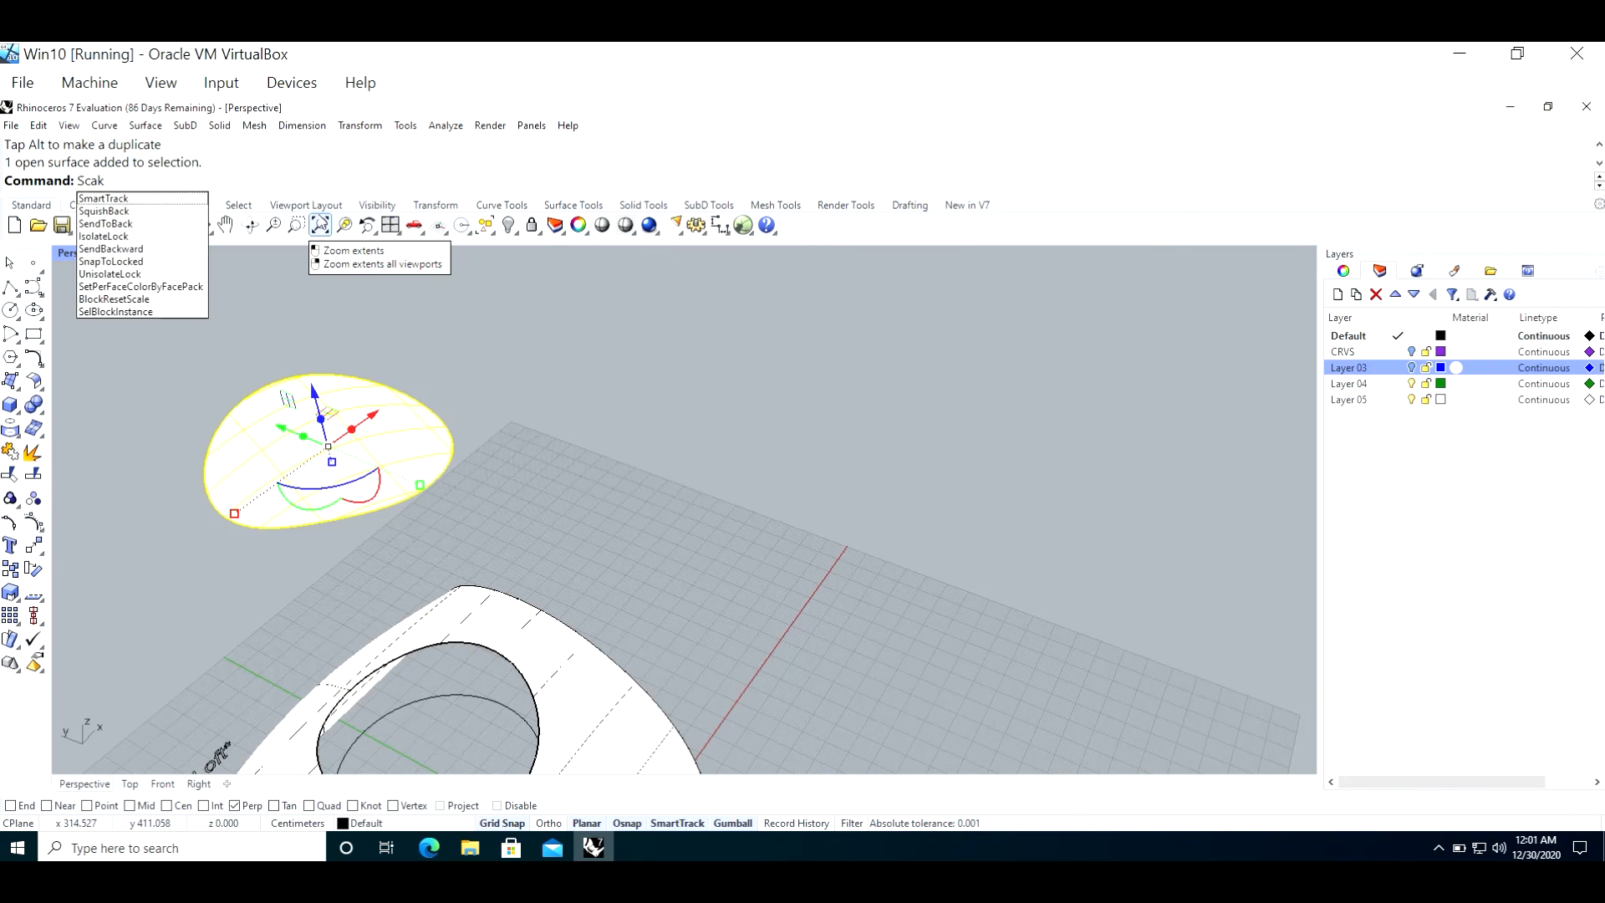
{"action": "key", "text": "Return"}
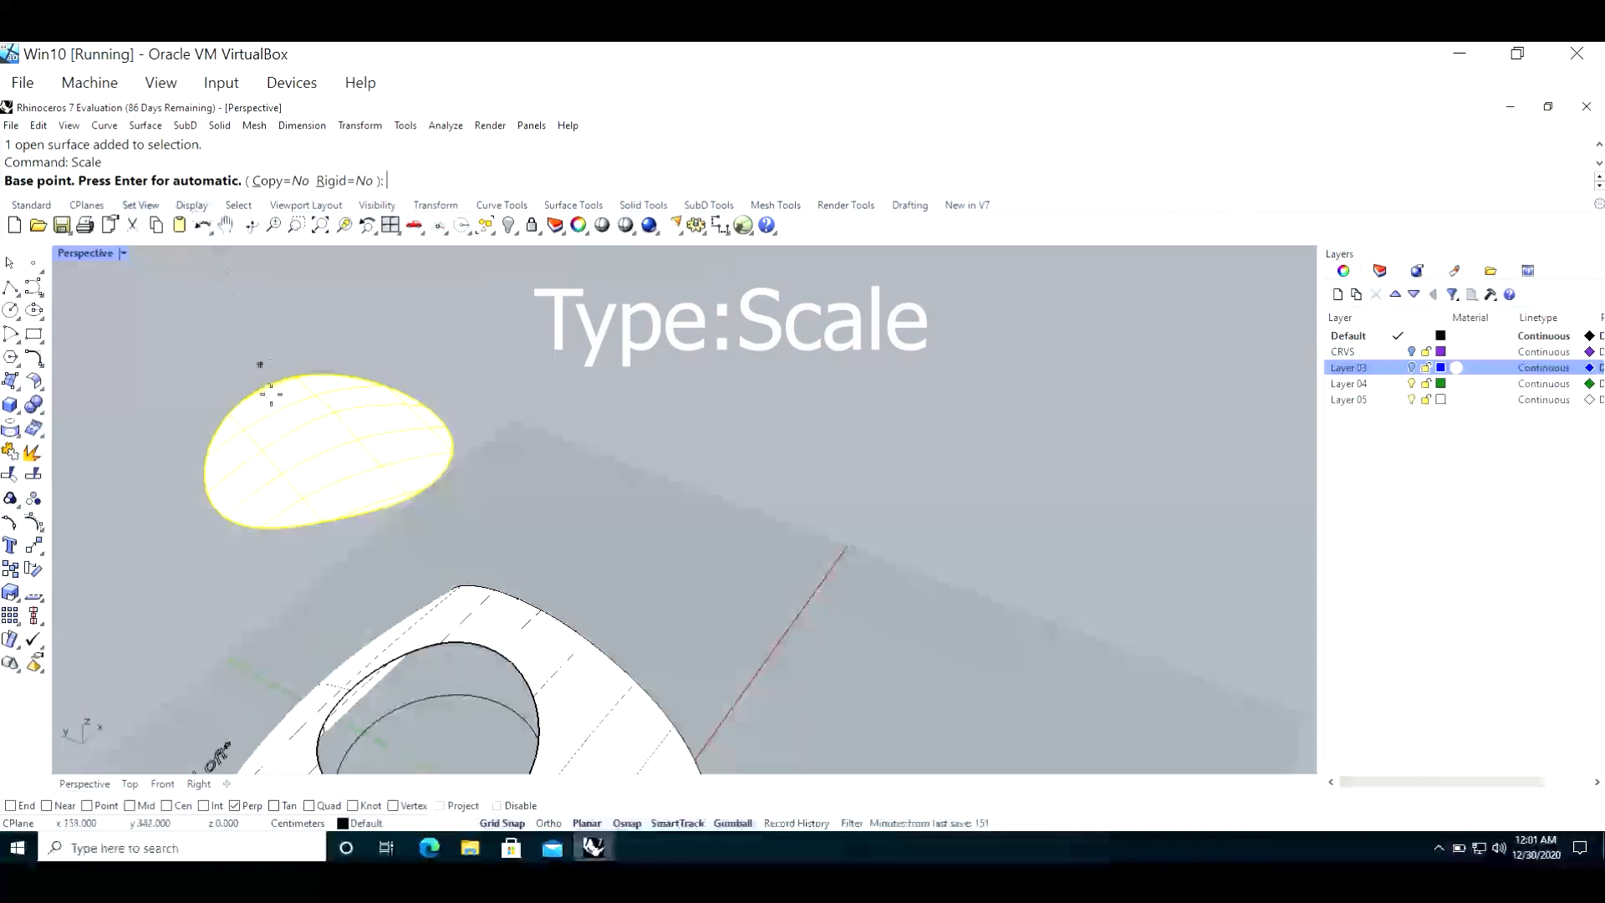
{"action": "left_click", "coordinate": [330, 436]}
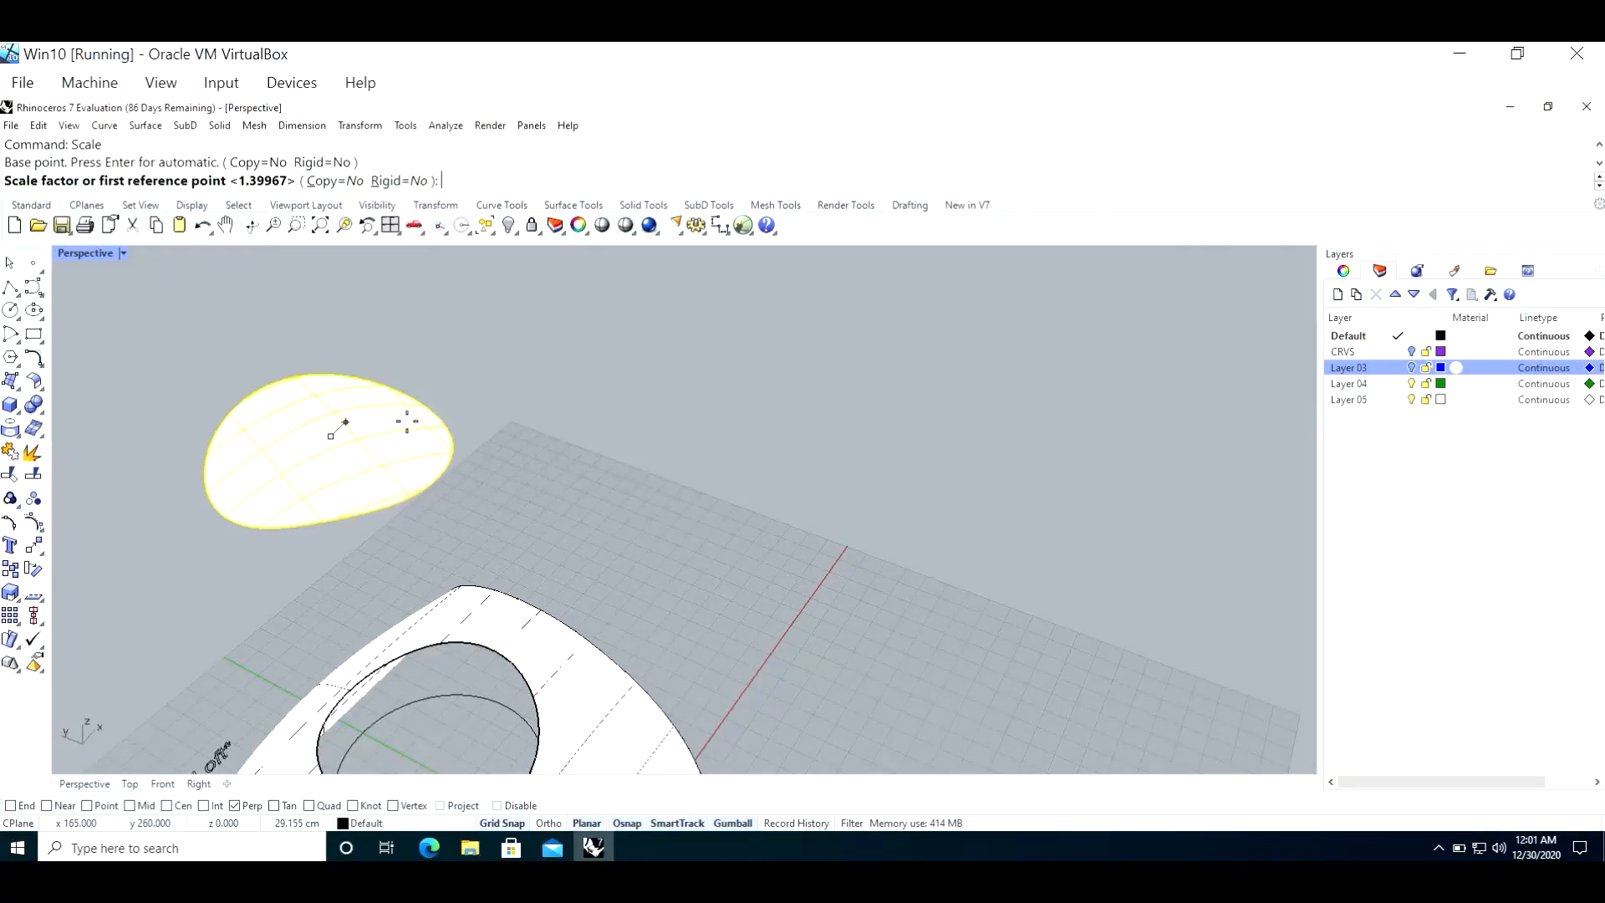
{"action": "left_click", "coordinate": [459, 418]}
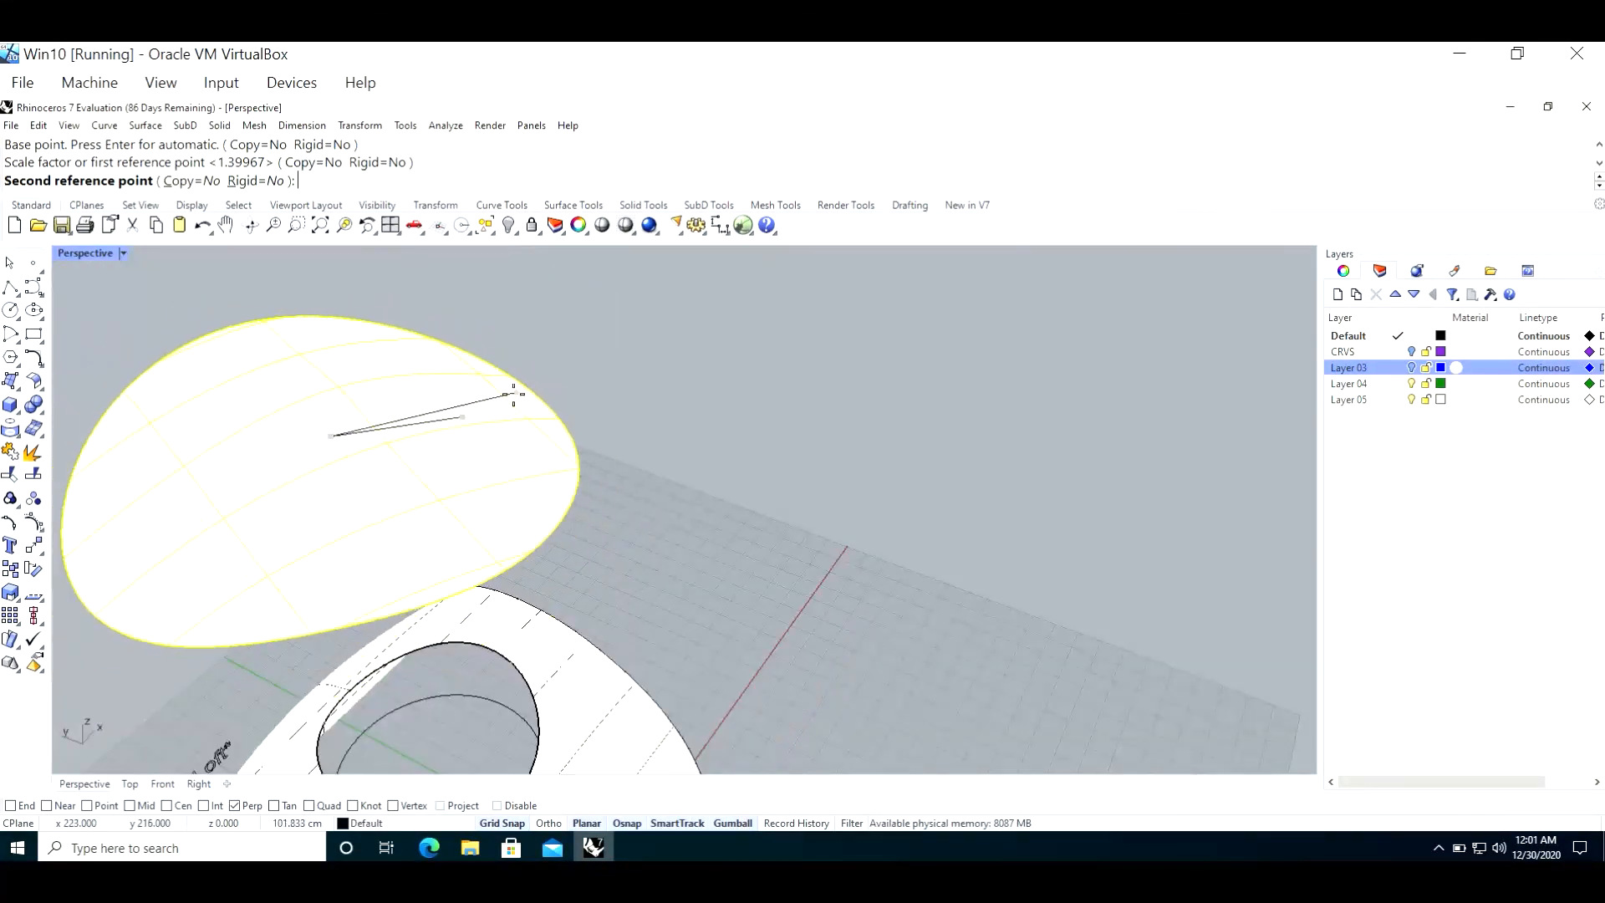
{"action": "left_click", "coordinate": [513, 393]}
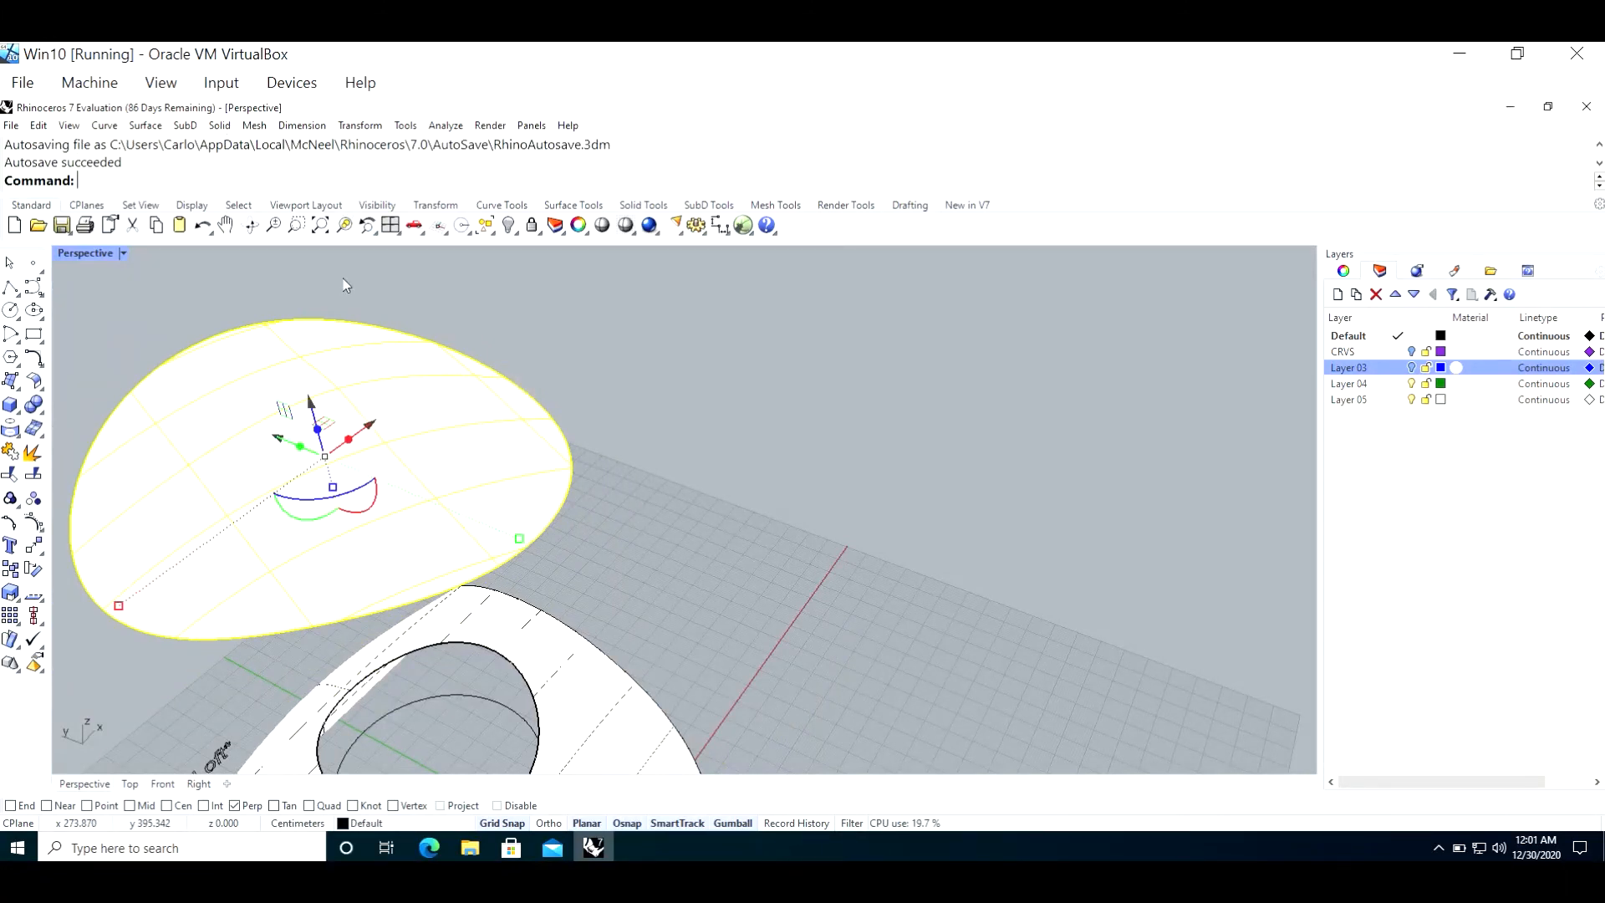
{"action": "type", "text": "Area"}
{"action": "key", "text": "Return"}
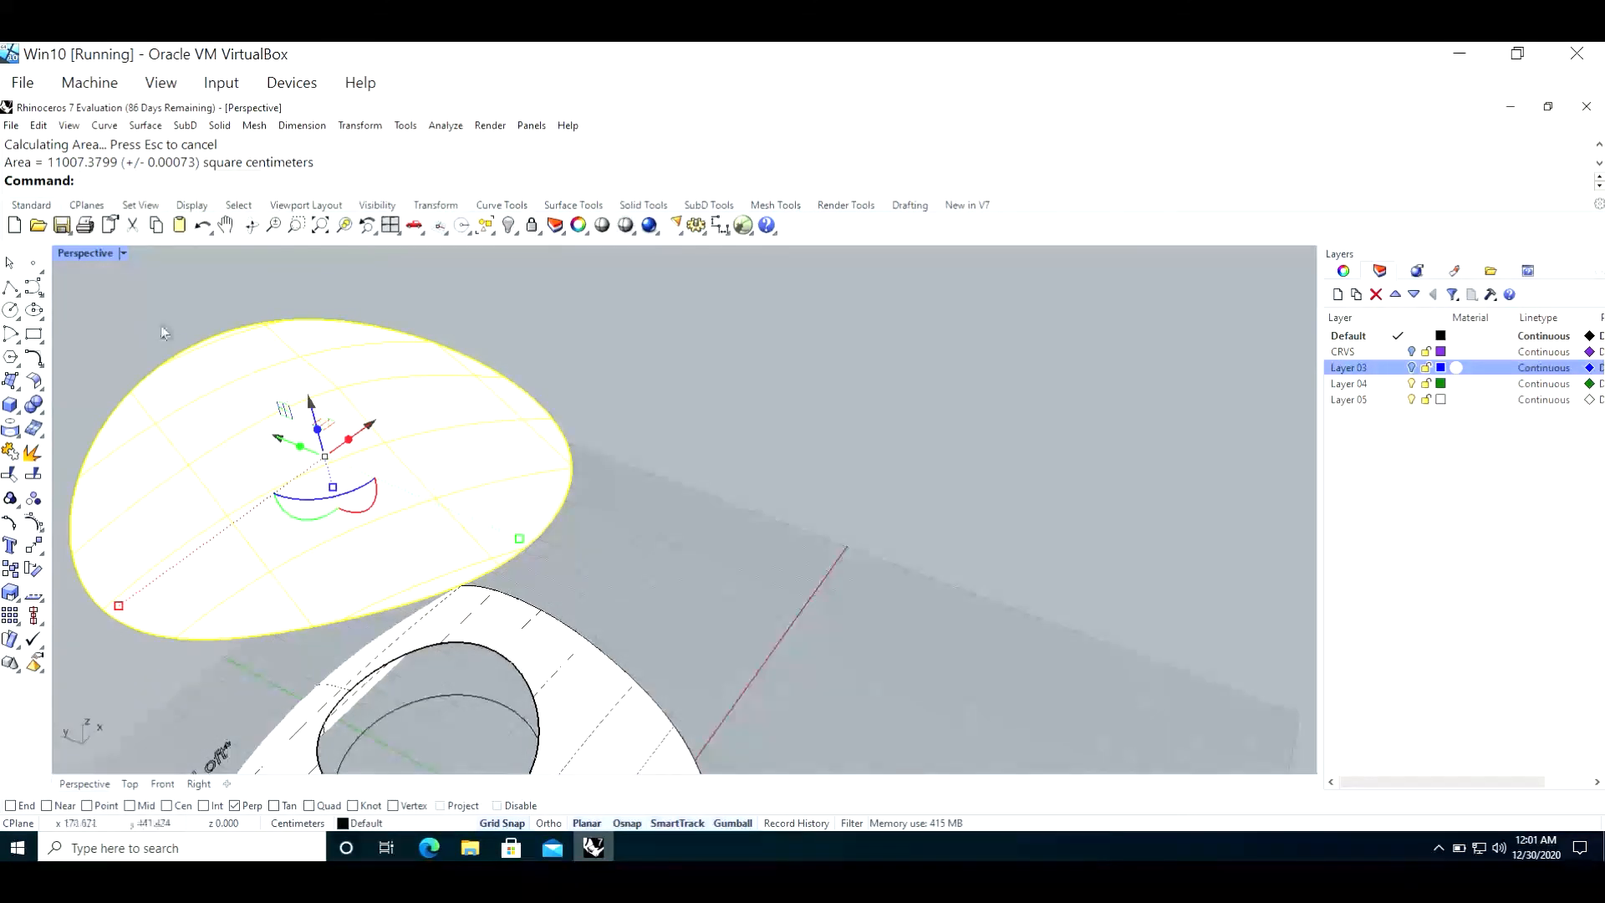
Step: Move the enlarged oval surface straight down toward the curved surface in the Front view
{"action": "double_click", "coordinate": [94, 257]}
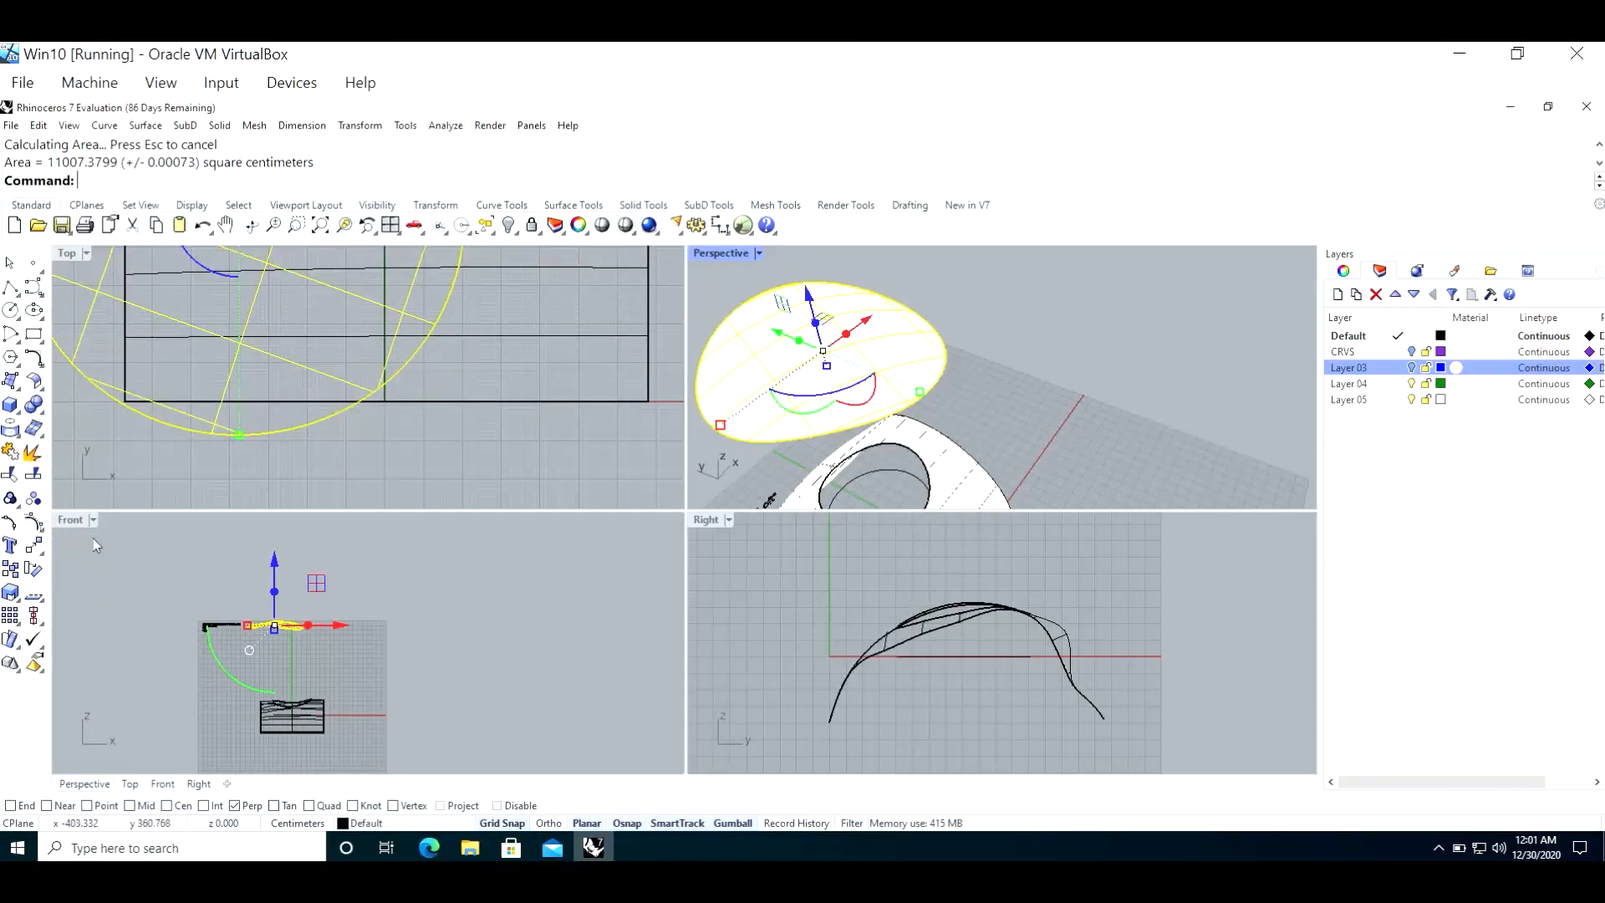
{"action": "double_click", "coordinate": [72, 519]}
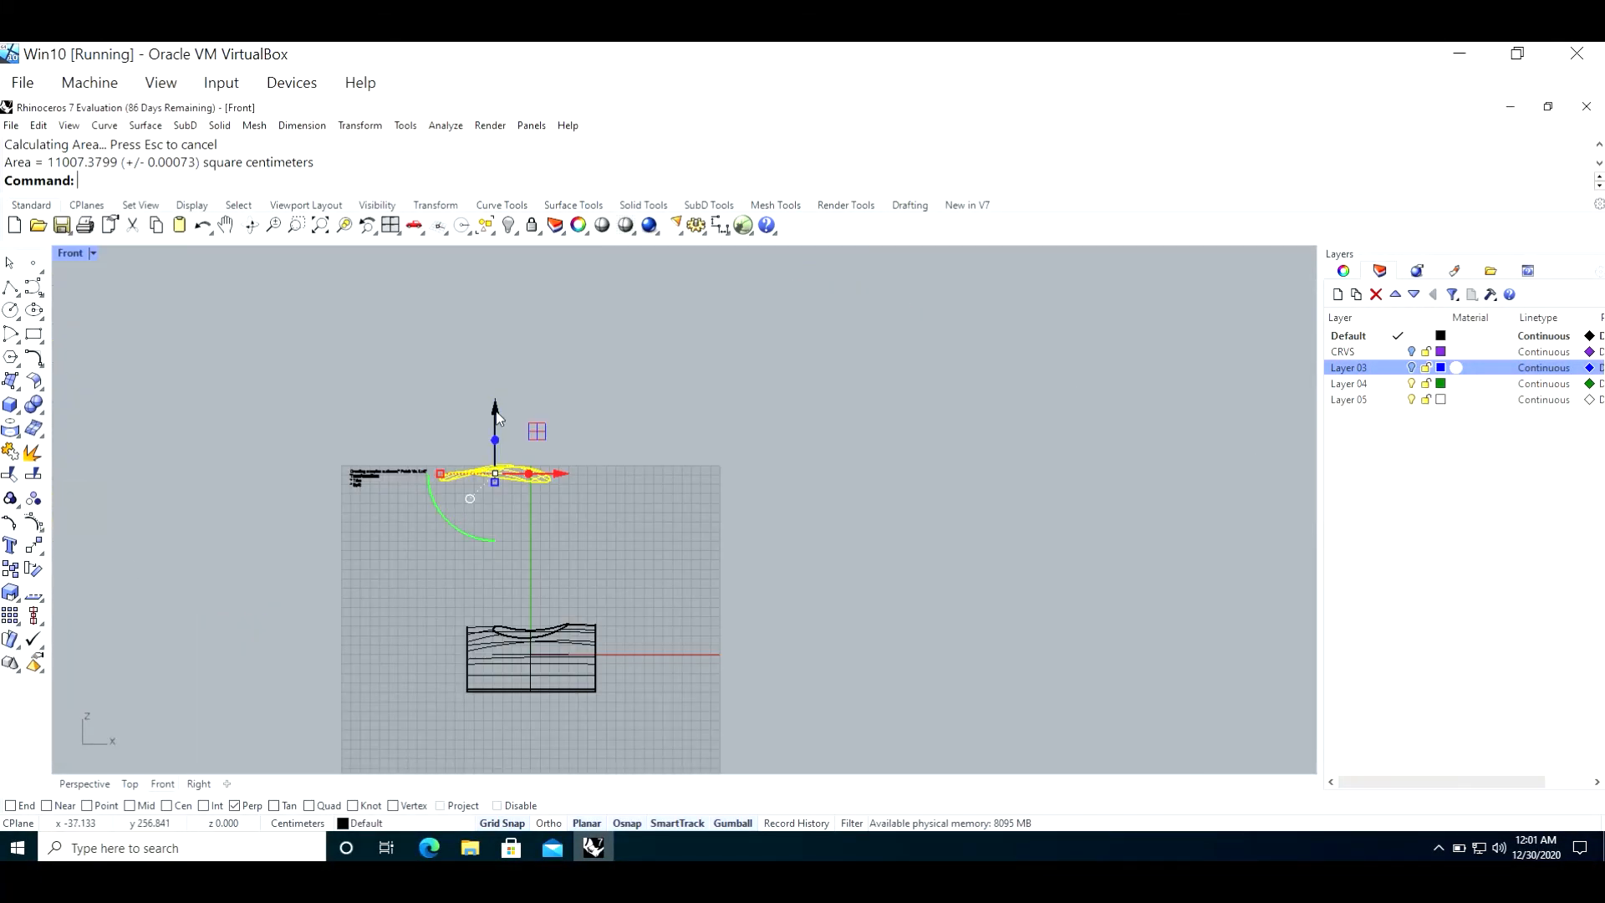
{"action": "left_click_drag", "start_coordinate": [496, 417], "coordinate": [496, 587]}
{"action": "scroll", "coordinate": [365, 470], "scroll_direction": "up", "scroll_amount": 5}
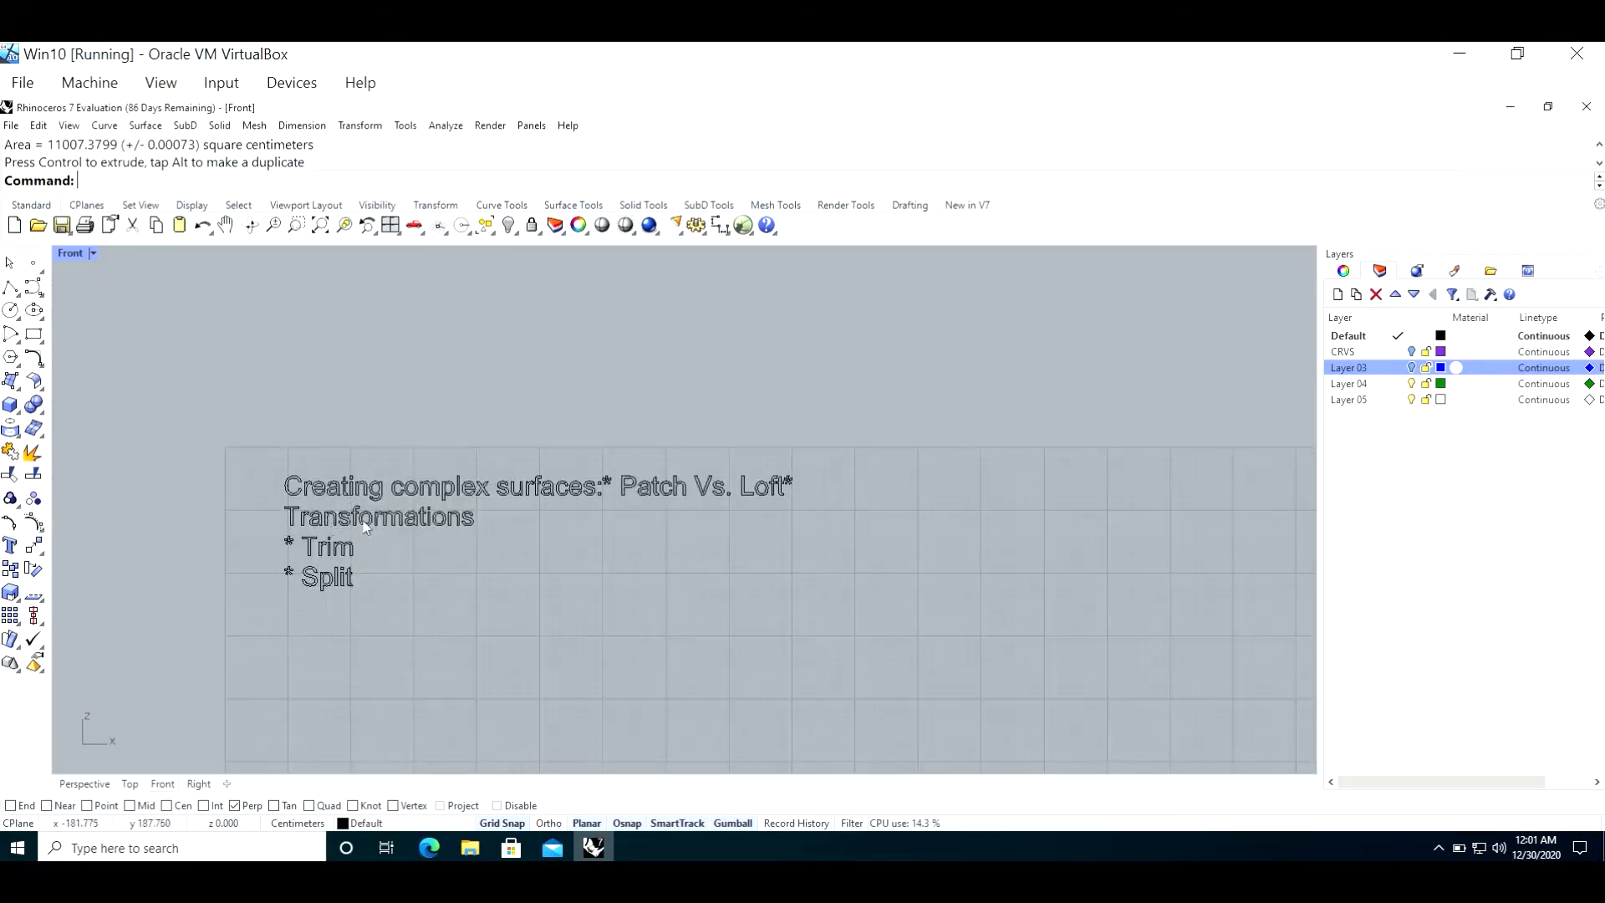